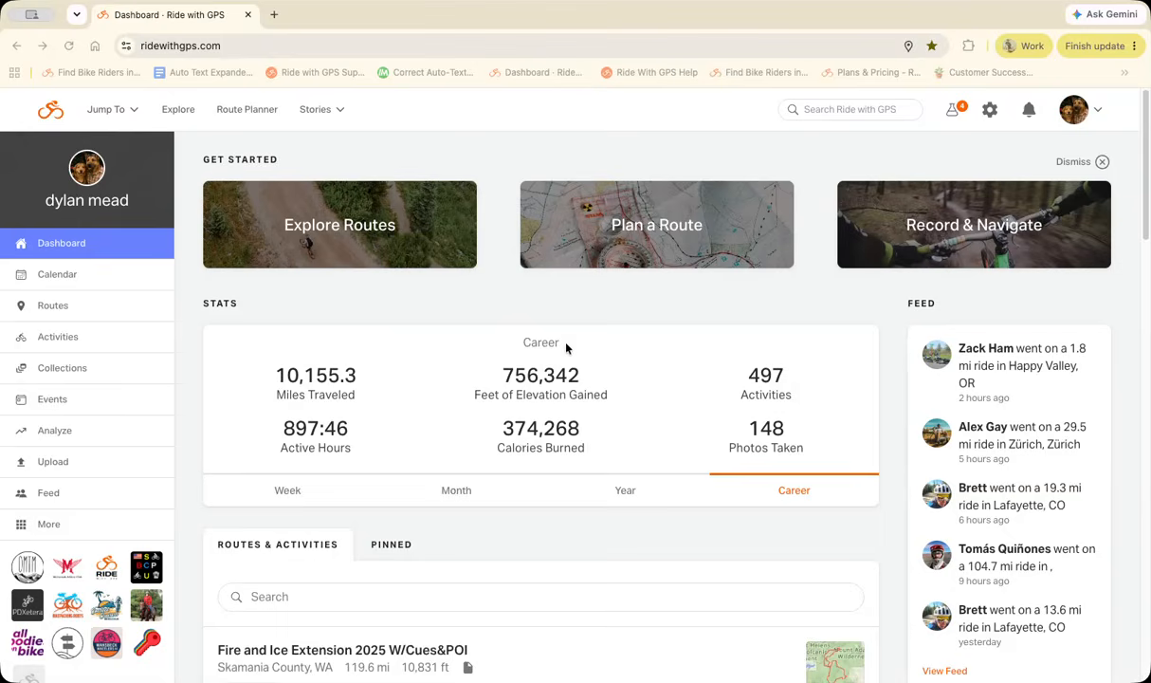
Open the route planner to begin a new route.
{"action": "scroll", "coordinate": [555, 326], "scroll_direction": "down", "scroll_amount": 2}
{"action": "scroll", "coordinate": [555, 325], "scroll_direction": "up", "scroll_amount": 2}
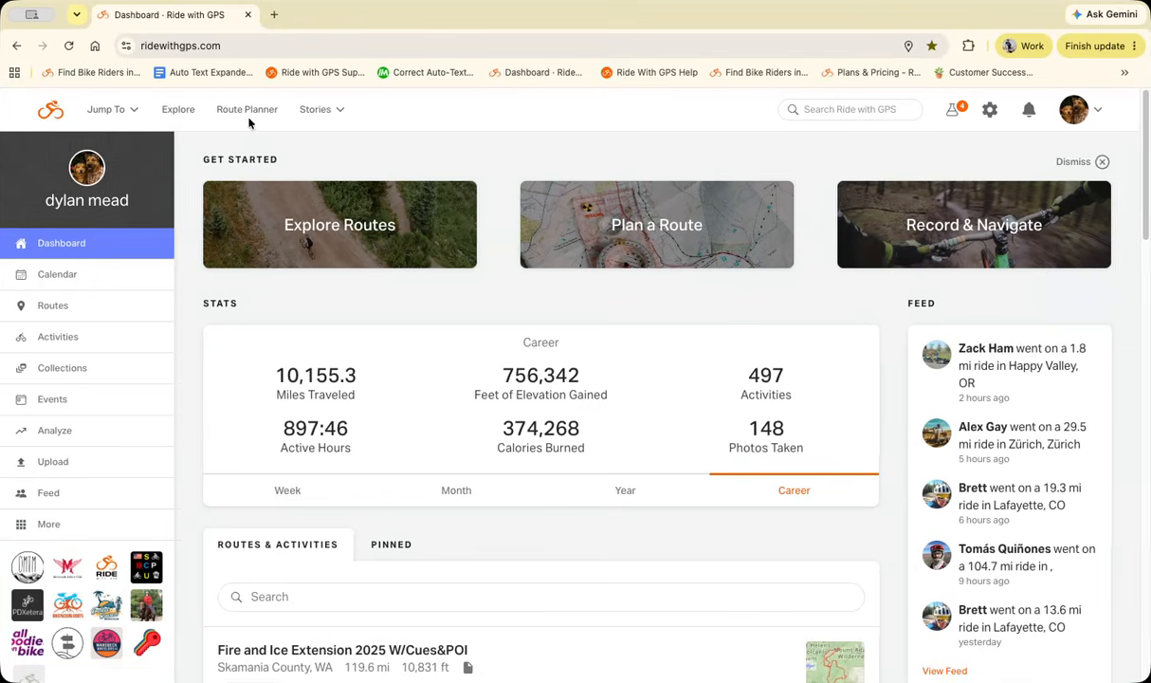
{"action": "left_click", "coordinate": [248, 111]}
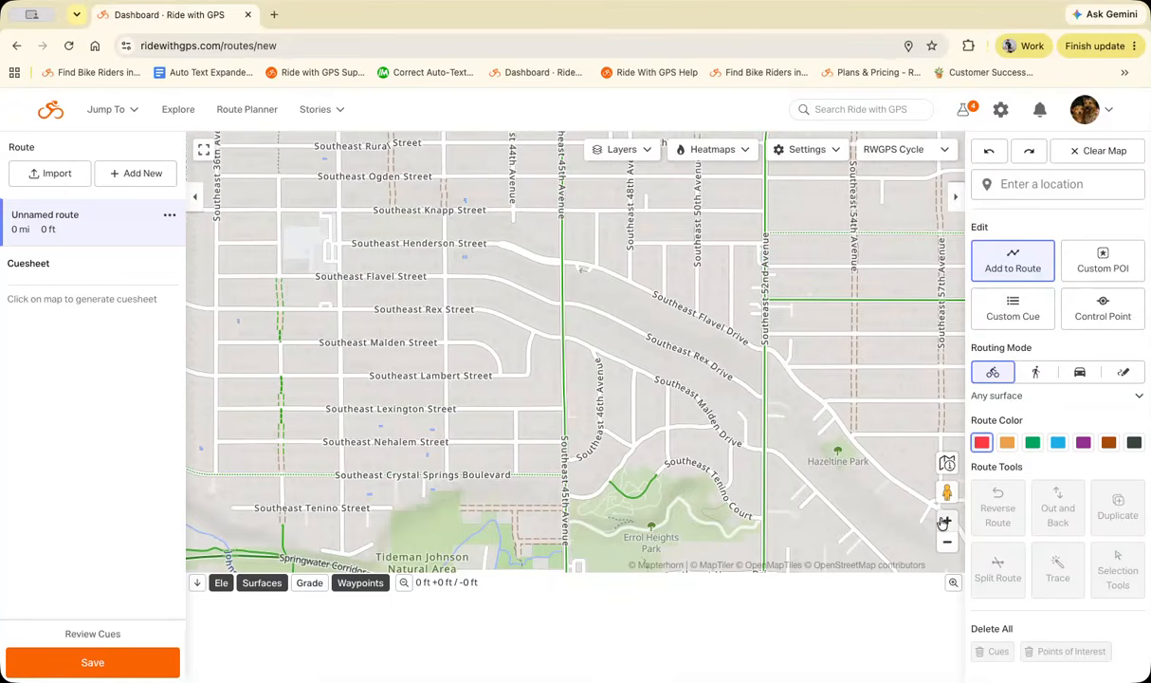
Place the route's start point just east of Southeast 45th Avenue, south of Southeast Malden Drive.
{"action": "left_click", "coordinate": [949, 520]}
{"action": "left_click", "coordinate": [952, 525]}
{"action": "left_click", "coordinate": [947, 544]}
{"action": "left_click", "coordinate": [947, 544]}
{"action": "left_click", "coordinate": [948, 524]}
{"action": "left_click", "coordinate": [948, 523]}
{"action": "left_click", "coordinate": [948, 524]}
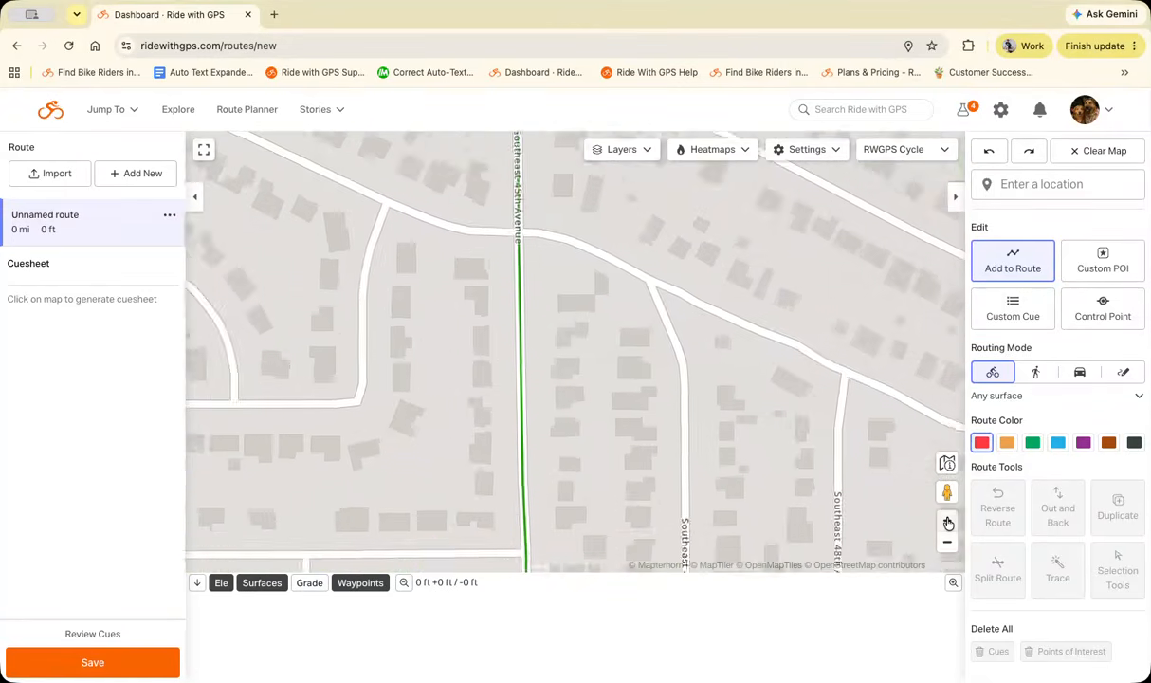
{"action": "left_click", "coordinate": [563, 365]}
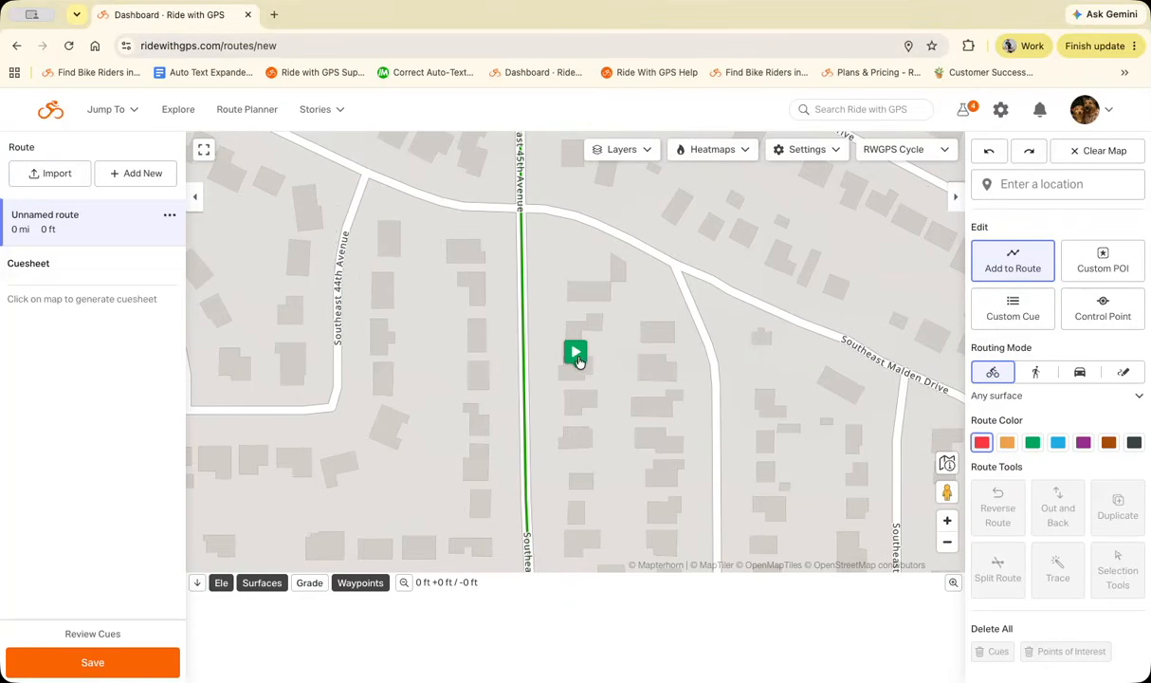
Extend the route north past Southeast Glenwood Street, with a further point on Southeast 52nd Avenue north of Woodstock Boulevard.
{"action": "left_click", "coordinate": [947, 545]}
{"action": "scroll", "coordinate": [850, 478], "scroll_direction": "down", "scroll_amount": 5}
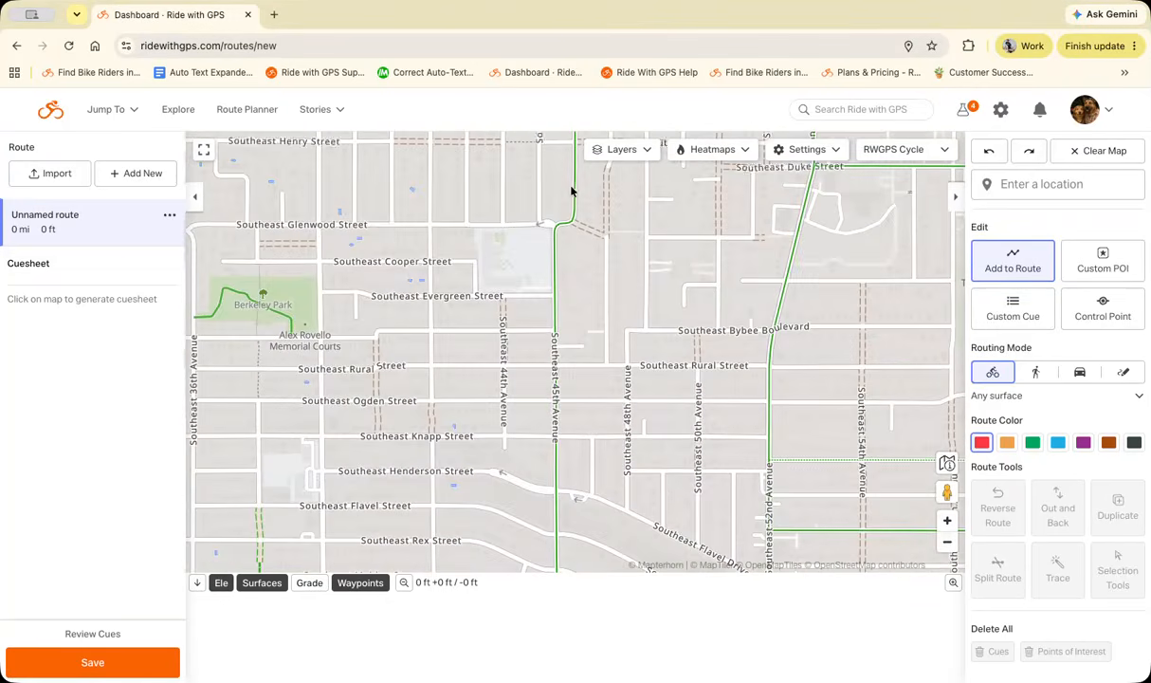
{"action": "left_click", "coordinate": [571, 190]}
{"action": "left_click_drag", "start_coordinate": [669, 185], "coordinate": [654, 432]}
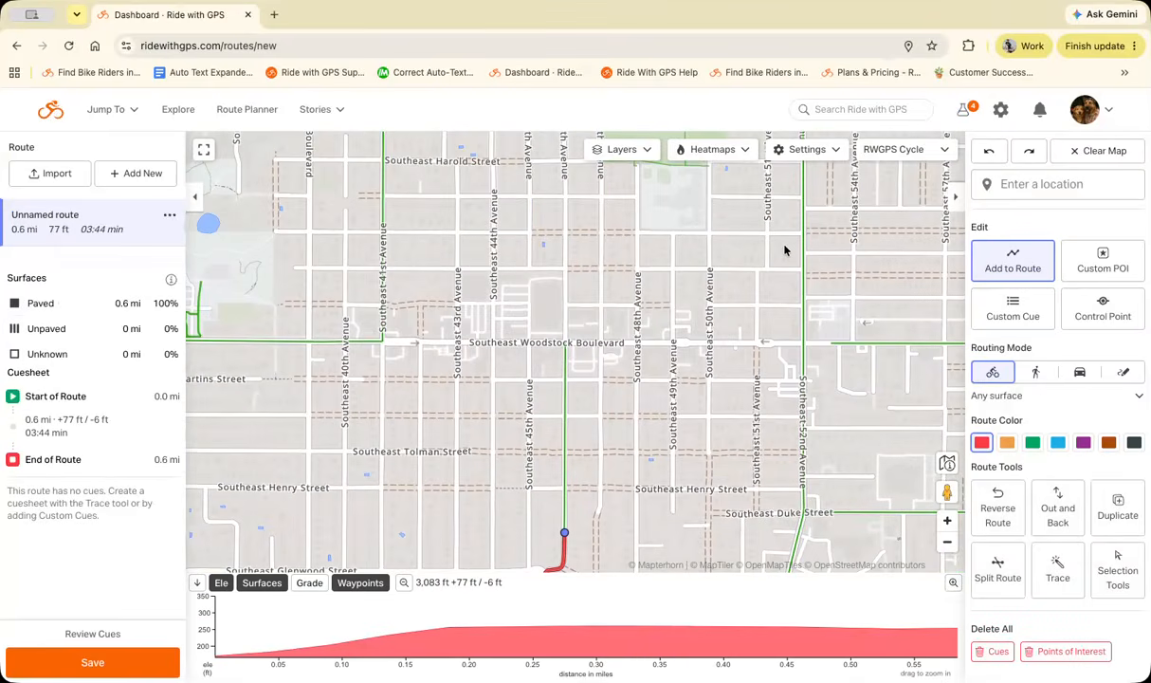
{"action": "left_click", "coordinate": [801, 243]}
{"action": "left_click_drag", "start_coordinate": [652, 388], "coordinate": [735, 257]}
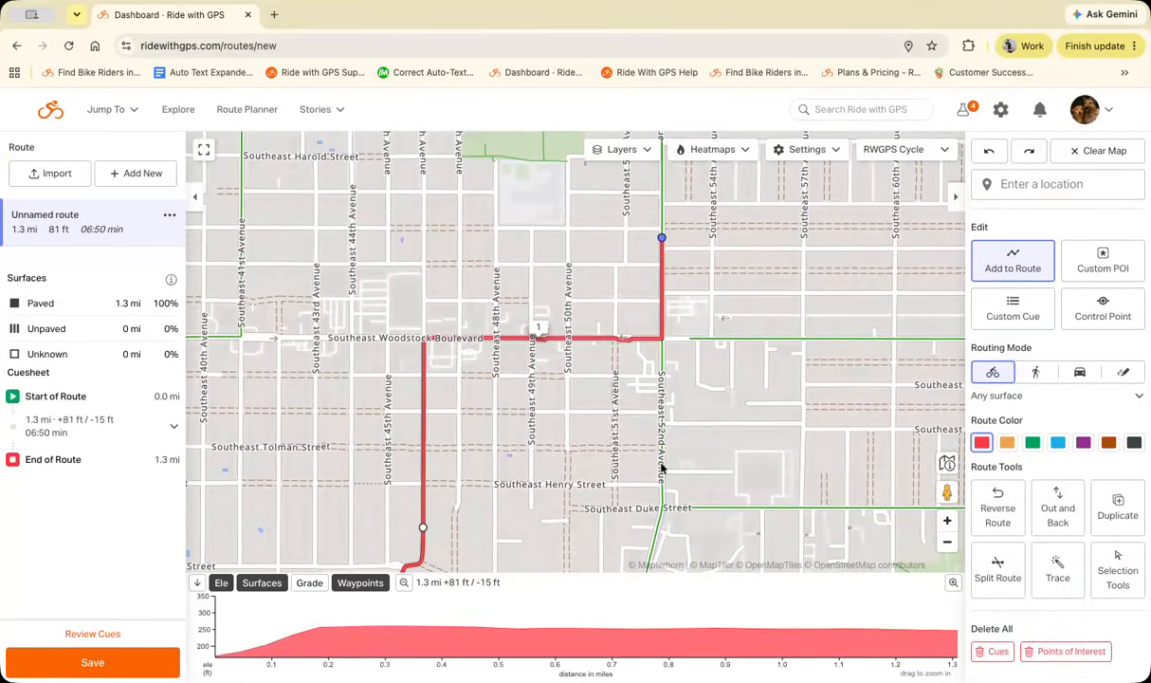
Expand the cuesheet's turn-by-turn directions between the start and end of the route.
{"action": "left_click", "coordinate": [948, 541]}
{"action": "left_click_drag", "start_coordinate": [728, 526], "coordinate": [731, 383]}
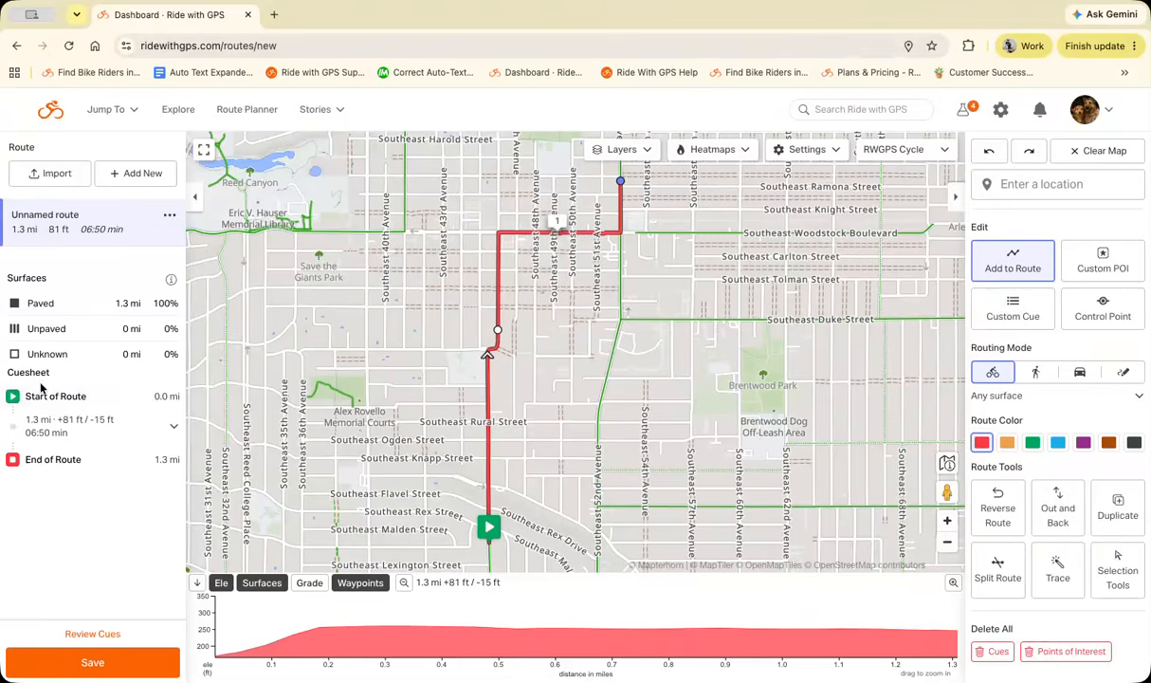
{"action": "left_click", "coordinate": [174, 431]}
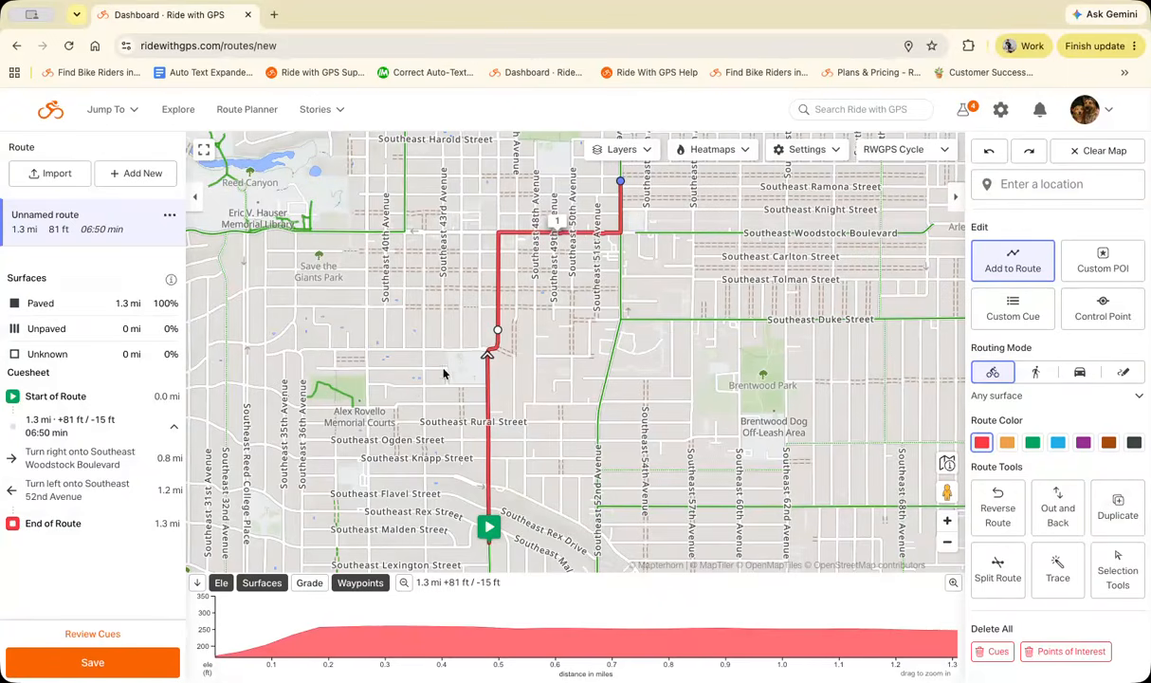
Extend the route north along Southeast 52nd Avenue with two more points, ending just past Highway 26.
{"action": "left_click", "coordinate": [947, 543]}
{"action": "left_click", "coordinate": [947, 543]}
{"action": "left_click_drag", "start_coordinate": [750, 402], "coordinate": [754, 484]}
{"action": "left_click", "coordinate": [597, 313]}
{"action": "left_click_drag", "start_coordinate": [632, 289], "coordinate": [622, 404]}
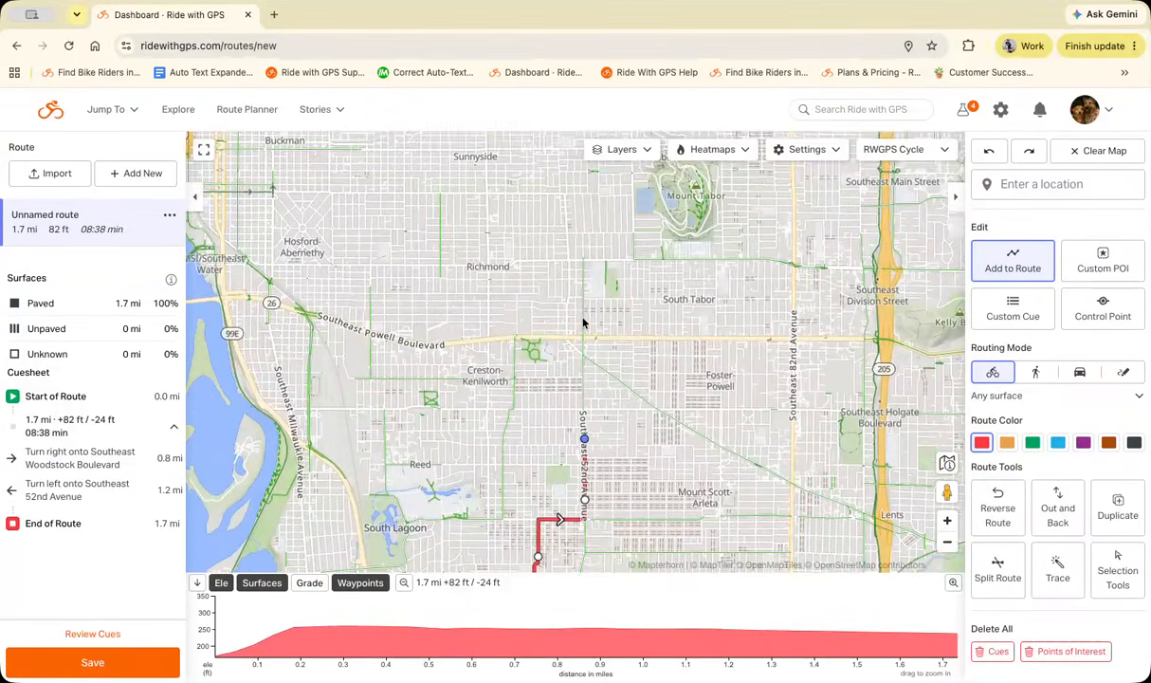
{"action": "left_click", "coordinate": [583, 323]}
{"action": "left_click_drag", "start_coordinate": [657, 372], "coordinate": [621, 316]}
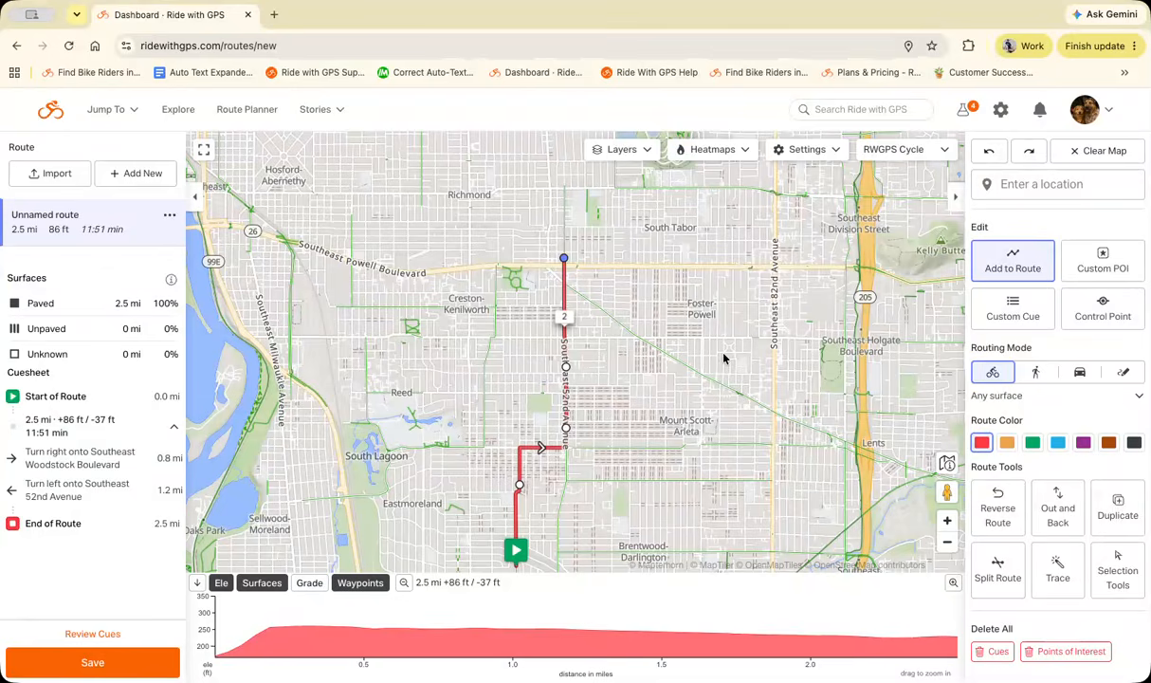
Add points along Southeast Franklin Street, 54th Avenue and Woodward Street, then back on Southeast 52nd Avenue, to form a side loop.
{"action": "left_click", "coordinate": [947, 542]}
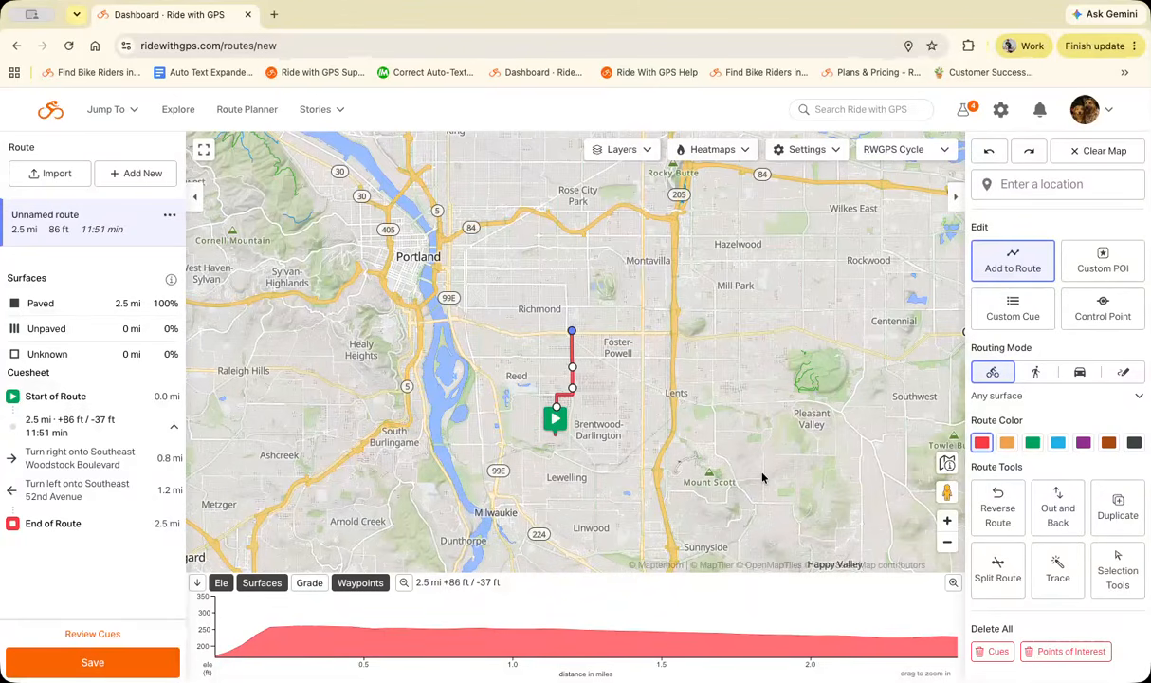
{"action": "left_click_drag", "start_coordinate": [801, 435], "coordinate": [805, 399]}
{"action": "double_click", "coordinate": [947, 522]}
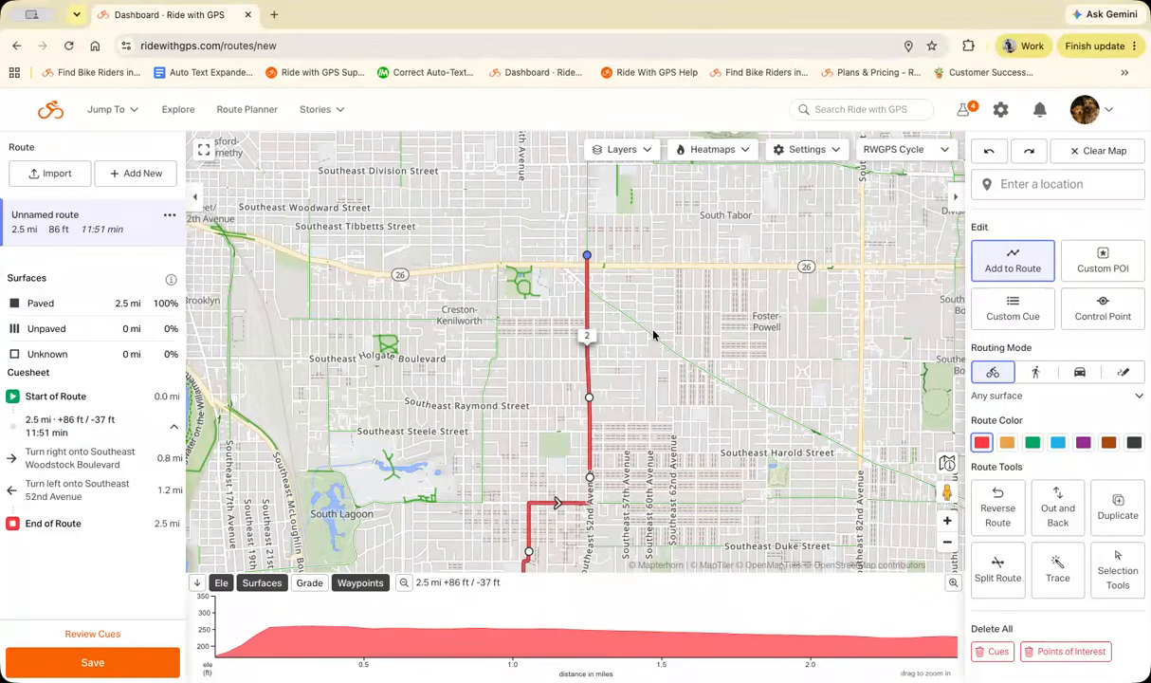
{"action": "left_click_drag", "start_coordinate": [655, 332], "coordinate": [674, 373]}
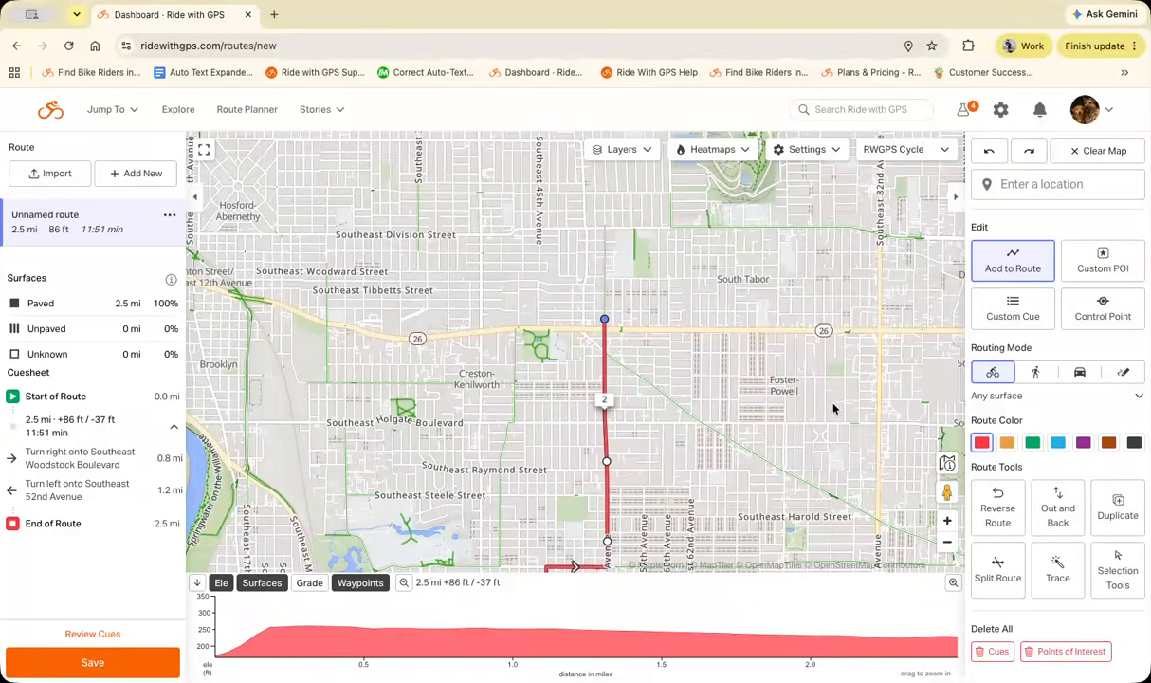
{"action": "double_click", "coordinate": [948, 523]}
{"action": "left_click_drag", "start_coordinate": [781, 329], "coordinate": [760, 619]}
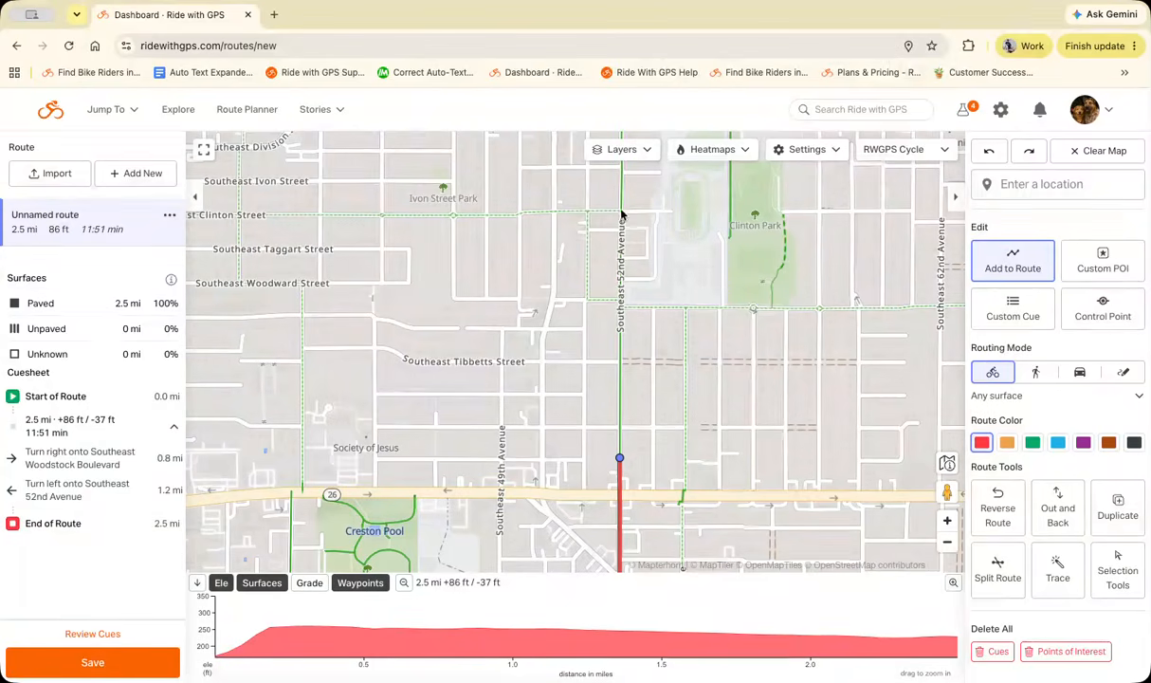
{"action": "left_click", "coordinate": [668, 430]}
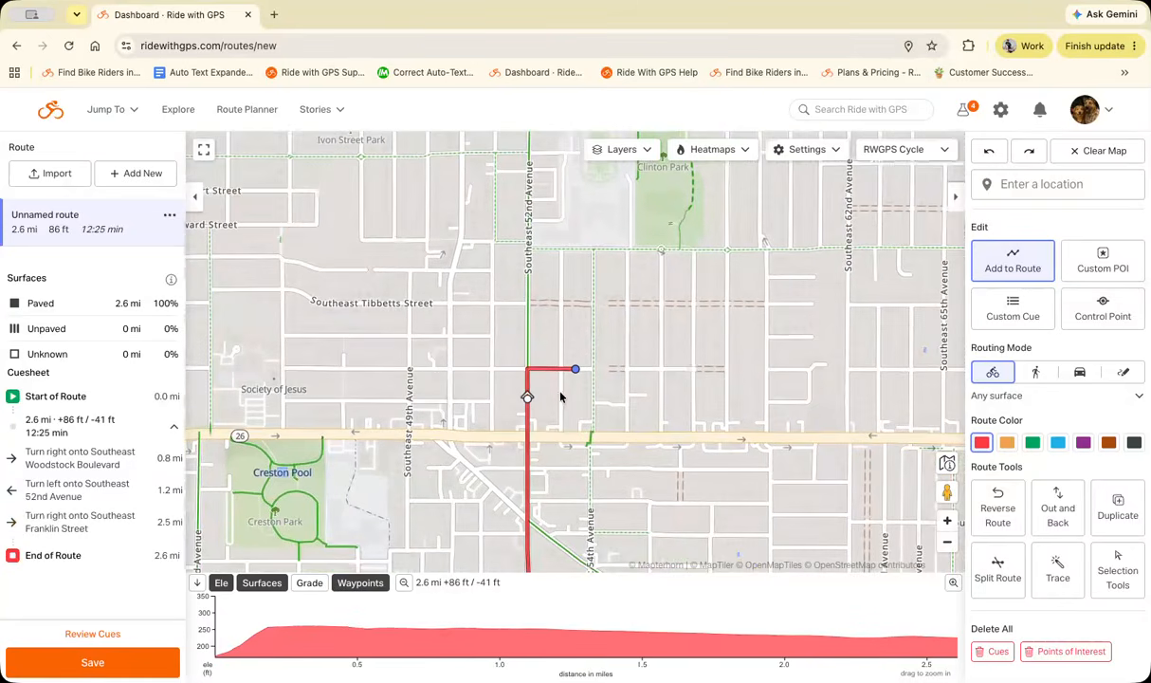
{"action": "left_click", "coordinate": [568, 309]}
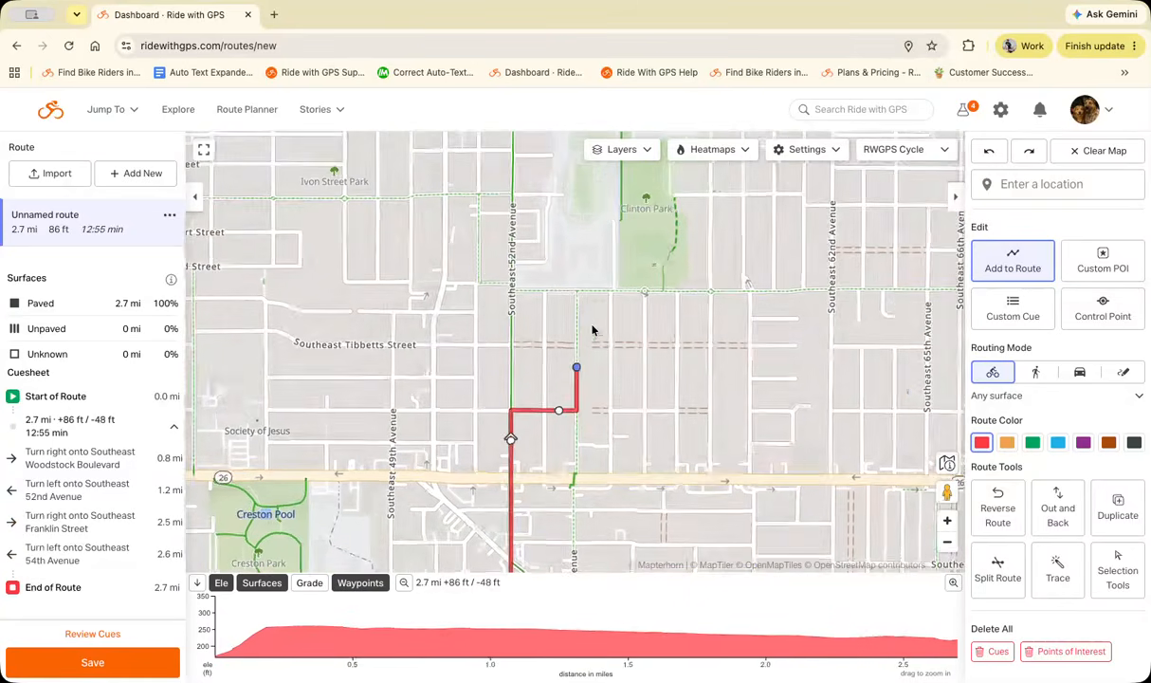
{"action": "left_click", "coordinate": [554, 291]}
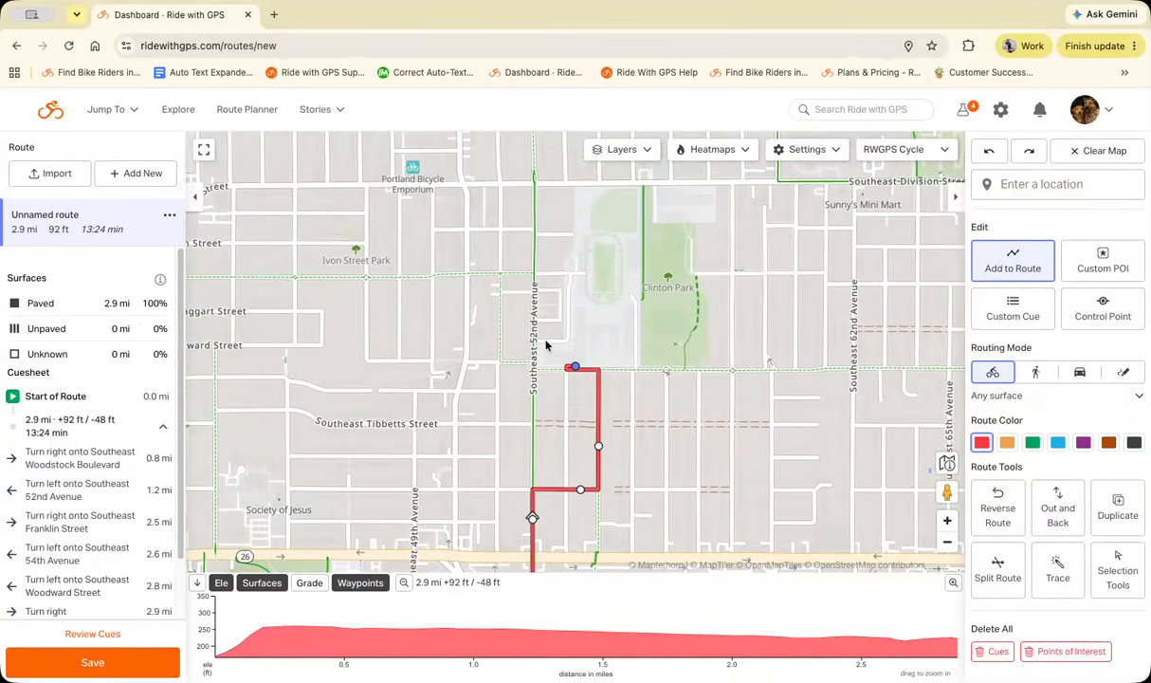
{"action": "left_click", "coordinate": [532, 334]}
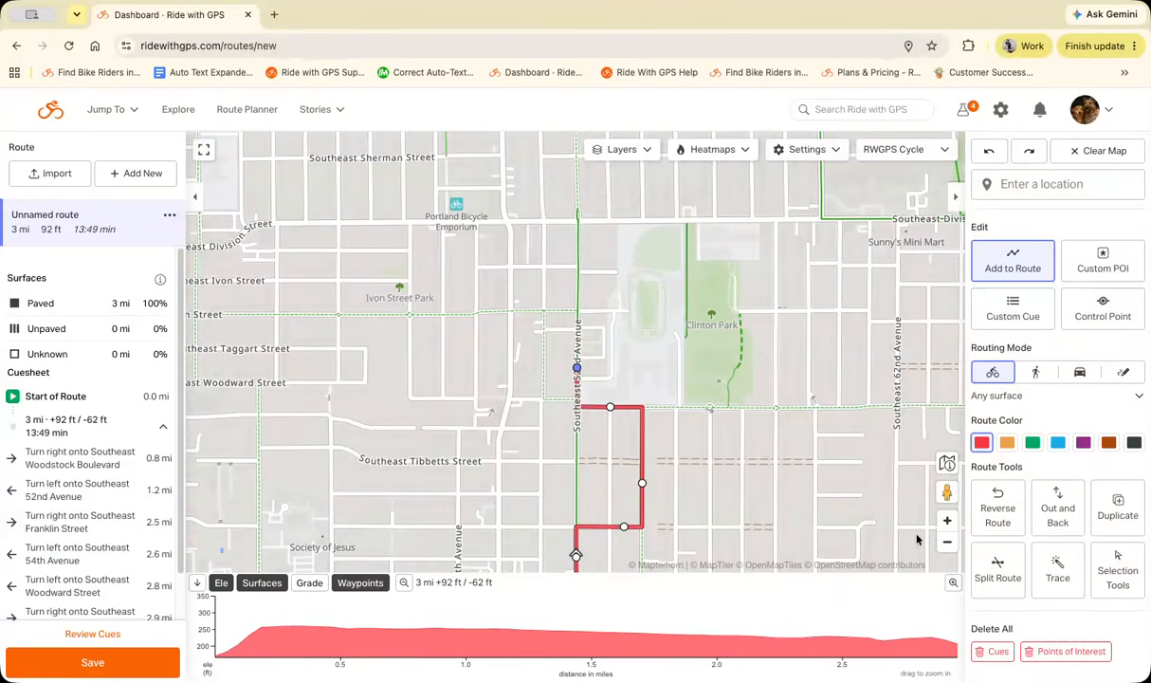
Continue the route north past Southeast Division Street to a point north of Lincoln Street Church Park.
{"action": "left_click", "coordinate": [580, 251]}
{"action": "left_click", "coordinate": [570, 249]}
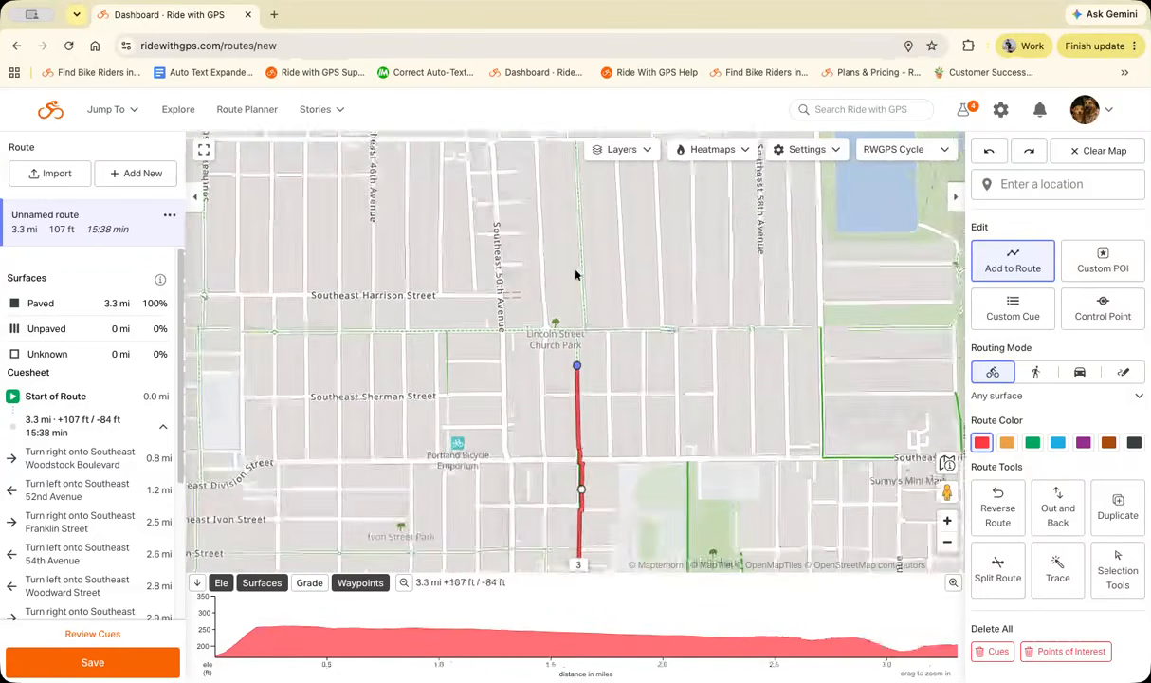
{"action": "left_click", "coordinate": [553, 238]}
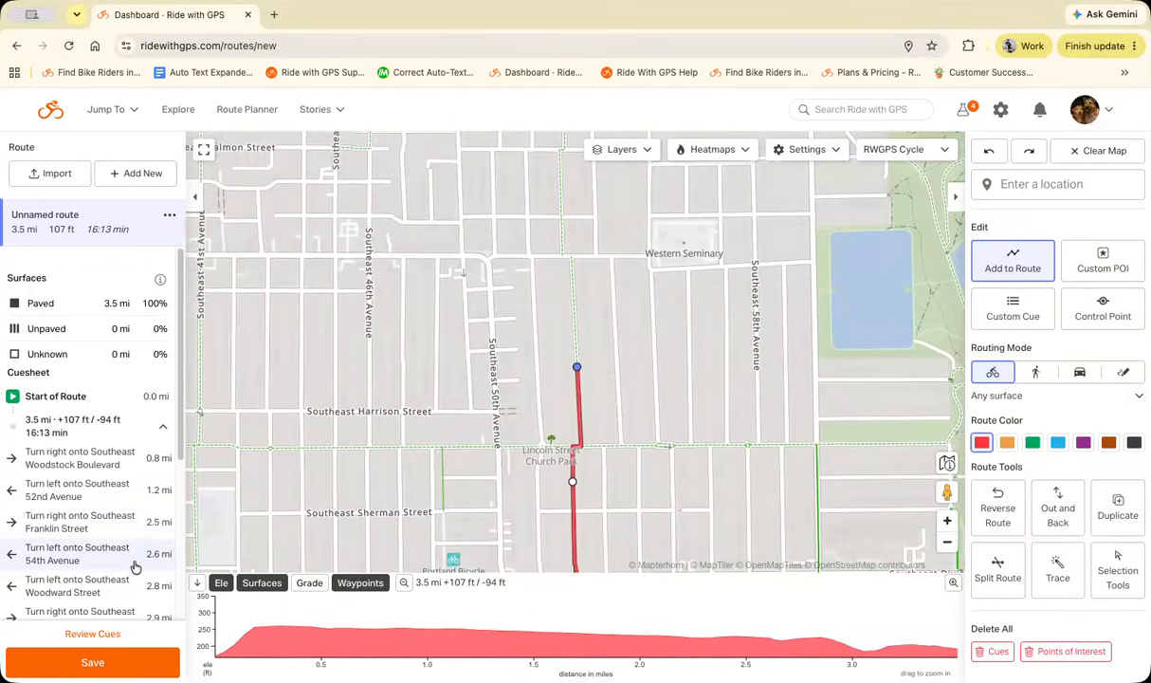
Extend the route north to a point east of Rose City Park and on to Rocky Butte.
{"action": "left_click", "coordinate": [949, 544]}
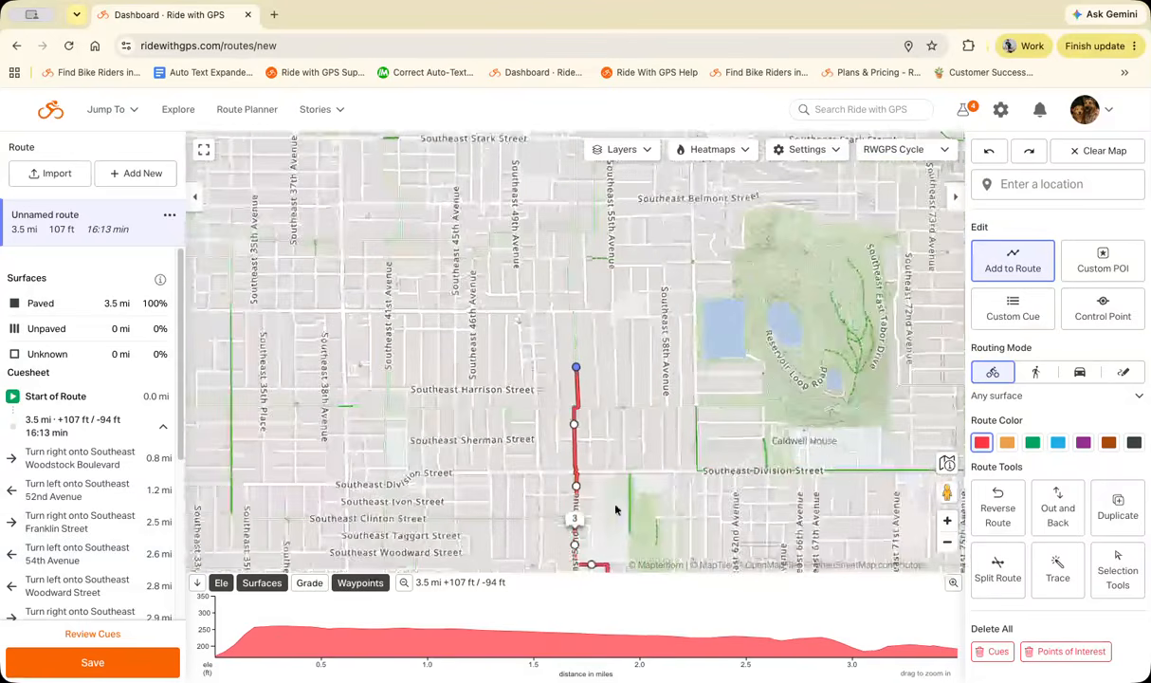
{"action": "left_click_drag", "start_coordinate": [634, 509], "coordinate": [623, 430]}
{"action": "left_click", "coordinate": [947, 544]}
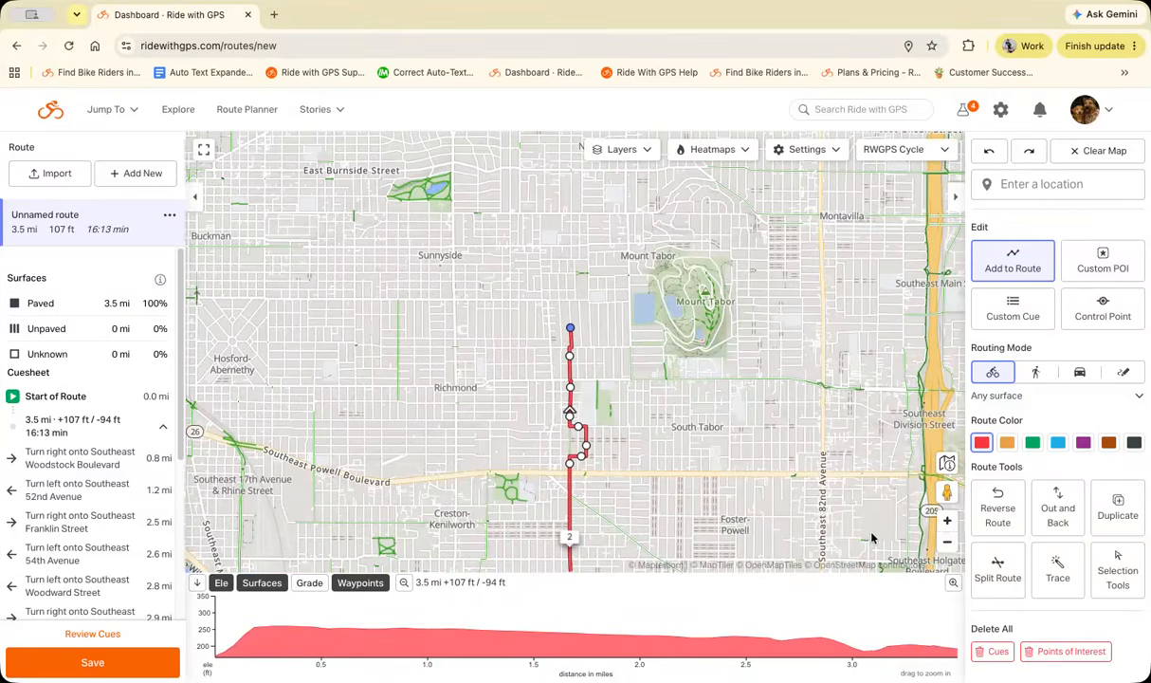
{"action": "left_click_drag", "start_coordinate": [752, 474], "coordinate": [750, 441]}
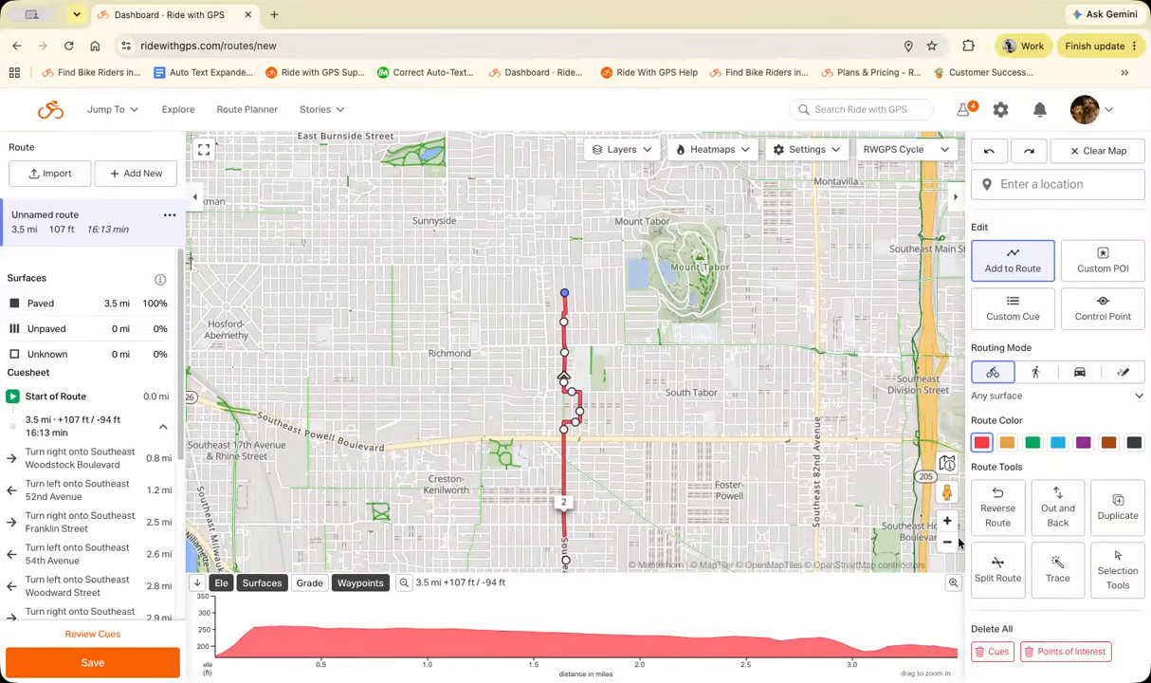
{"action": "left_click", "coordinate": [948, 542]}
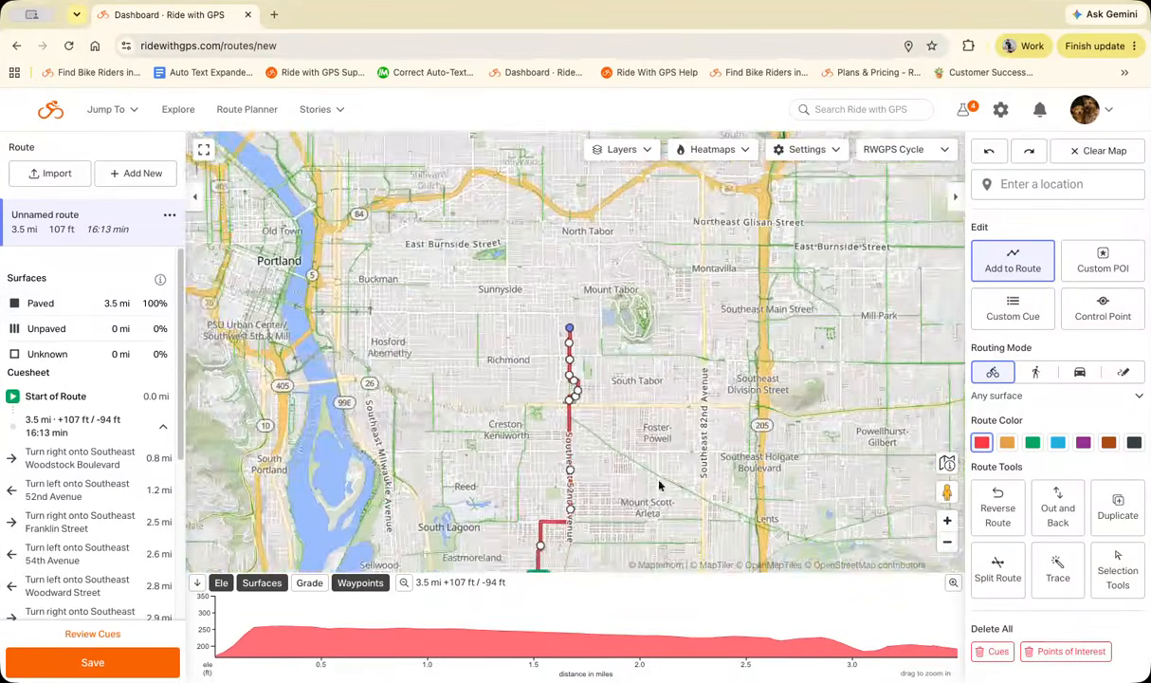
{"action": "left_click_drag", "start_coordinate": [626, 352], "coordinate": [622, 456]}
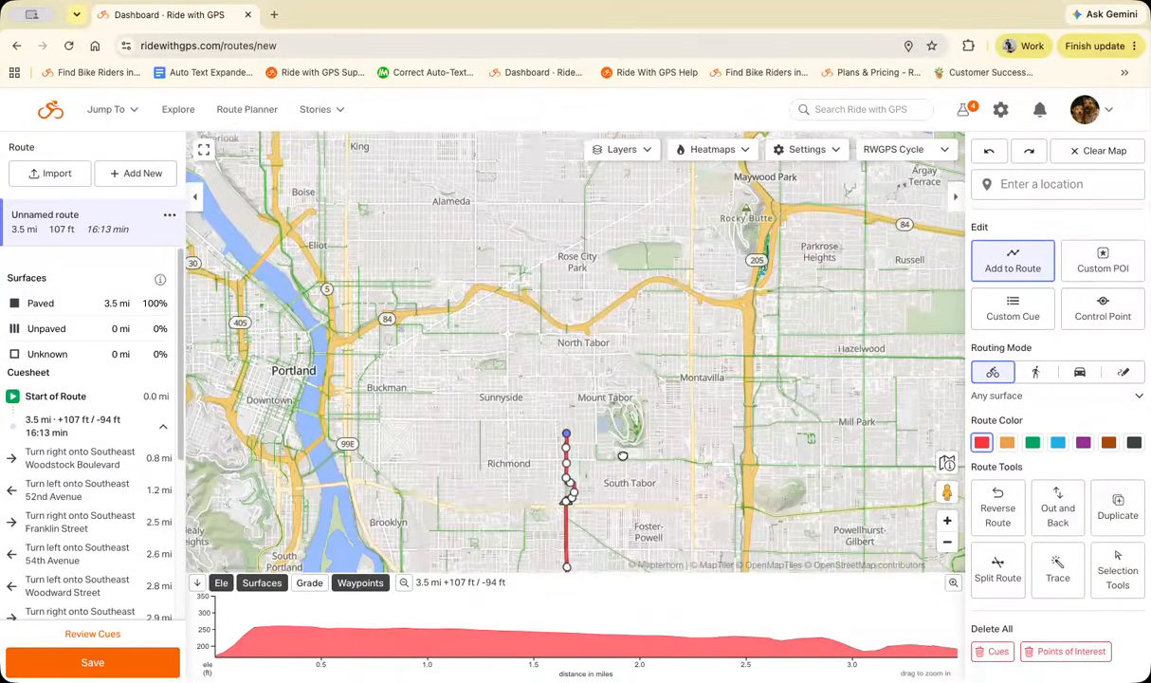
{"action": "left_click", "coordinate": [652, 270]}
{"action": "left_click", "coordinate": [675, 311]}
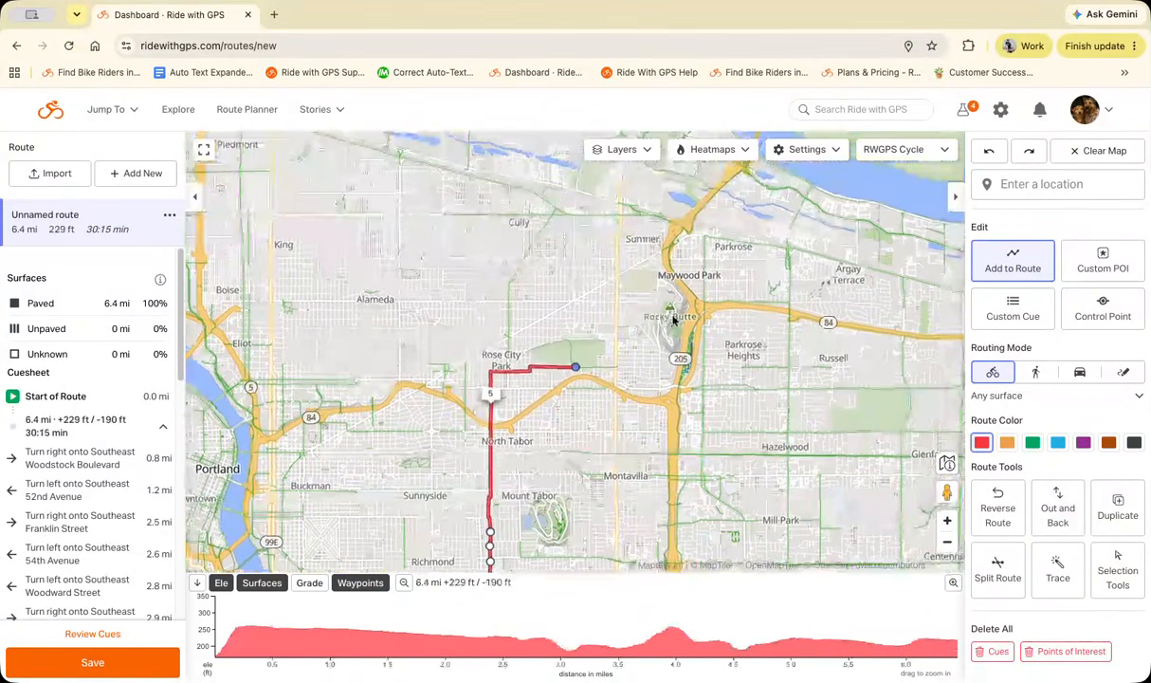
{"action": "left_click_drag", "start_coordinate": [533, 494], "coordinate": [672, 364]}
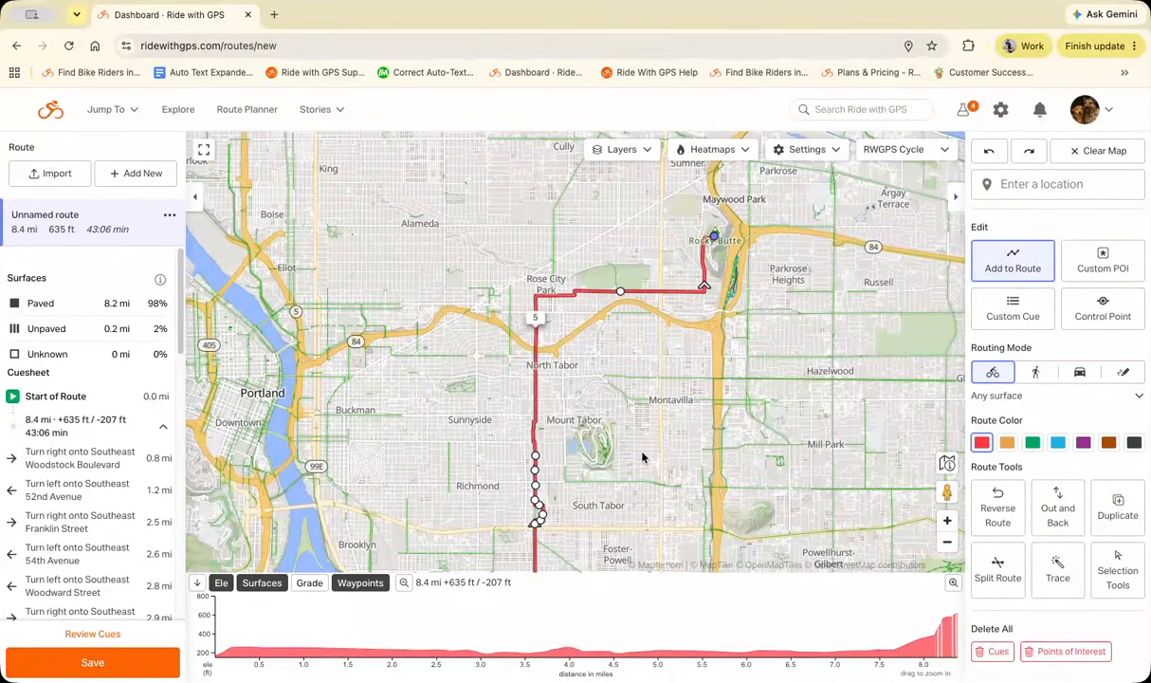
{"action": "scroll", "coordinate": [651, 453], "scroll_direction": "down", "scroll_amount": 4}
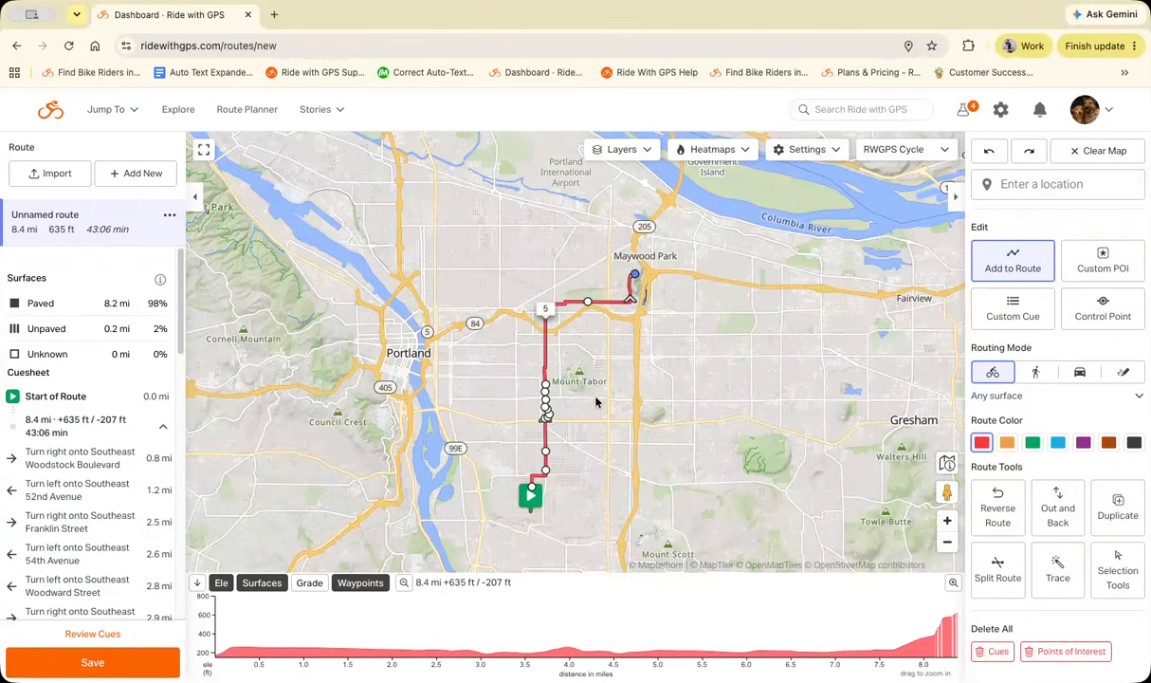
Undo the last two route additions and redo both, expanding the cuesheet's directions again.
{"action": "left_click", "coordinate": [992, 153]}
{"action": "left_click", "coordinate": [992, 154]}
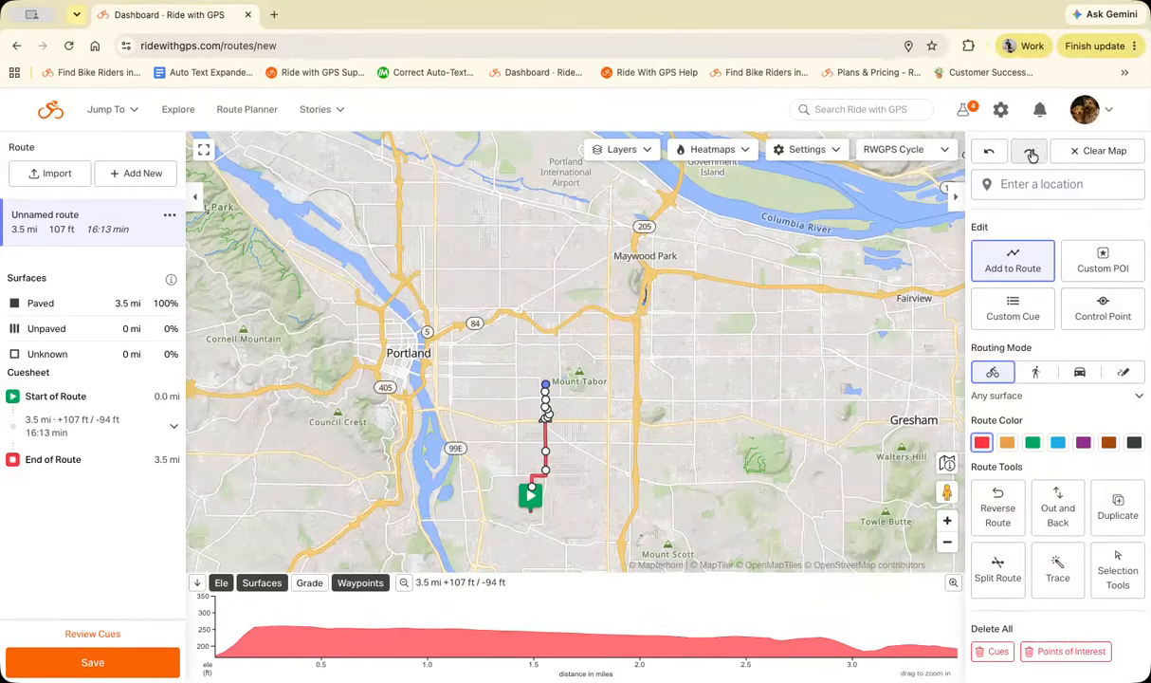
{"action": "left_click", "coordinate": [1032, 155]}
{"action": "left_click", "coordinate": [1032, 154]}
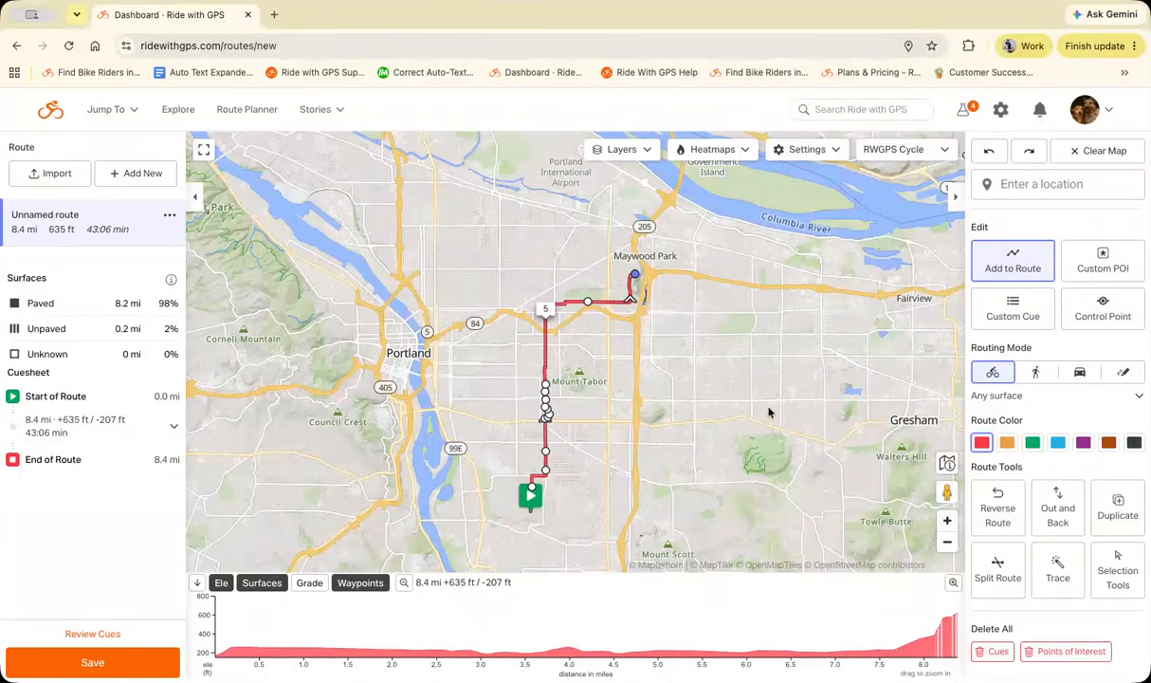
{"action": "left_click", "coordinate": [174, 425]}
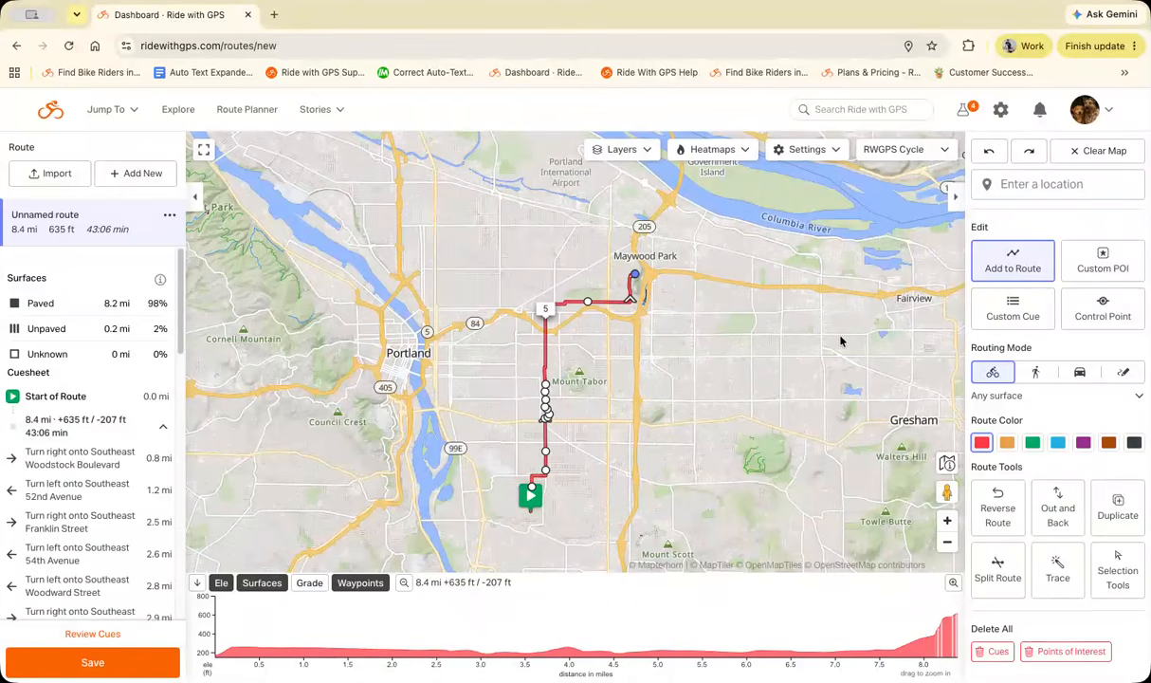
Clear the map to remove the drawn route.
{"action": "left_click", "coordinate": [1103, 151]}
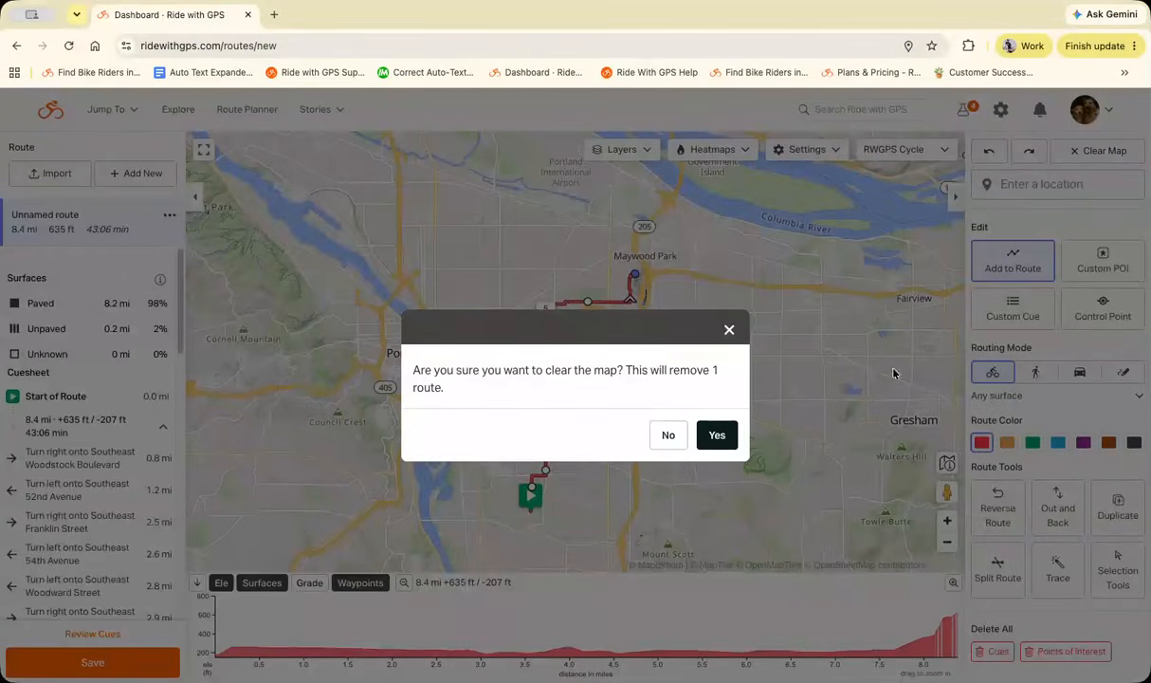
{"action": "left_click", "coordinate": [720, 434]}
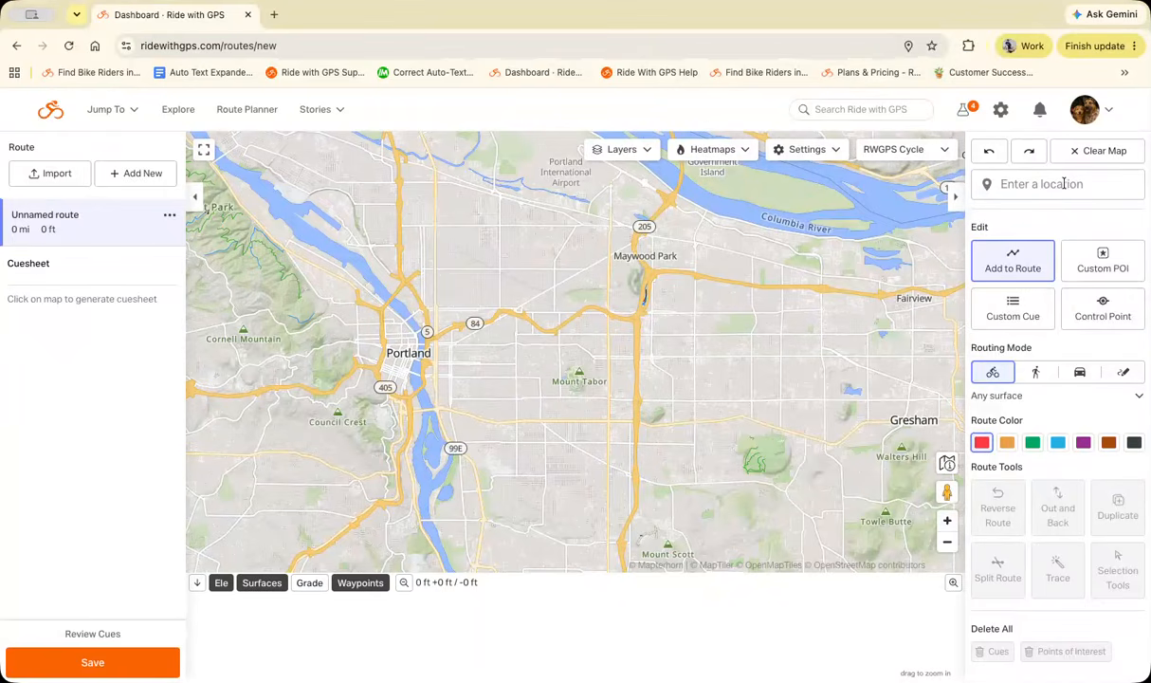
Find the saved Home location and start the route there.
{"action": "left_click", "coordinate": [1008, 186]}
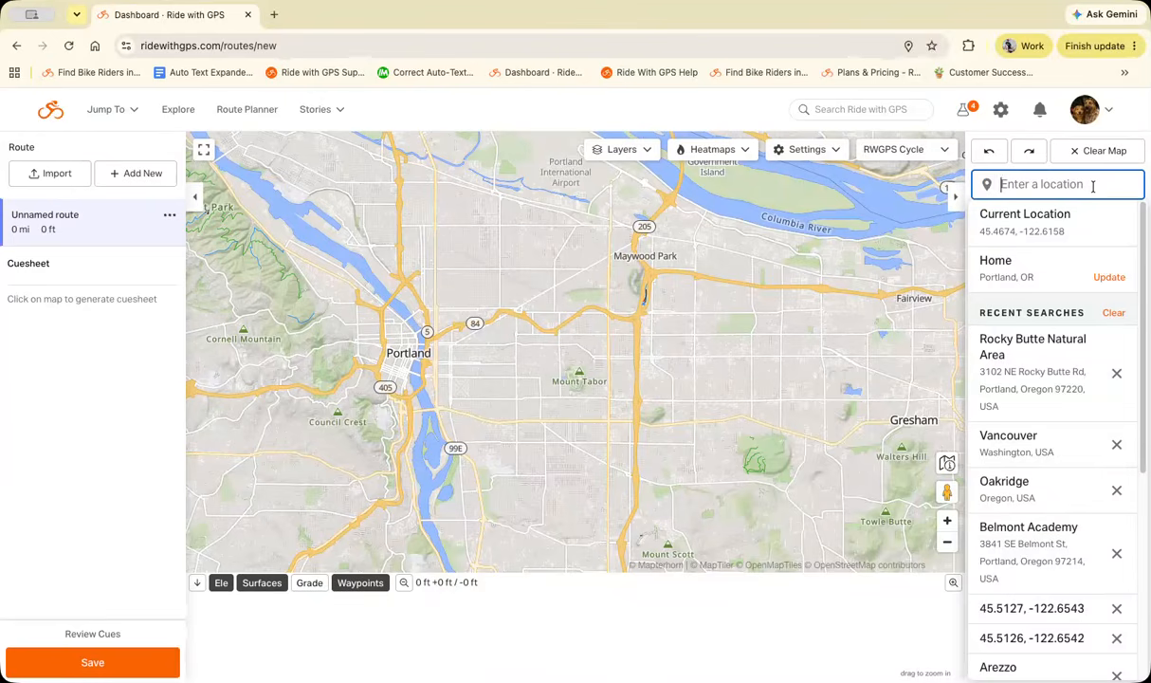
{"action": "left_click", "coordinate": [1007, 267]}
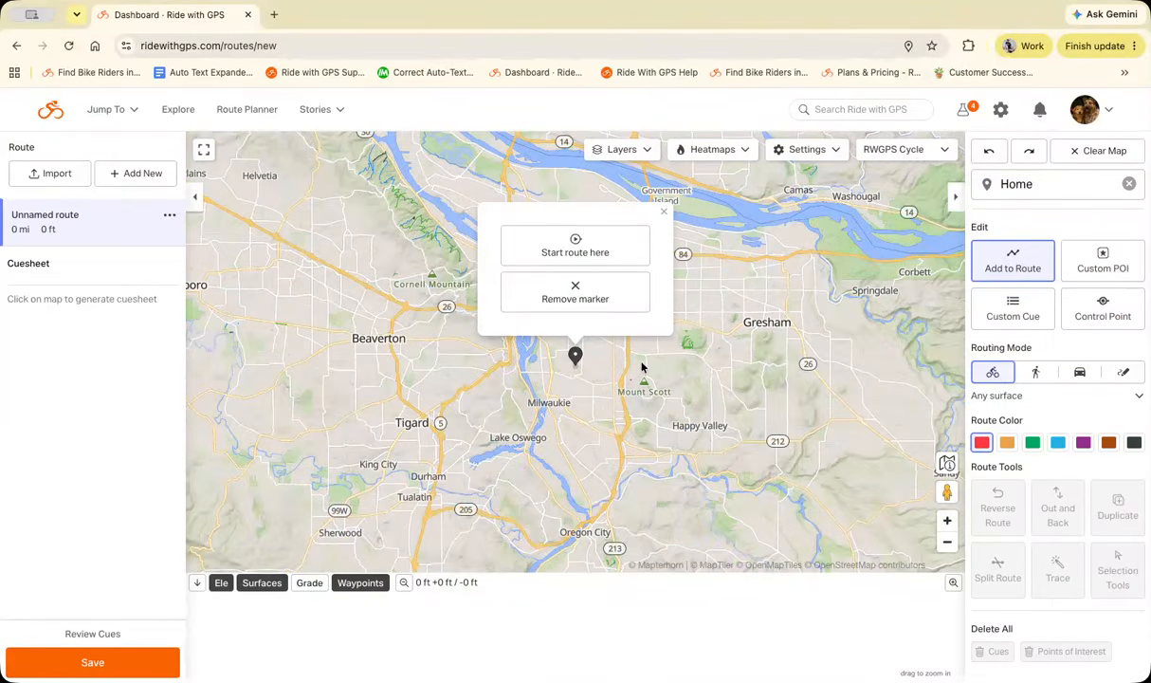
{"action": "left_click", "coordinate": [576, 249]}
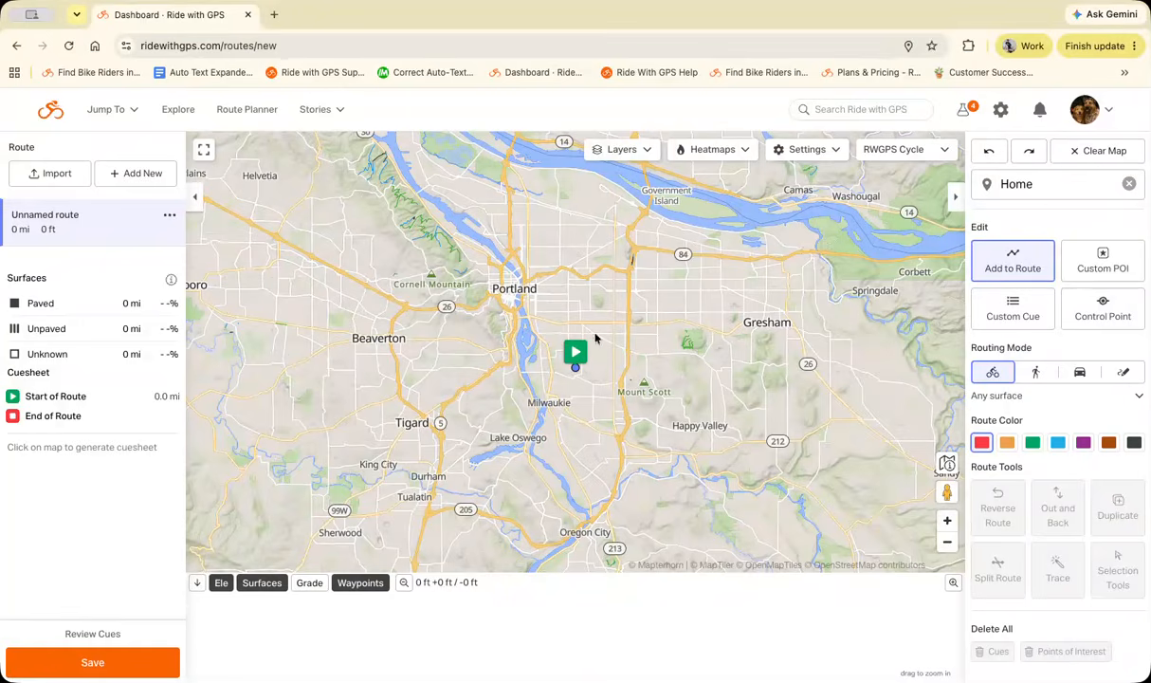
Search for Rocky Butte Natural Area and route from the start to it.
{"action": "left_click", "coordinate": [1029, 184]}
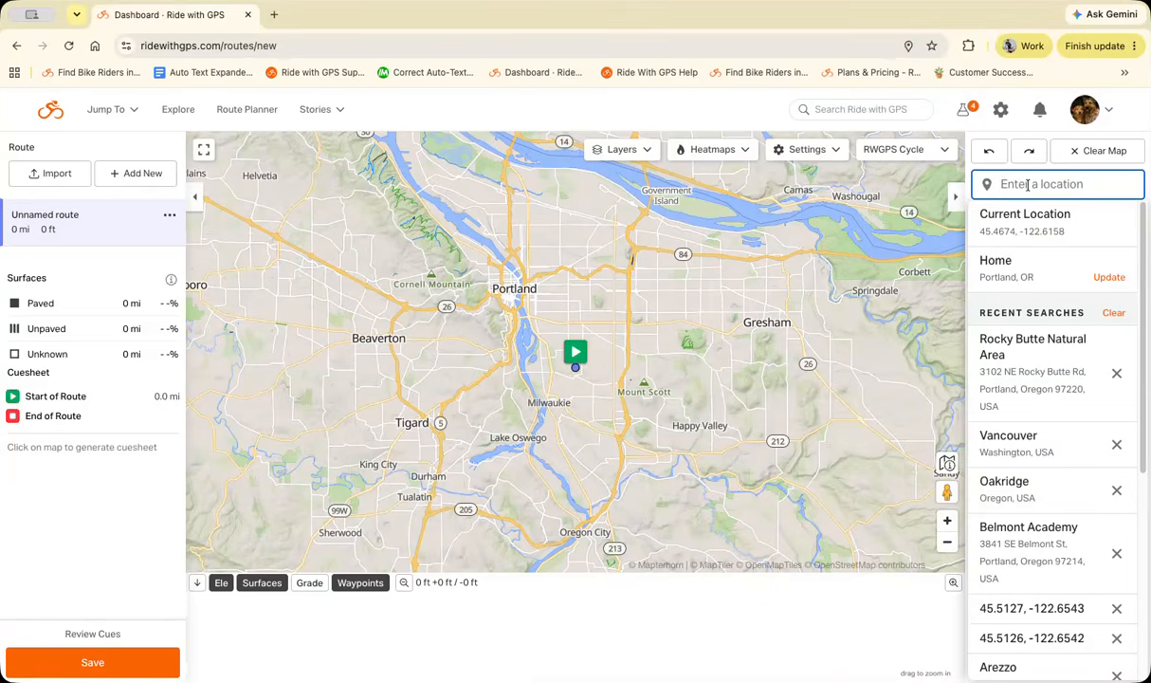
{"action": "type", "text": "rocky butte na"}
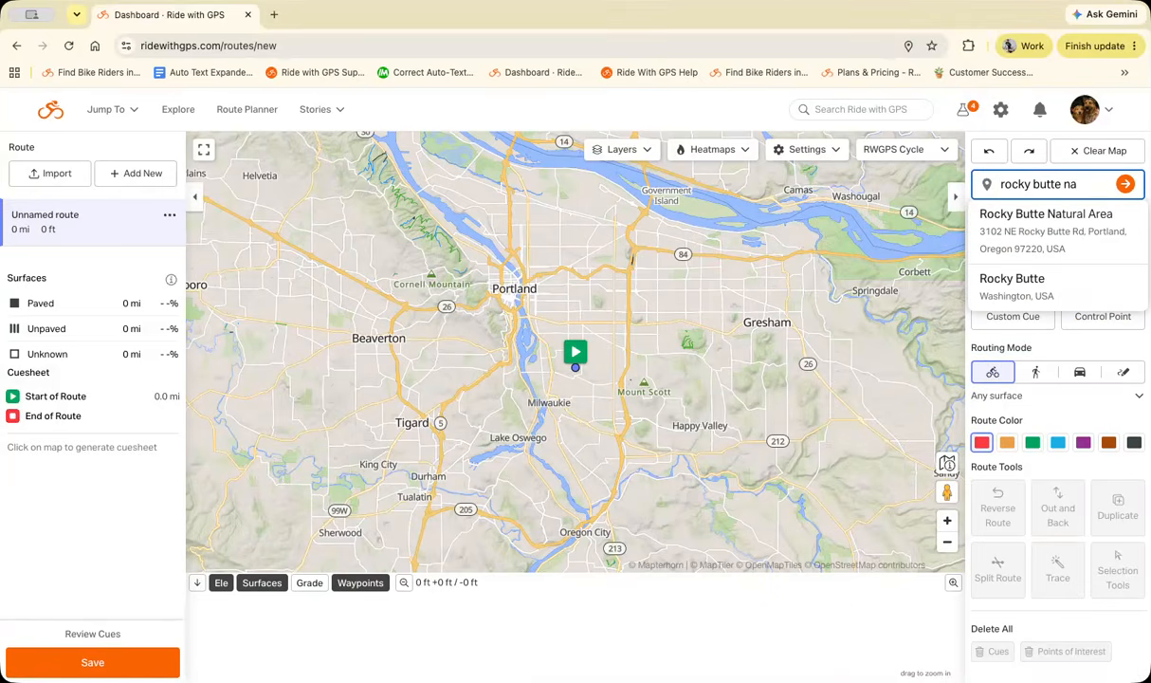
{"action": "left_click", "coordinate": [1032, 226]}
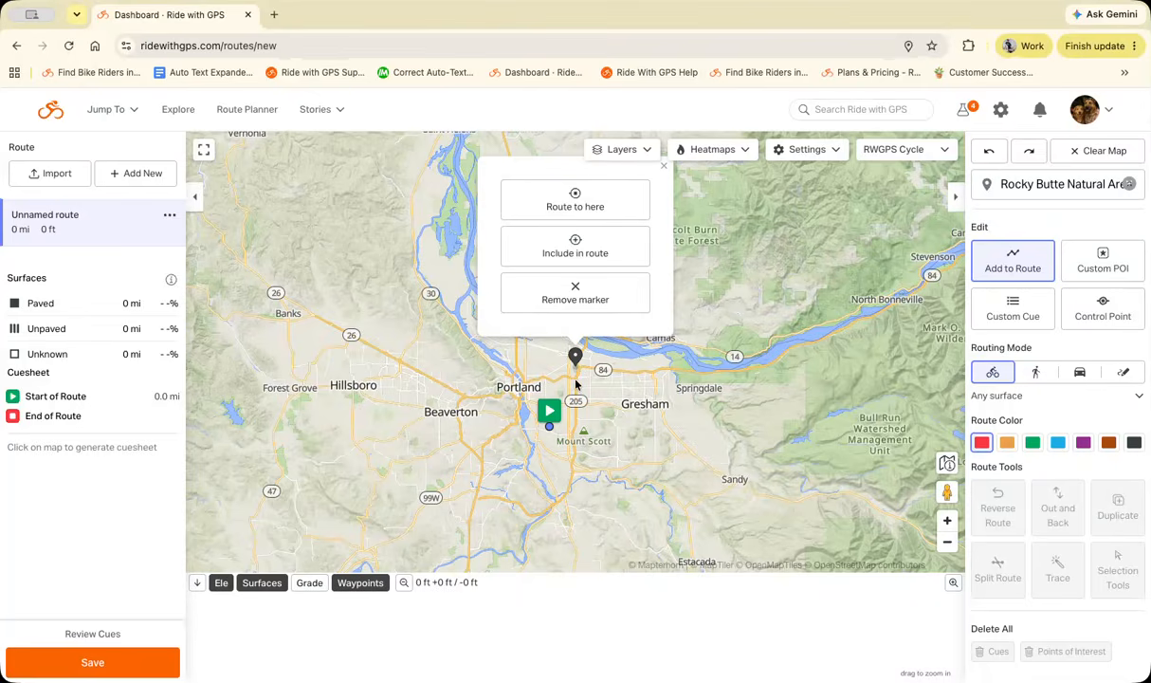
{"action": "left_click", "coordinate": [590, 206]}
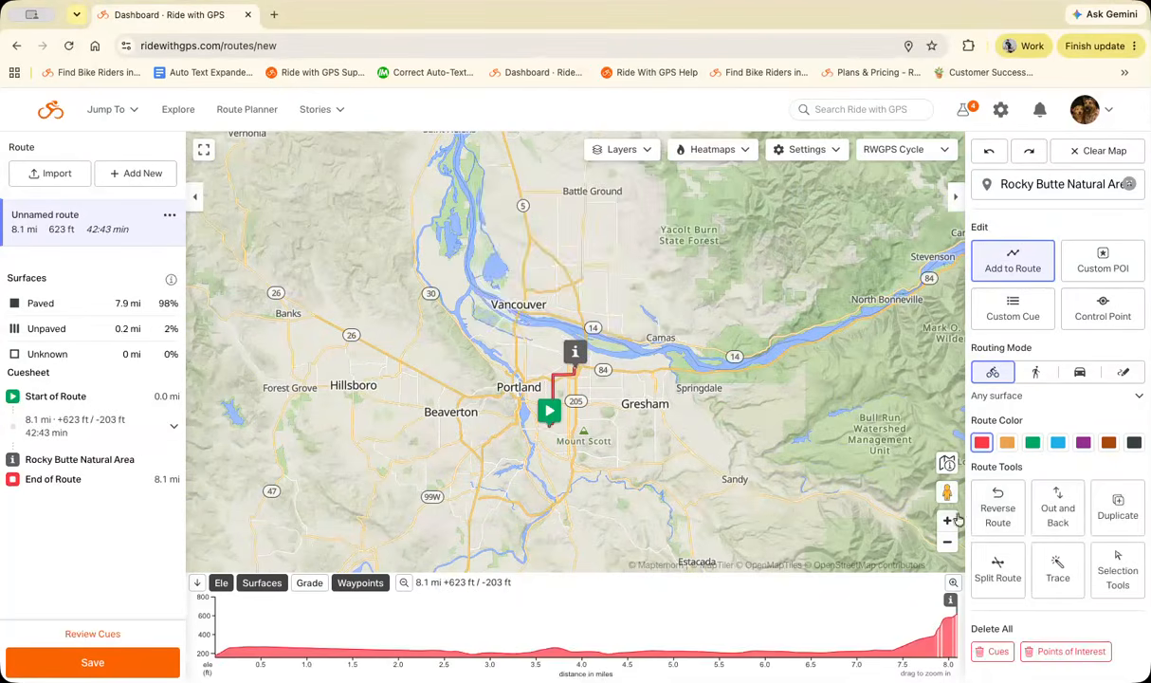
Extend the route from Rocky Butte Natural Area along the hill road to a point east of Peace Garden.
{"action": "left_click", "coordinate": [947, 520]}
{"action": "left_click_drag", "start_coordinate": [721, 512], "coordinate": [719, 467]}
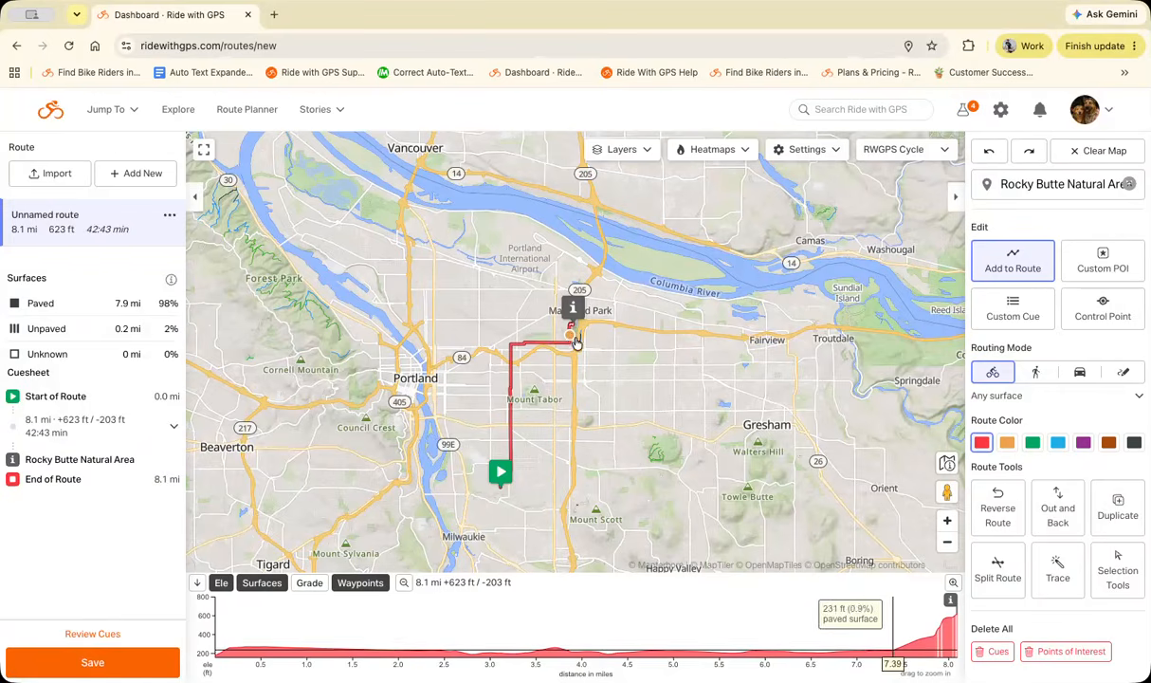
{"action": "scroll", "coordinate": [617, 358], "scroll_direction": "up", "scroll_amount": 5}
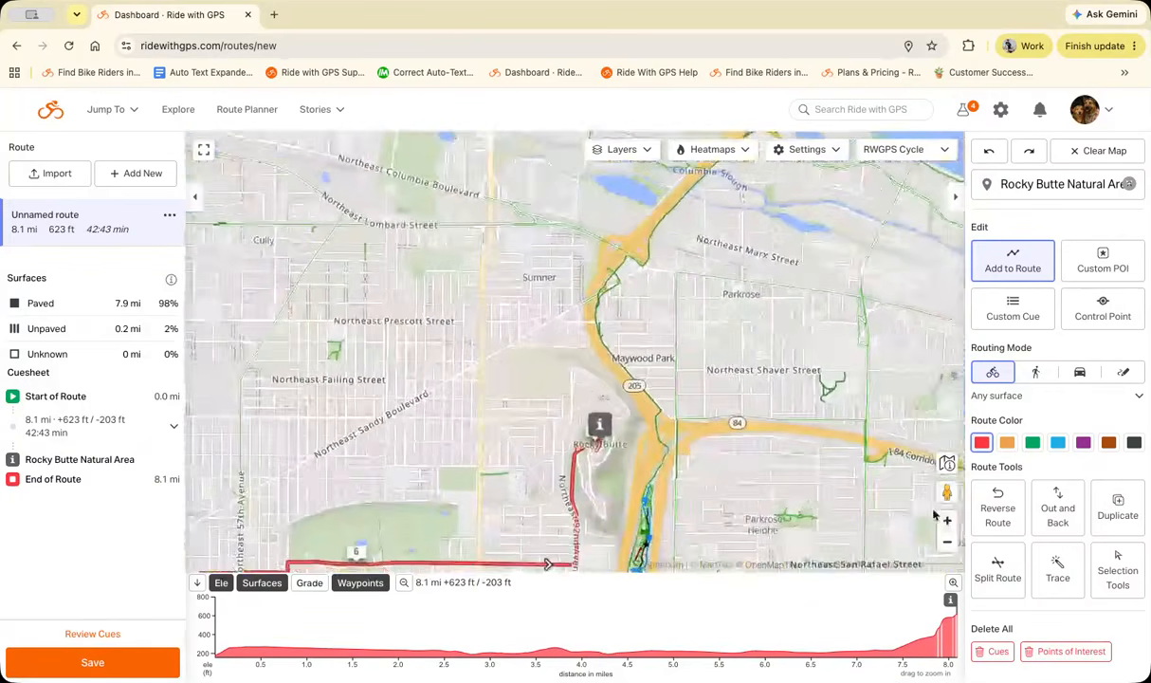
{"action": "scroll", "coordinate": [604, 325], "scroll_direction": "up", "scroll_amount": 3}
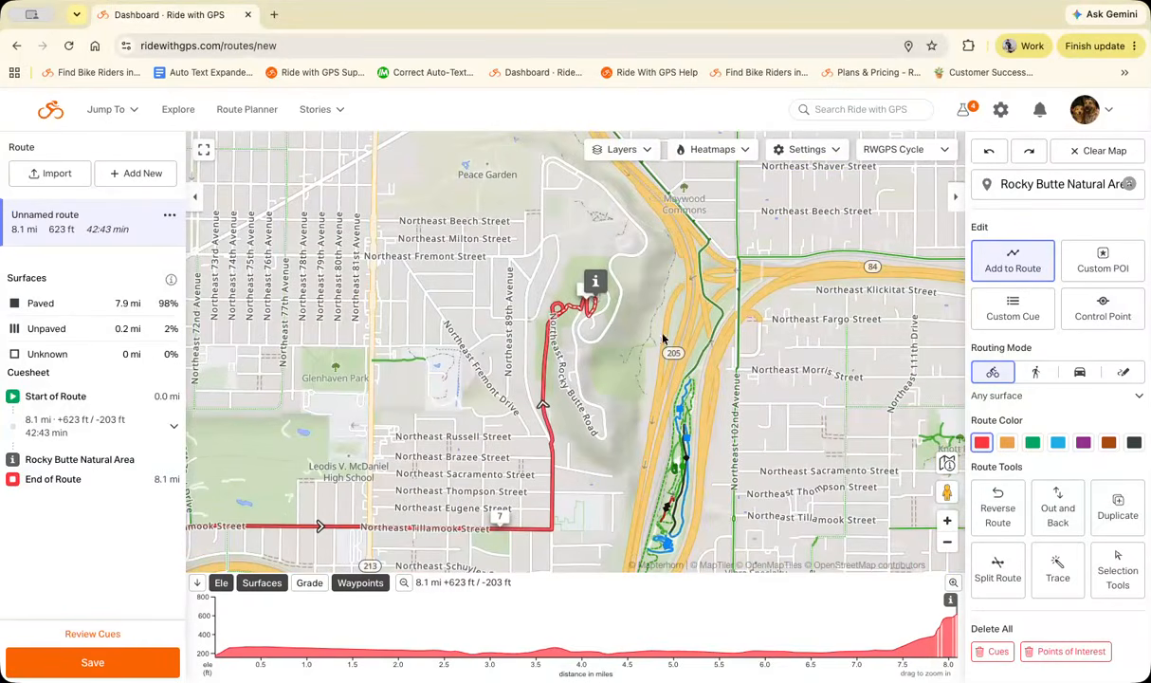
{"action": "left_click_drag", "start_coordinate": [616, 301], "coordinate": [614, 366]}
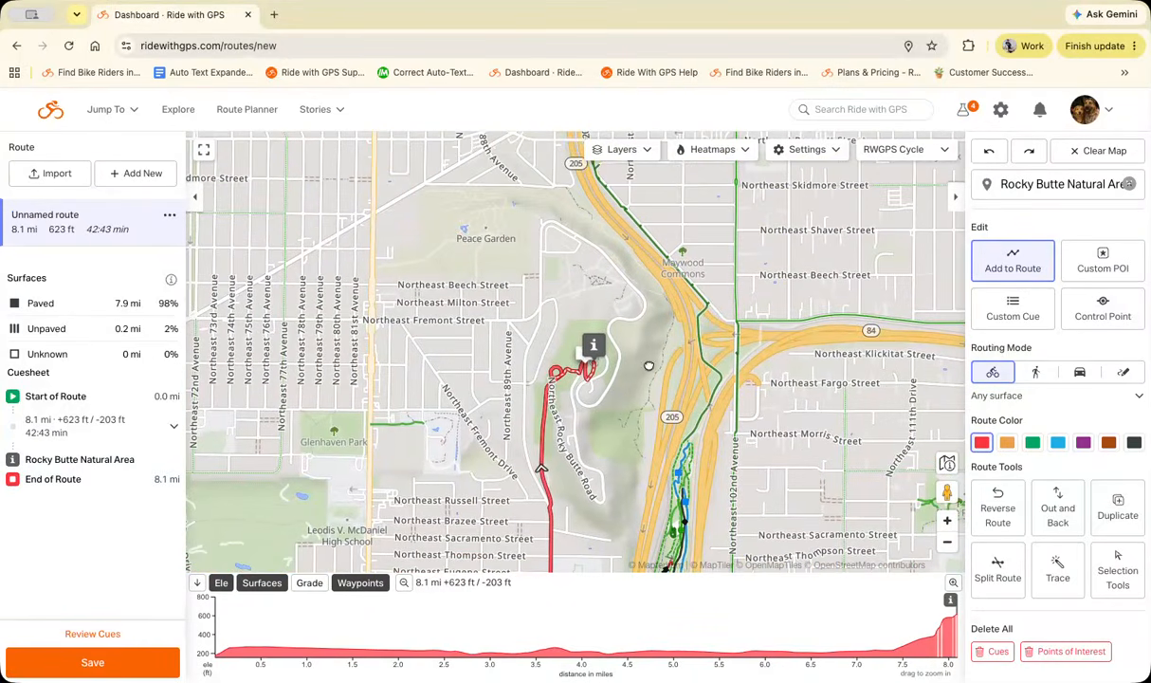
{"action": "left_click", "coordinate": [617, 361]}
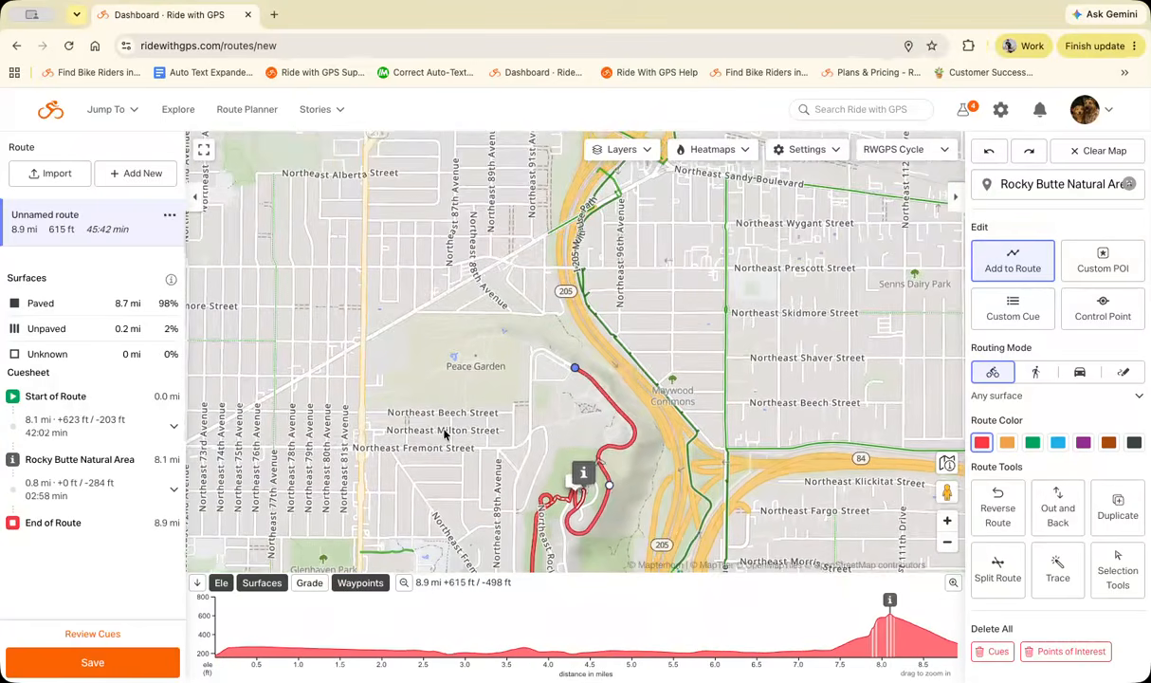
Continue the route west along Northeast Fremont Street to Northeast 77th Avenue and a little north of it.
{"action": "left_click", "coordinate": [413, 421]}
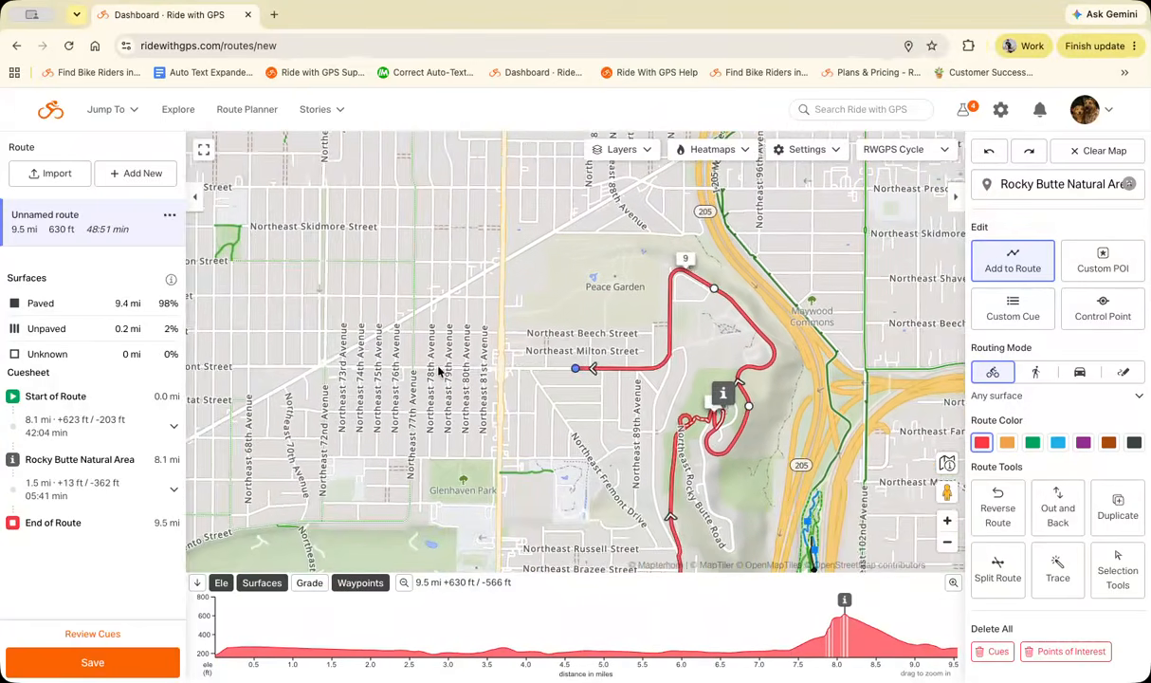
{"action": "left_click", "coordinate": [438, 369]}
{"action": "left_click", "coordinate": [549, 348]}
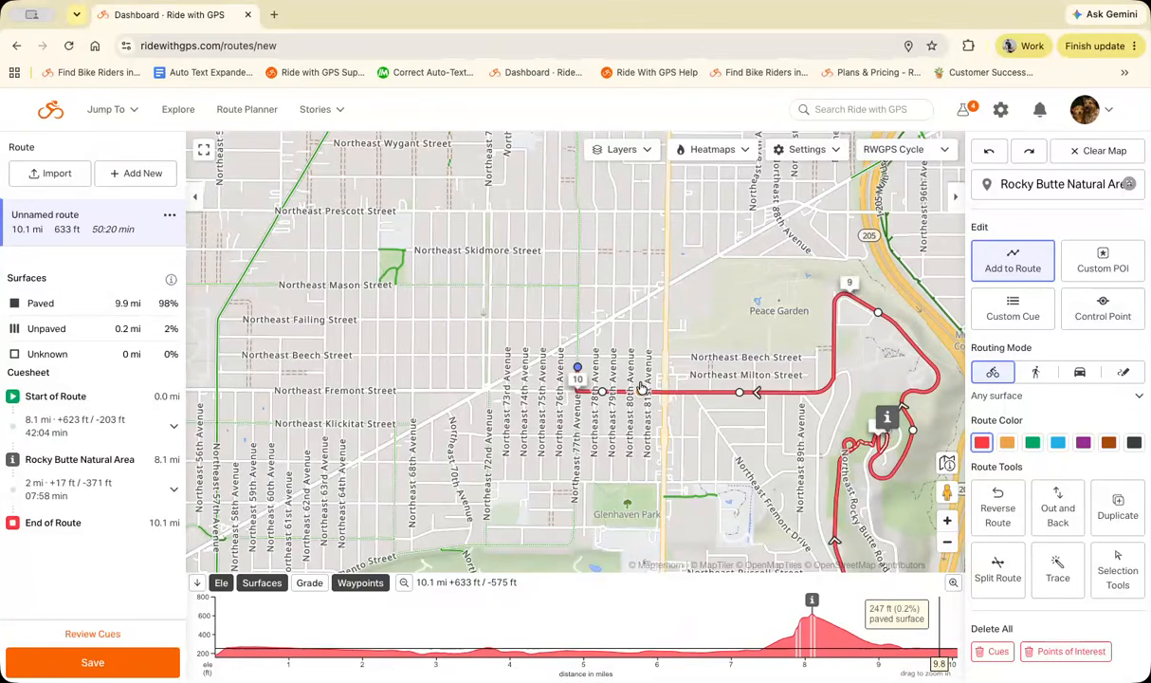
Search for Vancouver, Washington, and extend the route to it.
{"action": "left_click", "coordinate": [1011, 184]}
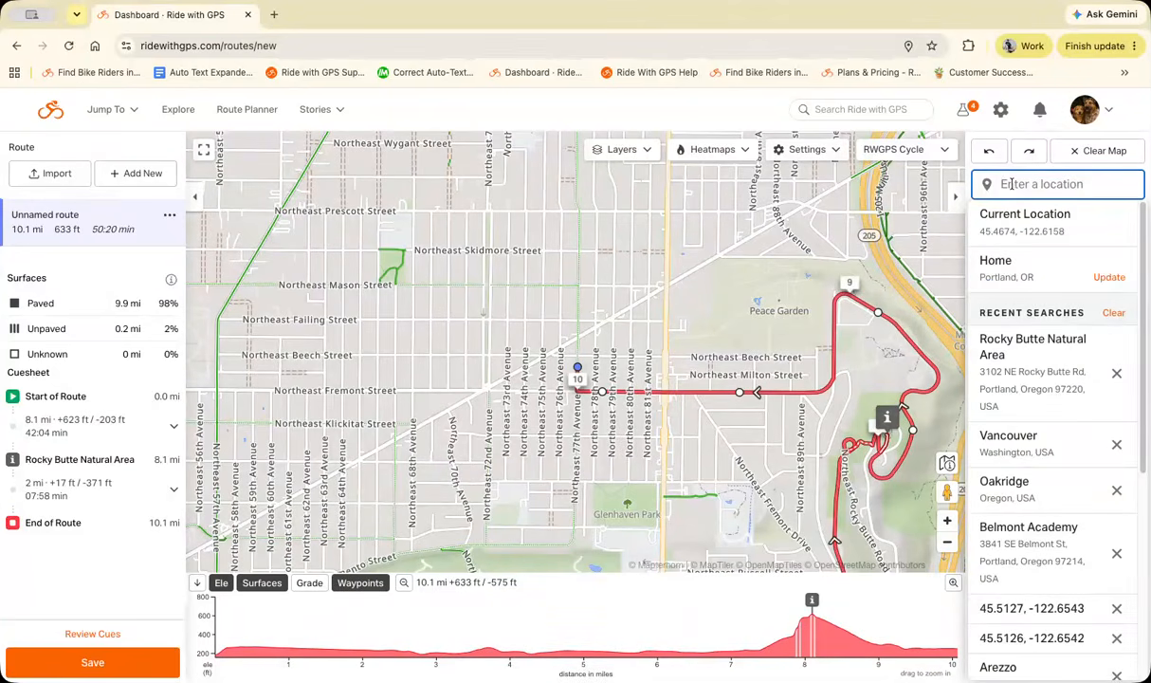
{"action": "type", "text": "vancouver, w"}
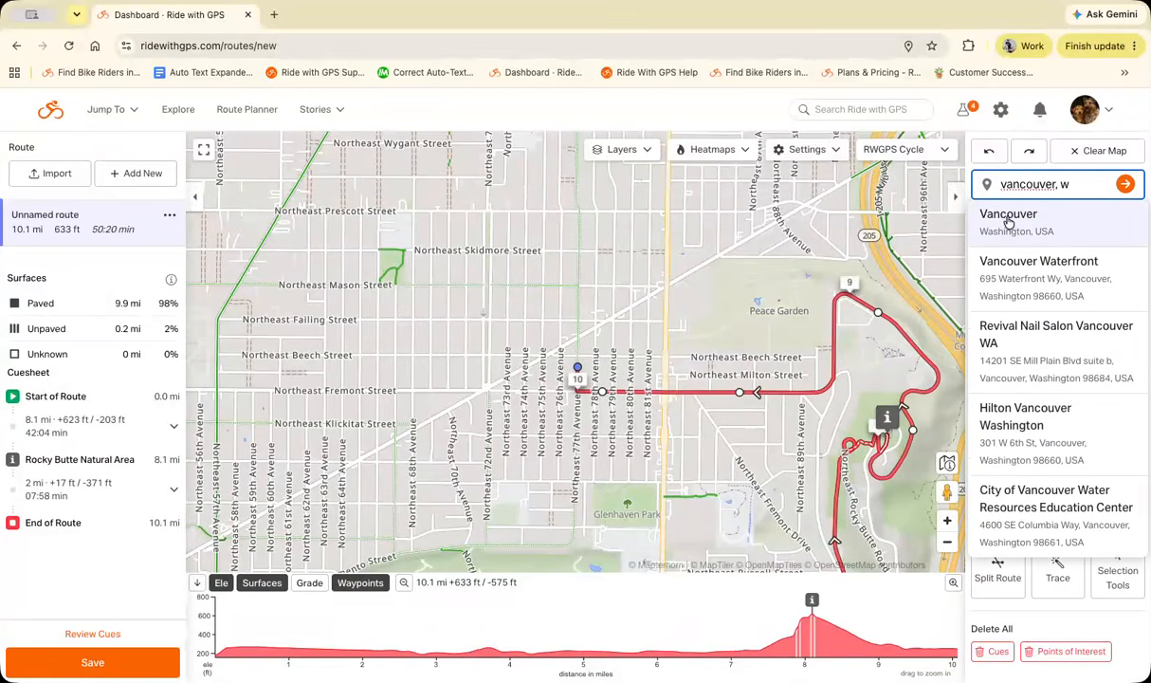
{"action": "left_click", "coordinate": [1008, 221]}
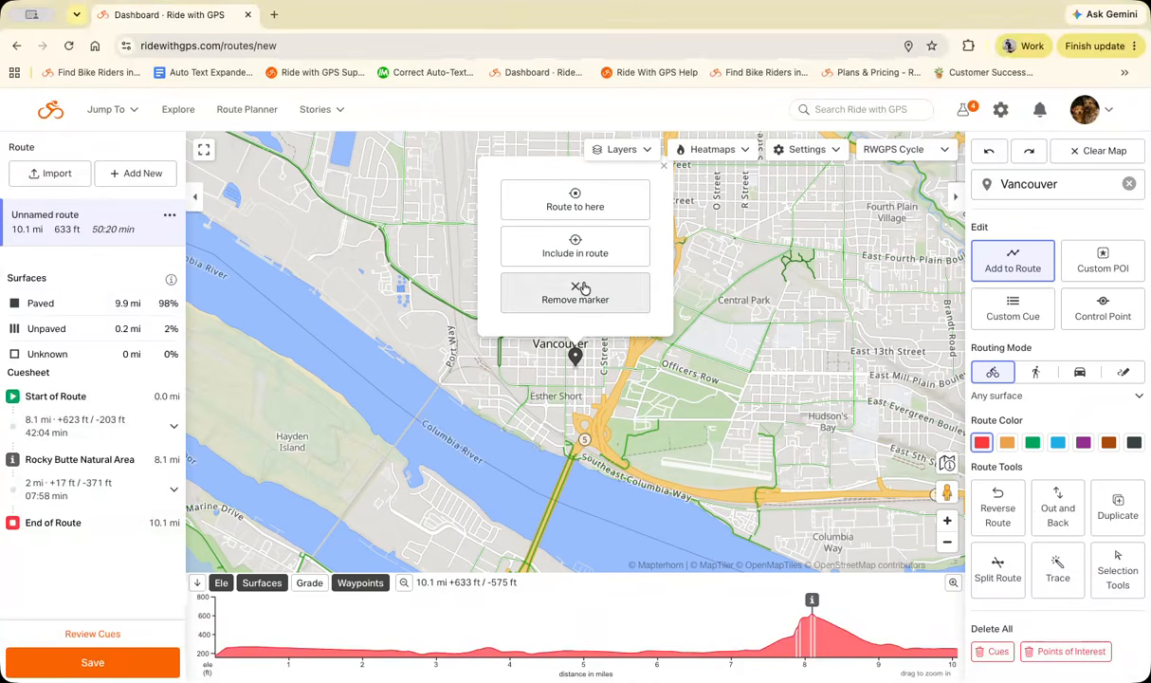
{"action": "left_click", "coordinate": [584, 205]}
{"action": "left_click", "coordinate": [947, 541]}
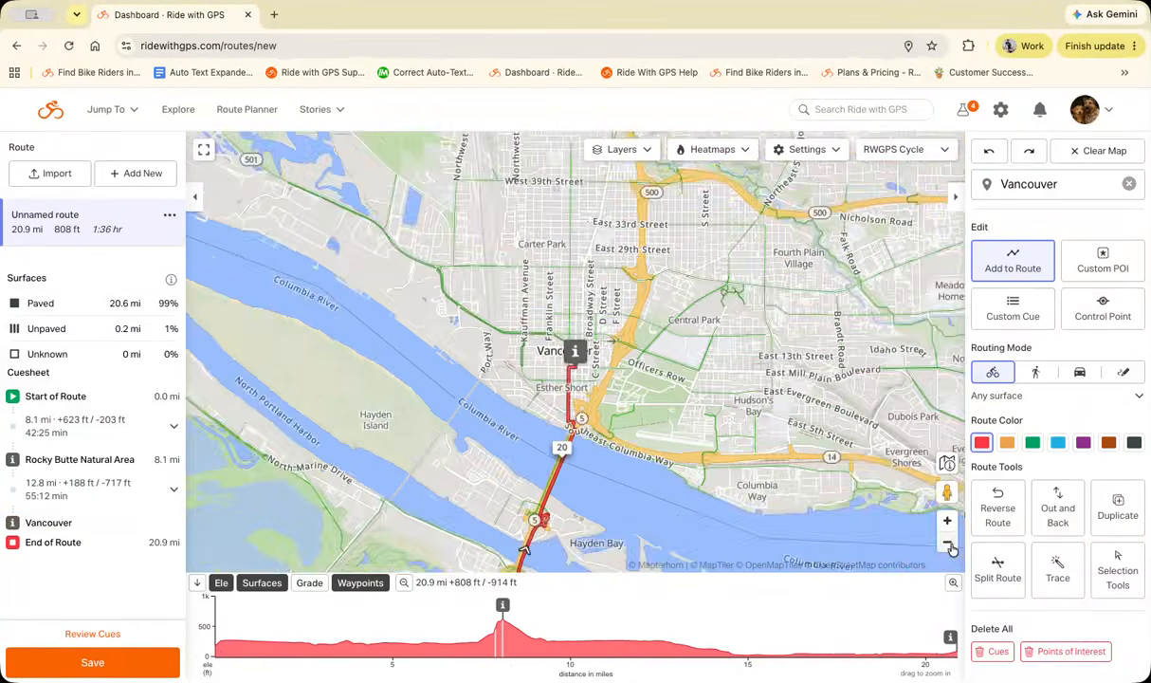
{"action": "left_click_drag", "start_coordinate": [756, 528], "coordinate": [597, 309]}
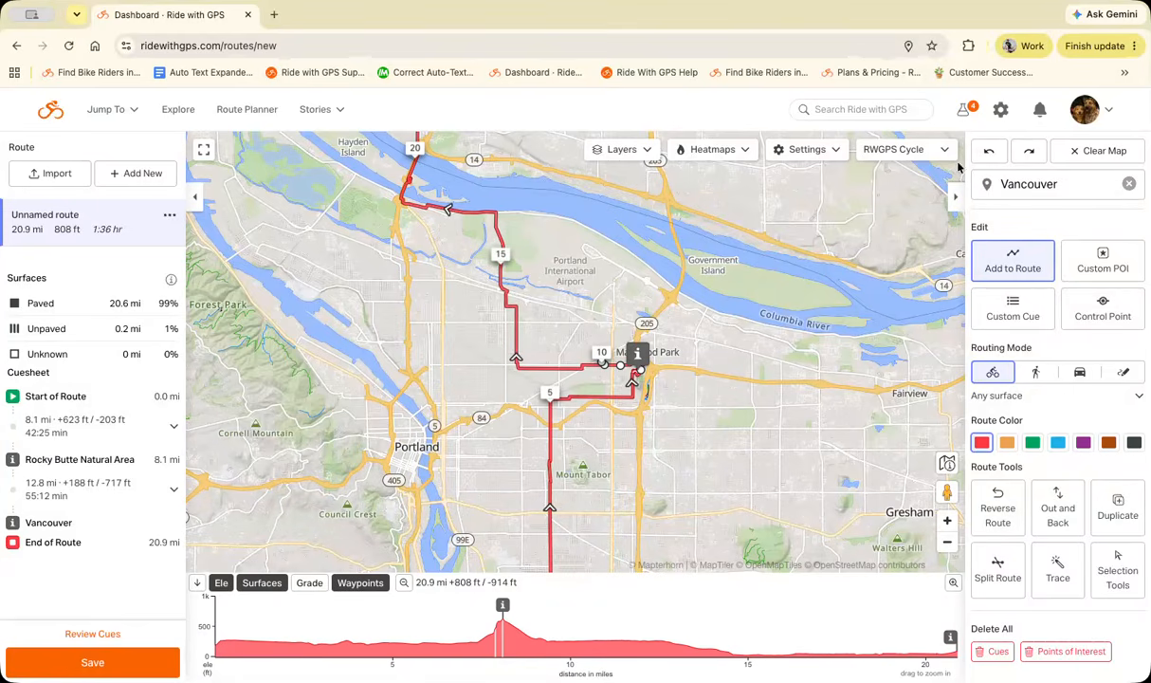
Undo the Vancouver leg and the points west of Rocky Butte, ending the route at the point east of Peace Garden.
{"action": "left_click", "coordinate": [988, 153]}
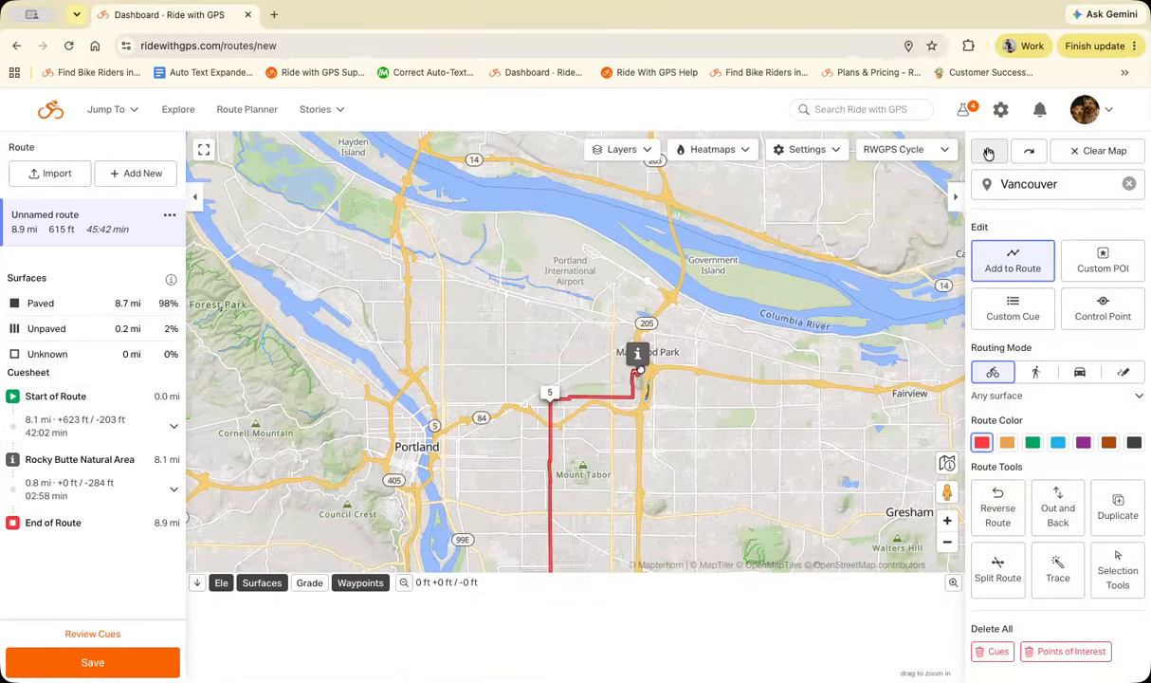
{"action": "left_click_drag", "start_coordinate": [780, 390], "coordinate": [776, 285]}
{"action": "left_click", "coordinate": [948, 543]}
{"action": "left_click_drag", "start_coordinate": [793, 399], "coordinate": [779, 475]}
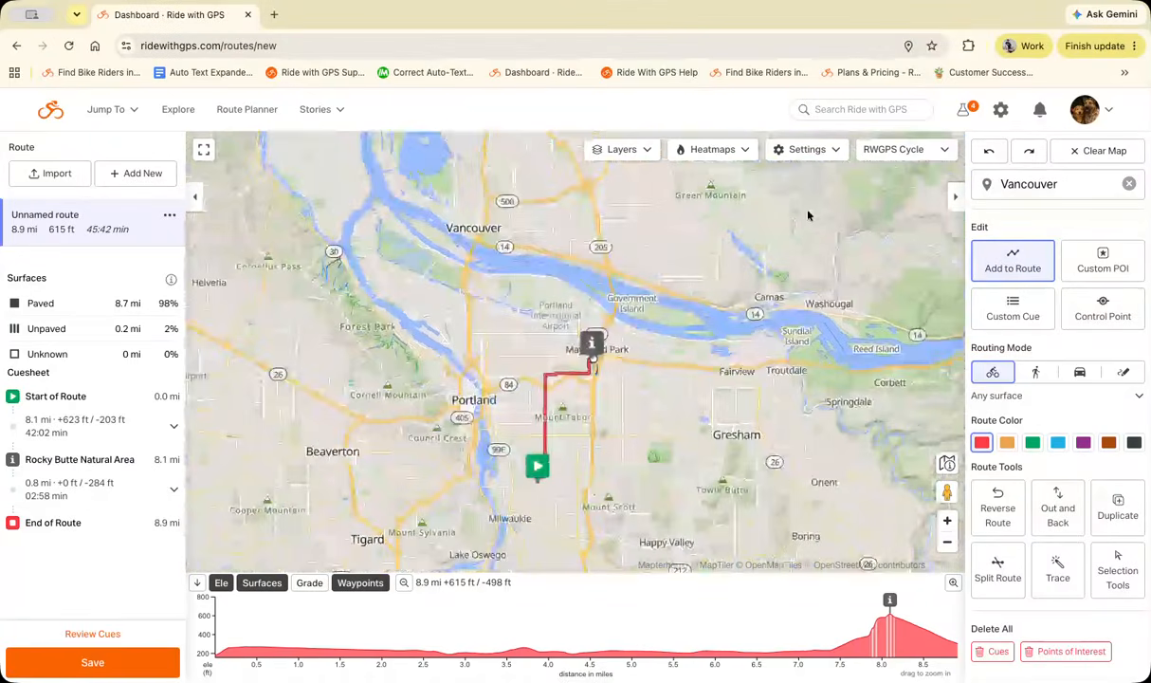
Turn off the distance markers overlay on the map.
{"action": "left_click", "coordinate": [821, 151]}
{"action": "left_click", "coordinate": [770, 261]}
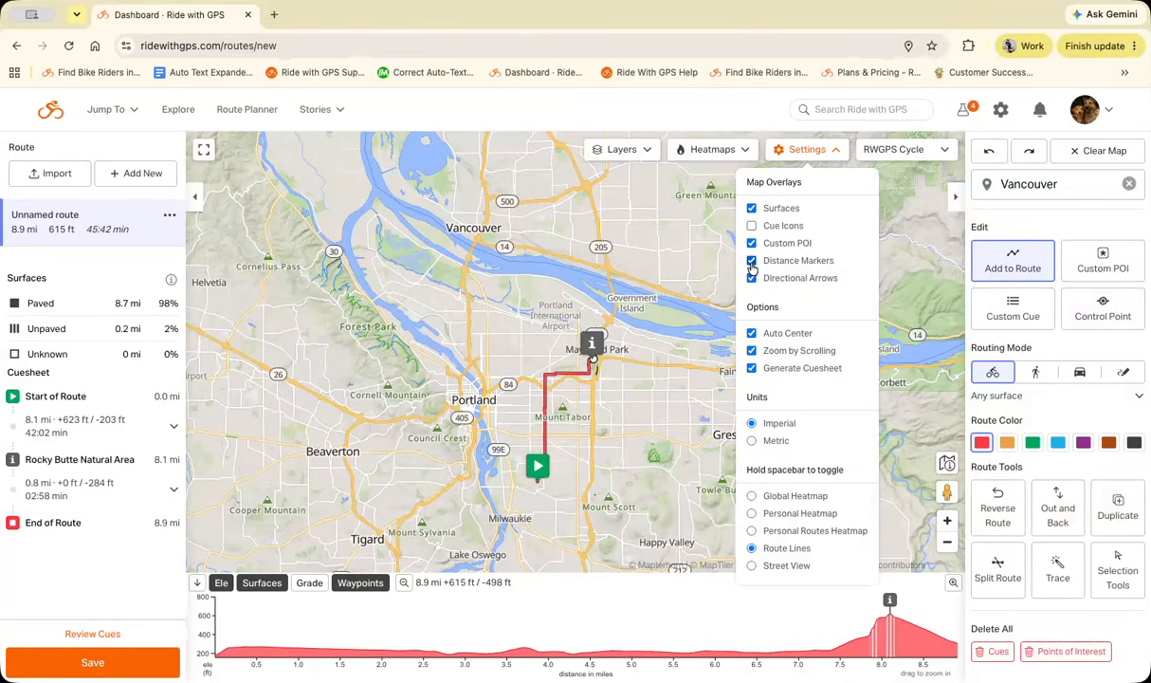
{"action": "left_click", "coordinate": [1066, 423]}
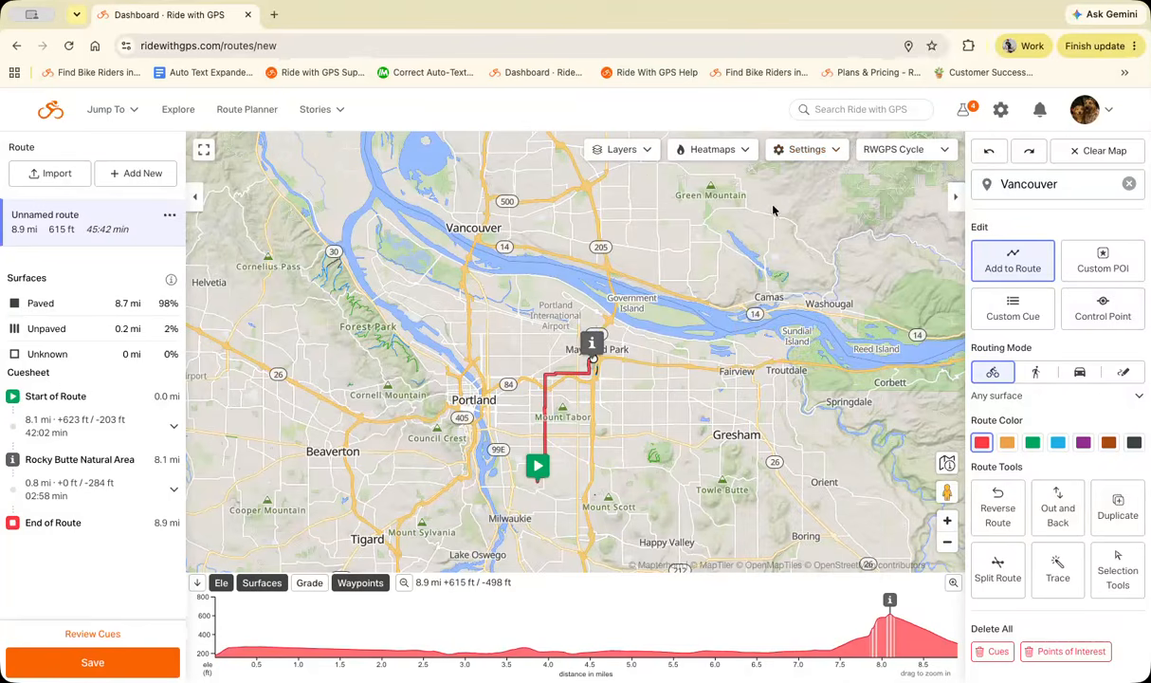
Examine the planned route's path from the start past Mount Tabor to Rocky Butte.
{"action": "left_click_drag", "start_coordinate": [575, 475], "coordinate": [623, 406]}
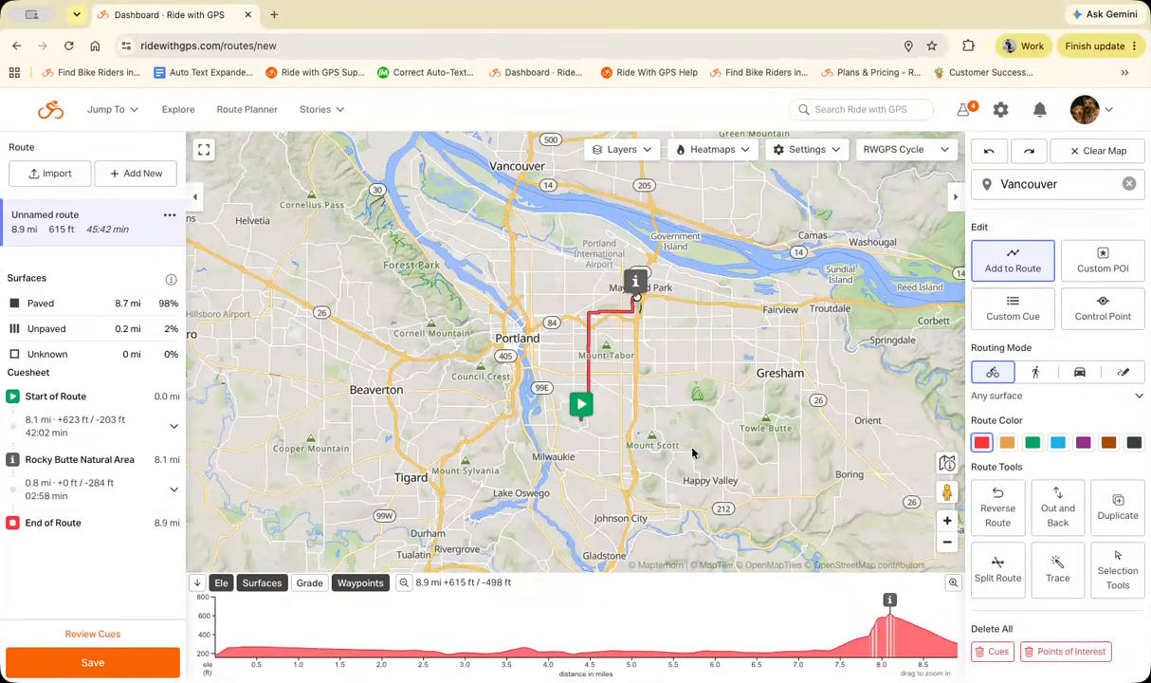
{"action": "mouse_move", "coordinate": [634, 295]}
{"action": "left_click", "coordinate": [946, 520]}
{"action": "left_click", "coordinate": [946, 519]}
{"action": "left_click_drag", "start_coordinate": [868, 413], "coordinate": [775, 492]}
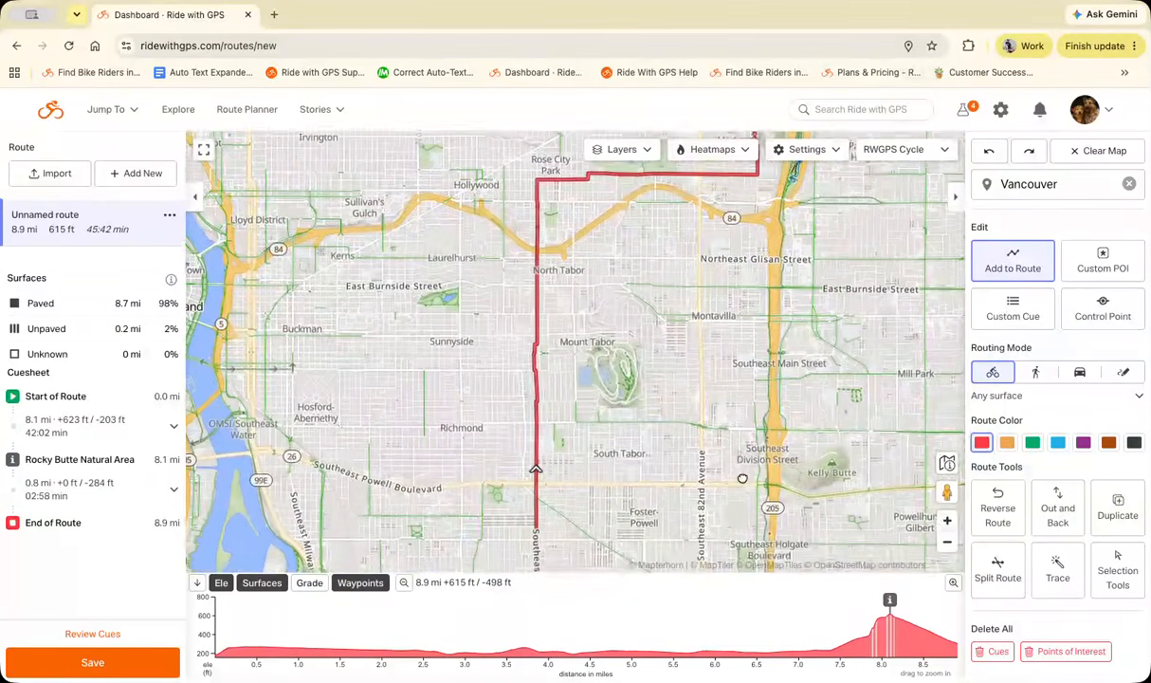
{"action": "left_click", "coordinate": [949, 521]}
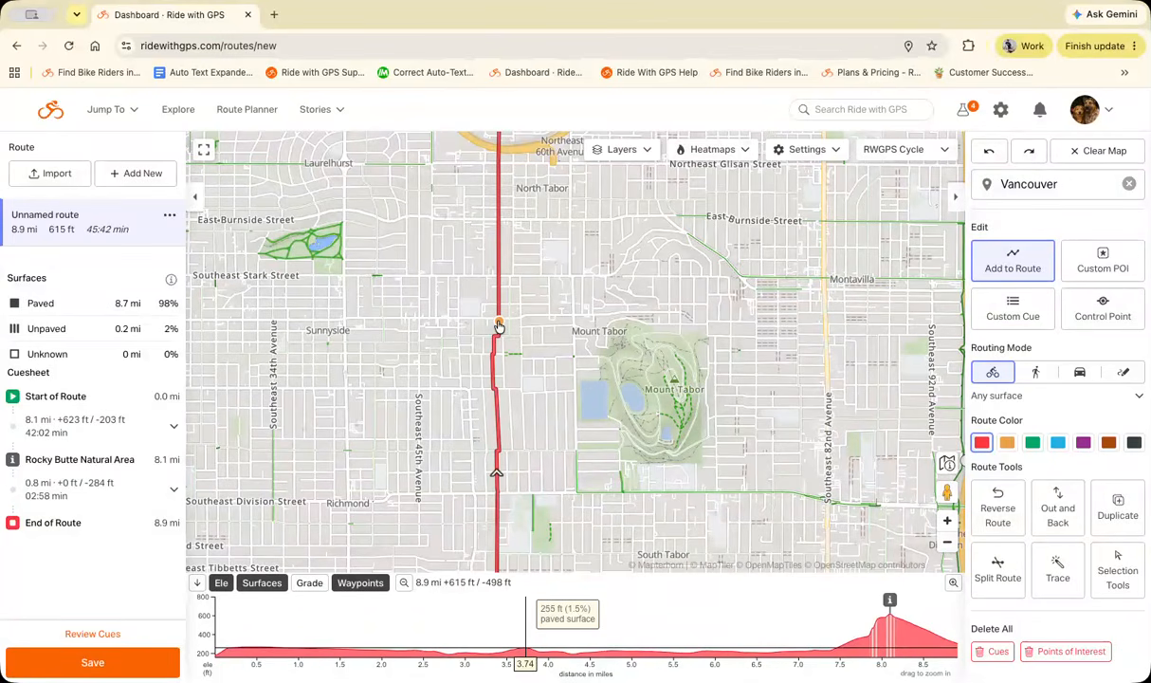
{"action": "left_click", "coordinate": [947, 543]}
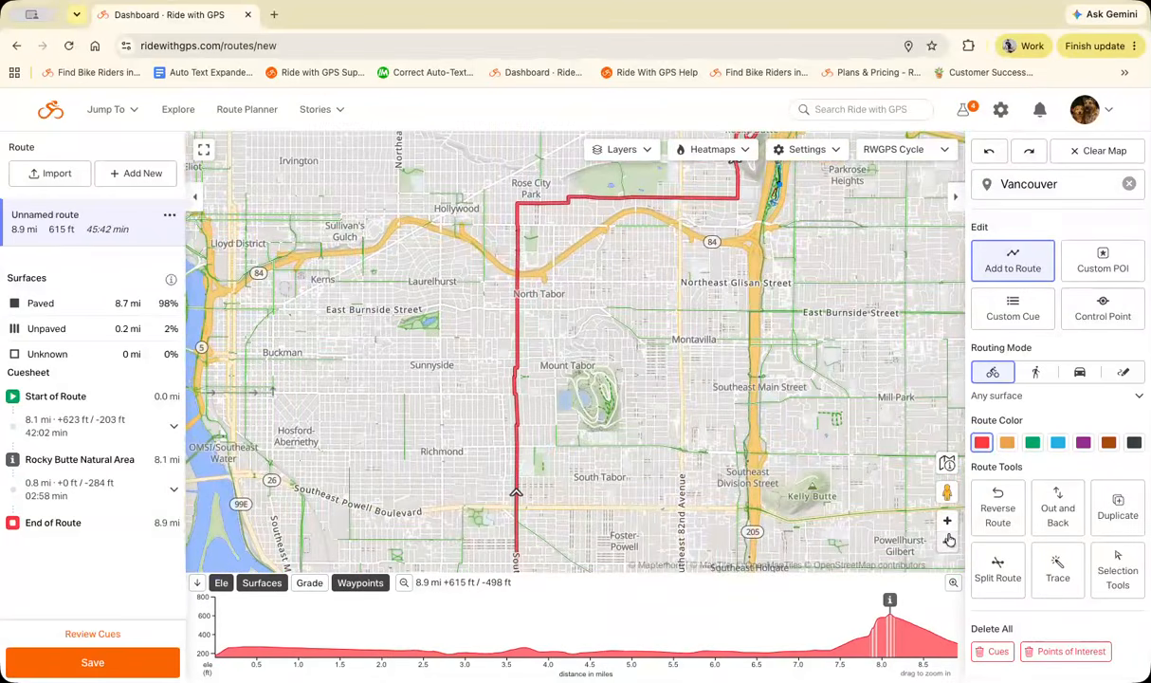
{"action": "left_click", "coordinate": [948, 542]}
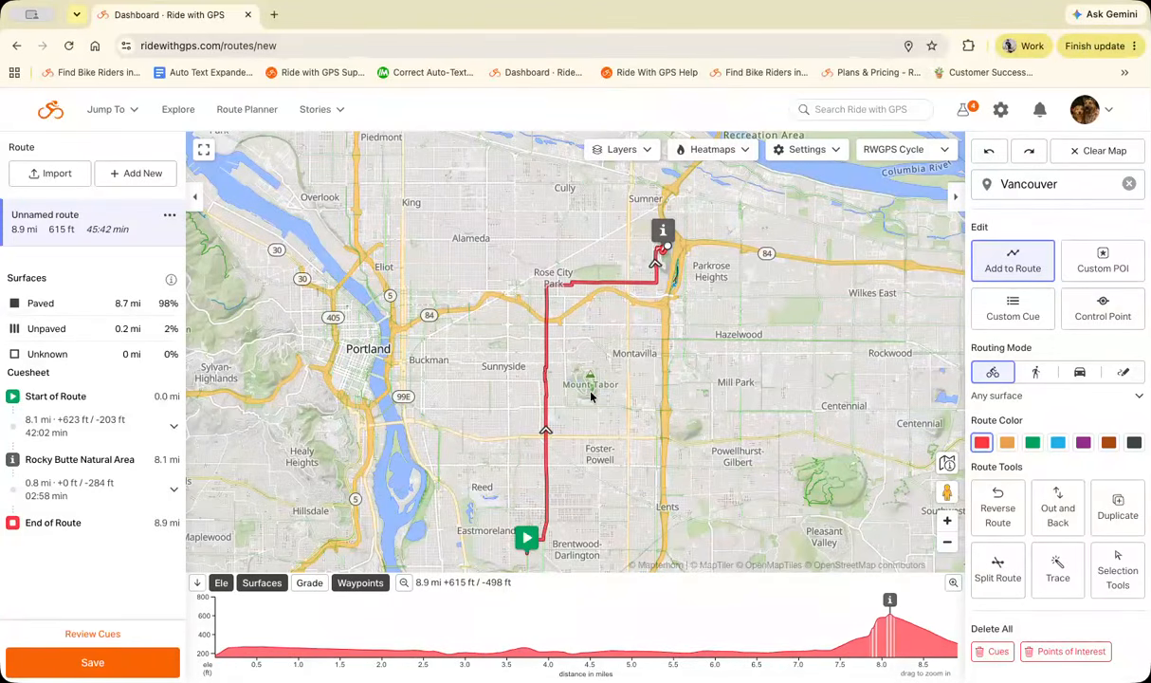
Try rerouting the middle of the route east through Mount Tabor, and undo the change.
{"action": "scroll", "coordinate": [858, 521], "scroll_direction": "up", "scroll_amount": 3}
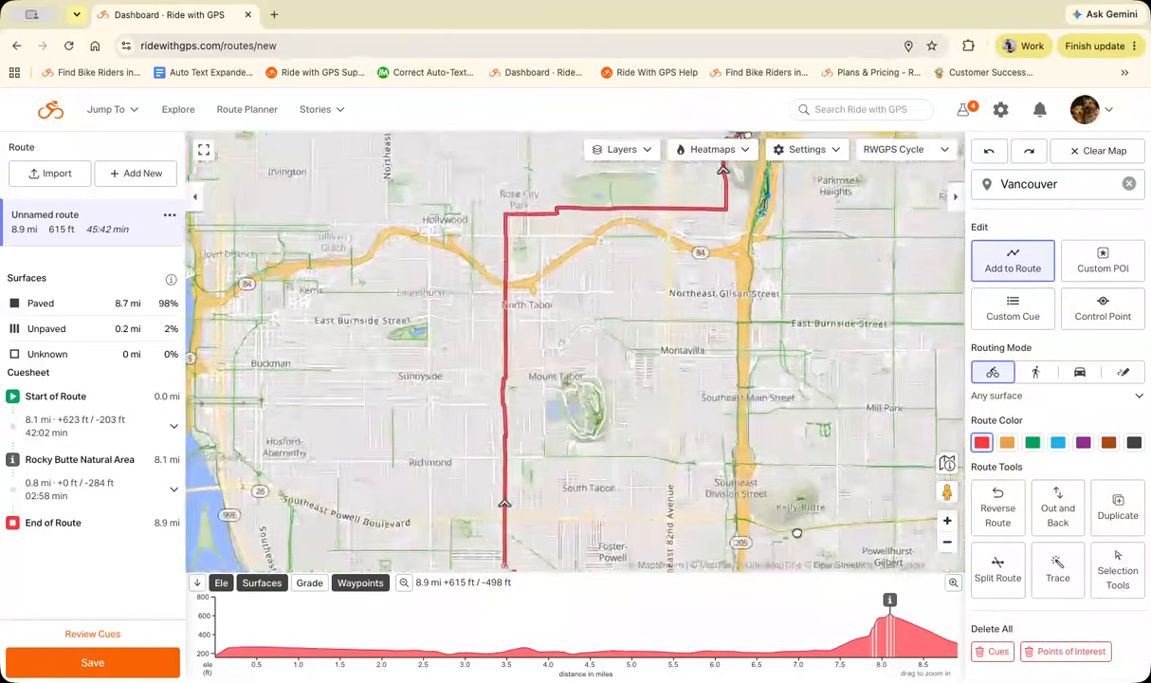
{"action": "left_click_drag", "start_coordinate": [797, 575], "coordinate": [792, 558]}
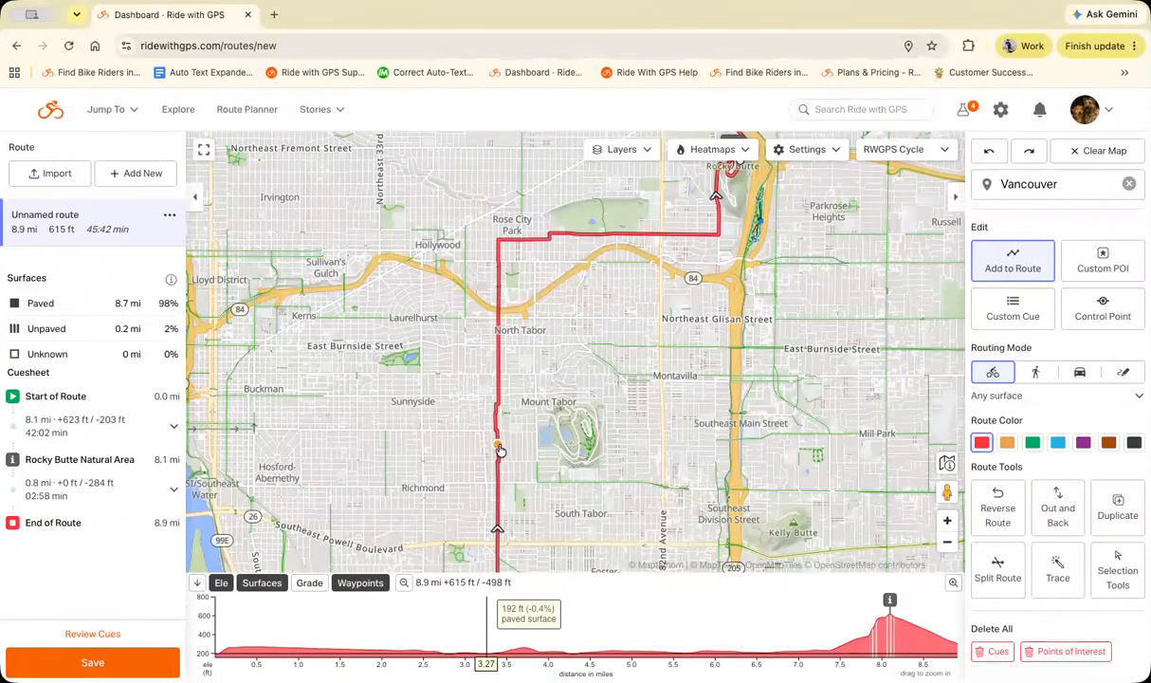
{"action": "left_click_drag", "start_coordinate": [497, 451], "coordinate": [588, 446]}
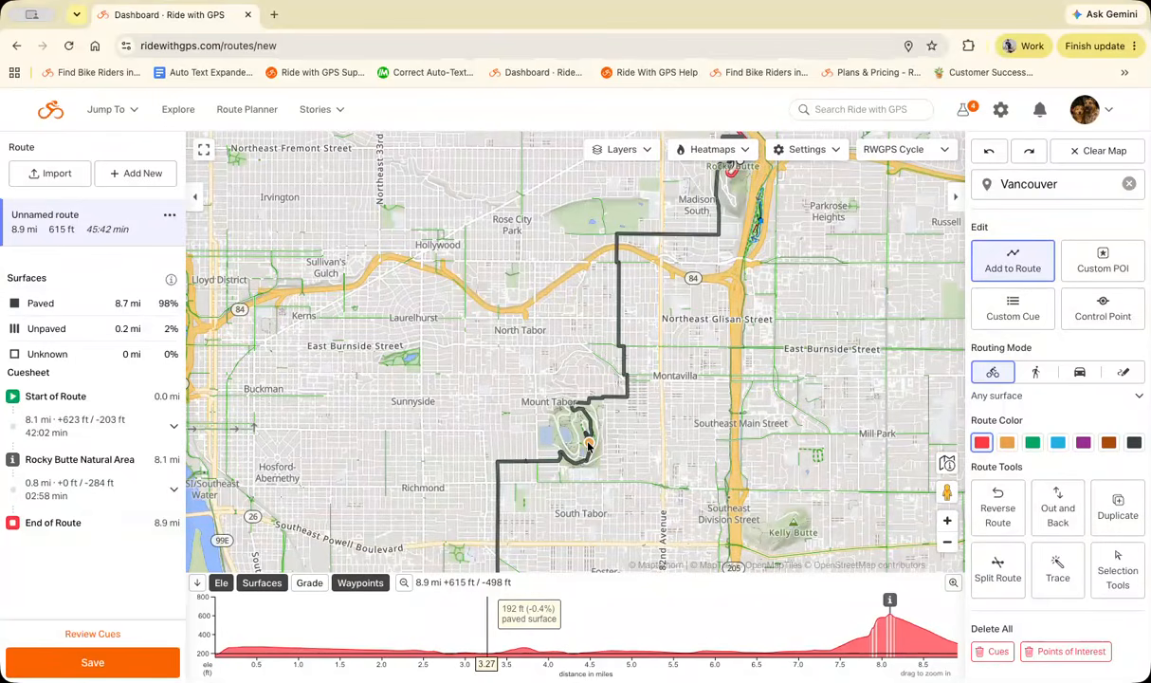
{"action": "left_click", "coordinate": [948, 543]}
{"action": "mouse_move", "coordinate": [65, 471]}
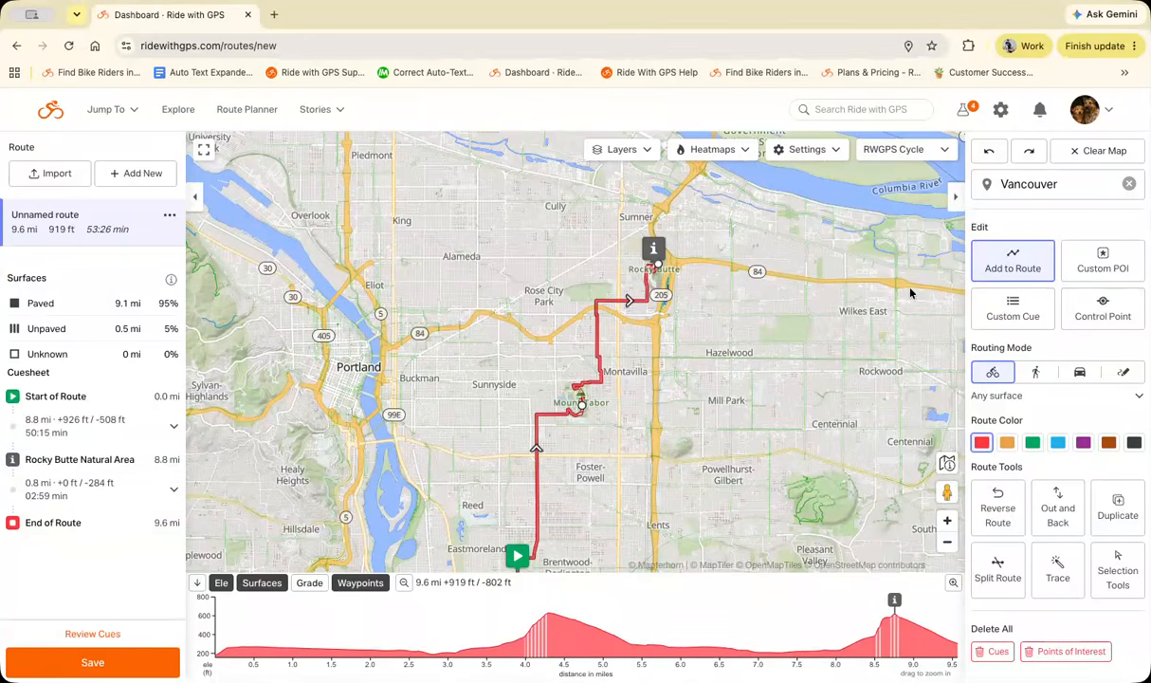
{"action": "left_click", "coordinate": [992, 155]}
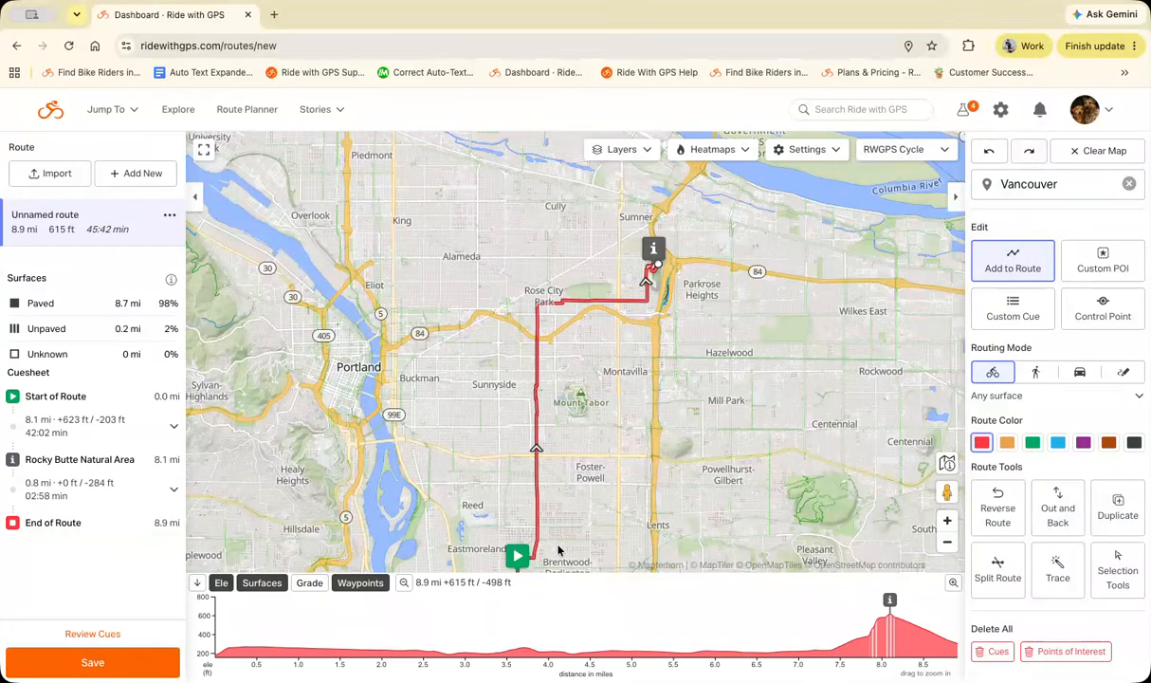
Add control points to the route close to the start, between Eastmoreland and Brentwood-Darlington.
{"action": "double_click", "coordinate": [1103, 313]}
{"action": "left_click", "coordinate": [1103, 312]}
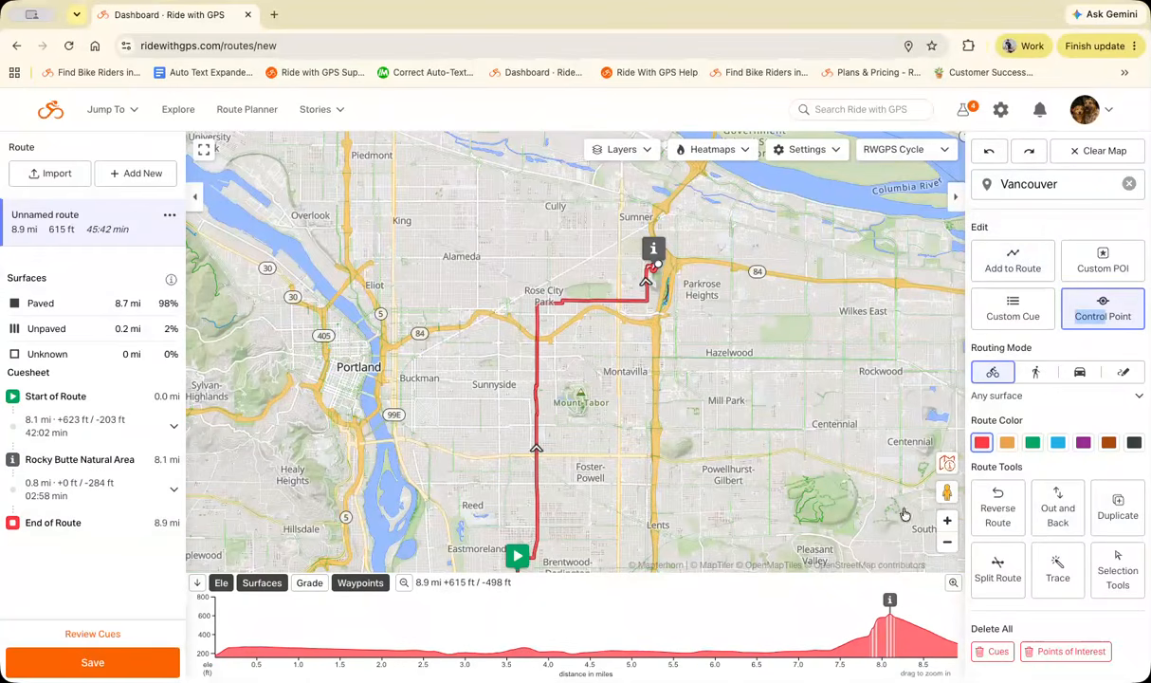
{"action": "left_click", "coordinate": [536, 536]}
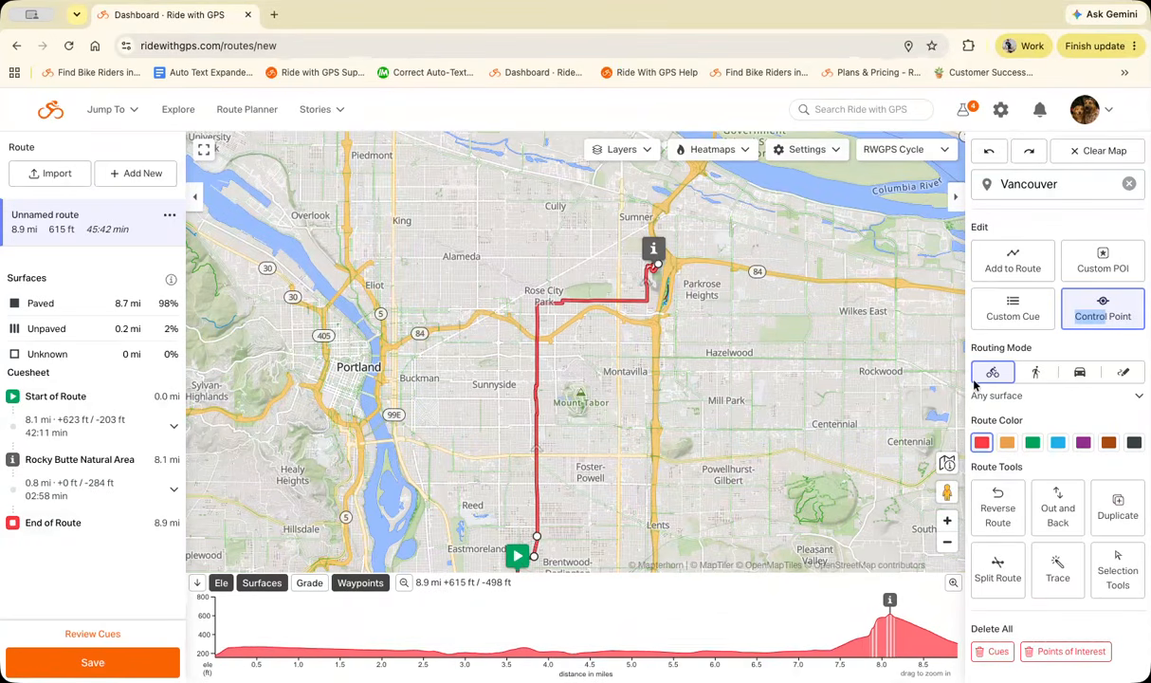
Add control points to the route west of Mount Tabor, one south and one north of the park.
{"action": "left_click", "coordinate": [1008, 263]}
{"action": "left_click_drag", "start_coordinate": [736, 500], "coordinate": [736, 458]}
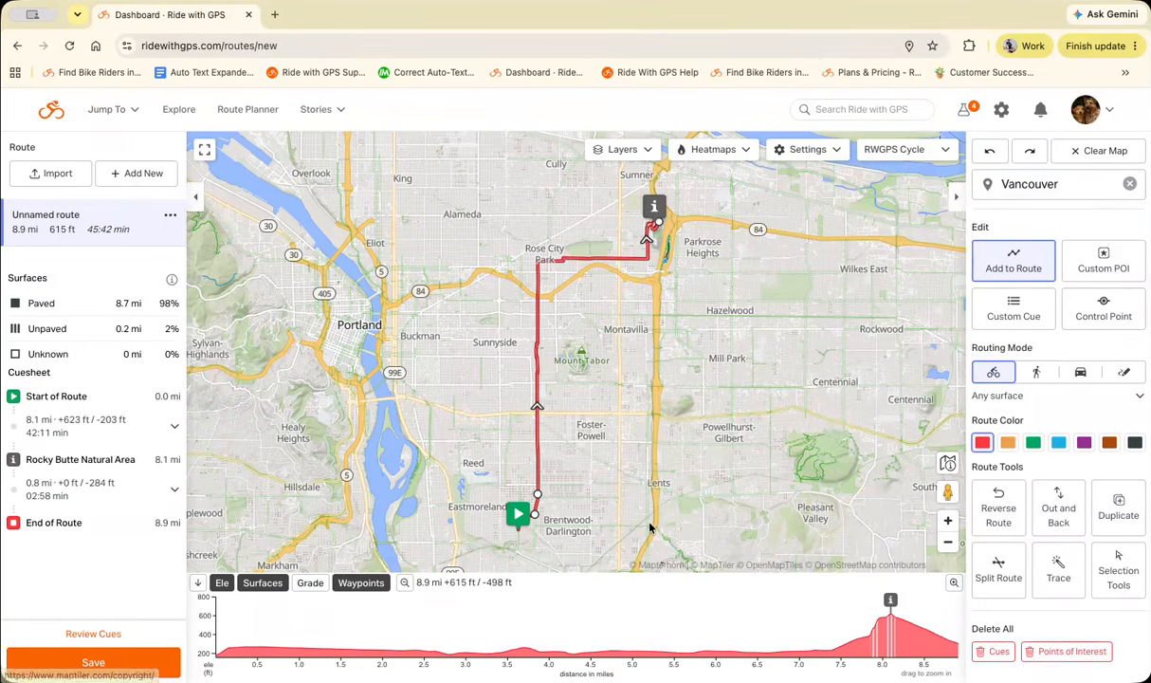
{"action": "left_click_drag", "start_coordinate": [607, 417], "coordinate": [638, 444]}
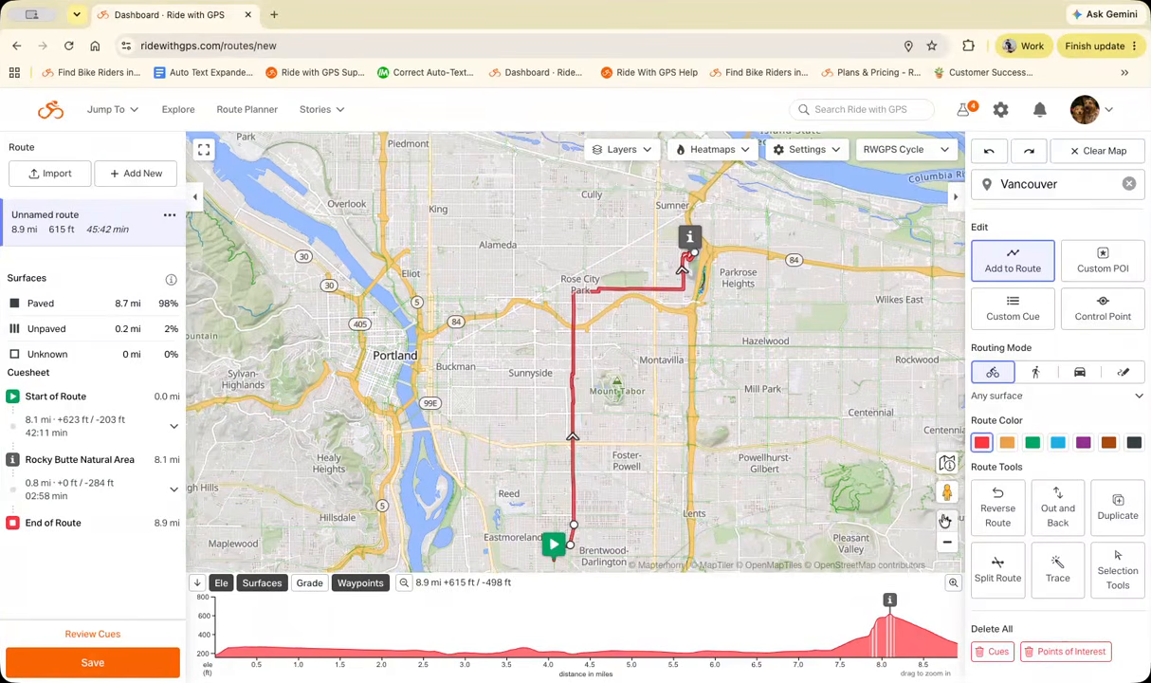
{"action": "left_click", "coordinate": [947, 520]}
{"action": "left_click", "coordinate": [946, 521]}
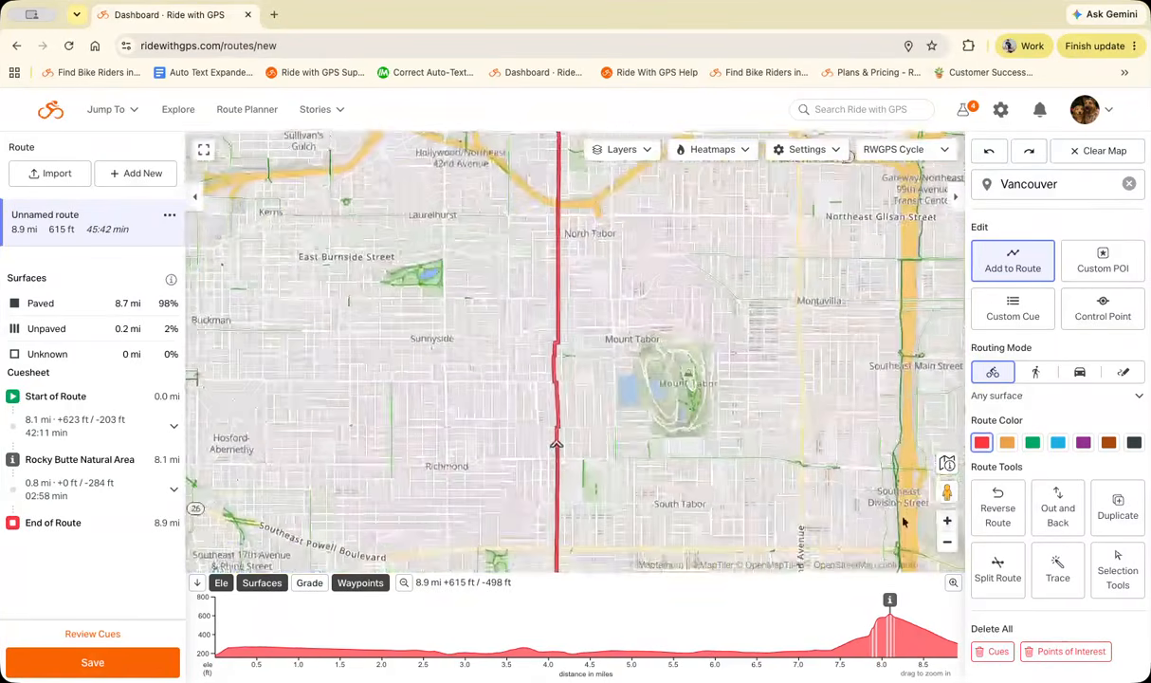
{"action": "left_click", "coordinate": [942, 524]}
{"action": "left_click_drag", "start_coordinate": [855, 519], "coordinate": [746, 478]}
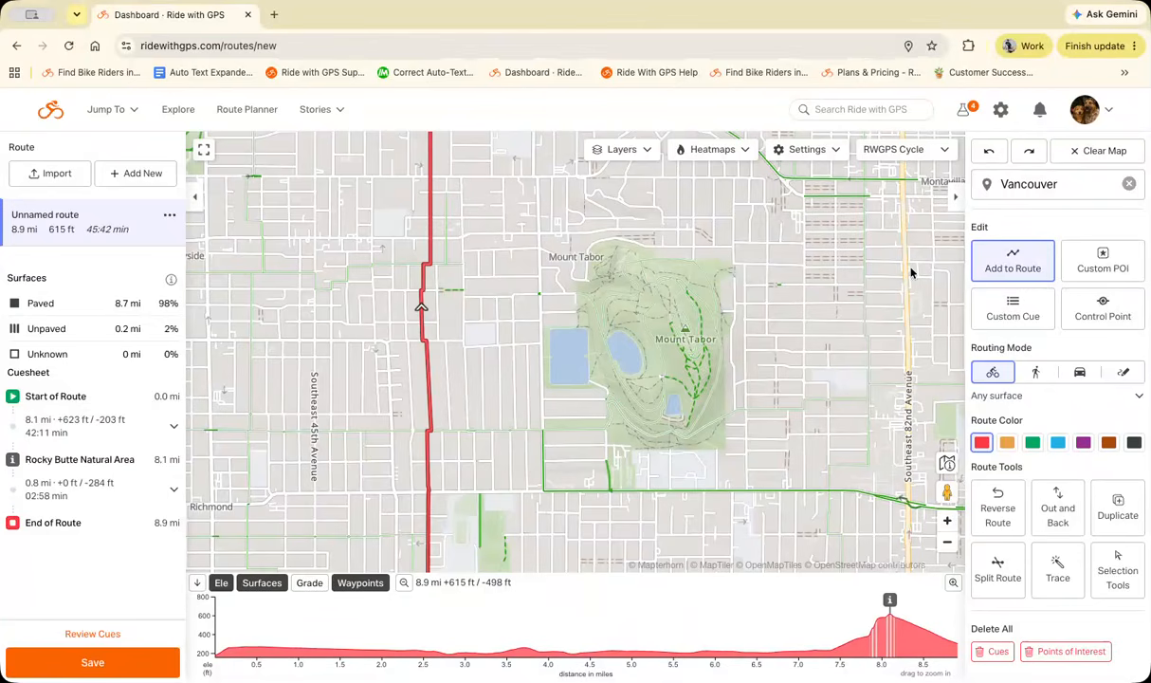
{"action": "left_click", "coordinate": [1100, 309]}
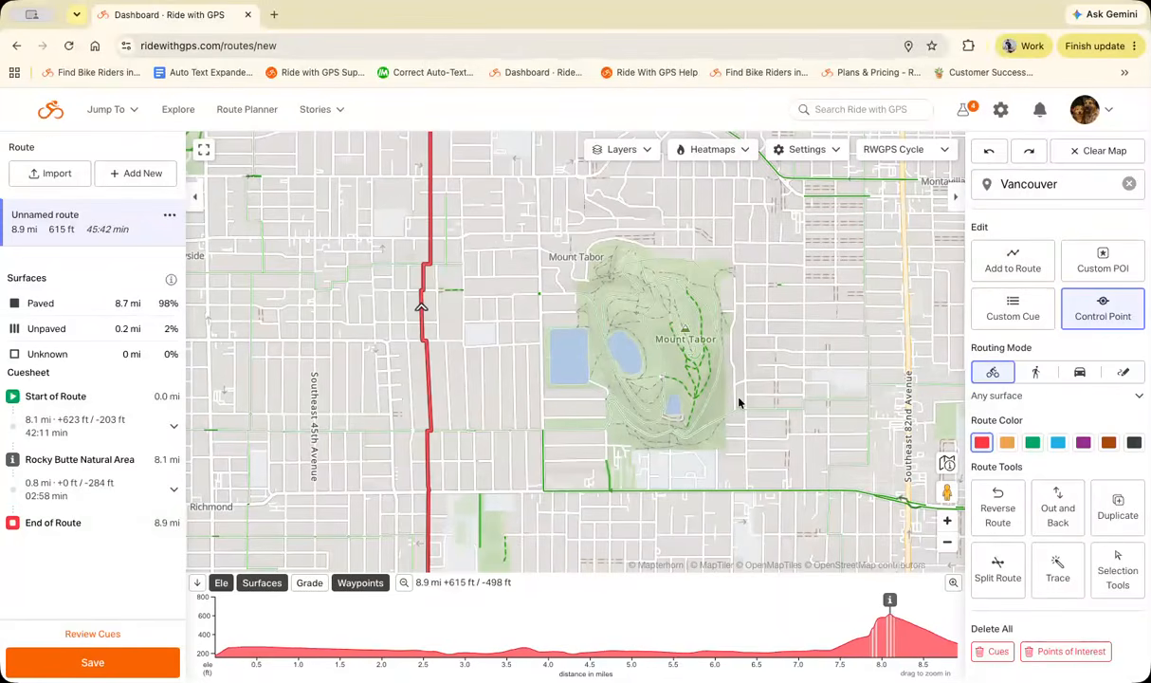
{"action": "left_click", "coordinate": [428, 448]}
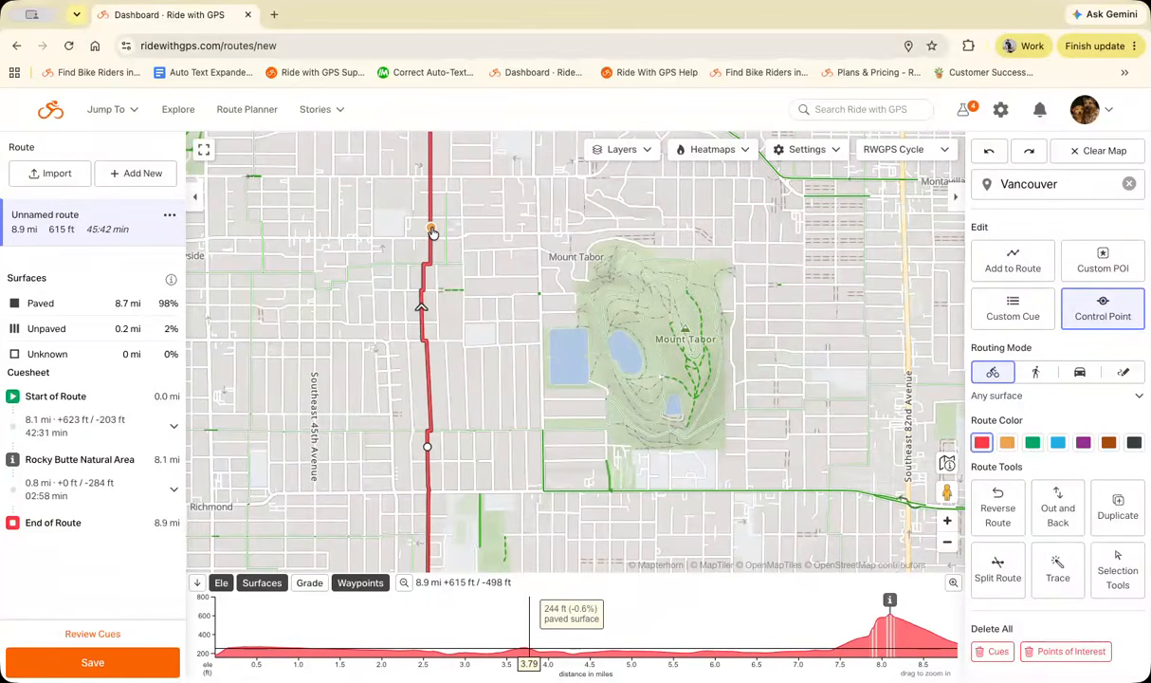
Try rerouting the section between the two new control points east through Mount Tabor, and undo the change.
{"action": "scroll", "coordinate": [509, 330], "scroll_direction": "down", "scroll_amount": 3}
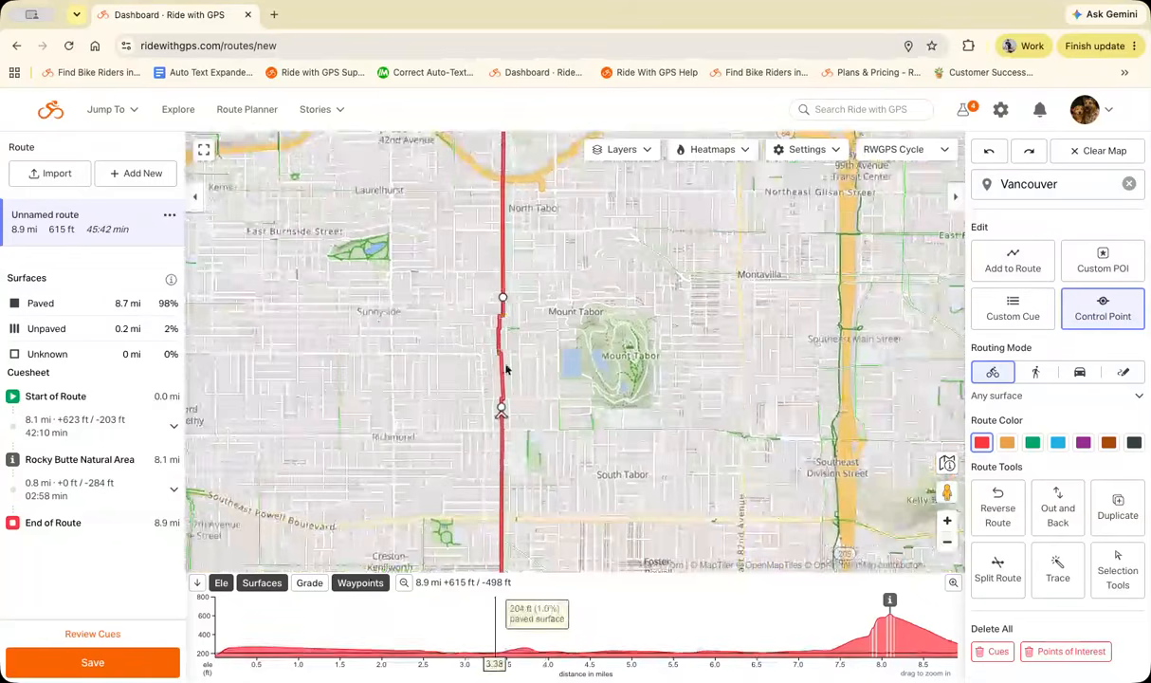
{"action": "left_click", "coordinate": [946, 541]}
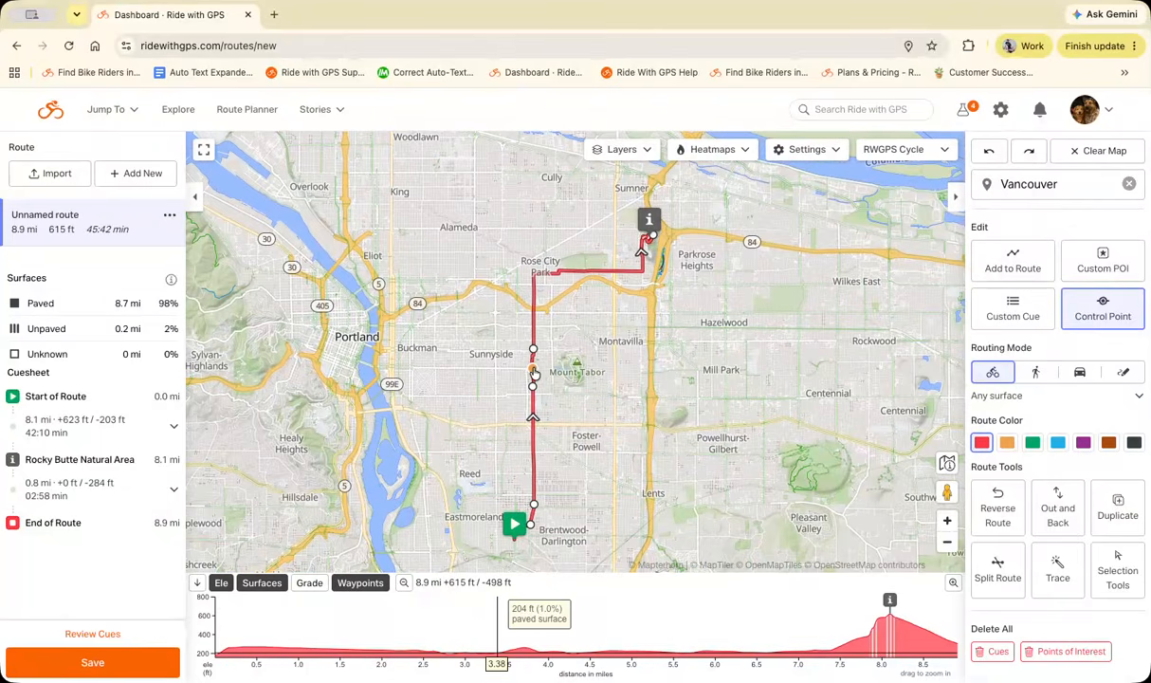
{"action": "left_click_drag", "start_coordinate": [543, 372], "coordinate": [579, 367]}
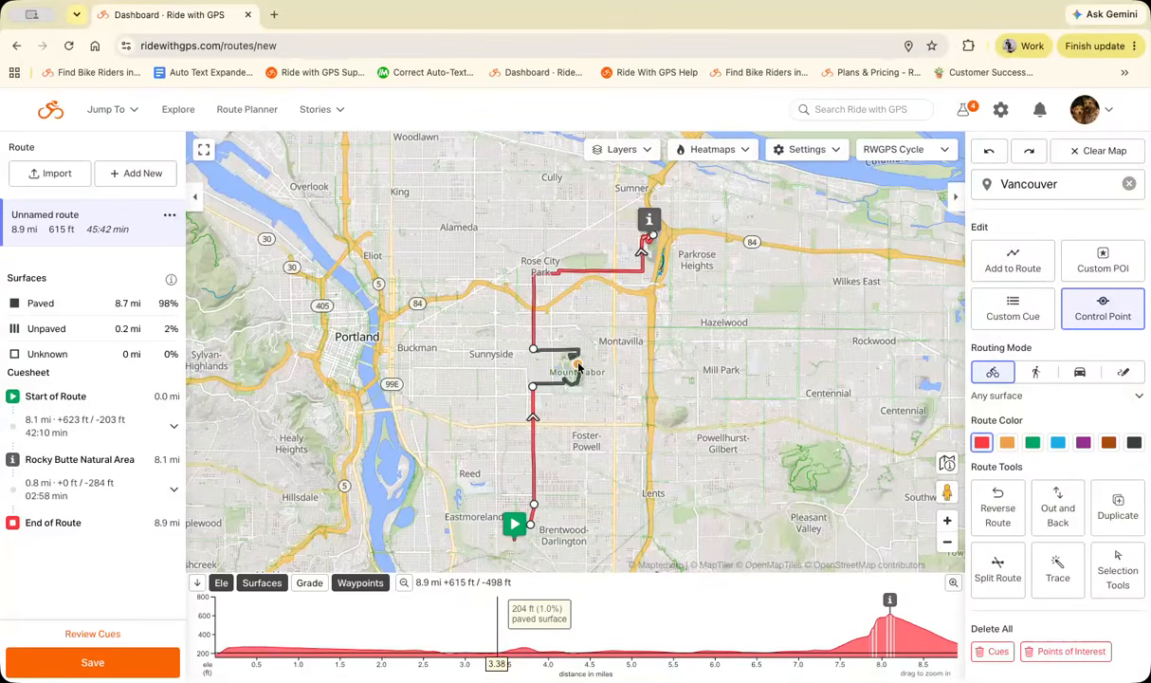
{"action": "left_click_drag", "start_coordinate": [578, 366], "coordinate": [576, 364]}
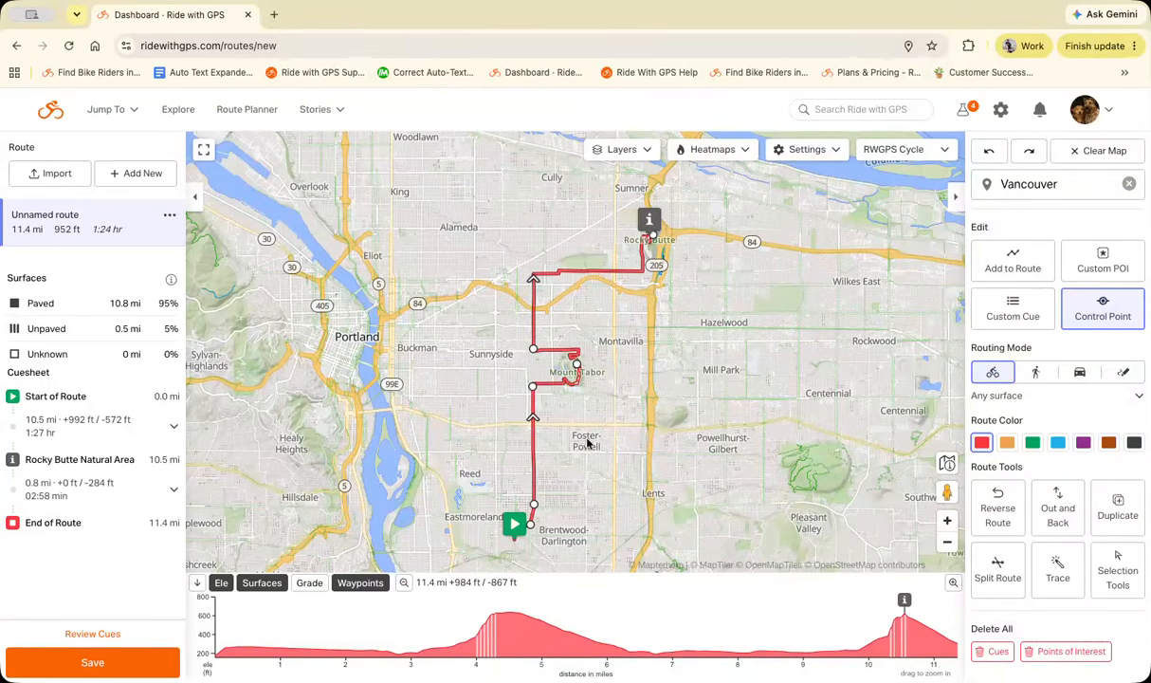
{"action": "double_click", "coordinate": [949, 522]}
{"action": "left_click_drag", "start_coordinate": [632, 540], "coordinate": [735, 565]}
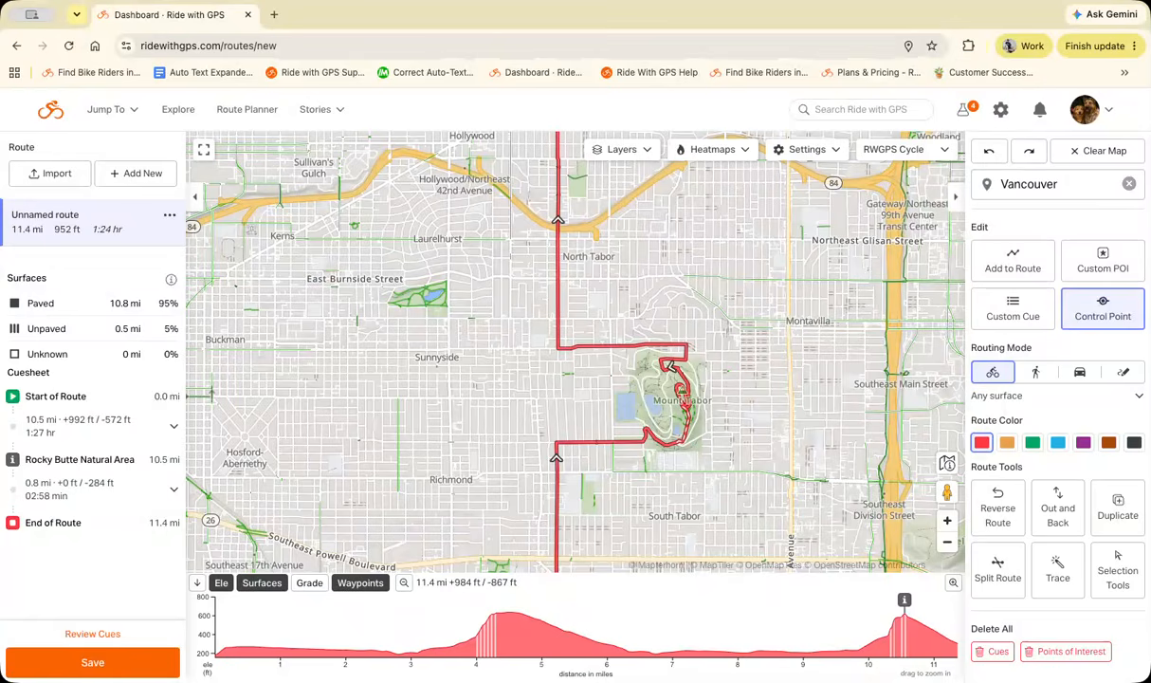
{"action": "left_click", "coordinate": [946, 463]}
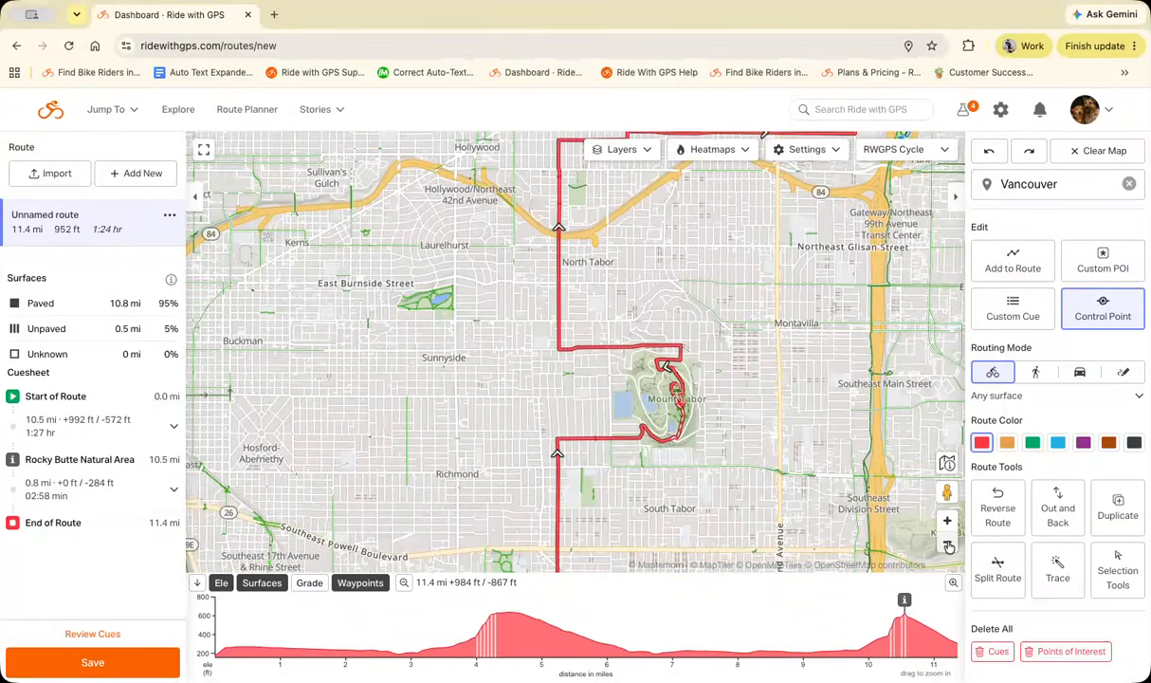
{"action": "left_click", "coordinate": [990, 151]}
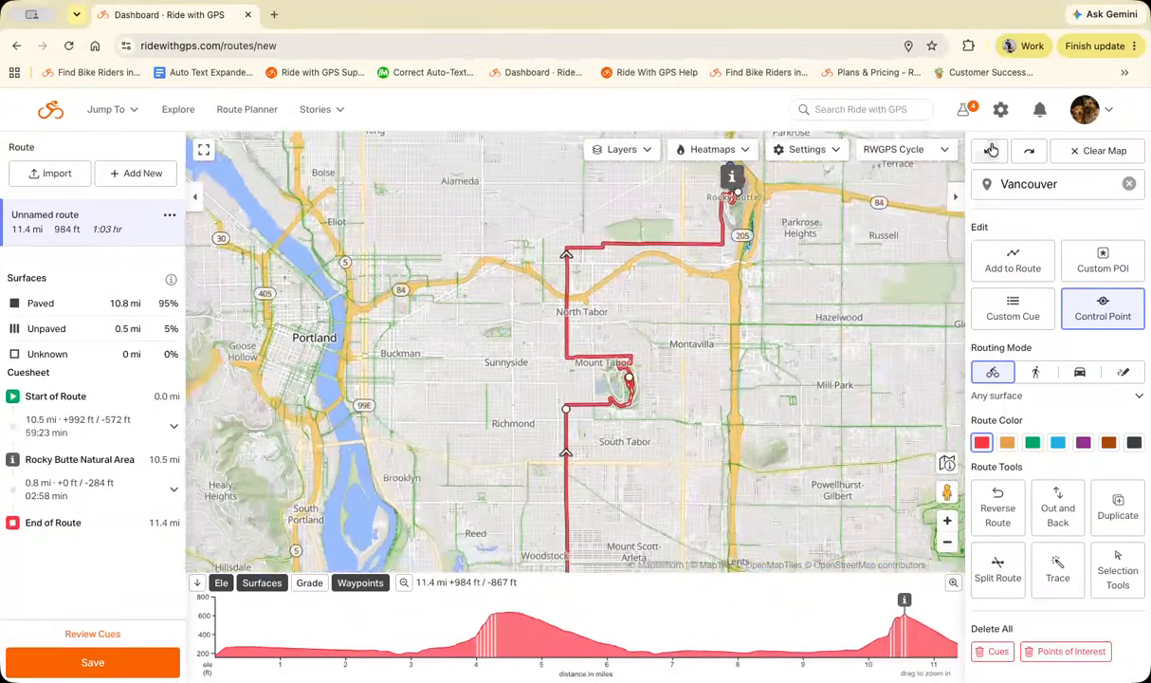
{"action": "left_click", "coordinate": [990, 151]}
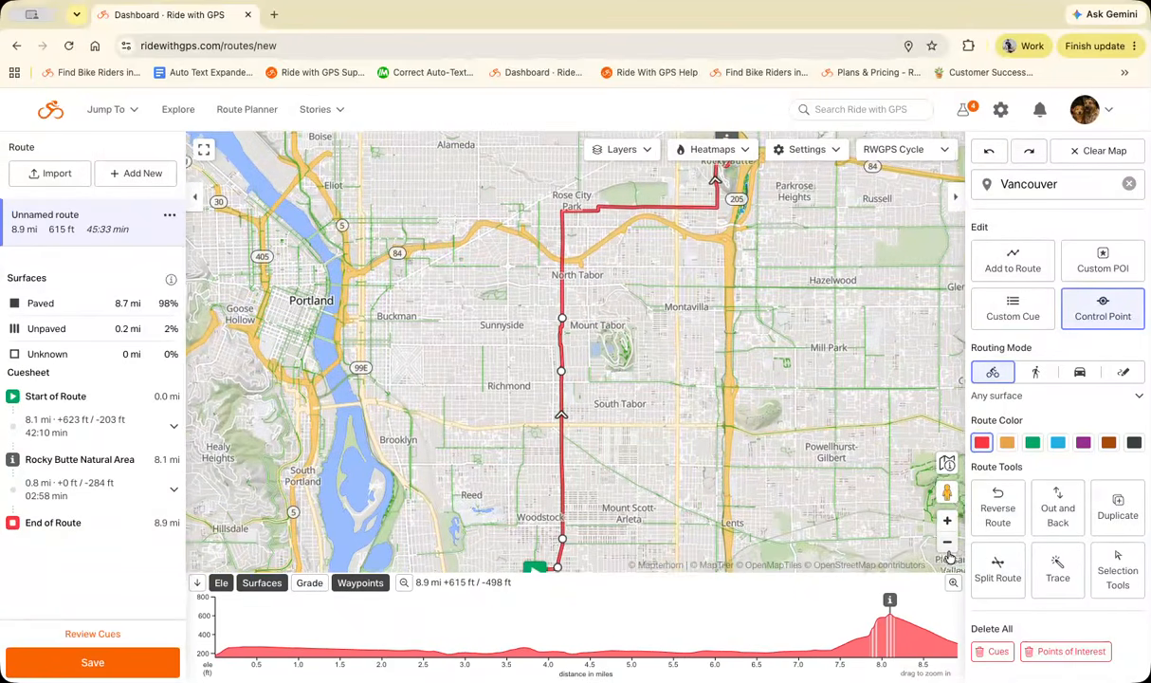
Turn the route into an out-and-back, and undo the change.
{"action": "scroll", "coordinate": [896, 521], "scroll_direction": "down", "scroll_amount": 2}
{"action": "left_click_drag", "start_coordinate": [824, 443], "coordinate": [819, 460]}
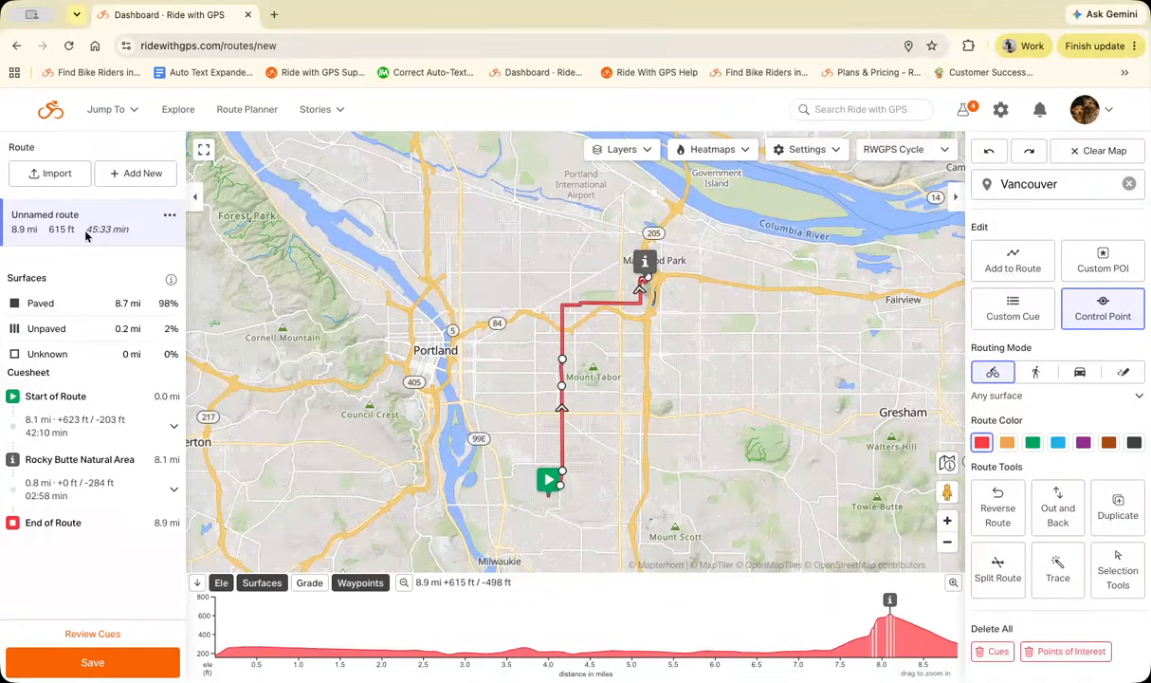
{"action": "mouse_move", "coordinate": [93, 233]}
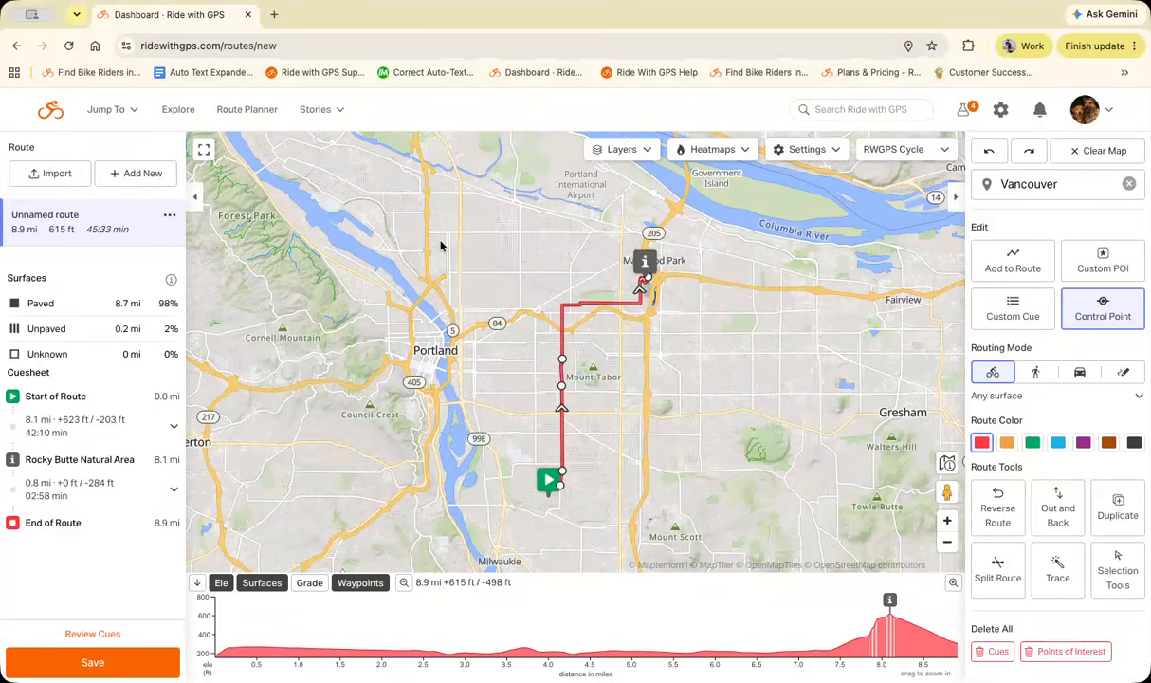
{"action": "left_click", "coordinate": [1064, 513]}
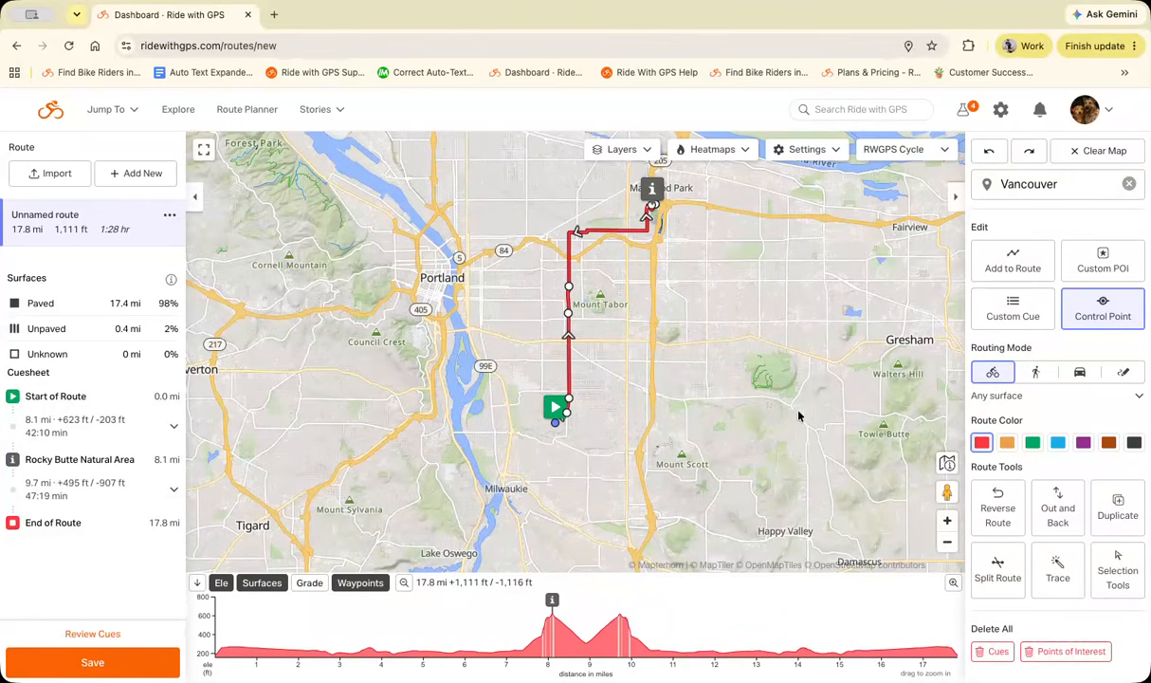
{"action": "left_click", "coordinate": [989, 153]}
{"action": "left_click_drag", "start_coordinate": [735, 322], "coordinate": [731, 348]}
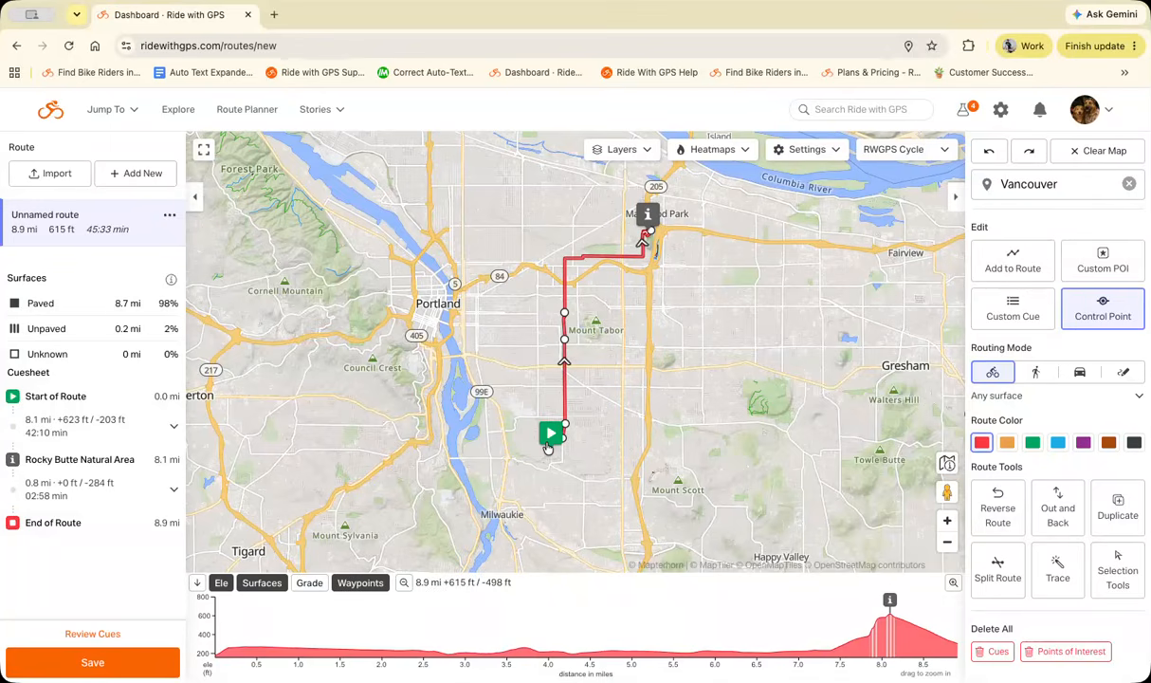
Reverse the route's direction, confirming that it is regenerated from its control points.
{"action": "left_click", "coordinate": [998, 512]}
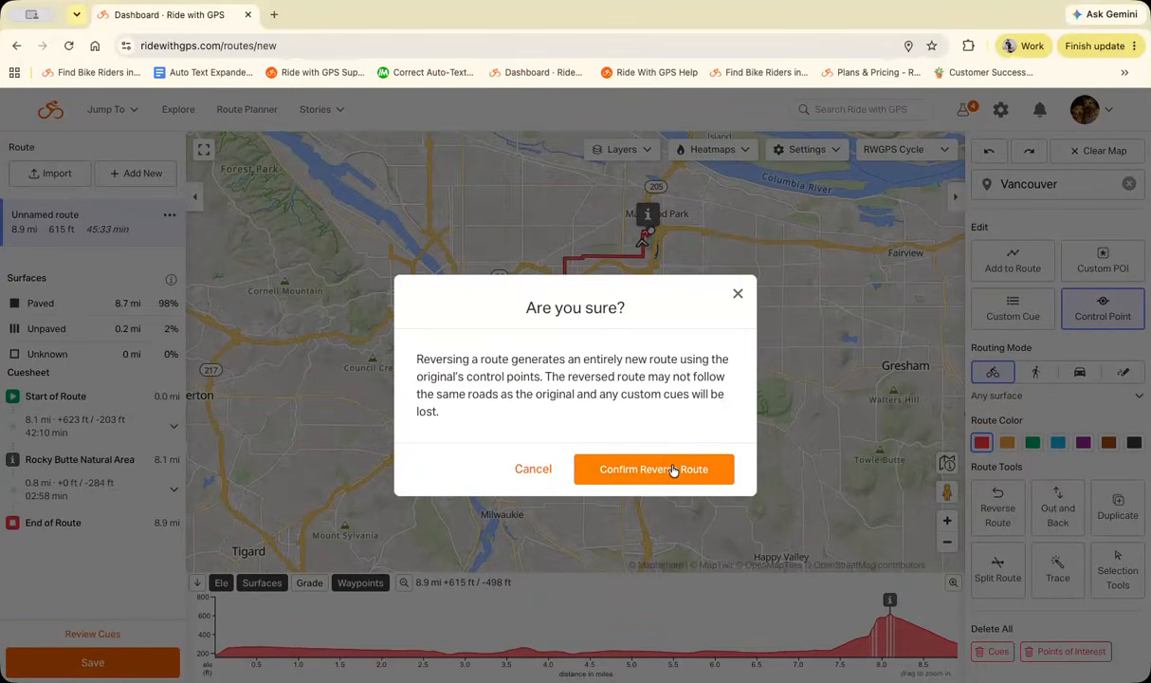
{"action": "left_click", "coordinate": [672, 469]}
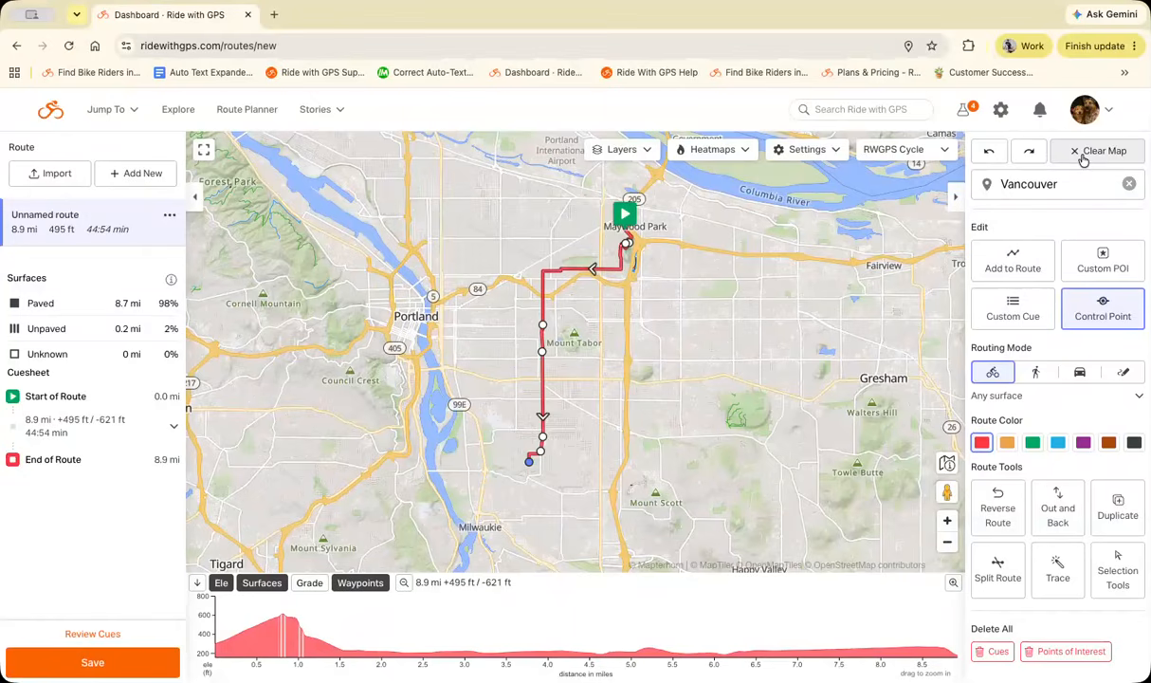
Undo the reversal and the earlier route edits until the map is empty.
{"action": "left_click", "coordinate": [983, 154]}
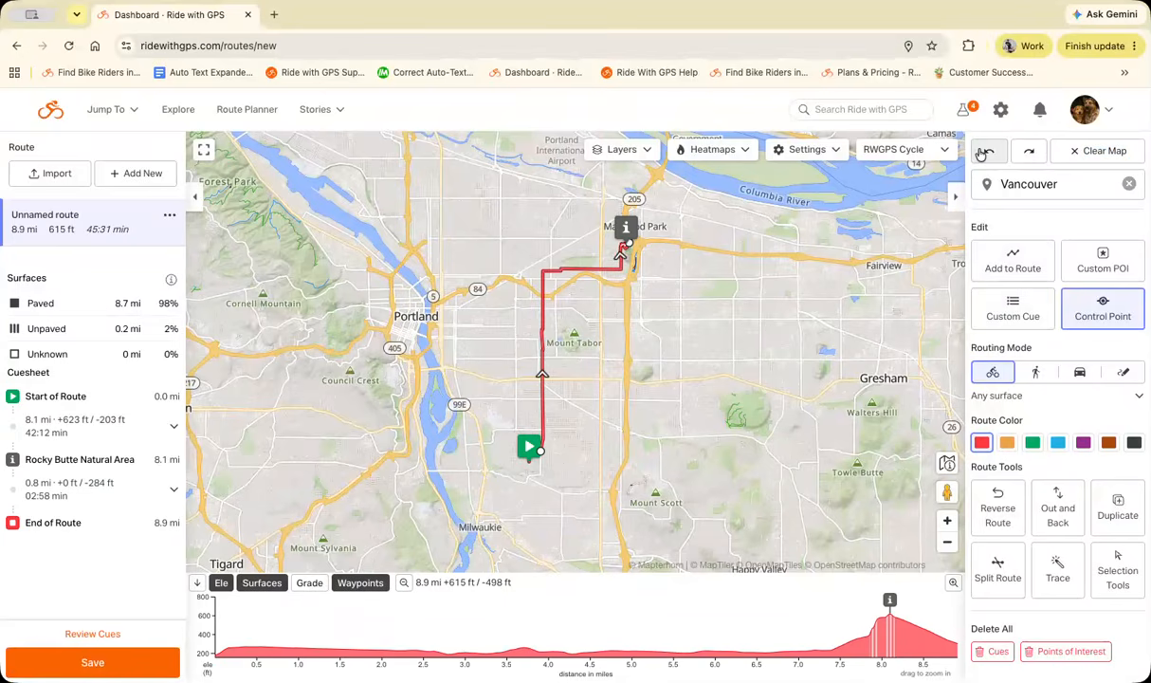
{"action": "left_click", "coordinate": [983, 154]}
{"action": "left_click", "coordinate": [983, 153]}
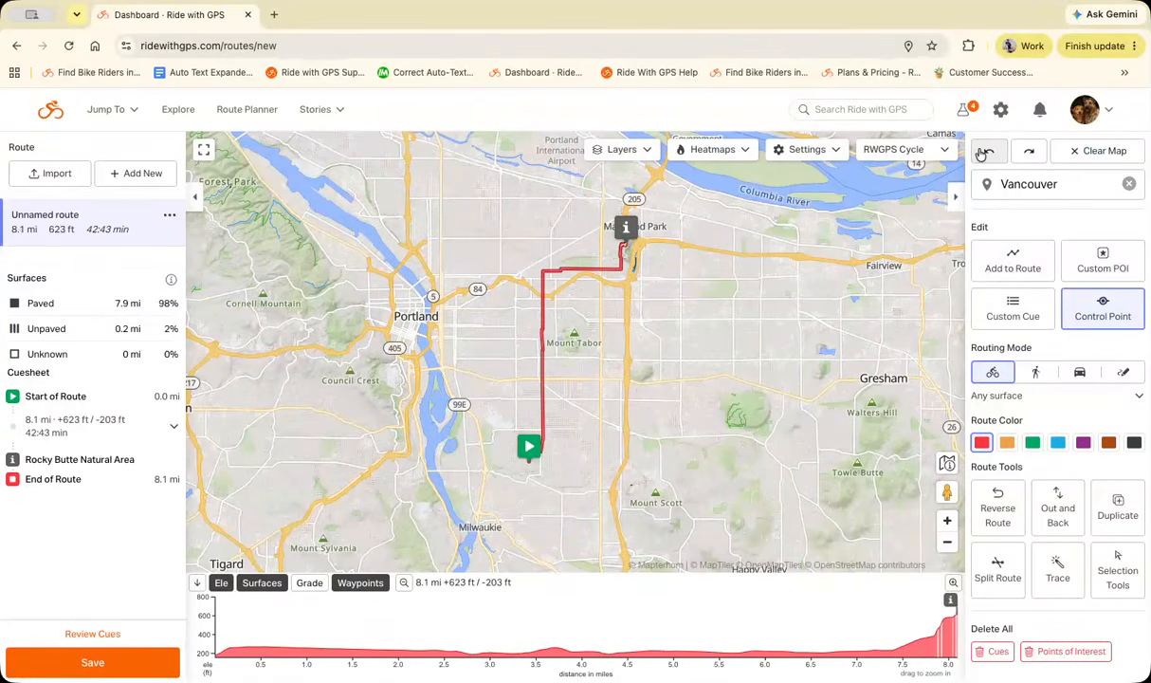
{"action": "left_click", "coordinate": [982, 153]}
Start a new route from the saved Home location.
{"action": "left_click", "coordinate": [991, 180]}
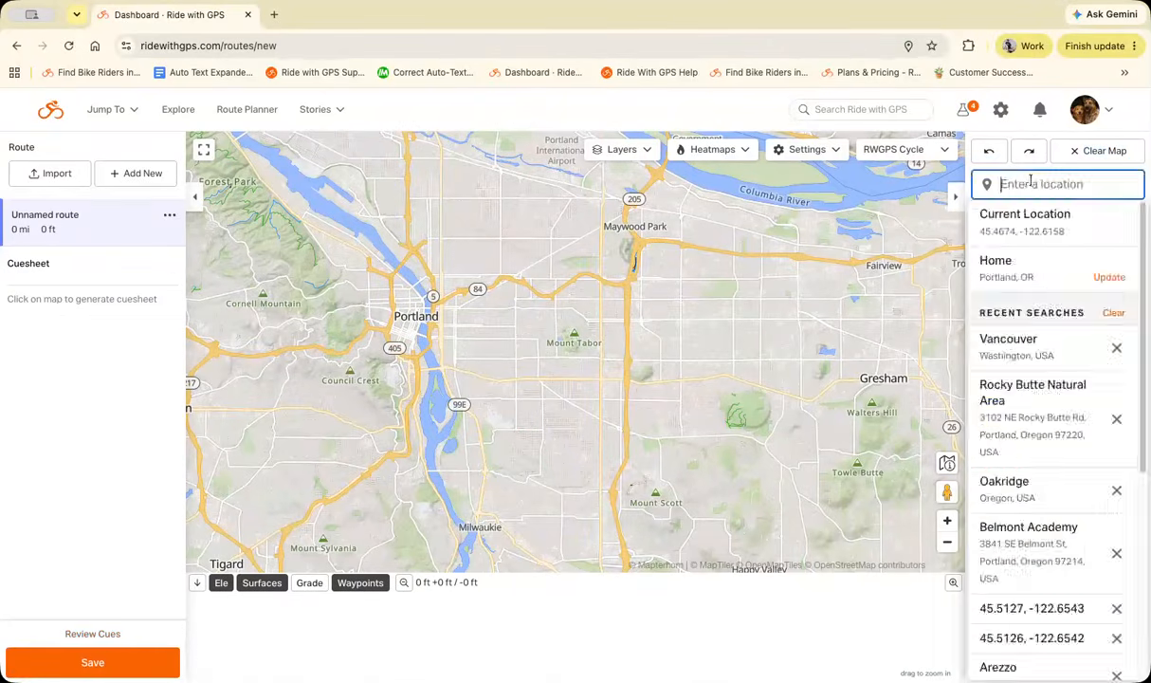
{"action": "left_click", "coordinate": [1010, 273]}
{"action": "left_click", "coordinate": [597, 250]}
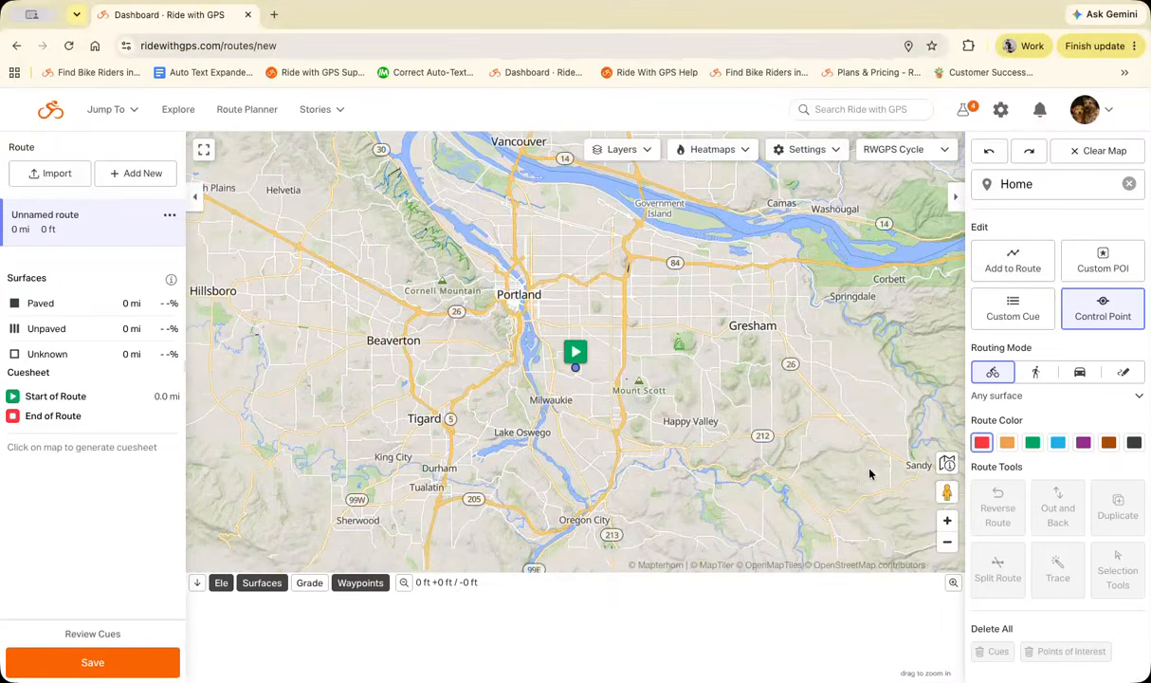
Extend the route northwest through Portland into Forest Park by adding several points along its trails.
{"action": "scroll", "coordinate": [580, 249], "scroll_direction": "up", "scroll_amount": 5}
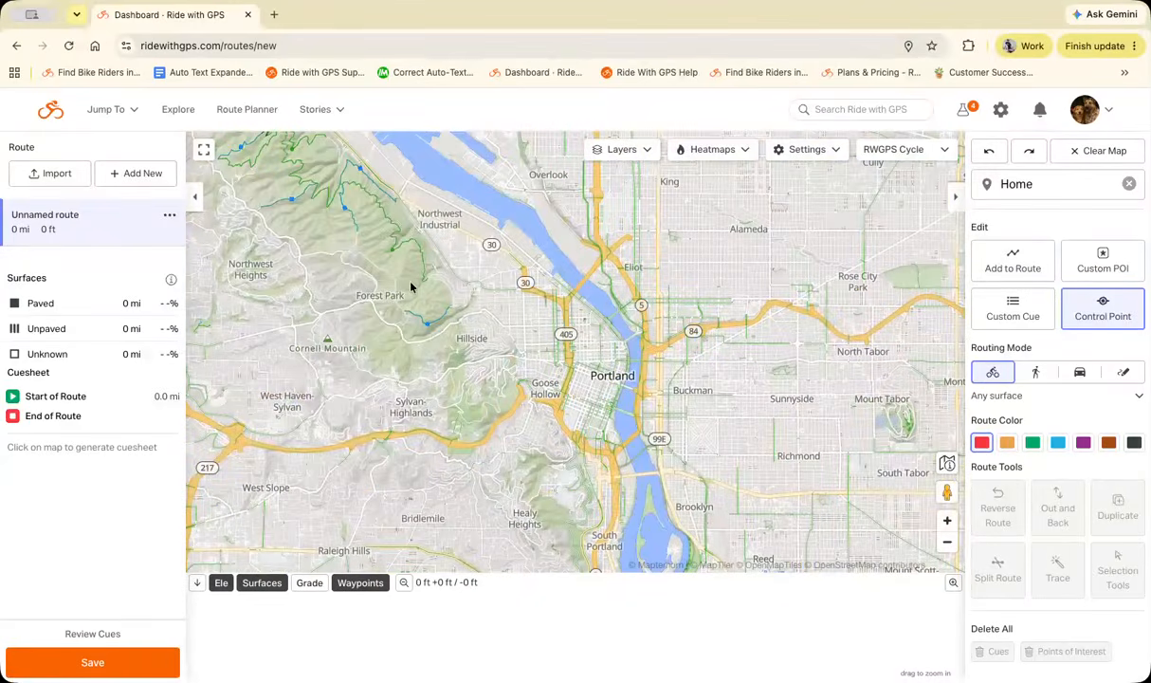
{"action": "left_click", "coordinate": [1013, 265]}
{"action": "left_click", "coordinate": [423, 253]}
{"action": "left_click", "coordinate": [419, 268]}
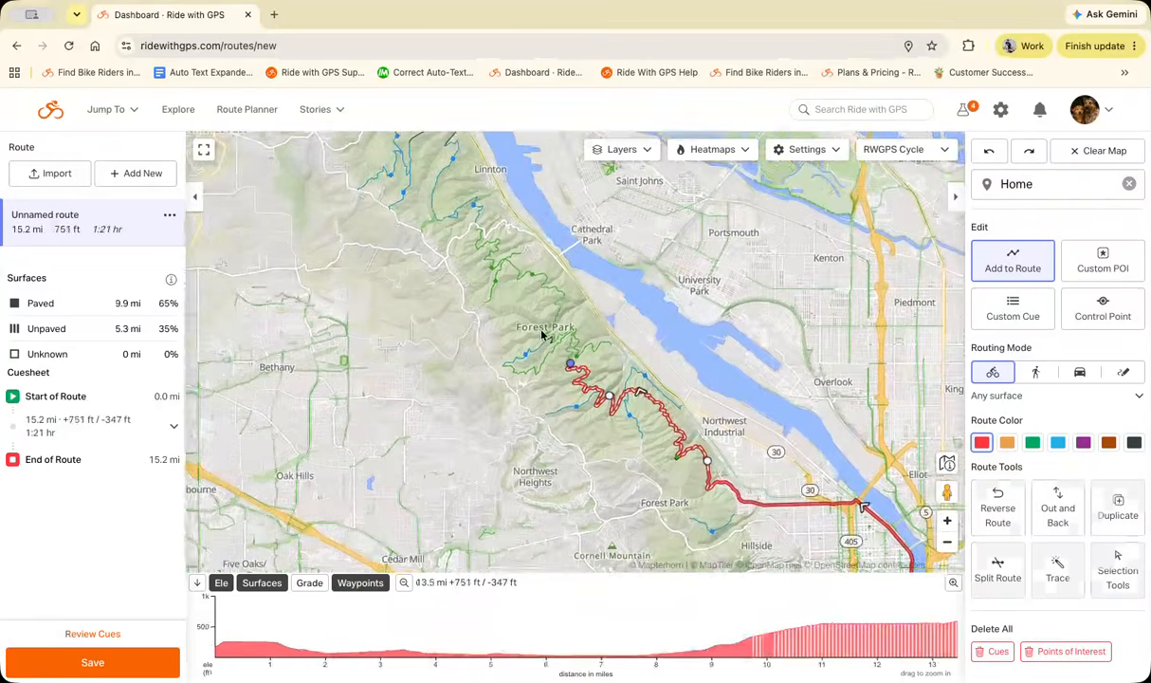
{"action": "left_click", "coordinate": [561, 312]}
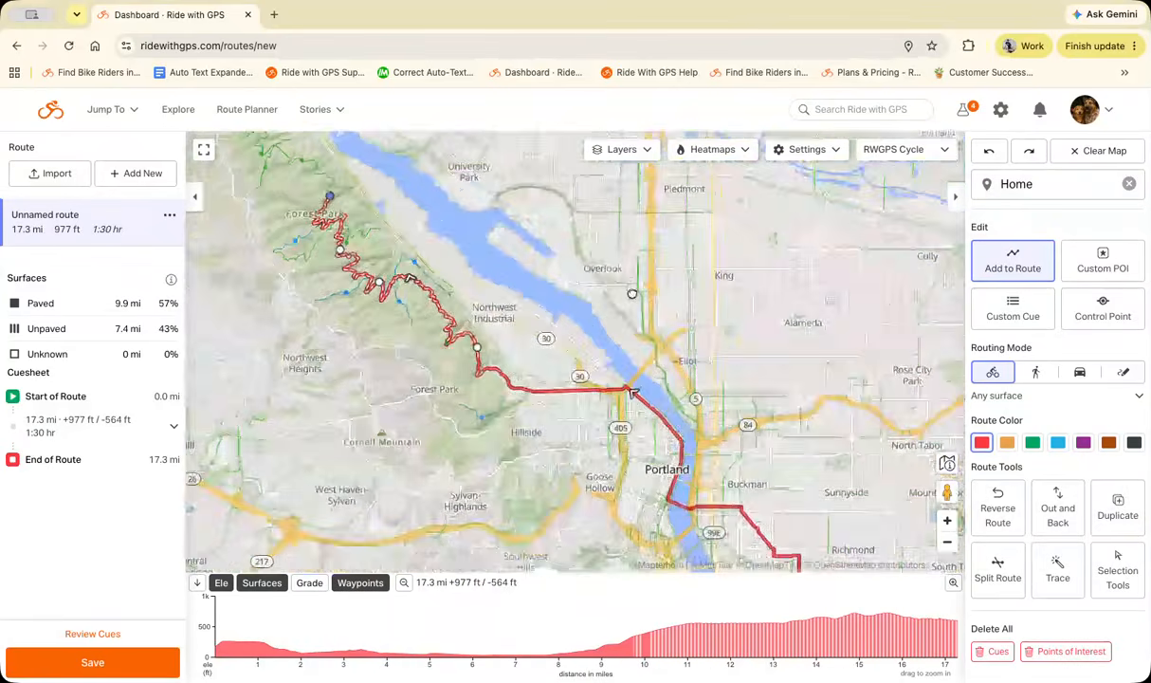
{"action": "scroll", "coordinate": [902, 547], "scroll_direction": "down", "scroll_amount": 3}
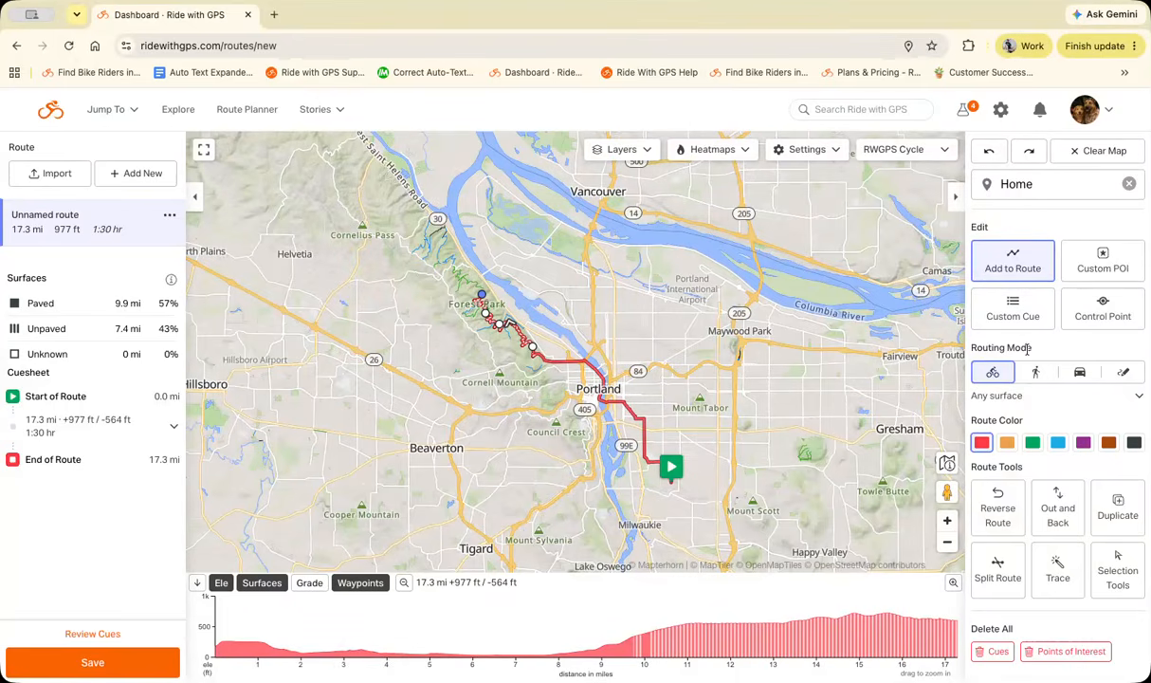
Undo the Forest Park points and earlier edits, back to the short route ending near Mount Tabor.
{"action": "left_click", "coordinate": [989, 155]}
{"action": "left_click", "coordinate": [989, 154]}
{"action": "left_click", "coordinate": [989, 155]}
{"action": "left_click", "coordinate": [989, 155]}
{"action": "left_click", "coordinate": [989, 155]}
{"action": "left_click", "coordinate": [990, 158]}
{"action": "left_click", "coordinate": [992, 156]}
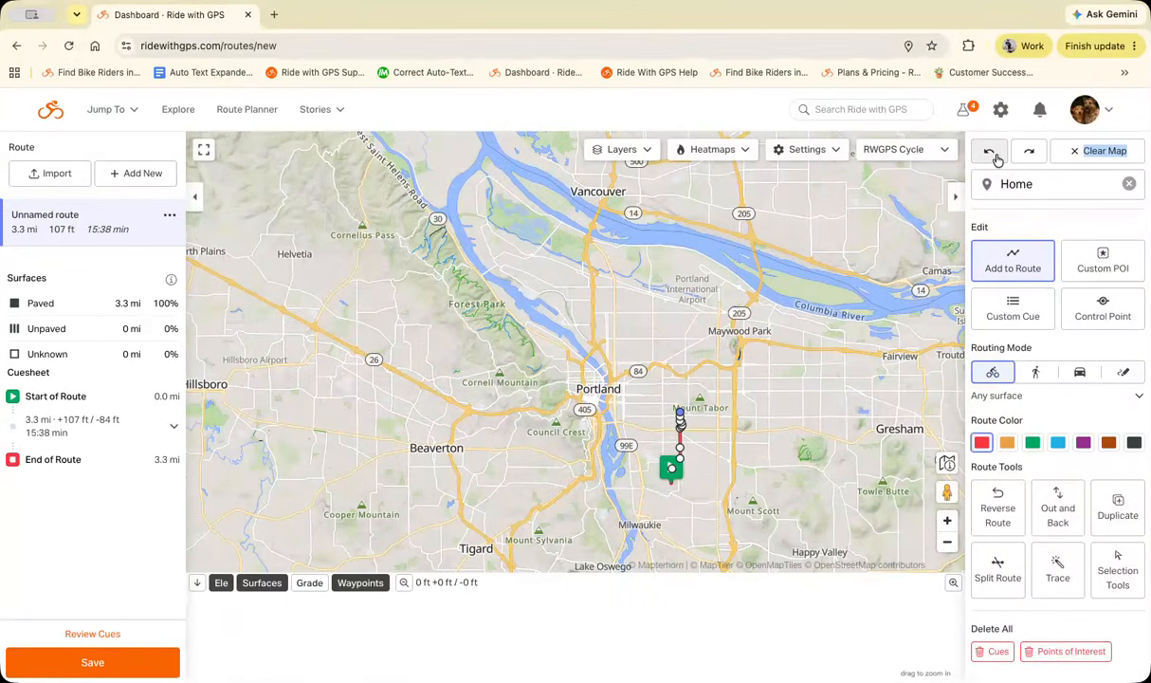
Switch the routing mode to Walking, and return it to cycling.
{"action": "left_click_drag", "start_coordinate": [830, 420], "coordinate": [785, 419]}
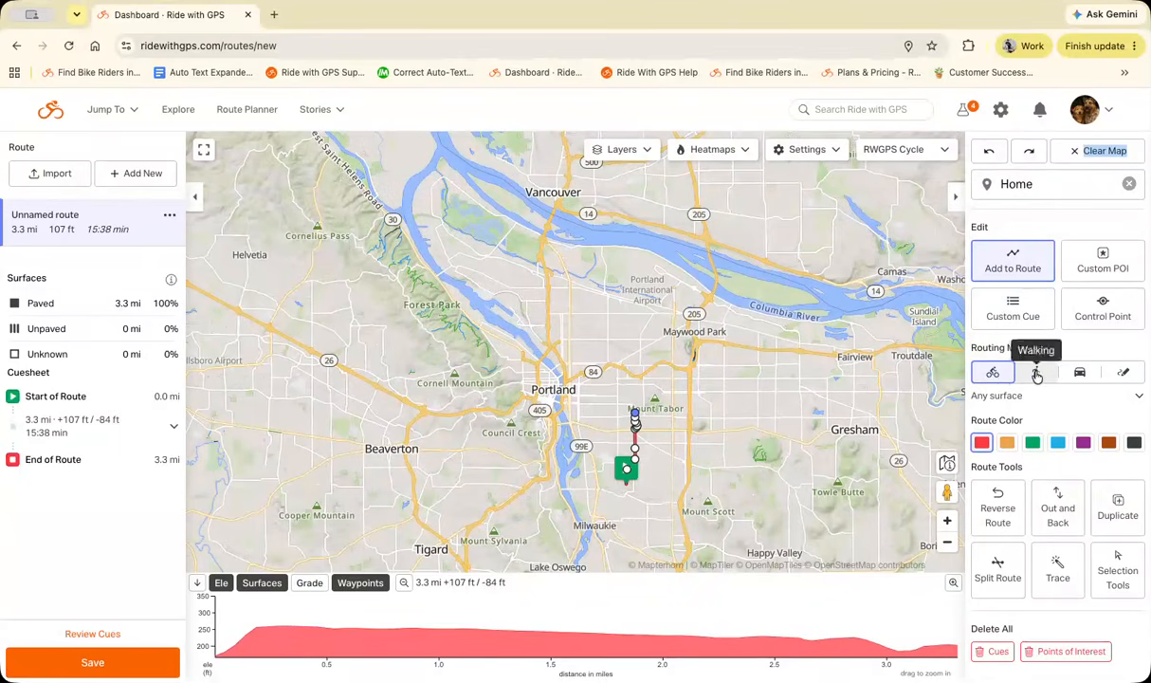
{"action": "left_click", "coordinate": [1036, 376]}
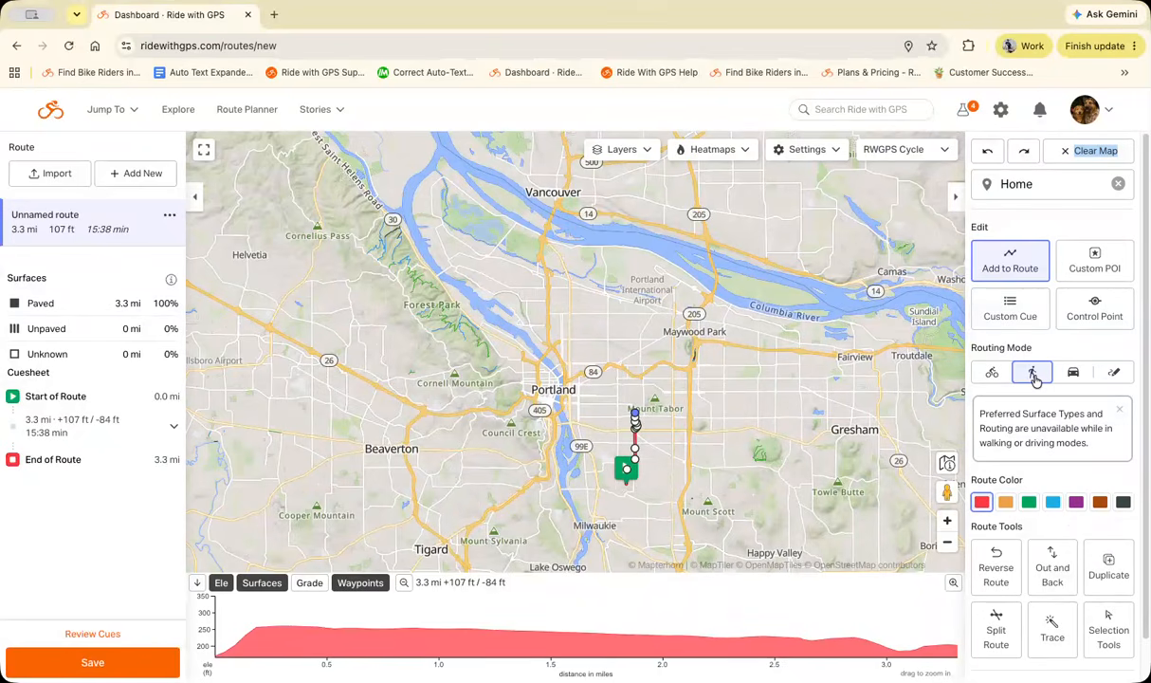
{"action": "left_click", "coordinate": [992, 373]}
Extend the cycling route north to the western edge of Rose City Park.
{"action": "left_click", "coordinate": [948, 521]}
{"action": "scroll", "coordinate": [689, 345], "scroll_direction": "up", "scroll_amount": 5}
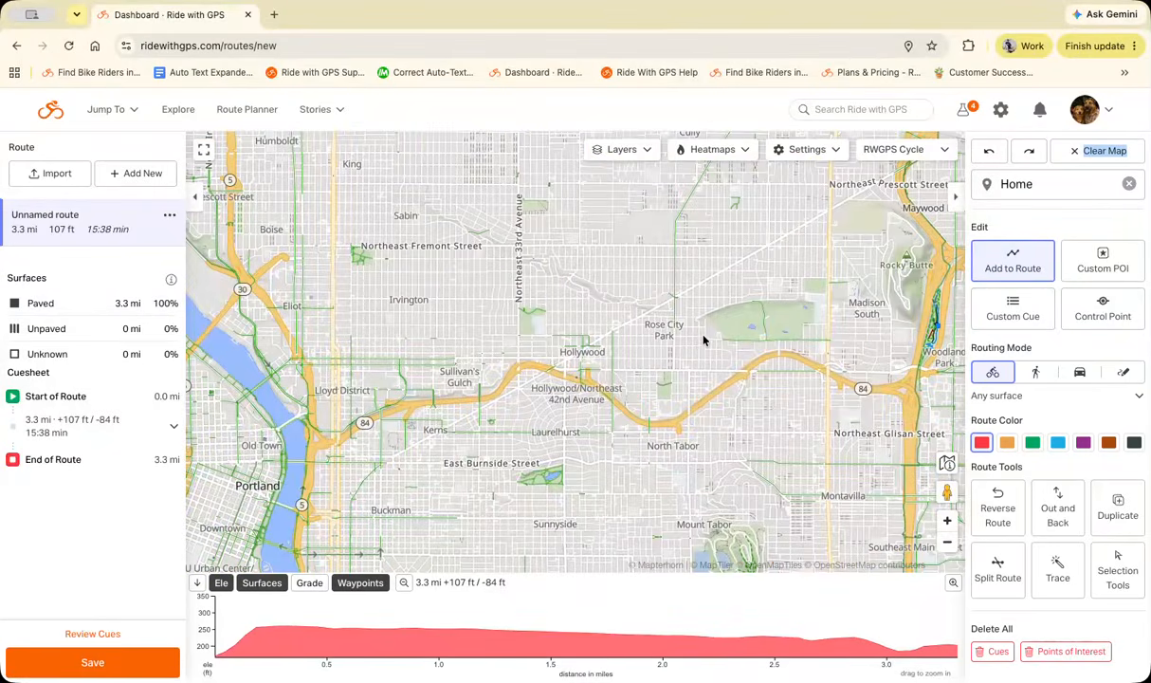
{"action": "left_click", "coordinate": [703, 336]}
Extend the route from Rose City Park onto Northeast Sacramento Street, along the golf course's northern side.
{"action": "left_click", "coordinate": [946, 521]}
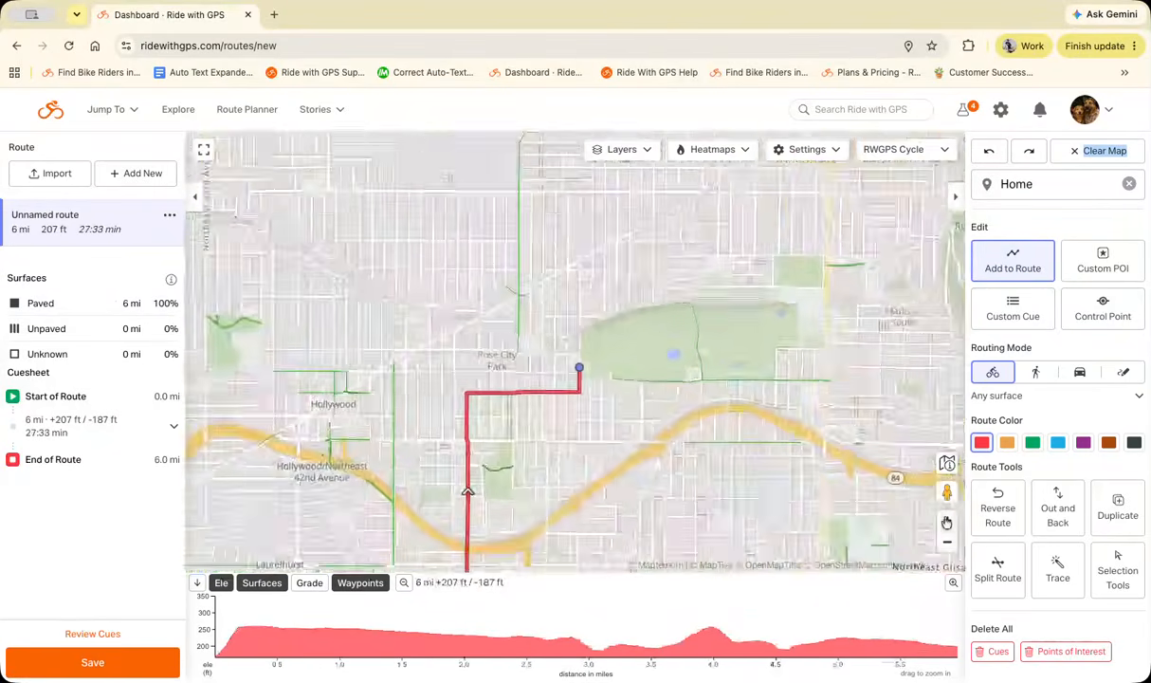
{"action": "left_click", "coordinate": [946, 521]}
{"action": "left_click", "coordinate": [946, 520]}
{"action": "left_click_drag", "start_coordinate": [663, 291], "coordinate": [662, 373]}
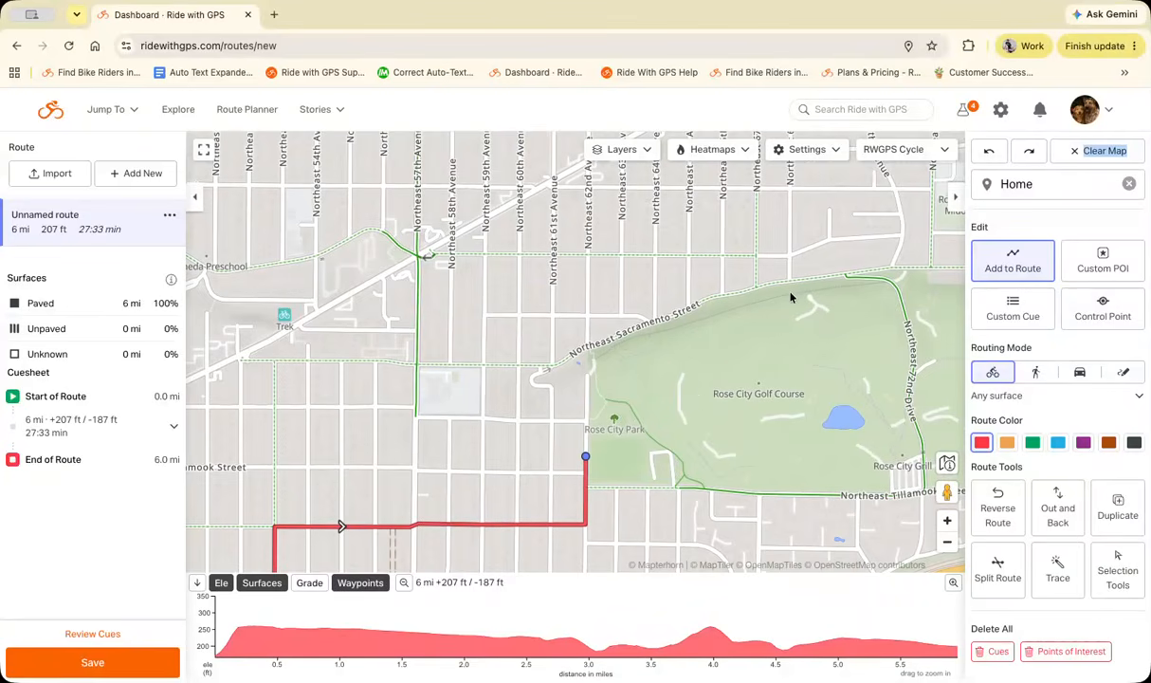
{"action": "left_click", "coordinate": [680, 329]}
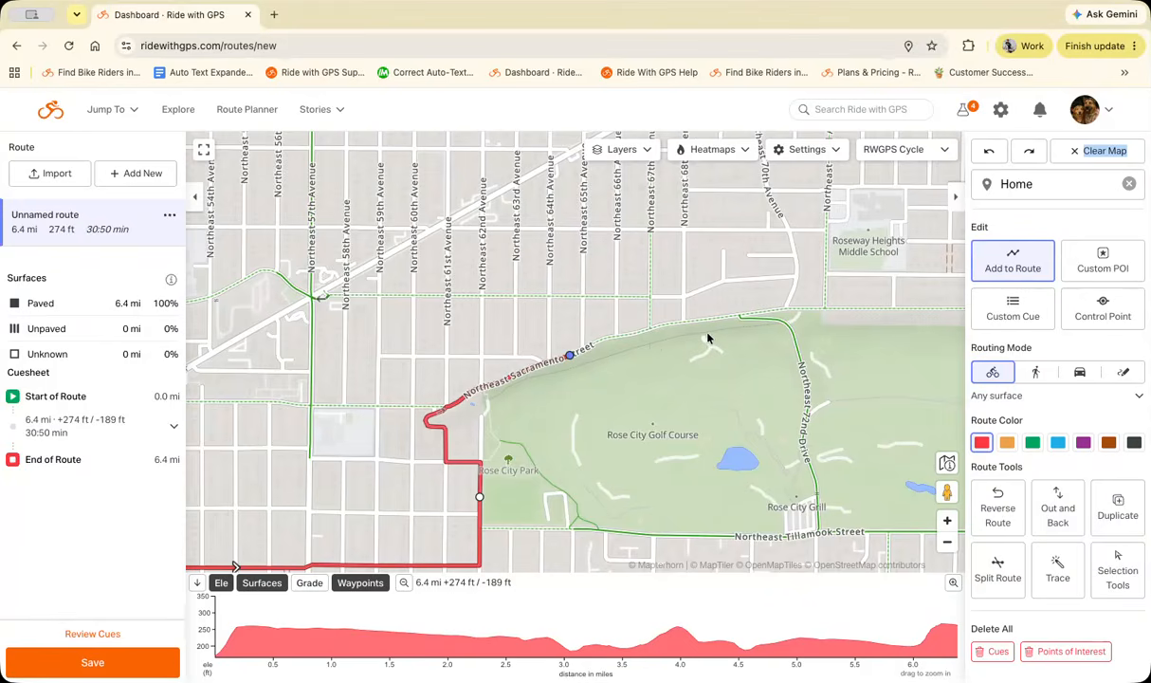
Undo the Northeast Sacramento Street extension, and extend the route in Walking mode along the golf course footpath to Northeast 72nd Drive.
{"action": "left_click", "coordinate": [990, 155]}
{"action": "left_click", "coordinate": [456, 401]}
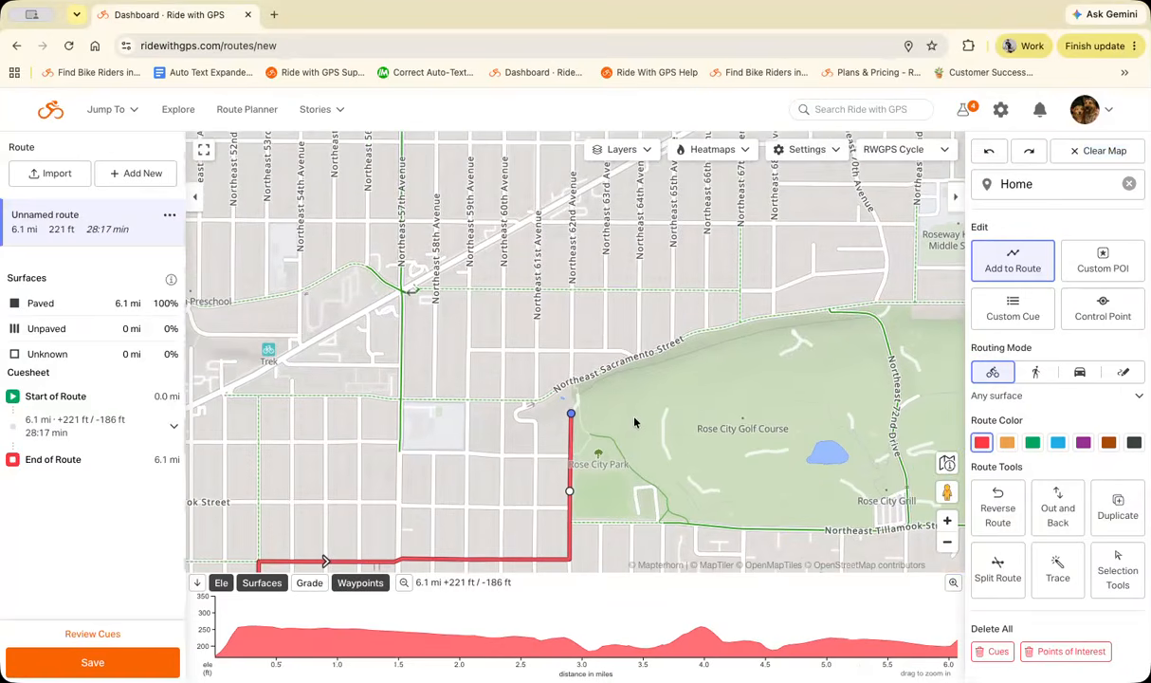
{"action": "left_click", "coordinate": [1038, 374]}
{"action": "scroll", "coordinate": [575, 375], "scroll_direction": "up", "scroll_amount": 3}
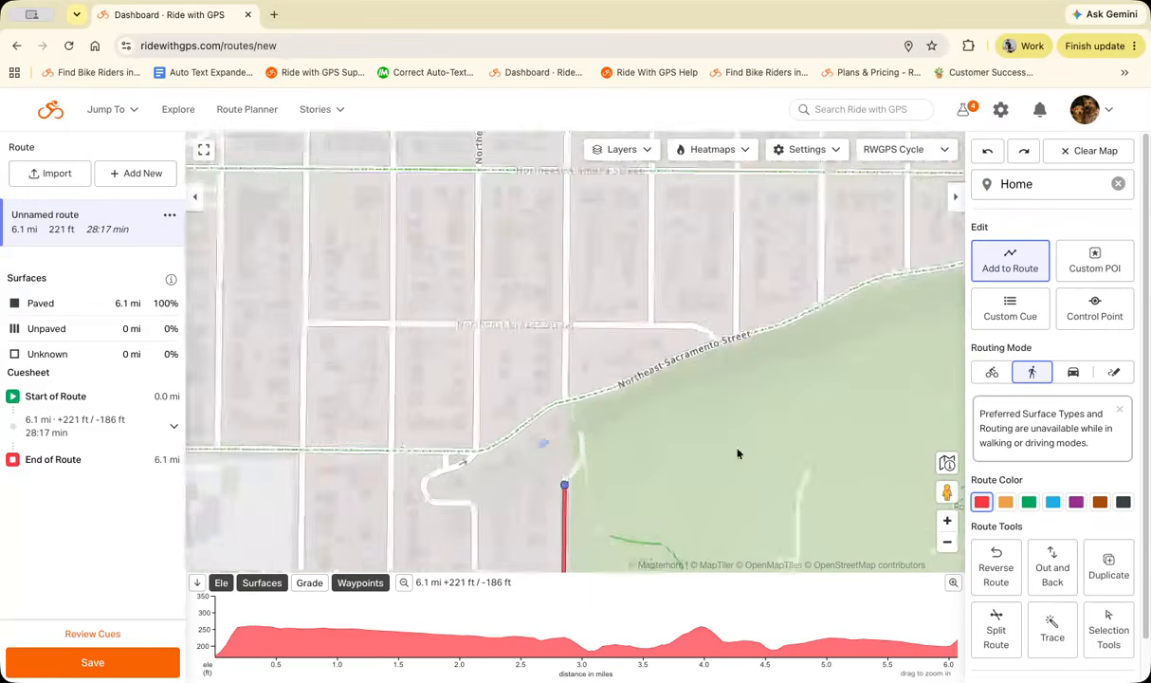
{"action": "left_click", "coordinate": [694, 383]}
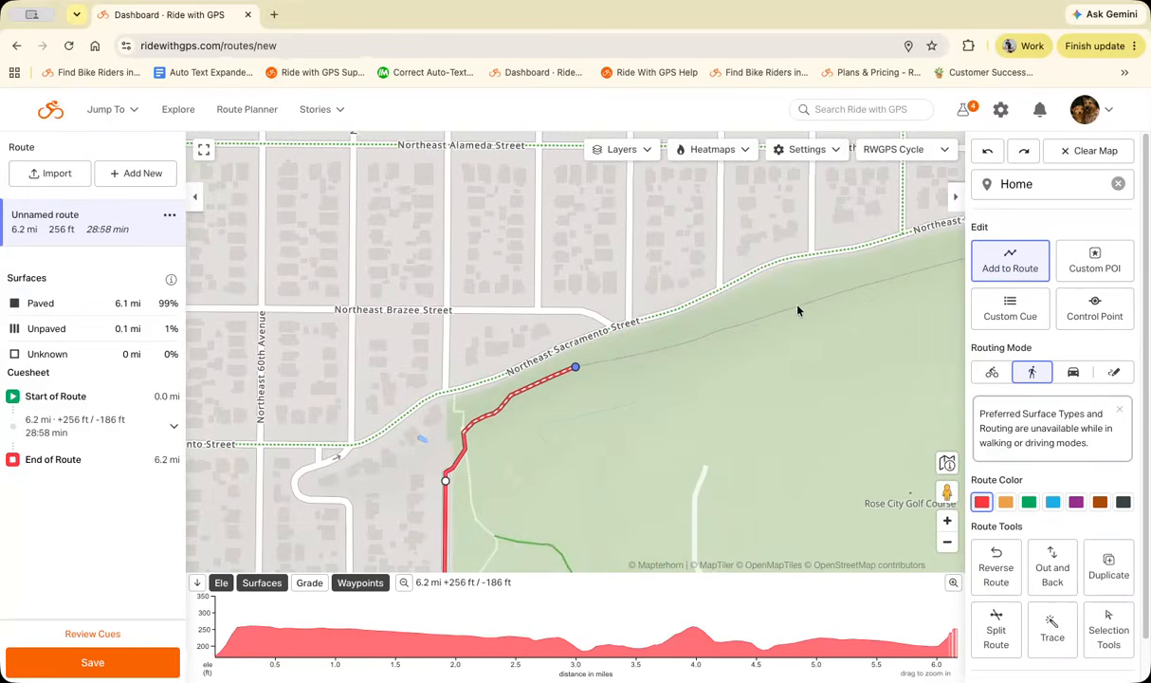
{"action": "left_click", "coordinate": [798, 310]}
{"action": "left_click", "coordinate": [798, 310]}
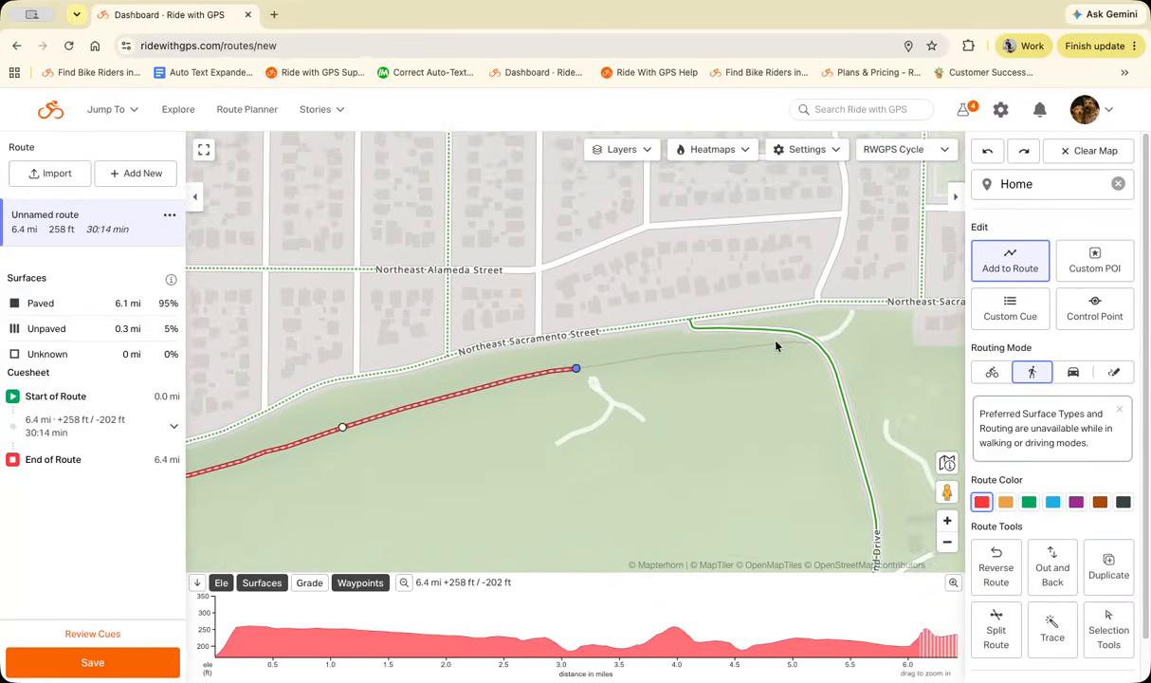
{"action": "left_click", "coordinate": [693, 353]}
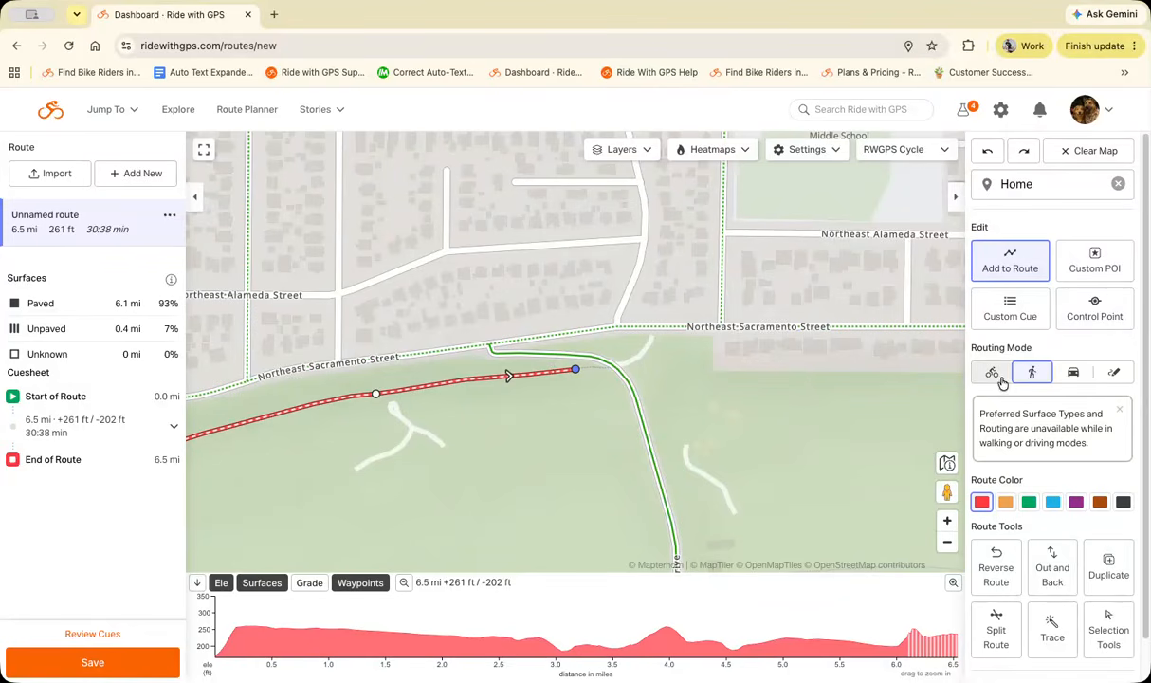
{"action": "left_click", "coordinate": [592, 365]}
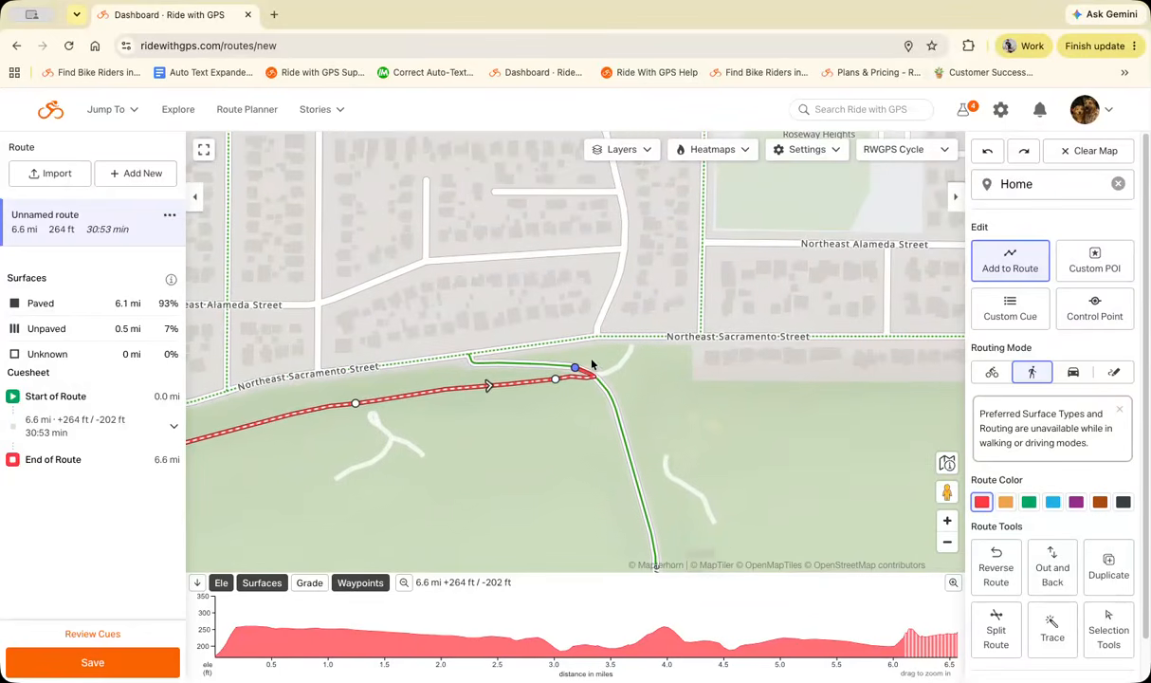
Extend the route in cycling mode along Northeast 72nd Drive and east on Northeast Sacramento Street, just past the side-street junction.
{"action": "left_click", "coordinate": [992, 372]}
{"action": "left_click", "coordinate": [506, 347]}
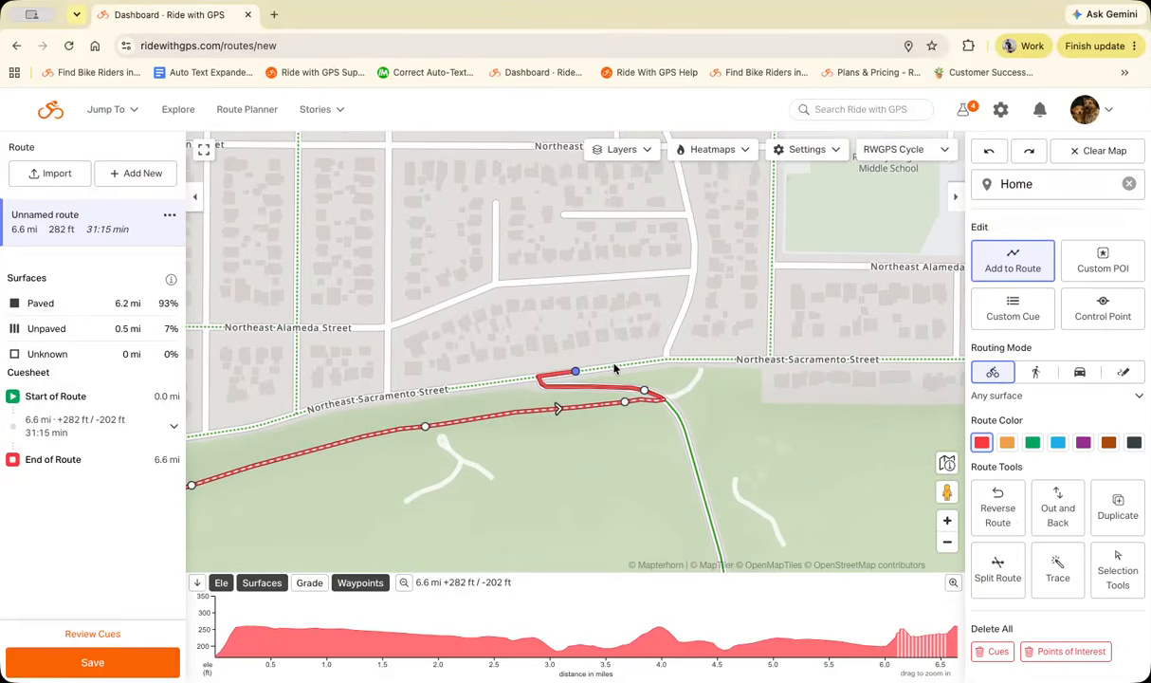
{"action": "left_click", "coordinate": [615, 366]}
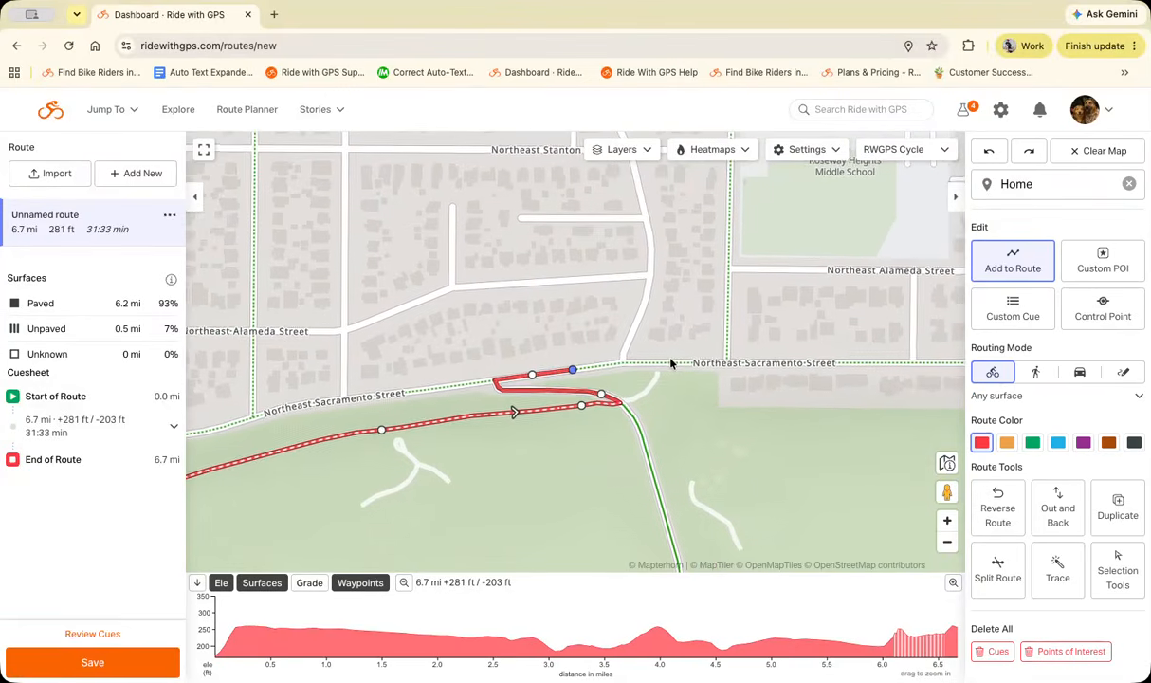
{"action": "left_click", "coordinate": [670, 366]}
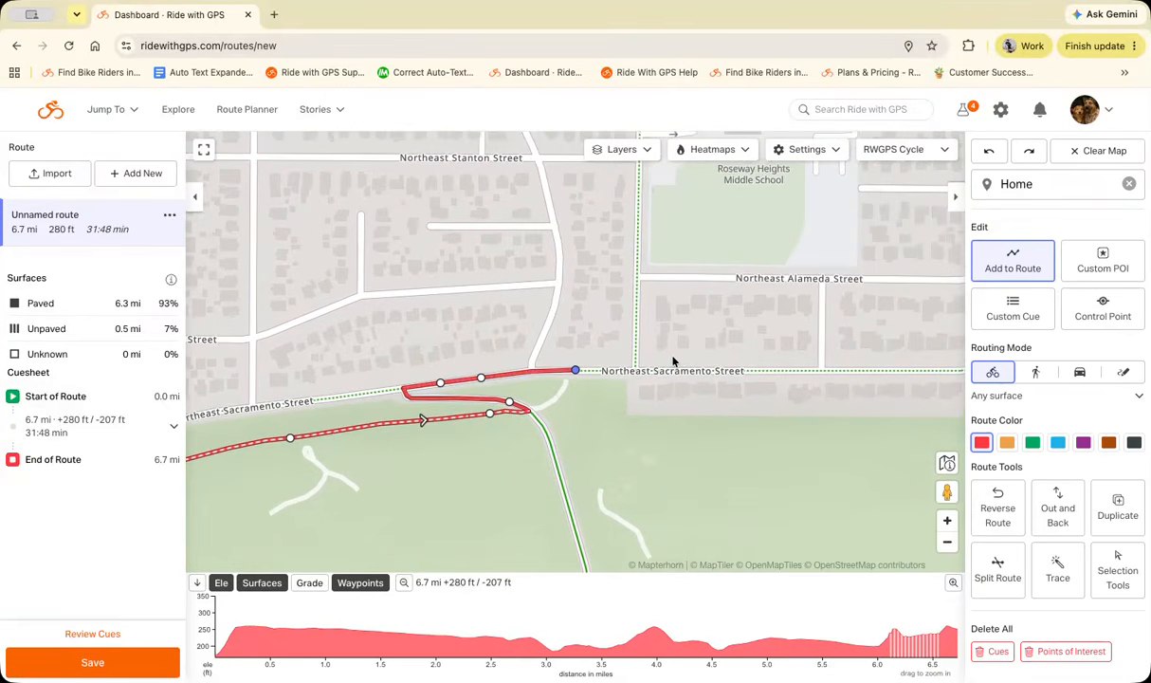
Try the Driving mode, and draw a straight segment with road-following disabled from Northeast Sacramento Street to the end of the unconnected path.
{"action": "left_click", "coordinate": [1072, 373]}
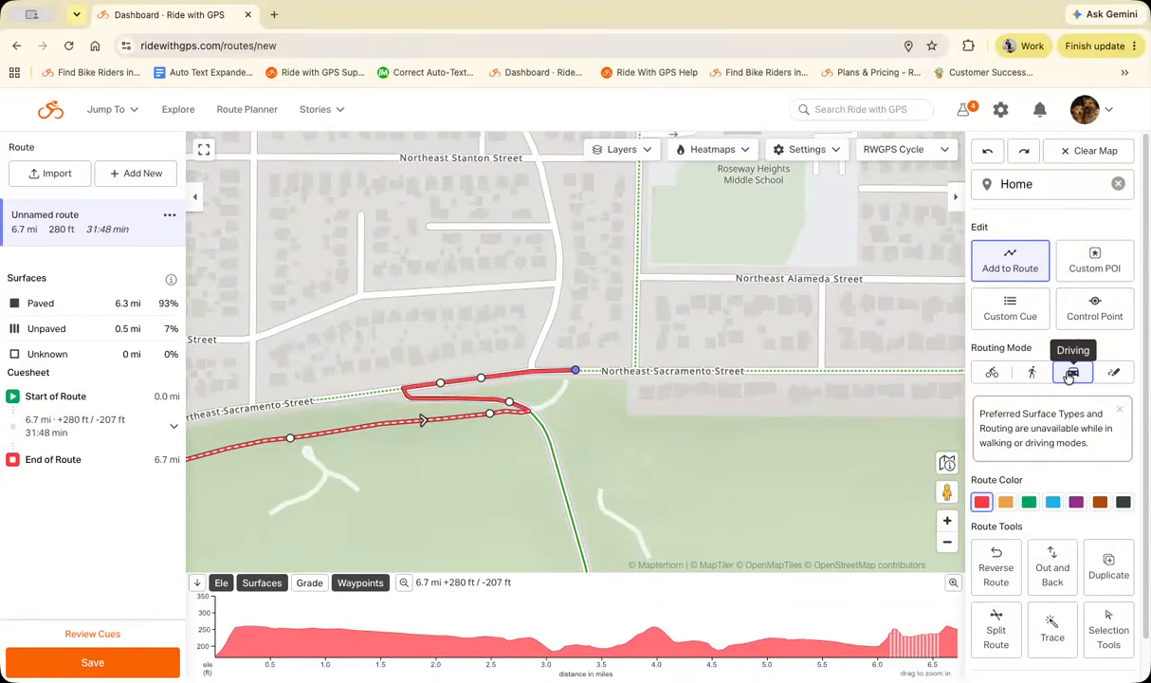
{"action": "left_click", "coordinate": [1115, 373]}
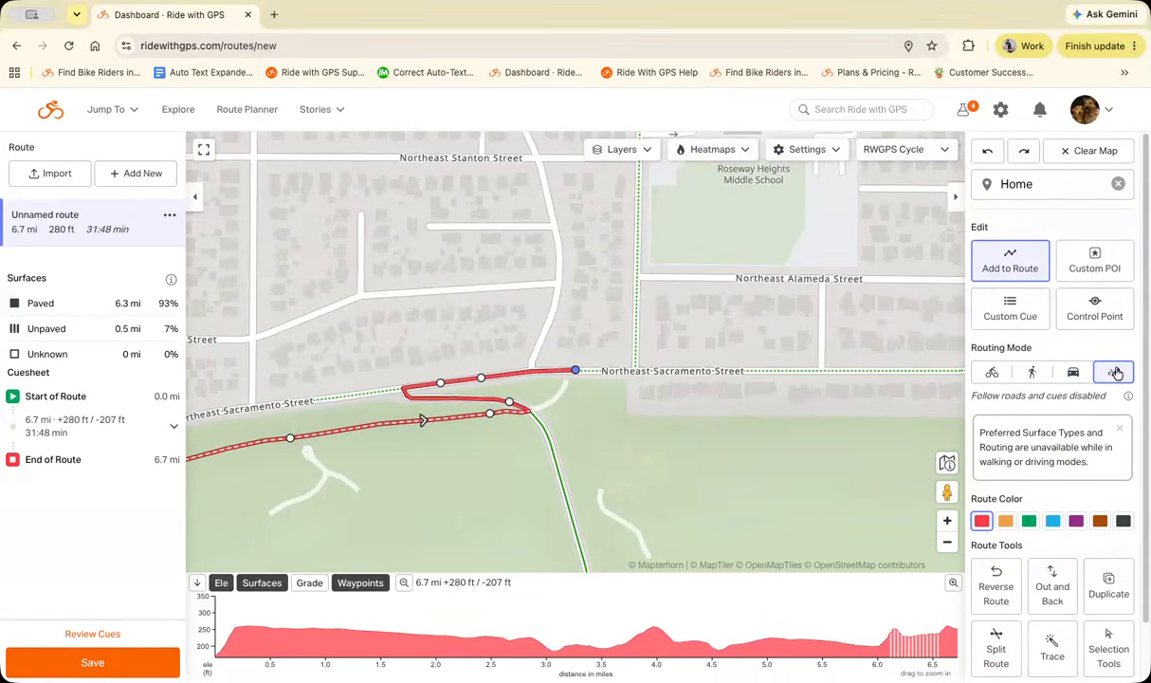
{"action": "left_click_drag", "start_coordinate": [726, 441], "coordinate": [732, 418]}
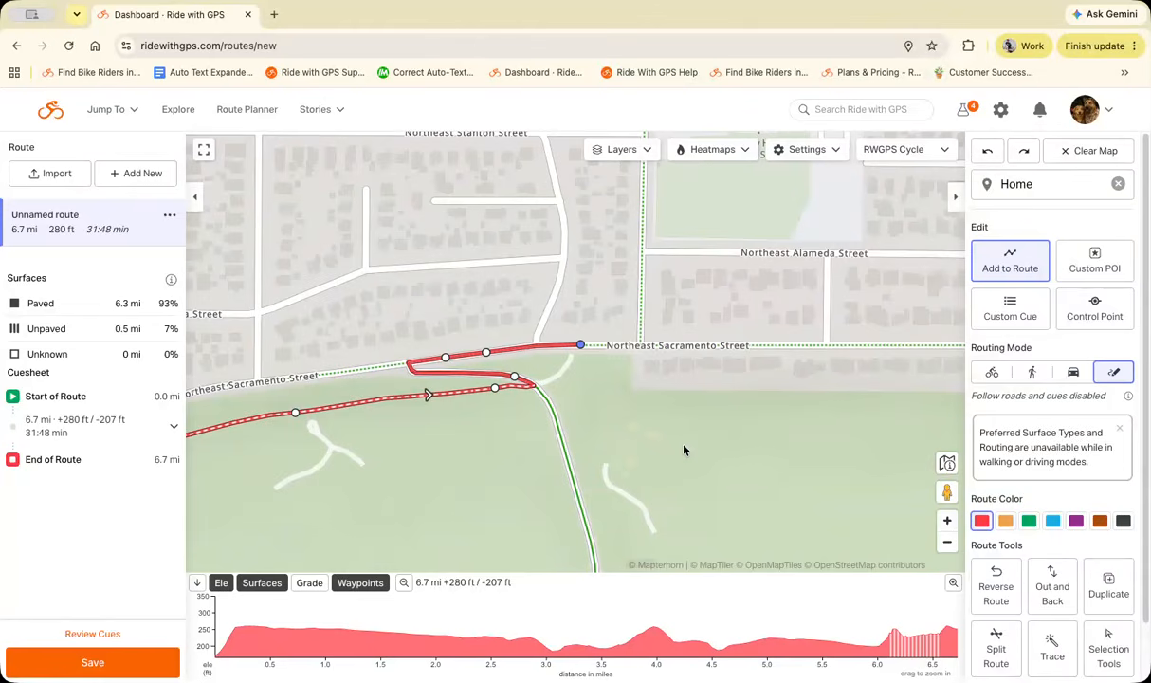
{"action": "left_click", "coordinate": [946, 518]}
{"action": "left_click", "coordinate": [945, 519]}
{"action": "left_click_drag", "start_coordinate": [671, 403], "coordinate": [790, 409]}
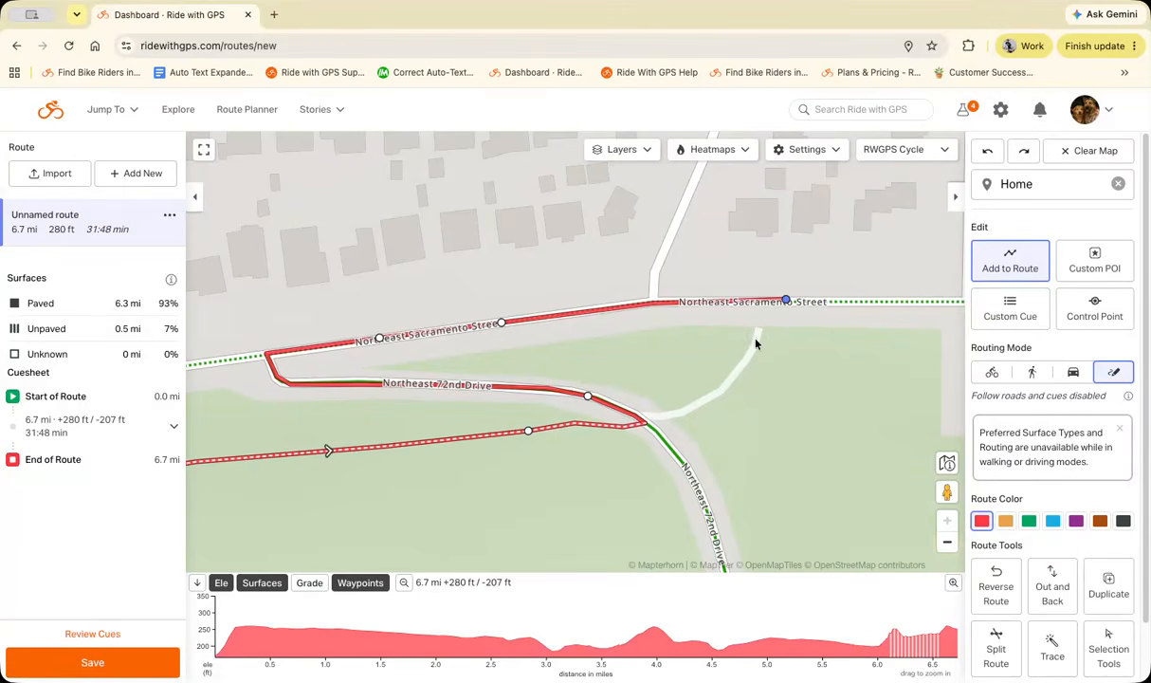
{"action": "left_click", "coordinate": [756, 341]}
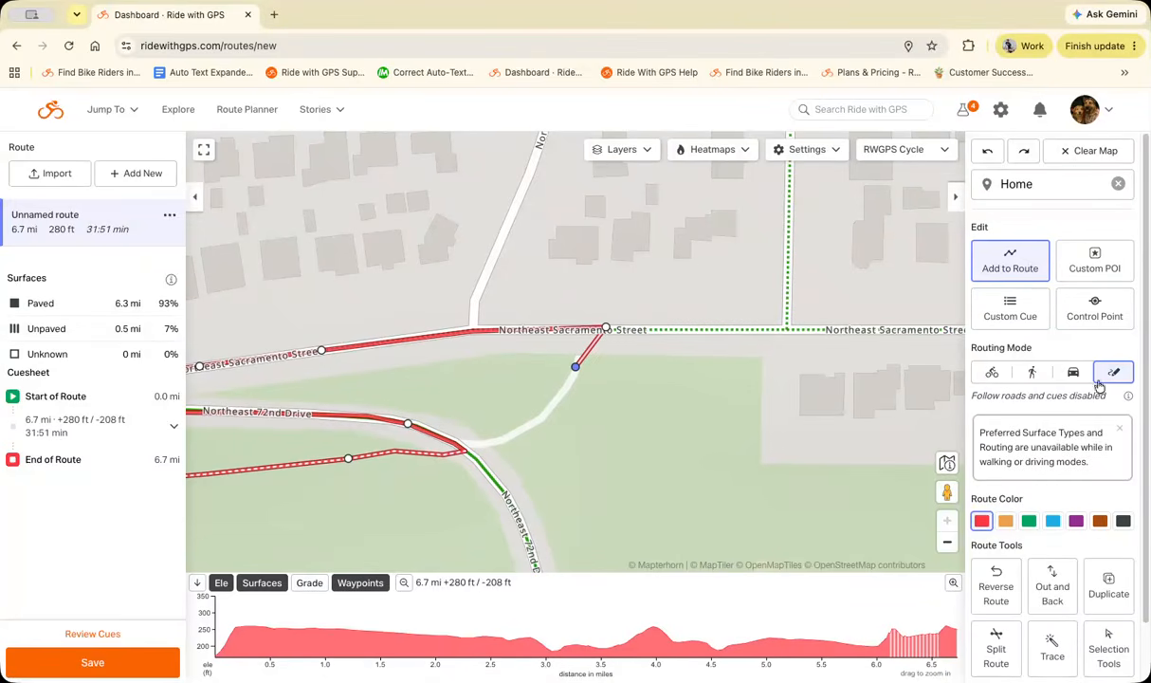
Undo the straight segment, try routing to the unconnected path's end in cycling mode, and undo that attempt as well.
{"action": "left_click", "coordinate": [992, 371]}
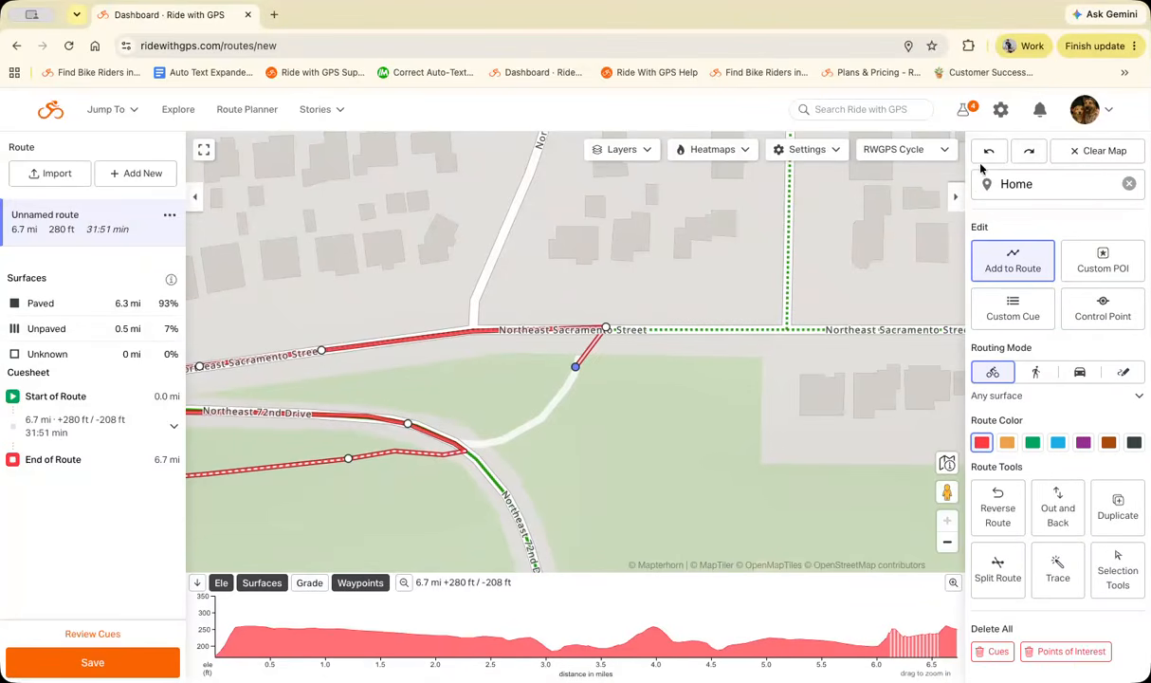
{"action": "left_click", "coordinate": [987, 154]}
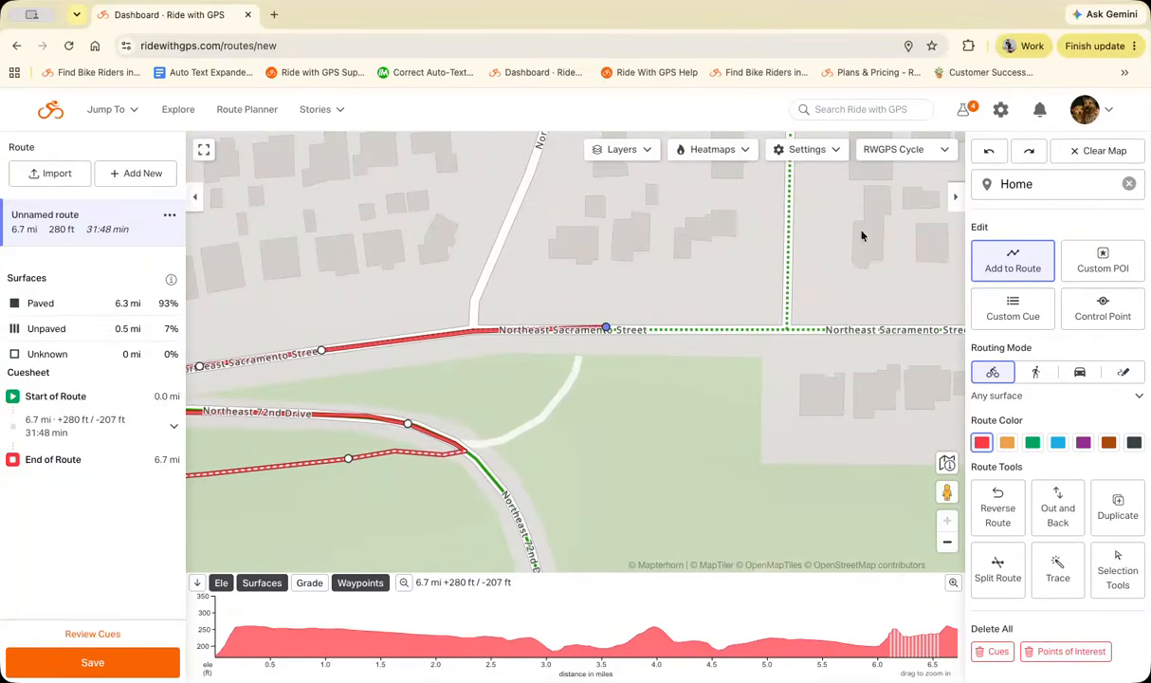
{"action": "left_click", "coordinate": [578, 366]}
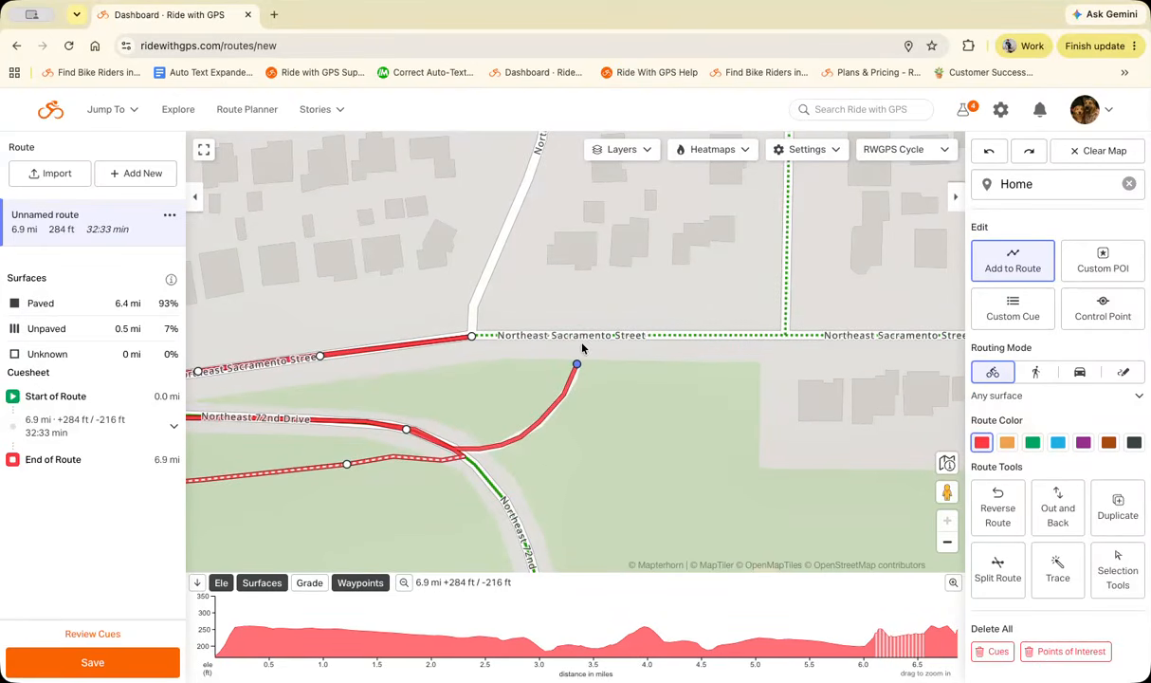
{"action": "left_click", "coordinate": [993, 156]}
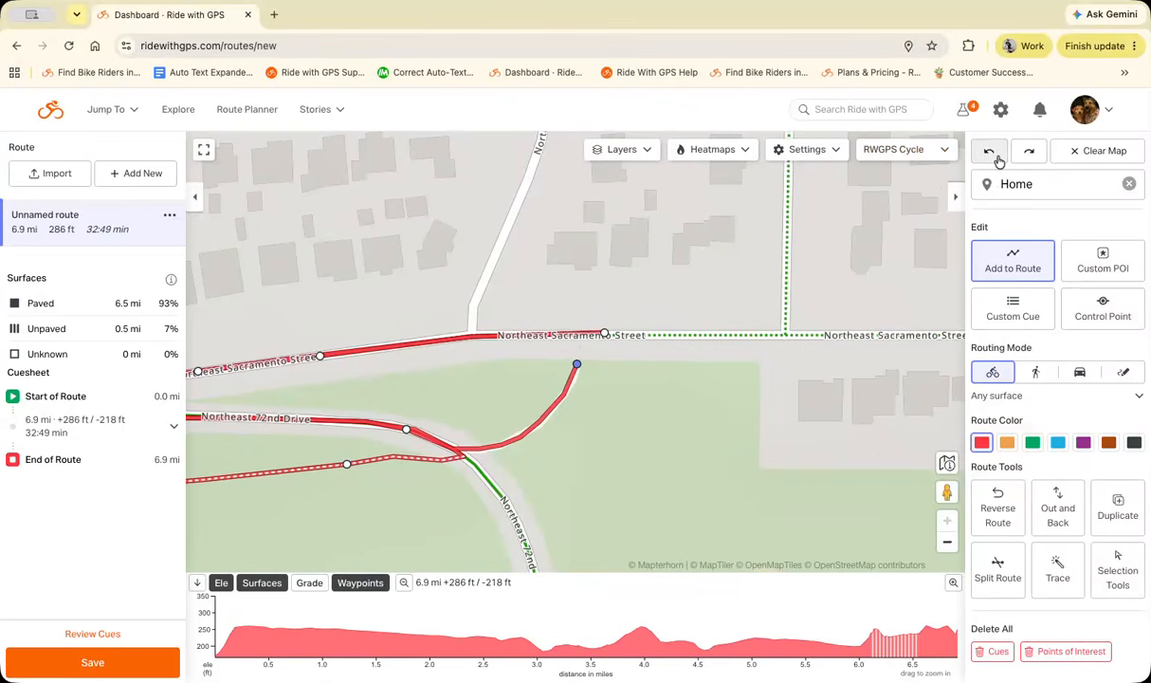
{"action": "left_click", "coordinate": [991, 155]}
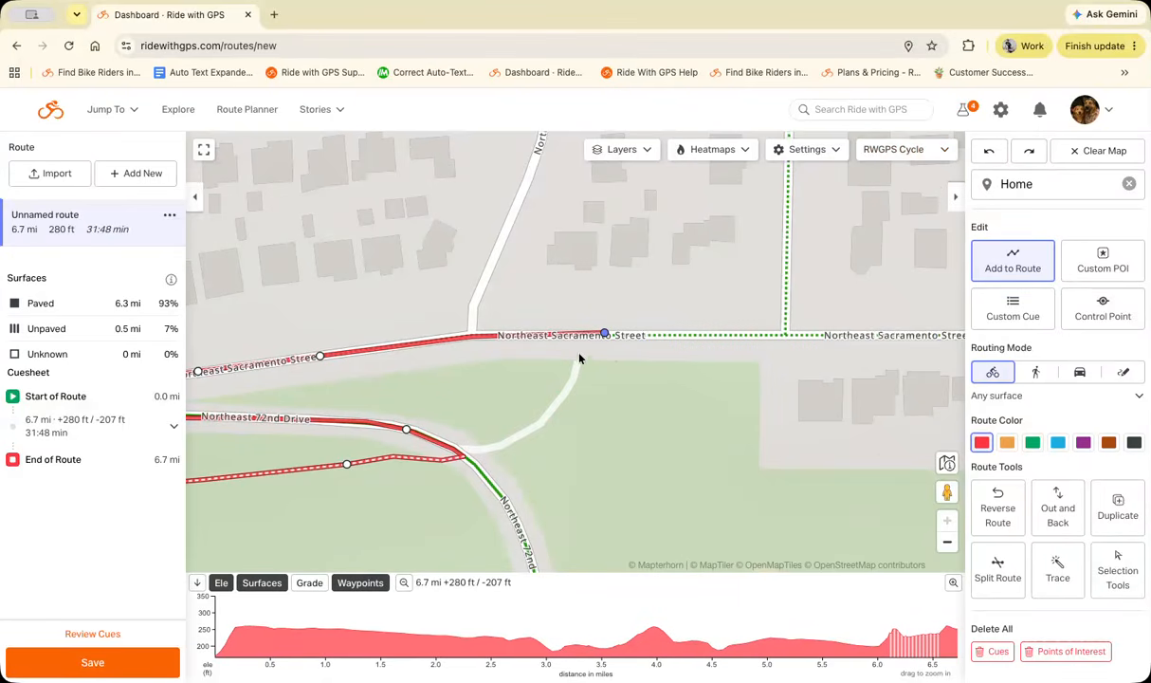
With road-following disabled, draw short segments from Northeast Sacramento Street across the gap onto the unconnected path.
{"action": "left_click", "coordinate": [1123, 372]}
{"action": "mouse_move", "coordinate": [679, 425]}
{"action": "left_mouse_down"}
{"action": "mouse_move", "coordinate": [858, 416]}
{"action": "mouse_move", "coordinate": [819, 440]}
{"action": "left_mouse_up"}
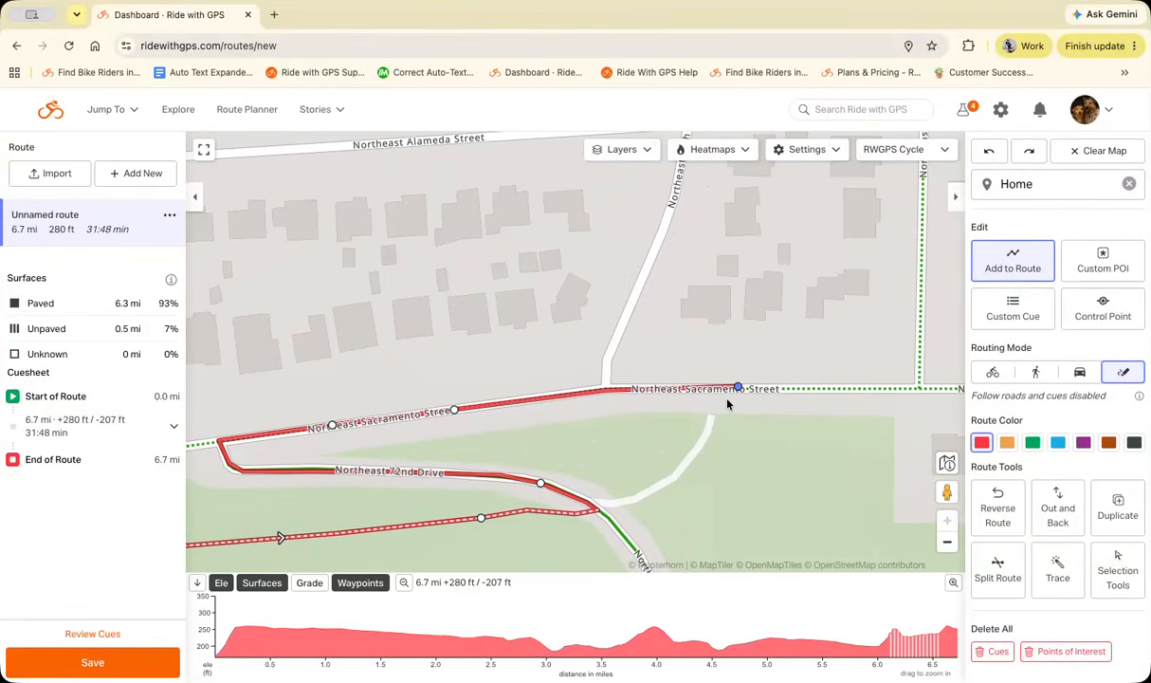
{"action": "left_click", "coordinate": [575, 369]}
{"action": "left_click", "coordinate": [575, 375]}
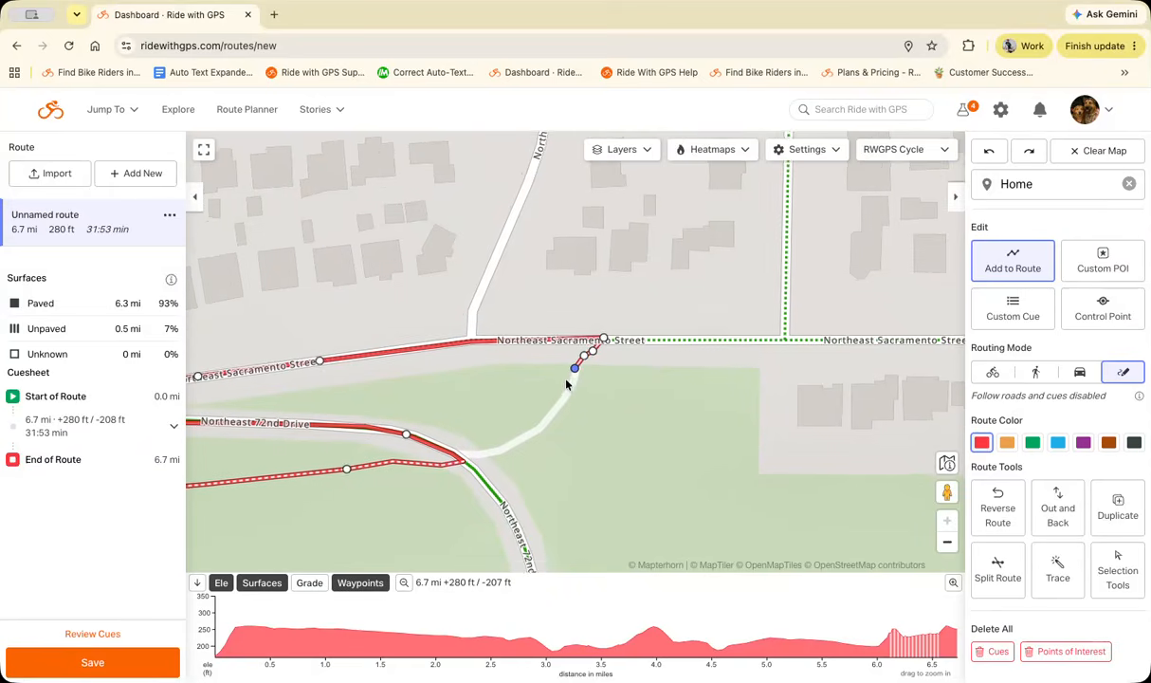
{"action": "left_click", "coordinate": [575, 381]}
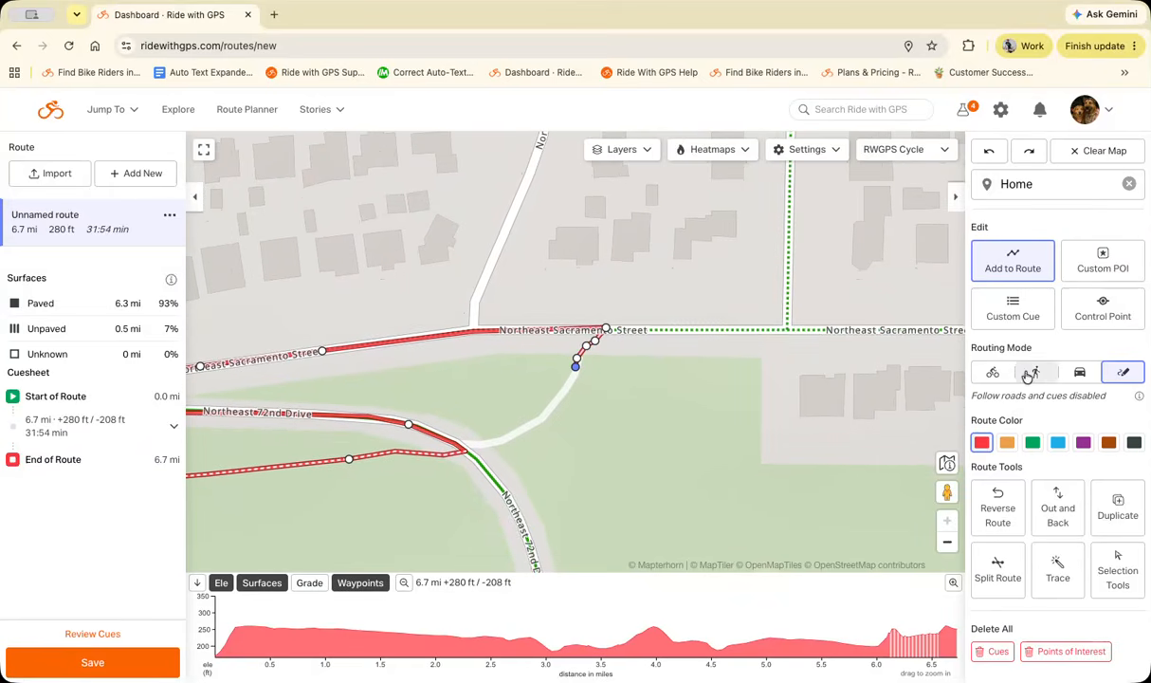
Continue the route along the path in Walking mode to Northeast 72nd Drive, and extend it south on the drive in cycling mode.
{"action": "left_click", "coordinate": [1035, 372]}
{"action": "left_click", "coordinate": [560, 396]}
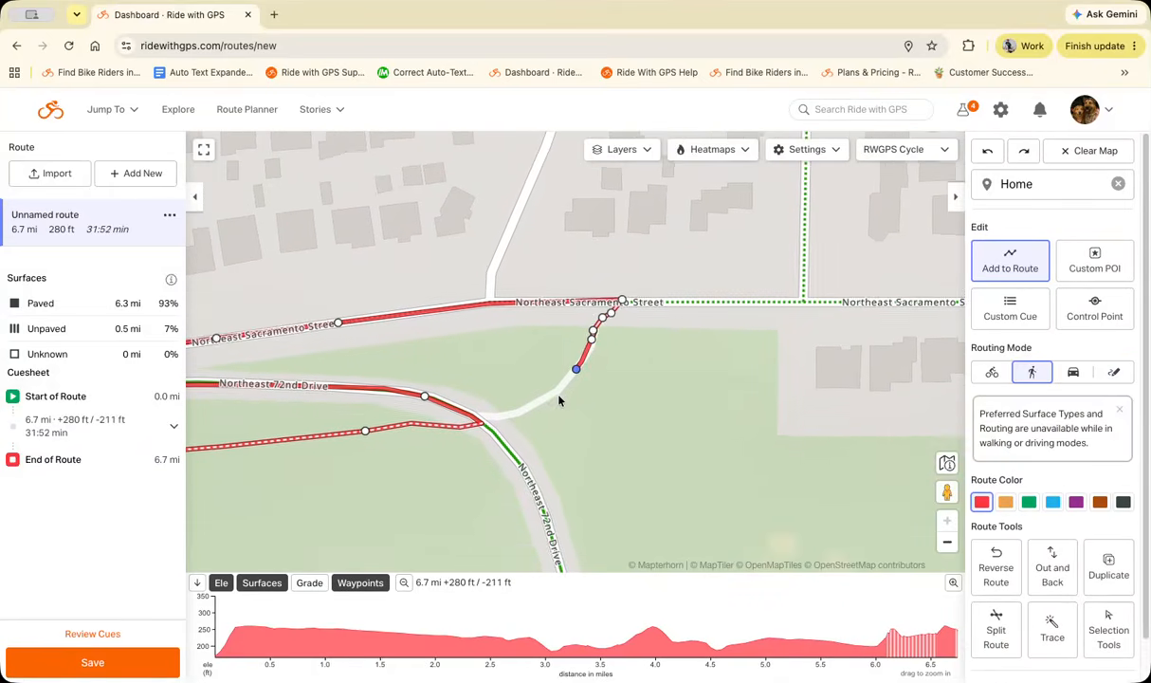
{"action": "left_click", "coordinate": [549, 396]}
{"action": "left_click", "coordinate": [531, 388]}
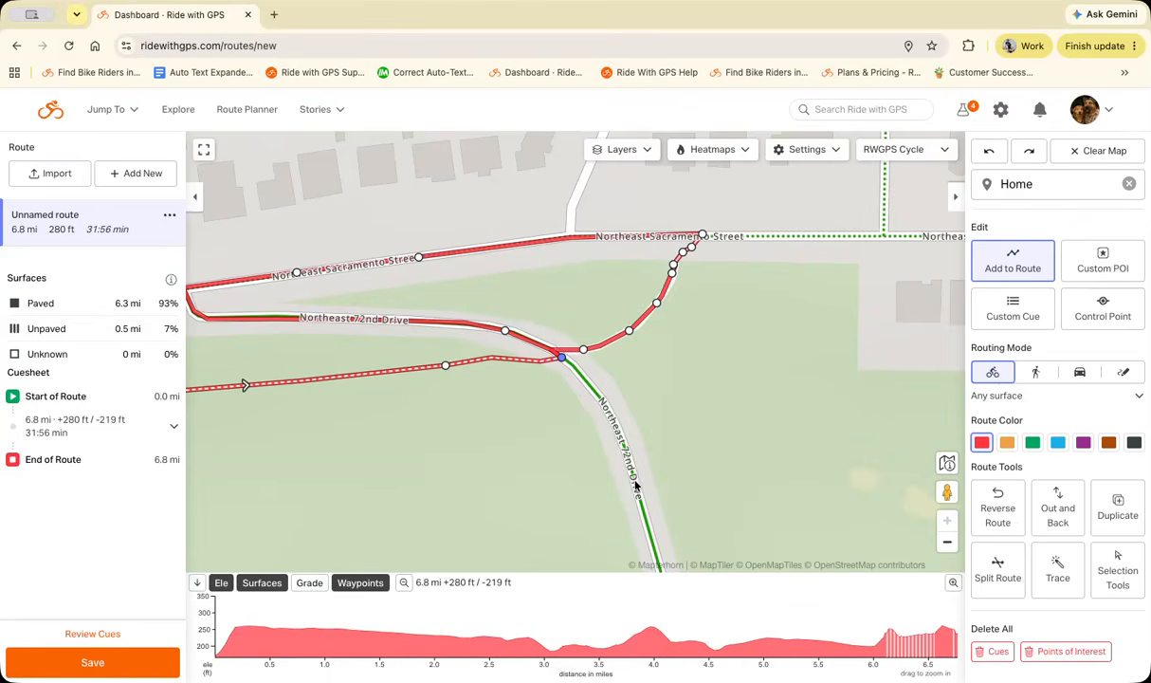
{"action": "scroll", "coordinate": [635, 485], "scroll_direction": "up", "scroll_amount": 5}
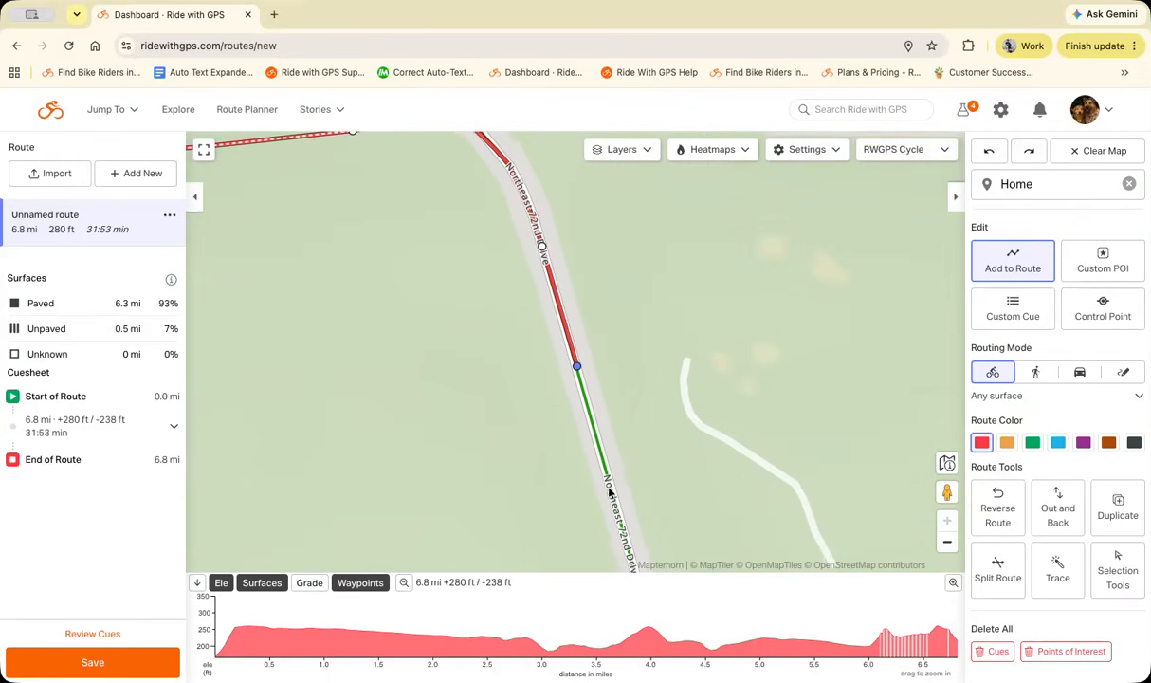
Undo the Northeast 72nd Drive points and all remaining edits until the route is empty.
{"action": "double_click", "coordinate": [988, 155]}
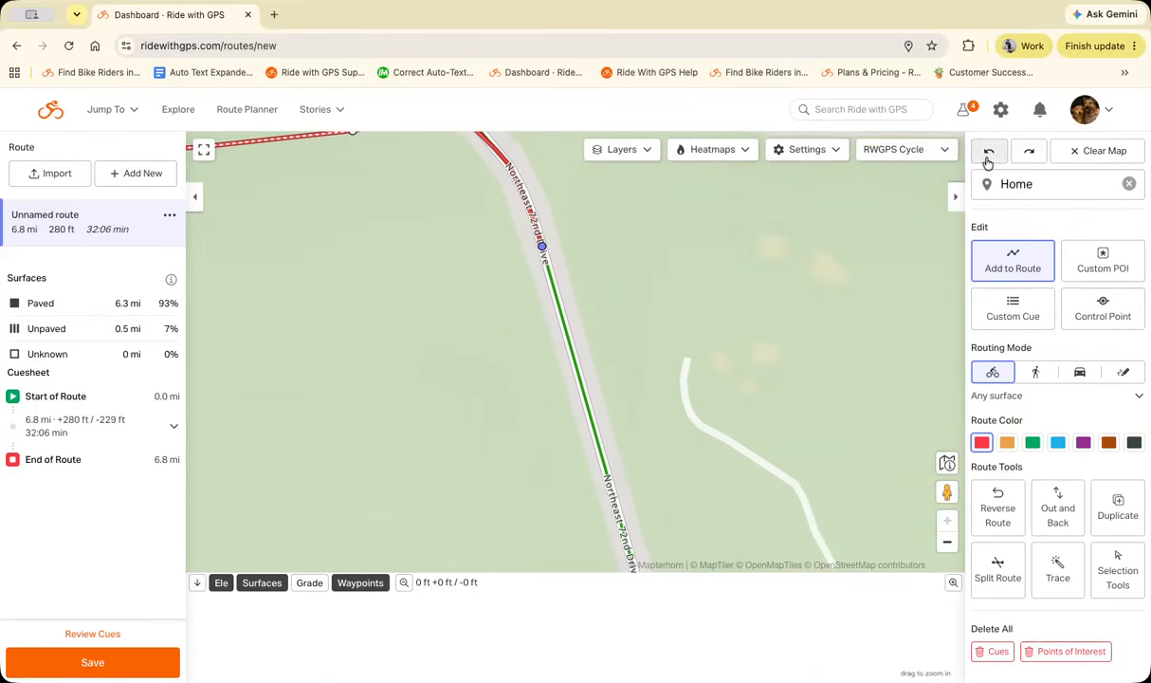
{"action": "double_click", "coordinate": [947, 542]}
{"action": "left_click_drag", "start_coordinate": [654, 327], "coordinate": [692, 405]}
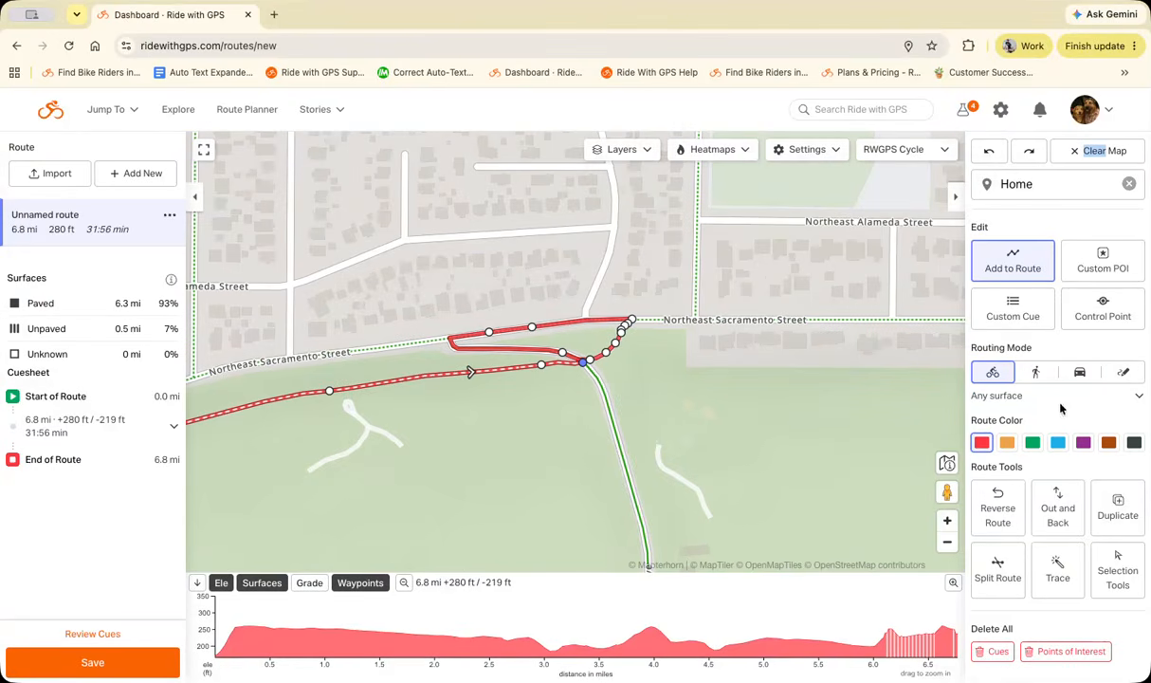
{"action": "left_click", "coordinate": [994, 156]}
{"action": "left_click", "coordinate": [704, 438]}
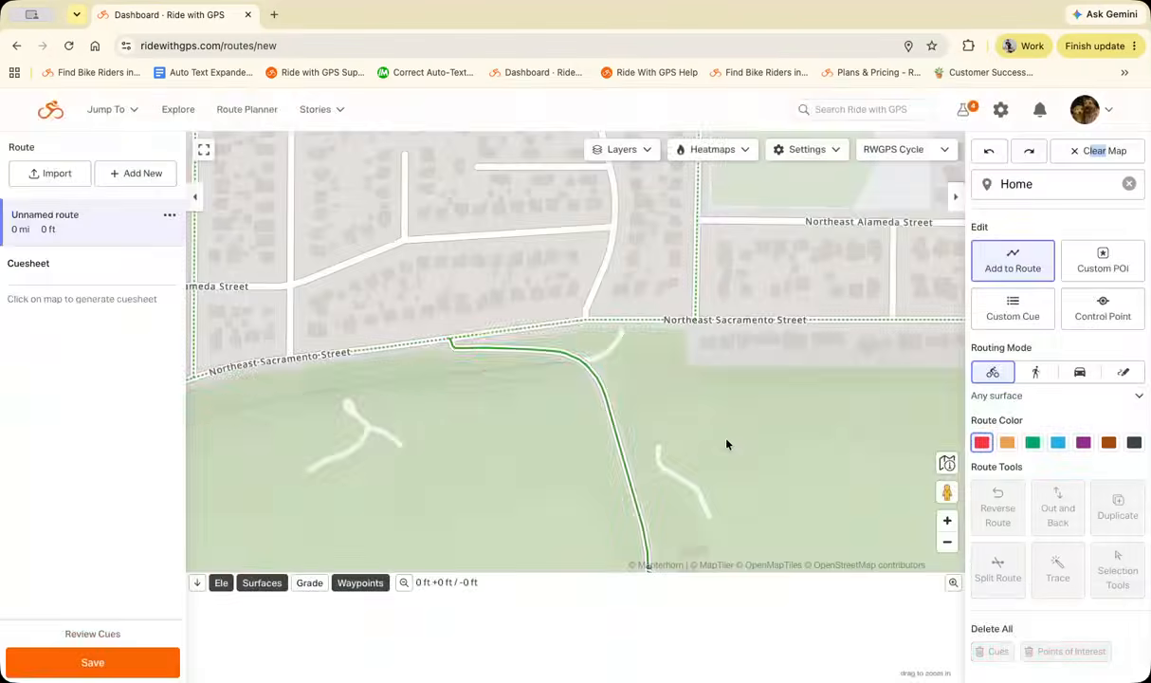
Review the map layers available for the Portland area without turning any on.
{"action": "left_click", "coordinate": [947, 542]}
{"action": "scroll", "coordinate": [886, 206], "scroll_direction": "down", "scroll_amount": 3}
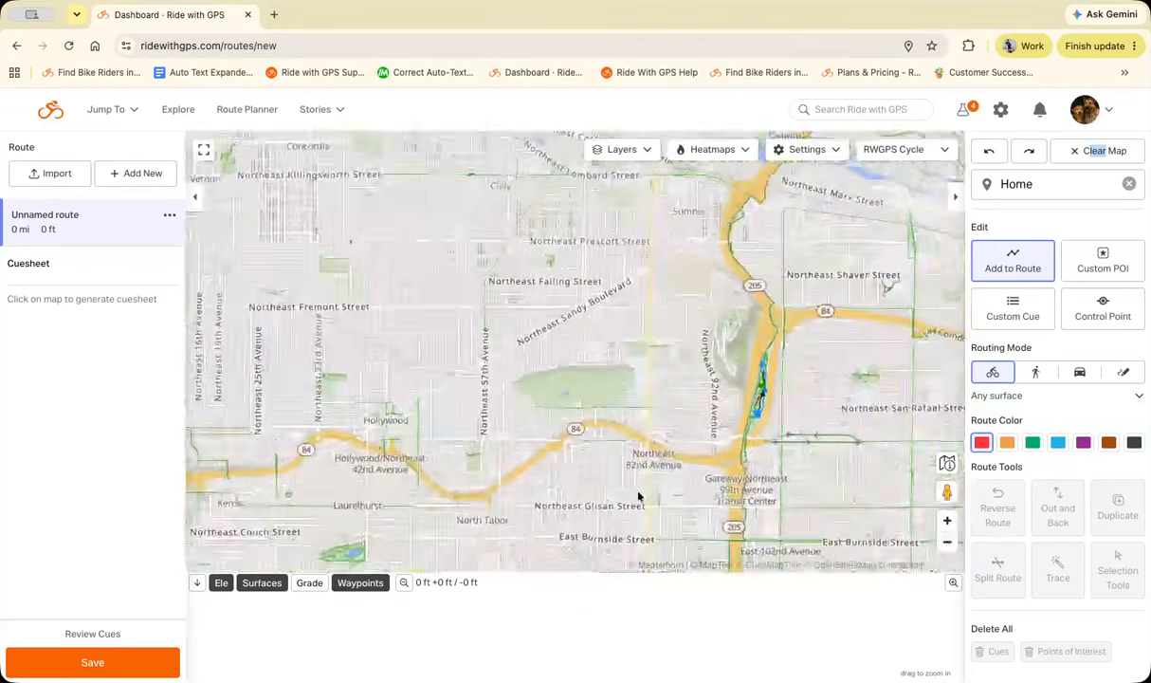
{"action": "scroll", "coordinate": [743, 375], "scroll_direction": "up", "scroll_amount": 3}
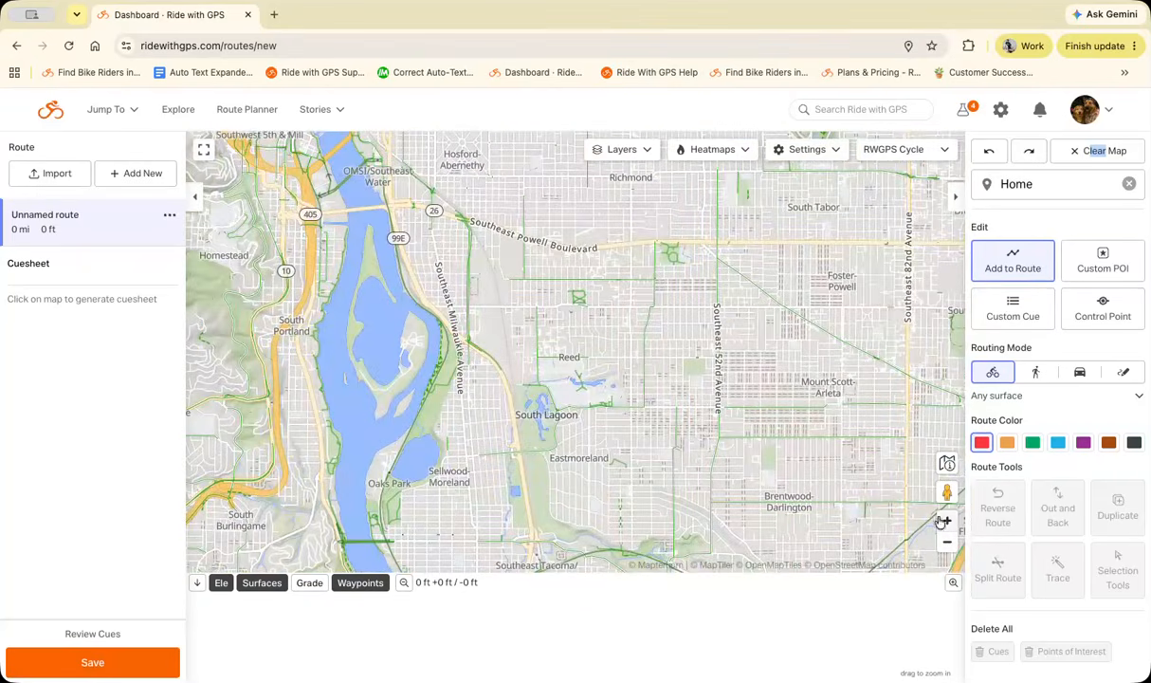
{"action": "left_click", "coordinate": [947, 542]}
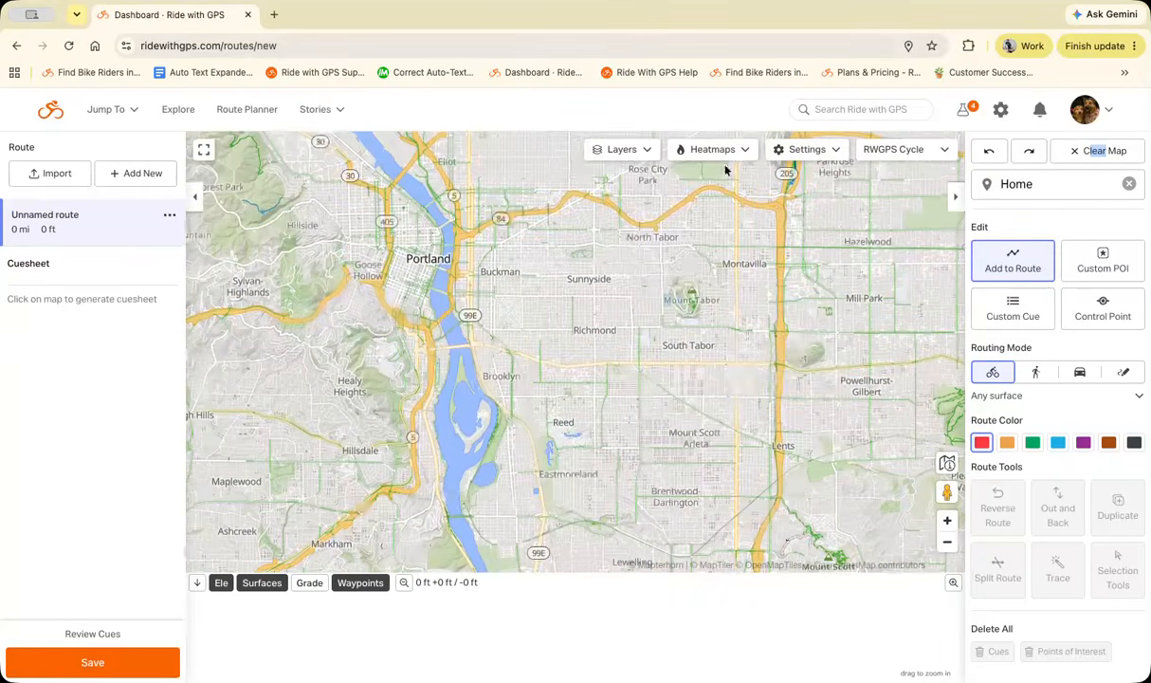
{"action": "left_click", "coordinate": [635, 149]}
{"action": "left_click", "coordinate": [659, 238]}
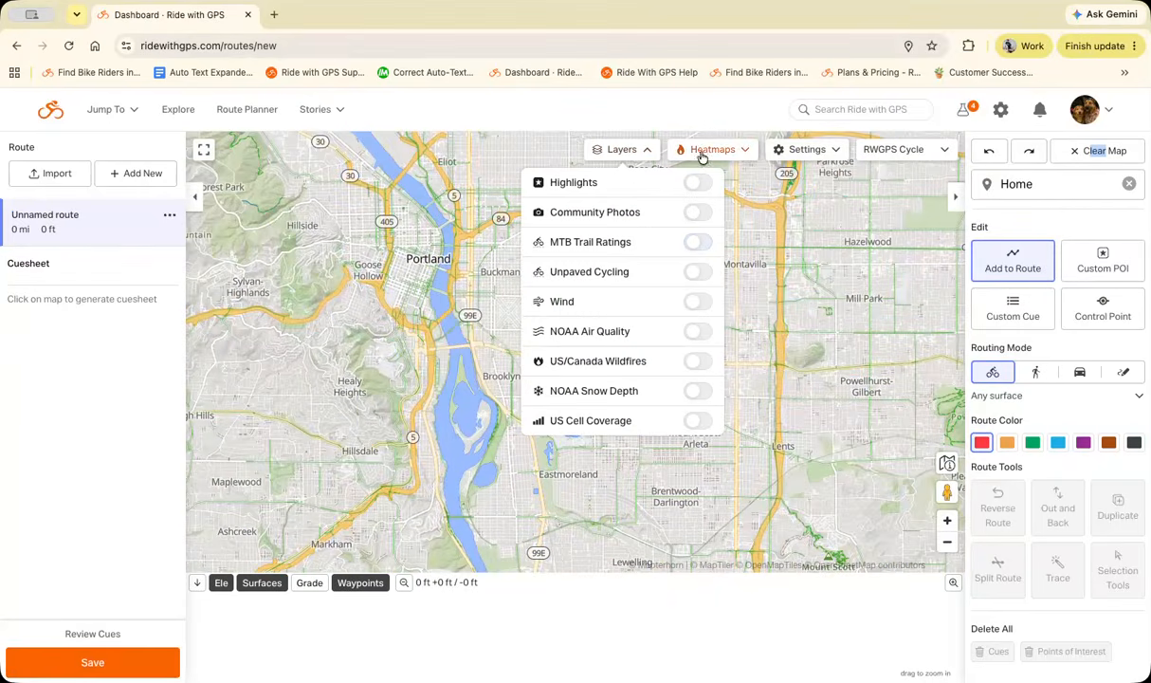
{"action": "left_click", "coordinate": [1062, 405]}
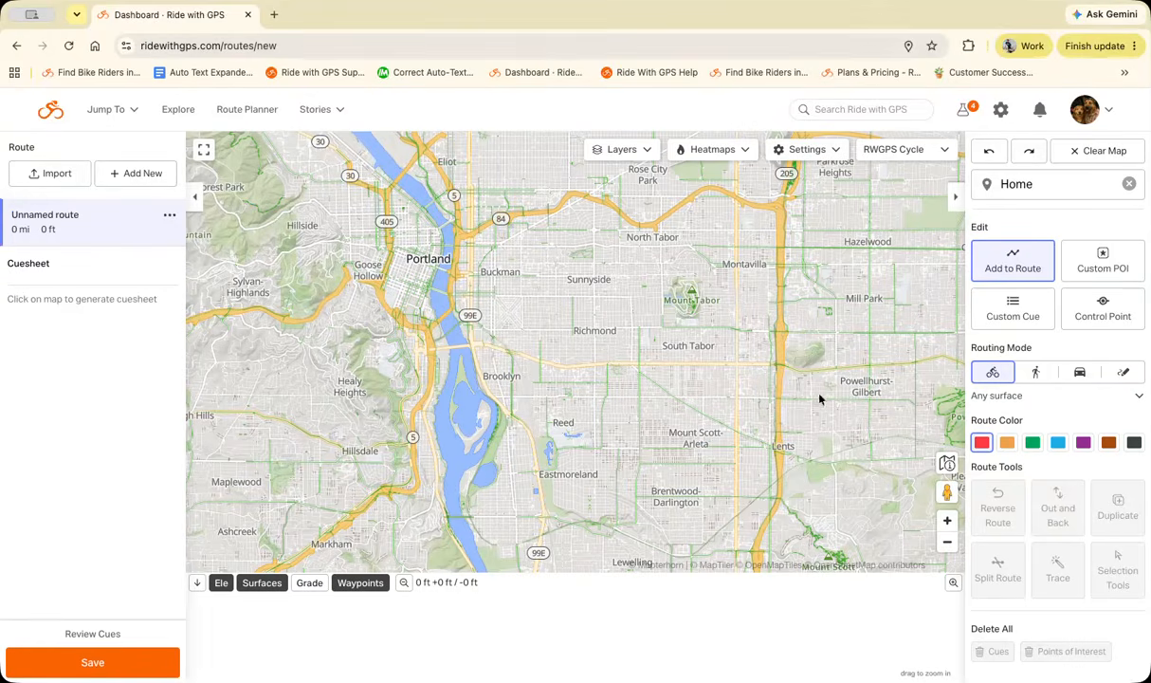
Try the Paved and Unpaved surface preferences for cycling routing, and return the preference to Any surface.
{"action": "left_click_drag", "start_coordinate": [817, 332], "coordinate": [820, 377]}
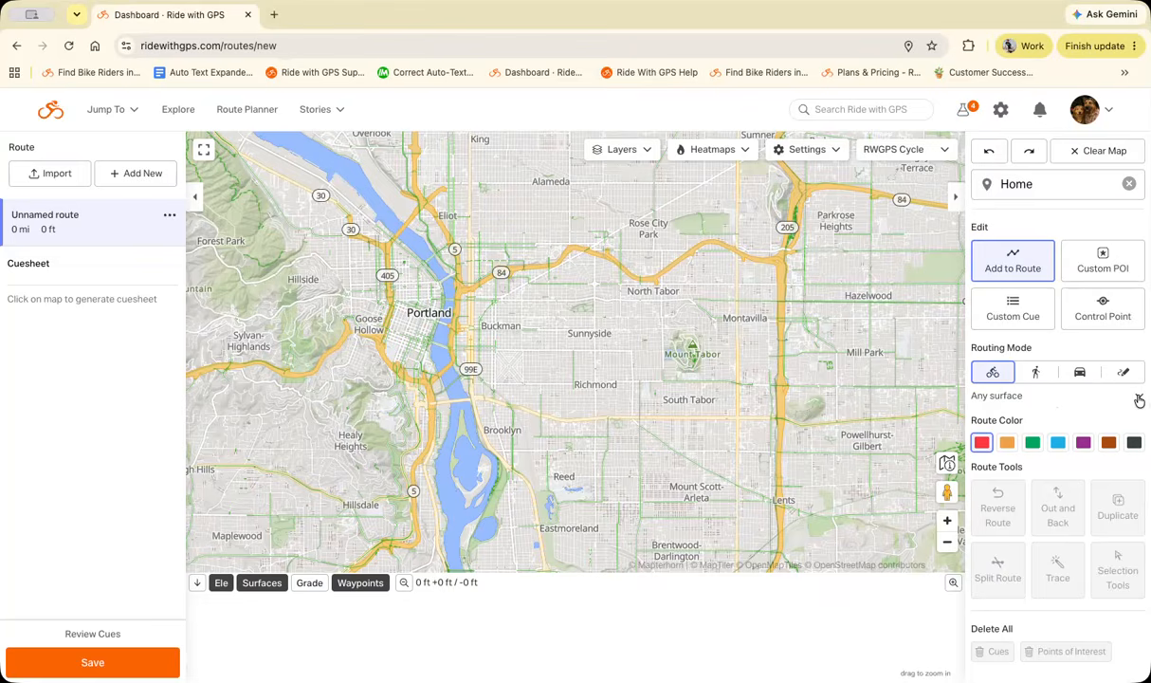
{"action": "left_click", "coordinate": [1138, 399]}
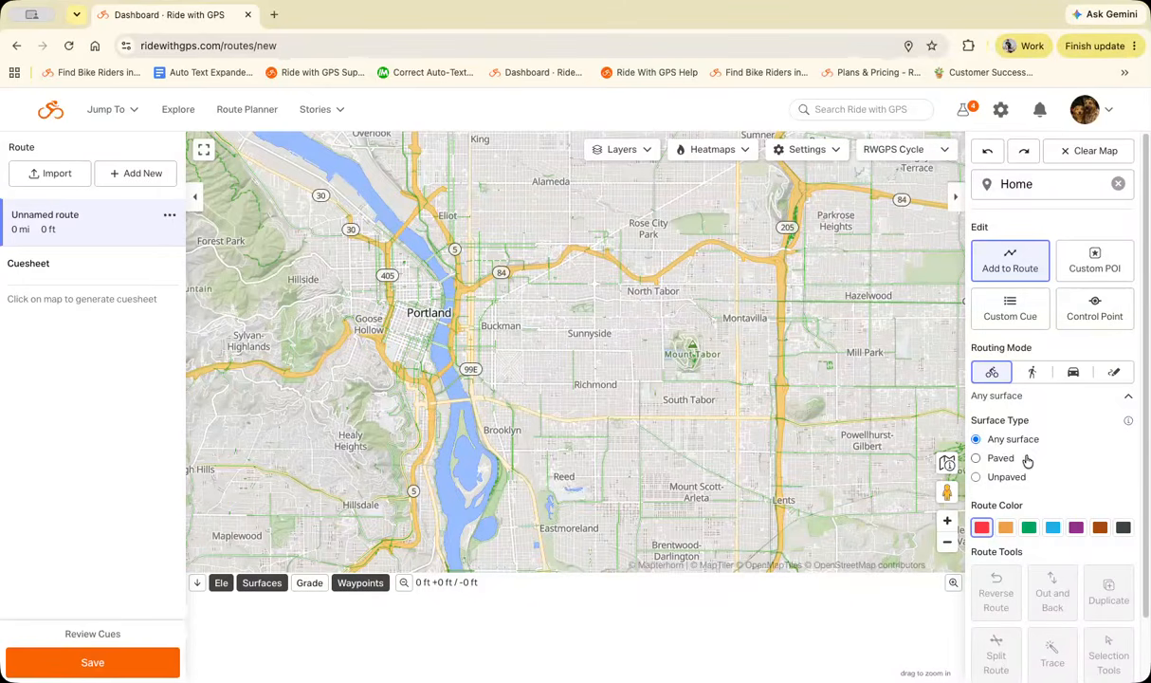
{"action": "left_click", "coordinate": [976, 459]}
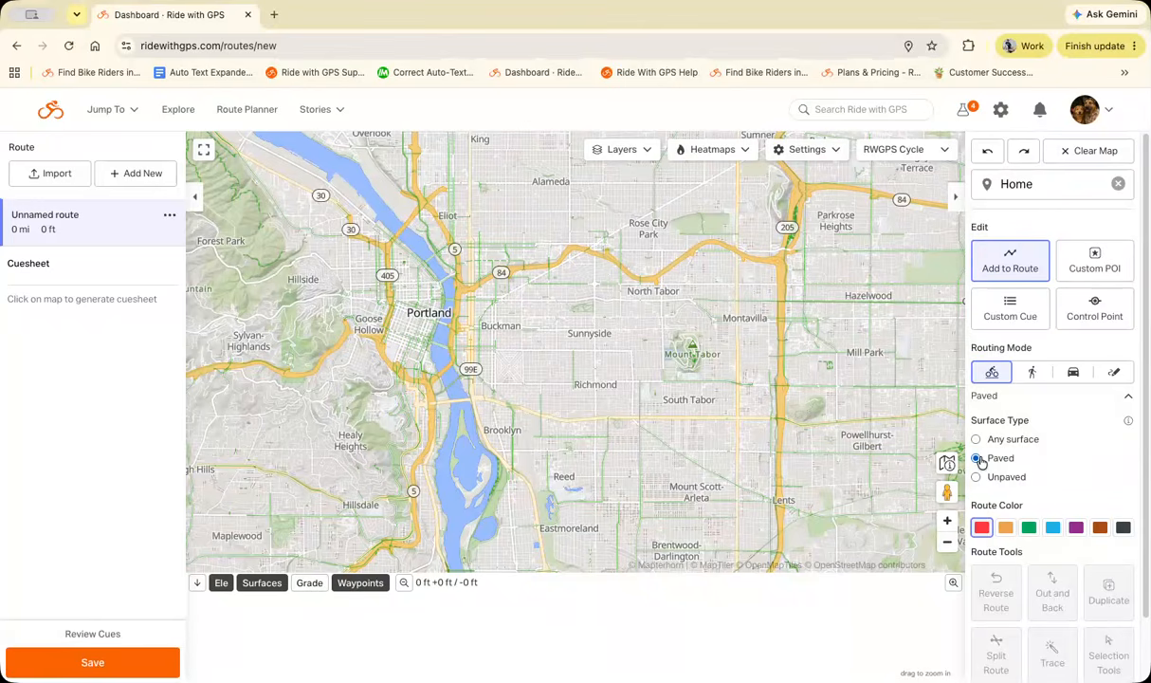
{"action": "left_click", "coordinate": [976, 478]}
{"action": "left_click", "coordinate": [977, 440]}
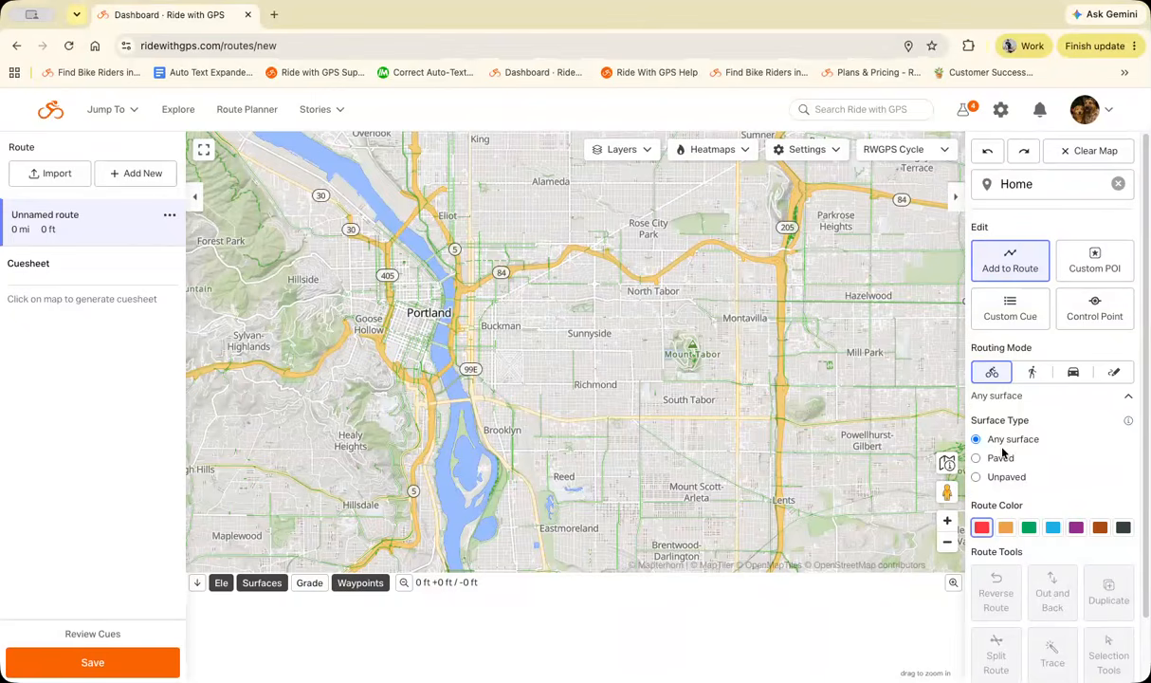
{"action": "left_click", "coordinate": [1129, 396]}
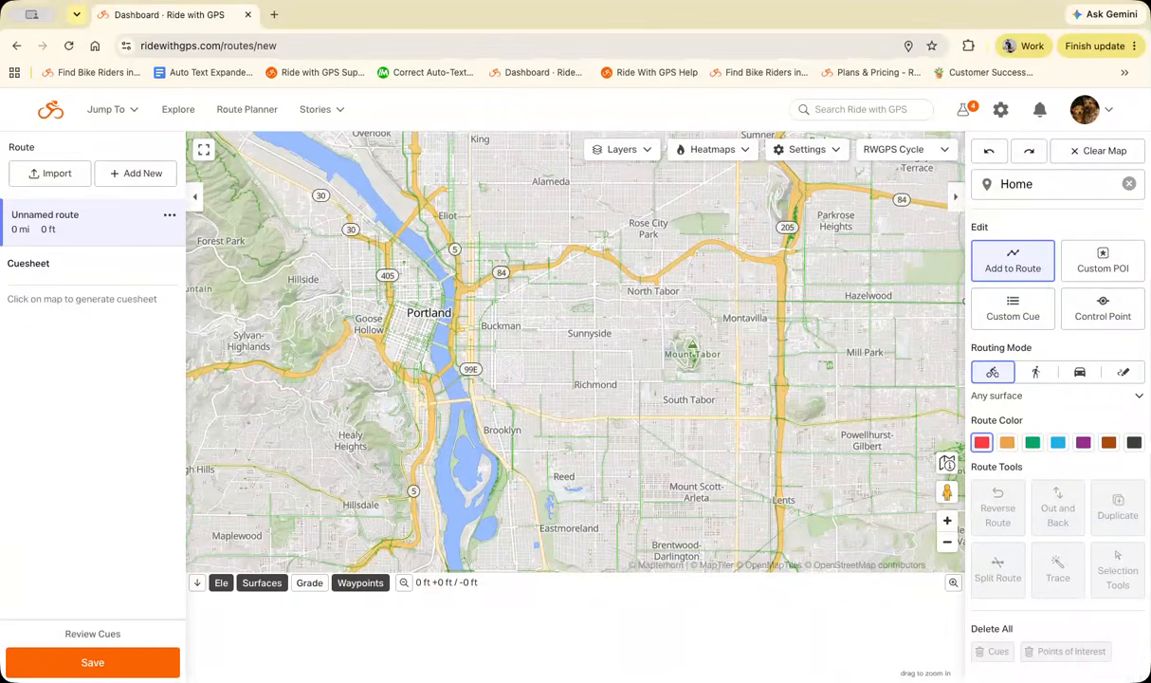
Examine the cycling roads and paths around Southeast Flavel Street, and review the RWGPS Cycle map legend for their line styles.
{"action": "left_click_drag", "start_coordinate": [792, 316], "coordinate": [716, 227]}
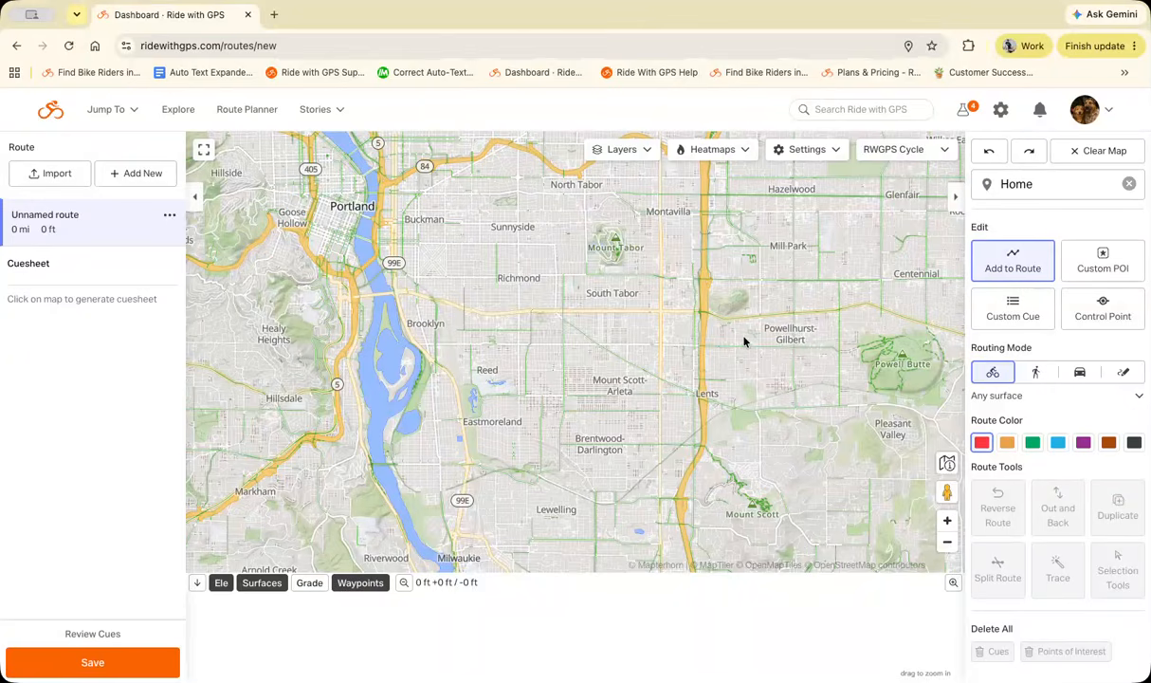
{"action": "scroll", "coordinate": [744, 342], "scroll_direction": "down", "scroll_amount": 1}
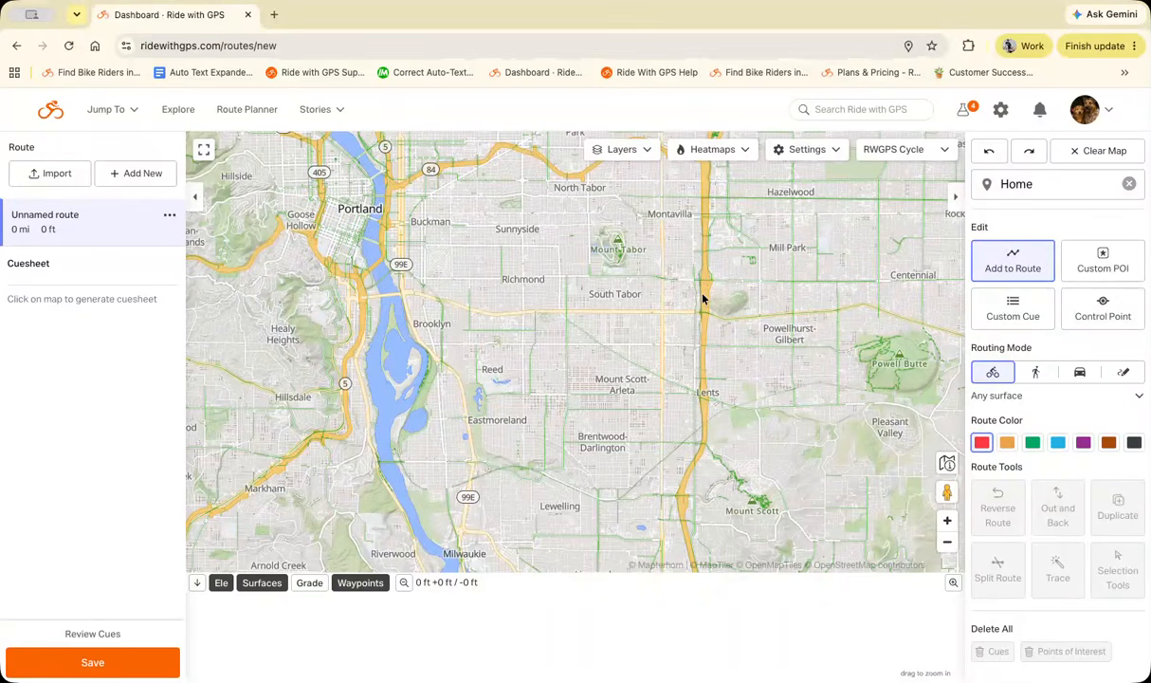
{"action": "left_click_drag", "start_coordinate": [759, 444], "coordinate": [741, 407]}
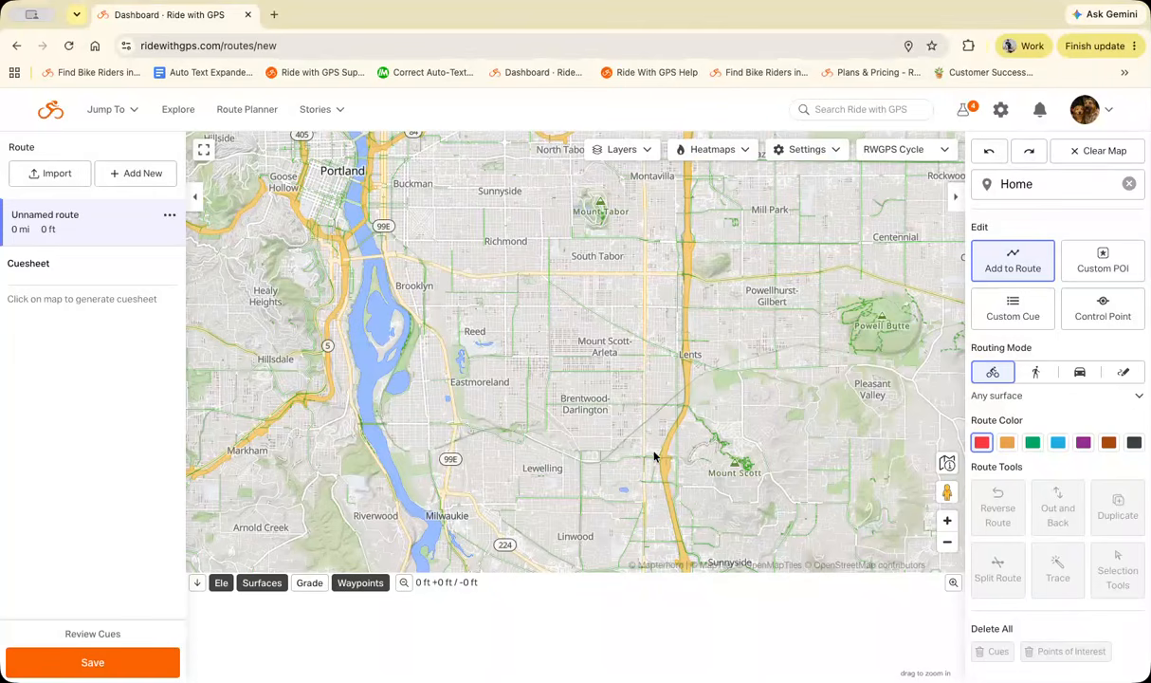
{"action": "left_click", "coordinate": [948, 522]}
{"action": "left_click", "coordinate": [949, 521]}
{"action": "left_click_drag", "start_coordinate": [793, 508], "coordinate": [664, 315]}
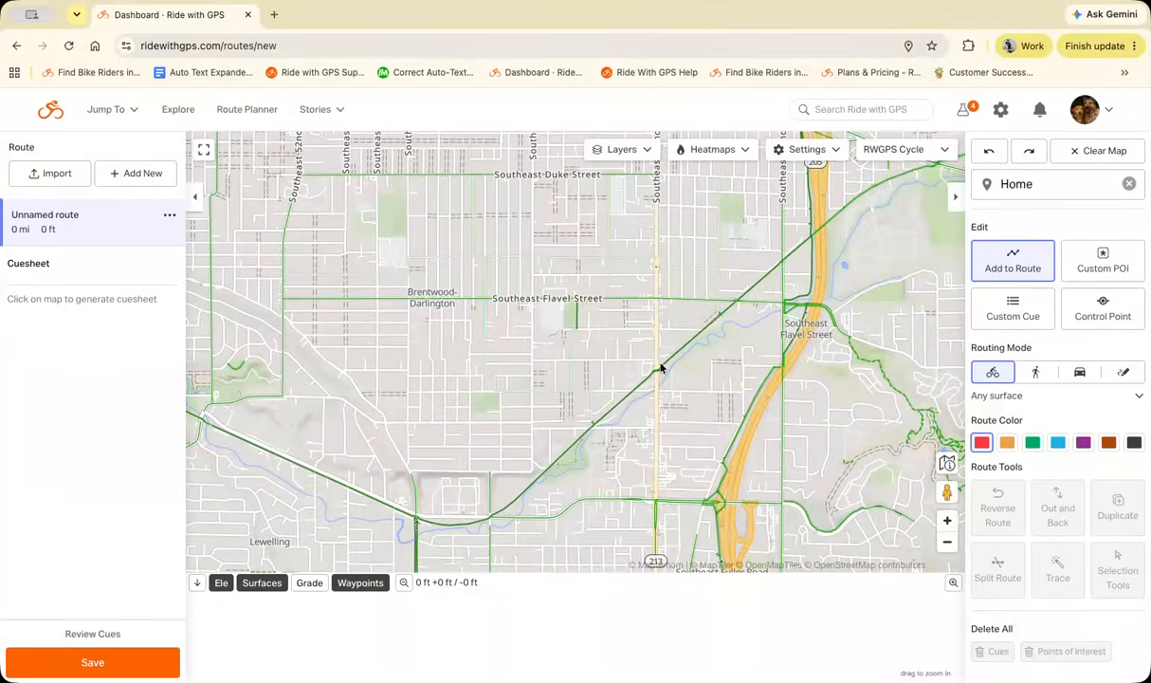
{"action": "left_click_drag", "start_coordinate": [587, 485], "coordinate": [601, 439]}
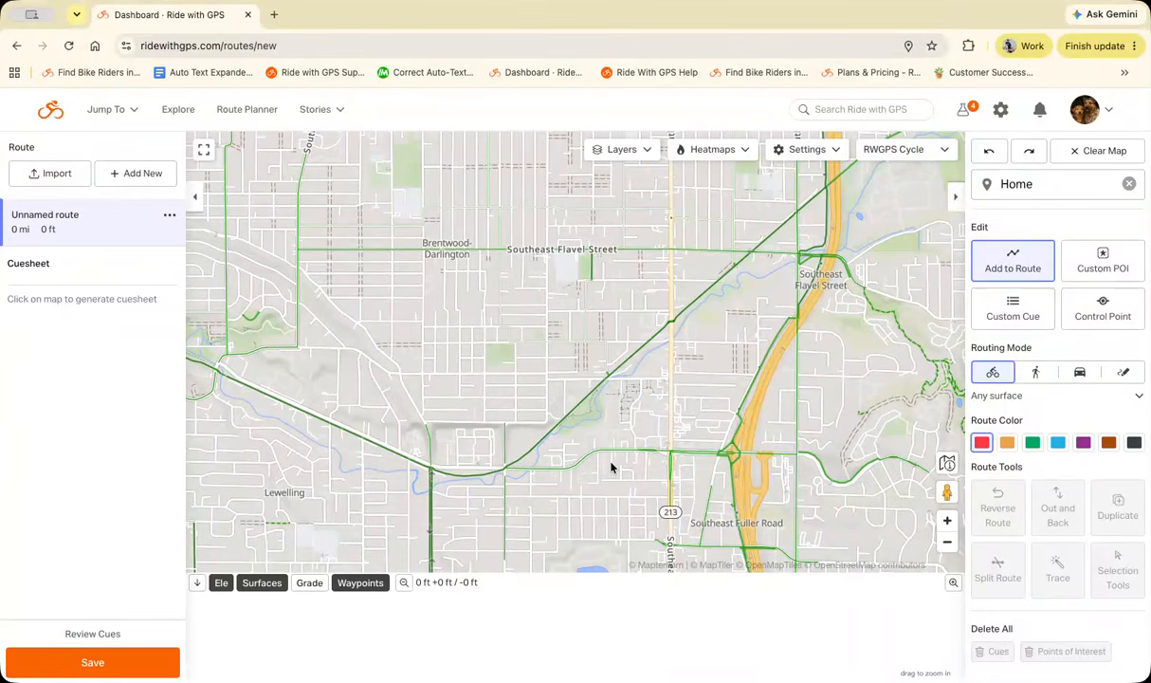
{"action": "left_click", "coordinate": [946, 465]}
{"action": "scroll", "coordinate": [945, 300], "scroll_direction": "down", "scroll_amount": 1}
{"action": "scroll", "coordinate": [946, 300], "scroll_direction": "down", "scroll_amount": 3}
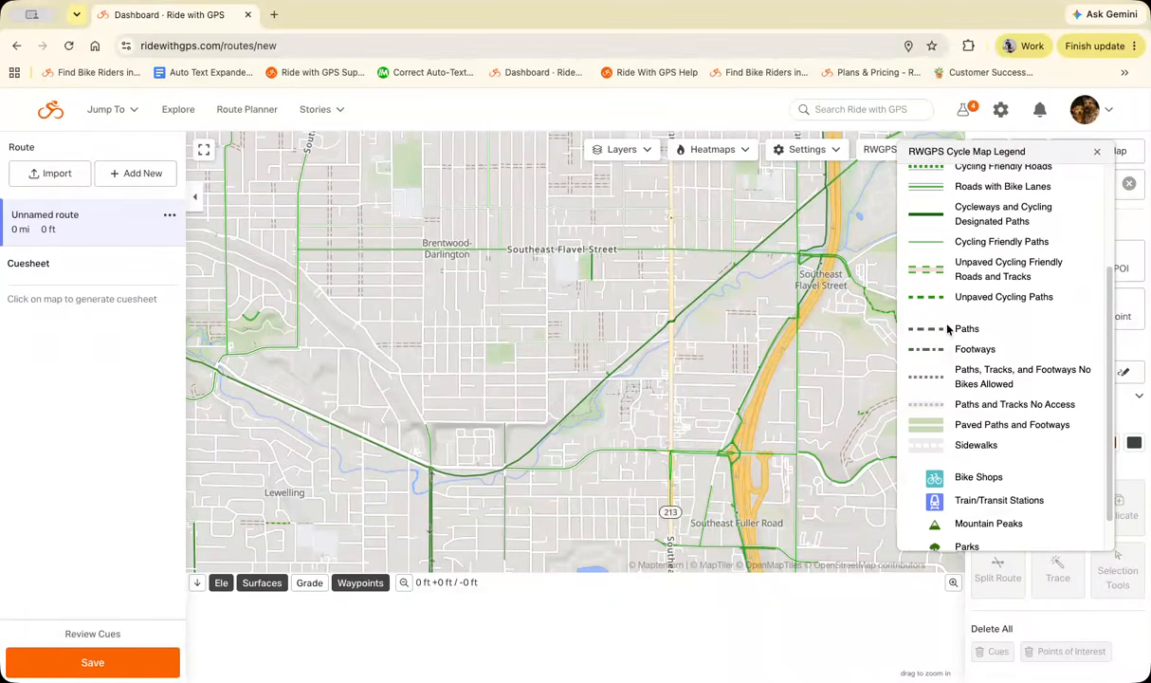
{"action": "scroll", "coordinate": [948, 331], "scroll_direction": "down", "scroll_amount": 1}
{"action": "scroll", "coordinate": [958, 379], "scroll_direction": "up", "scroll_amount": 5}
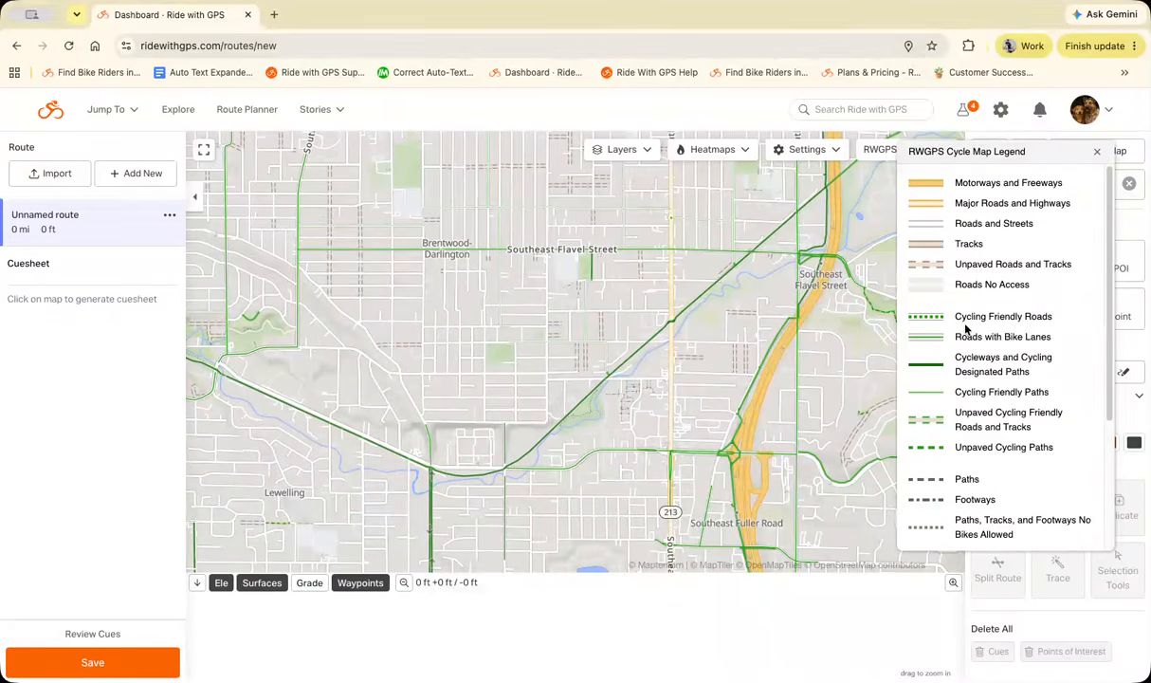
{"action": "left_click", "coordinate": [1094, 152]}
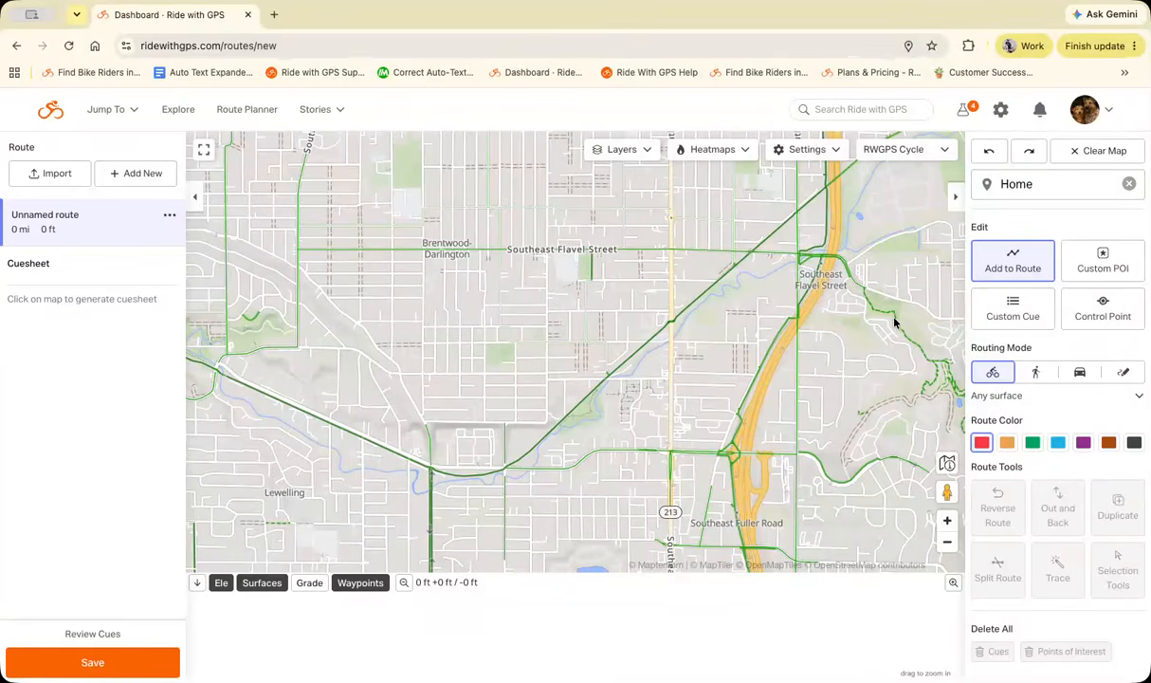
Switch the base map to Google Map and compare its detail at two zoom levels.
{"action": "left_click", "coordinate": [921, 158]}
{"action": "left_click", "coordinate": [909, 220]}
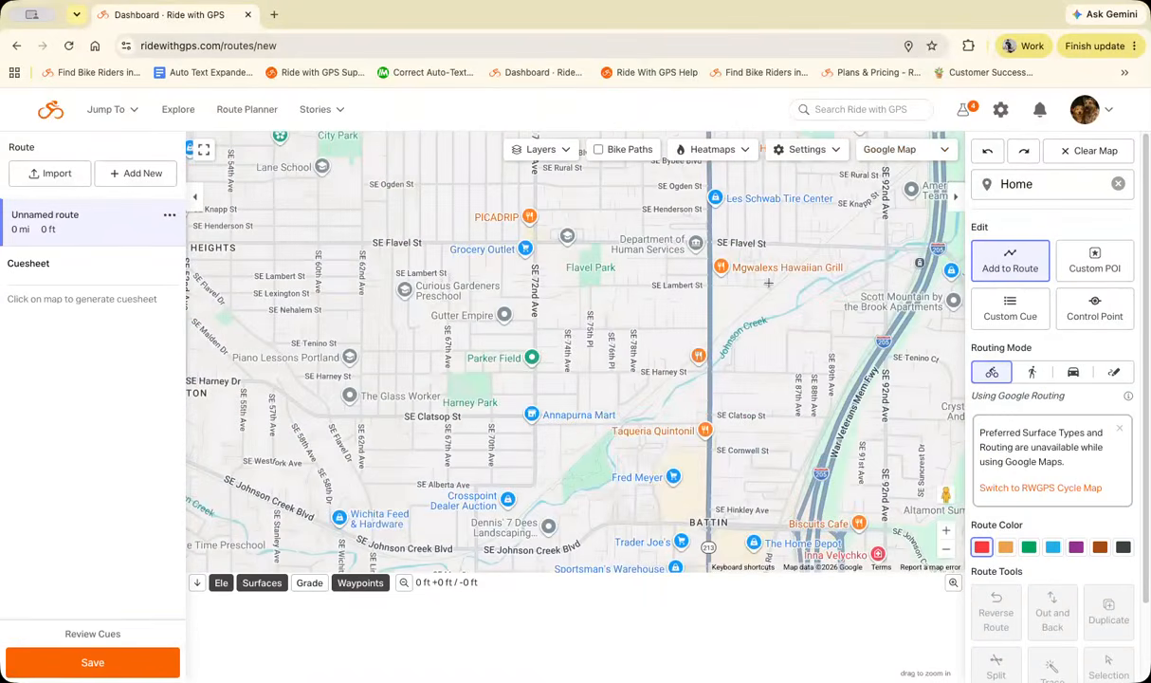
{"action": "left_click", "coordinate": [945, 554]}
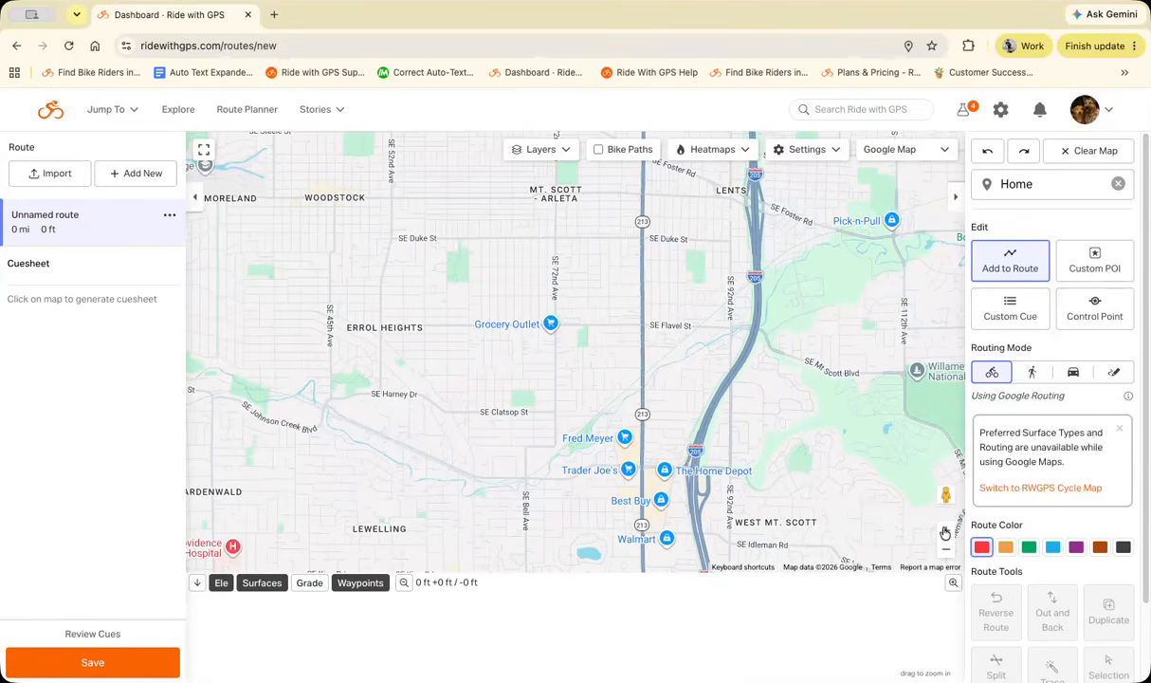
{"action": "left_click", "coordinate": [945, 531]}
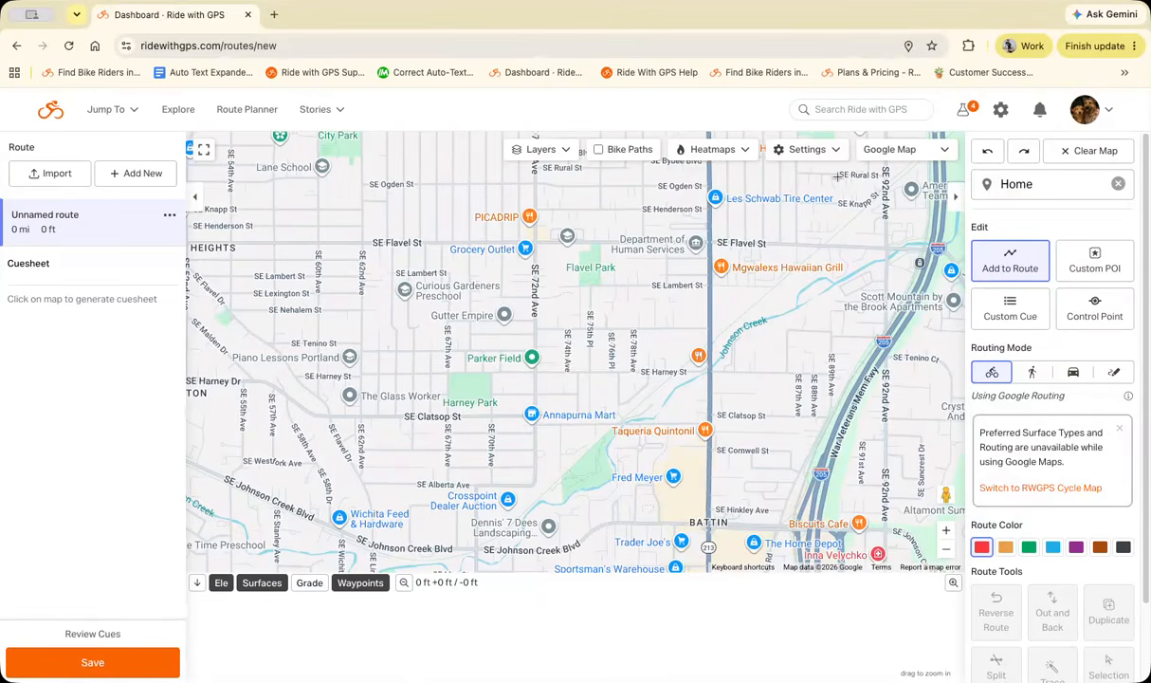
Switch the base map to Google Satellite and view the wider Portland area.
{"action": "left_click", "coordinate": [895, 149]}
{"action": "left_click", "coordinate": [921, 247]}
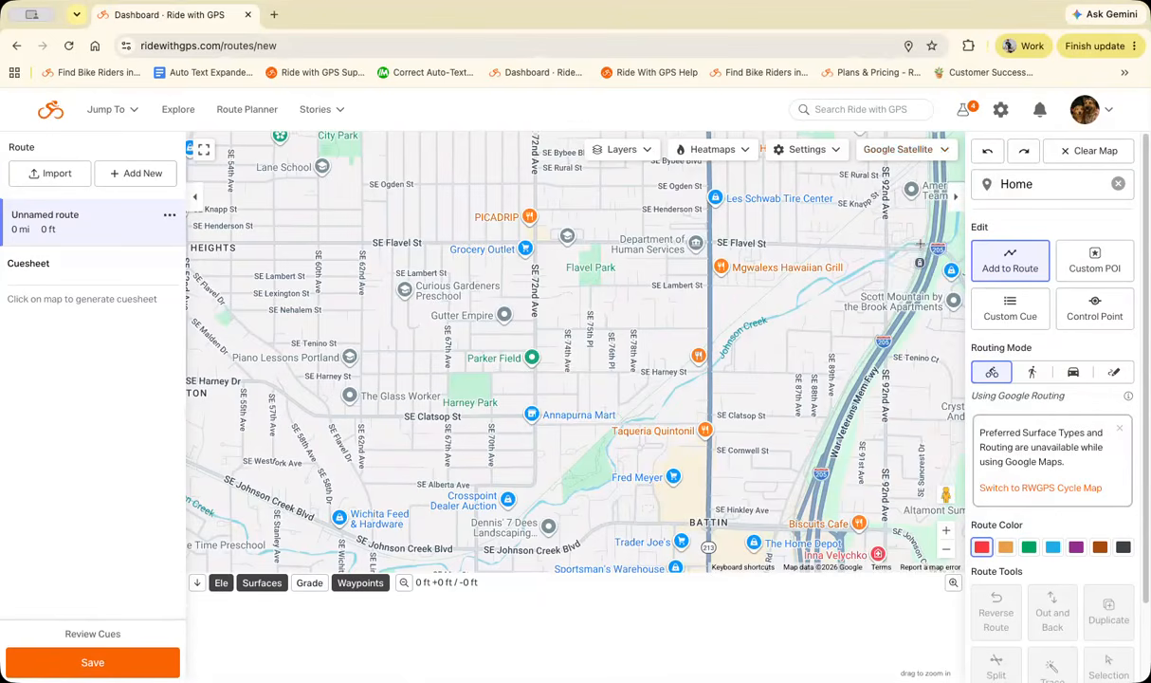
{"action": "scroll", "coordinate": [728, 509], "scroll_direction": "down", "scroll_amount": 10}
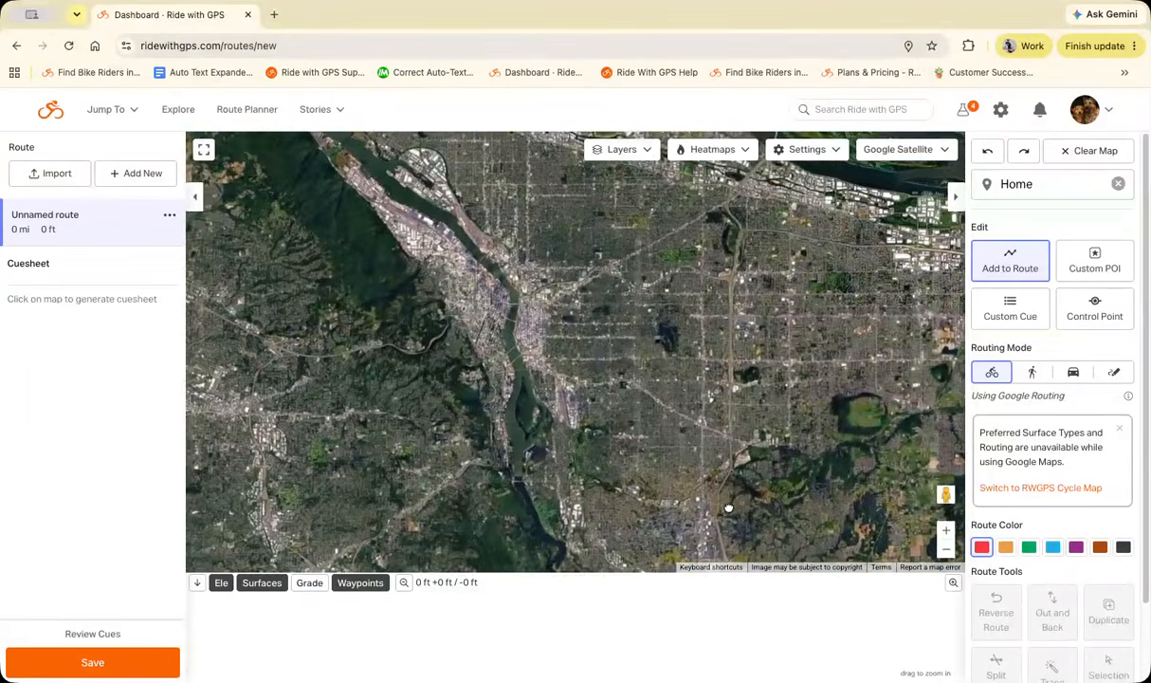
{"action": "left_click_drag", "start_coordinate": [729, 509], "coordinate": [664, 607]}
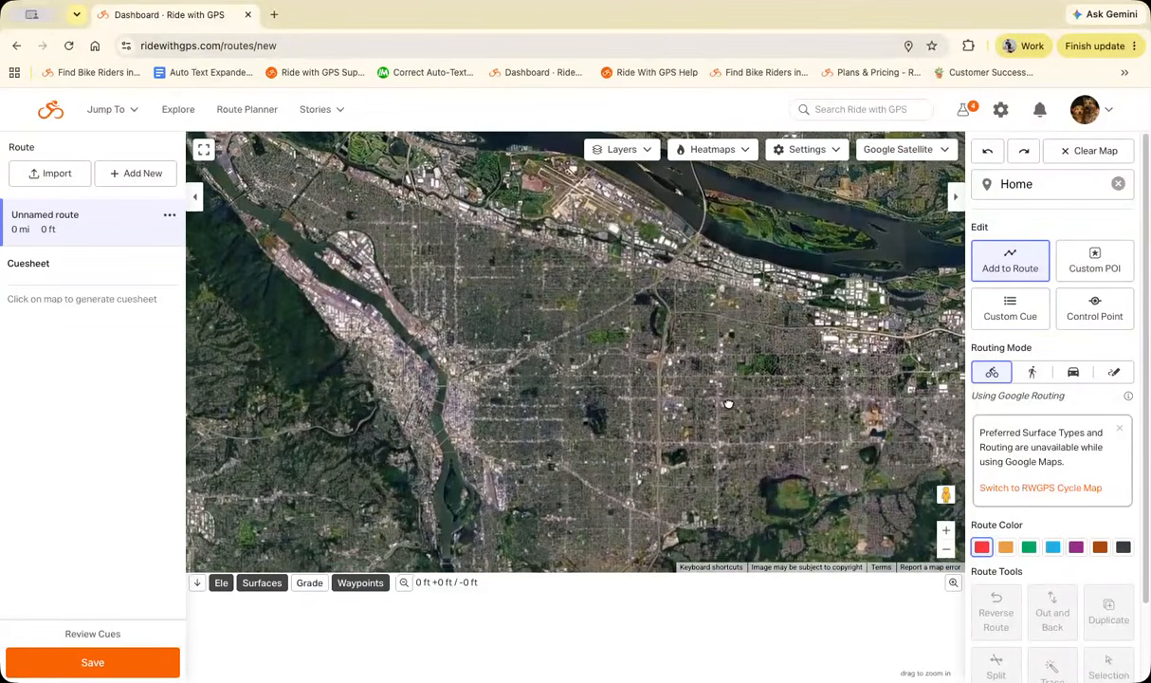
Examine the satellite imagery of the golf course and the street along its southern edge up close.
{"action": "scroll", "coordinate": [896, 505], "scroll_direction": "up", "scroll_amount": 5}
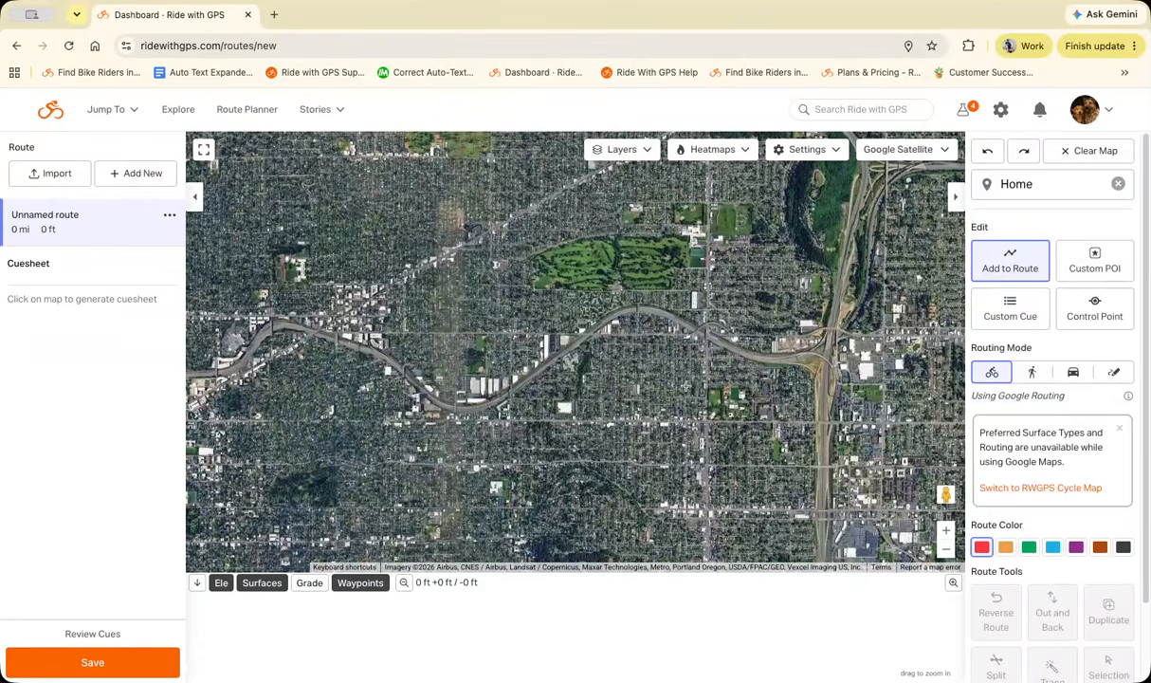
{"action": "scroll", "coordinate": [755, 547], "scroll_direction": "up", "scroll_amount": 3}
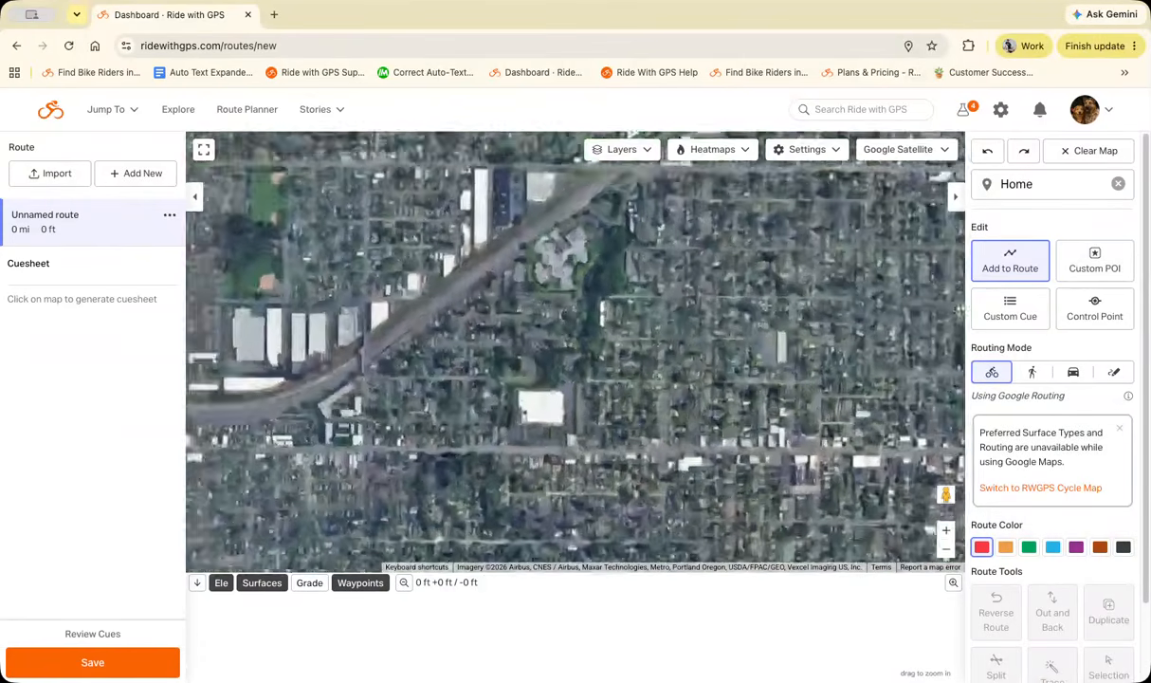
{"action": "left_click_drag", "start_coordinate": [755, 549], "coordinate": [761, 569]}
{"action": "left_click_drag", "start_coordinate": [758, 431], "coordinate": [772, 536]}
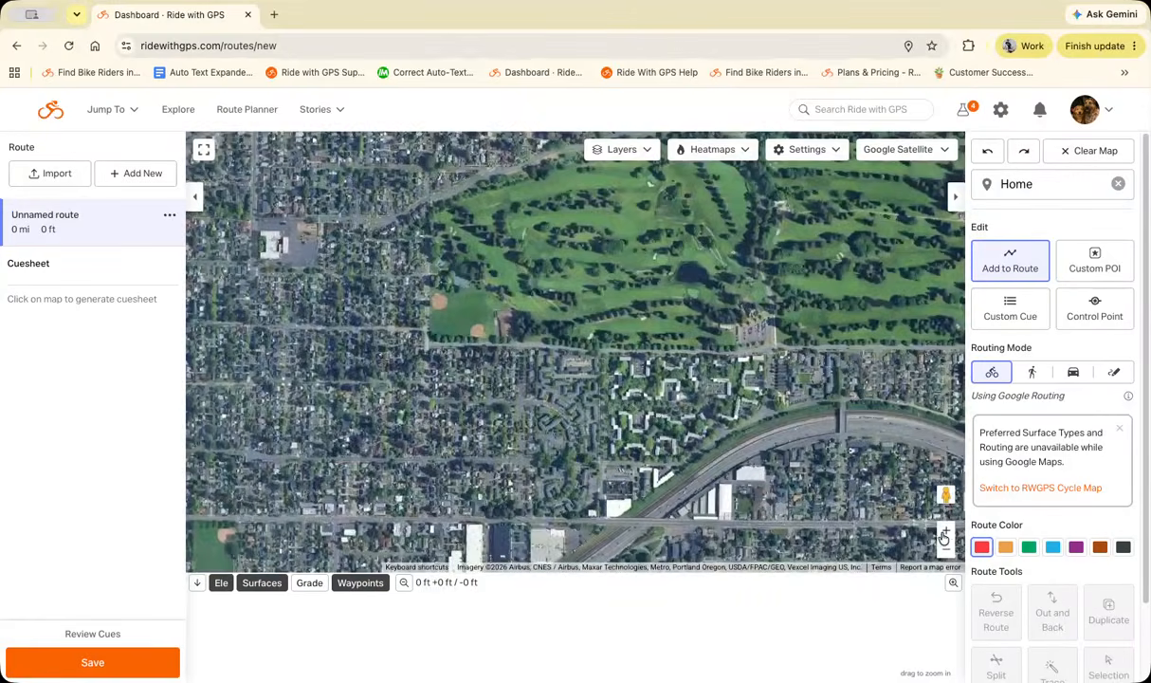
{"action": "left_click", "coordinate": [945, 533]}
{"action": "left_click_drag", "start_coordinate": [810, 365], "coordinate": [807, 457]}
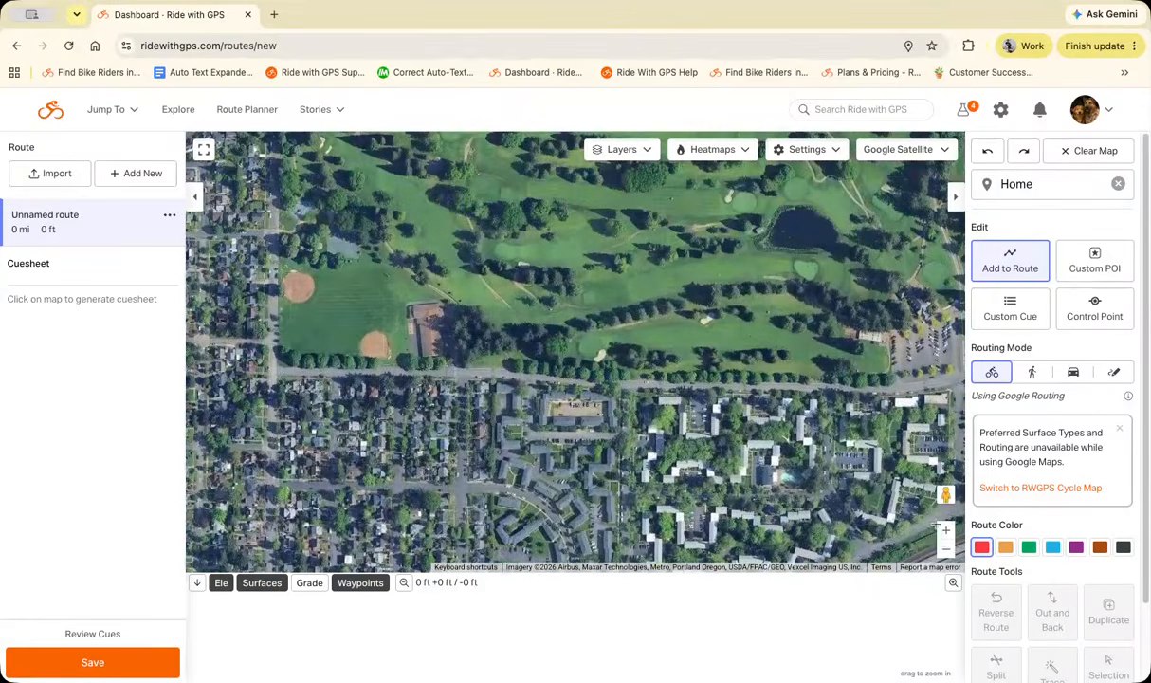
{"action": "left_click", "coordinate": [945, 533]}
{"action": "left_click", "coordinate": [945, 533]}
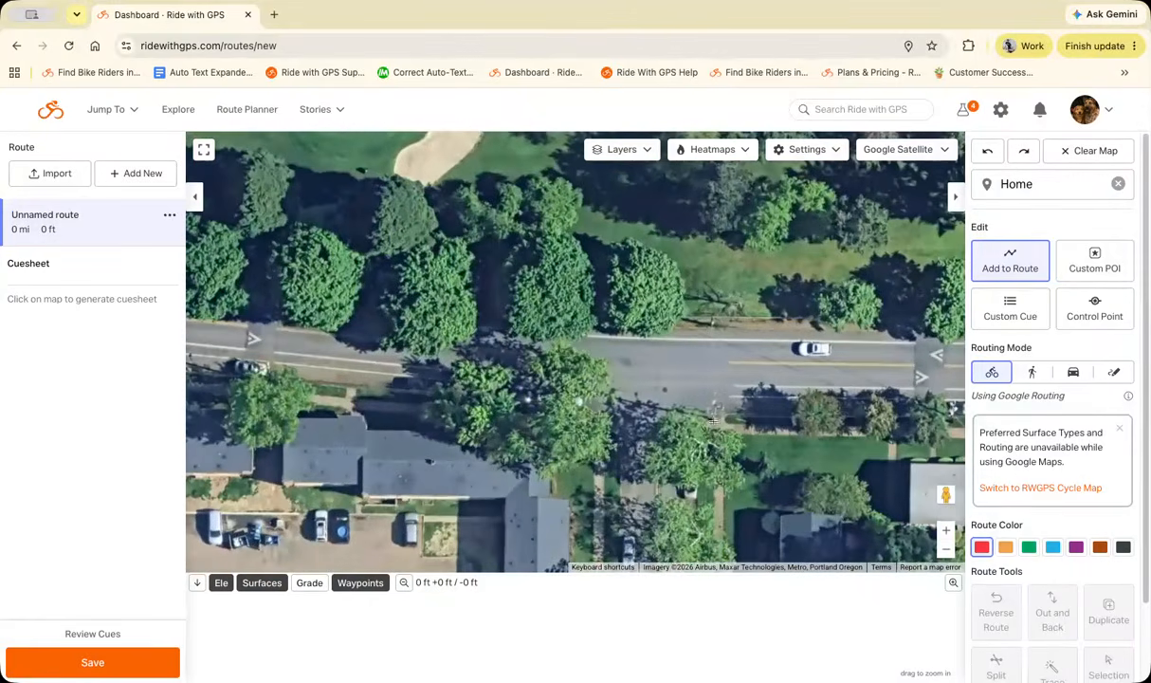
{"action": "left_click_drag", "start_coordinate": [799, 432], "coordinate": [734, 445]}
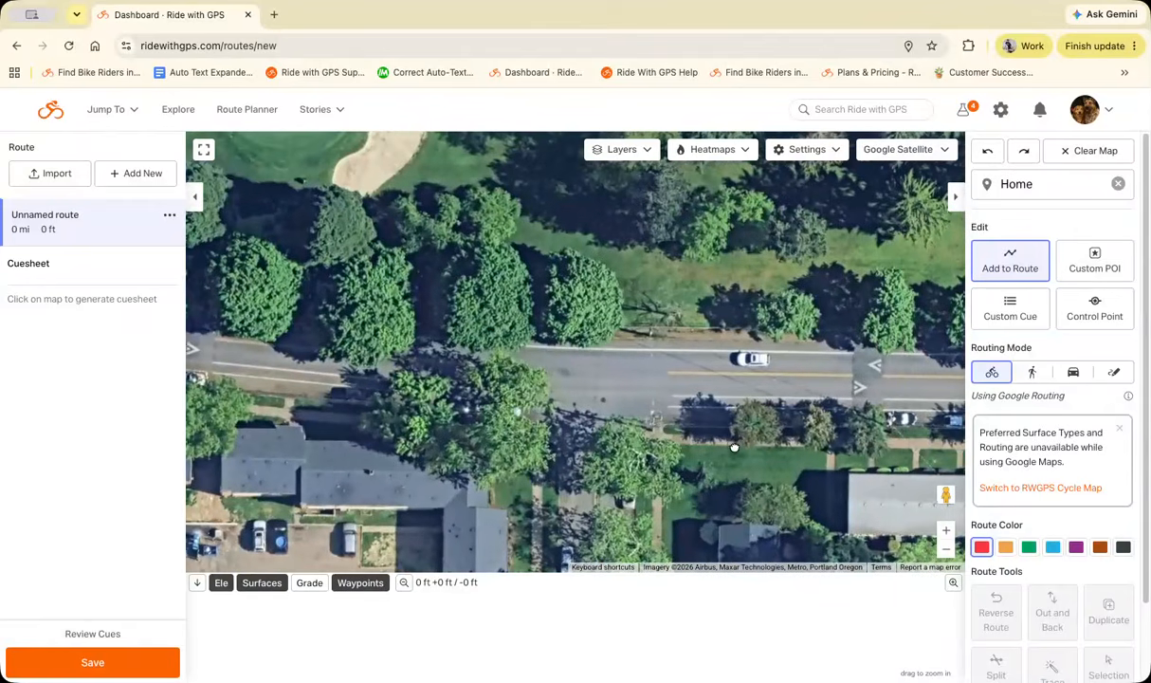
{"action": "left_click", "coordinate": [946, 548]}
{"action": "left_click", "coordinate": [946, 548]}
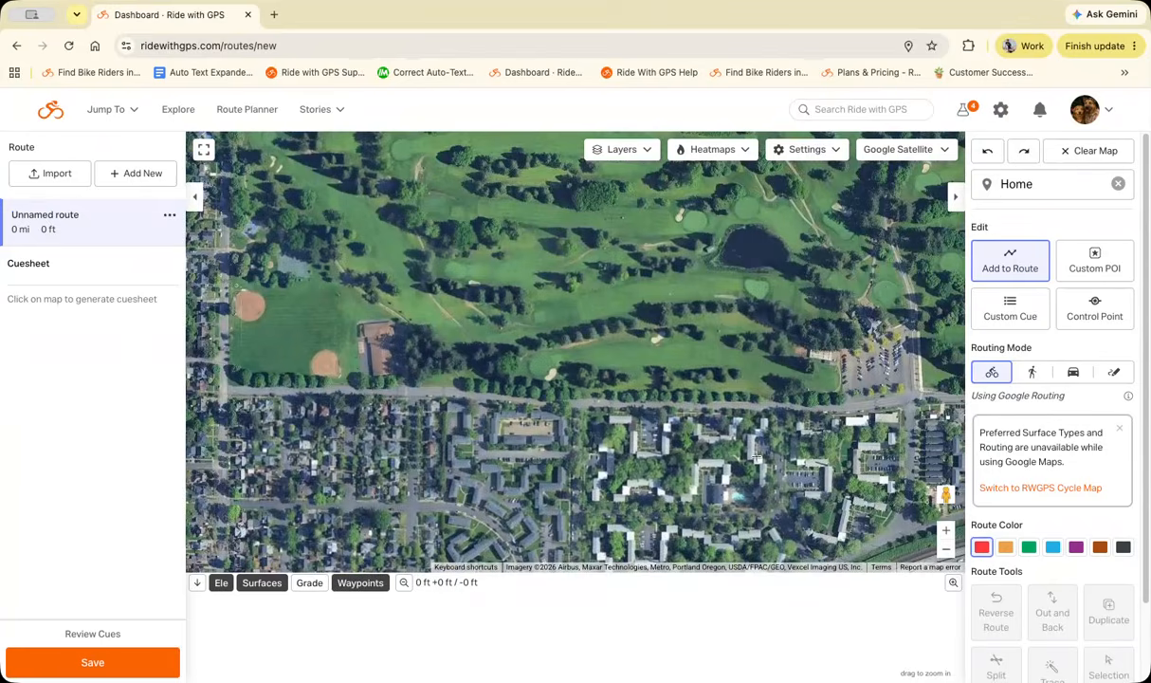
{"action": "scroll", "coordinate": [757, 458], "scroll_direction": "down", "scroll_amount": 3}
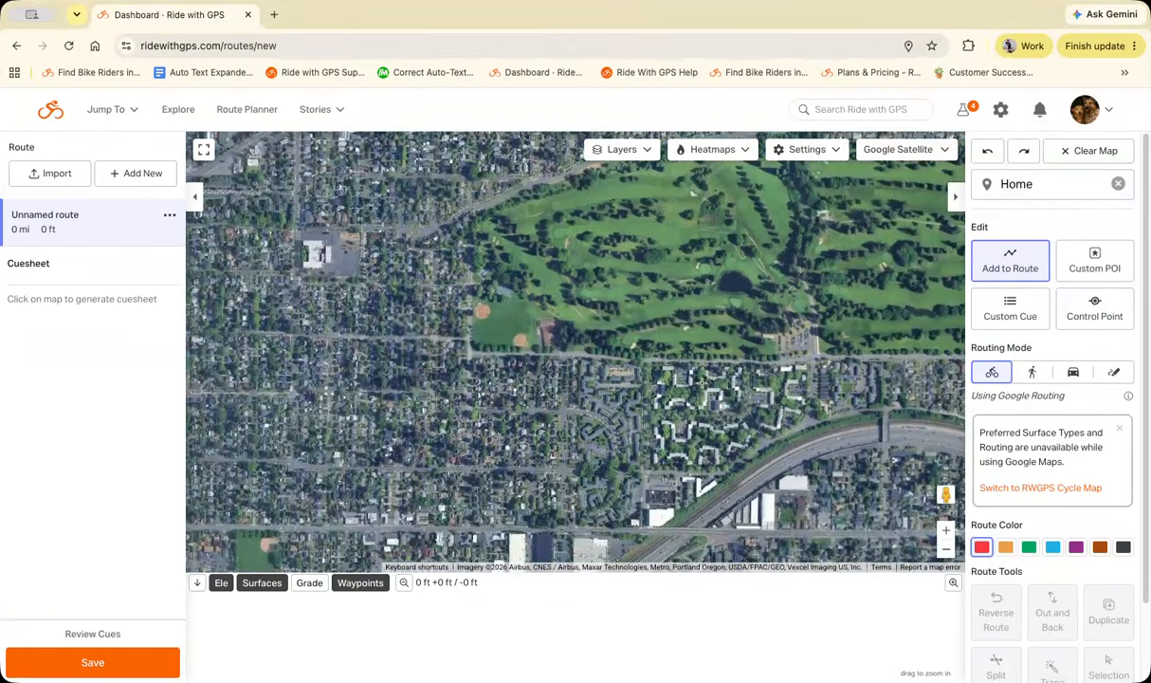
Switch the base map to Google Hybrid around Rose City Golf Course.
{"action": "left_click", "coordinate": [898, 149]}
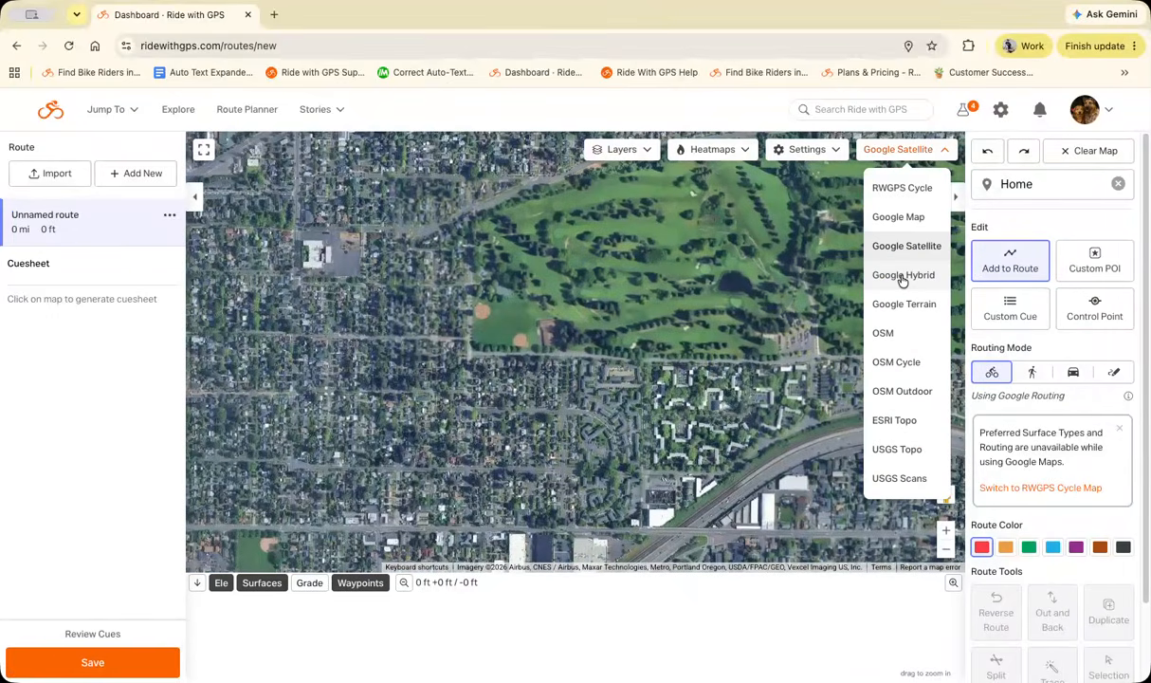
{"action": "left_click", "coordinate": [903, 275]}
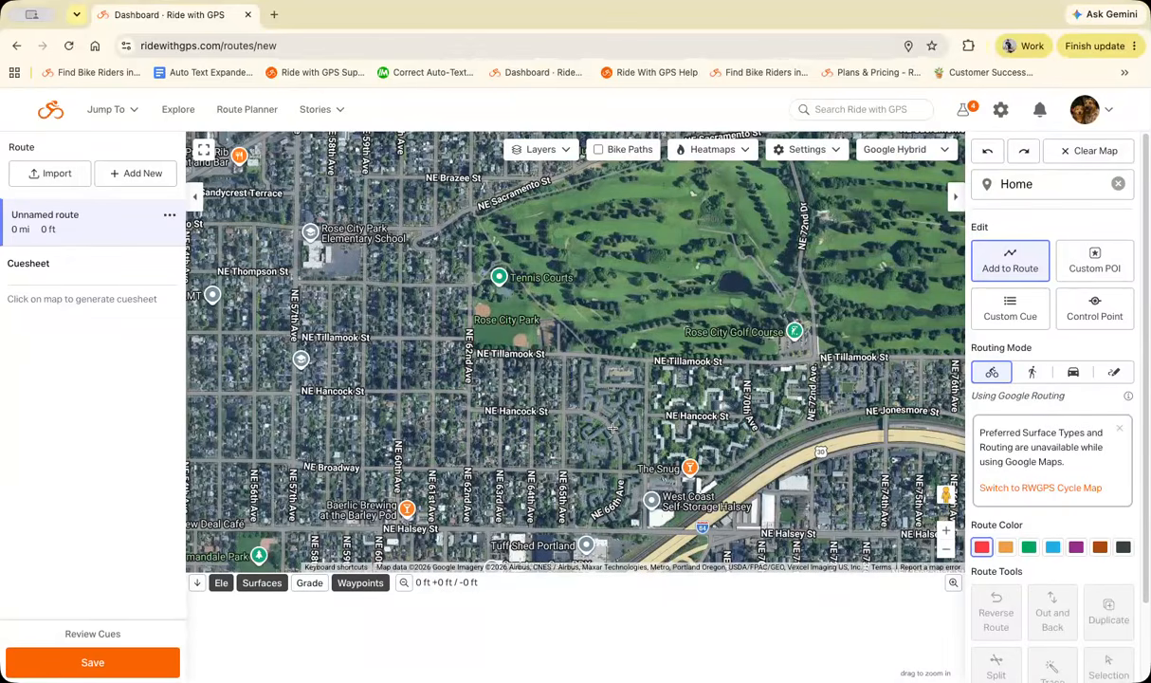
{"action": "left_click_drag", "start_coordinate": [678, 377], "coordinate": [615, 413]}
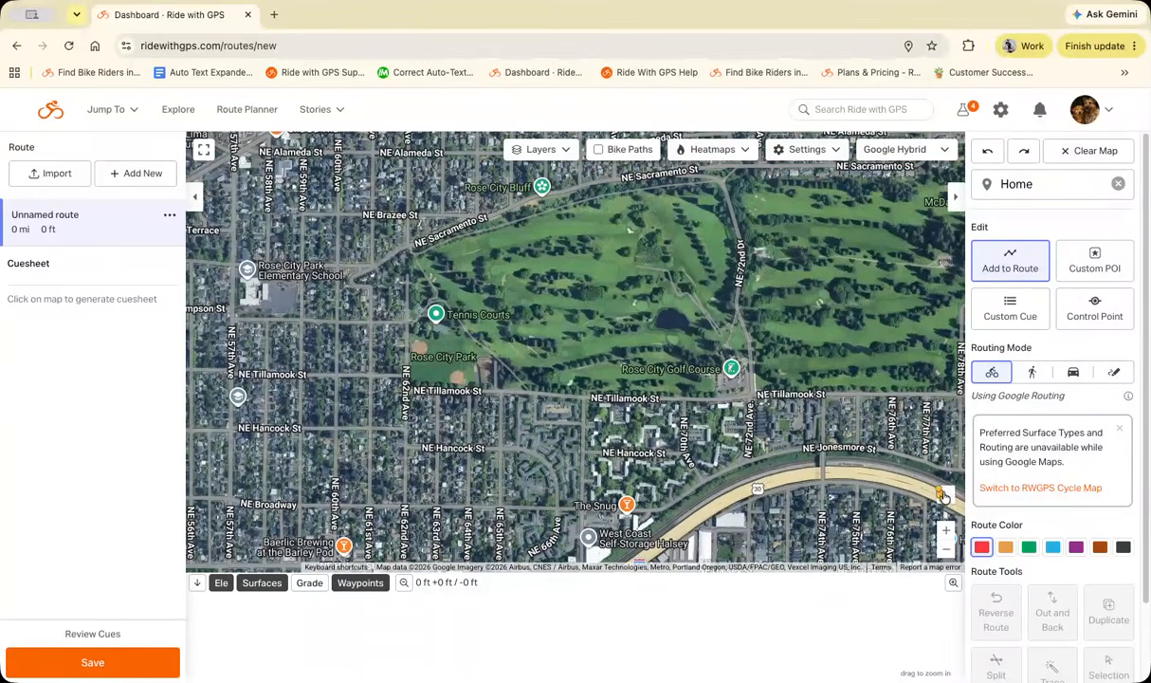
Inspect NE Tillamook Street beside Rose City Golf Course in Street View, moving forward along the road, and return to the map.
{"action": "left_click_drag", "start_coordinate": [942, 496], "coordinate": [643, 401]}
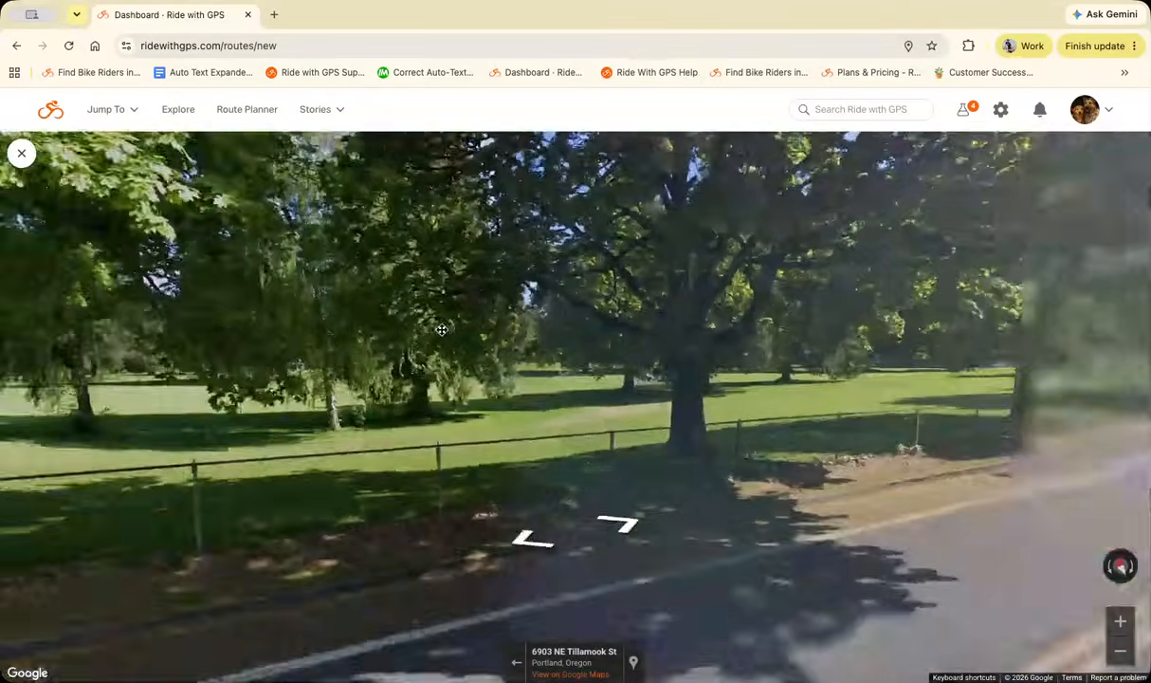
{"action": "left_click_drag", "start_coordinate": [442, 330], "coordinate": [128, 304]}
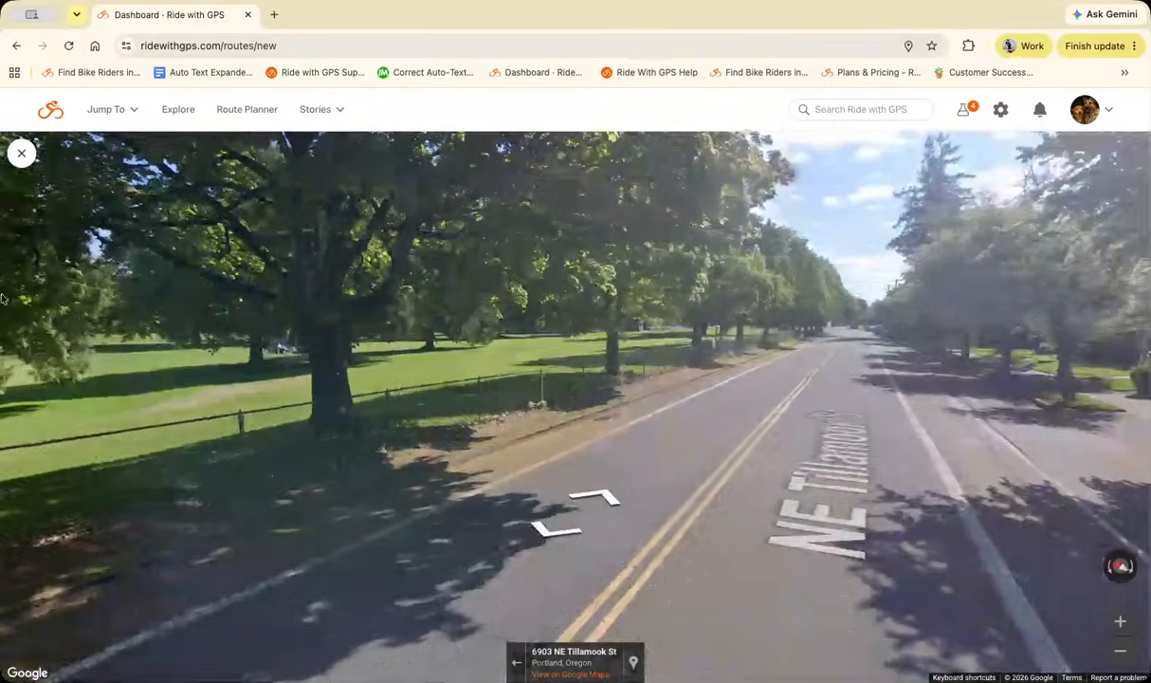
{"action": "left_click_drag", "start_coordinate": [759, 313], "coordinate": [494, 341]}
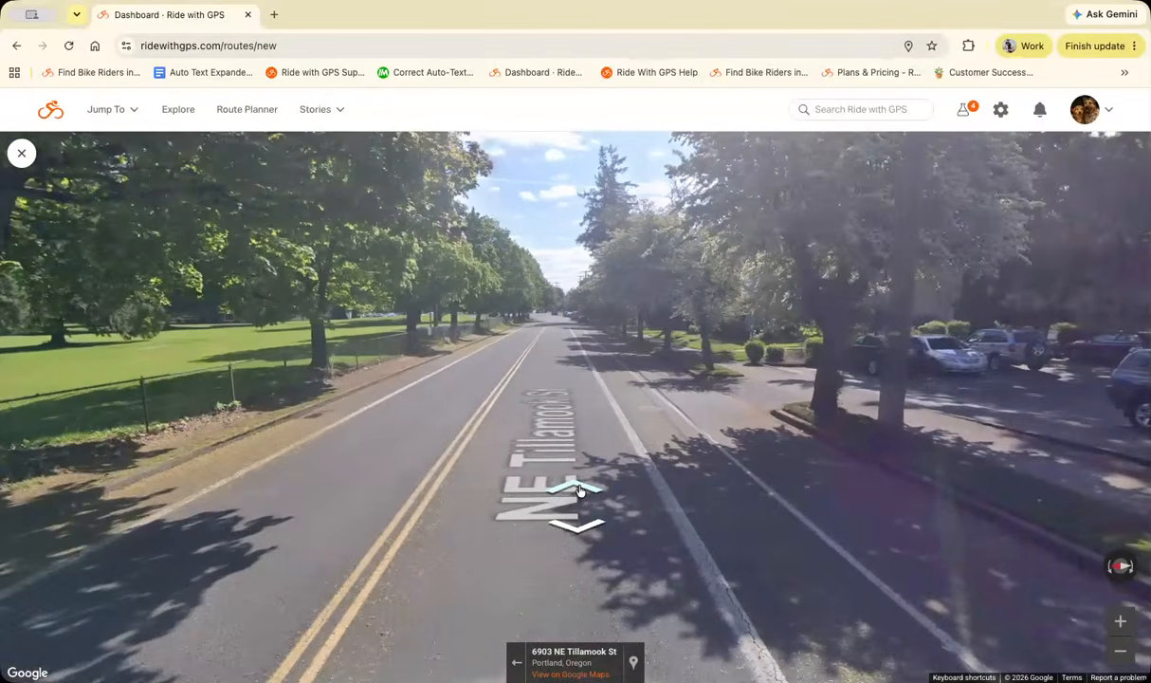
{"action": "left_click", "coordinate": [579, 490]}
{"action": "left_click", "coordinate": [579, 489]}
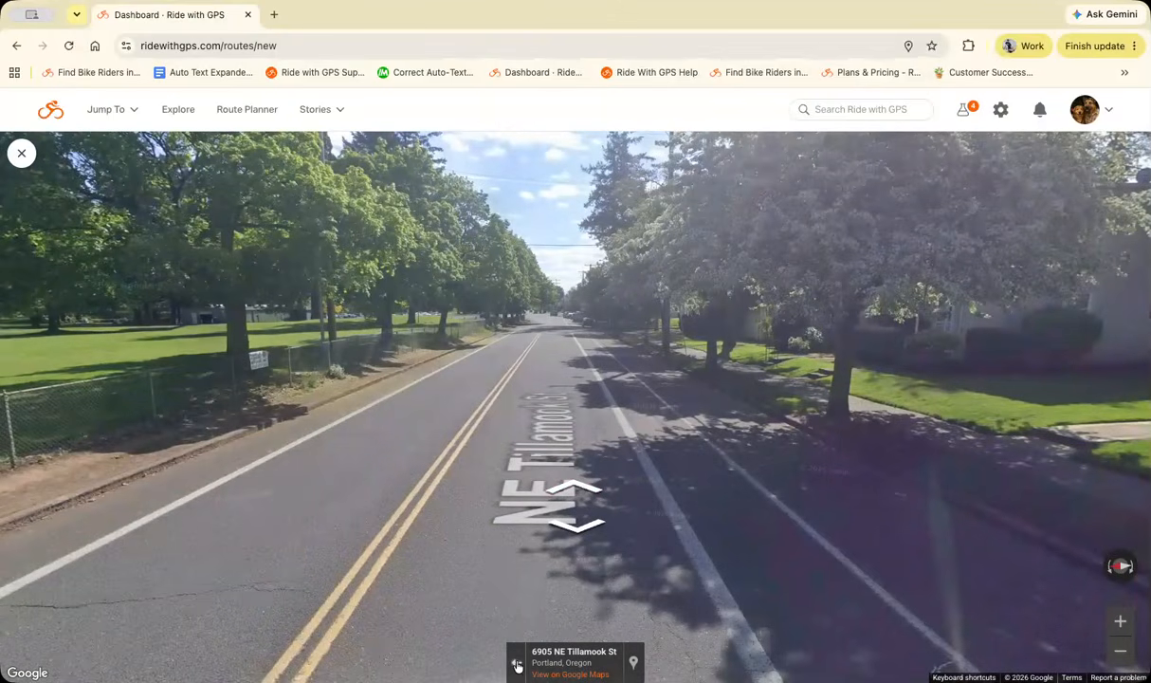
{"action": "left_click", "coordinate": [517, 666]}
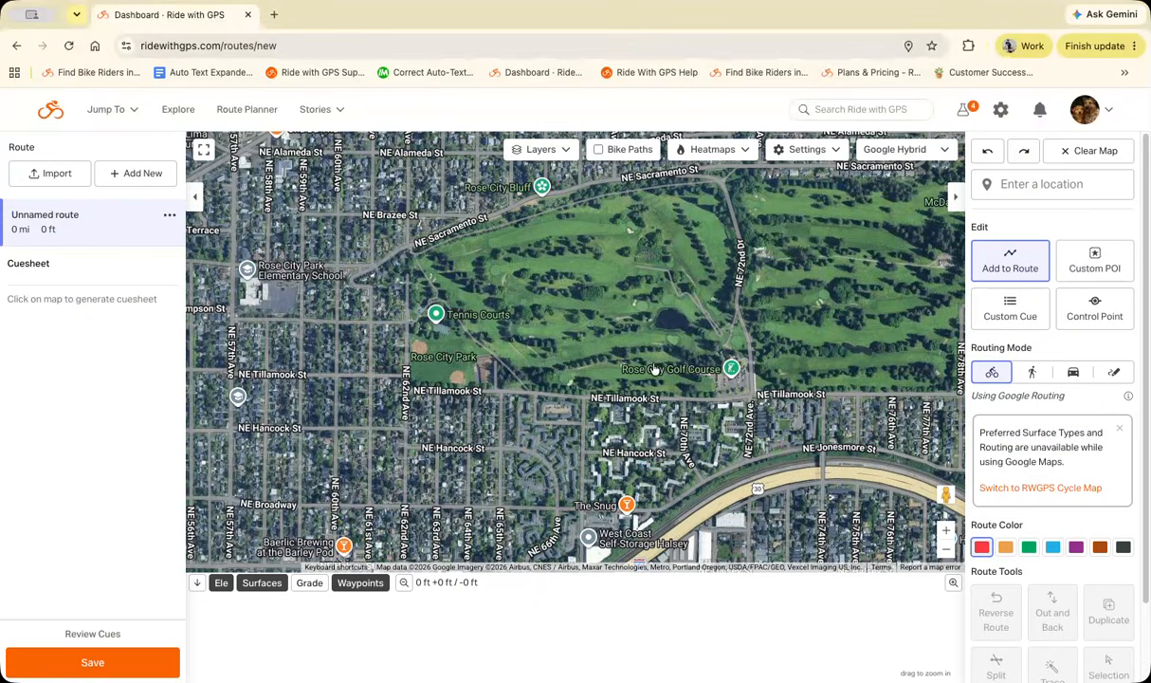
Switch the base map to OSM Cycle and view the cycling network across the wider Portland area.
{"action": "left_click", "coordinate": [932, 150]}
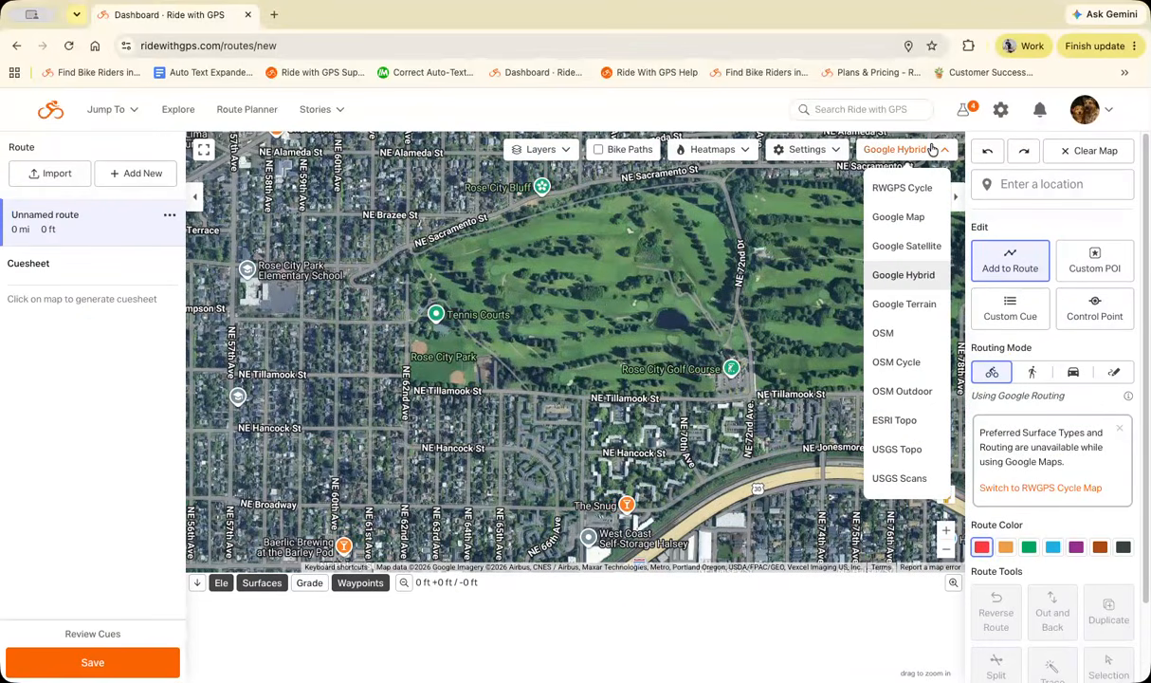
{"action": "left_click", "coordinate": [896, 363]}
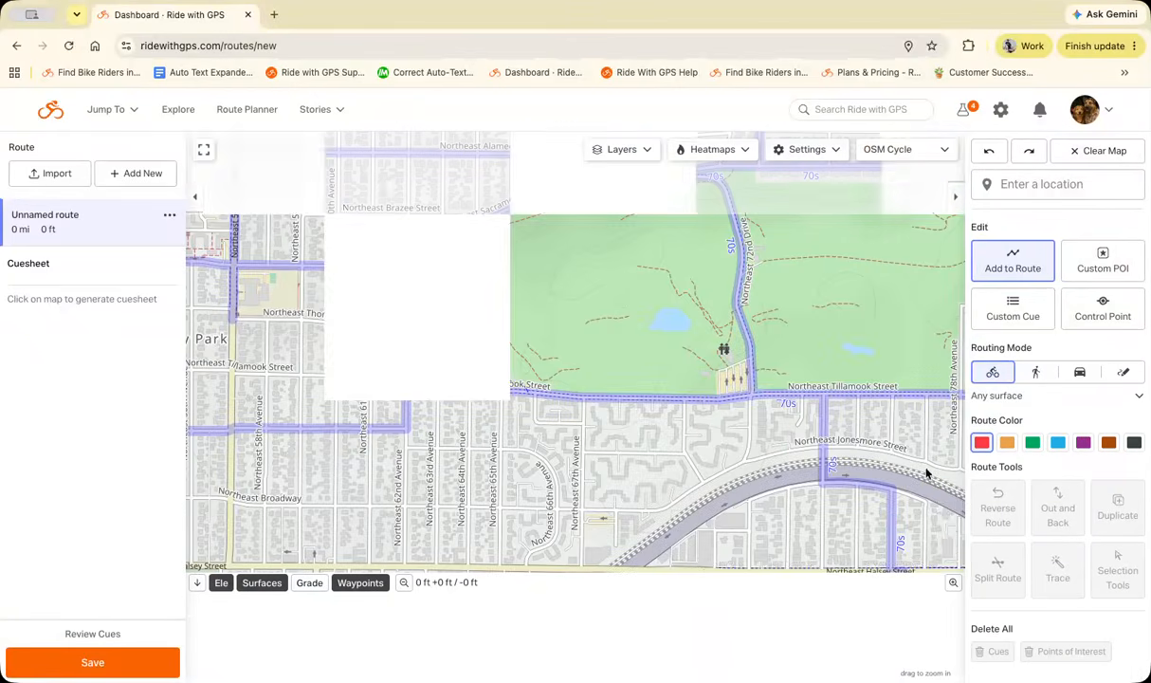
{"action": "left_click", "coordinate": [948, 545]}
{"action": "left_click", "coordinate": [947, 546]}
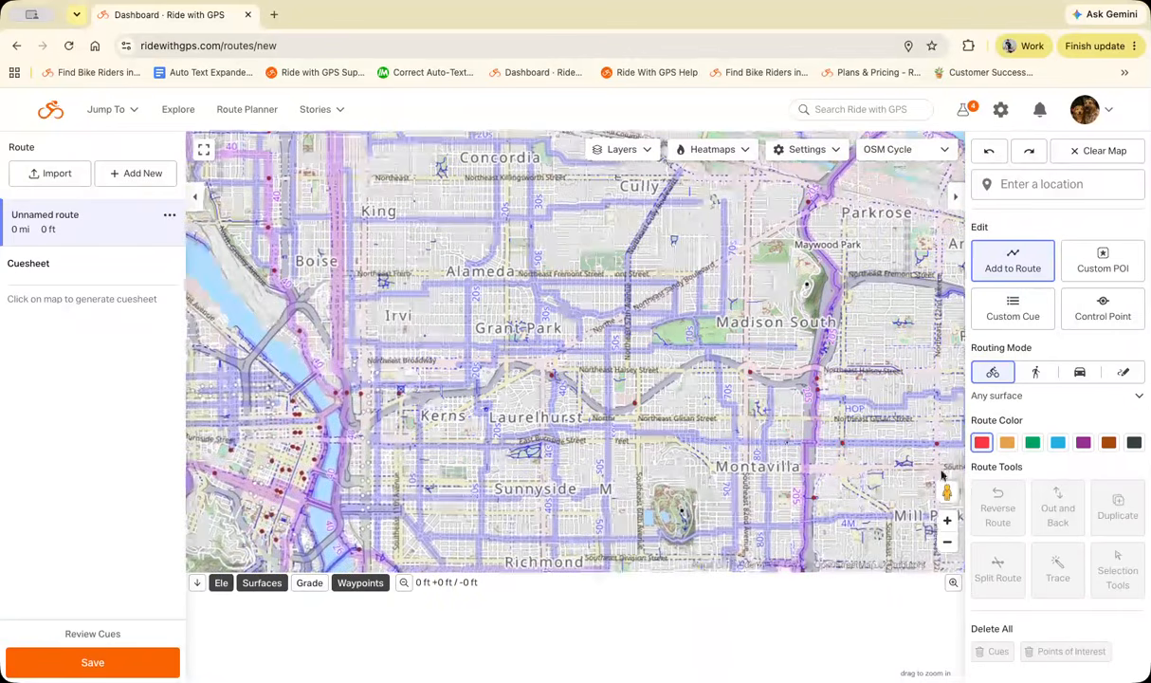
{"action": "left_click", "coordinate": [948, 542]}
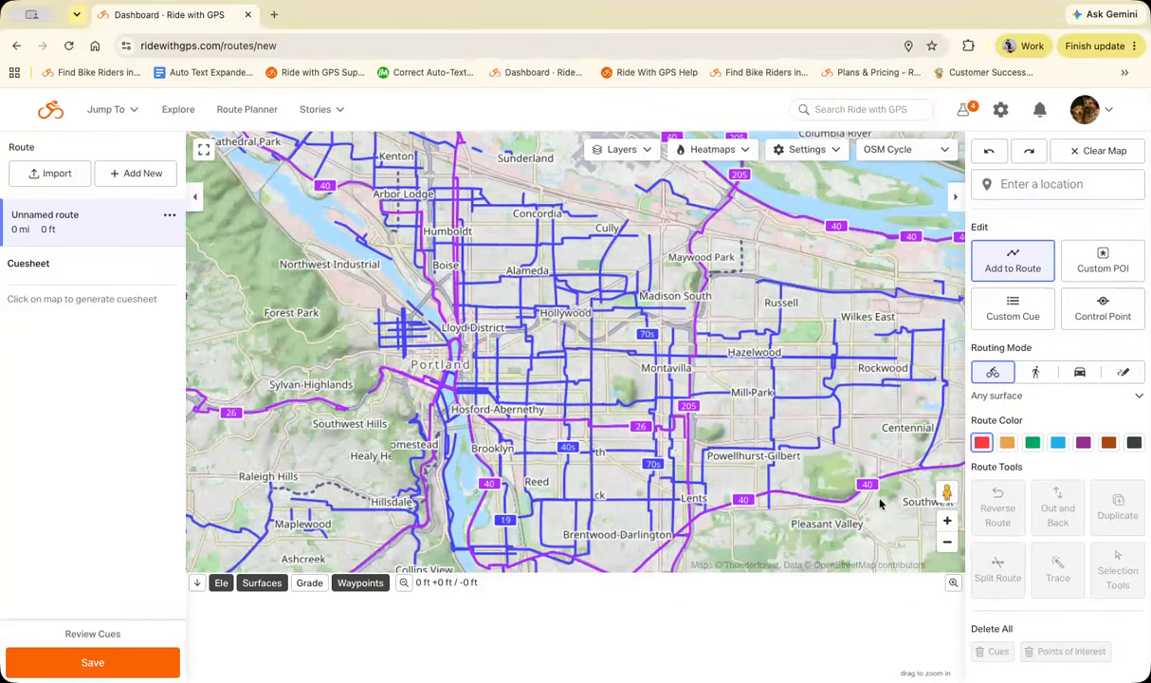
{"action": "left_click", "coordinate": [947, 542]}
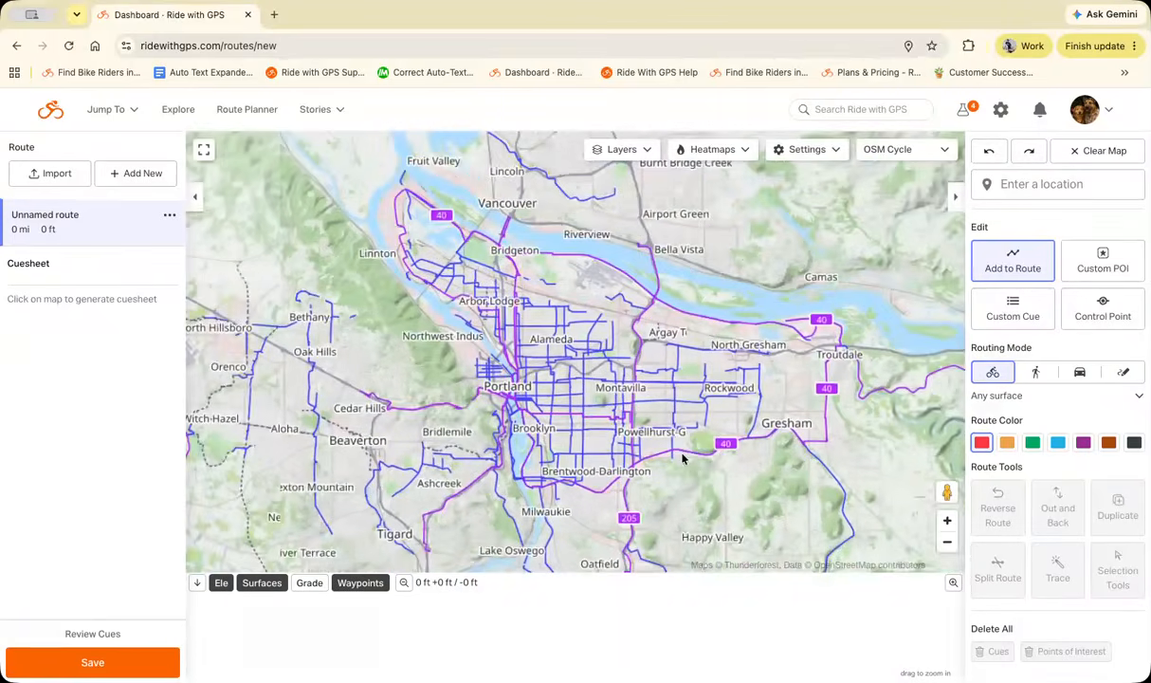
Examine the marked cycle routes south of Portland, following the WV route through the Willamette Valley past Salem and Corvallis.
{"action": "left_click_drag", "start_coordinate": [697, 452], "coordinate": [689, 345]}
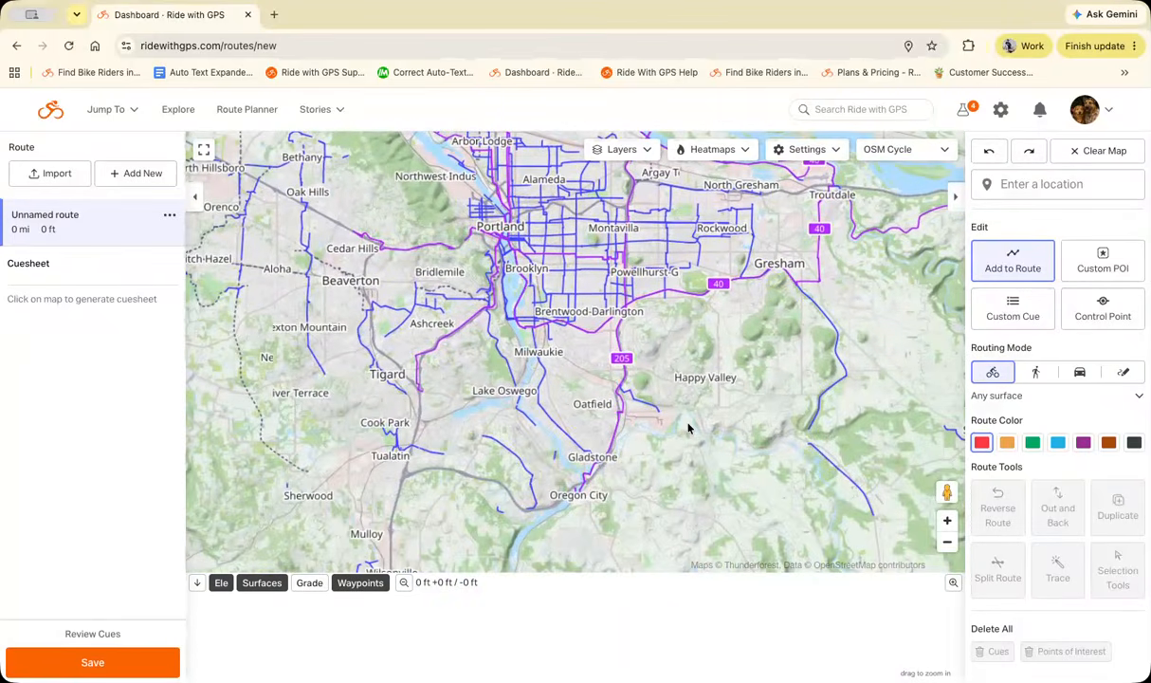
{"action": "left_click_drag", "start_coordinate": [669, 480], "coordinate": [763, 239]}
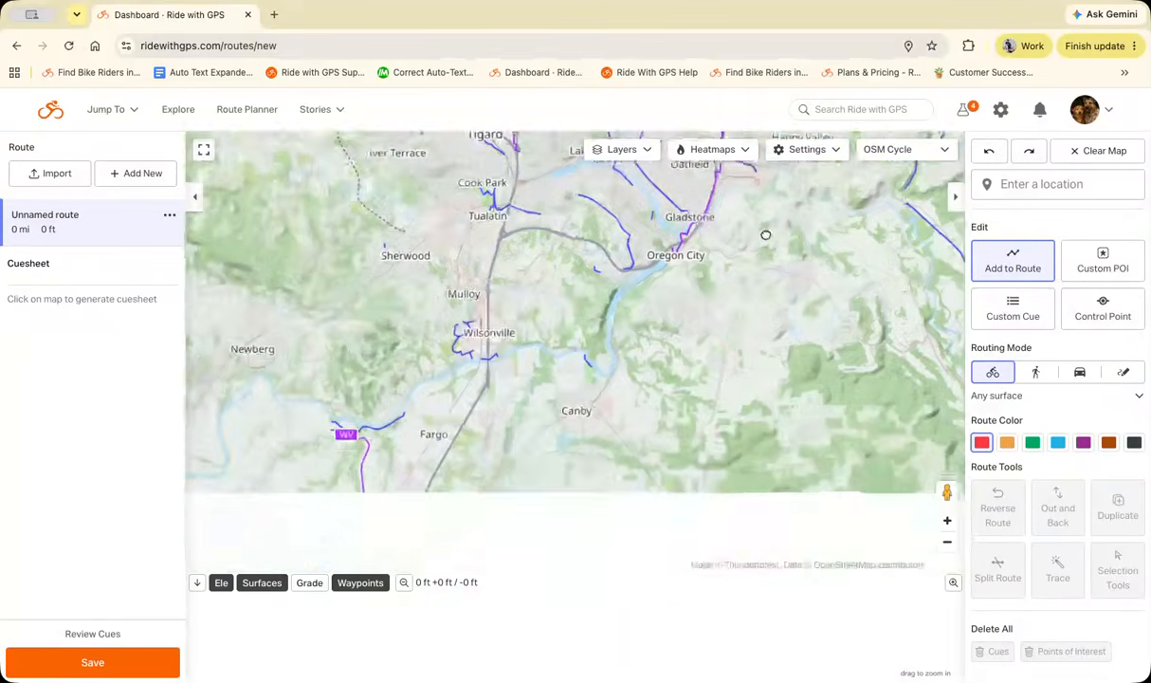
{"action": "left_click_drag", "start_coordinate": [570, 470], "coordinate": [847, 291]}
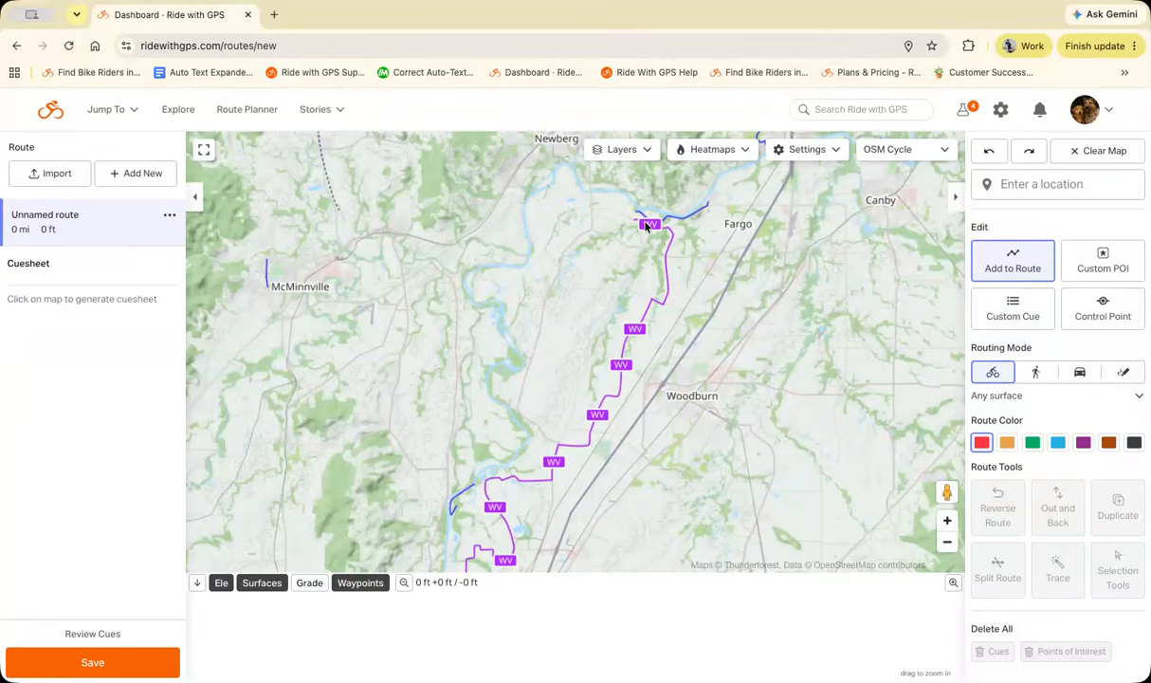
{"action": "left_click", "coordinate": [945, 542]}
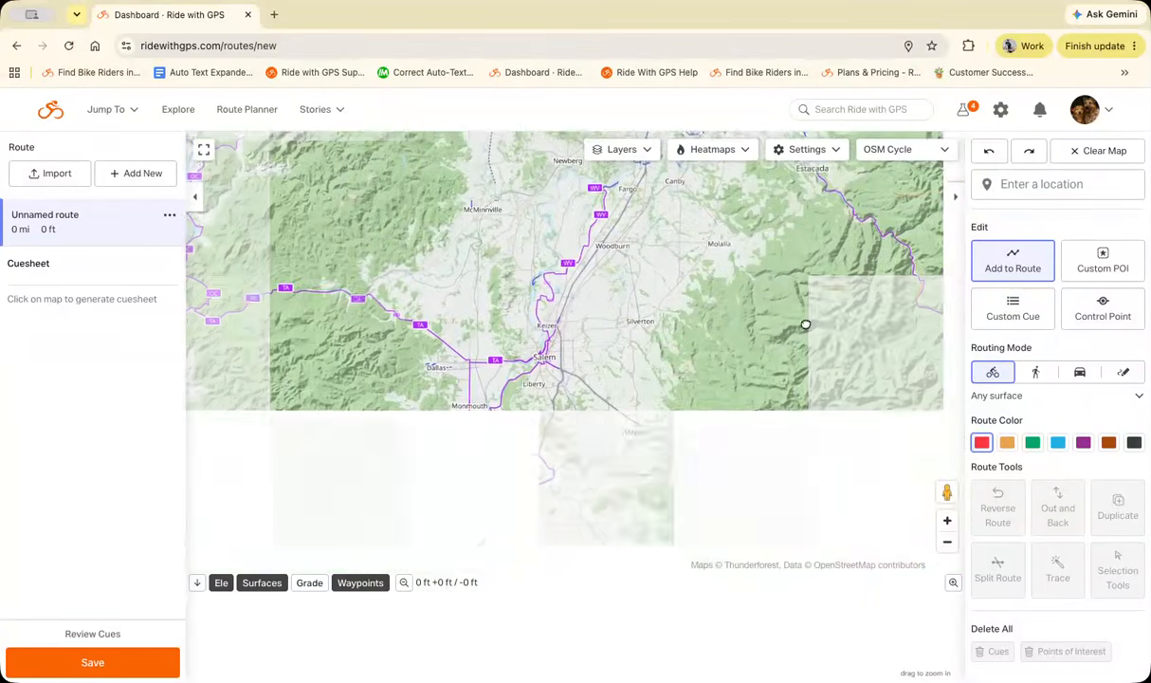
{"action": "left_click_drag", "start_coordinate": [611, 408], "coordinate": [637, 287]}
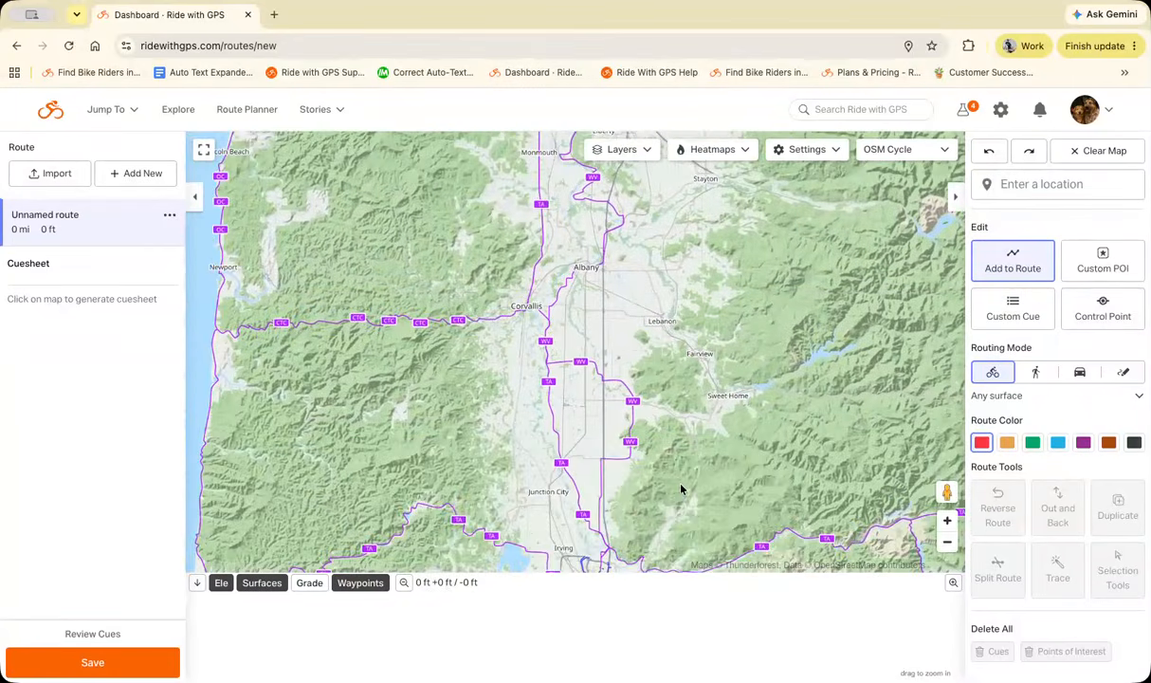
{"action": "left_click_drag", "start_coordinate": [681, 488], "coordinate": [686, 388]}
{"action": "left_click_drag", "start_coordinate": [810, 373], "coordinate": [797, 501]}
{"action": "left_click_drag", "start_coordinate": [758, 355], "coordinate": [779, 606]}
{"action": "left_click_drag", "start_coordinate": [779, 360], "coordinate": [743, 432]}
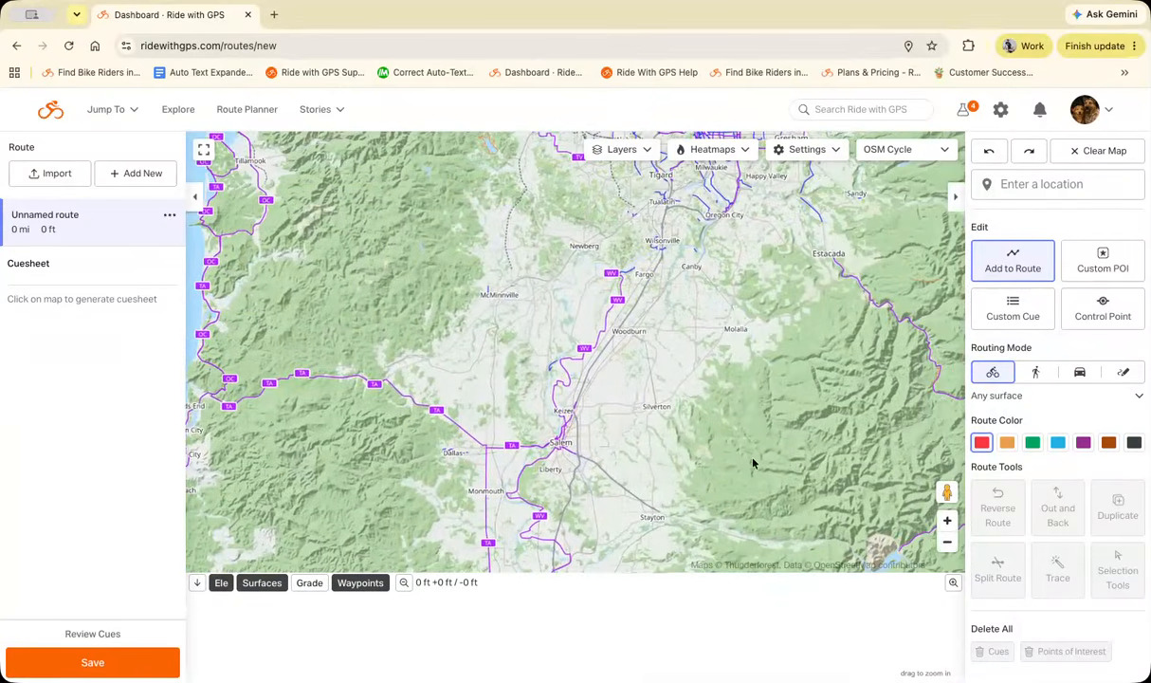
{"action": "double_click", "coordinate": [951, 526]}
{"action": "left_click_drag", "start_coordinate": [795, 341], "coordinate": [730, 541]}
{"action": "left_click_drag", "start_coordinate": [750, 389], "coordinate": [748, 413]}
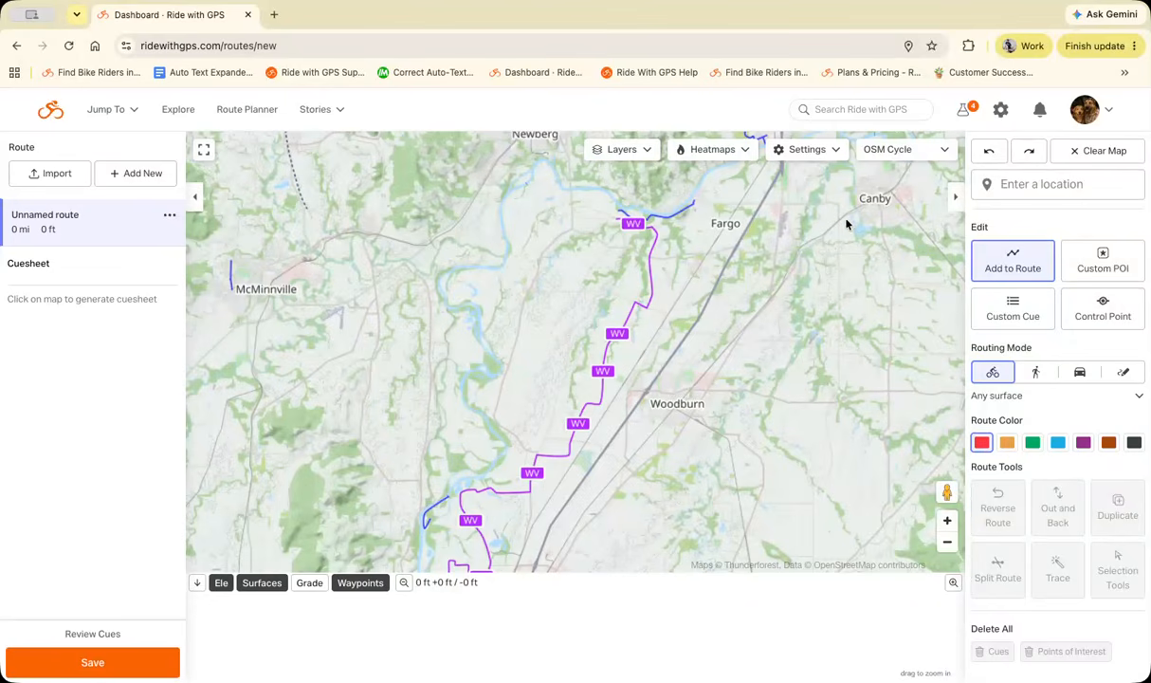
Switch the base map to ESRI Topo and inspect the contours of the Tualatin Mountains northwest of Portland up close.
{"action": "left_click", "coordinate": [914, 156]}
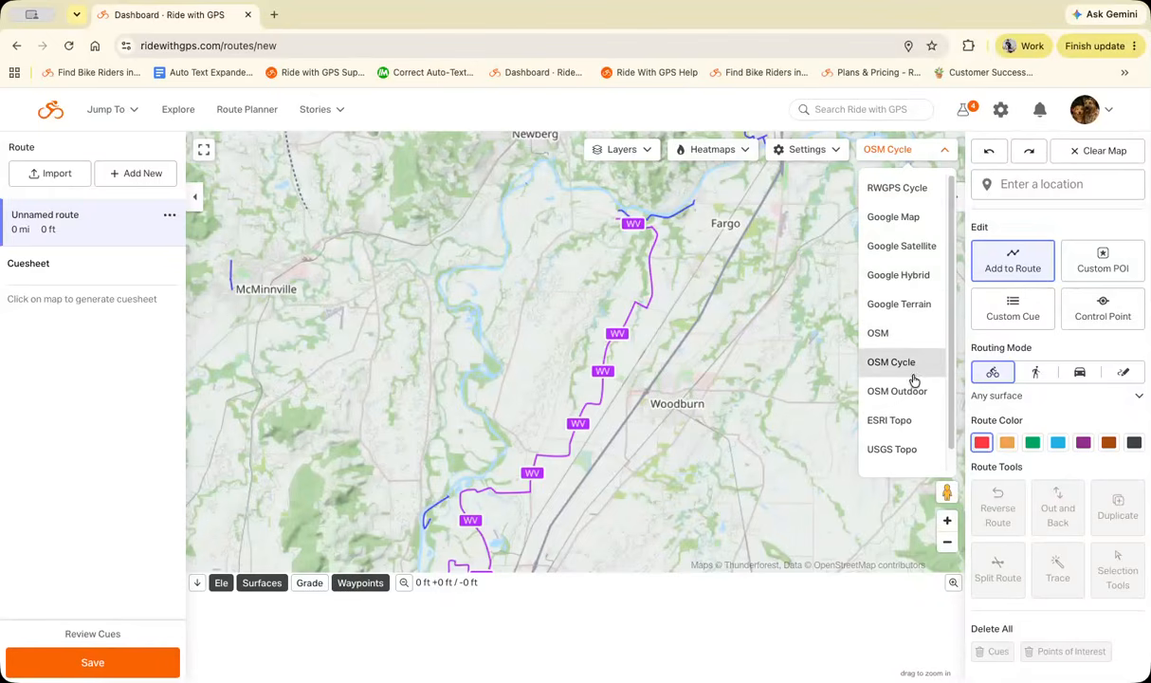
{"action": "left_click", "coordinate": [896, 420]}
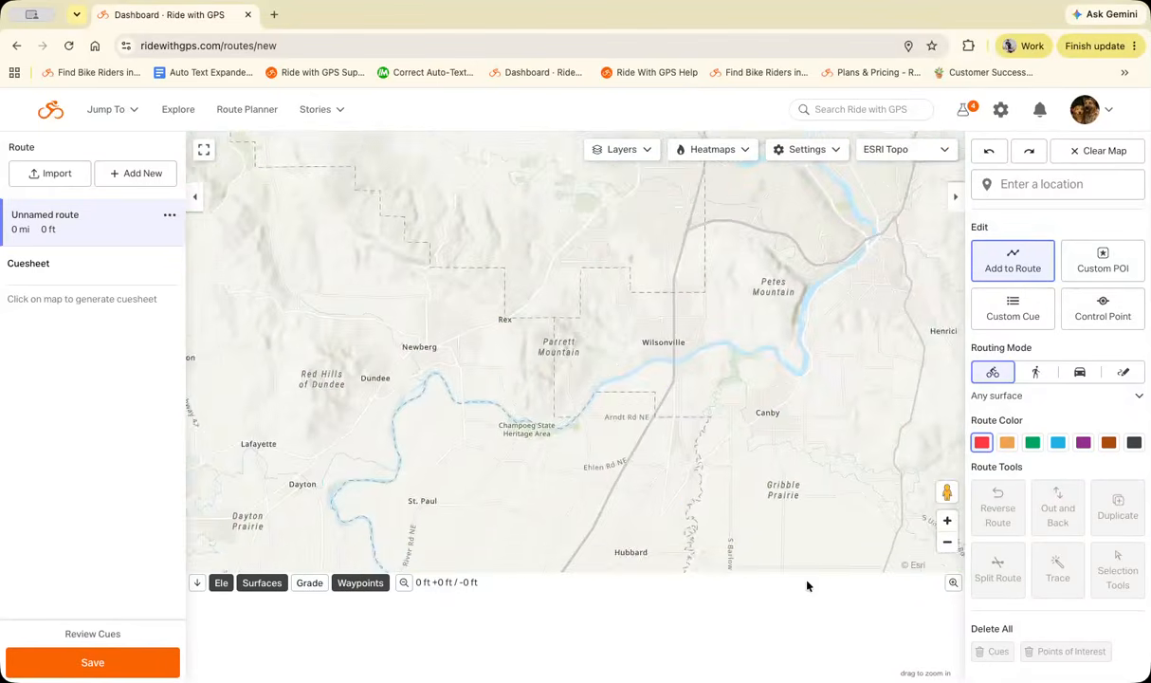
{"action": "left_click_drag", "start_coordinate": [778, 275], "coordinate": [865, 500]}
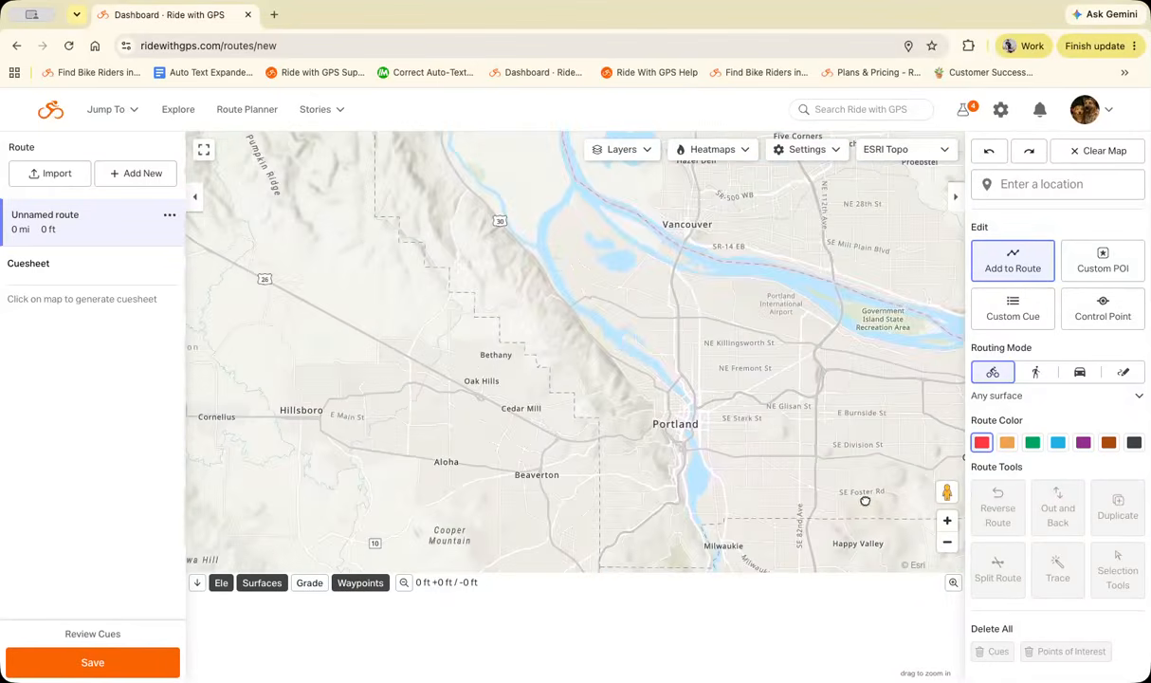
{"action": "left_click", "coordinate": [947, 521]}
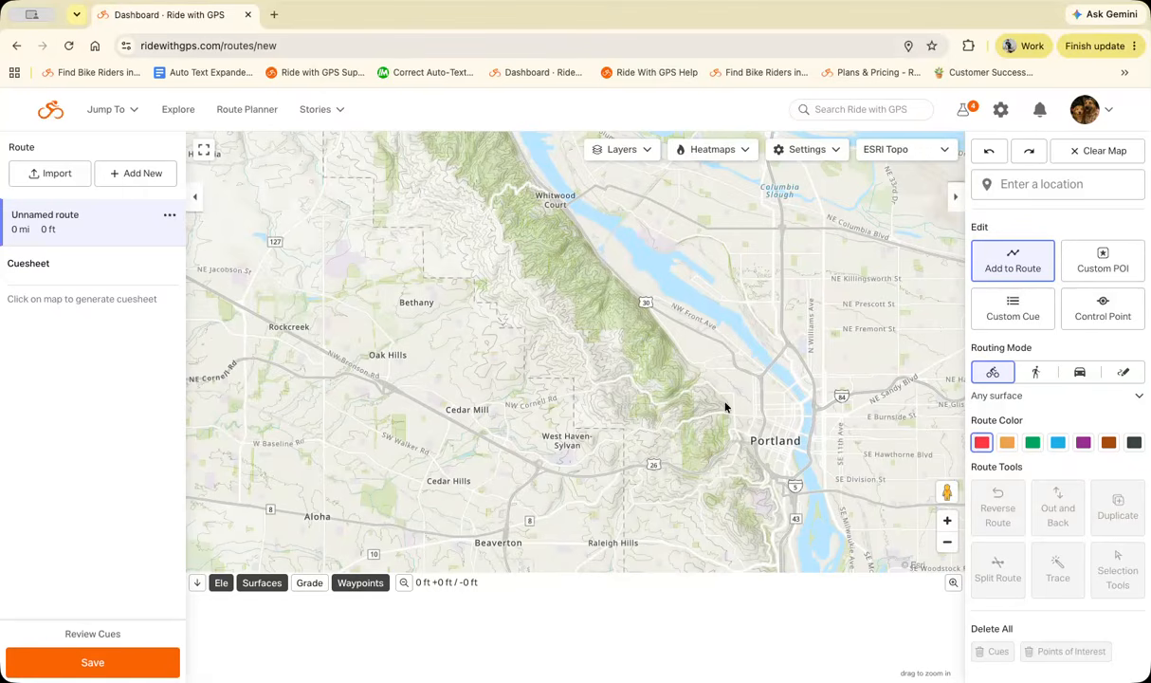
{"action": "left_click", "coordinate": [949, 523]}
{"action": "left_click_drag", "start_coordinate": [786, 360], "coordinate": [717, 455]}
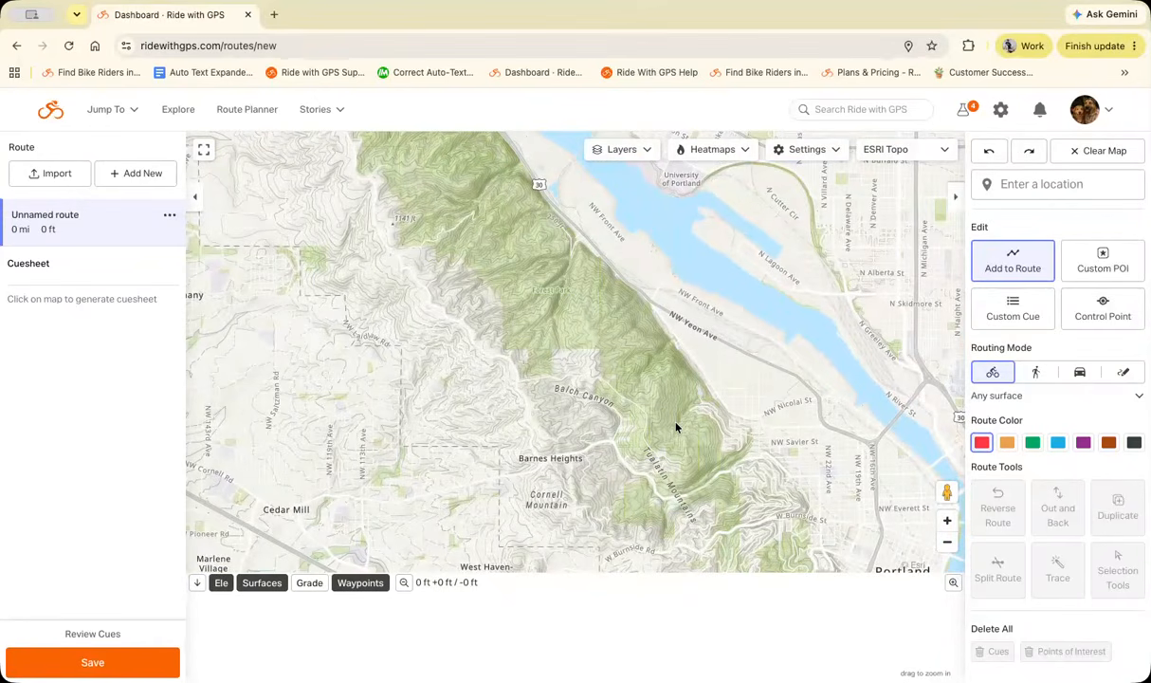
{"action": "left_click_drag", "start_coordinate": [688, 437], "coordinate": [703, 405]}
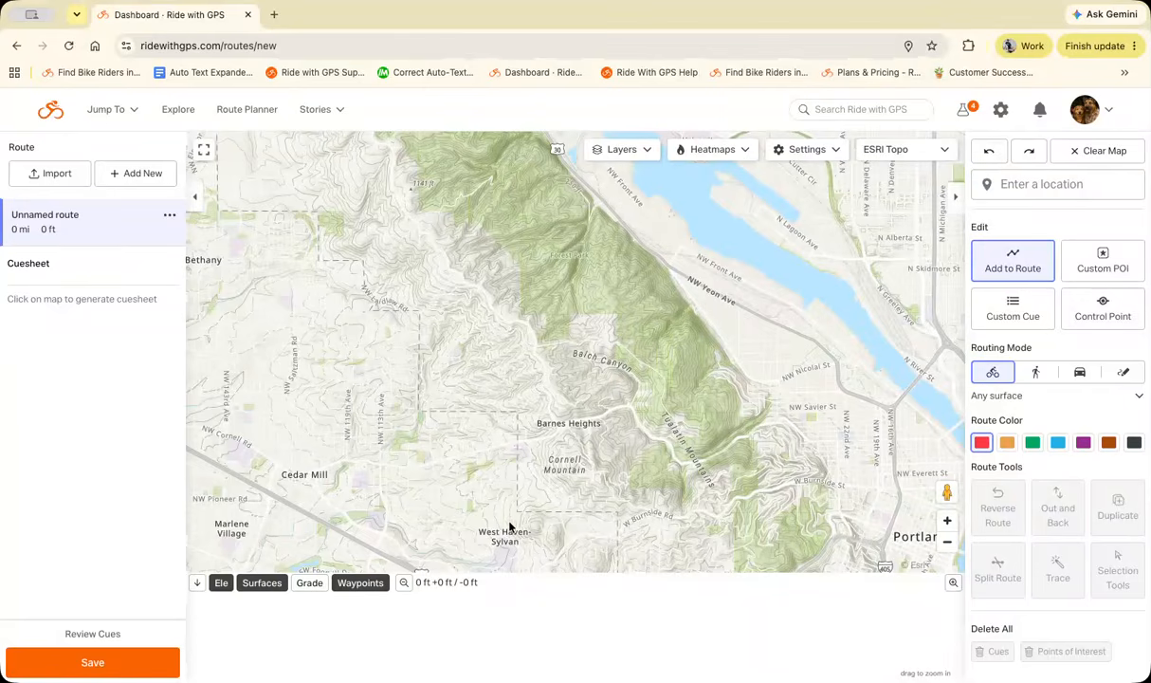
Switch the base map back to RWGPS Cycle over Portland.
{"action": "left_click", "coordinate": [893, 148]}
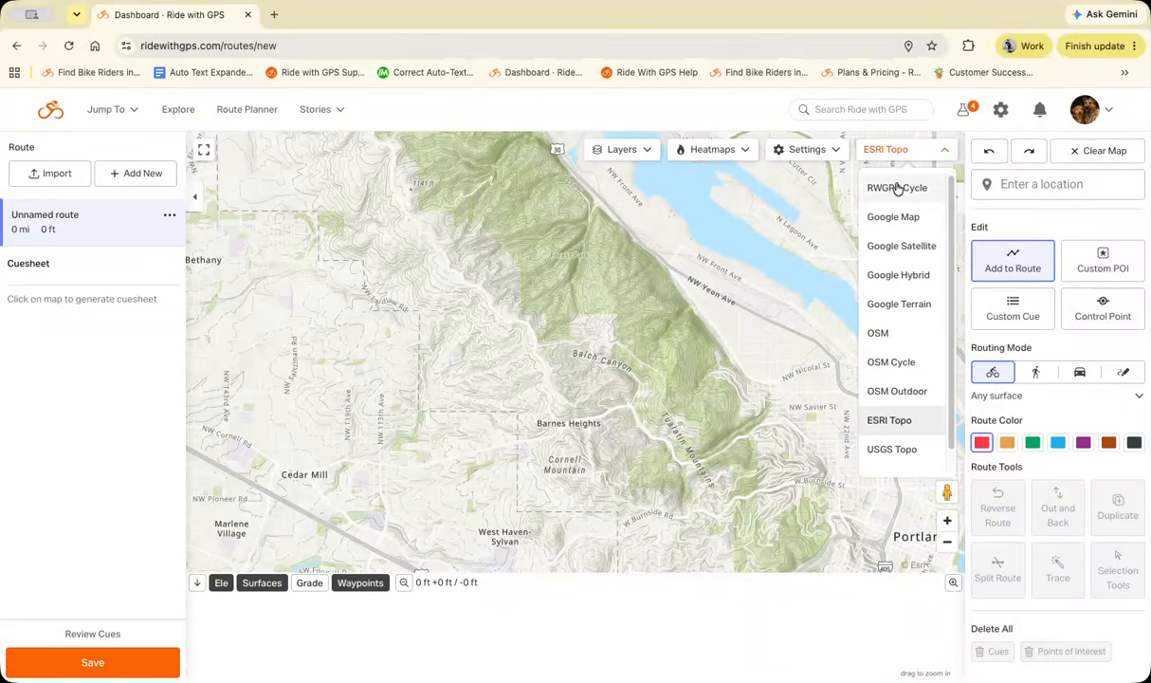
{"action": "left_click", "coordinate": [897, 187]}
{"action": "left_click_drag", "start_coordinate": [785, 410], "coordinate": [530, 344]}
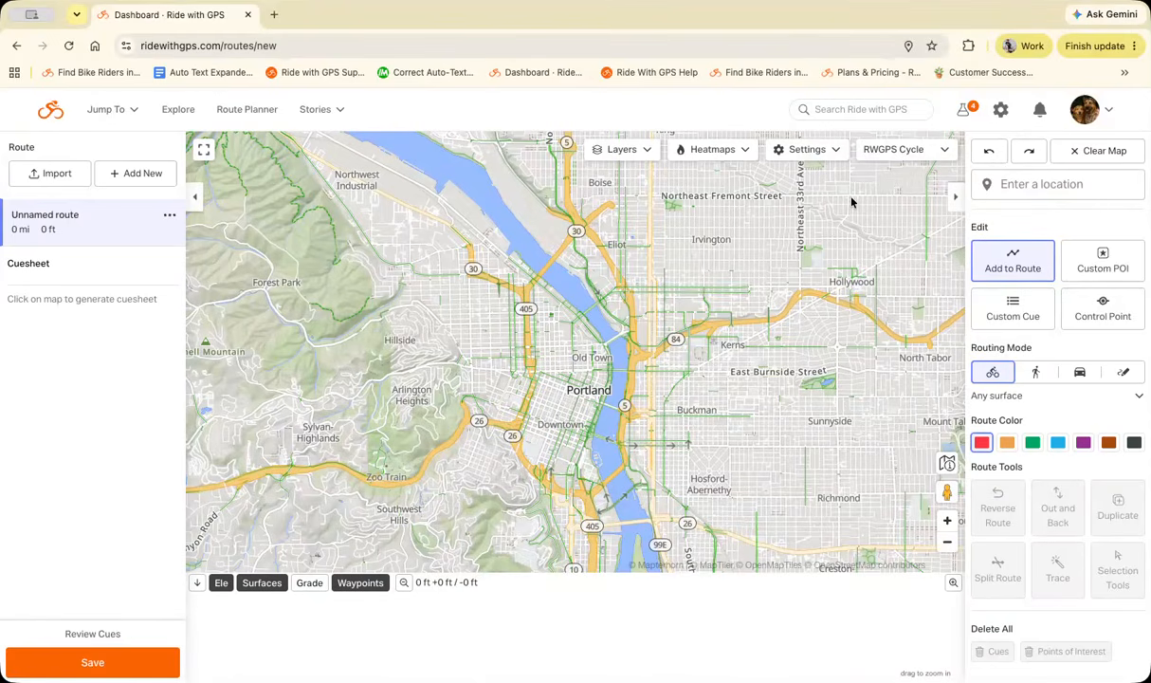
{"action": "left_click_drag", "start_coordinate": [848, 347], "coordinate": [689, 336]}
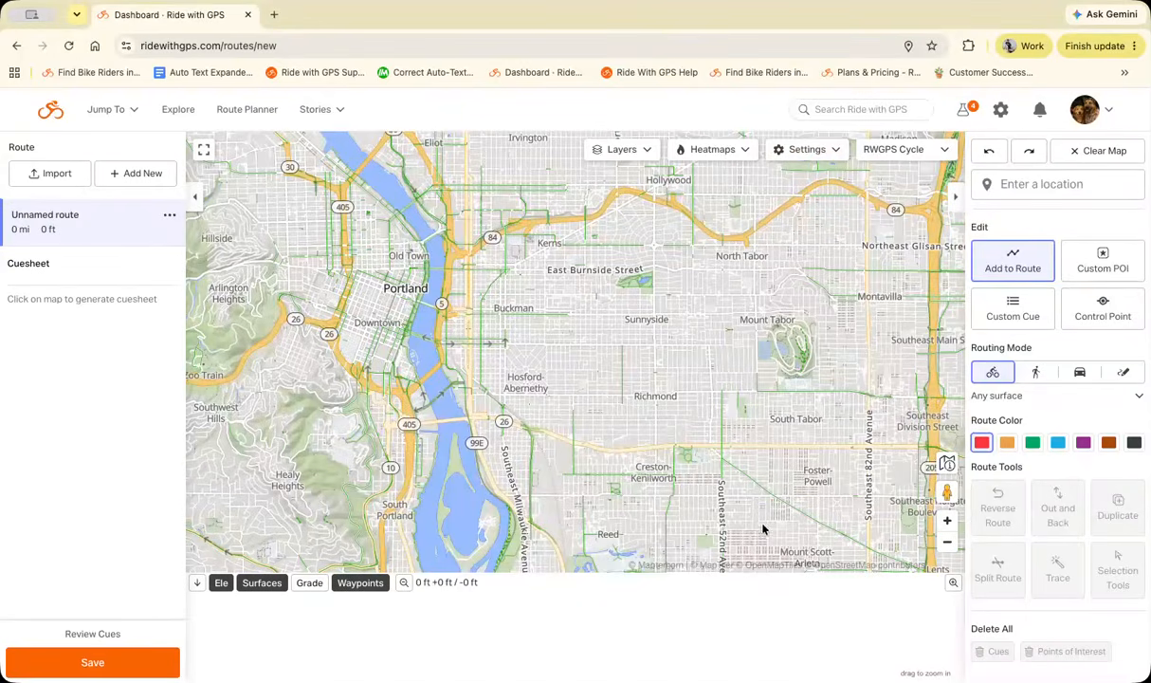
Plot a cycling route of about 8.8 mi from just north of Lewelling to Rocky Butte.
{"action": "left_click_drag", "start_coordinate": [763, 528], "coordinate": [703, 339]}
{"action": "left_click", "coordinate": [603, 490]}
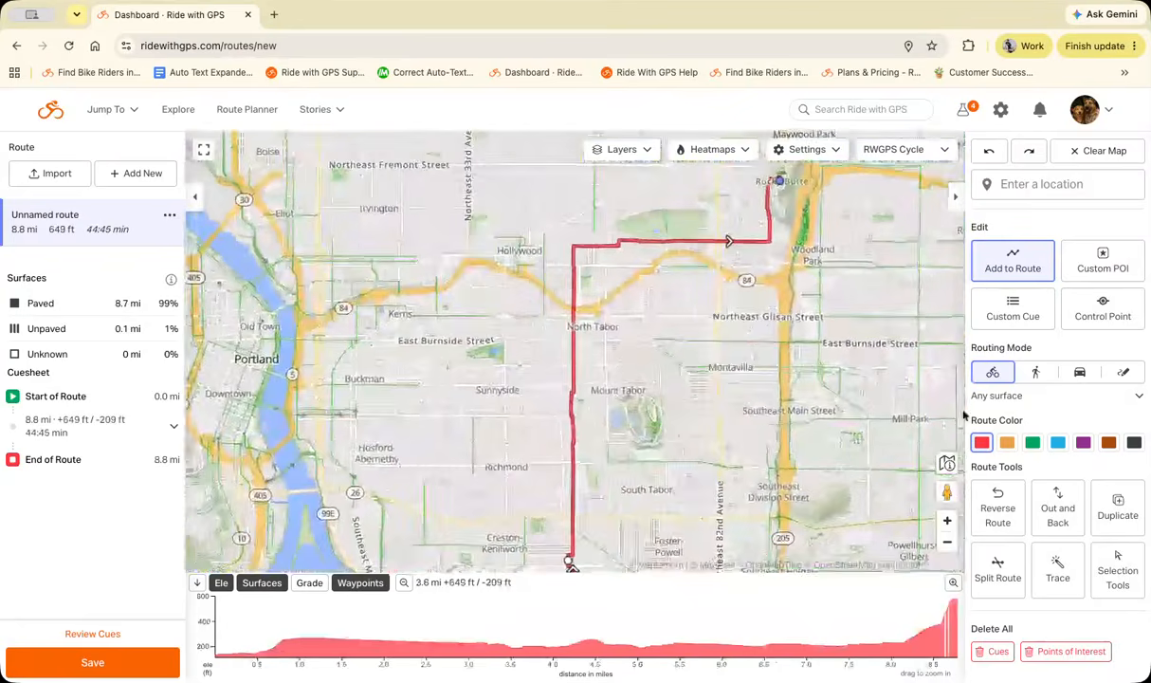
{"action": "left_click", "coordinate": [945, 542]}
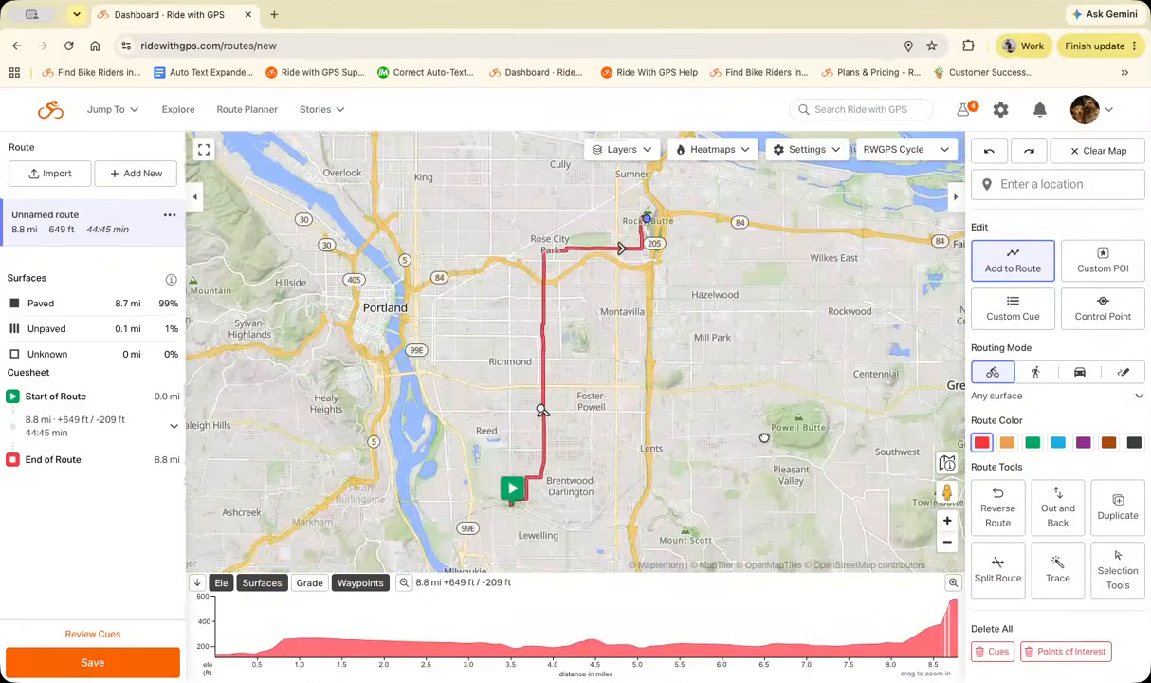
Show cue icons on the map and view the details of the right-turn cue onto Northeast Tillamook Street.
{"action": "left_click", "coordinate": [815, 151]}
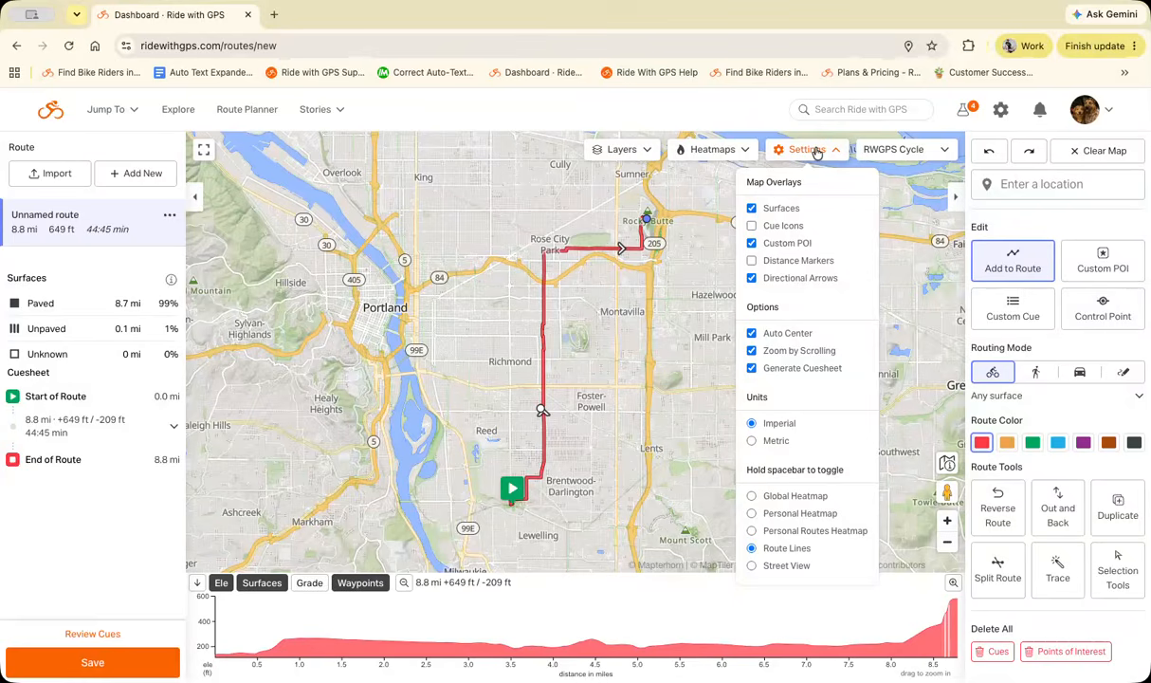
{"action": "left_click", "coordinate": [753, 226]}
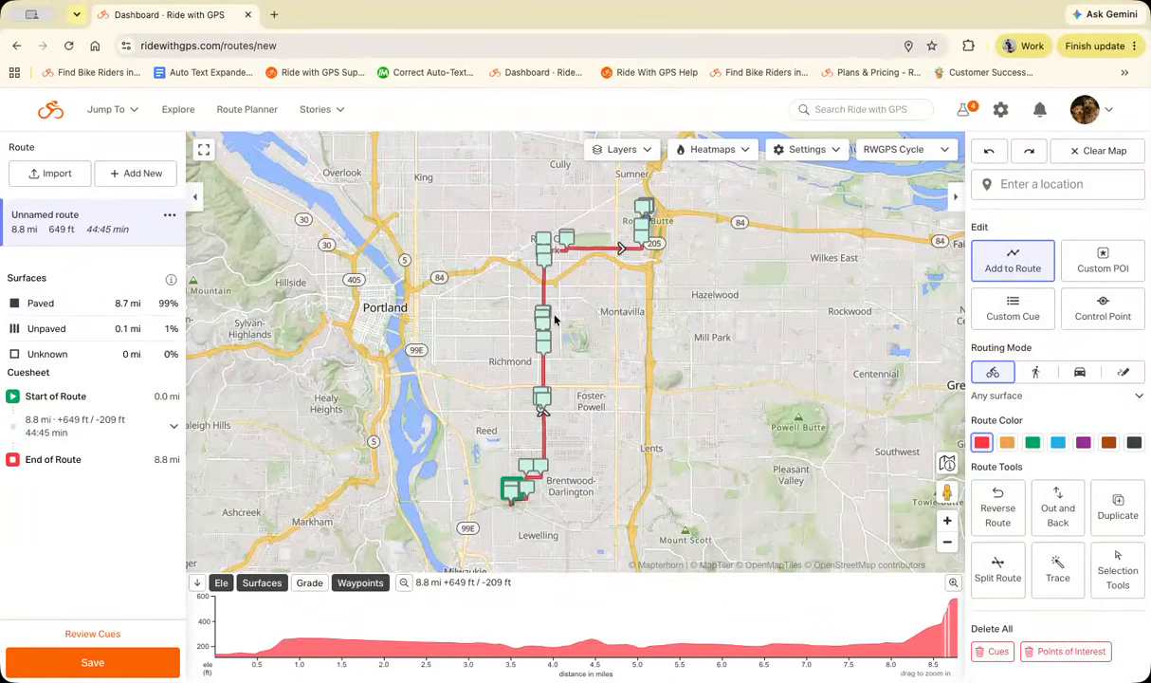
{"action": "left_click", "coordinate": [544, 245]}
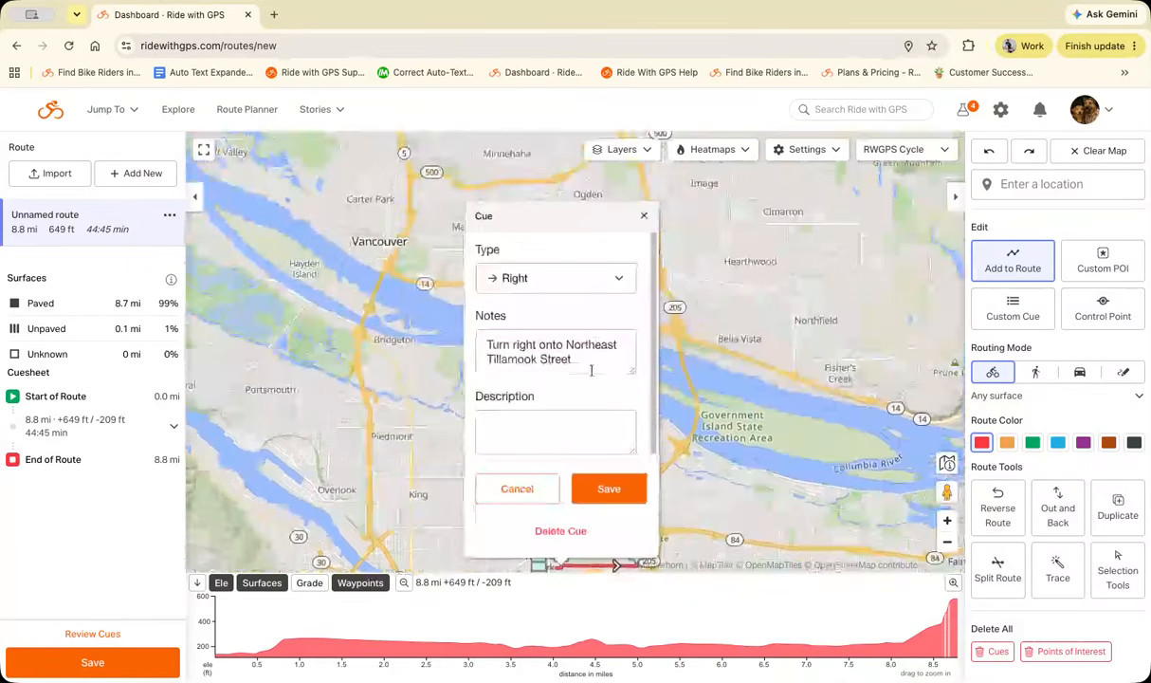
{"action": "left_click", "coordinate": [644, 216]}
{"action": "left_click_drag", "start_coordinate": [728, 262], "coordinate": [759, 199]}
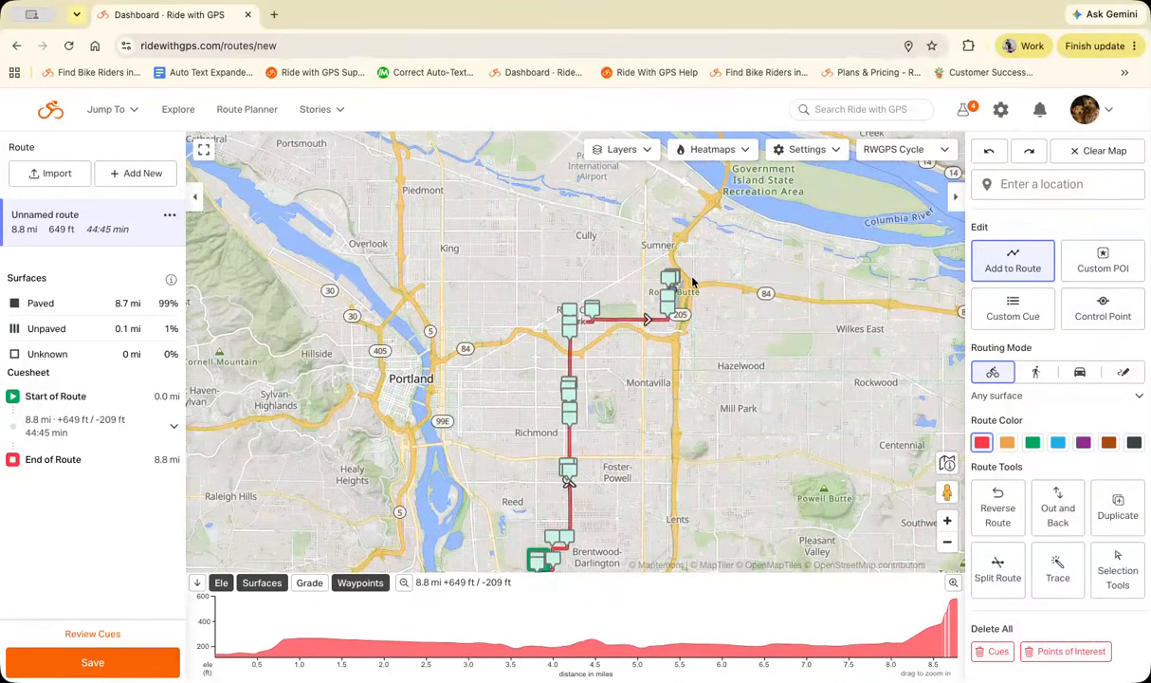
Hide the cue icons and show distance markers along the route instead.
{"action": "left_click", "coordinate": [818, 145]}
{"action": "left_click", "coordinate": [766, 225]}
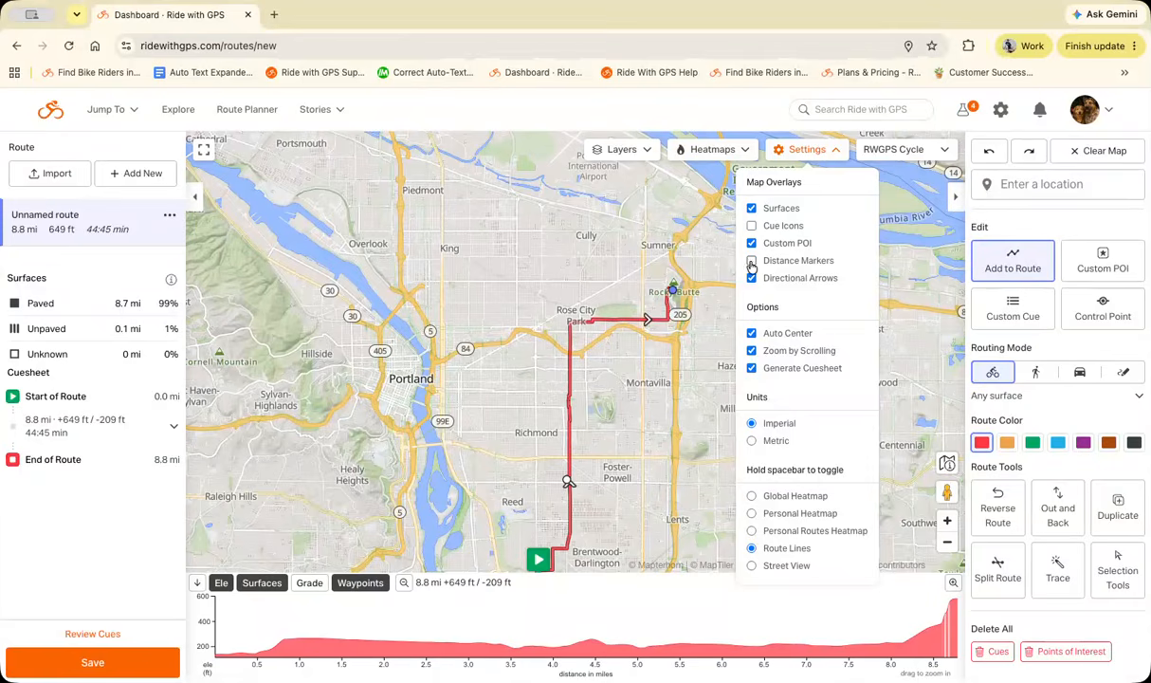
{"action": "left_click", "coordinate": [752, 261]}
{"action": "left_click", "coordinate": [998, 395]}
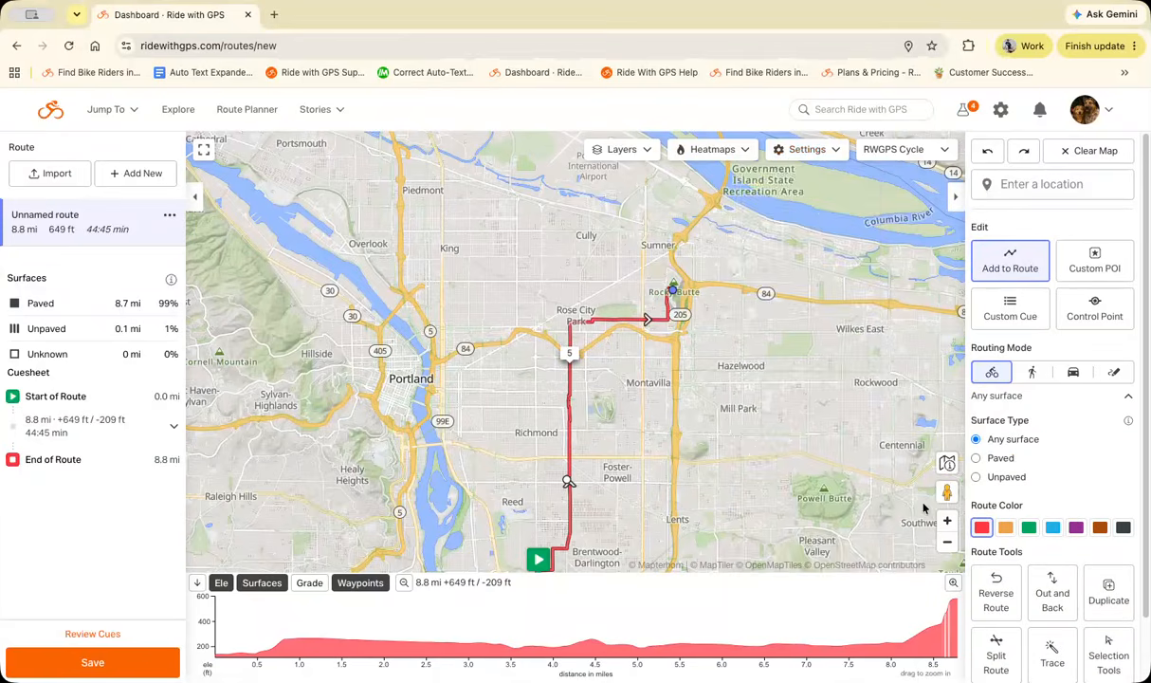
Examine the distance markers along the route at closer and wider map scales.
{"action": "left_click_drag", "start_coordinate": [688, 455], "coordinate": [714, 417]}
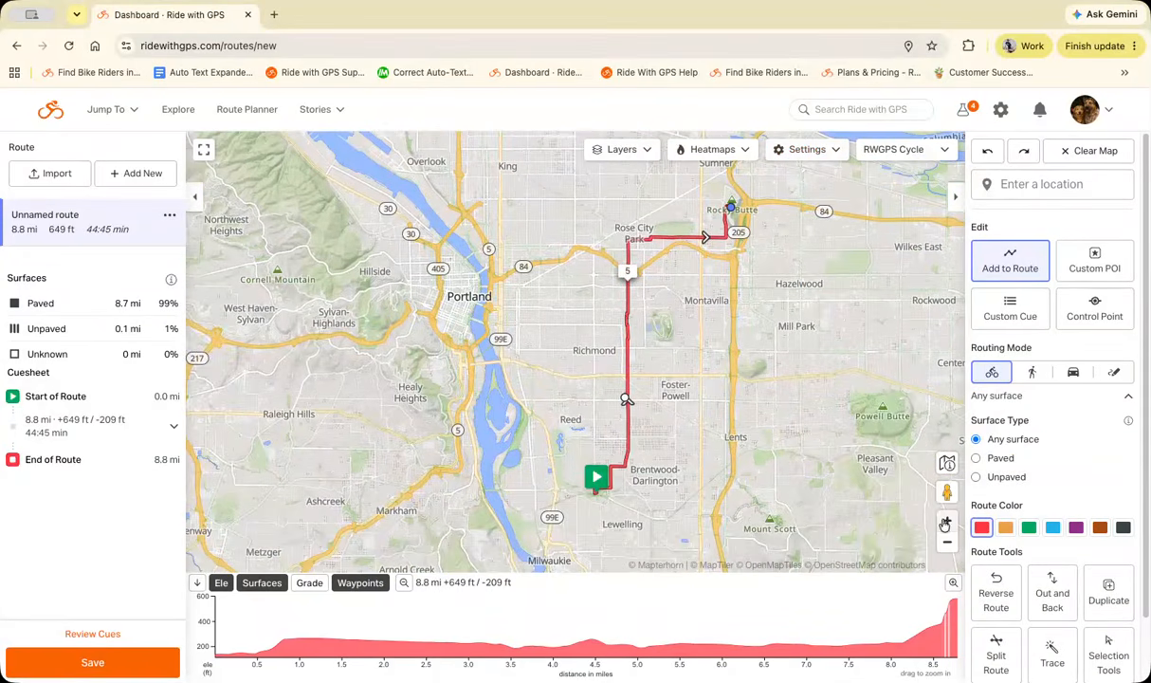
{"action": "left_click", "coordinate": [947, 520]}
{"action": "left_click_drag", "start_coordinate": [855, 531], "coordinate": [813, 563]}
{"action": "left_click", "coordinate": [946, 519]}
{"action": "left_click_drag", "start_coordinate": [888, 565], "coordinate": [795, 555]}
{"action": "left_click", "coordinate": [949, 542]}
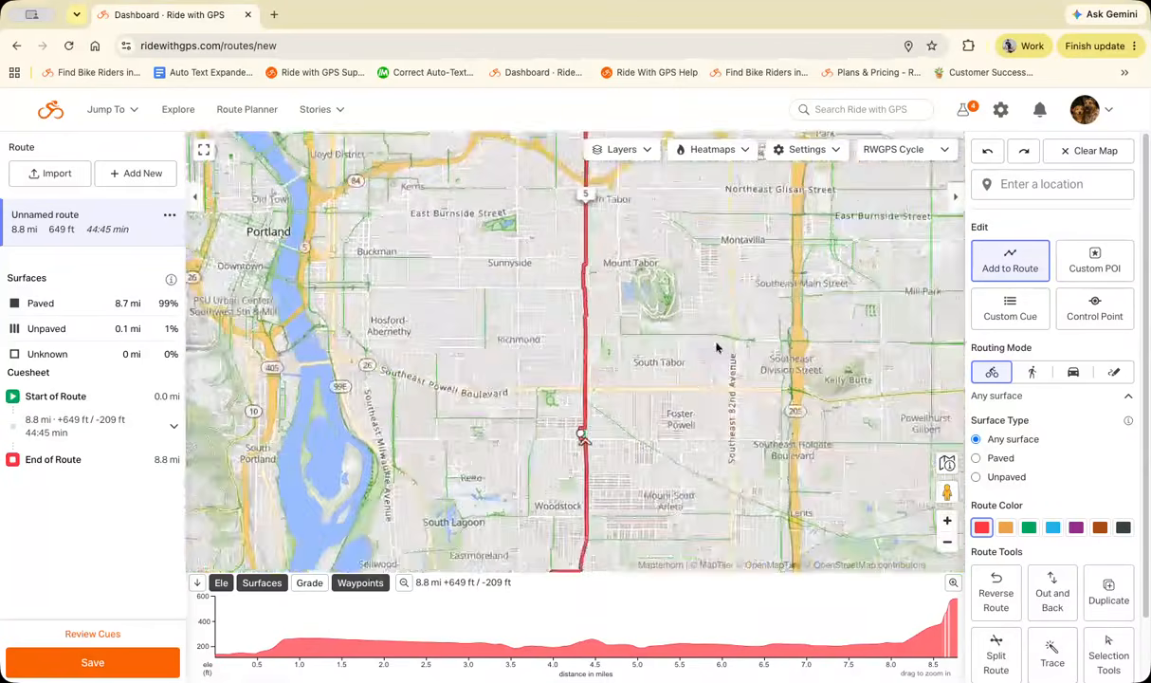
{"action": "left_click_drag", "start_coordinate": [718, 345], "coordinate": [707, 462]}
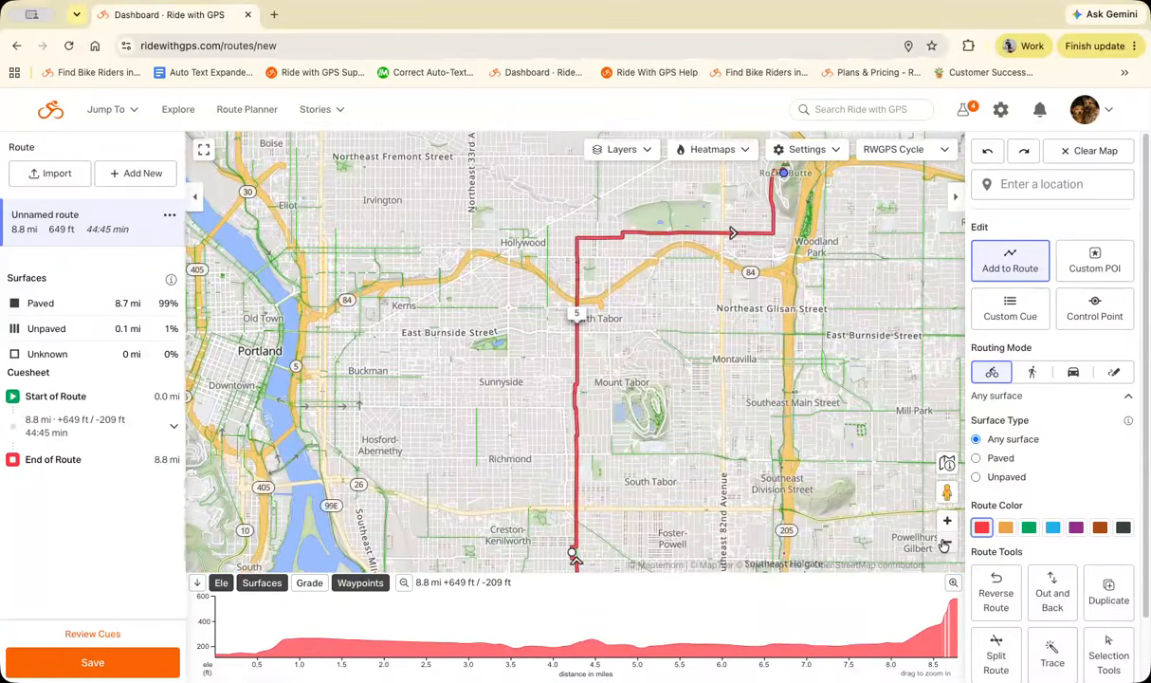
{"action": "left_click", "coordinate": [947, 541]}
Turn off the distance markers overlay and close the map settings.
{"action": "left_click", "coordinate": [745, 149]}
{"action": "left_click", "coordinate": [757, 152]}
{"action": "left_click", "coordinate": [770, 150]}
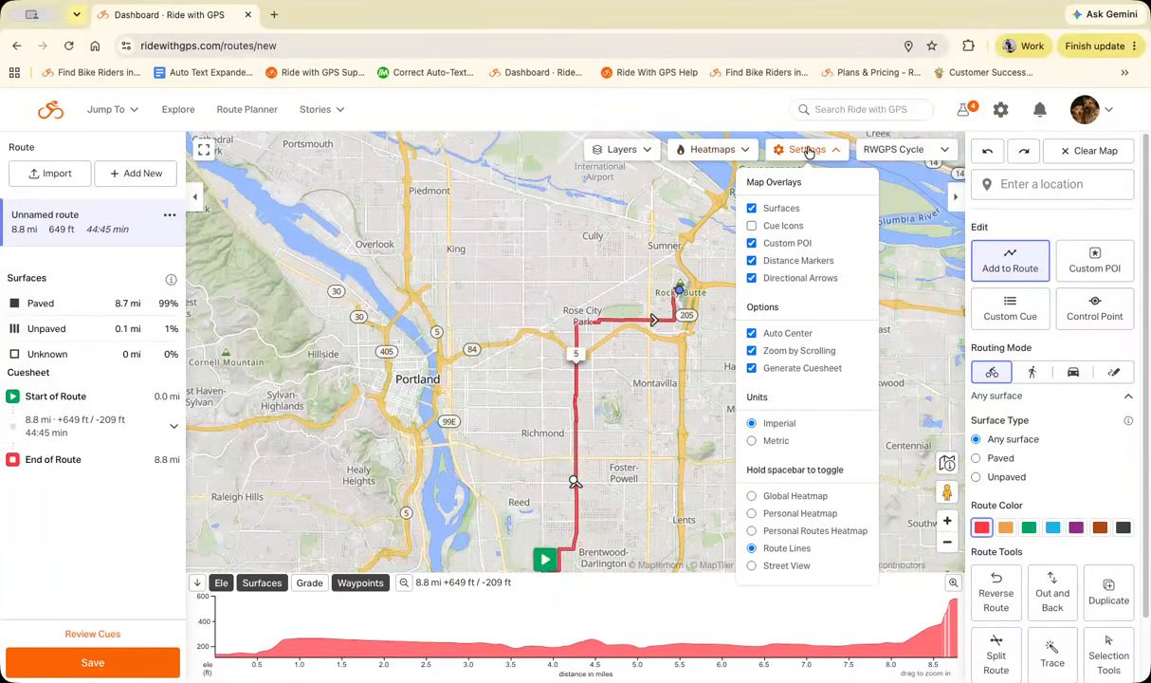
{"action": "left_click", "coordinate": [752, 260]}
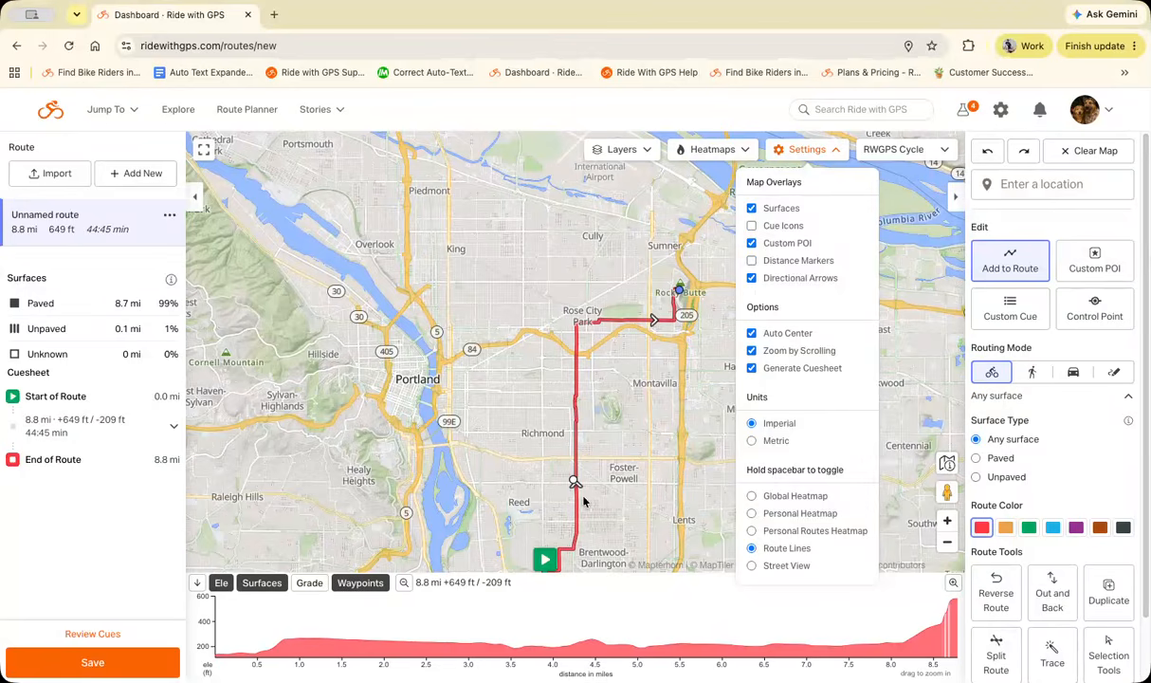
{"action": "left_click", "coordinate": [583, 480]}
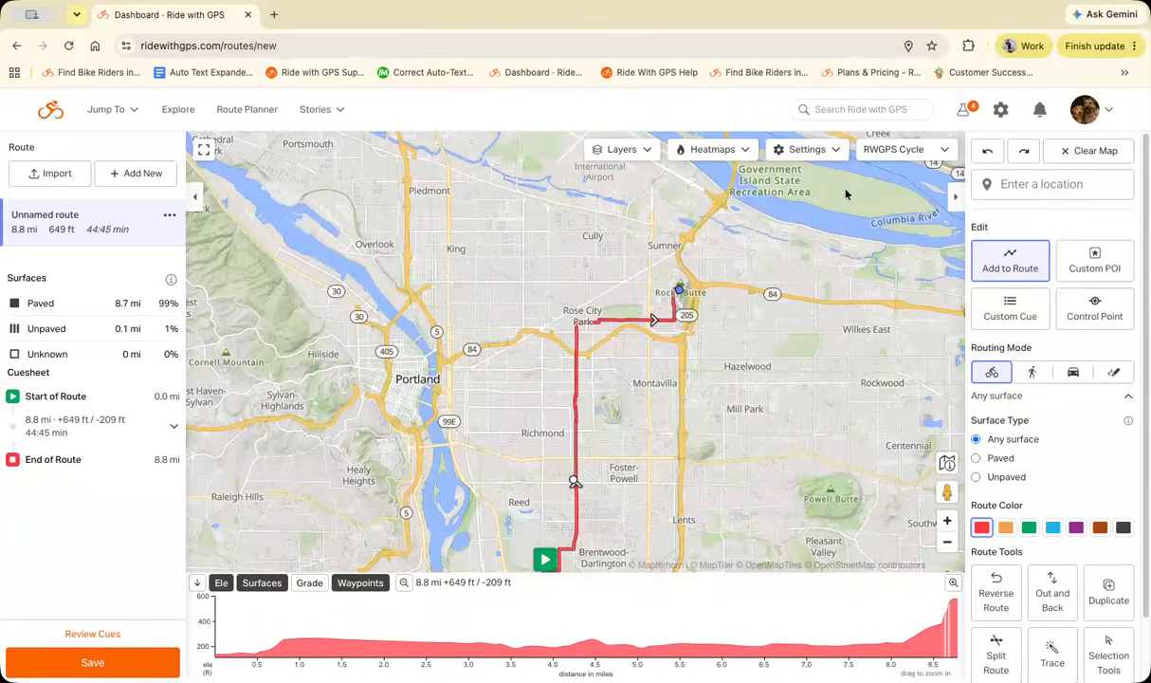
Check the map overlay and option settings, close them, and collapse the surface type choices under the routing mode.
{"action": "left_click", "coordinate": [840, 153]}
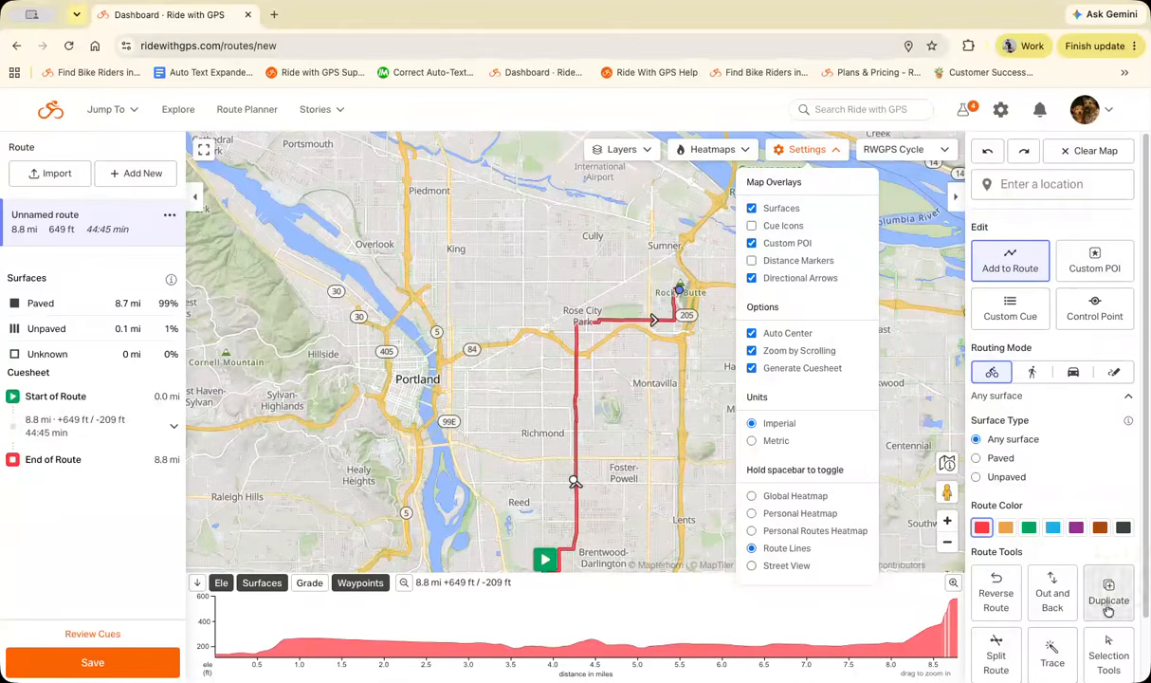
{"action": "left_click", "coordinate": [1124, 397]}
{"action": "scroll", "coordinate": [799, 364], "scroll_direction": "down", "scroll_amount": 2}
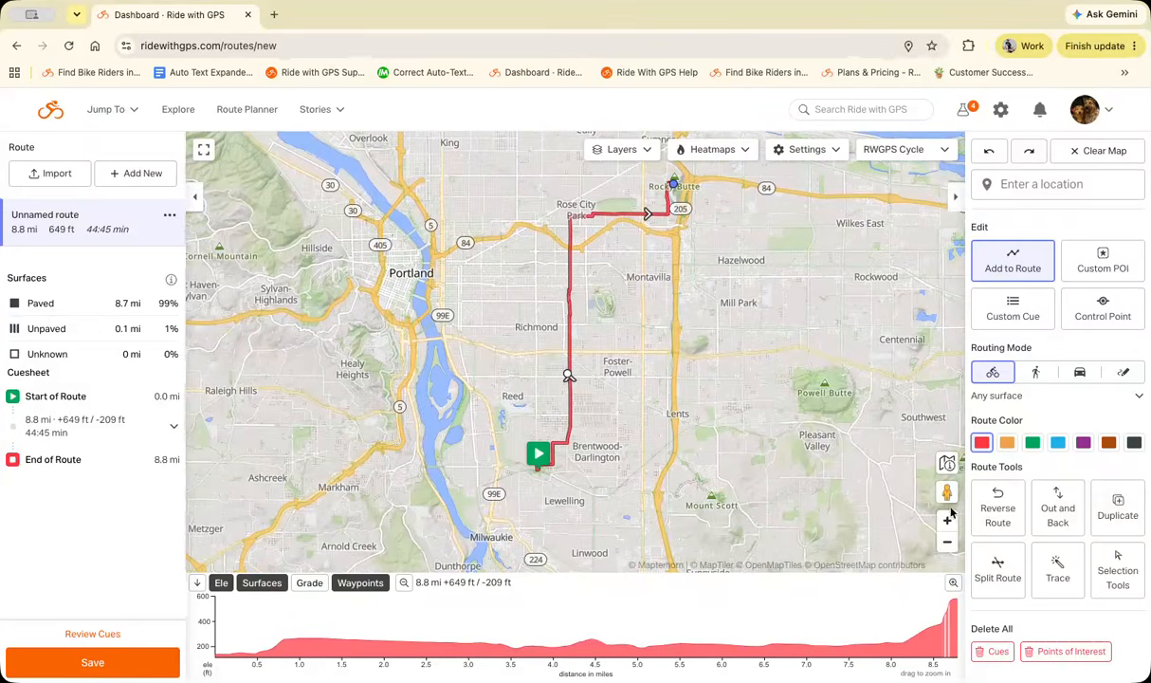
Review the spacebar toggle options in the map settings and examine the streets around Southeast 52nd Avenue with the route lines temporarily hidden.
{"action": "scroll", "coordinate": [571, 426], "scroll_direction": "up", "scroll_amount": 5}
{"action": "left_click_drag", "start_coordinate": [668, 440], "coordinate": [700, 485]}
{"action": "scroll", "coordinate": [901, 503], "scroll_direction": "down", "scroll_amount": 3}
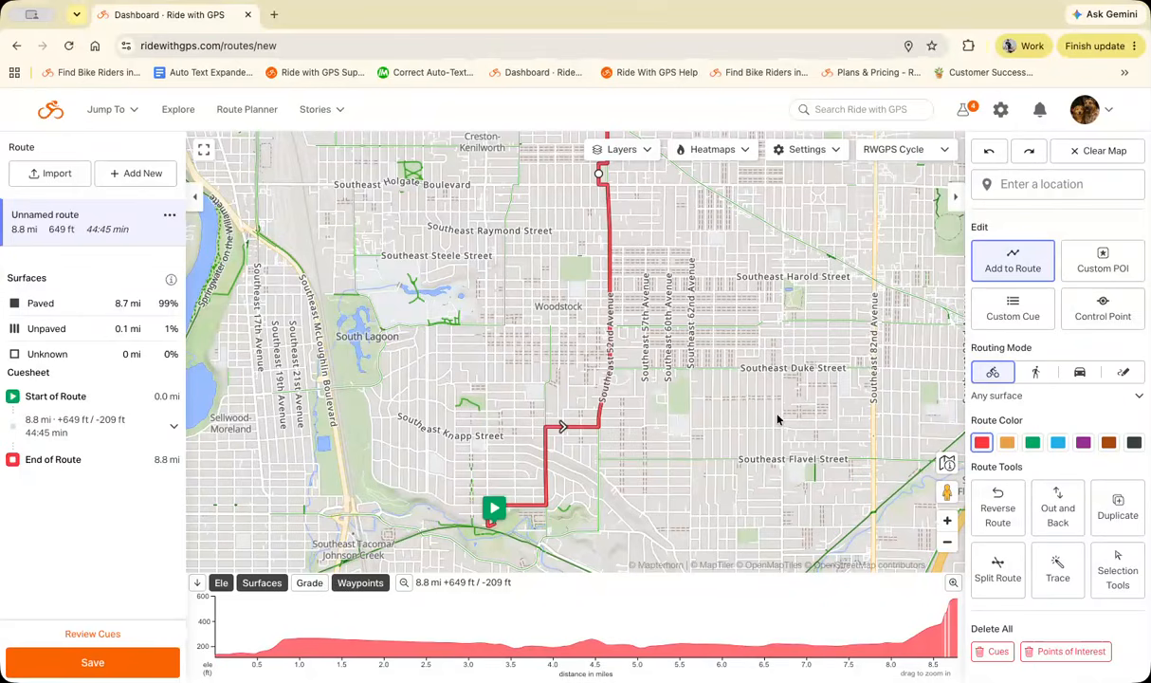
{"action": "left_click", "coordinate": [946, 522]}
{"action": "left_click_drag", "start_coordinate": [855, 480], "coordinate": [813, 583]}
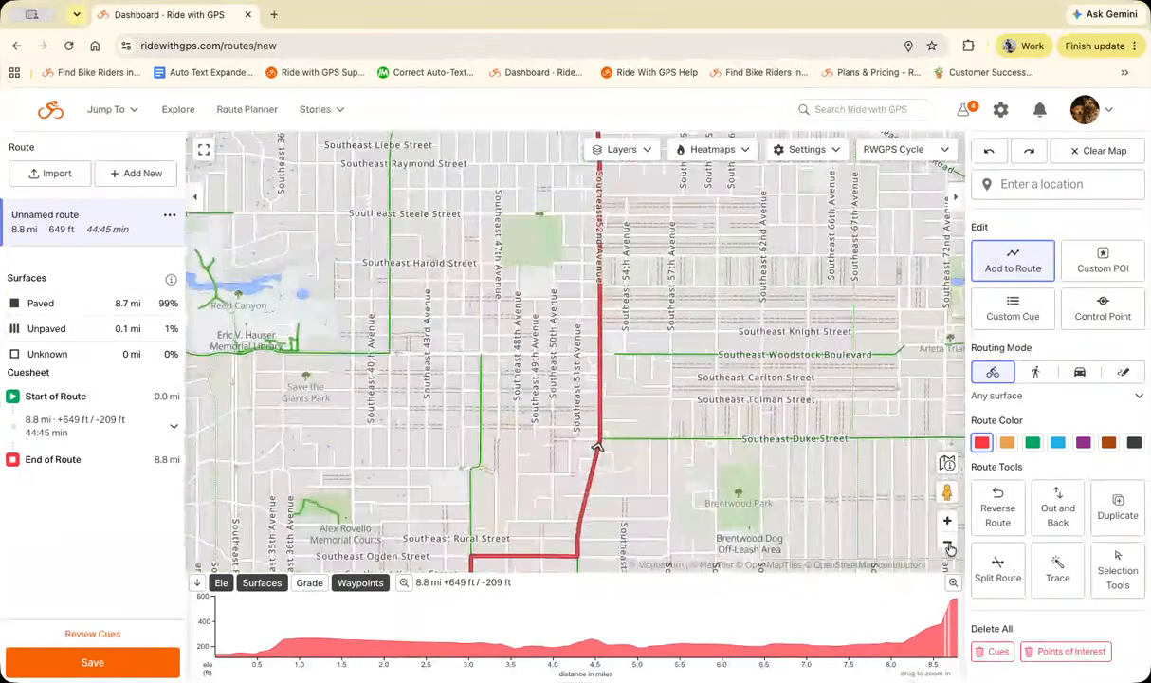
{"action": "left_click", "coordinate": [947, 541]}
{"action": "left_click", "coordinate": [820, 154]}
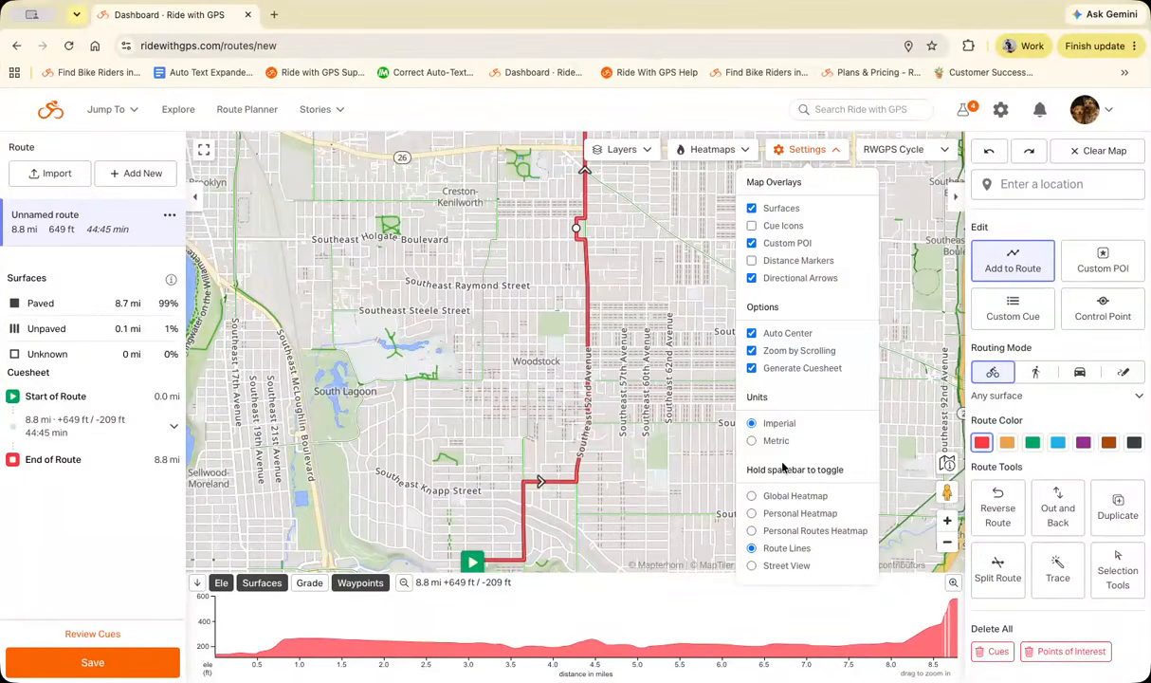
{"action": "left_click_drag", "start_coordinate": [772, 470], "coordinate": [814, 452]}
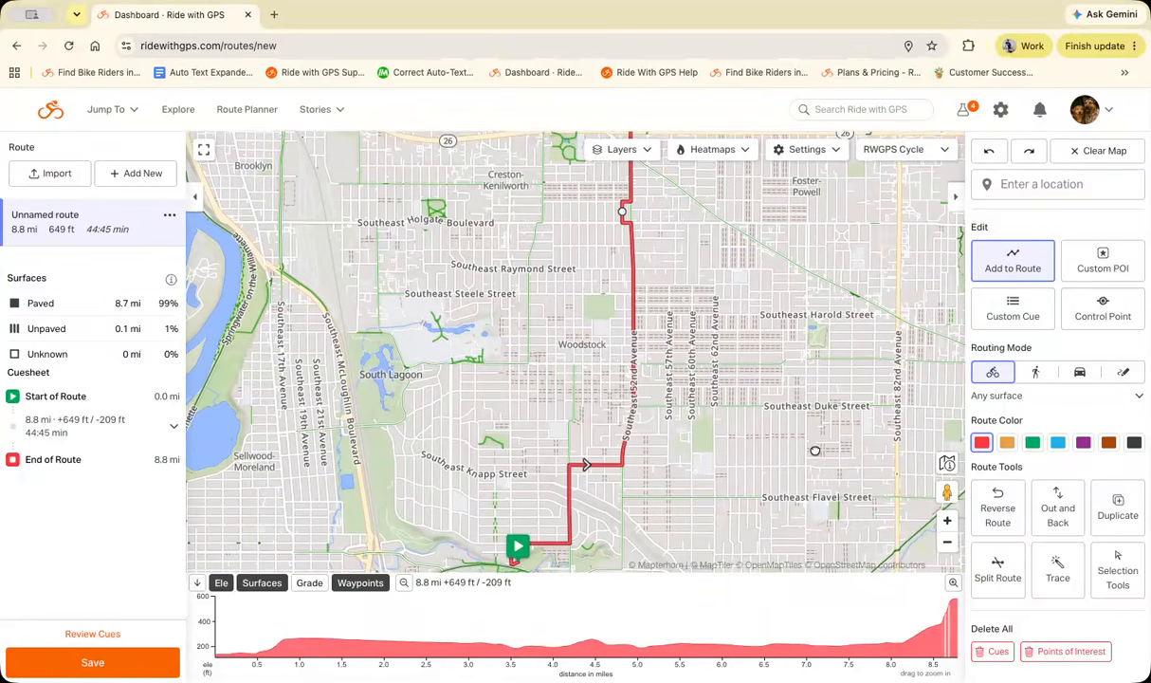
{"action": "left_click", "coordinate": [946, 520]}
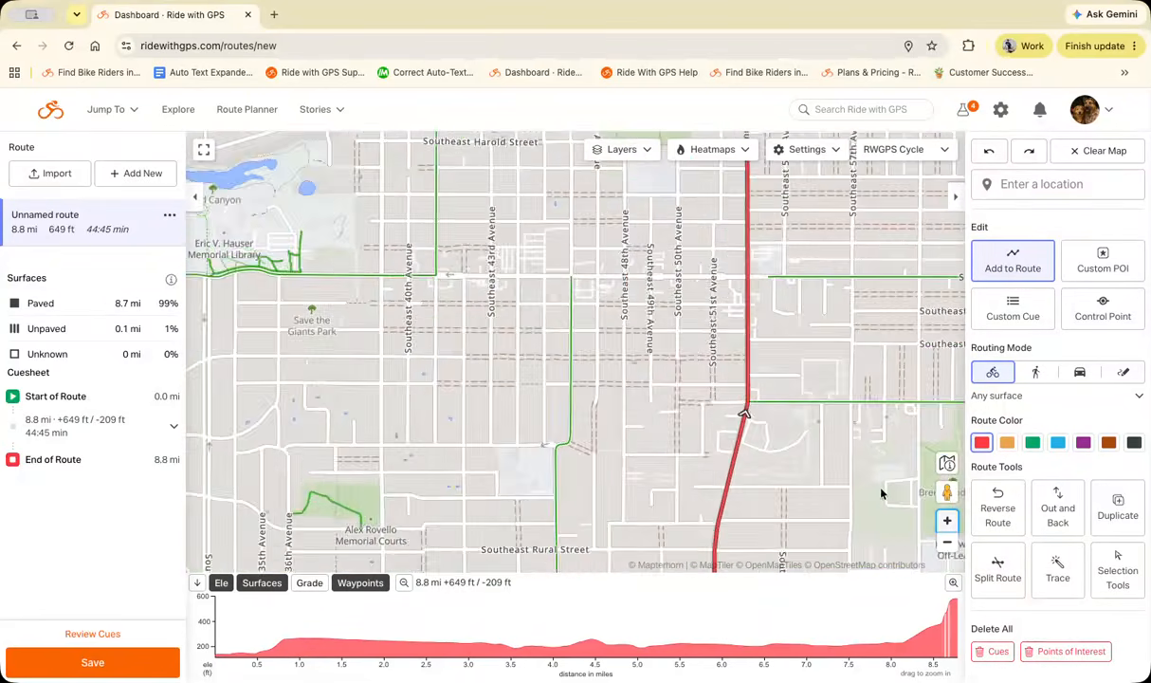
{"action": "left_click_drag", "start_coordinate": [888, 492], "coordinate": [697, 442]}
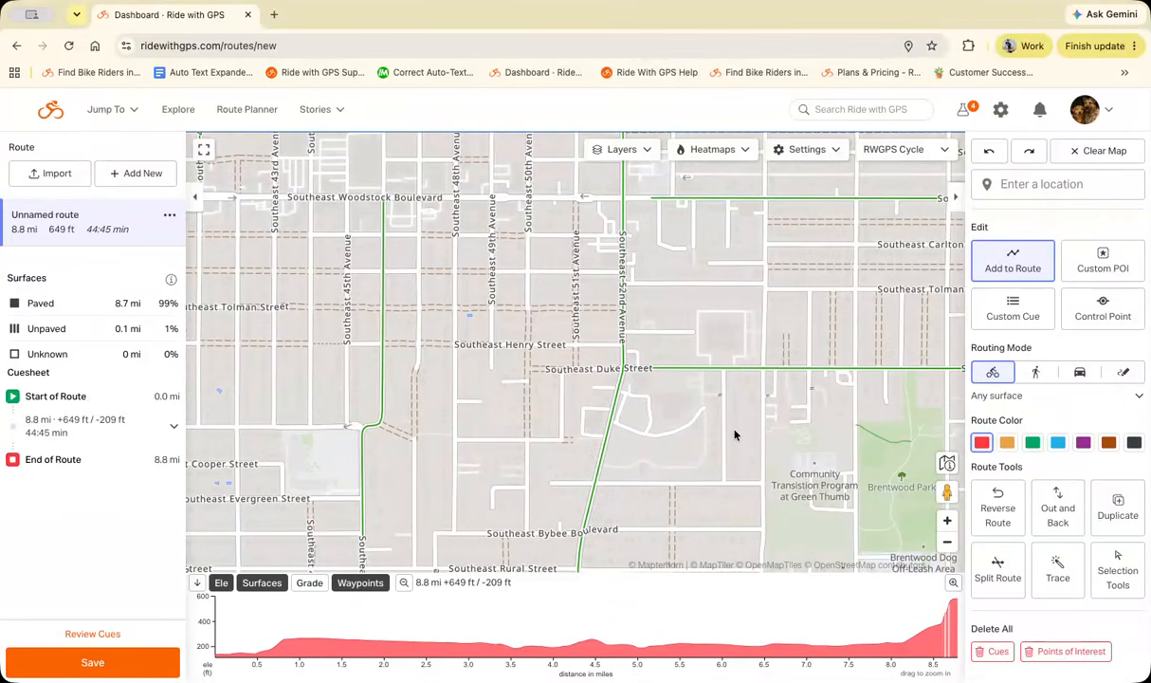
{"action": "left_click", "coordinate": [946, 542]}
{"action": "left_click_drag", "start_coordinate": [738, 351], "coordinate": [723, 518]}
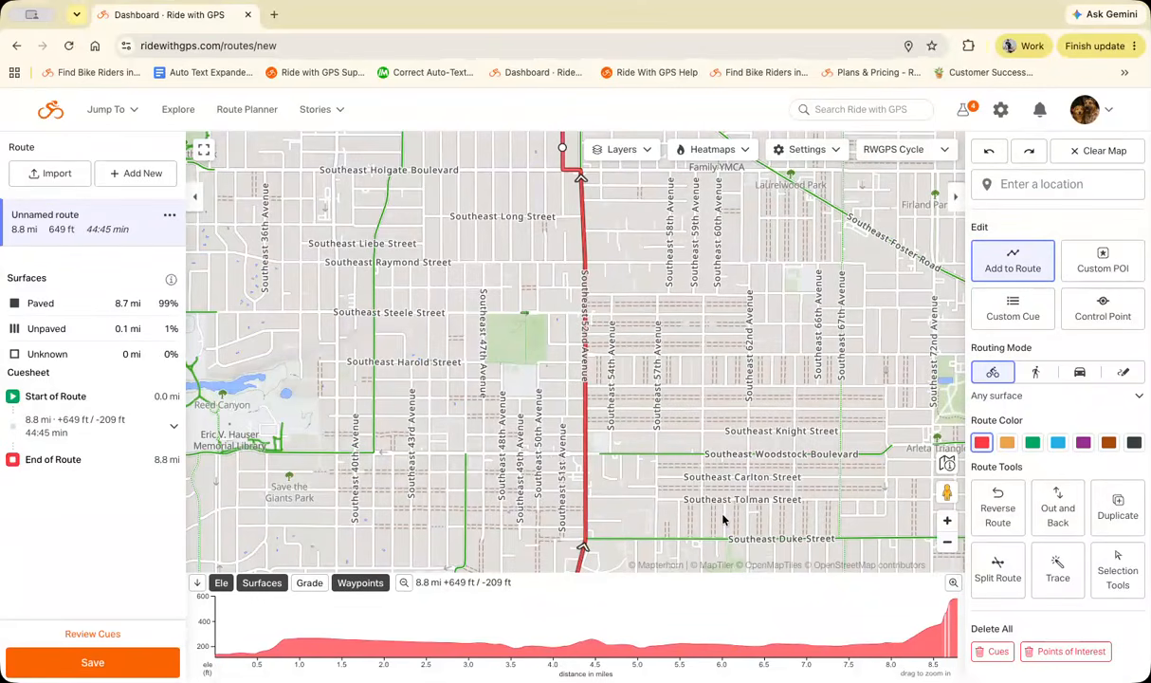
Clear the entire route from the map.
{"action": "left_click", "coordinate": [1077, 152]}
{"action": "left_click", "coordinate": [702, 432]}
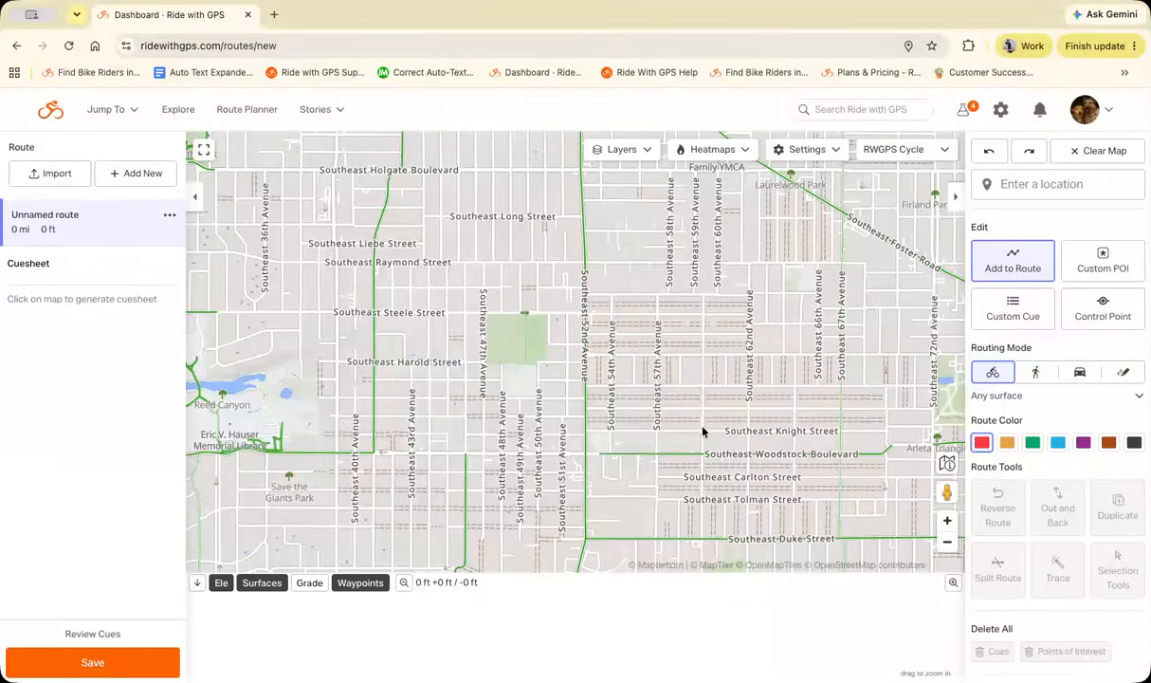
{"action": "left_click", "coordinate": [946, 543]}
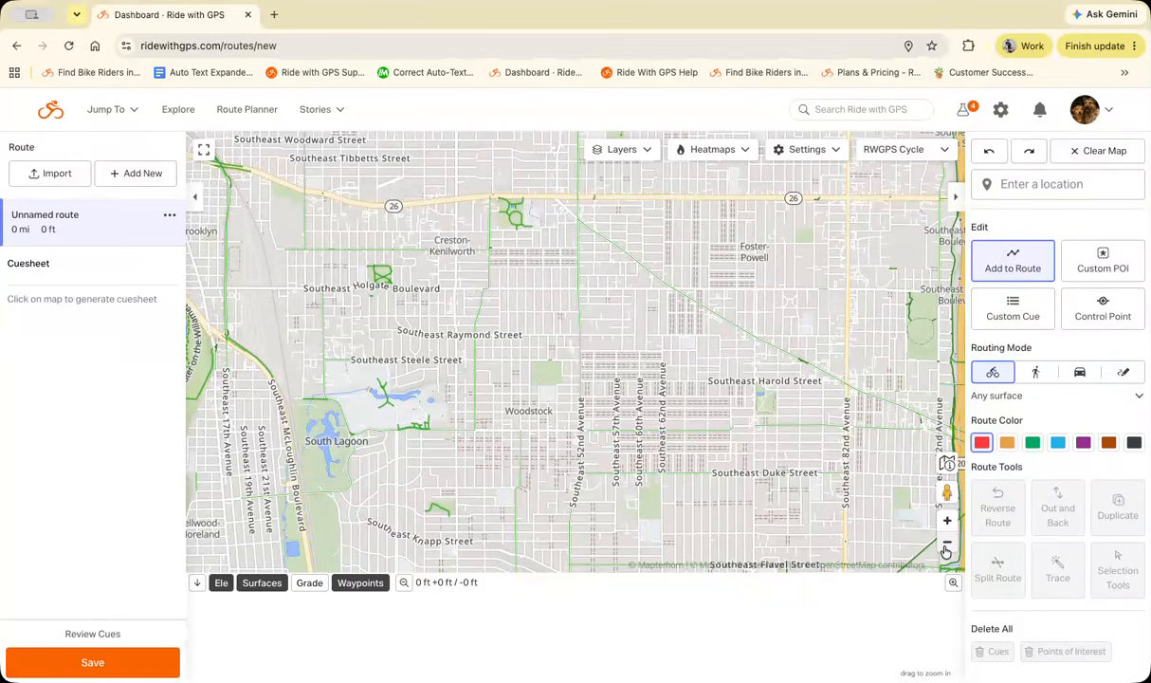
{"action": "left_click", "coordinate": [946, 547]}
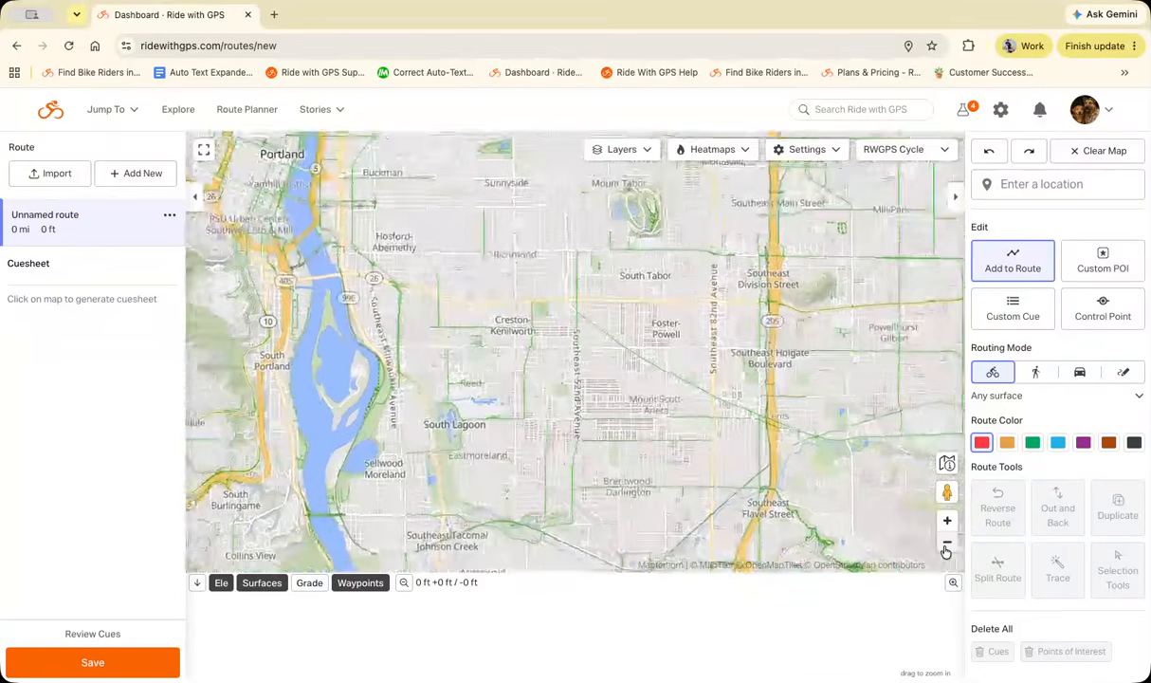
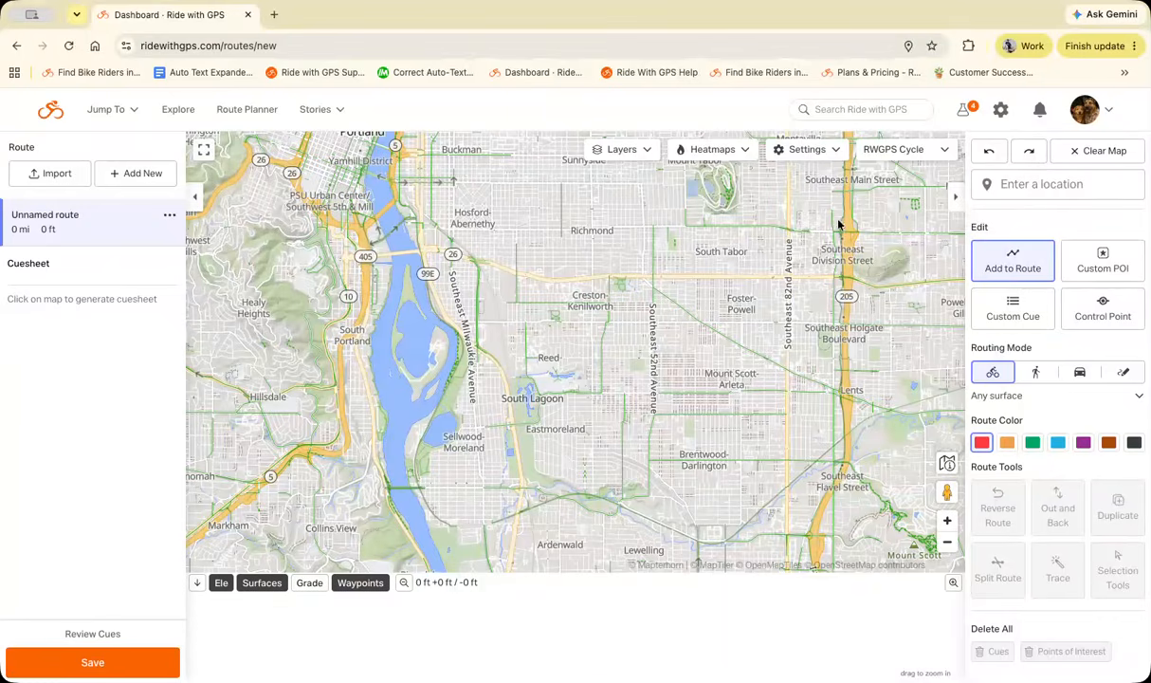
Turn on the Cycling heatmap and view it across the Portland area.
{"action": "left_click", "coordinate": [741, 152]}
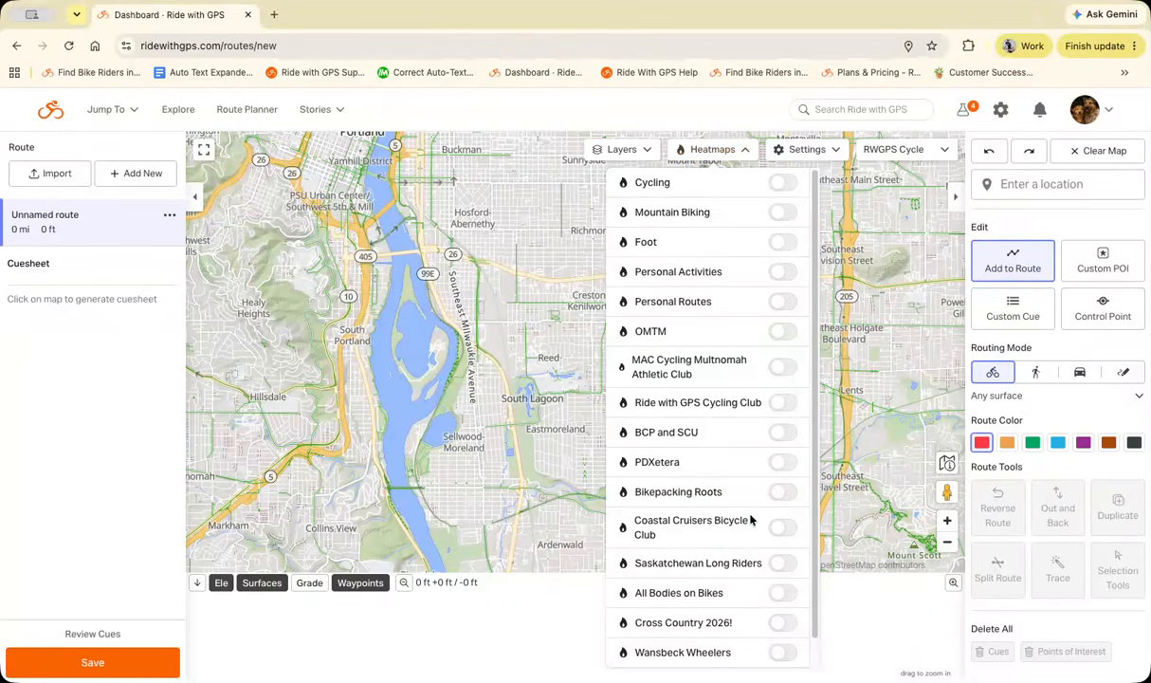
{"action": "left_click", "coordinate": [780, 182]}
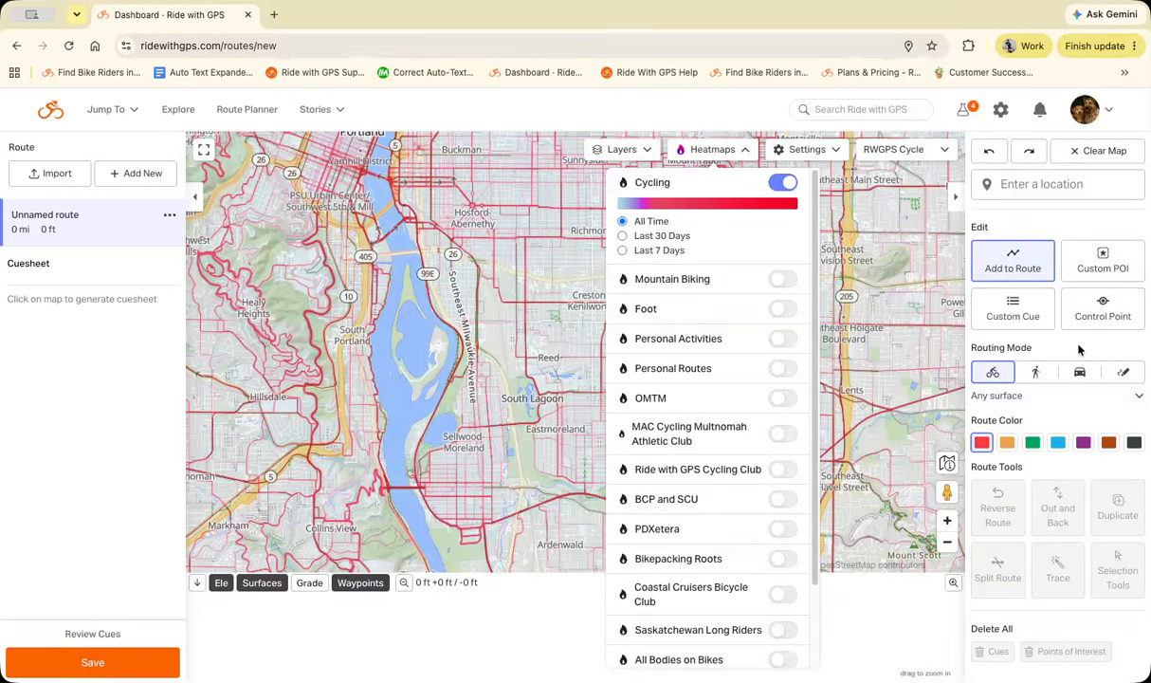
{"action": "left_click", "coordinate": [925, 603]}
{"action": "double_click", "coordinate": [948, 542]}
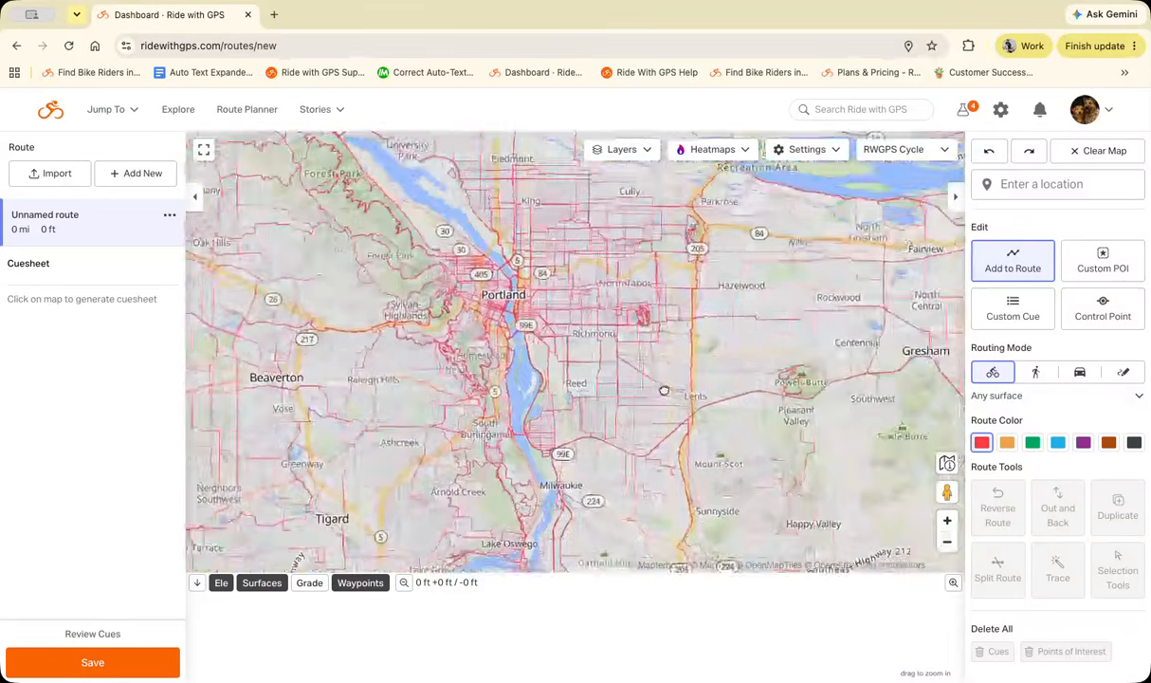
{"action": "left_click_drag", "start_coordinate": [641, 401], "coordinate": [753, 381]}
{"action": "left_click_drag", "start_coordinate": [745, 326], "coordinate": [736, 387]}
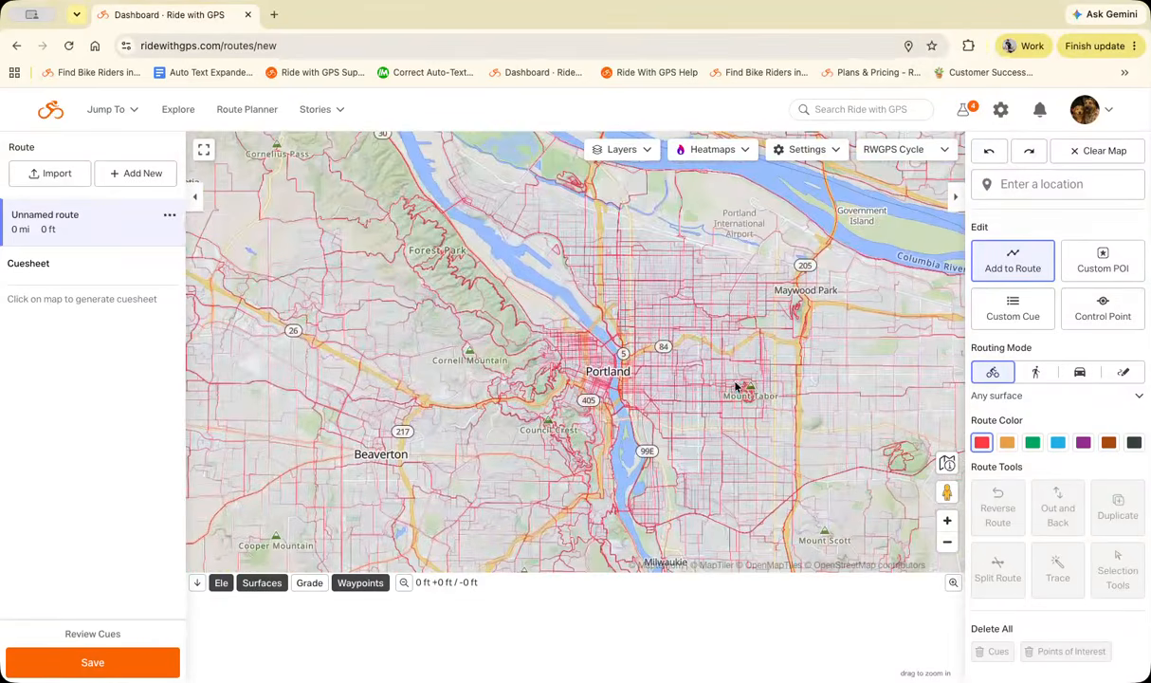
{"action": "left_click_drag", "start_coordinate": [696, 493], "coordinate": [687, 463]}
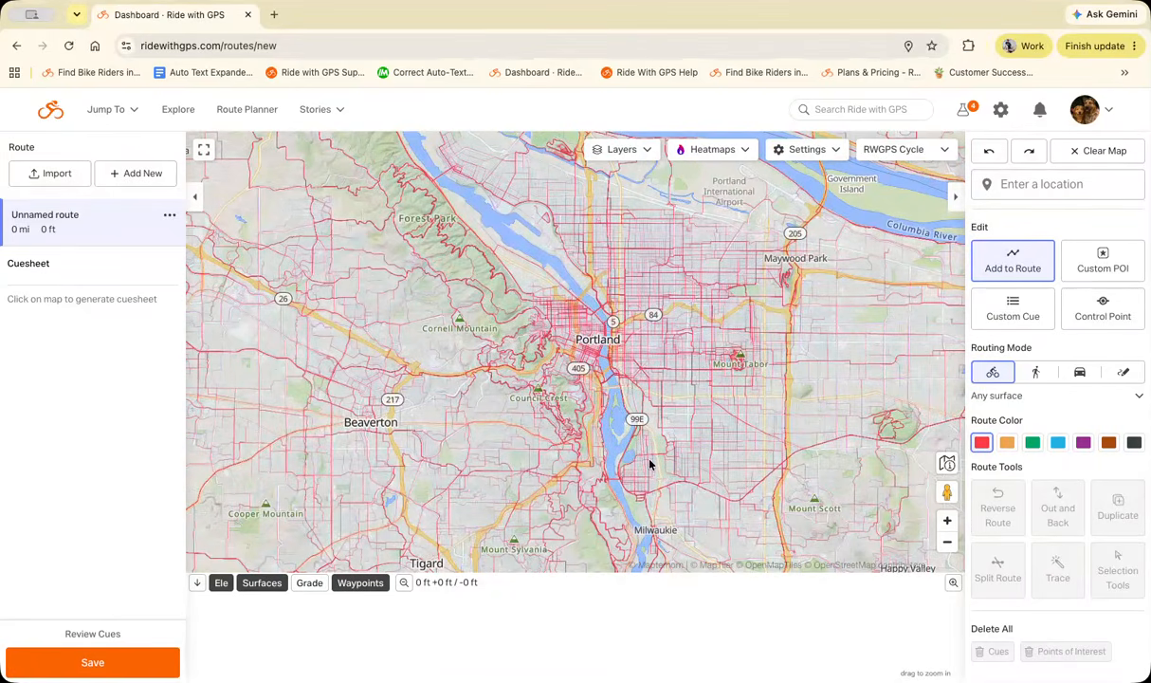
{"action": "left_click_drag", "start_coordinate": [631, 453], "coordinate": [686, 443]}
Examine the cycling heatmap up close on the roads around Council Crest Park and Southwest Fairmount Boulevard.
{"action": "left_click", "coordinate": [952, 523]}
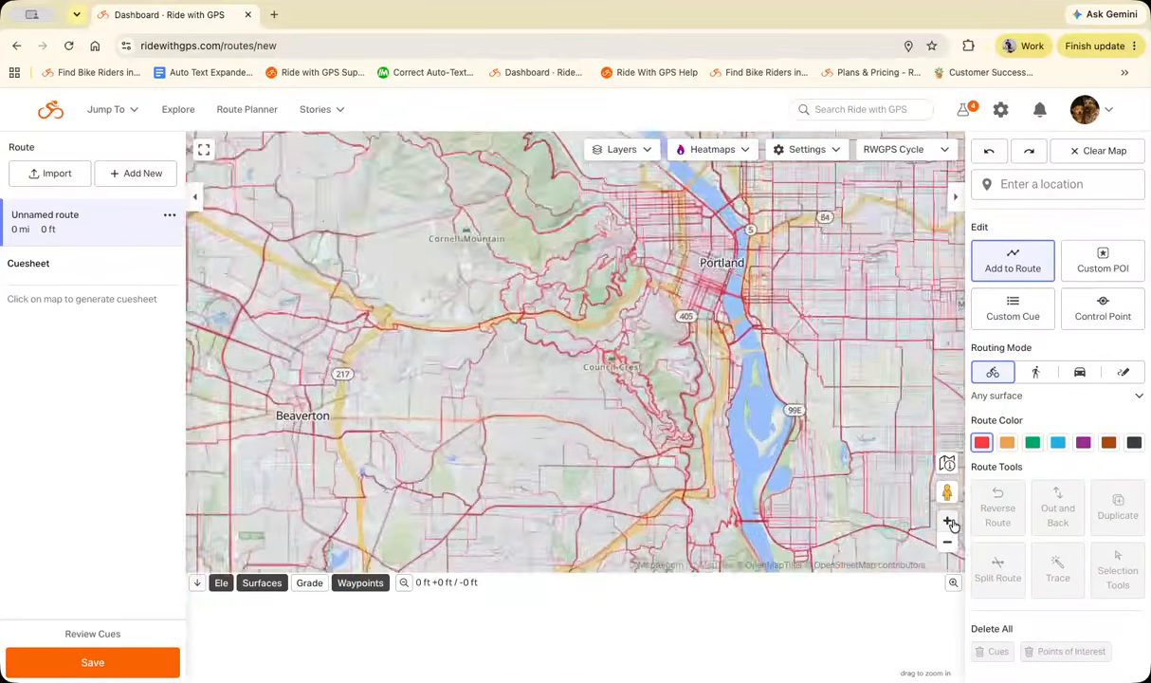
{"action": "left_click", "coordinate": [951, 524]}
{"action": "left_click_drag", "start_coordinate": [735, 473], "coordinate": [645, 515]}
{"action": "scroll", "coordinate": [711, 522], "scroll_direction": "up", "scroll_amount": 3}
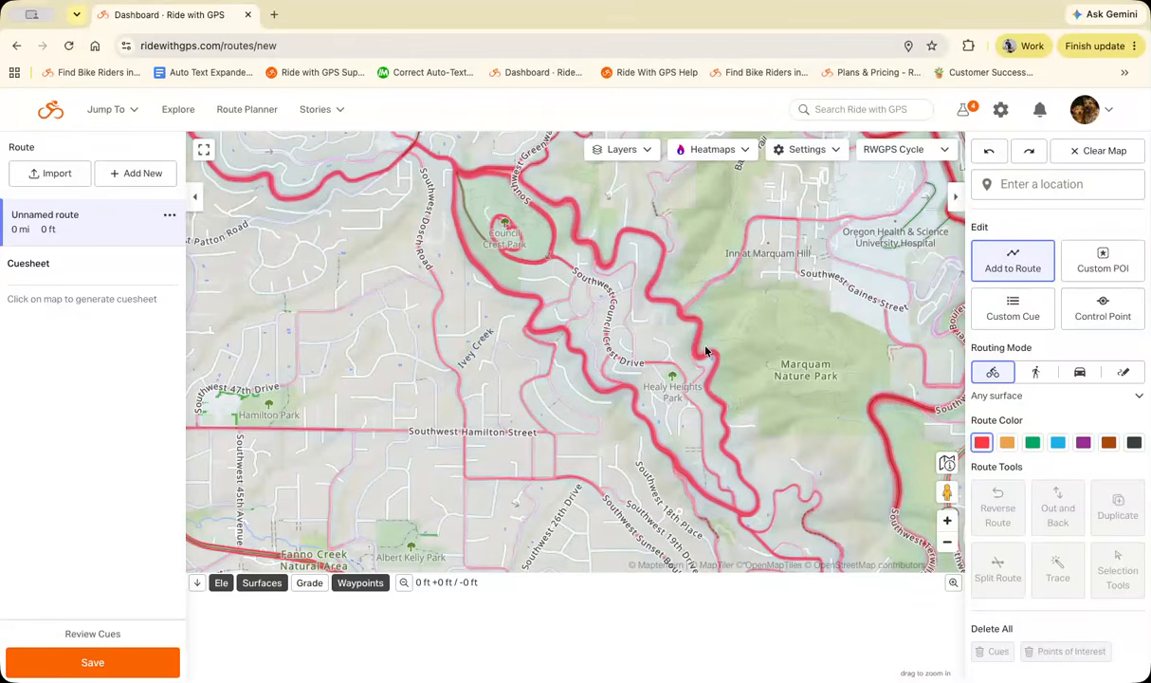
{"action": "scroll", "coordinate": [689, 325], "scroll_direction": "up", "scroll_amount": 2}
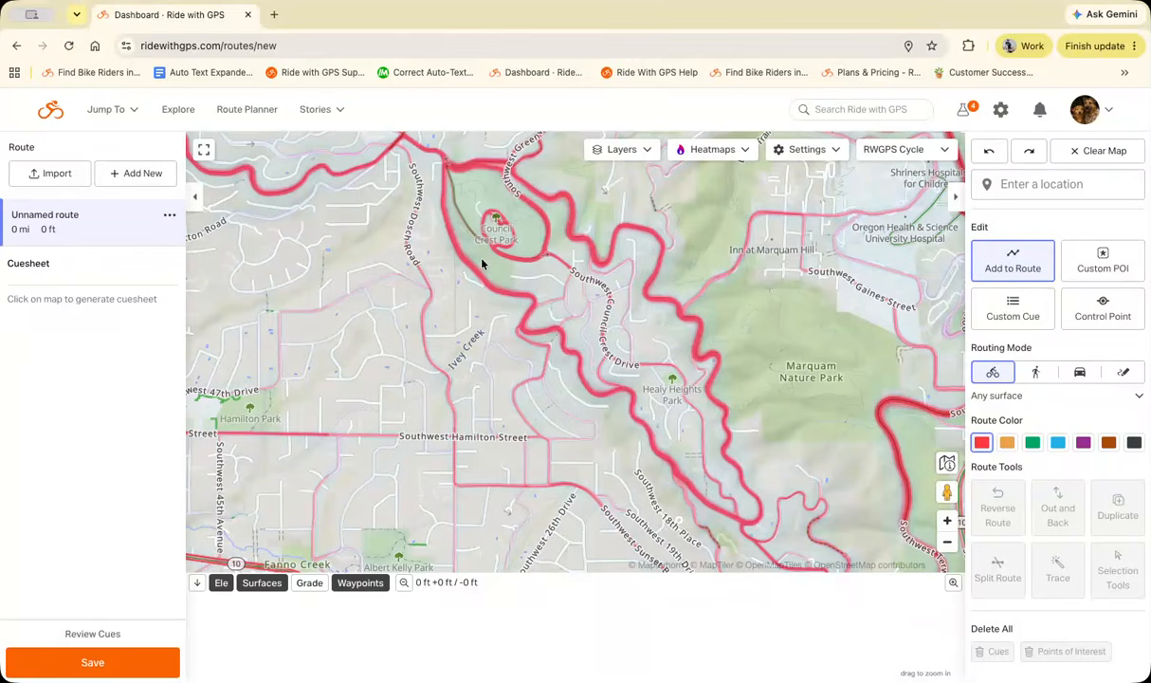
{"action": "left_click_drag", "start_coordinate": [746, 296], "coordinate": [725, 450]}
{"action": "left_click", "coordinate": [949, 521]}
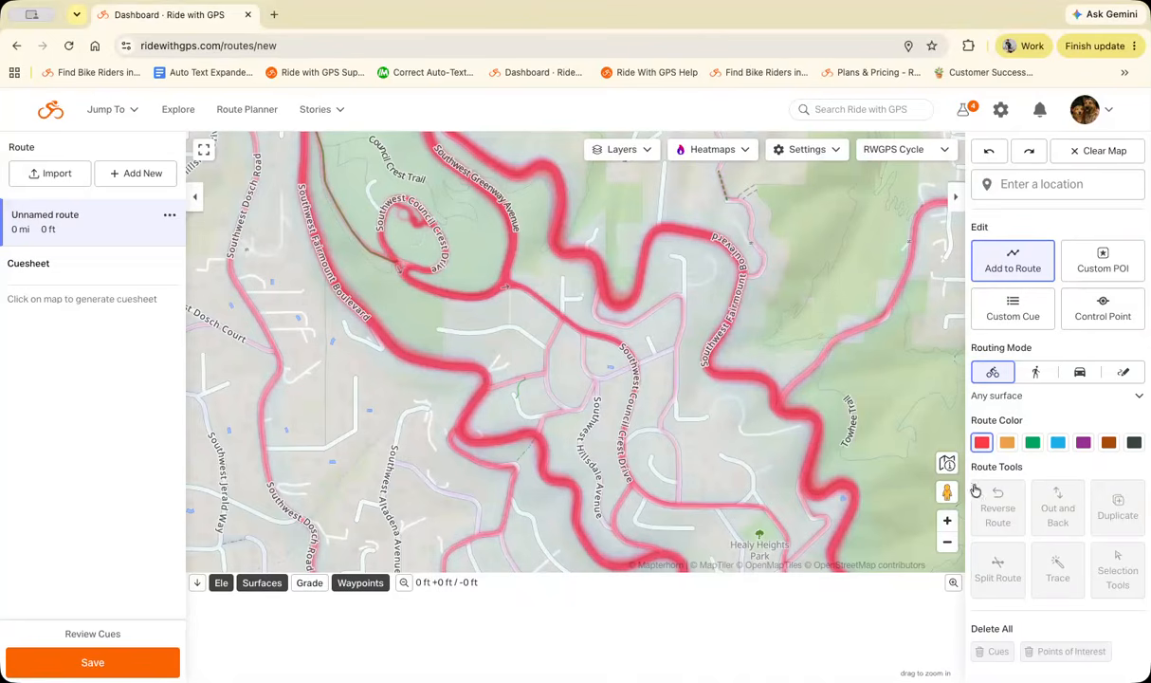
Examine the cycling heatmap at a wider scale over Portland and the surrounding cities.
{"action": "left_click", "coordinate": [947, 544]}
{"action": "left_click", "coordinate": [948, 544]}
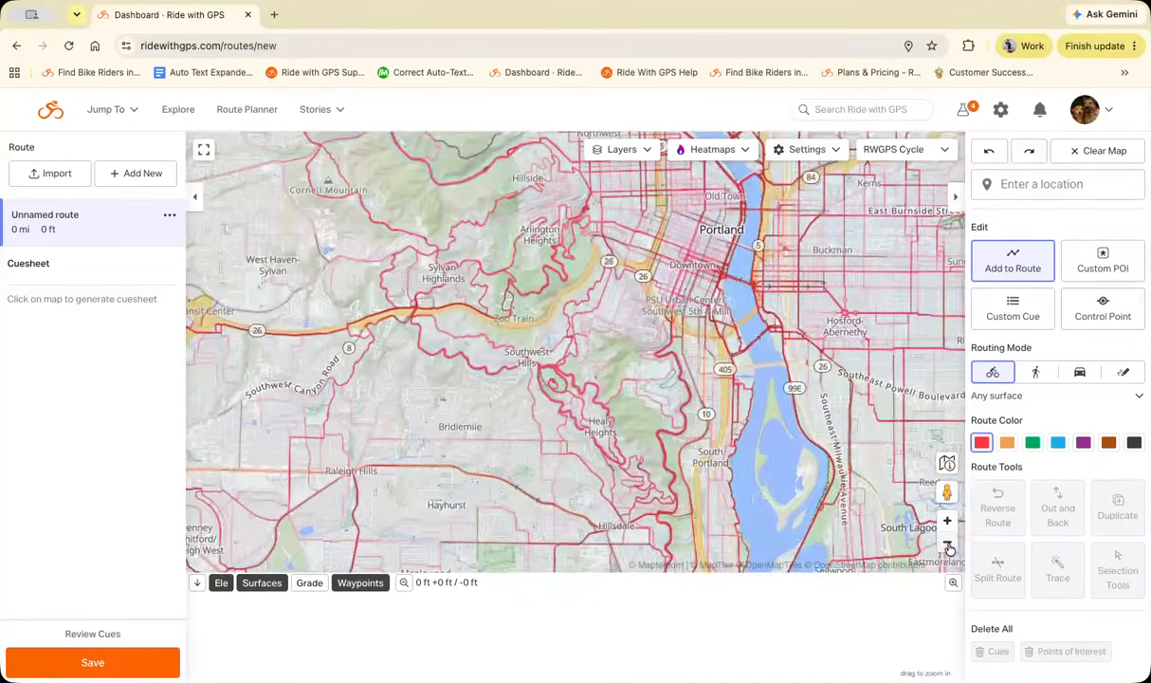
{"action": "left_click", "coordinate": [948, 545]}
{"action": "left_click_drag", "start_coordinate": [848, 460], "coordinate": [700, 507]}
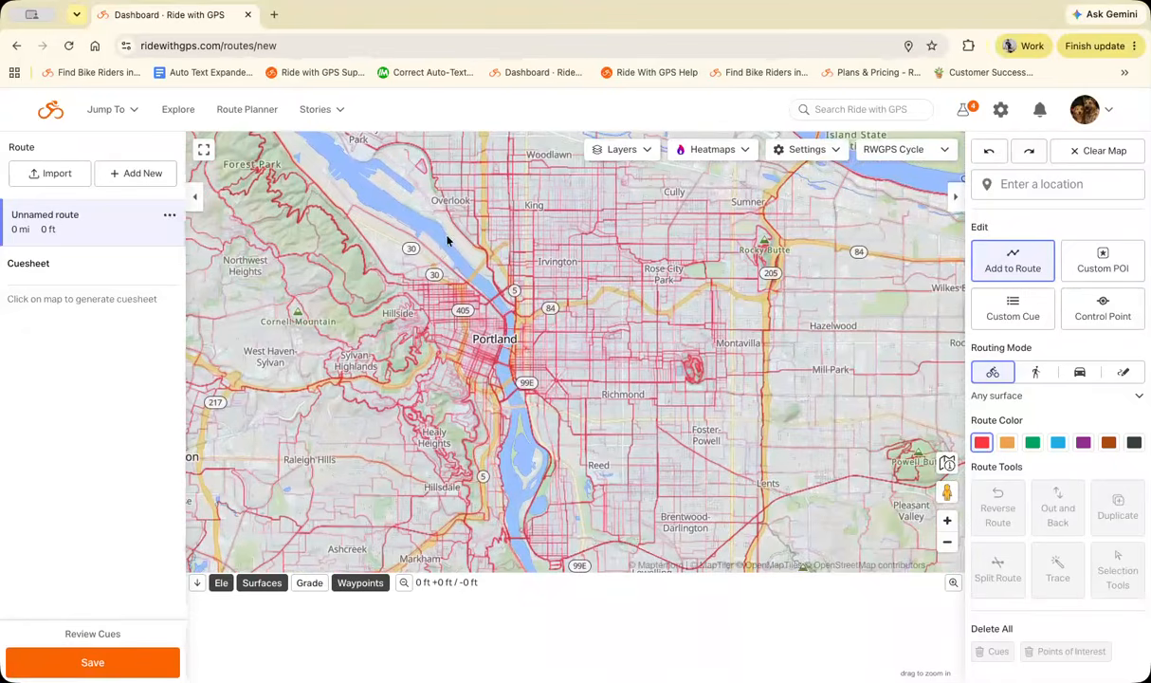
{"action": "left_click", "coordinate": [947, 544]}
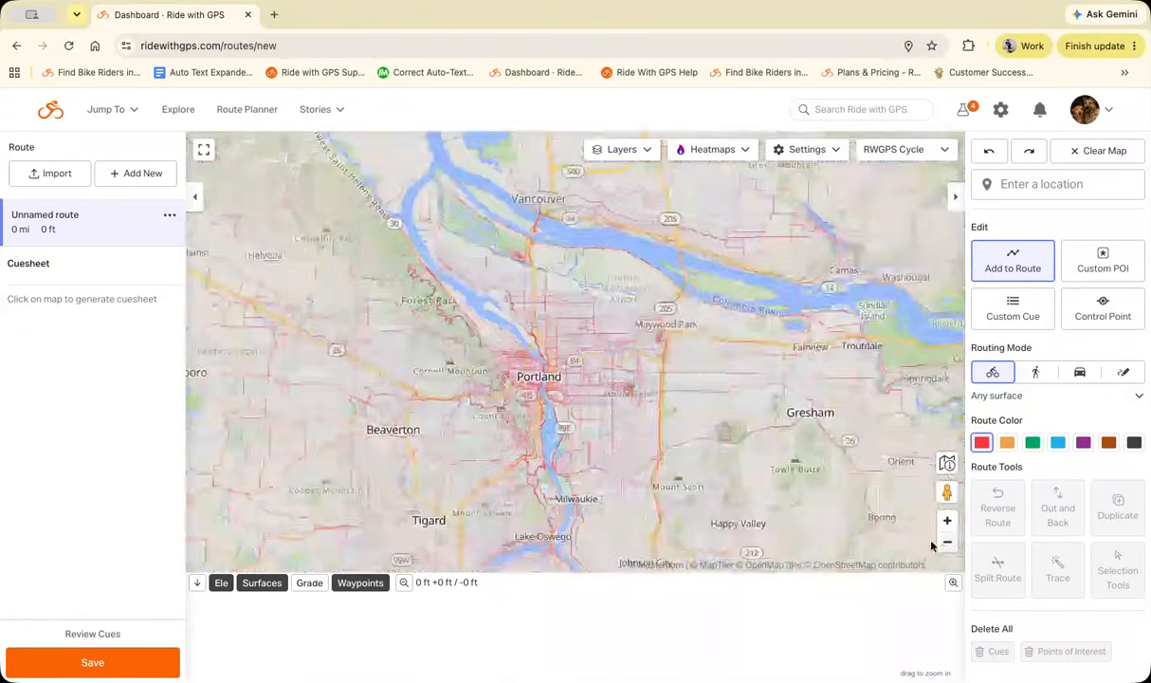
Examine the cycling heatmap lines from the Columbia River up to the area around Big Huckleberry Mountain.
{"action": "left_click_drag", "start_coordinate": [813, 437], "coordinate": [476, 532]}
{"action": "left_click_drag", "start_coordinate": [736, 377], "coordinate": [684, 540]}
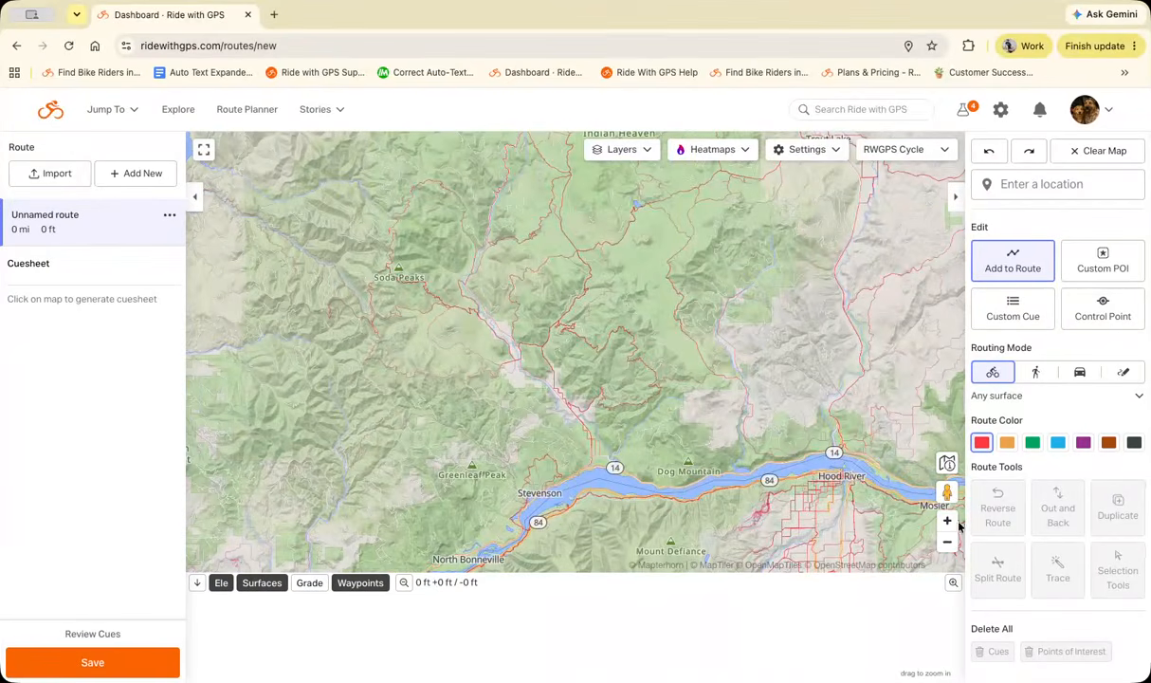
{"action": "scroll", "coordinate": [778, 450], "scroll_direction": "up", "scroll_amount": 5}
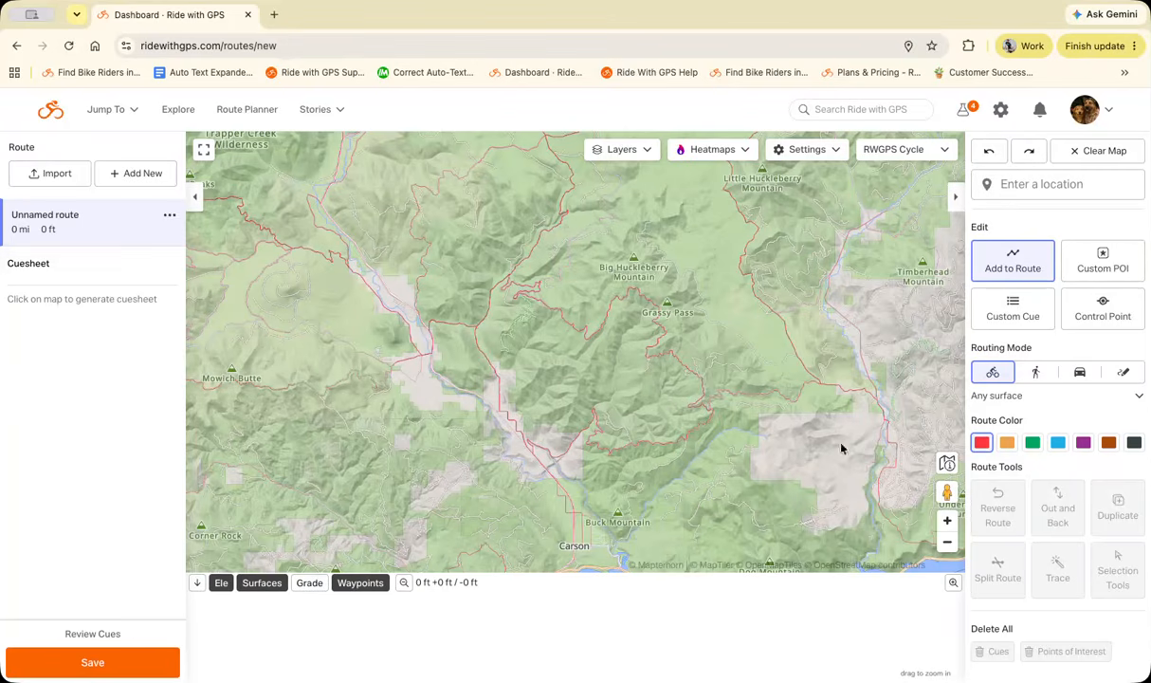
{"action": "left_click", "coordinate": [946, 521]}
{"action": "left_click_drag", "start_coordinate": [716, 376], "coordinate": [584, 567]}
{"action": "mouse_move", "coordinate": [711, 277]}
{"action": "left_mouse_down"}
{"action": "mouse_move", "coordinate": [717, 367]}
{"action": "mouse_move", "coordinate": [761, 303]}
{"action": "mouse_move", "coordinate": [734, 280]}
{"action": "left_mouse_up"}
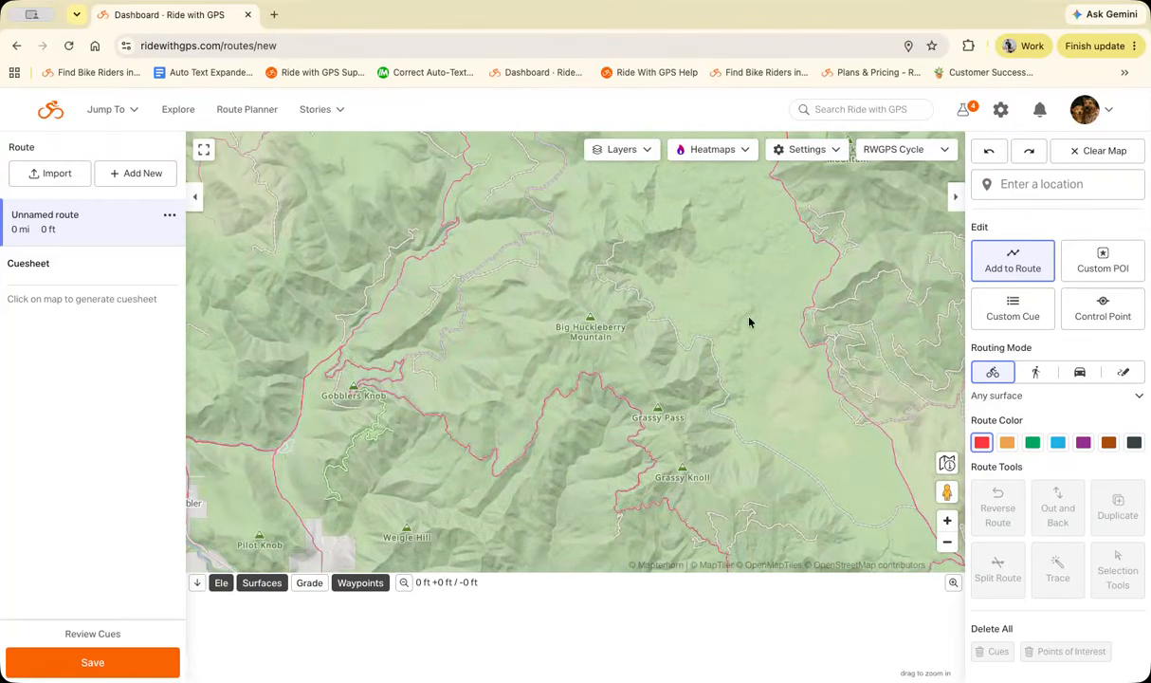
{"action": "left_click", "coordinate": [947, 543]}
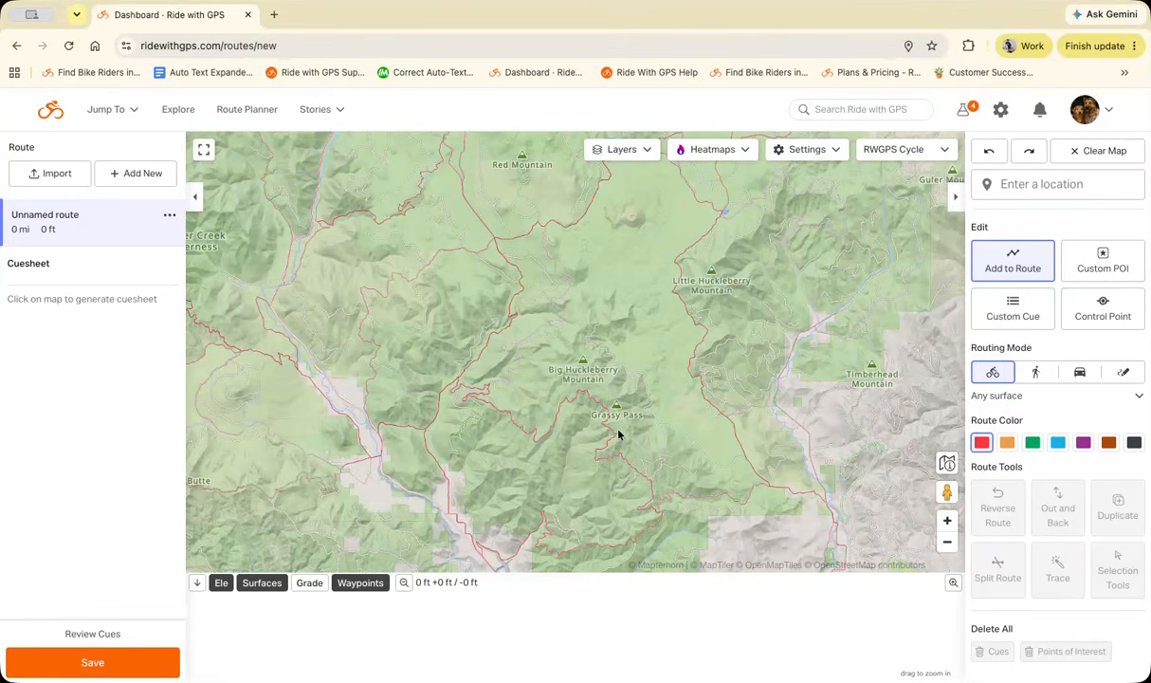
Limit the cycling heatmap to the Last 30 Days and inspect the roads around Big Huckleberry Mountain.
{"action": "left_click", "coordinate": [699, 153]}
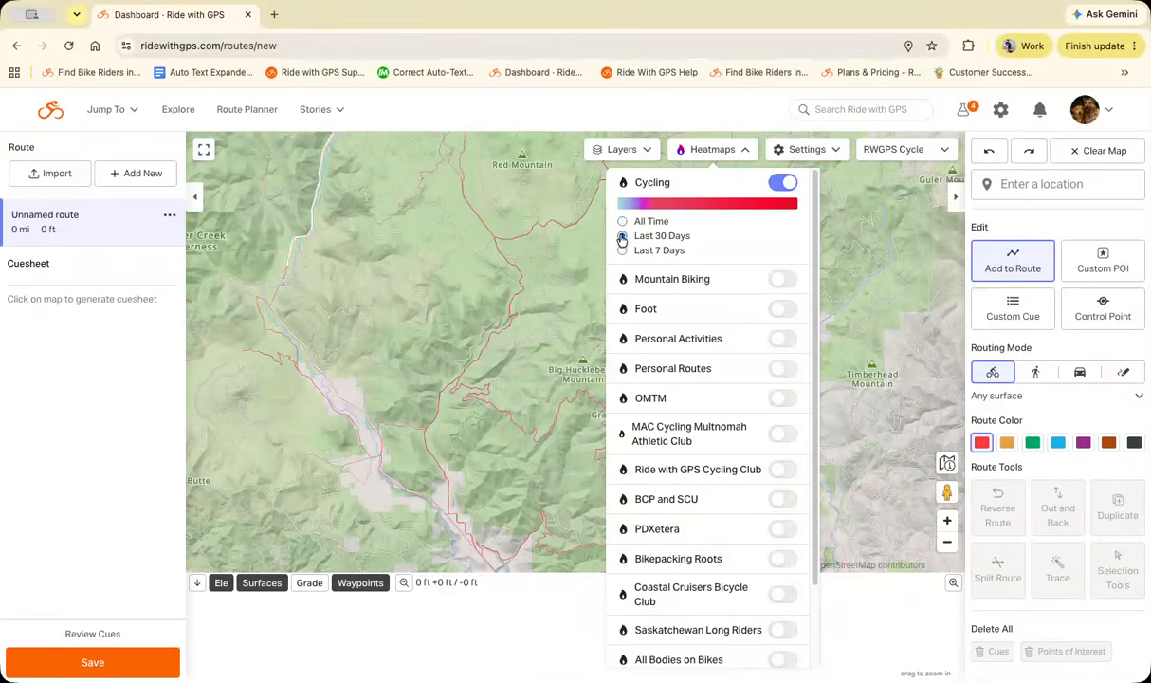
{"action": "left_click", "coordinate": [1050, 463]}
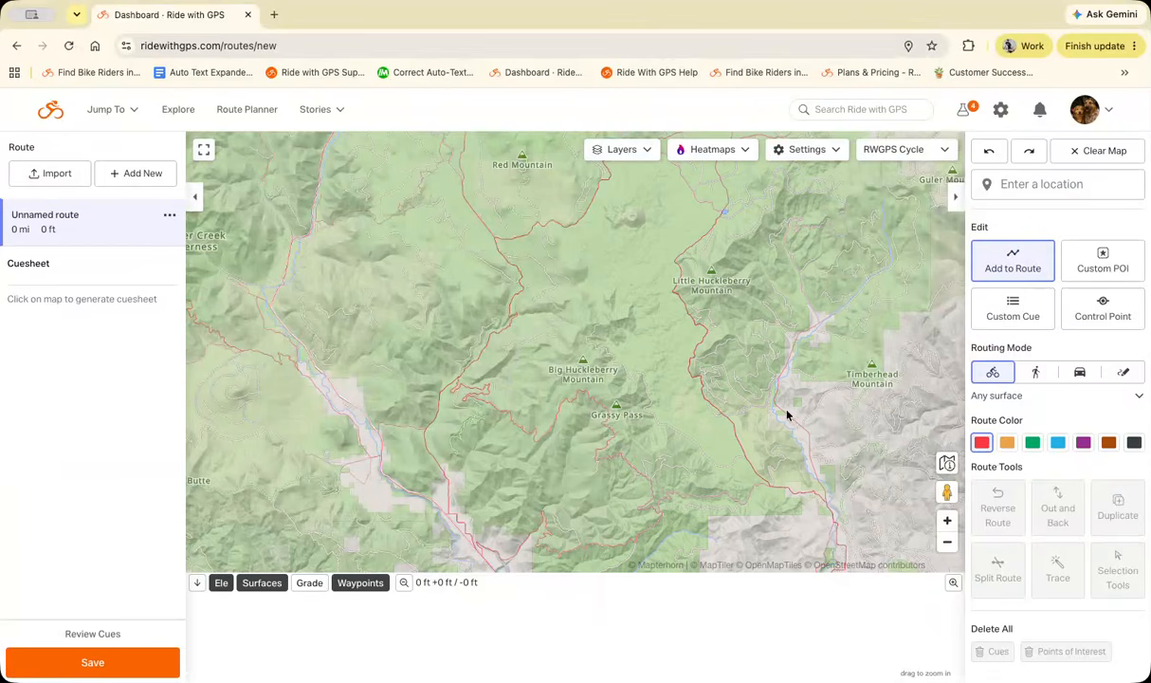
{"action": "left_click_drag", "start_coordinate": [561, 326], "coordinate": [527, 332]}
{"action": "left_click", "coordinate": [948, 544]}
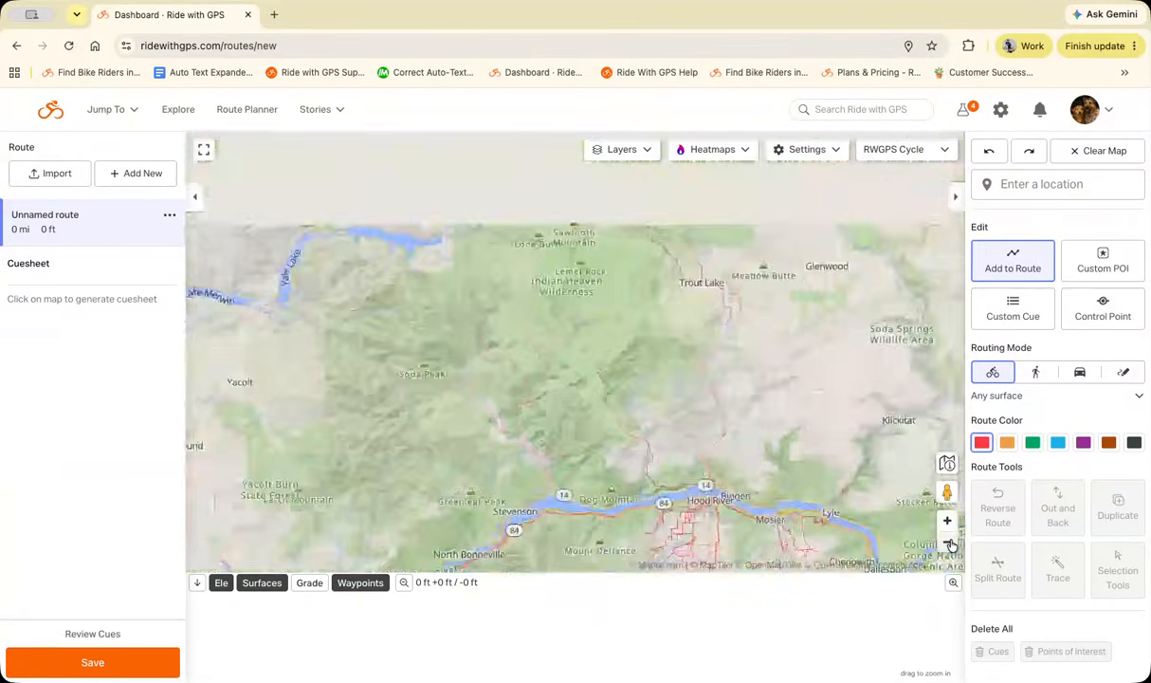
{"action": "left_click", "coordinate": [948, 520]}
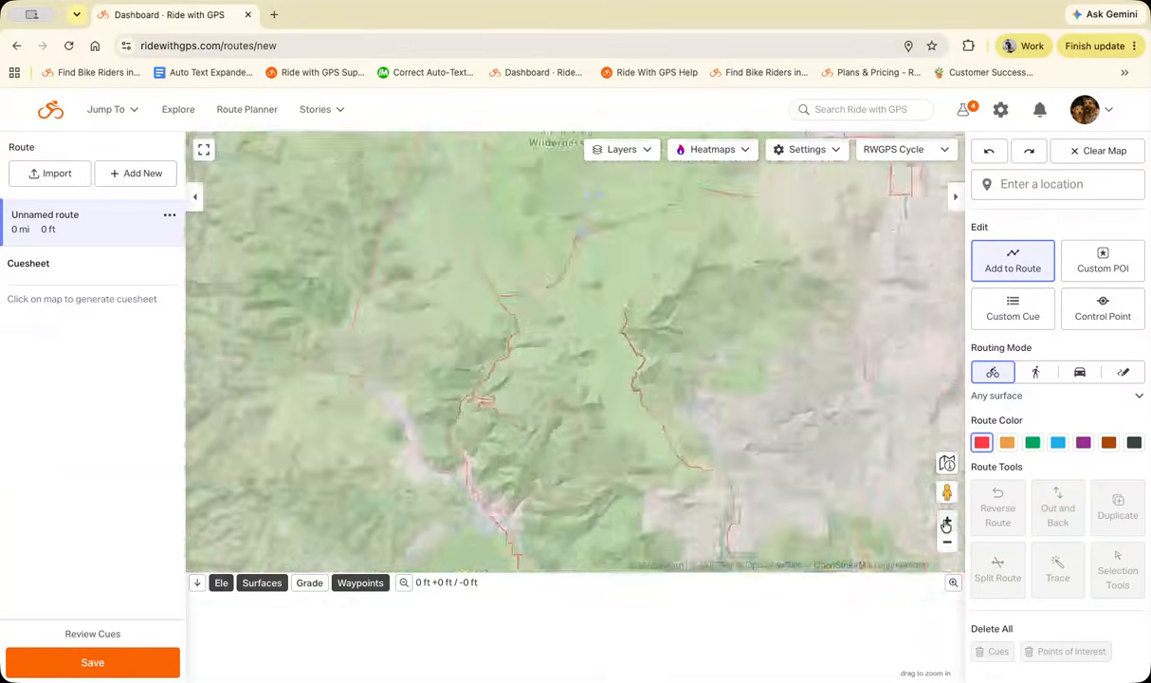
{"action": "left_click_drag", "start_coordinate": [602, 348], "coordinate": [642, 334]}
Limit the cycling heatmap to the Last 7 Days for the Big Huckleberry Mountain area.
{"action": "left_click", "coordinate": [693, 150]}
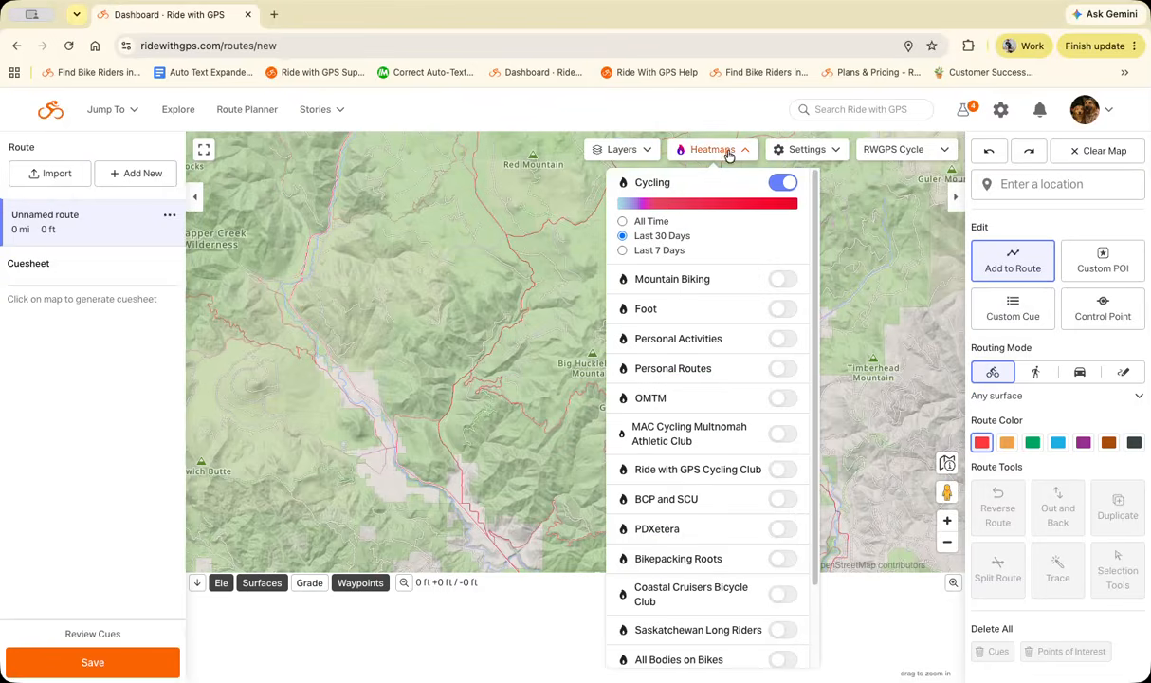
{"action": "left_click", "coordinate": [622, 251]}
{"action": "left_click", "coordinate": [1046, 406]}
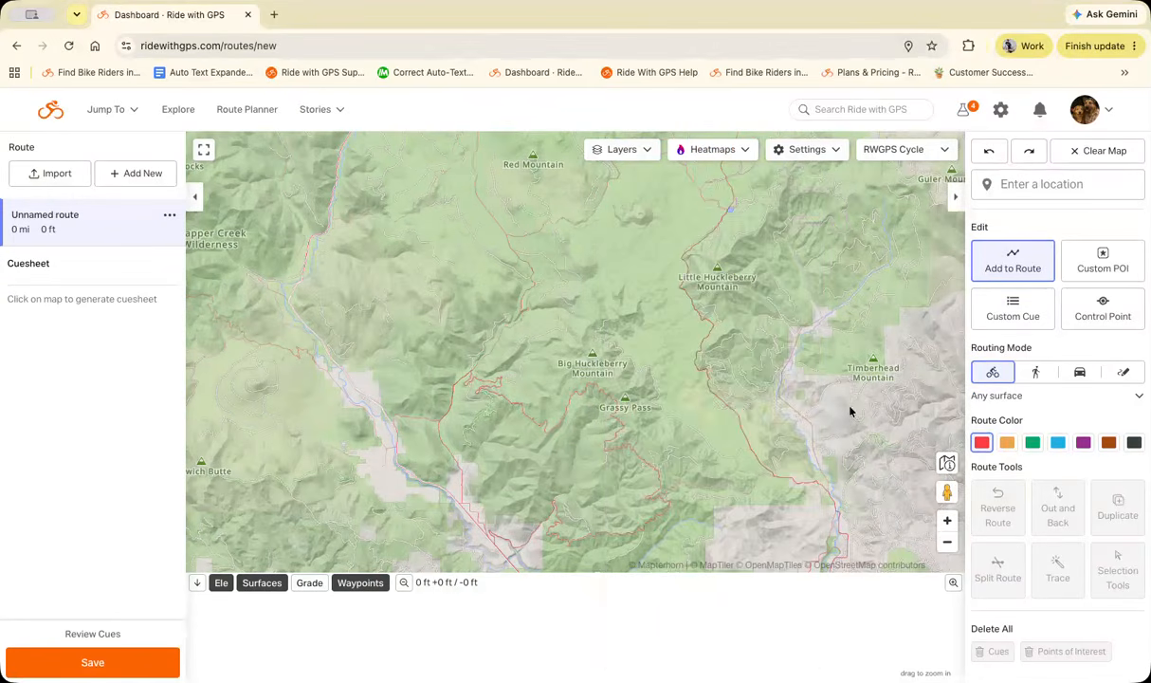
{"action": "left_click_drag", "start_coordinate": [679, 451], "coordinate": [689, 429]}
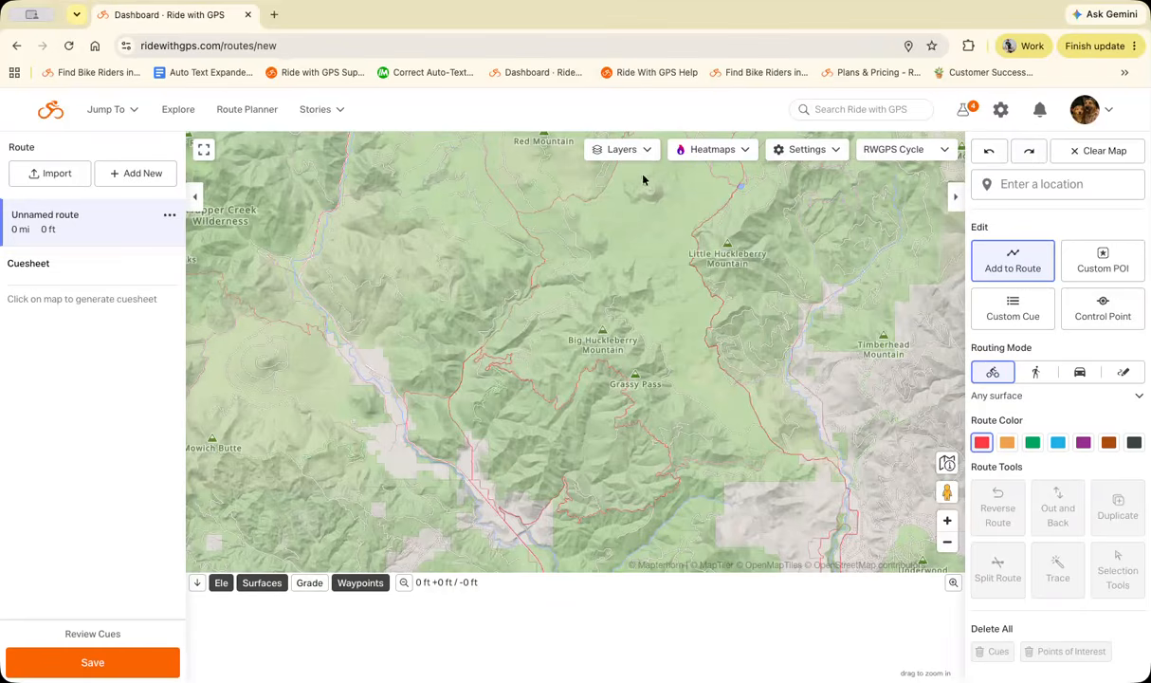
Turn off the cycling heatmap and show the wider region from Portland to The Dalles.
{"action": "left_click", "coordinate": [742, 152]}
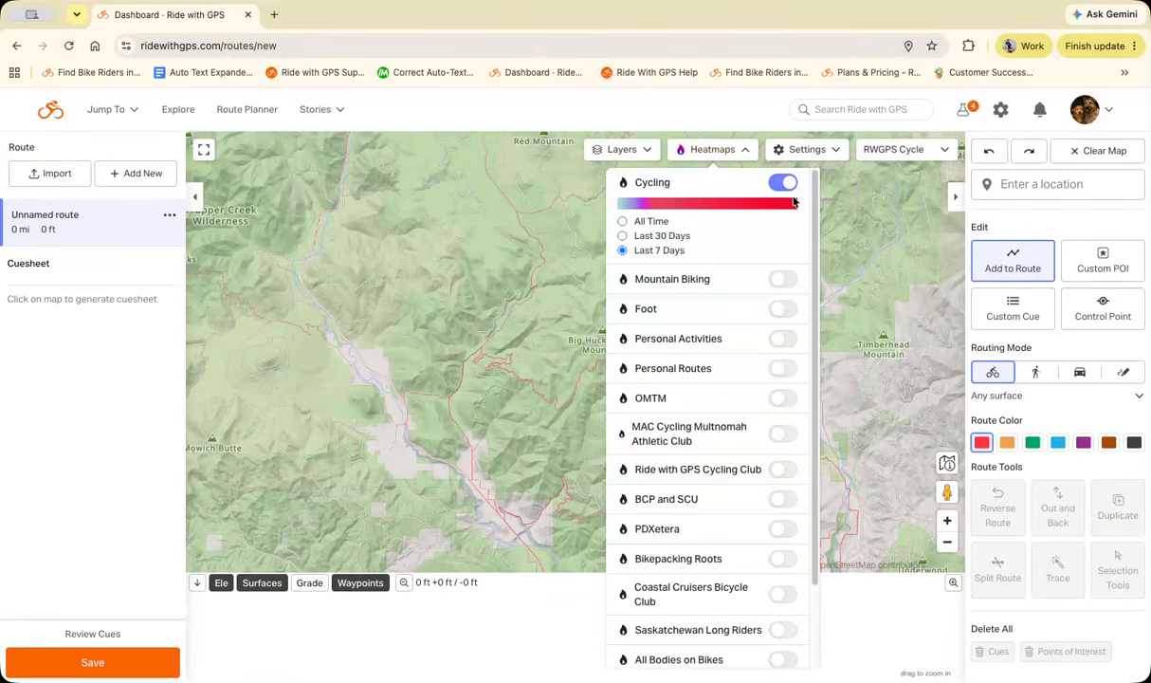
{"action": "left_click", "coordinate": [780, 183]}
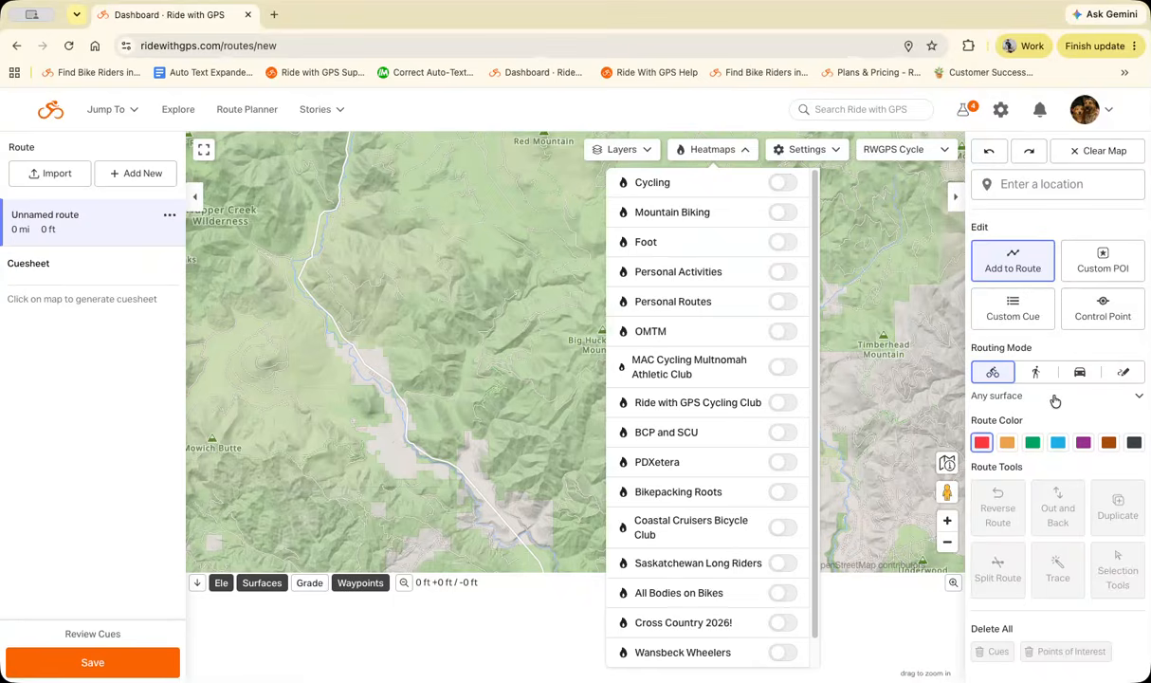
{"action": "left_click", "coordinate": [1137, 396]}
{"action": "left_click", "coordinate": [1135, 397]}
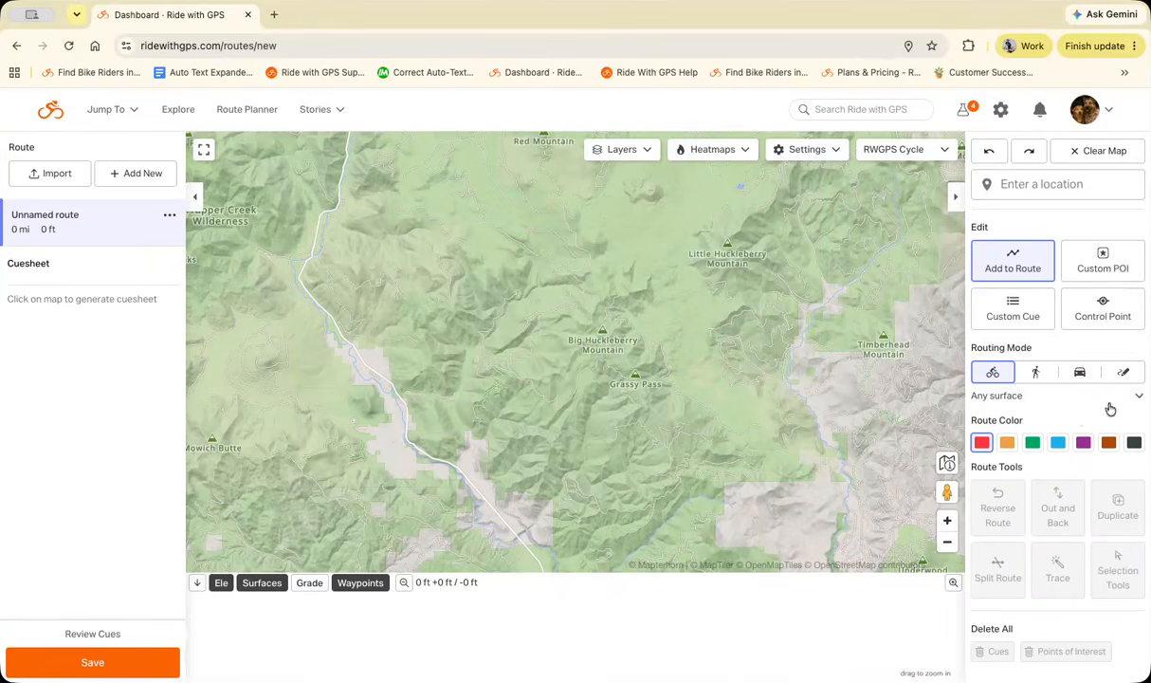
{"action": "left_click", "coordinate": [947, 543]}
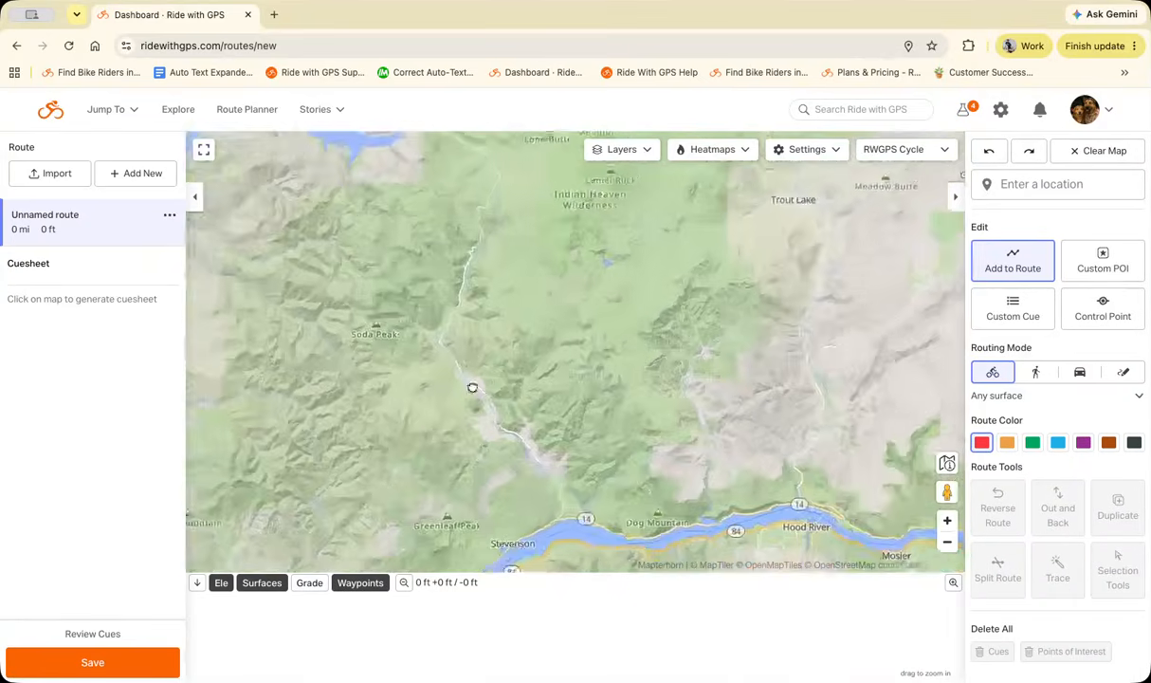
{"action": "left_click", "coordinate": [946, 543]}
{"action": "left_click", "coordinate": [946, 544]}
{"action": "scroll", "coordinate": [527, 198], "scroll_direction": "down", "scroll_amount": 3}
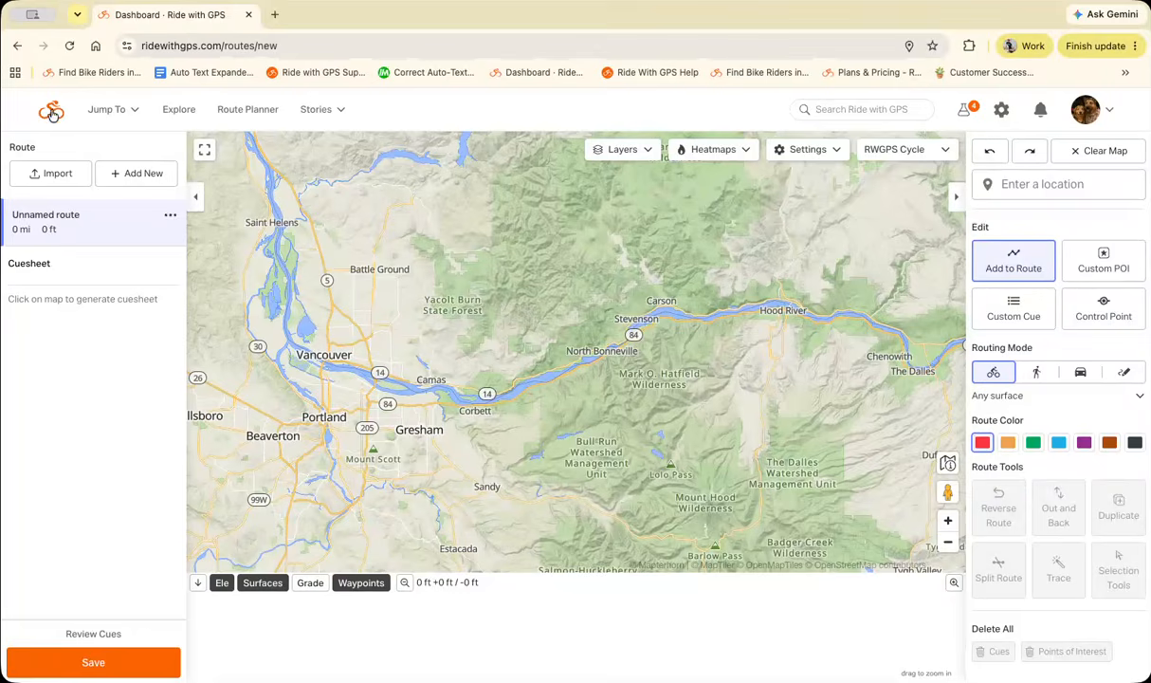
Return to the dashboard and open the 6.6 mi Portland cycling activity from the routes and activities list.
{"action": "left_click", "coordinate": [51, 111]}
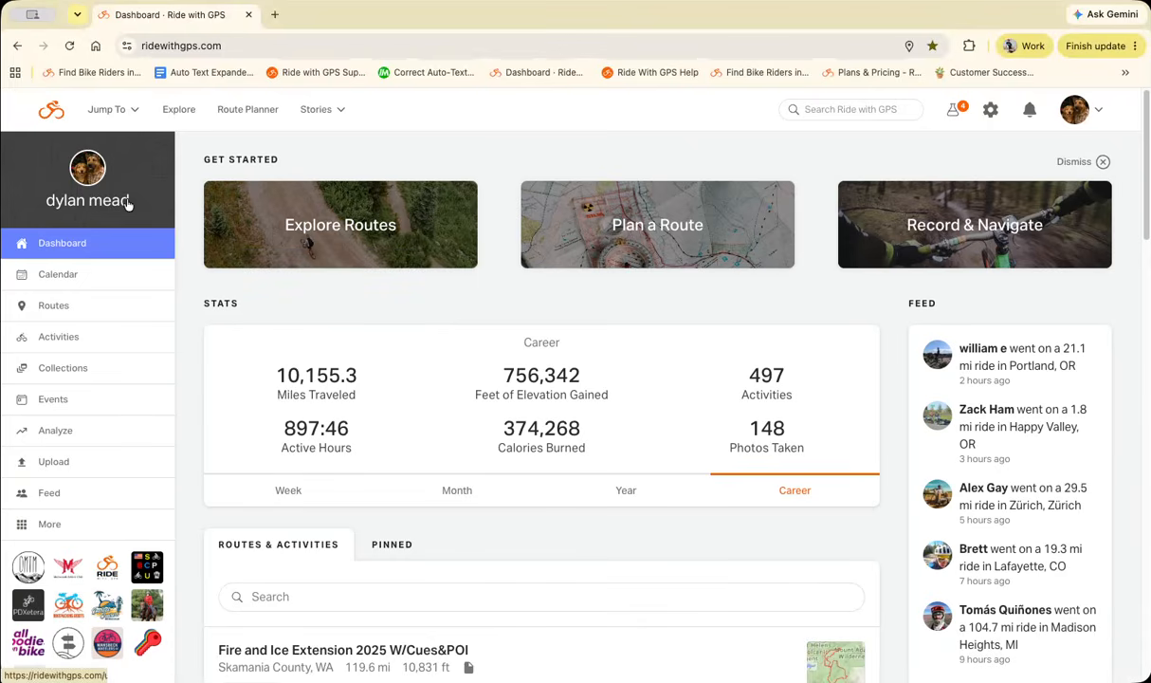
{"action": "scroll", "coordinate": [463, 322], "scroll_direction": "down", "scroll_amount": 1}
{"action": "scroll", "coordinate": [463, 321], "scroll_direction": "down", "scroll_amount": 5}
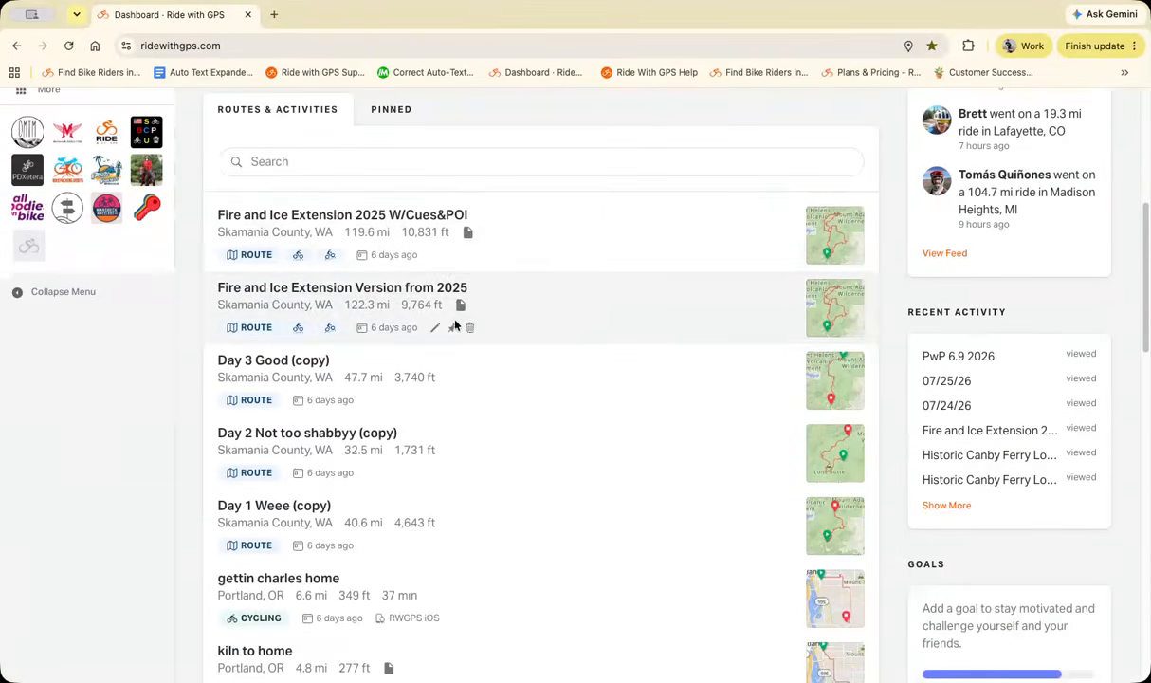
{"action": "scroll", "coordinate": [461, 273], "scroll_direction": "down", "scroll_amount": 1}
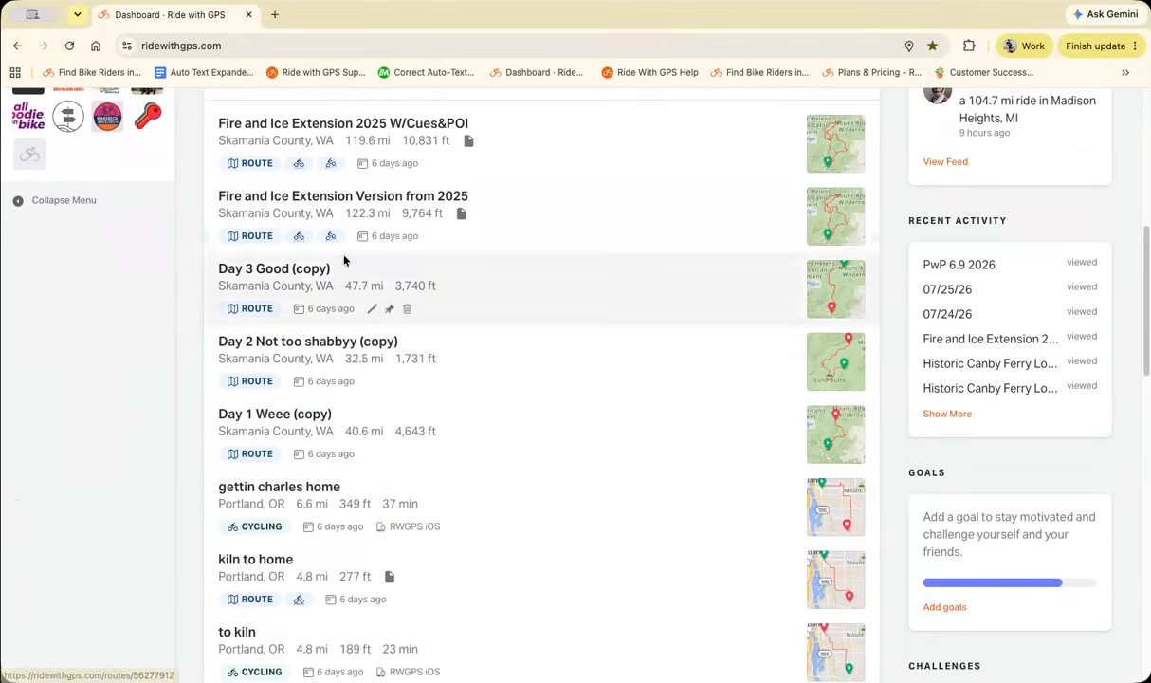
{"action": "scroll", "coordinate": [254, 450], "scroll_direction": "down", "scroll_amount": 1}
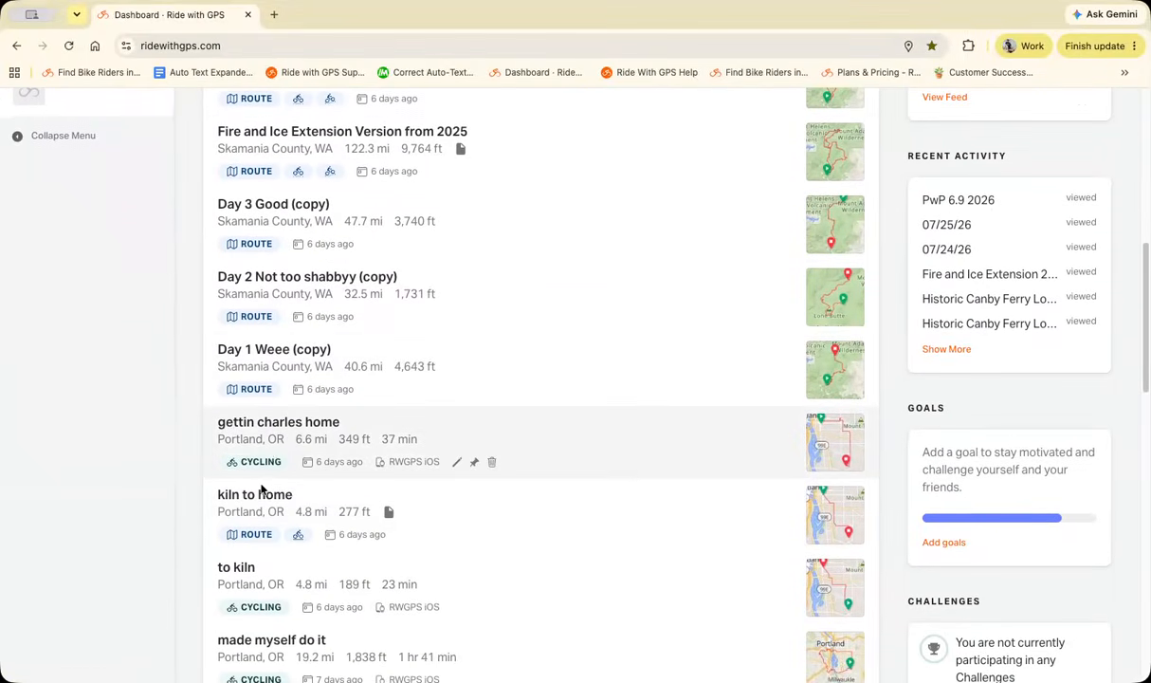
{"action": "scroll", "coordinate": [275, 469], "scroll_direction": "down", "scroll_amount": 1}
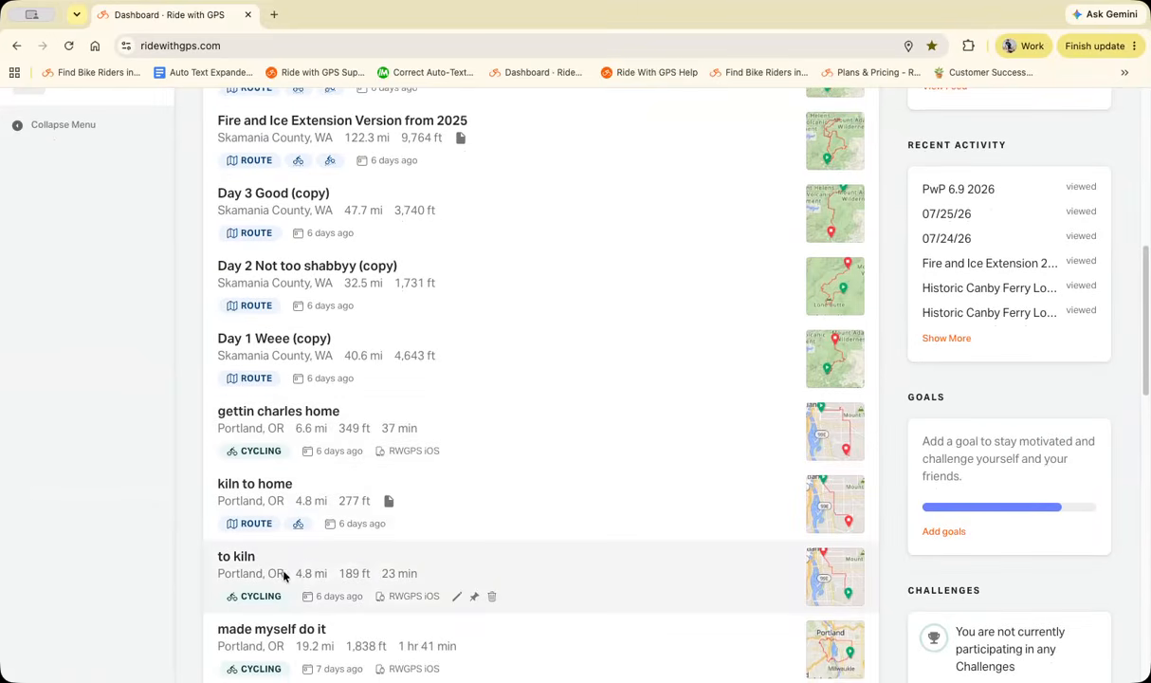
{"action": "scroll", "coordinate": [256, 436], "scroll_direction": "down", "scroll_amount": 1}
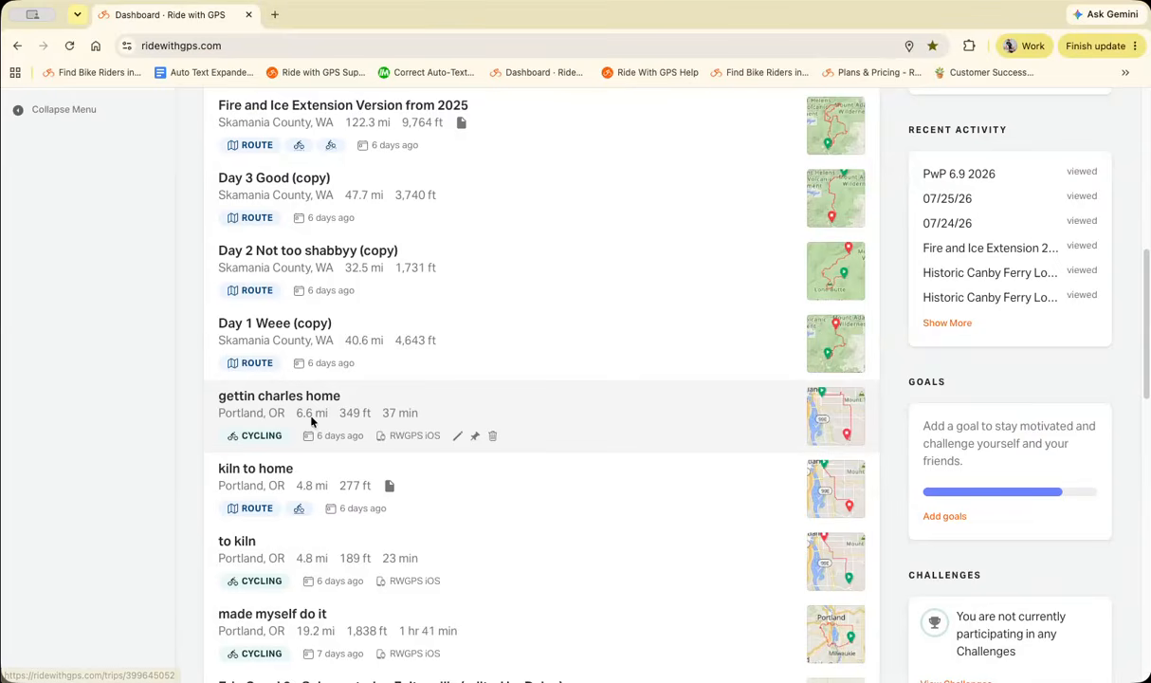
{"action": "left_click", "coordinate": [292, 398]}
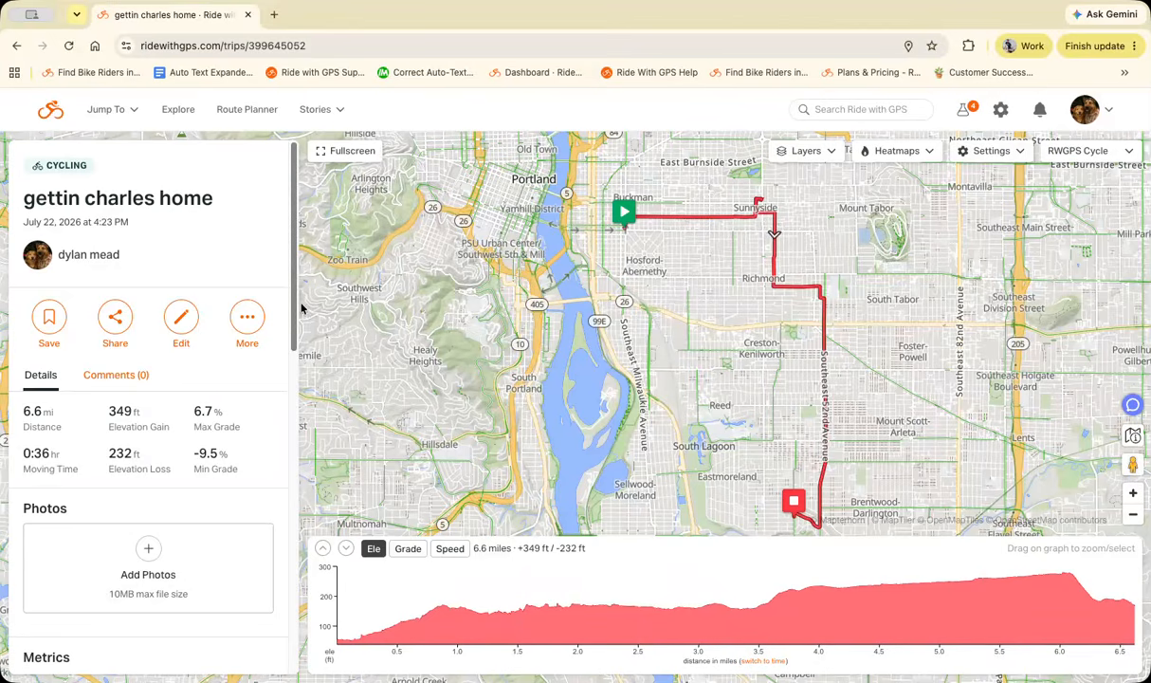
Open a copy of the recorded ride in the route planner and auto-trace it, accepting the traced route.
{"action": "left_click", "coordinate": [247, 319]}
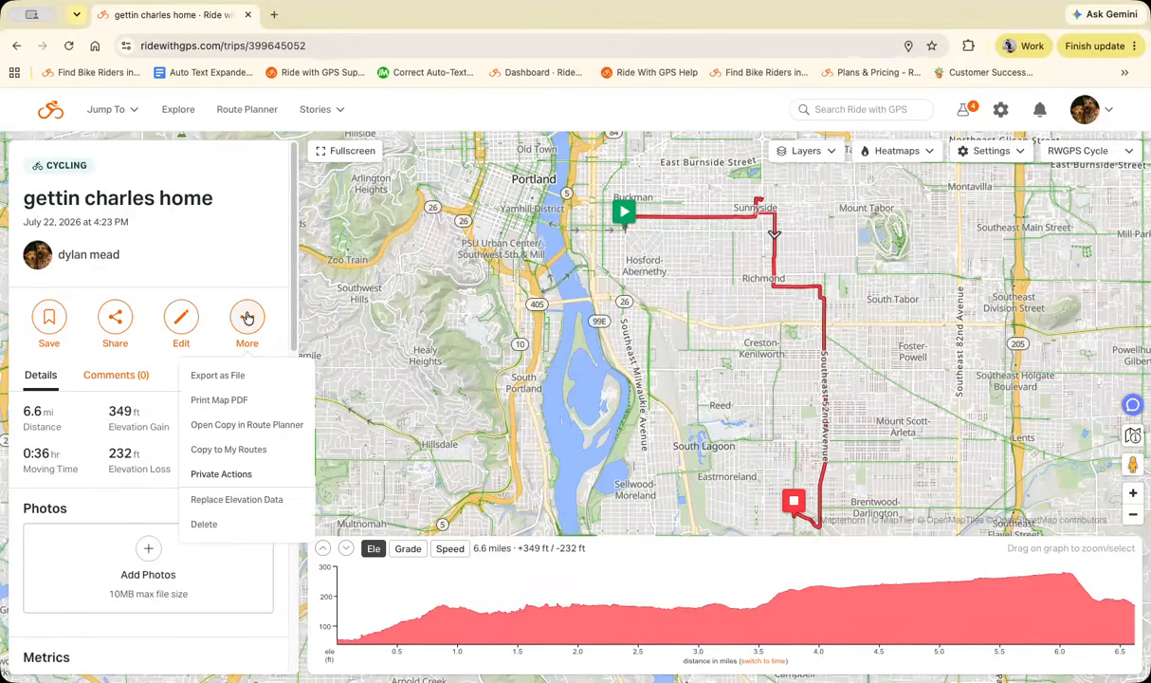
{"action": "left_click", "coordinate": [252, 429]}
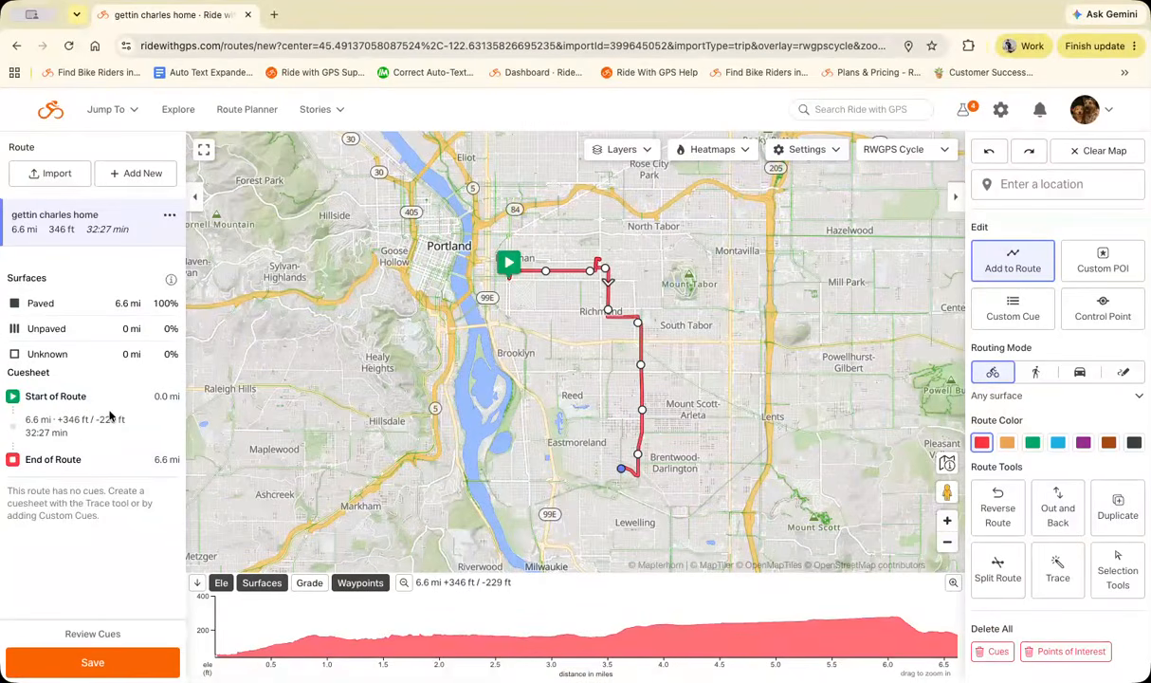
{"action": "left_click", "coordinate": [1058, 569]}
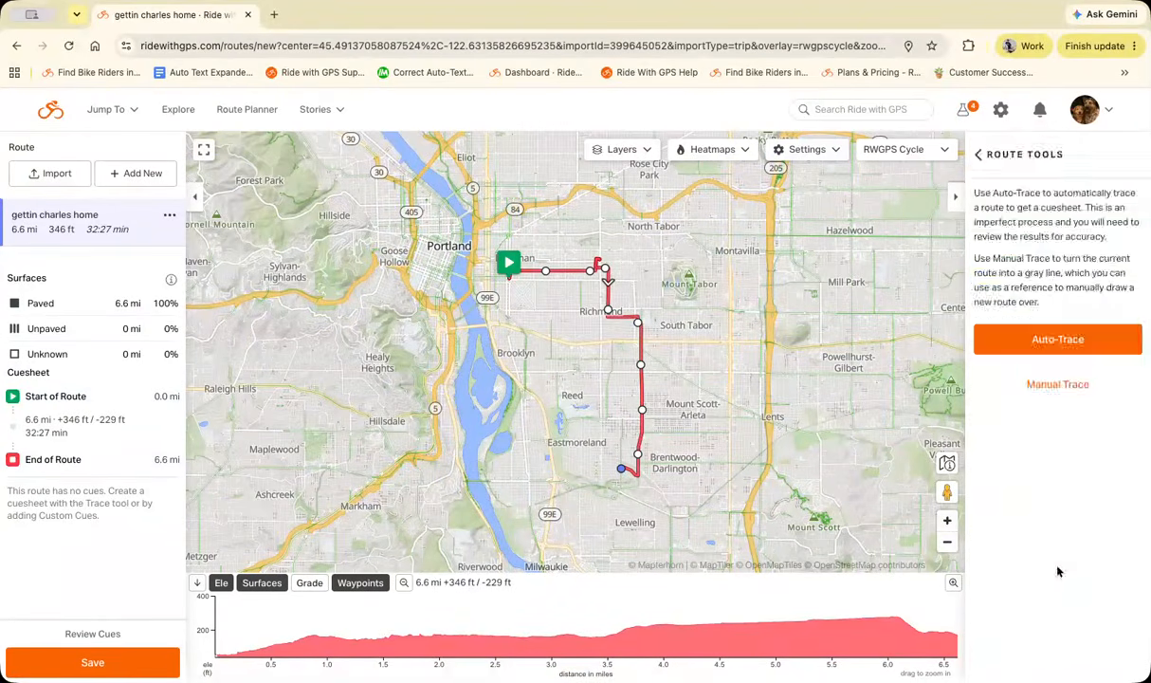
{"action": "left_click", "coordinate": [1071, 341]}
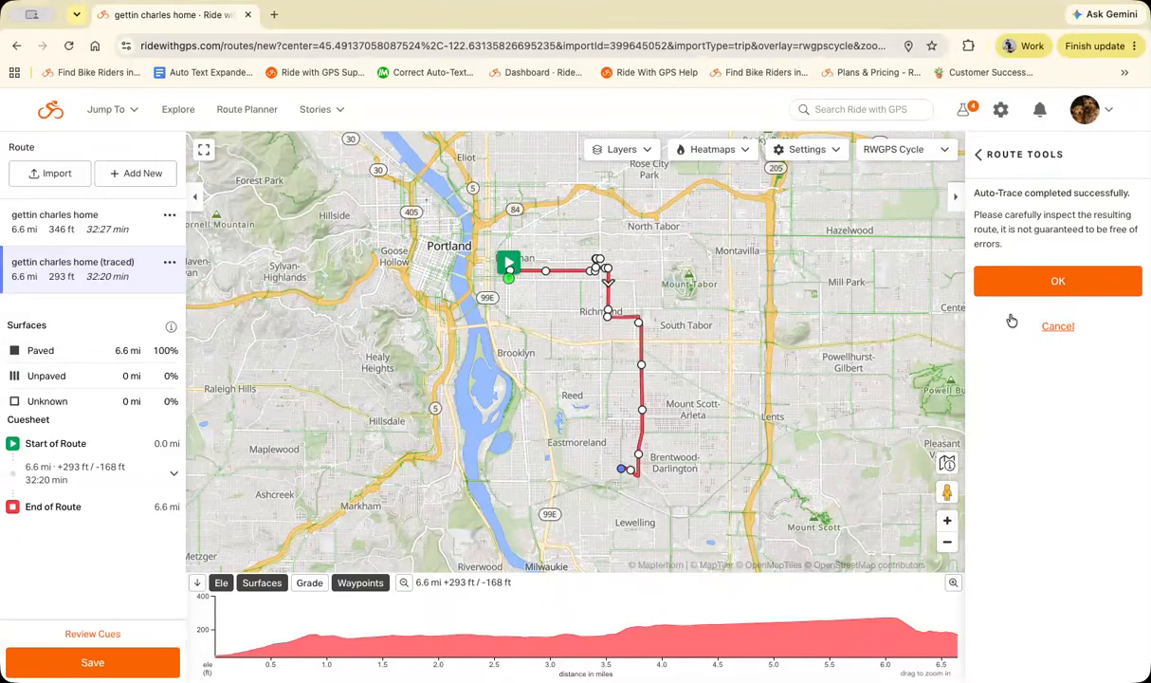
{"action": "left_click", "coordinate": [1057, 283]}
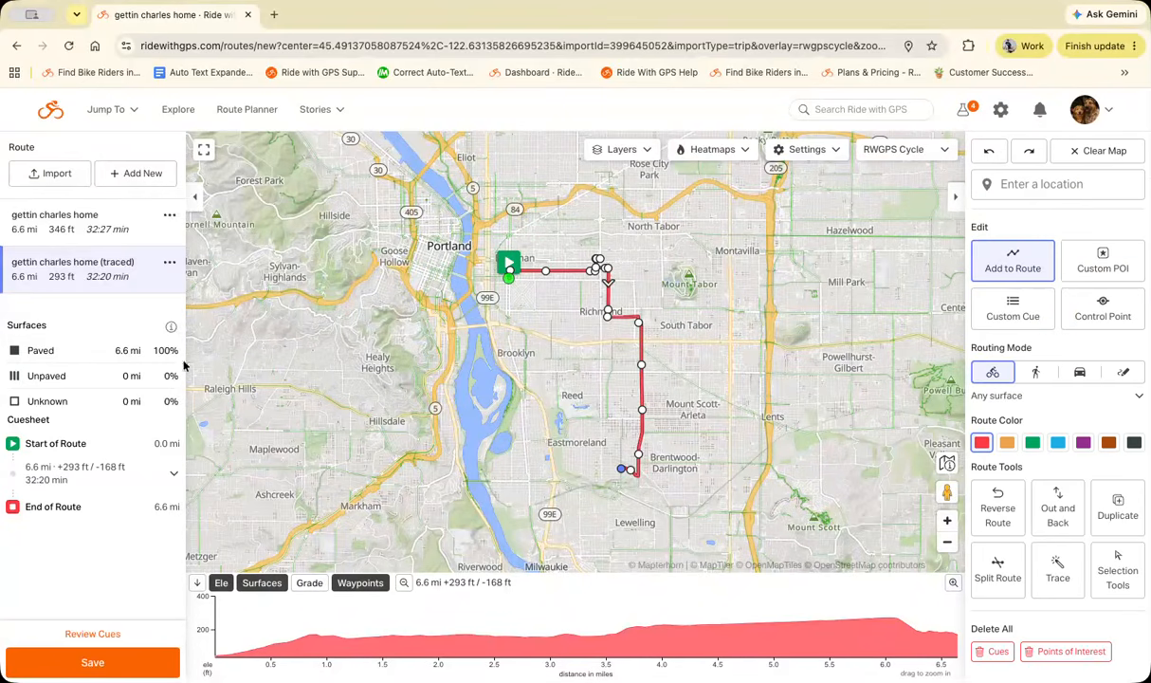
Expand the traced route's cuesheet and review its turn-by-turn cues.
{"action": "left_click", "coordinate": [166, 473]}
{"action": "scroll", "coordinate": [123, 479], "scroll_direction": "down", "scroll_amount": 1}
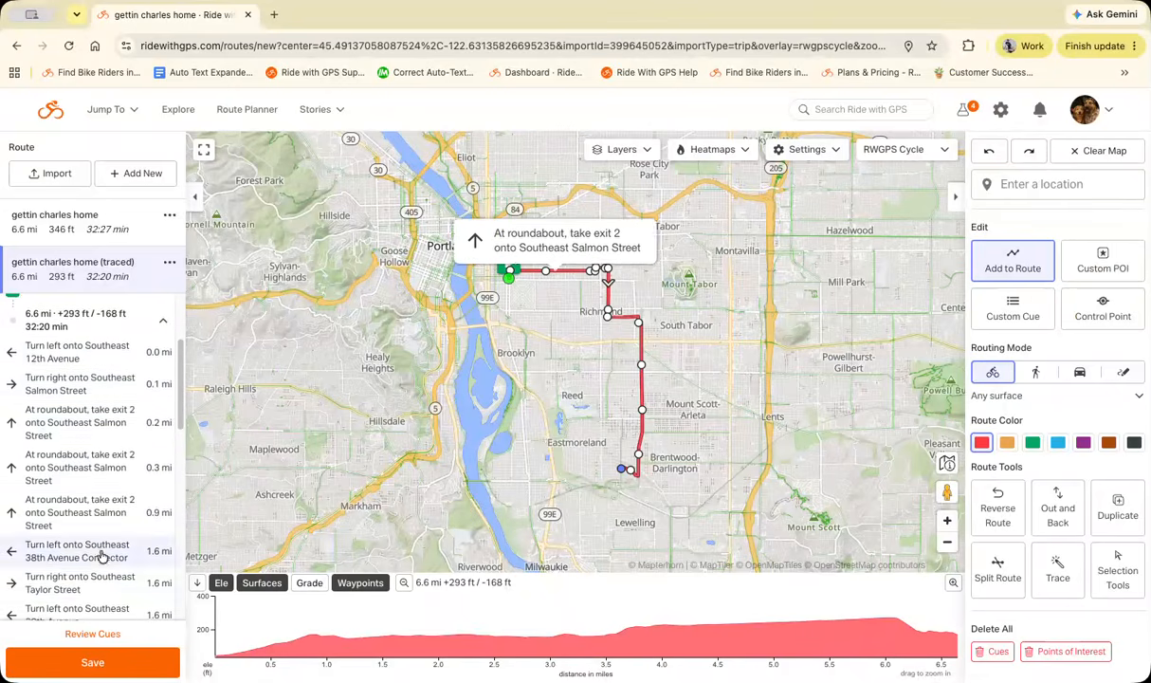
{"action": "scroll", "coordinate": [101, 474], "scroll_direction": "up", "scroll_amount": 1}
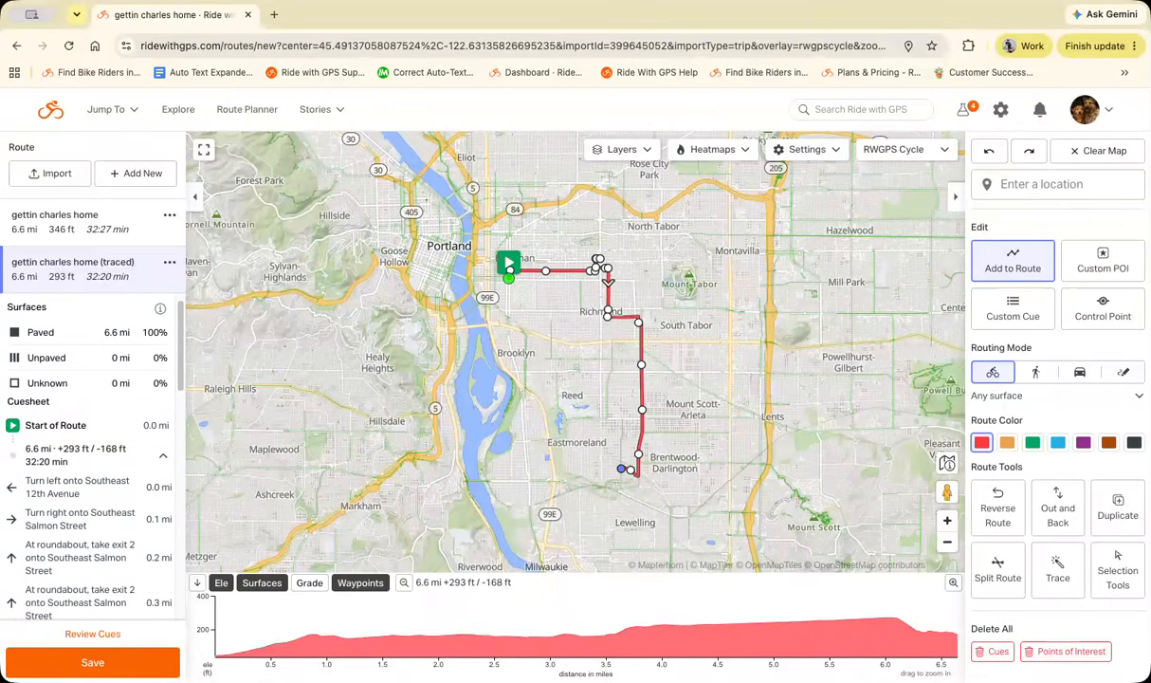
Save the traced route with ": Route Version" appended to its title, and close the save confirmation.
{"action": "left_click", "coordinate": [97, 662]}
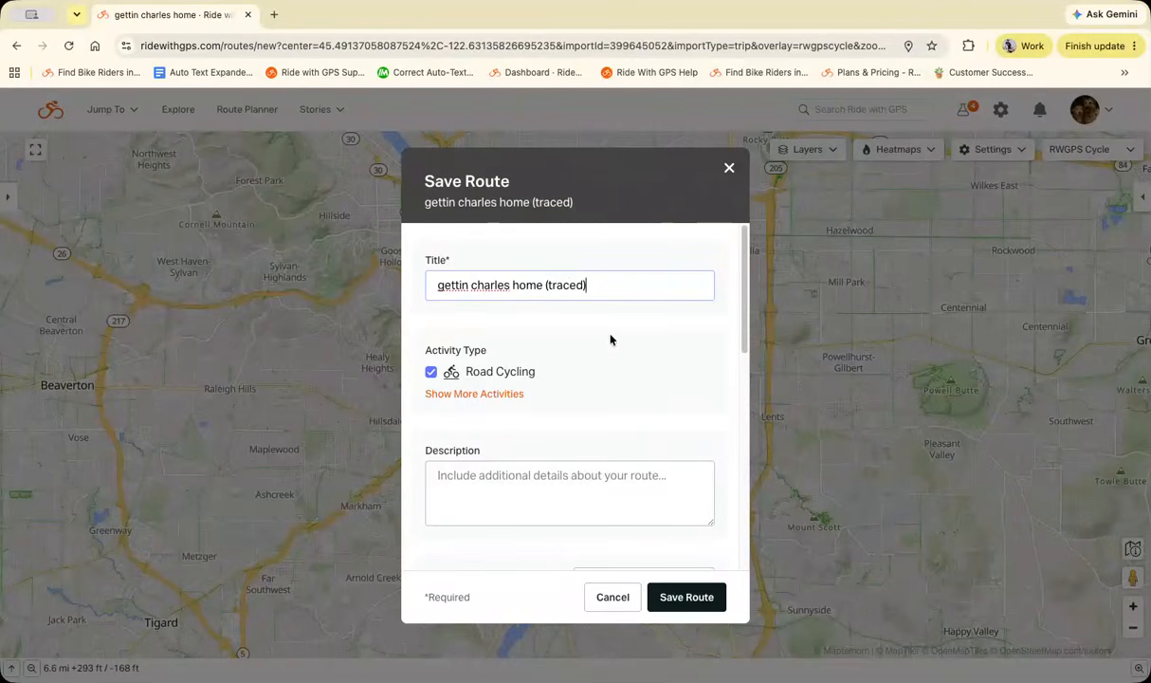
{"action": "type", "text": ": Rout"}
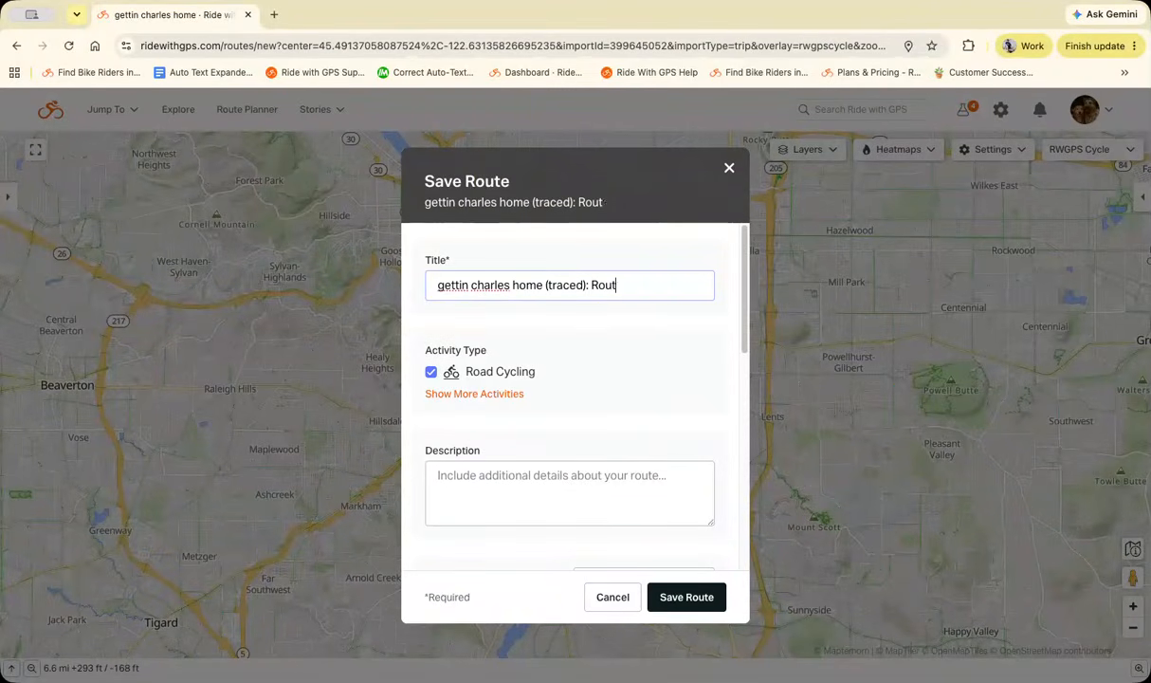
{"action": "type", "text": "e Version"}
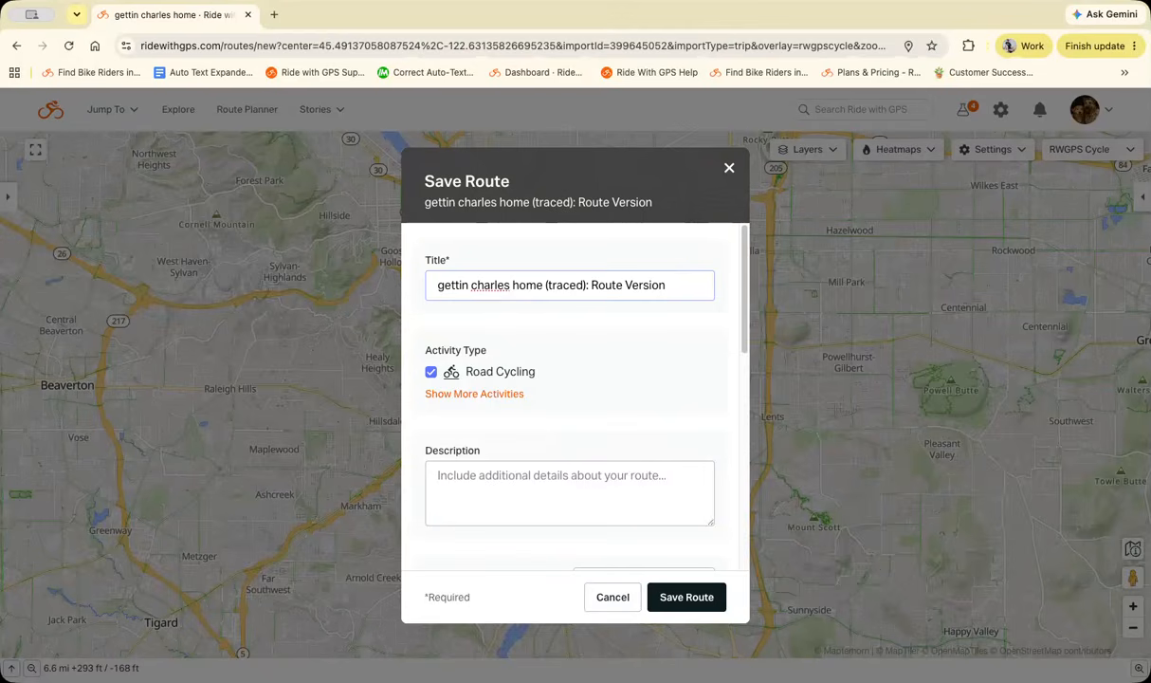
{"action": "scroll", "coordinate": [679, 500], "scroll_direction": "down", "scroll_amount": 1}
{"action": "left_click", "coordinate": [684, 603]}
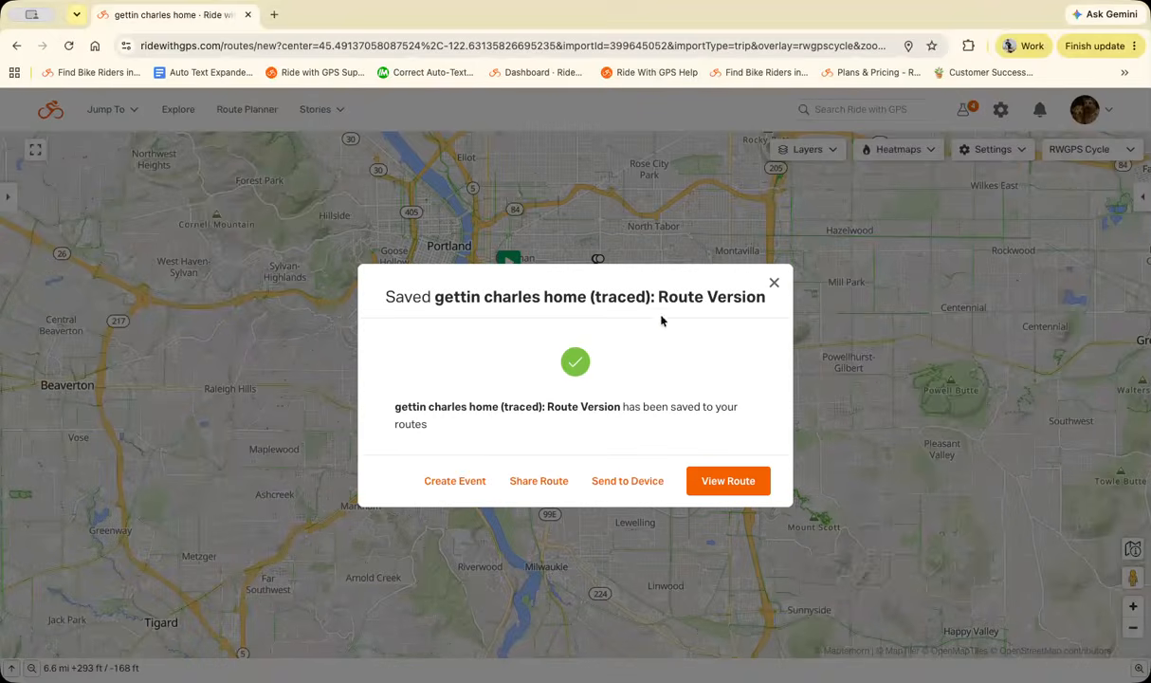
{"action": "left_click", "coordinate": [774, 284]}
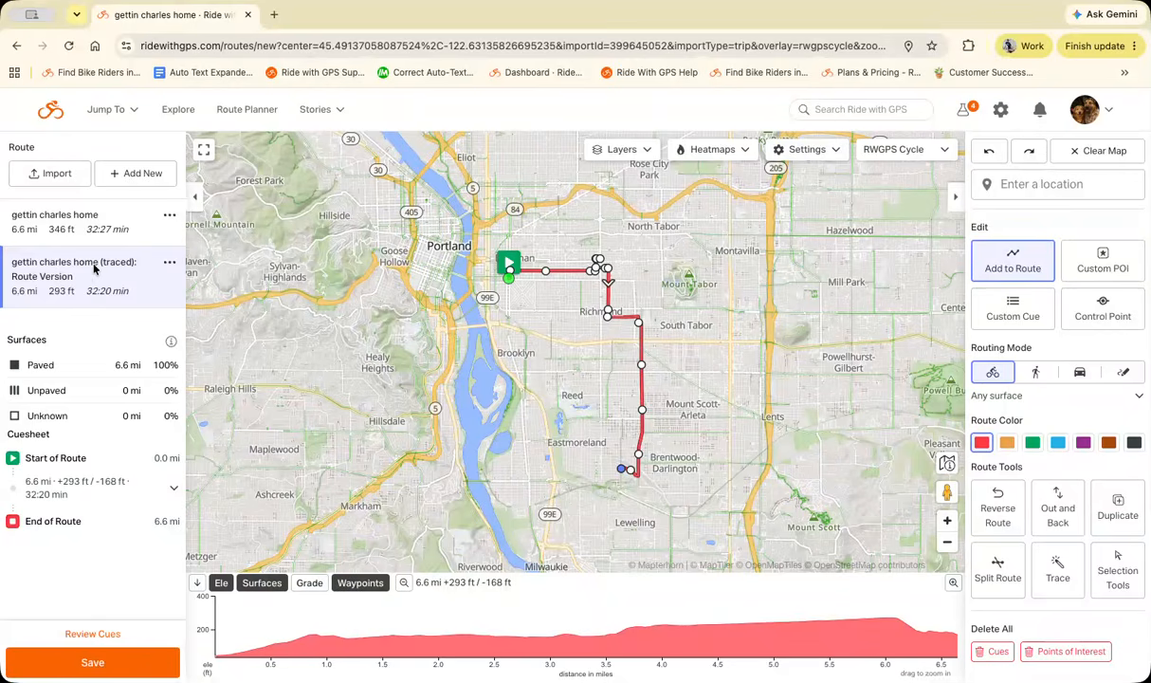
Clear both the recorded ride and its traced route from the planner map, confirming the removal.
{"action": "double_click", "coordinate": [949, 525]}
{"action": "left_click_drag", "start_coordinate": [687, 252], "coordinate": [655, 516]}
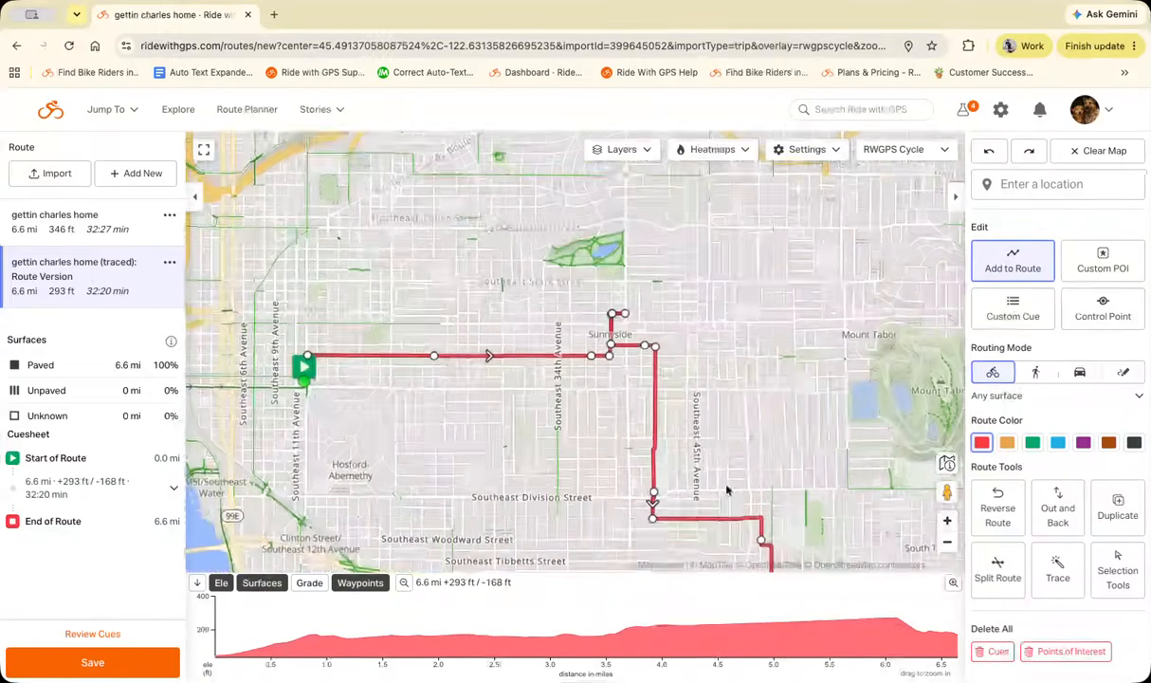
{"action": "left_click", "coordinate": [947, 521]}
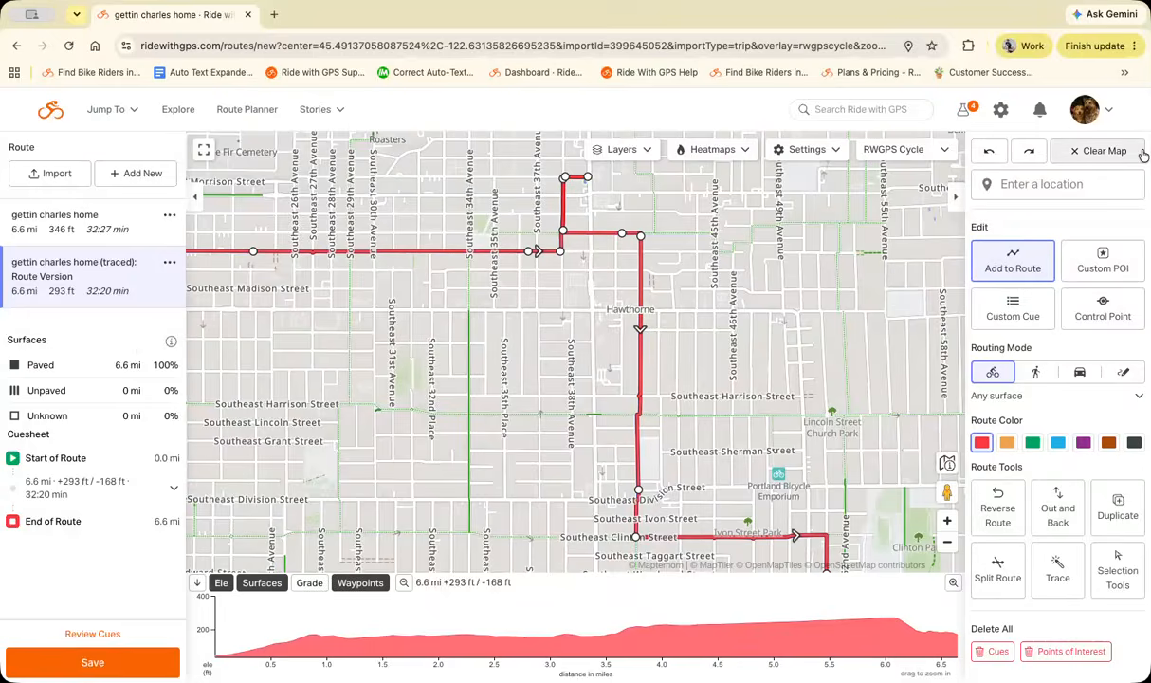
{"action": "left_click", "coordinate": [1082, 150]}
{"action": "left_click", "coordinate": [723, 438]}
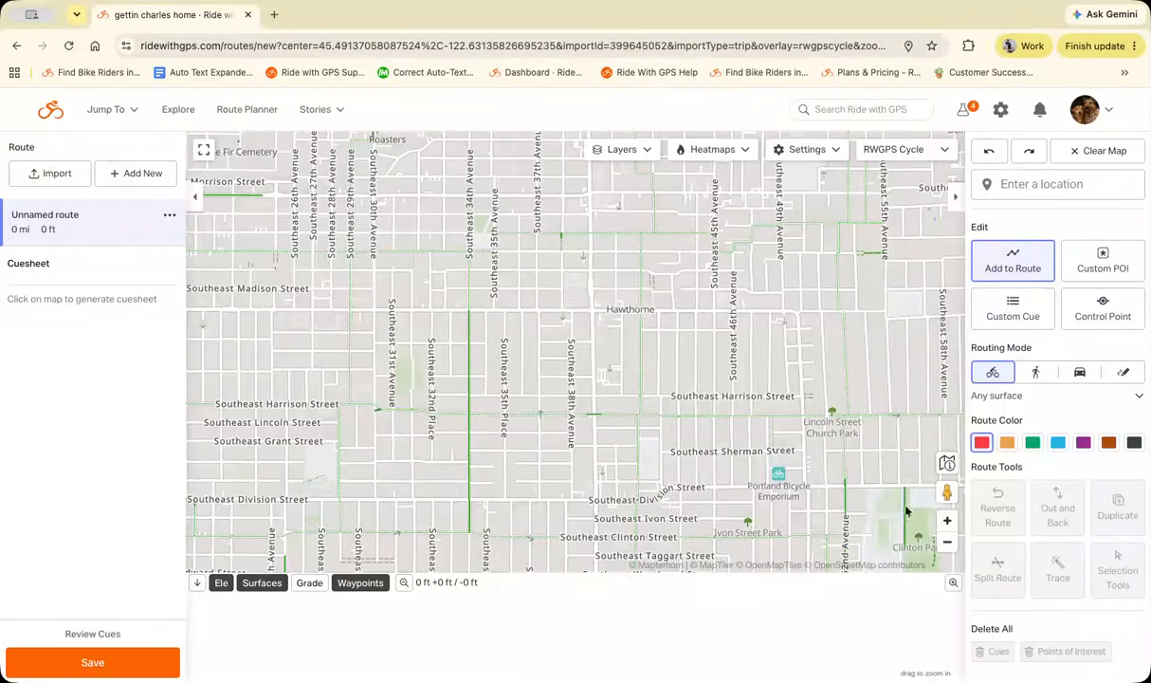
Start a new cycling route at the saved Home location and route it to Rocky Butte Natural Area from the recent searches.
{"action": "left_click", "coordinate": [946, 547]}
{"action": "left_click", "coordinate": [945, 546]}
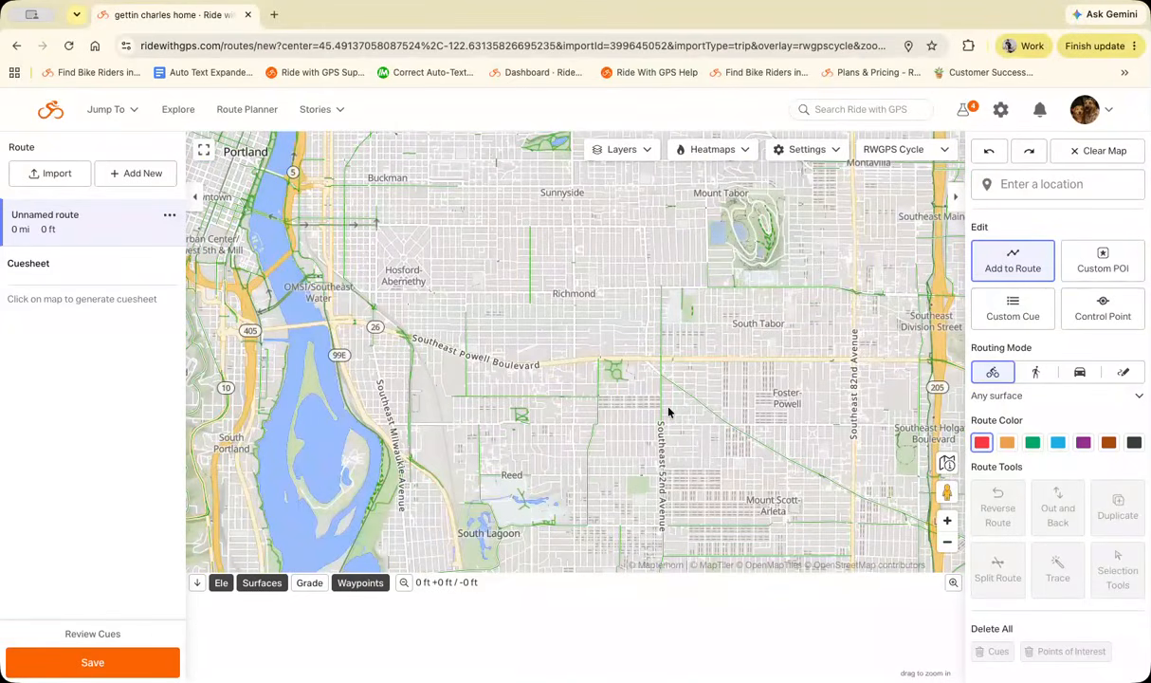
{"action": "left_click_drag", "start_coordinate": [666, 412], "coordinate": [638, 339]}
{"action": "left_click", "coordinate": [1005, 184]}
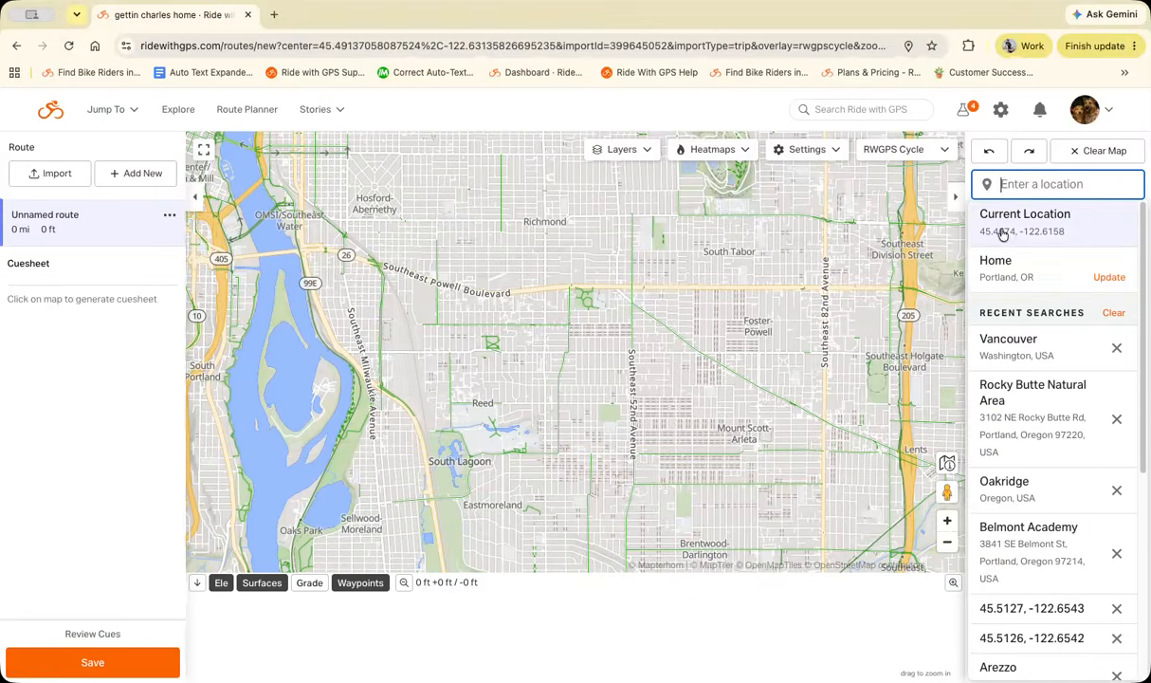
{"action": "left_click", "coordinate": [993, 264]}
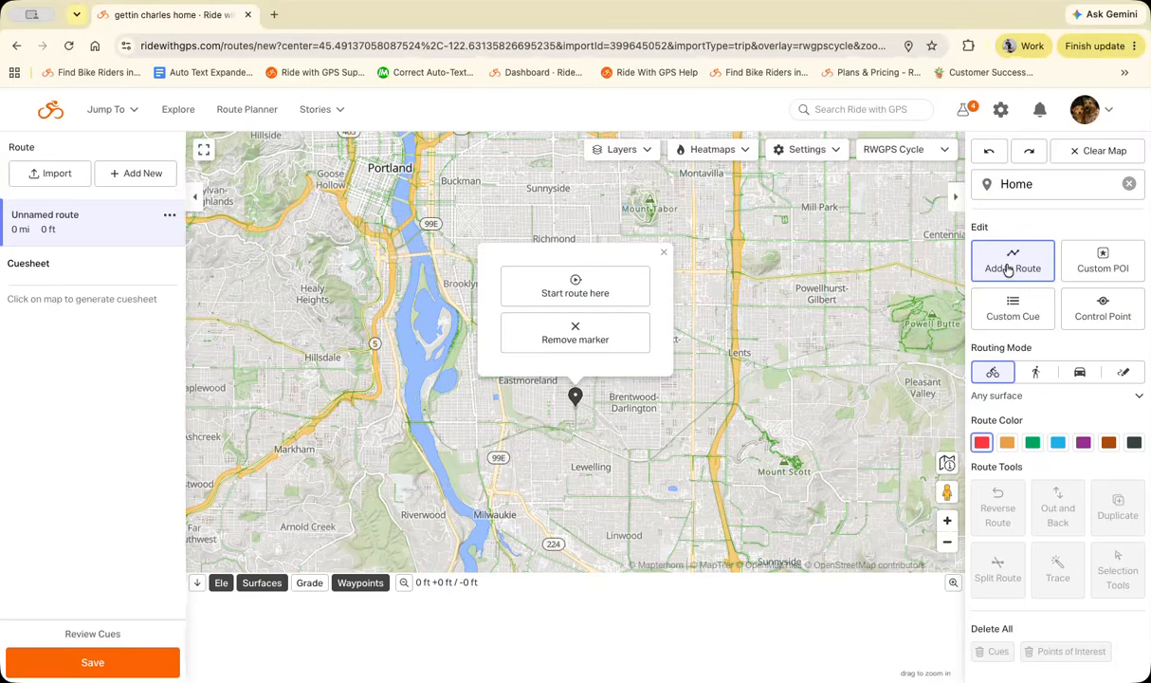
{"action": "left_click", "coordinate": [607, 293]}
{"action": "left_click", "coordinate": [1130, 183]}
{"action": "left_click", "coordinate": [1001, 314]}
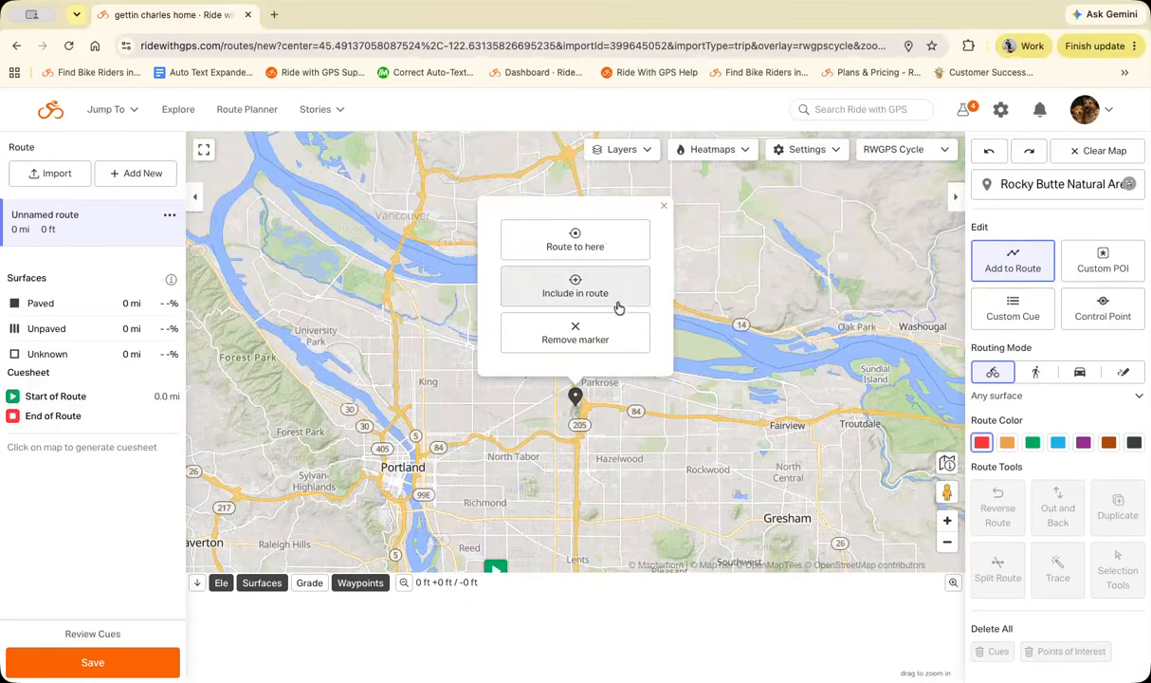
{"action": "left_click", "coordinate": [575, 240]}
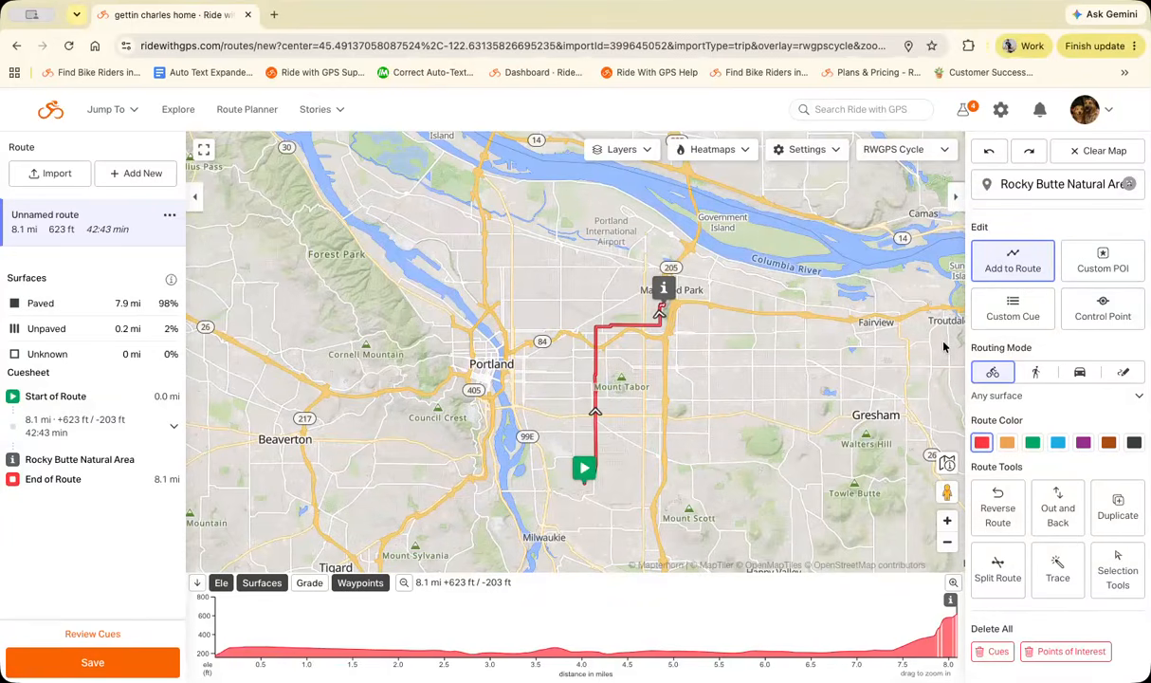
Place a custom POI off the route, on the reservoir at the western edge of Mount Tabor.
{"action": "scroll", "coordinate": [759, 417], "scroll_direction": "up", "scroll_amount": 5}
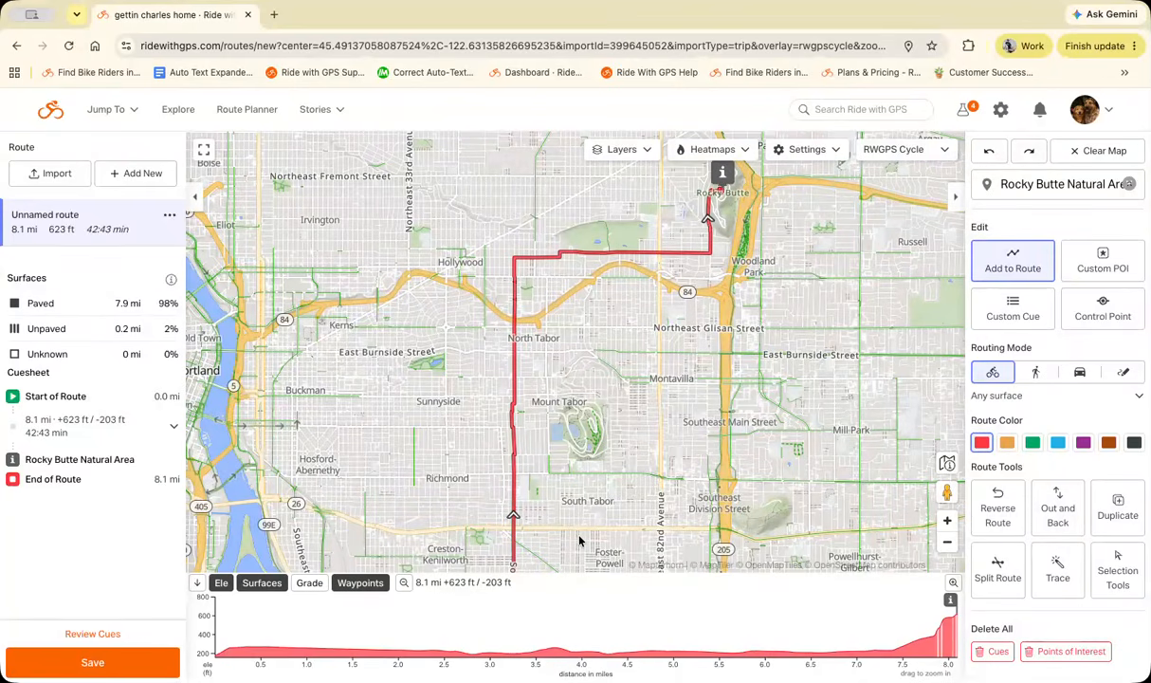
{"action": "left_click", "coordinate": [948, 521]}
{"action": "left_click_drag", "start_coordinate": [711, 513], "coordinate": [746, 484]}
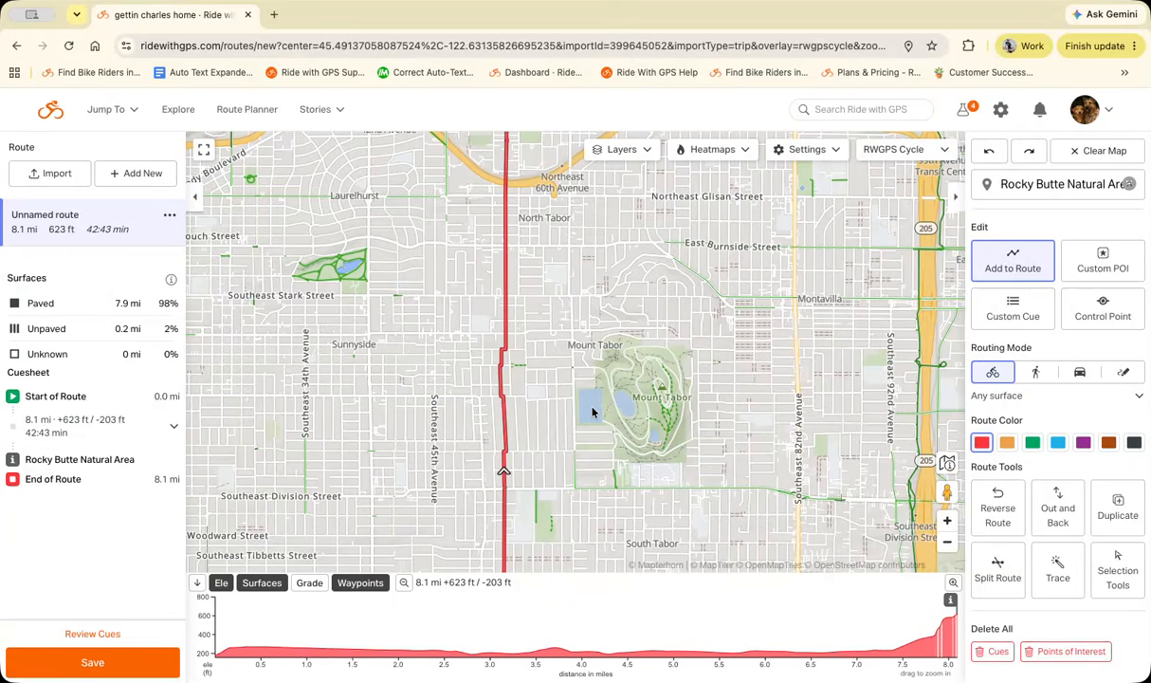
{"action": "left_click", "coordinate": [1088, 263]}
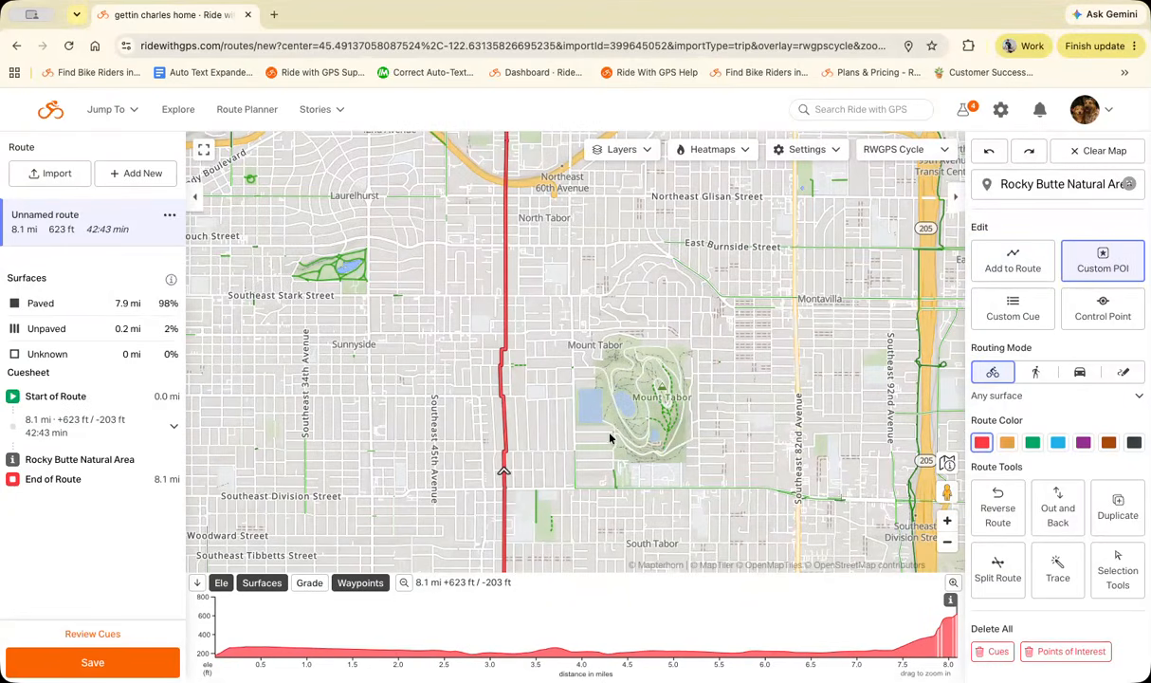
{"action": "left_click", "coordinate": [588, 408]}
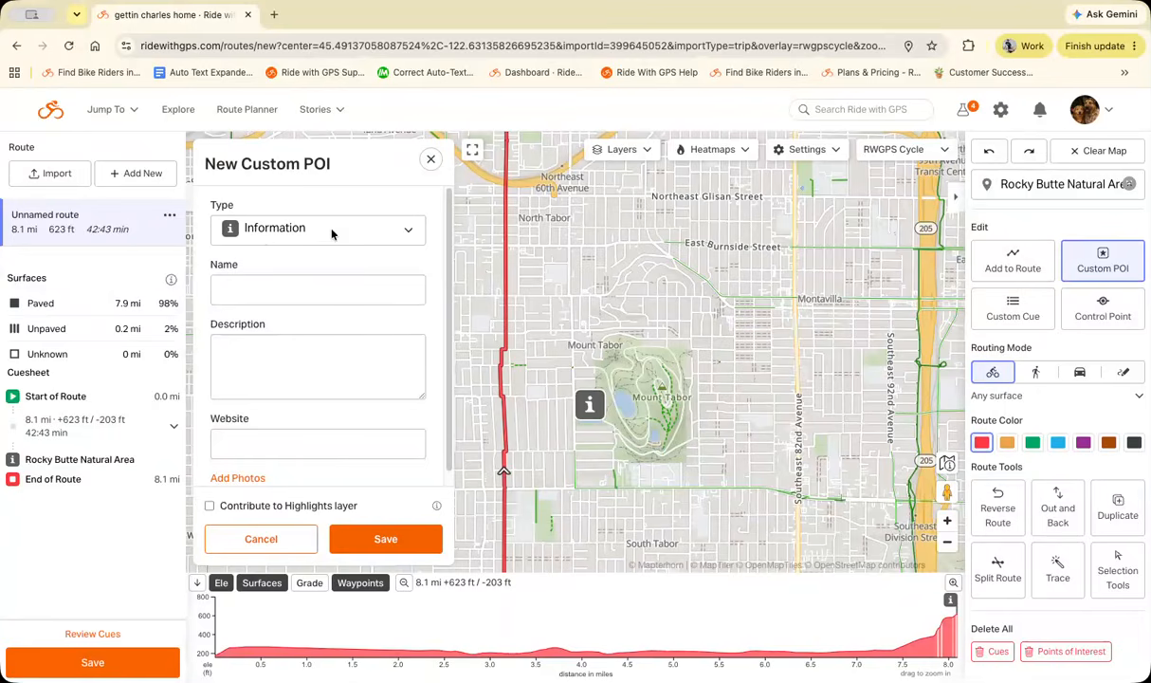
Set the type of the new Mount Tabor POI to Water.
{"action": "left_click", "coordinate": [403, 235]}
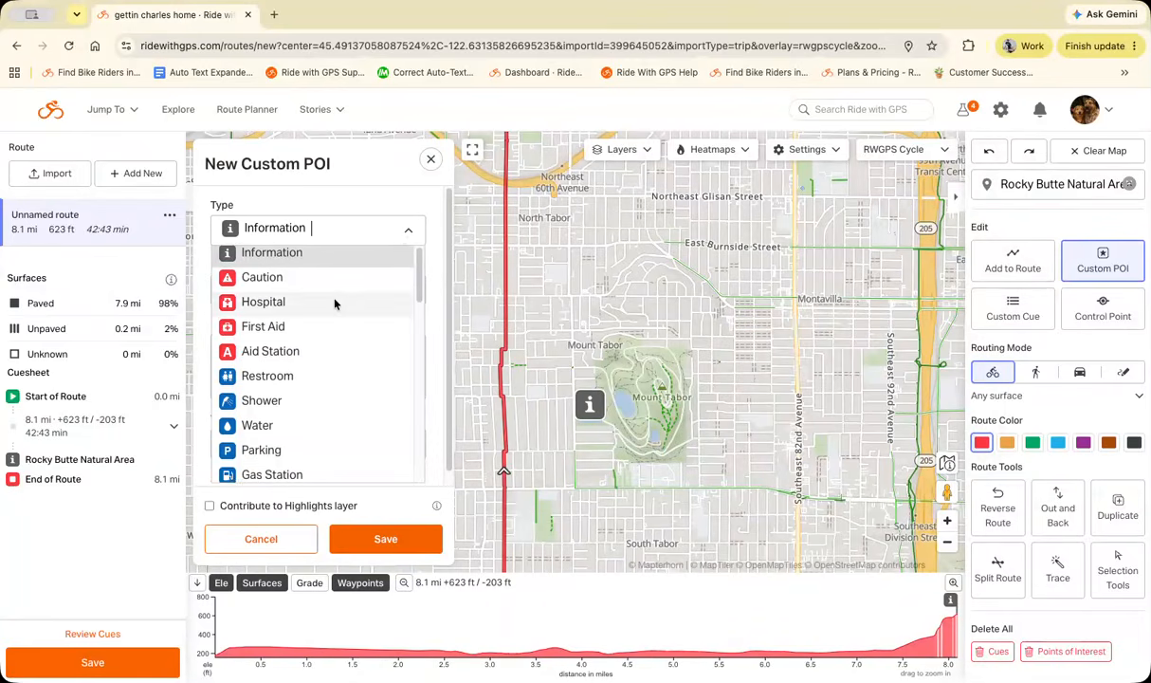
{"action": "scroll", "coordinate": [333, 304], "scroll_direction": "down", "scroll_amount": 3}
{"action": "scroll", "coordinate": [334, 303], "scroll_direction": "down", "scroll_amount": 5}
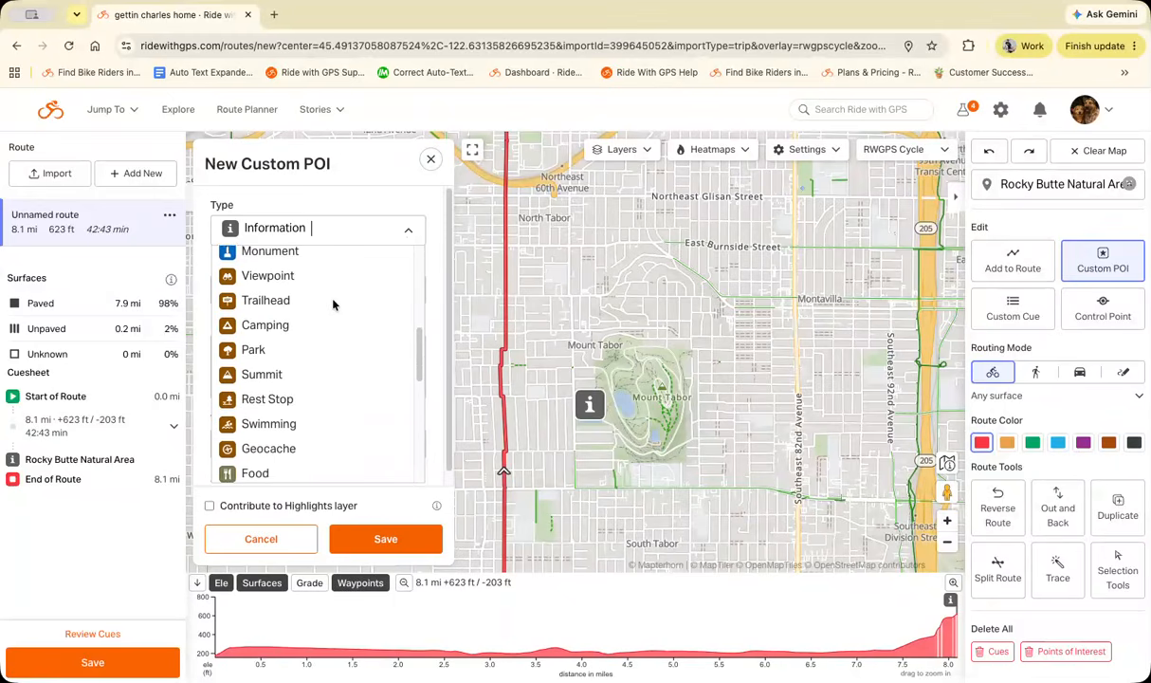
{"action": "scroll", "coordinate": [332, 303], "scroll_direction": "up", "scroll_amount": 4}
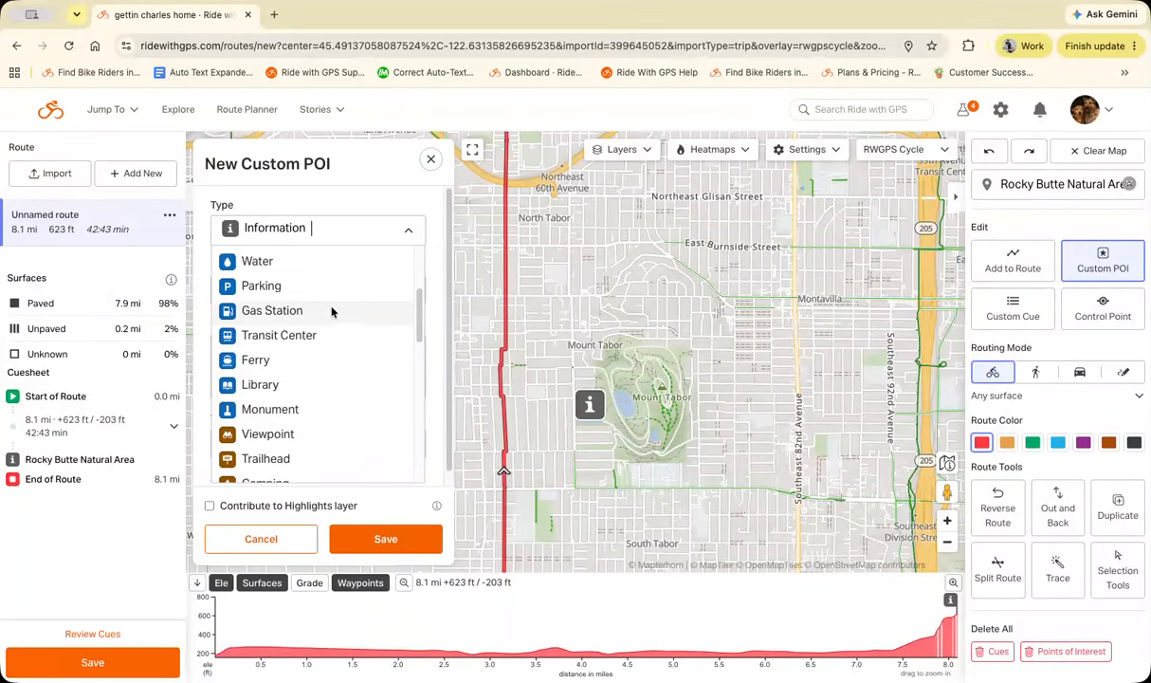
{"action": "scroll", "coordinate": [323, 299], "scroll_direction": "up", "scroll_amount": 1}
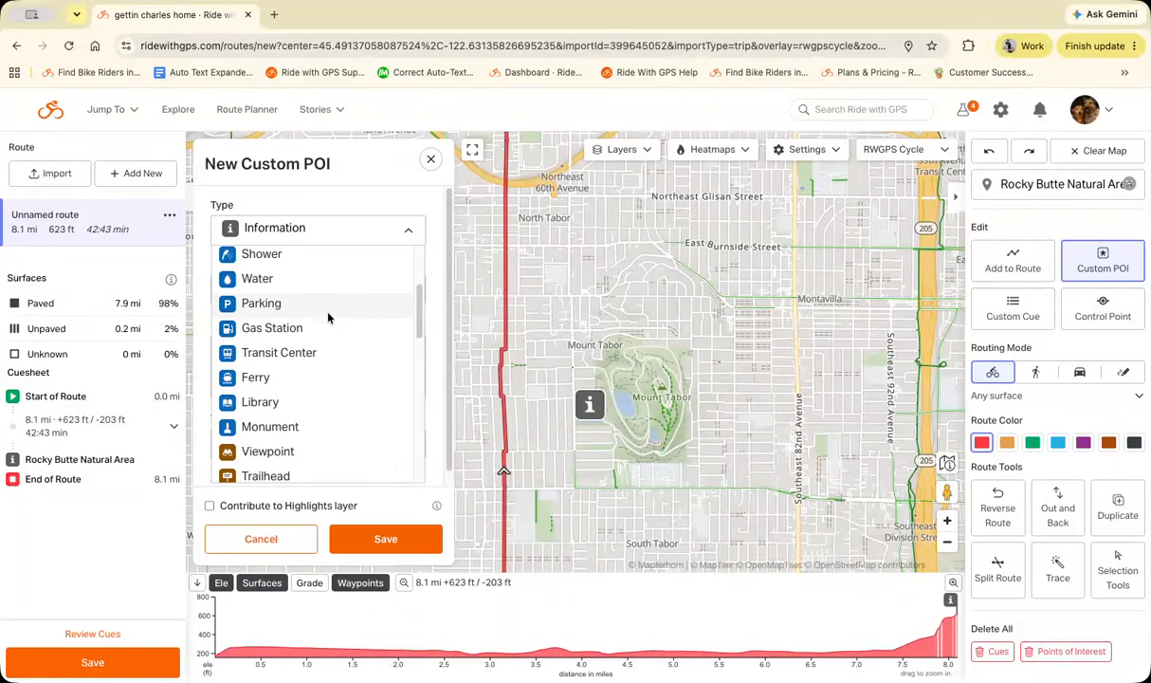
{"action": "left_click", "coordinate": [258, 278]}
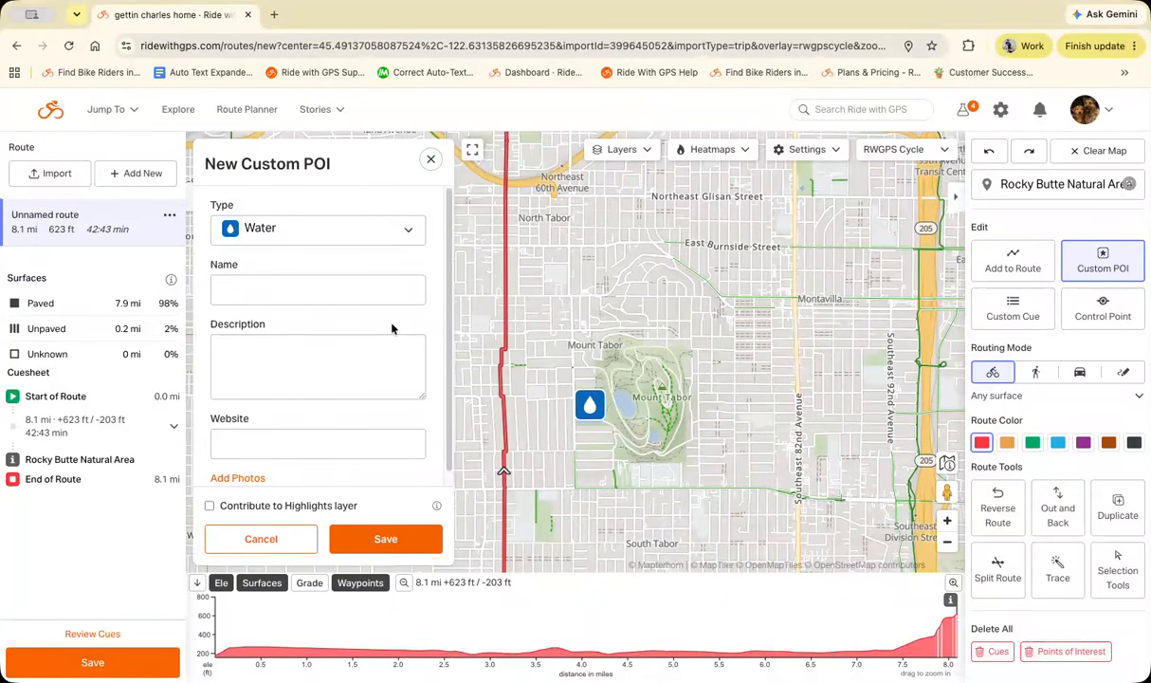
Name the POI "water source", save it, and close its details.
{"action": "left_click", "coordinate": [297, 290]}
{"action": "type", "text": "water source"}
{"action": "scroll", "coordinate": [237, 365], "scroll_direction": "down", "scroll_amount": 1}
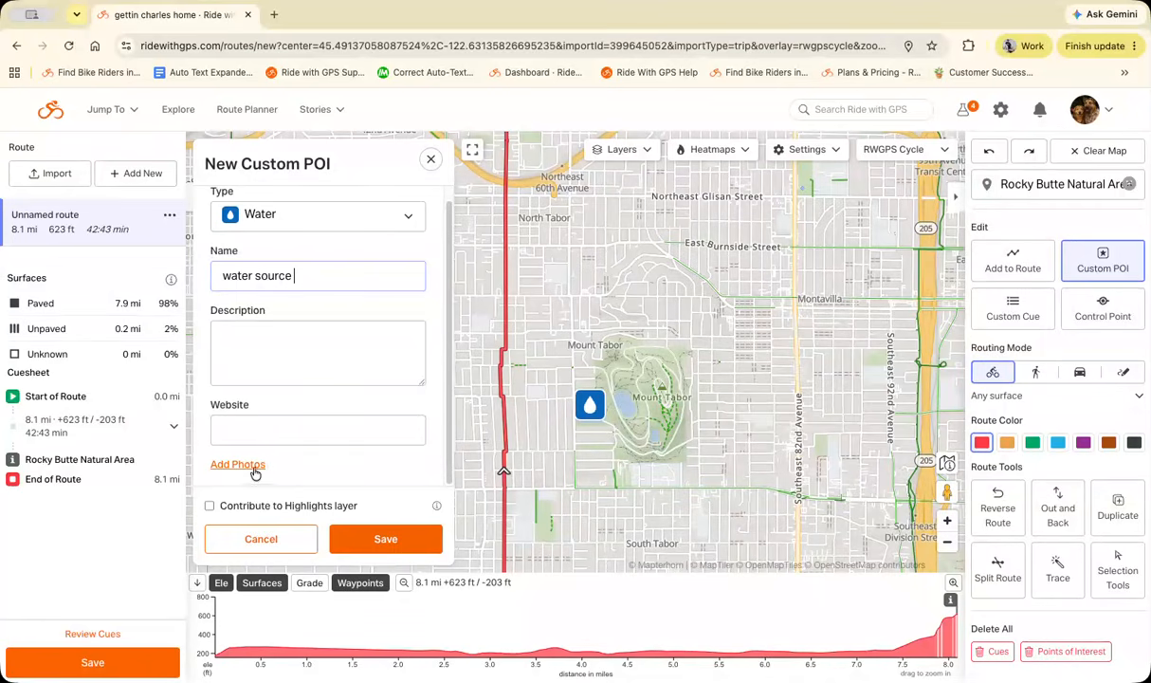
{"action": "left_click", "coordinate": [393, 541]}
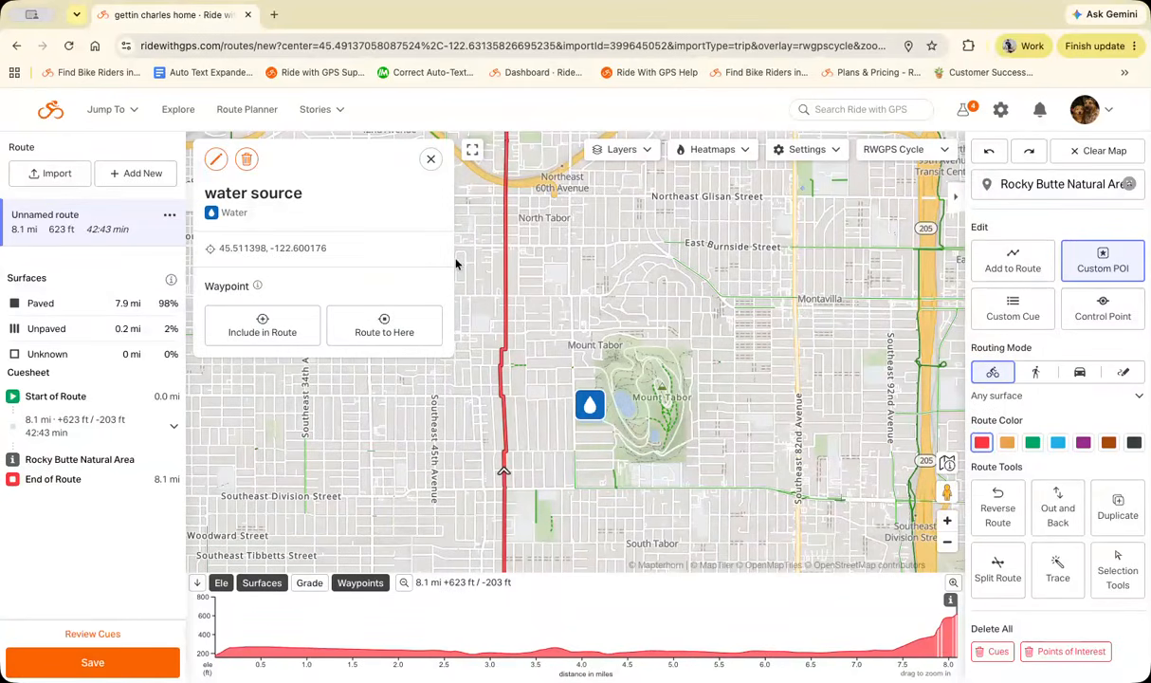
{"action": "left_click", "coordinate": [431, 159]}
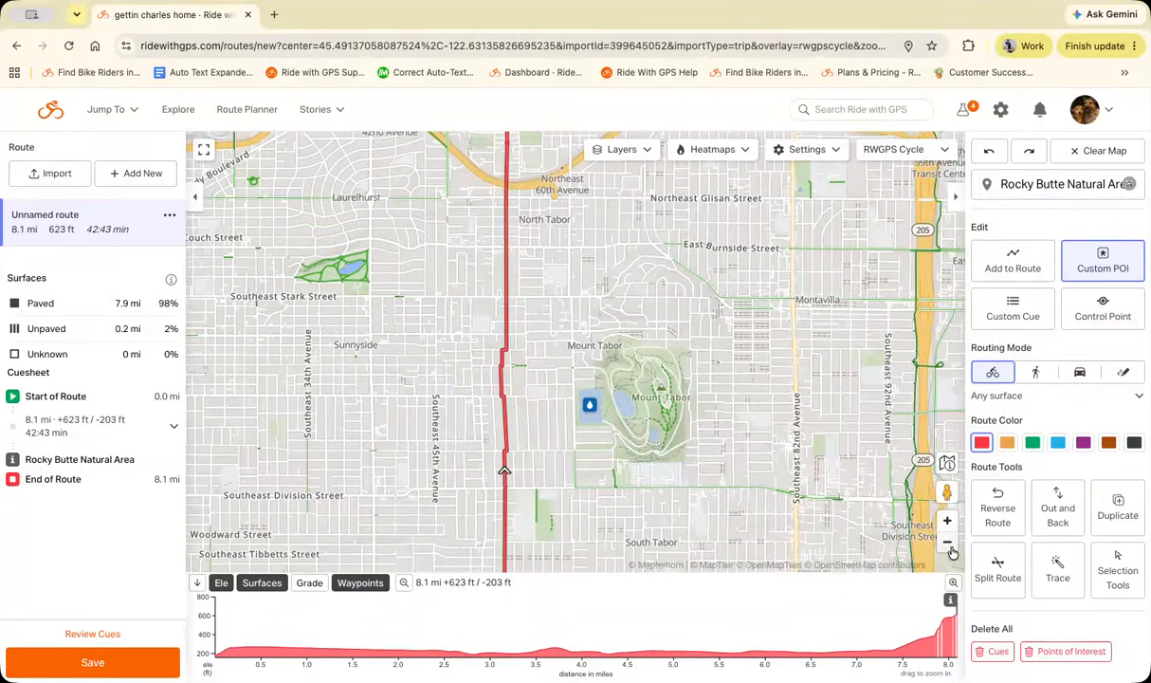
Try including the water source POI in the route as a waypoint, and undo that inclusion.
{"action": "scroll", "coordinate": [579, 407], "scroll_direction": "down", "scroll_amount": 5}
{"action": "left_click", "coordinate": [579, 408]}
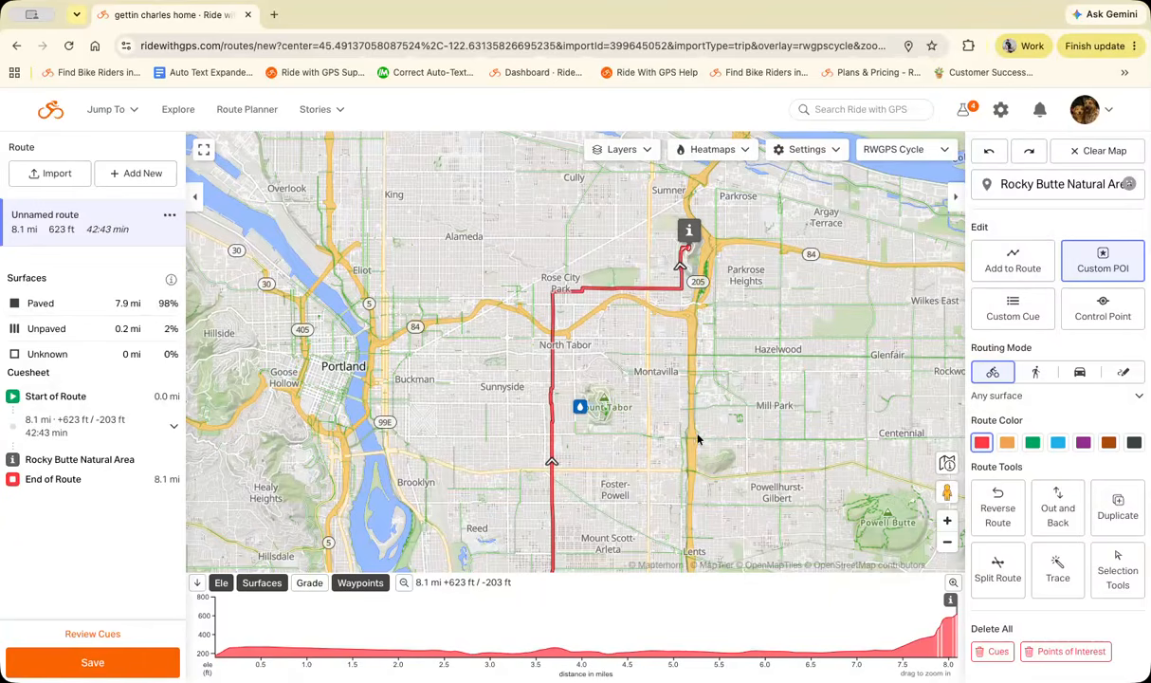
{"action": "mouse_move", "coordinate": [582, 412]}
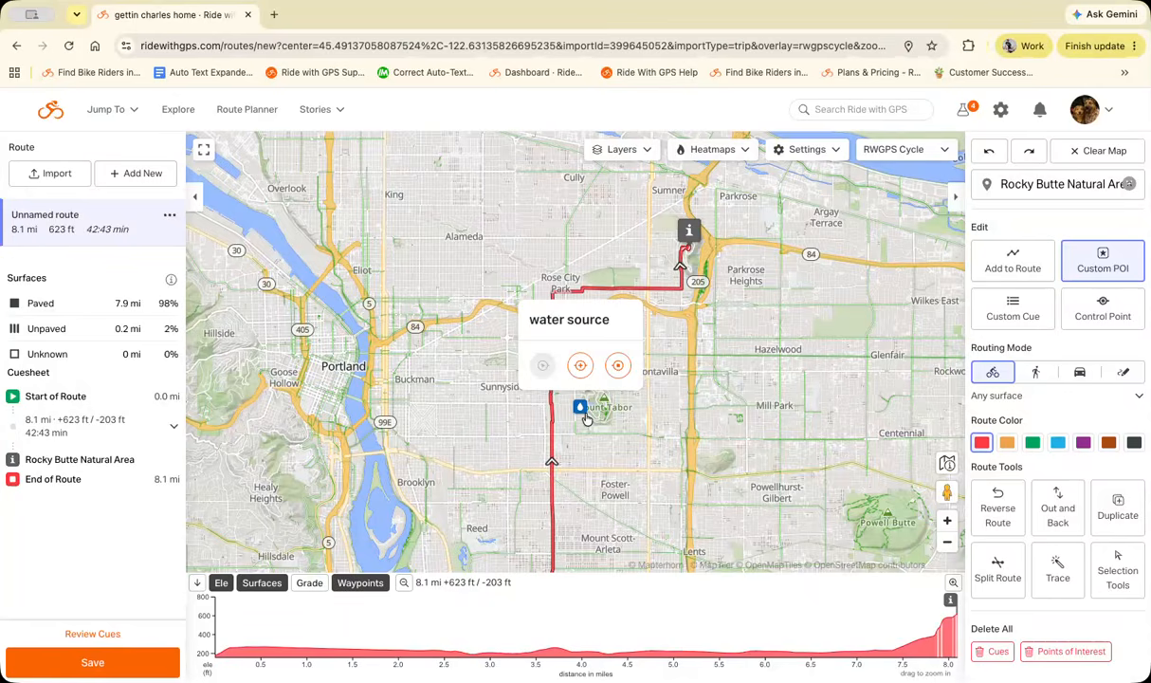
{"action": "left_click", "coordinate": [947, 520]}
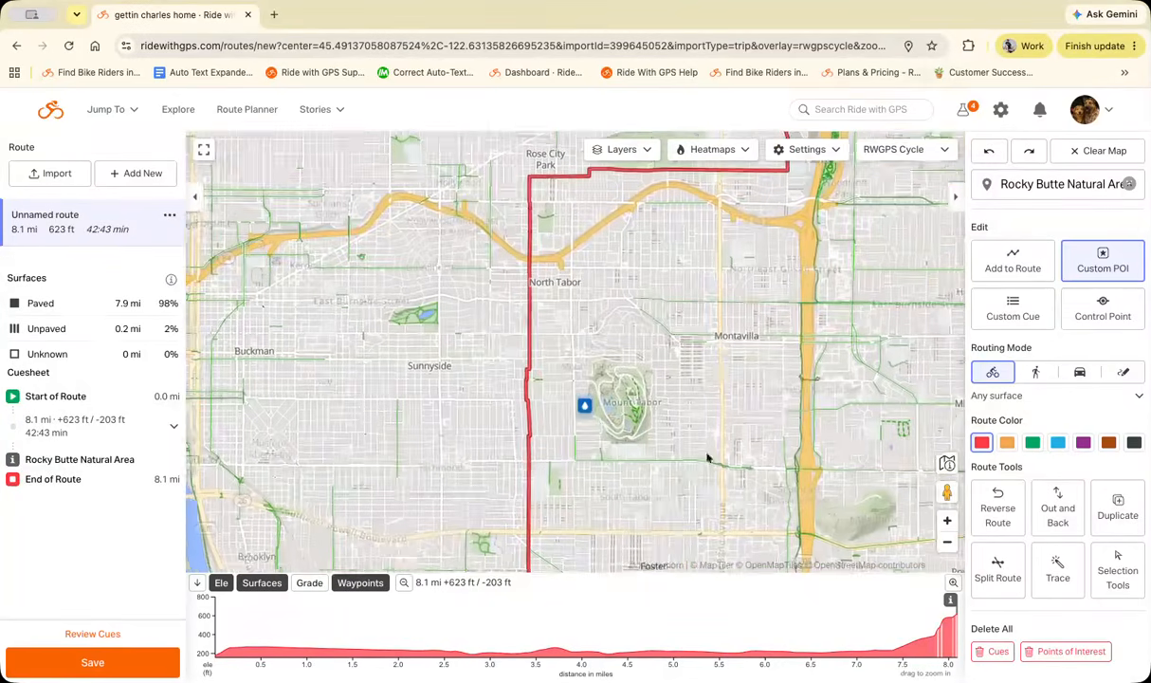
{"action": "left_click", "coordinate": [585, 408]}
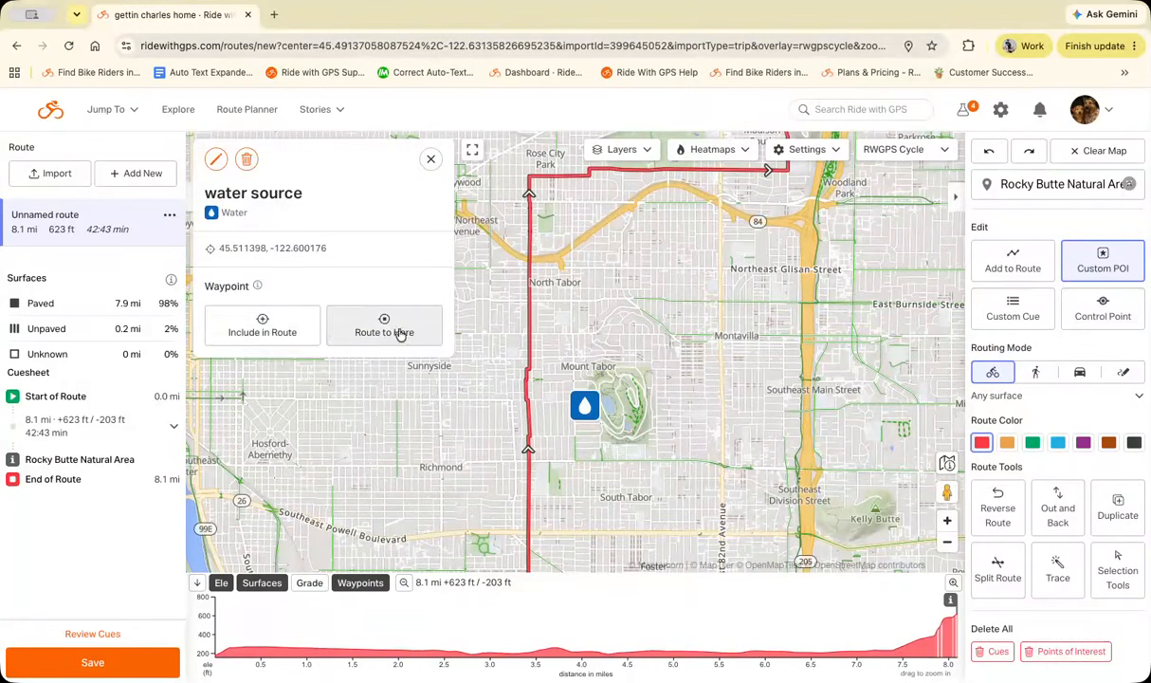
{"action": "left_click", "coordinate": [274, 334]}
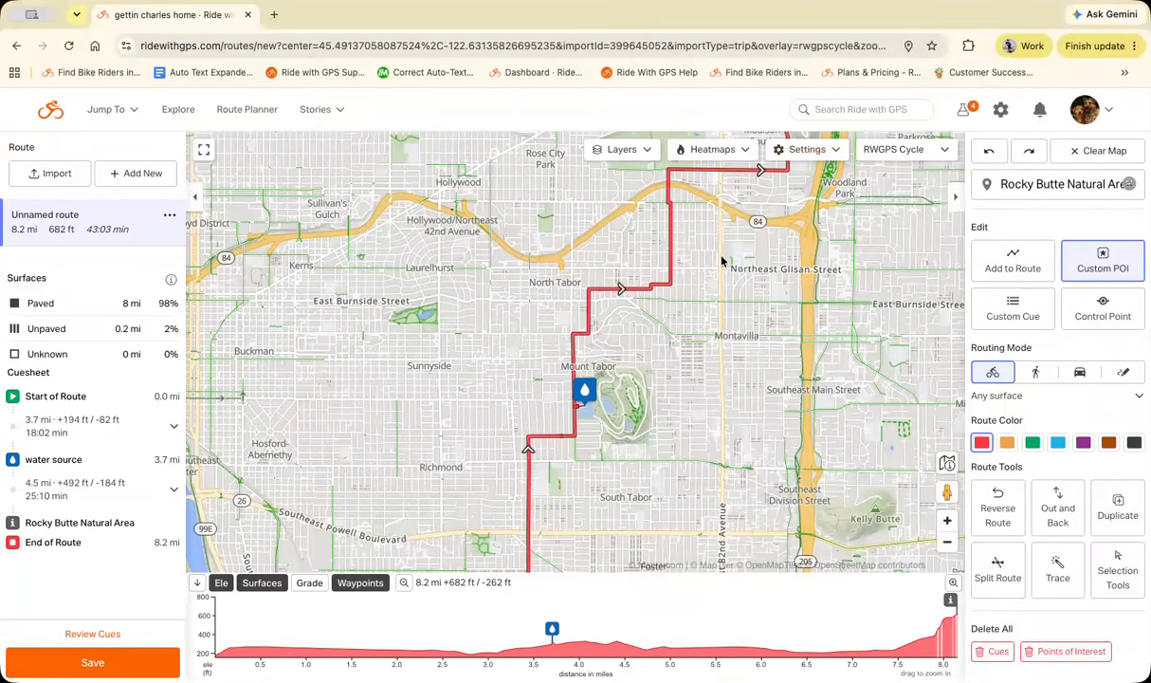
{"action": "left_click", "coordinate": [996, 154]}
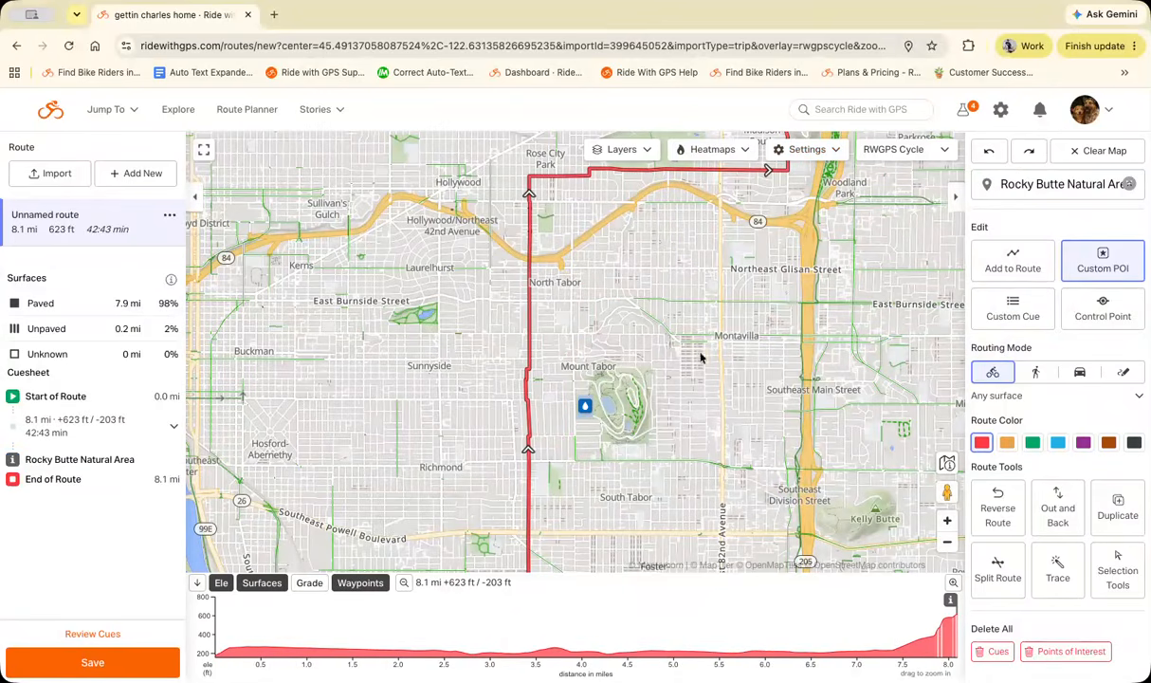
Review the water source POI's waypoint options and its location relative to the route, and close its details.
{"action": "left_click", "coordinate": [586, 406]}
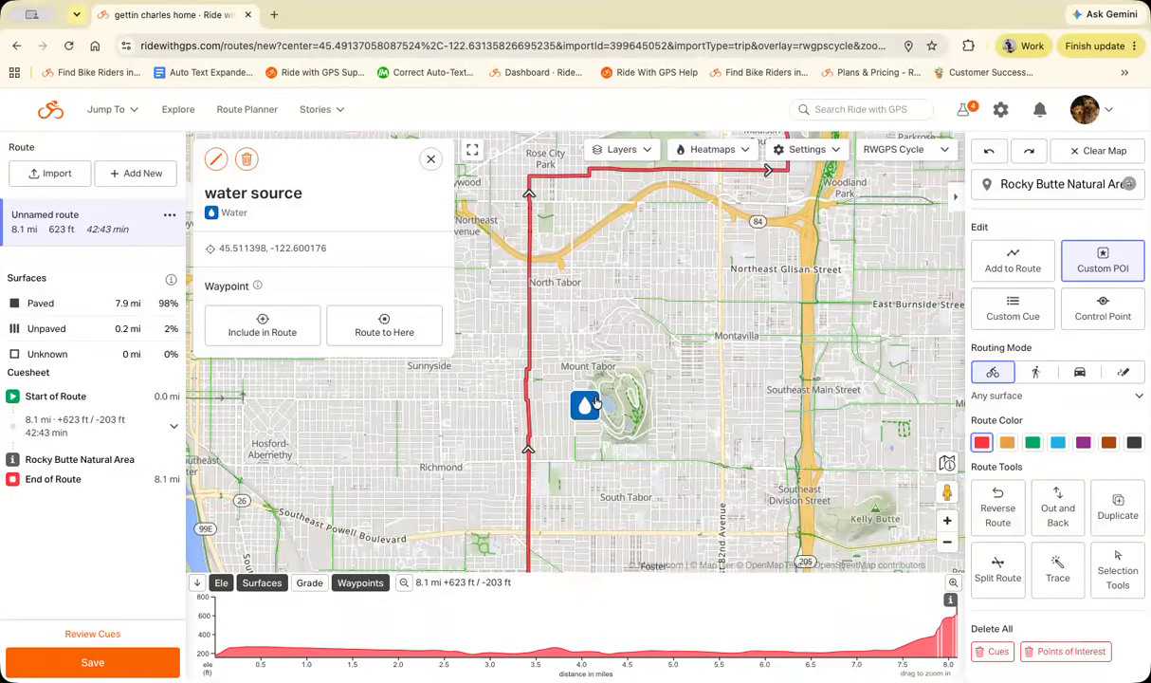
{"action": "left_click_drag", "start_coordinate": [745, 328], "coordinate": [692, 511]}
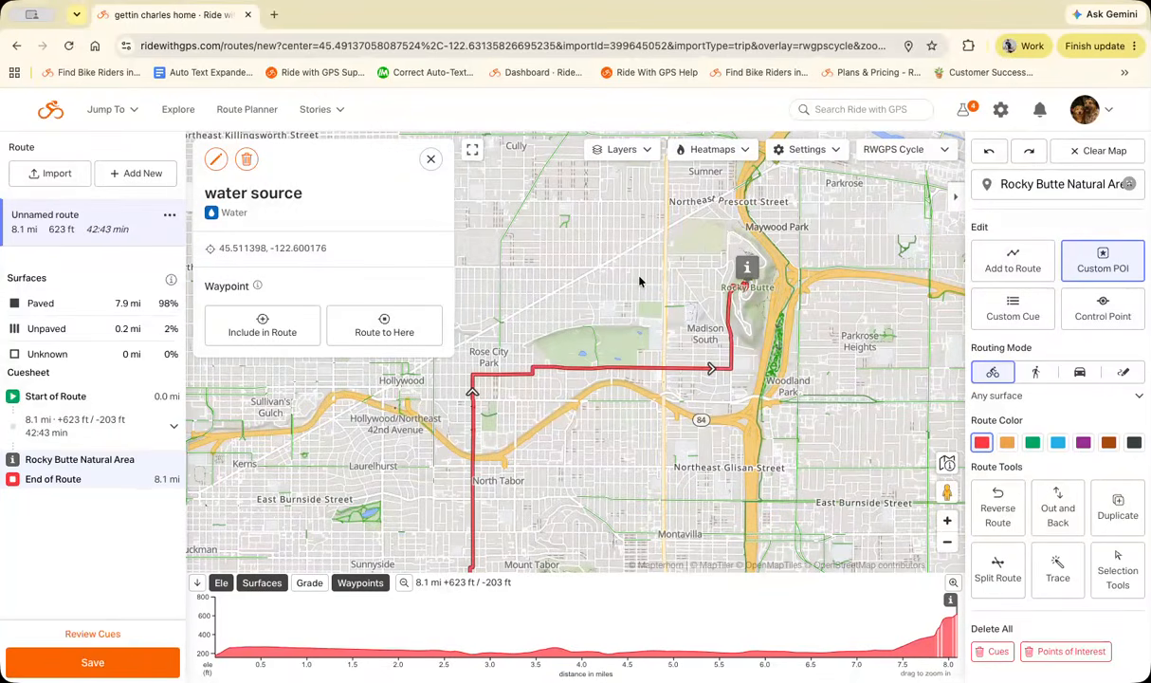
{"action": "left_click_drag", "start_coordinate": [594, 472], "coordinate": [581, 344]}
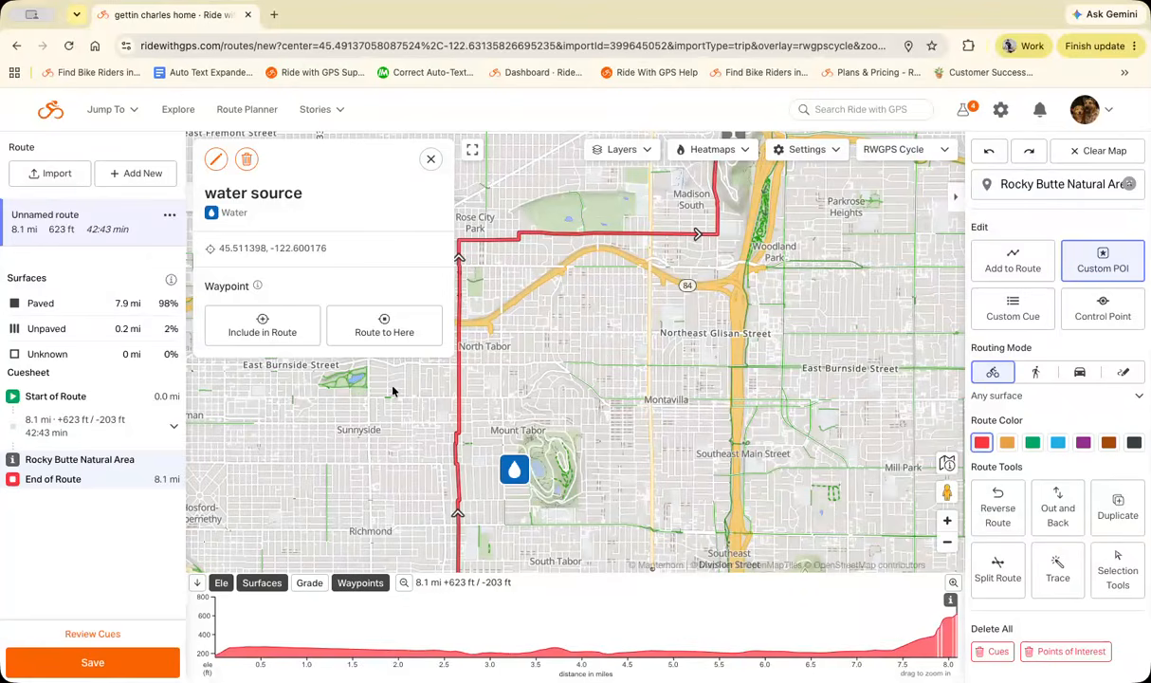
{"action": "left_click", "coordinate": [651, 439]}
Place a custom POI directly on the route along Northeast Tillamook Street, south of Rose City Golf Course, with type Viewpoint.
{"action": "left_click_drag", "start_coordinate": [591, 304], "coordinate": [580, 405]}
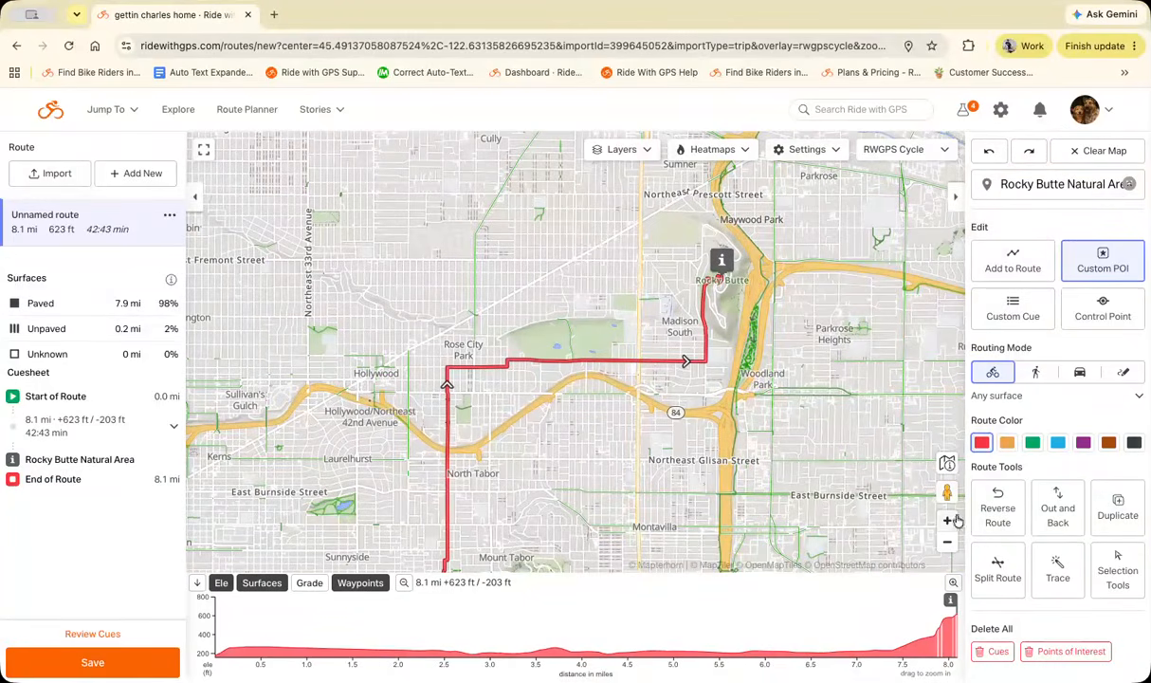
{"action": "scroll", "coordinate": [547, 411], "scroll_direction": "up", "scroll_amount": 5}
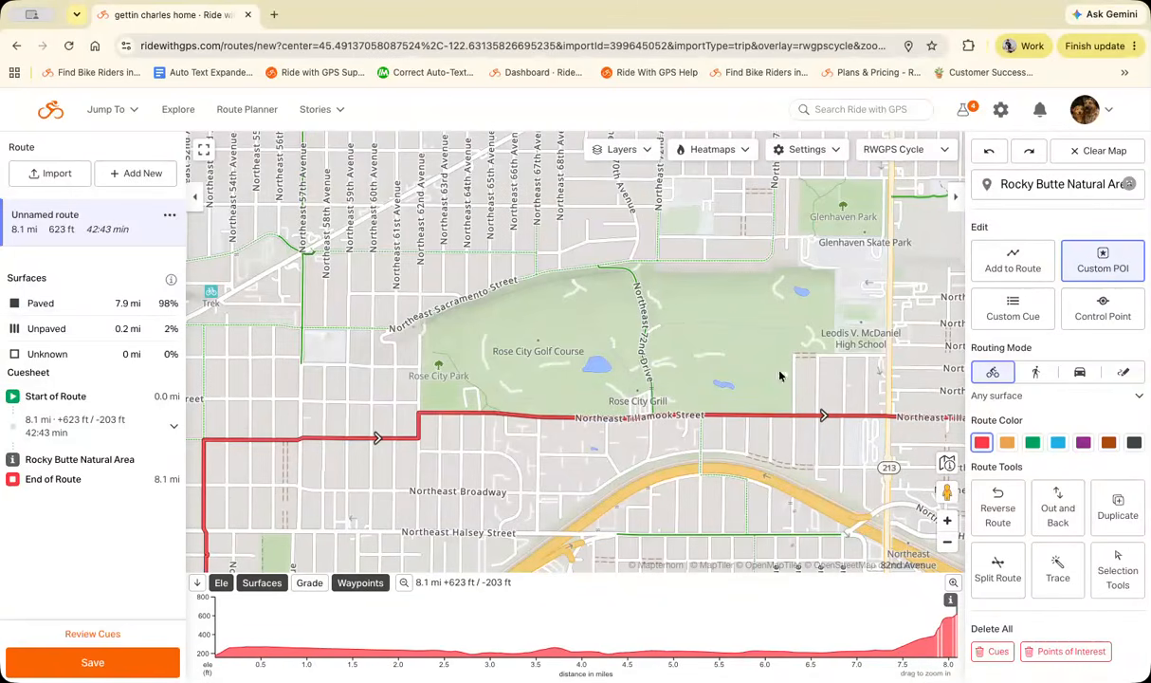
{"action": "left_click", "coordinate": [570, 419]}
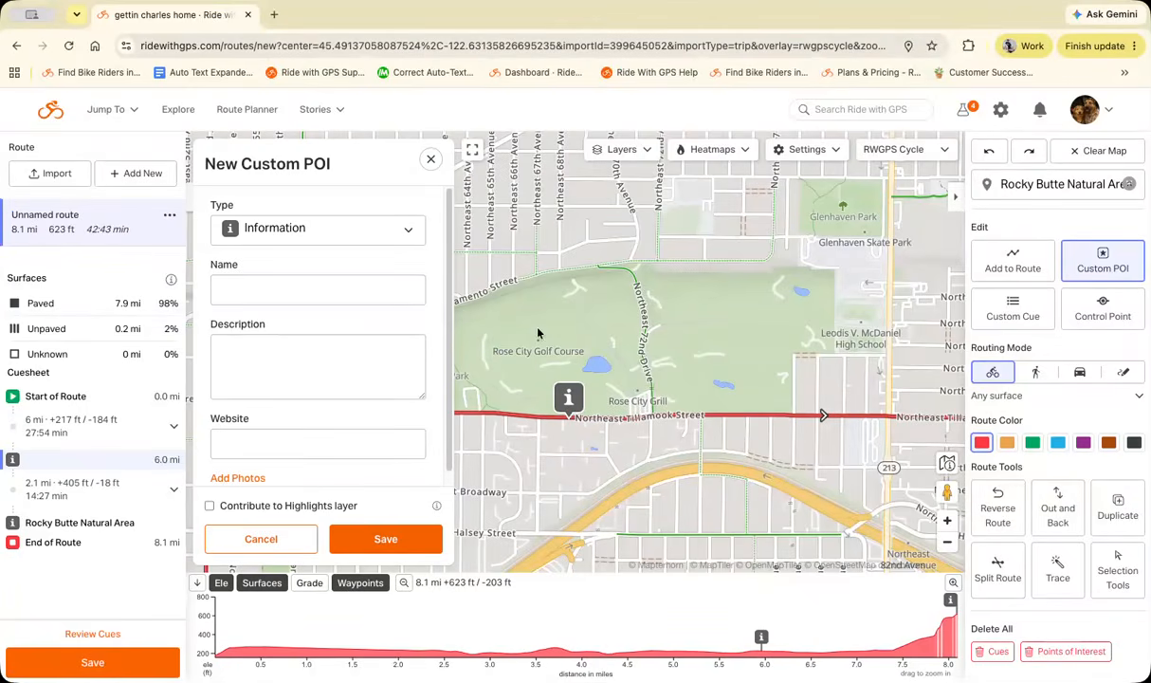
{"action": "left_click", "coordinate": [400, 228]}
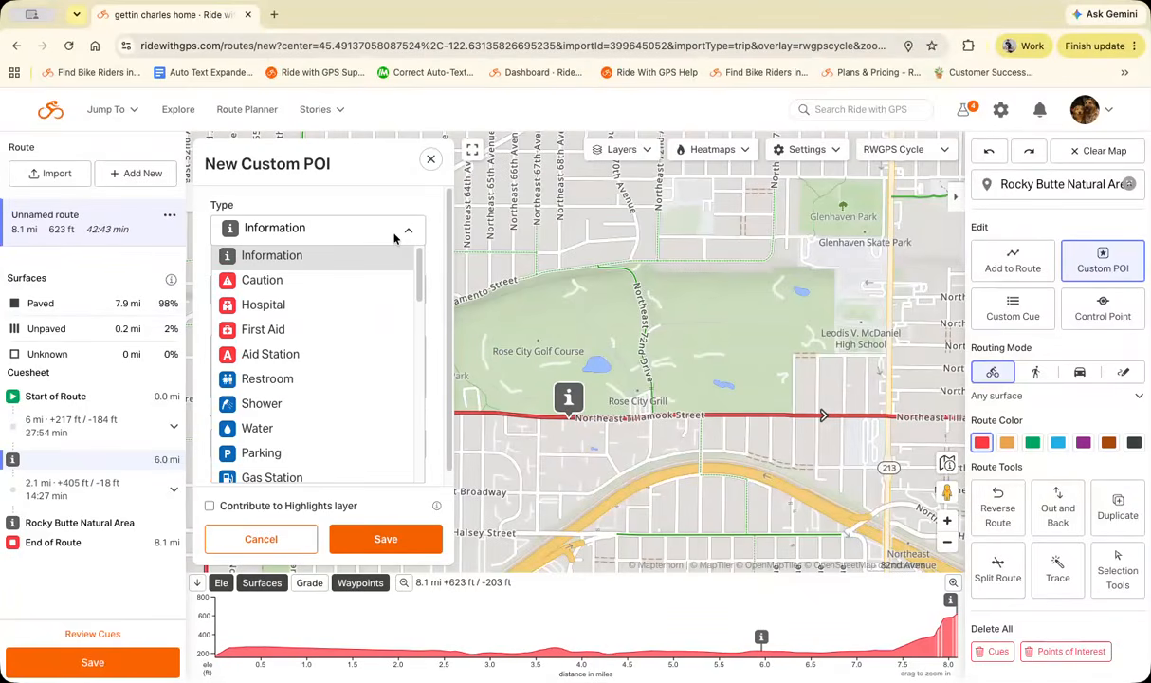
{"action": "scroll", "coordinate": [370, 279], "scroll_direction": "down", "scroll_amount": 3}
{"action": "scroll", "coordinate": [366, 287], "scroll_direction": "down", "scroll_amount": 1}
{"action": "left_click", "coordinate": [269, 406]}
Name the Viewpoint POI "nice view" and save it.
{"action": "left_click", "coordinate": [290, 293]}
{"action": "type", "text": "nice view"}
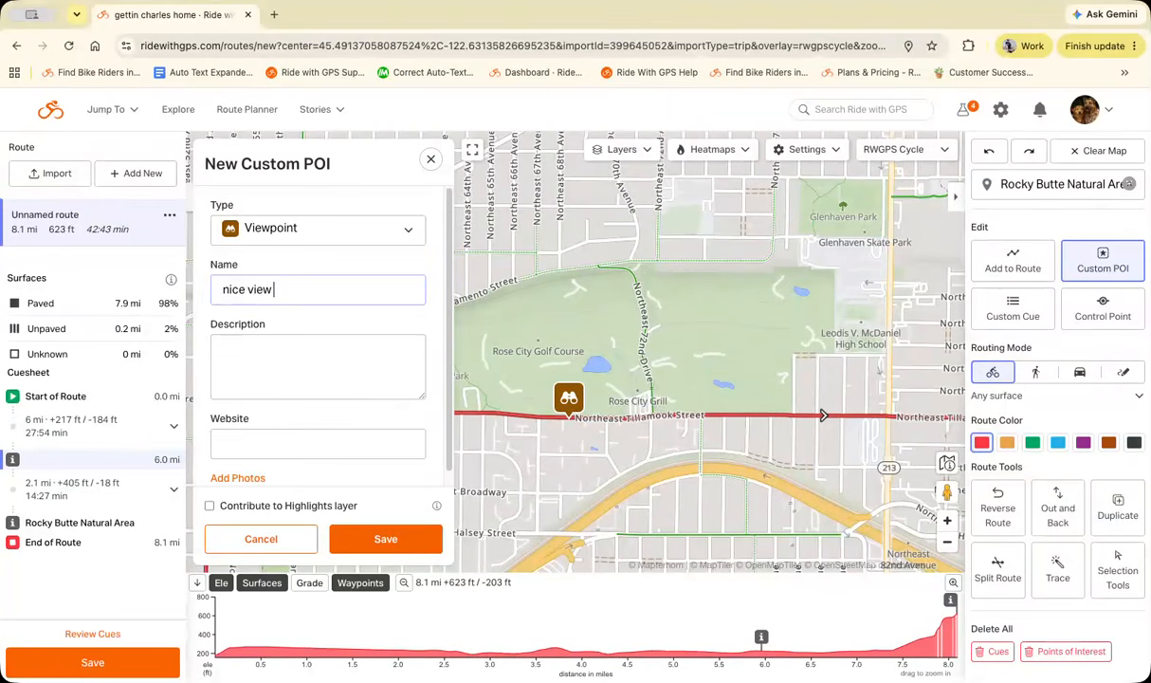
{"action": "left_click", "coordinate": [380, 538]}
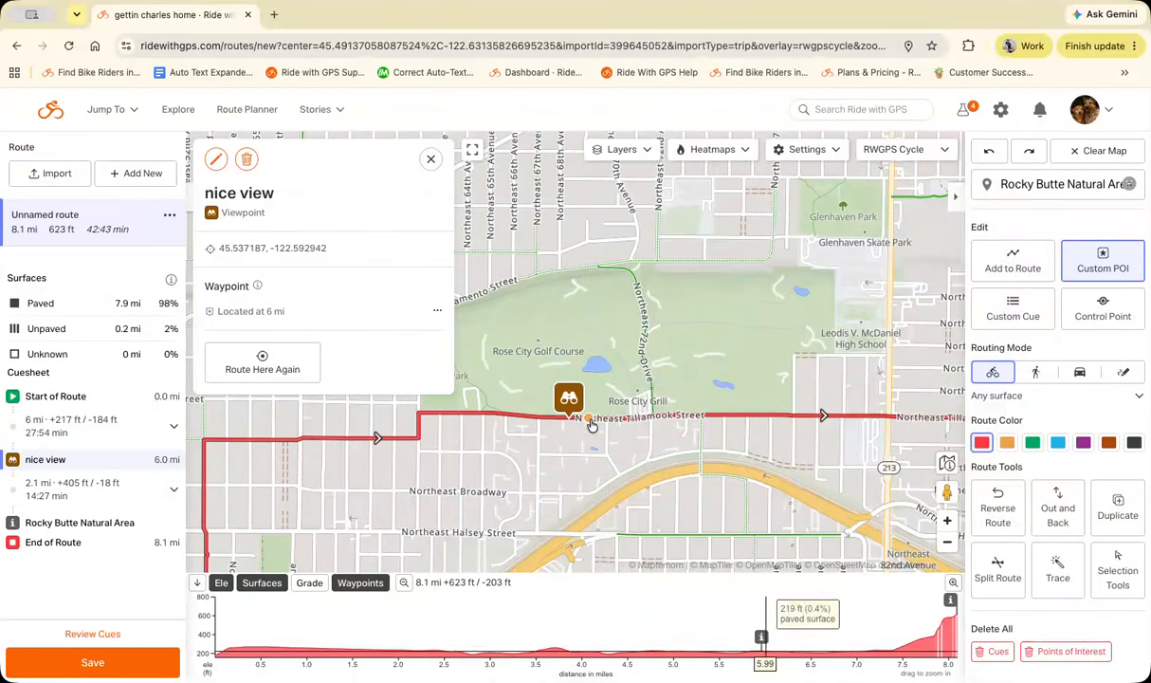
Close the viewpoint's details and compare the water source POI near Mount Tabor with the "nice view" POI on the route.
{"action": "left_click", "coordinate": [428, 158]}
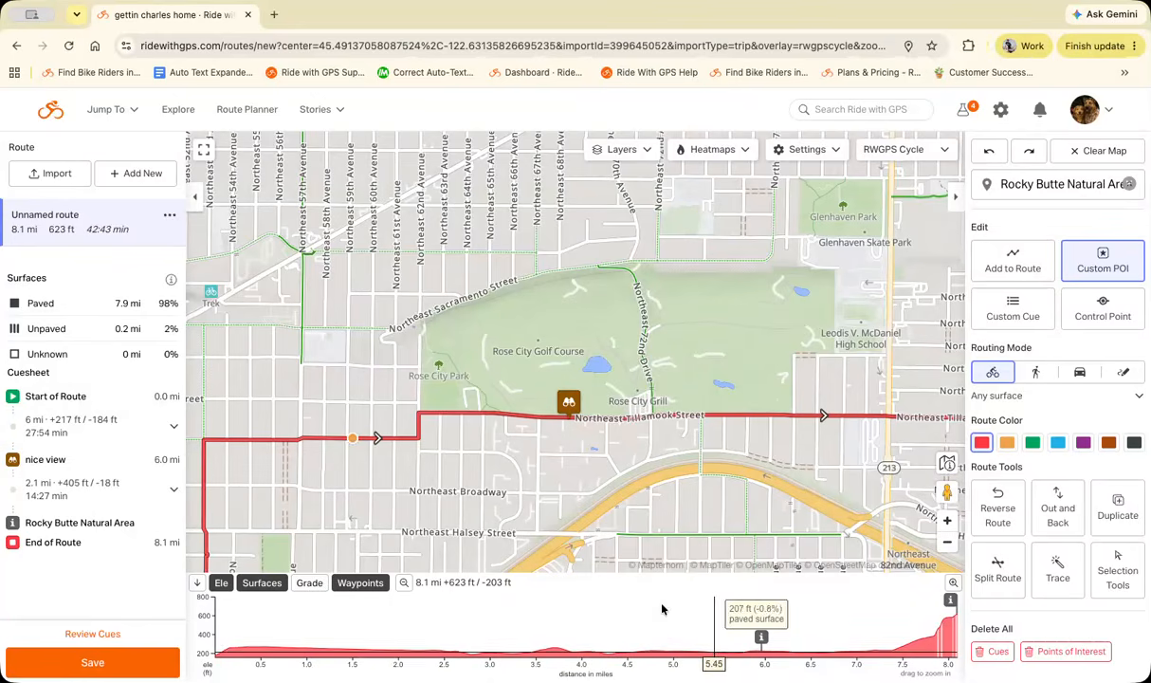
{"action": "mouse_move", "coordinate": [57, 461]}
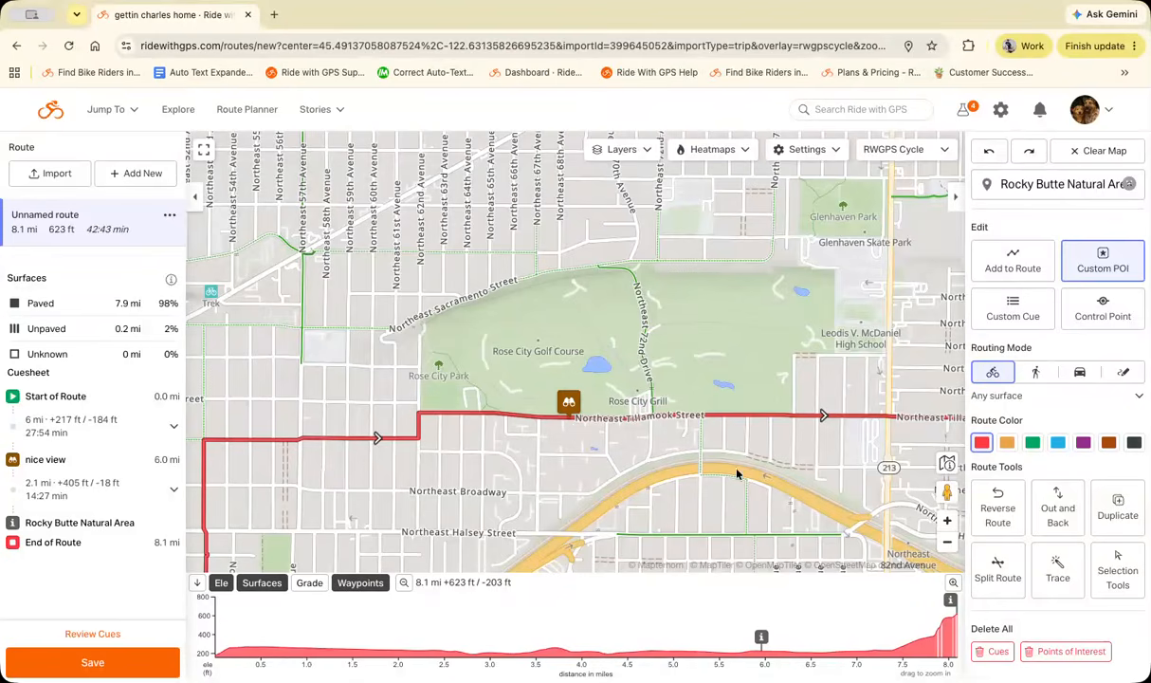
{"action": "left_click", "coordinate": [947, 541]}
{"action": "left_click_drag", "start_coordinate": [816, 531], "coordinate": [801, 253]}
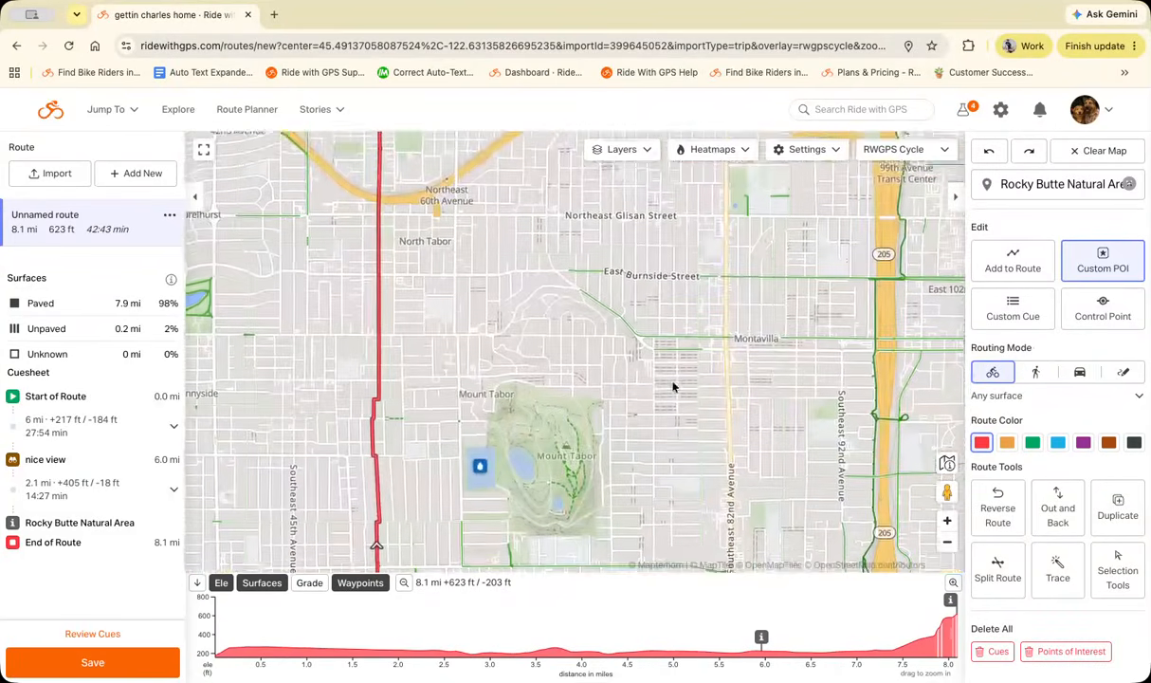
{"action": "left_click", "coordinate": [481, 453]}
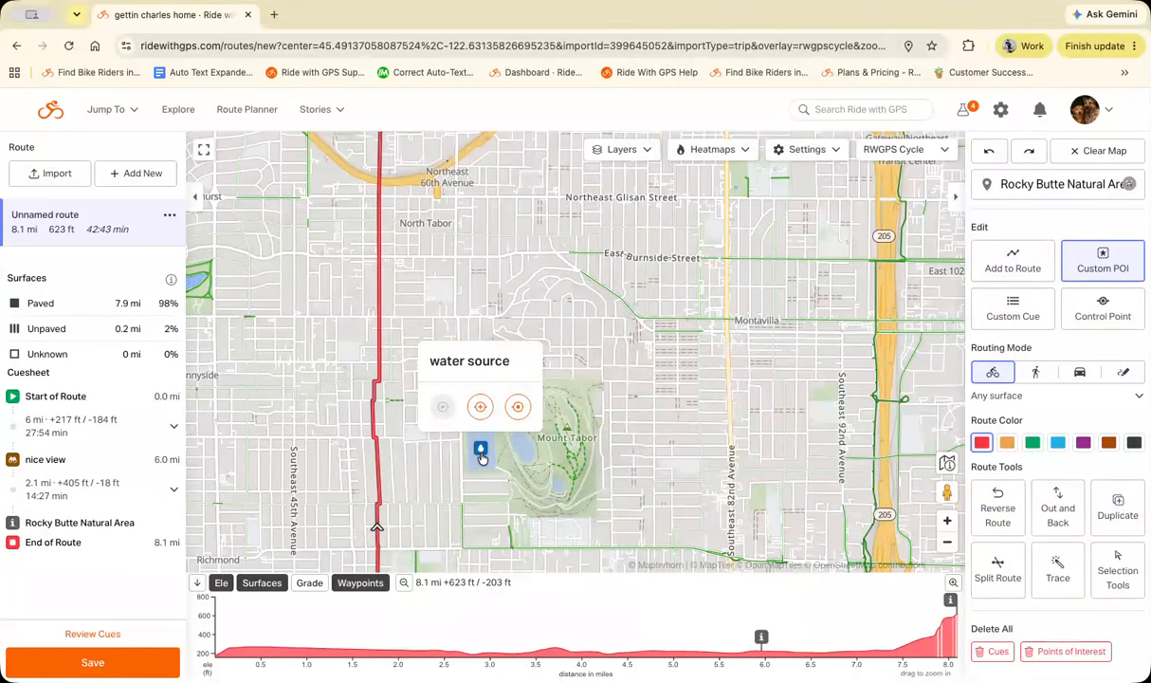
{"action": "left_click_drag", "start_coordinate": [605, 151], "coordinate": [584, 438]}
{"action": "mouse_move", "coordinate": [537, 366]}
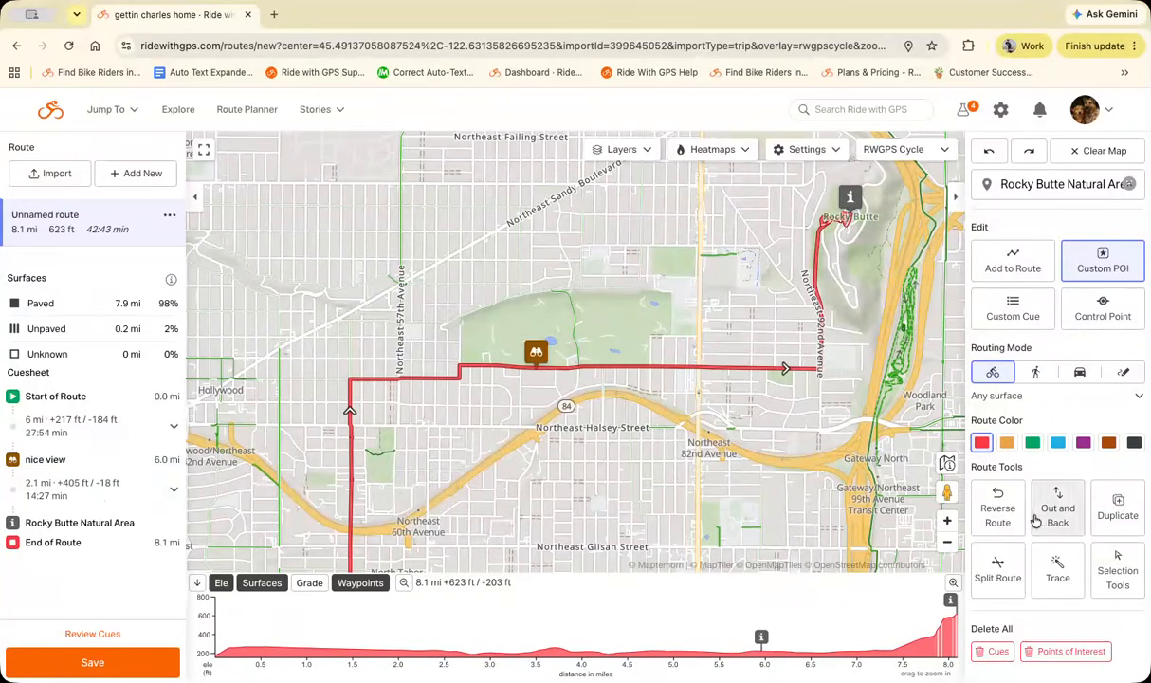
{"action": "left_click_drag", "start_coordinate": [787, 501], "coordinate": [794, 220]}
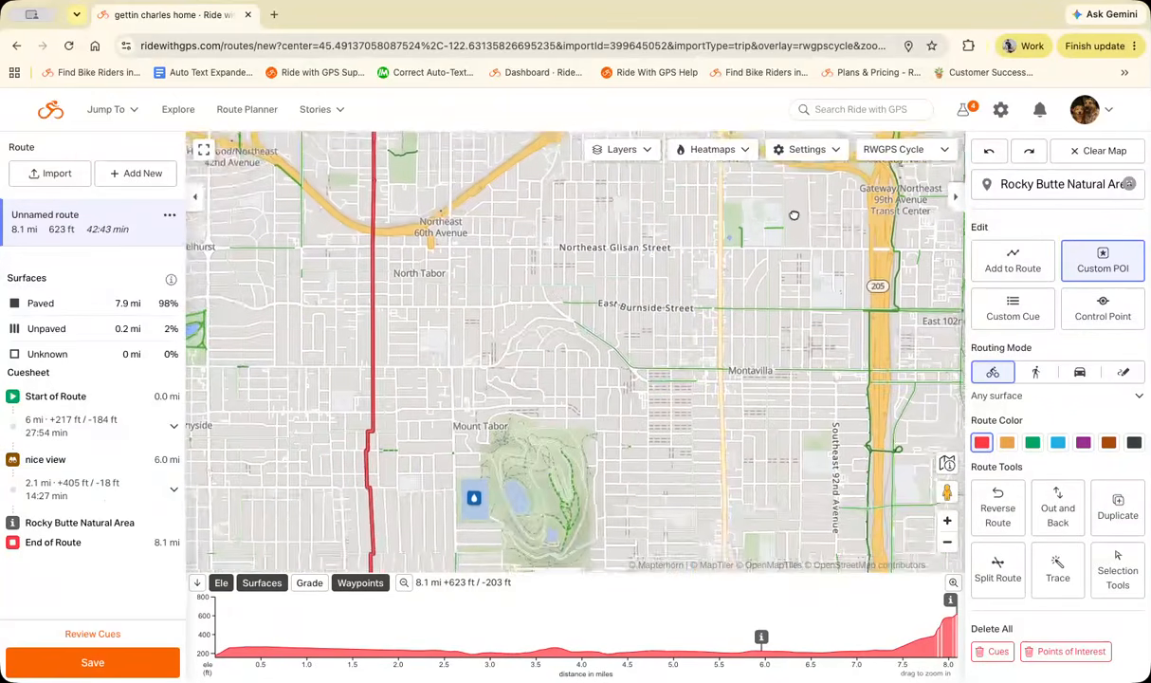
{"action": "mouse_move", "coordinate": [476, 499]}
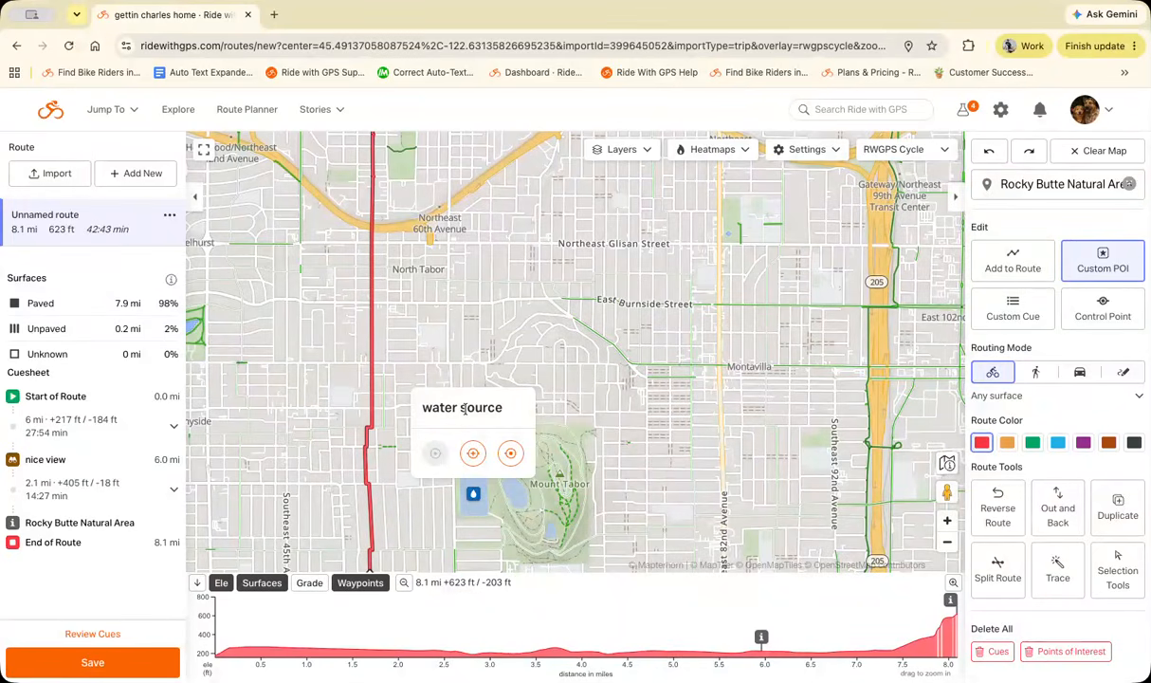
{"action": "left_click_drag", "start_coordinate": [705, 292], "coordinate": [743, 438]}
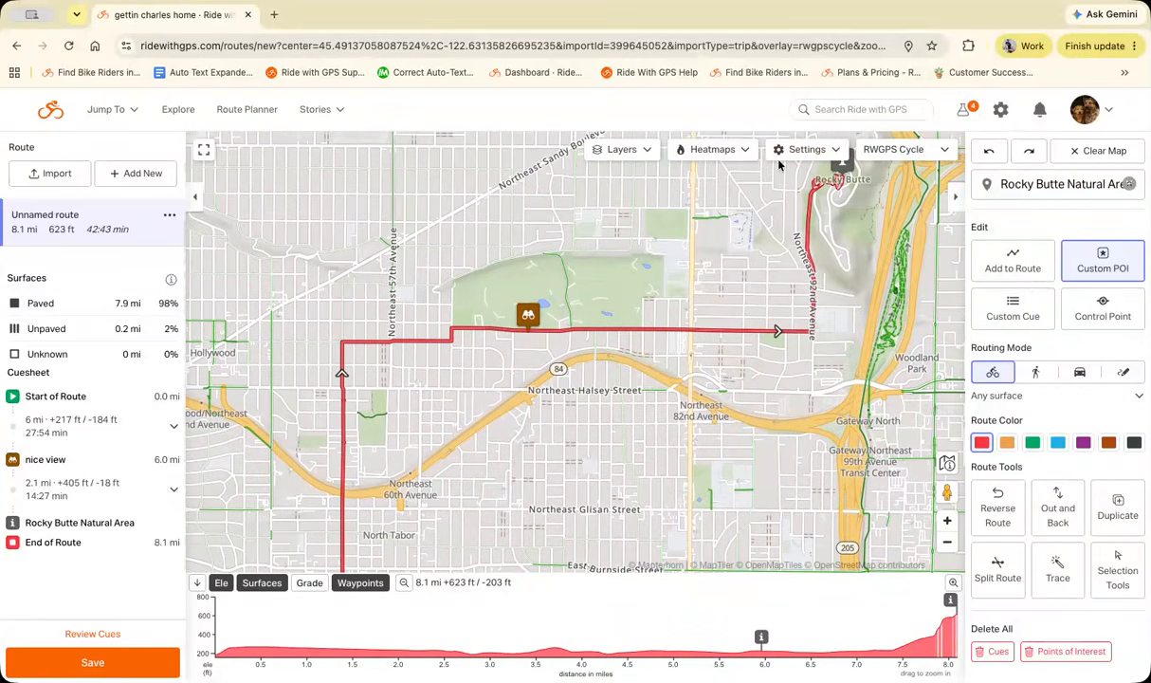
Show the cue icons along the route on the map.
{"action": "left_click", "coordinate": [792, 150]}
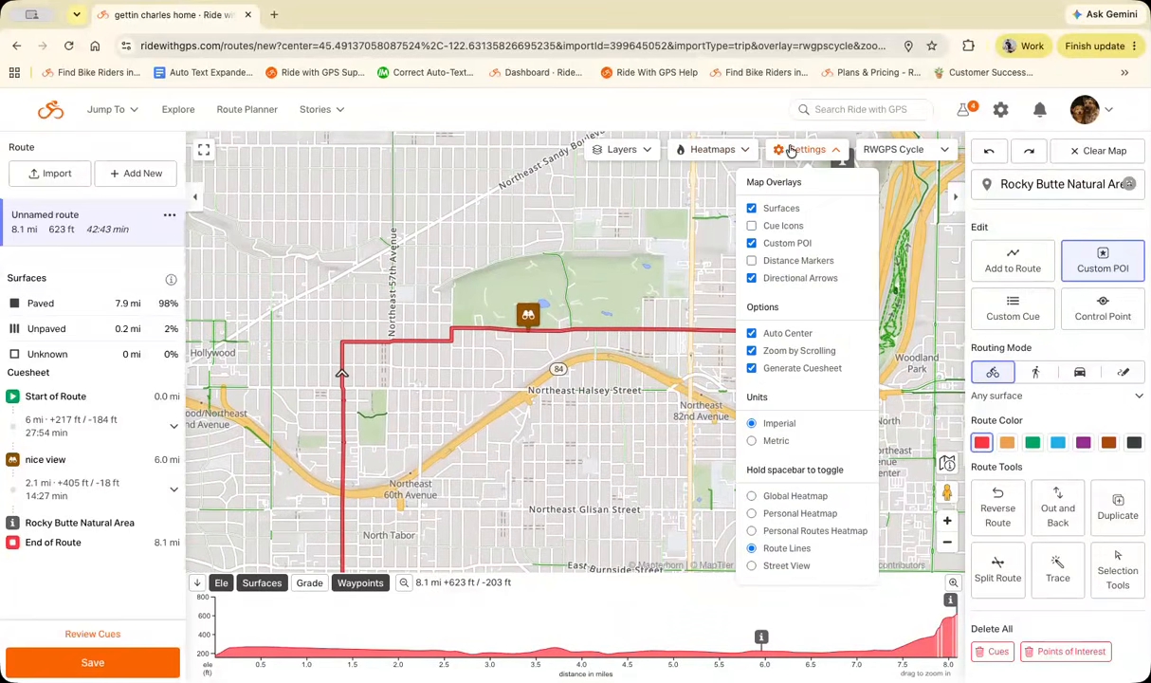
{"action": "left_click", "coordinate": [752, 227]}
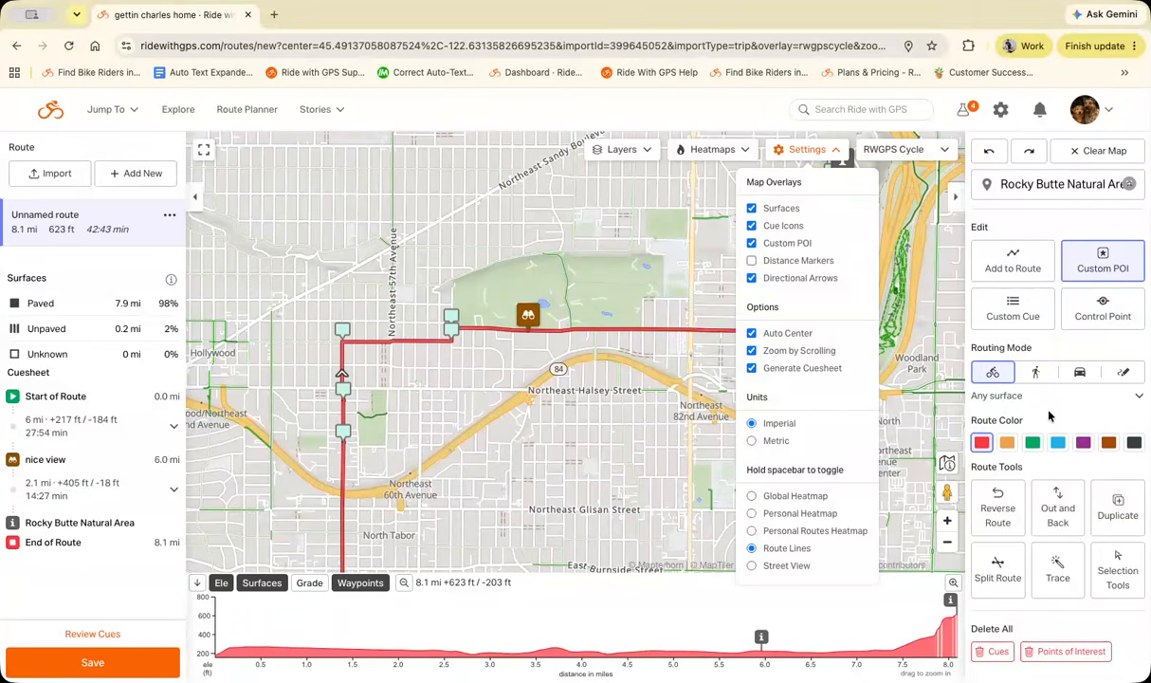
{"action": "left_click", "coordinate": [1050, 415]}
{"action": "left_click_drag", "start_coordinate": [631, 392], "coordinate": [606, 413]}
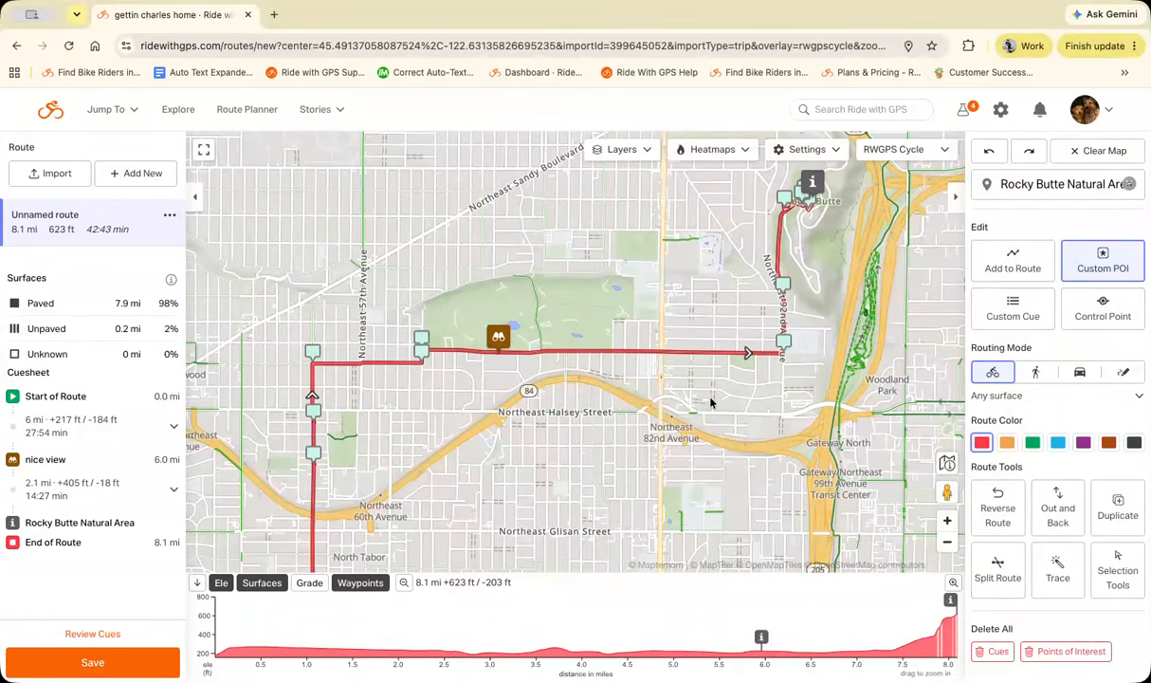
Place a custom cue of type Danger on the route along Northeast Tillamook Street, east of the "nice view" POI.
{"action": "left_click", "coordinate": [1011, 317]}
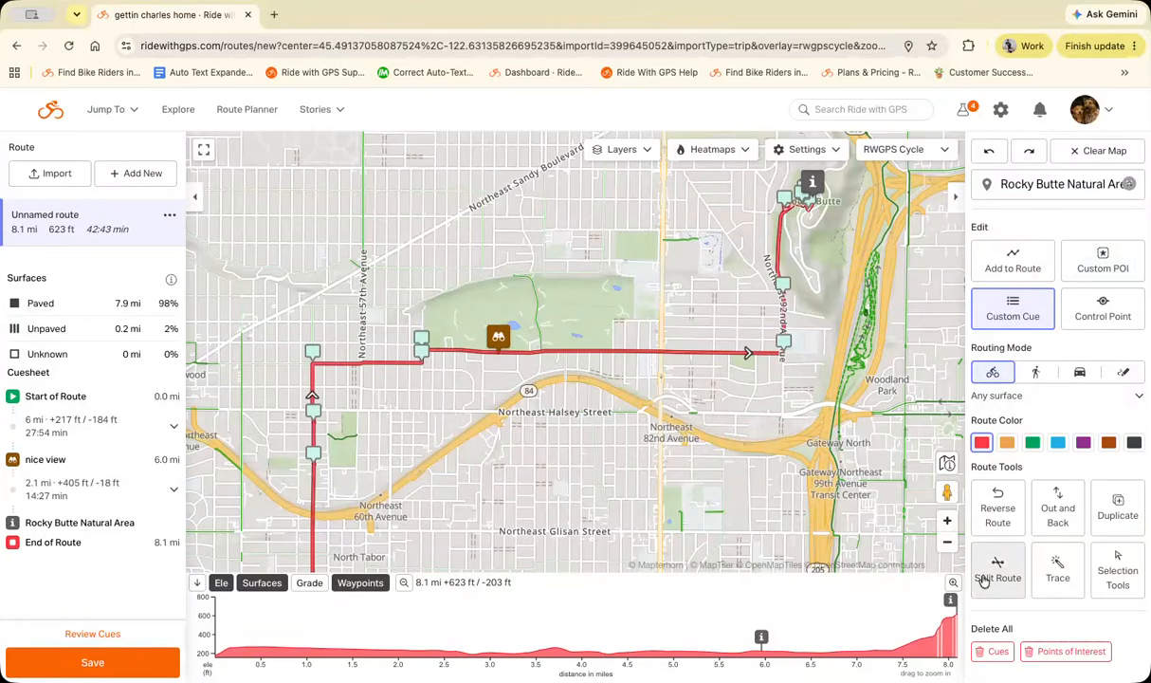
{"action": "scroll", "coordinate": [576, 407], "scroll_direction": "up", "scroll_amount": 5}
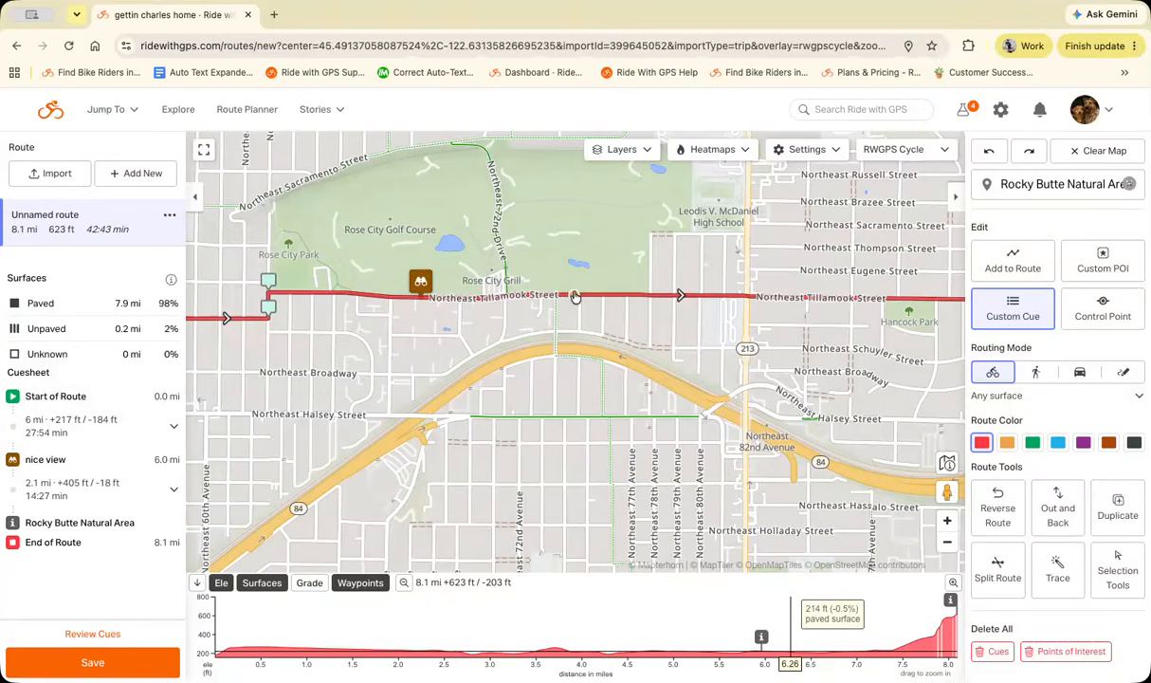
{"action": "left_click", "coordinate": [575, 296]}
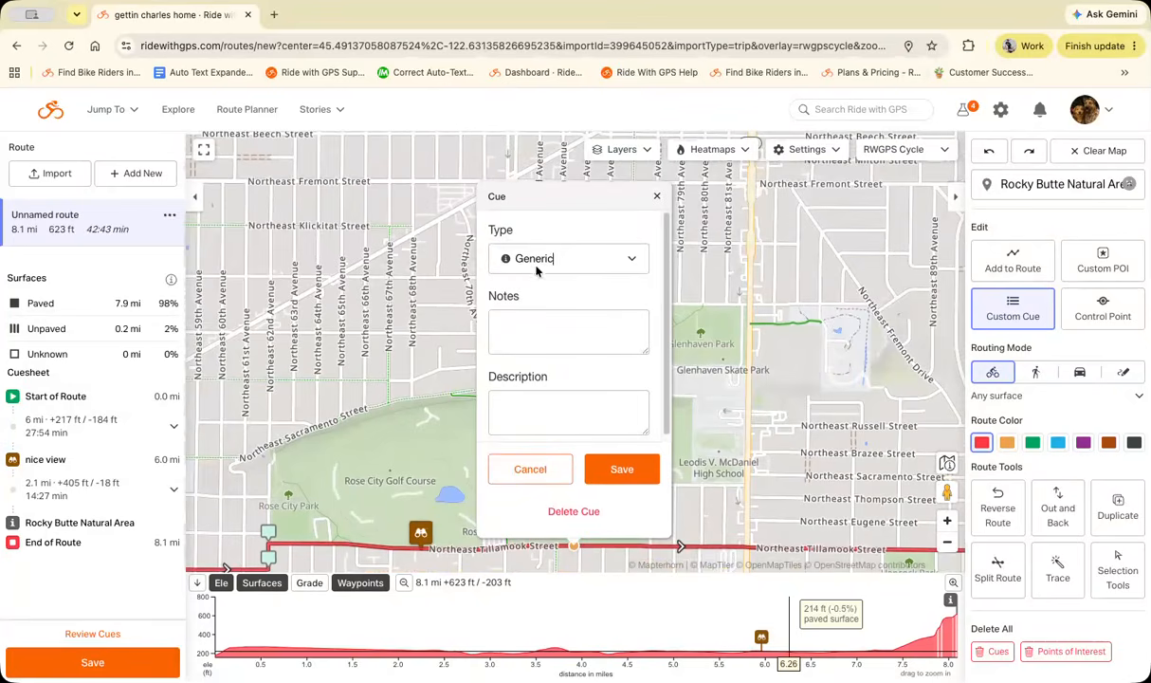
{"action": "left_click", "coordinate": [637, 264]}
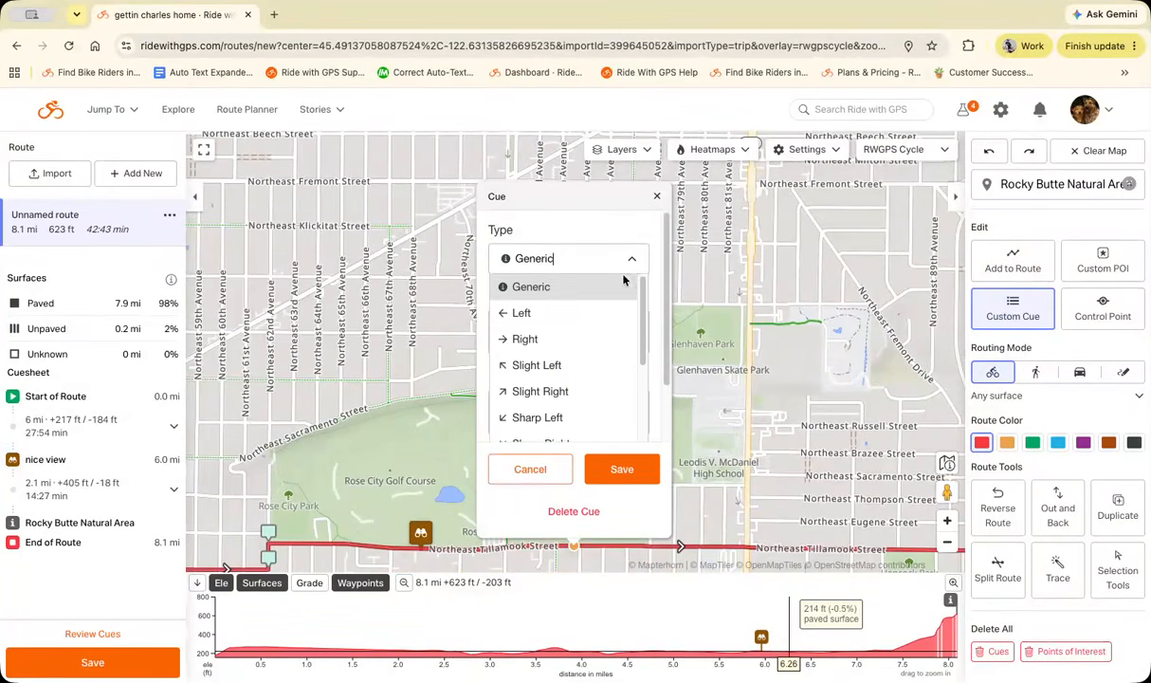
{"action": "scroll", "coordinate": [597, 374], "scroll_direction": "down", "scroll_amount": 2}
{"action": "scroll", "coordinate": [598, 375], "scroll_direction": "down", "scroll_amount": 5}
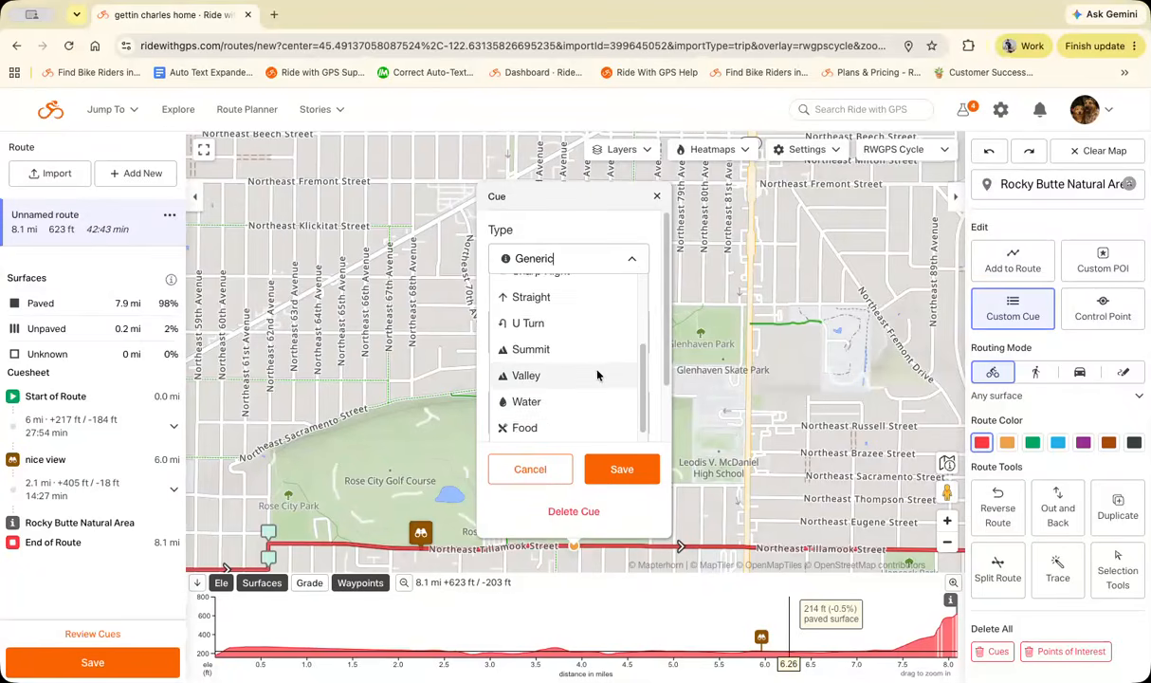
{"action": "scroll", "coordinate": [589, 398], "scroll_direction": "up", "scroll_amount": 1}
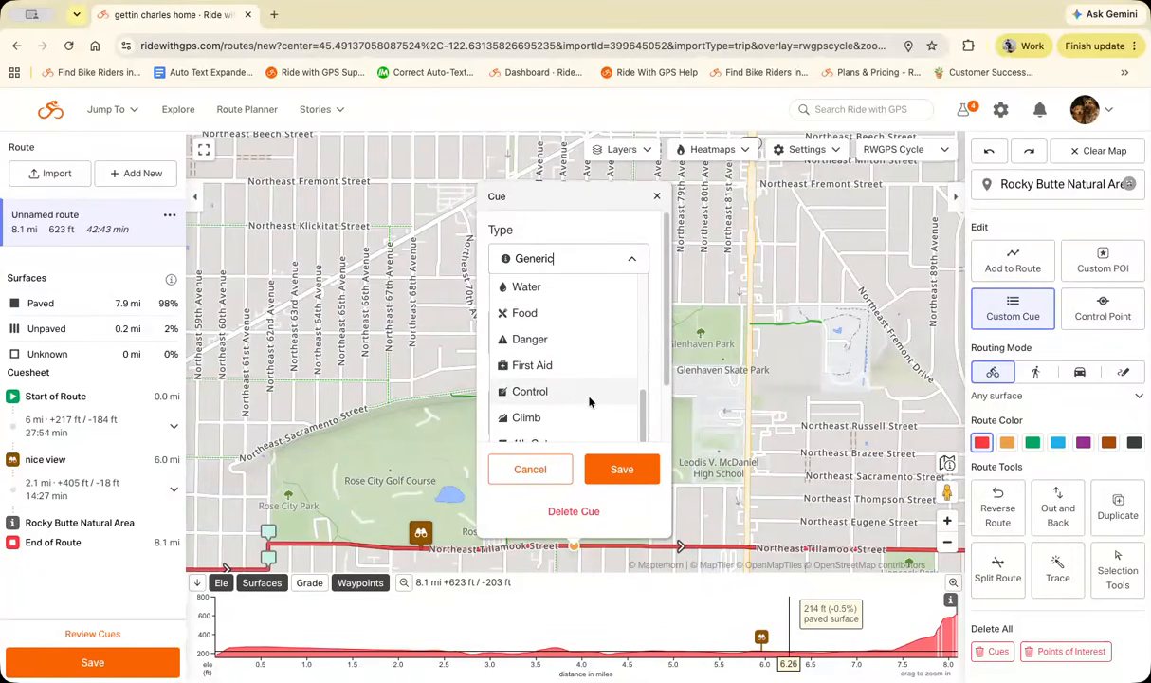
{"action": "left_click", "coordinate": [580, 345]}
Add the note "Watch out for angry dogs" to the Danger cue and save it.
{"action": "left_click", "coordinate": [580, 331]}
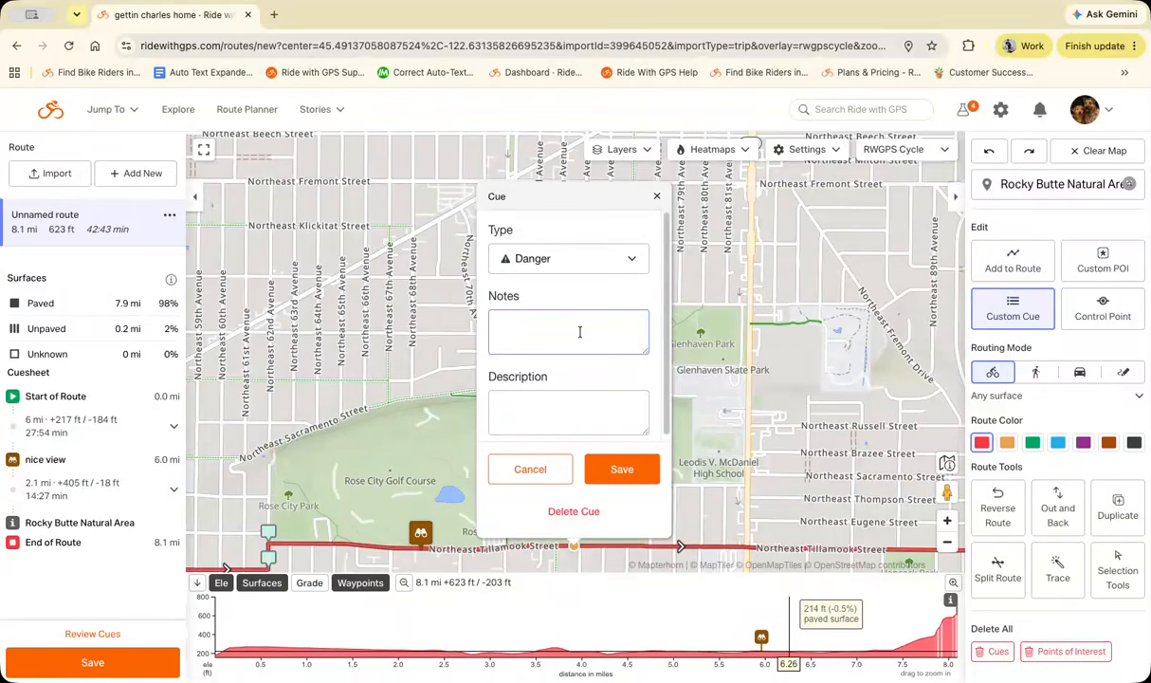
{"action": "type", "text": "Watch out for angry dogs"}
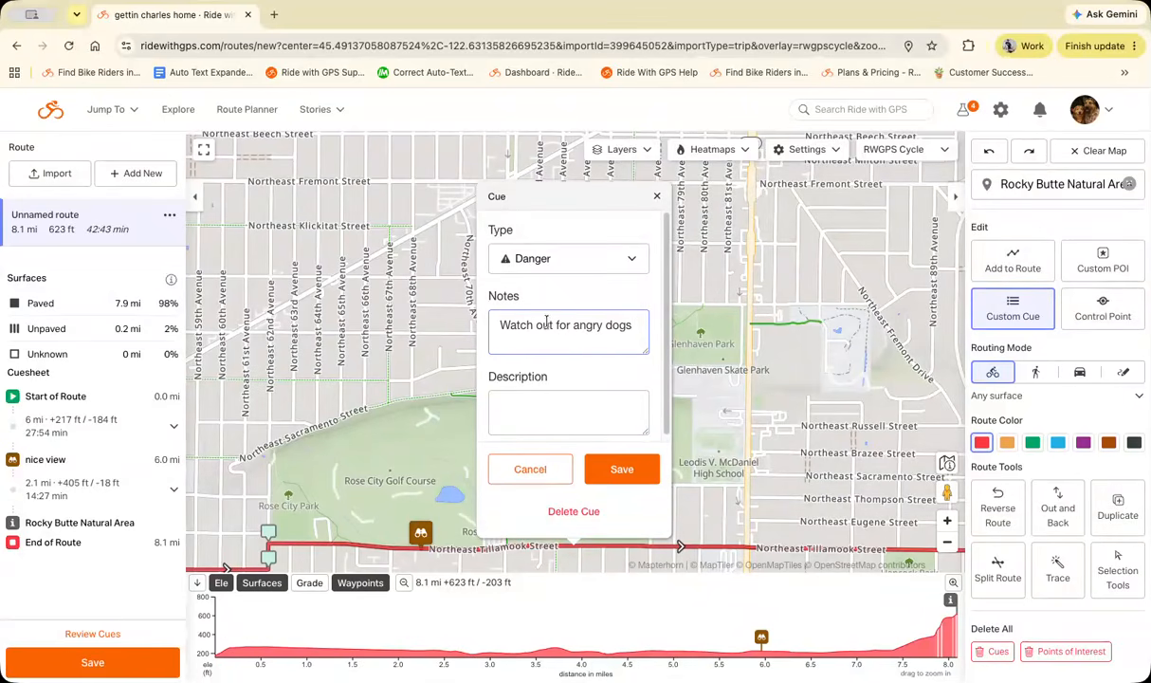
{"action": "scroll", "coordinate": [572, 343], "scroll_direction": "down", "scroll_amount": 1}
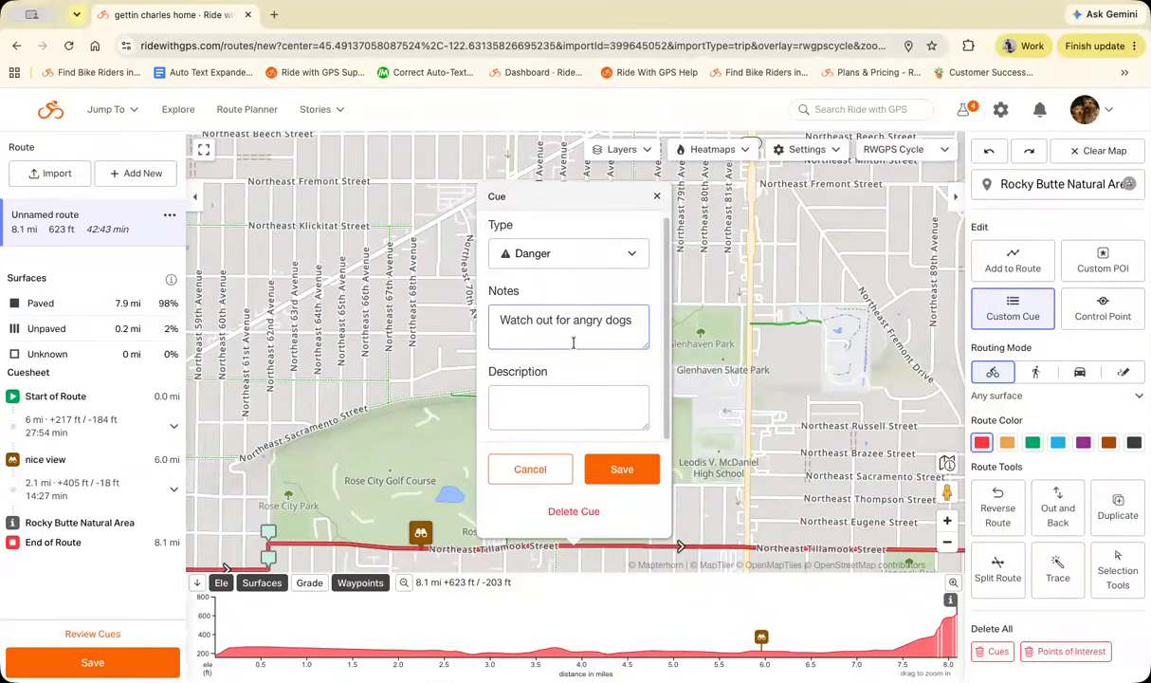
{"action": "scroll", "coordinate": [503, 409], "scroll_direction": "up", "scroll_amount": 1}
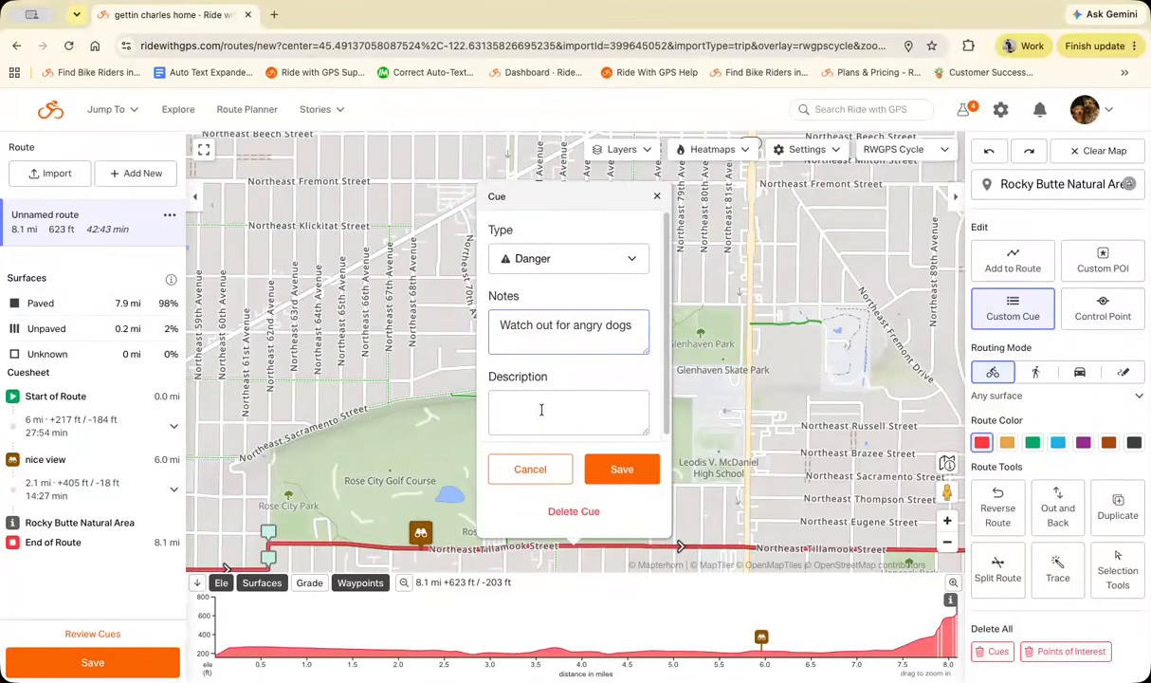
{"action": "left_click", "coordinate": [620, 467]}
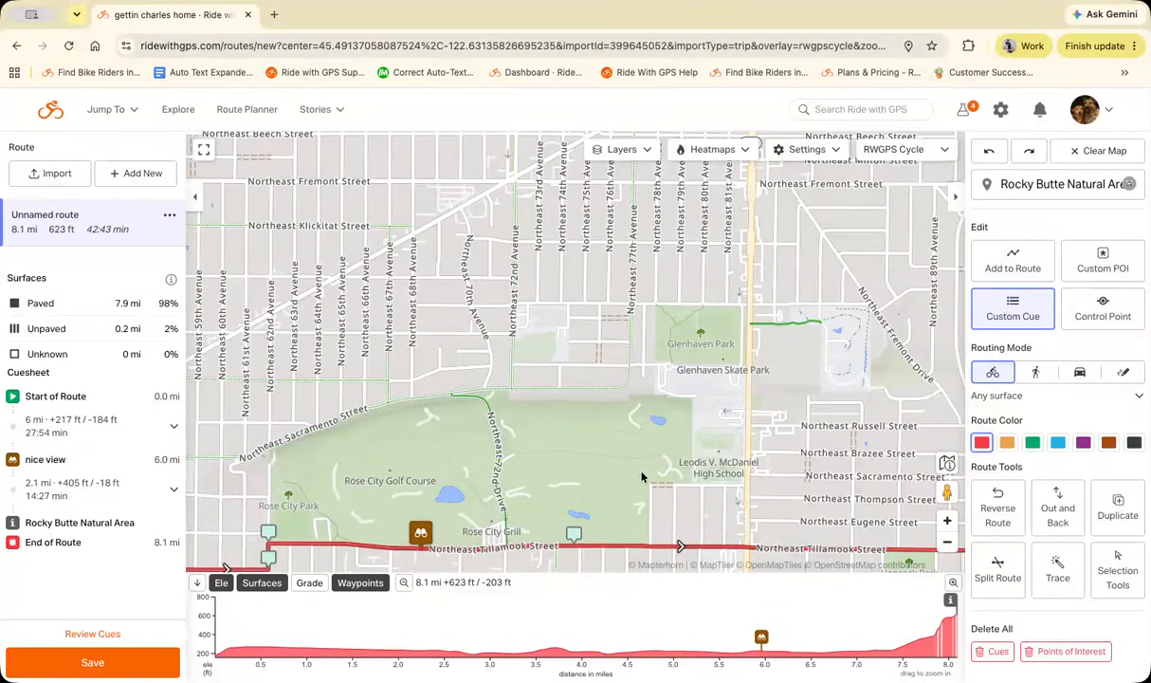
Reopen the Danger cue on Northeast Tillamook Street to review its details, and close it without changes.
{"action": "left_click_drag", "start_coordinate": [576, 539], "coordinate": [600, 456]}
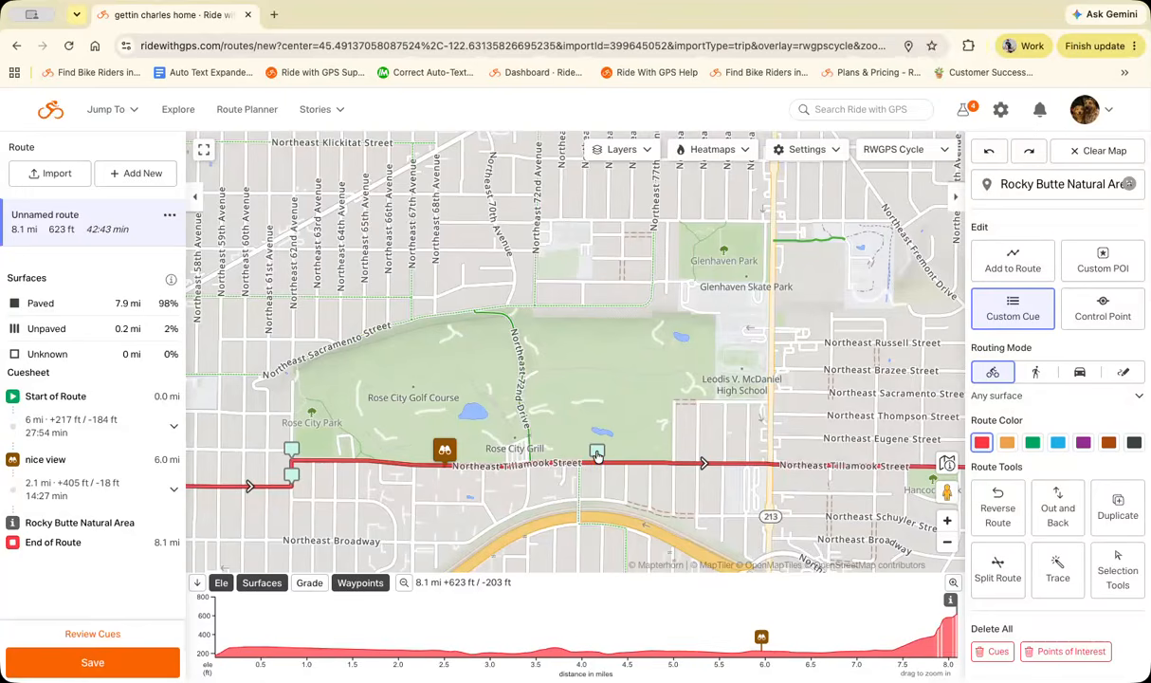
{"action": "left_click", "coordinate": [597, 454]}
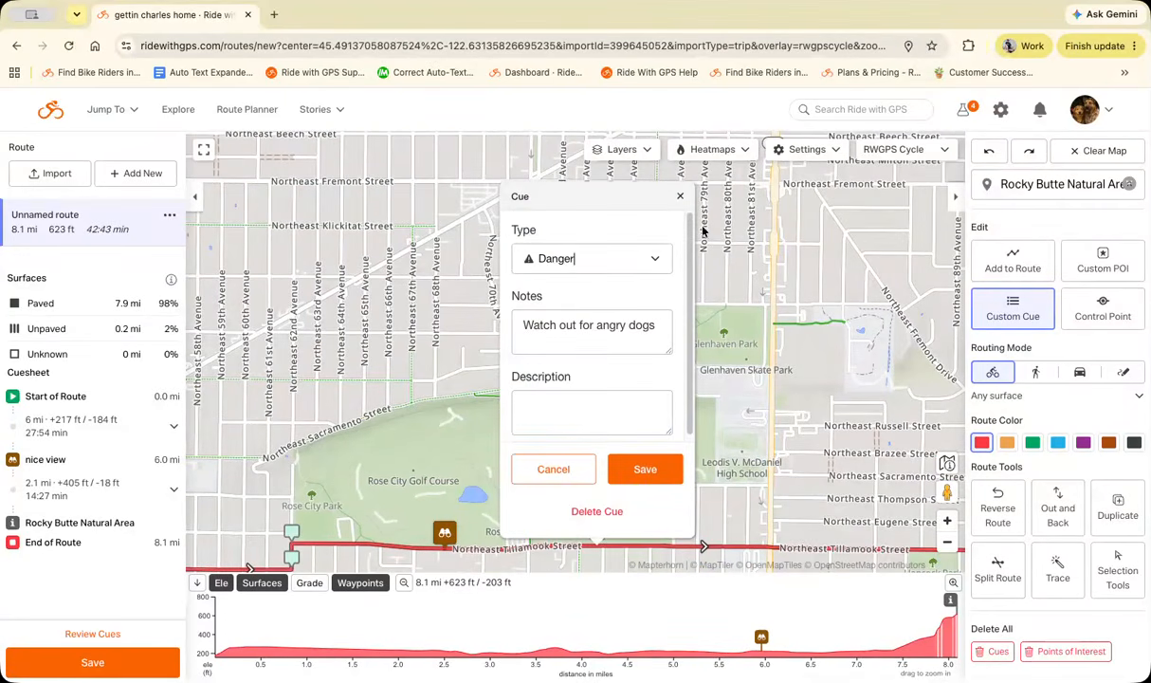
{"action": "left_click", "coordinate": [675, 197]}
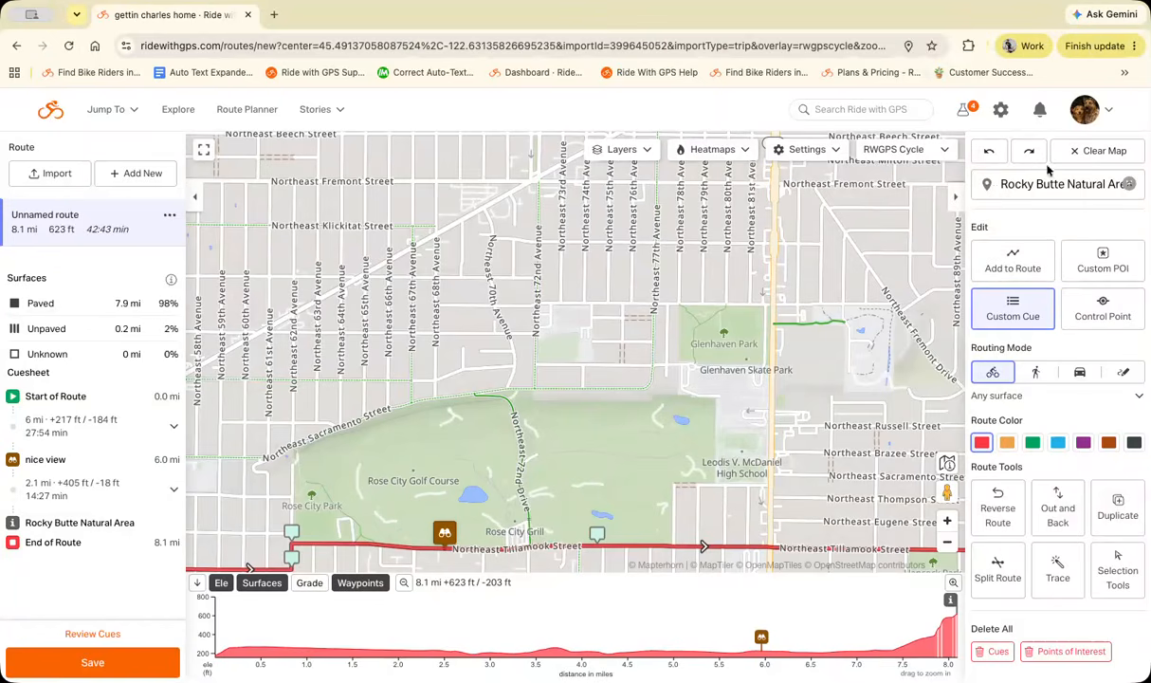
Hide the cue icons on the map.
{"action": "left_click", "coordinate": [799, 157]}
{"action": "left_click", "coordinate": [752, 226]}
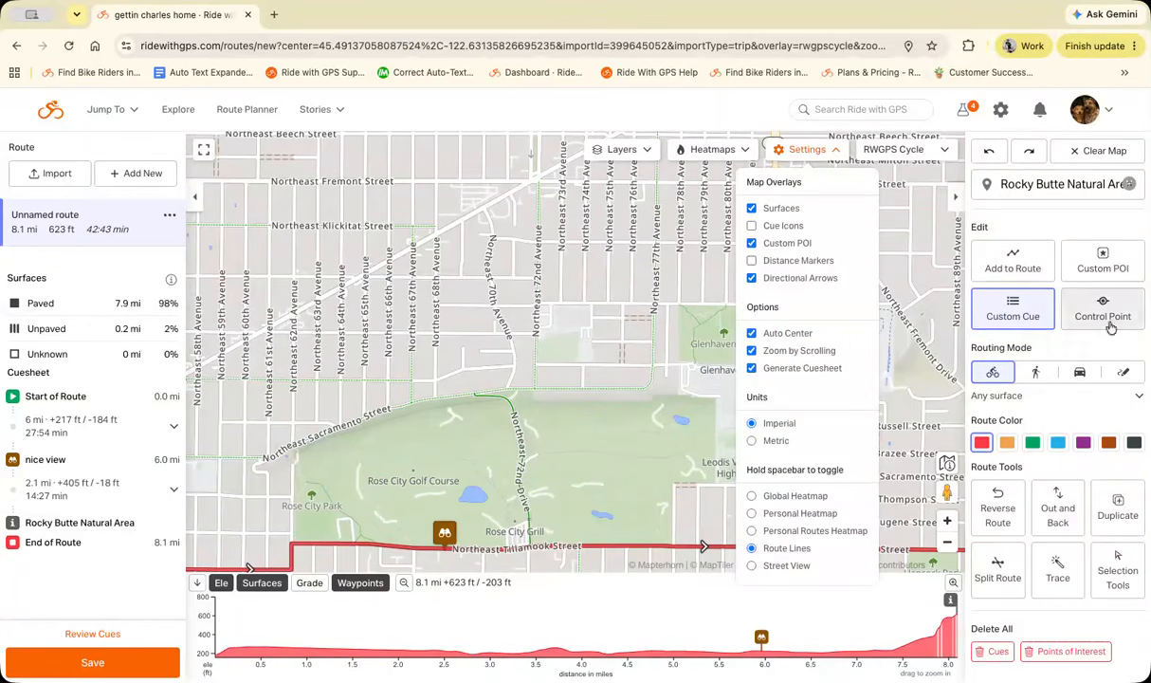
{"action": "left_click", "coordinate": [1052, 465]}
Try moving the start of the route southeast to Mount Scott, and undo that move.
{"action": "left_click", "coordinate": [946, 542]}
{"action": "left_click", "coordinate": [947, 542]}
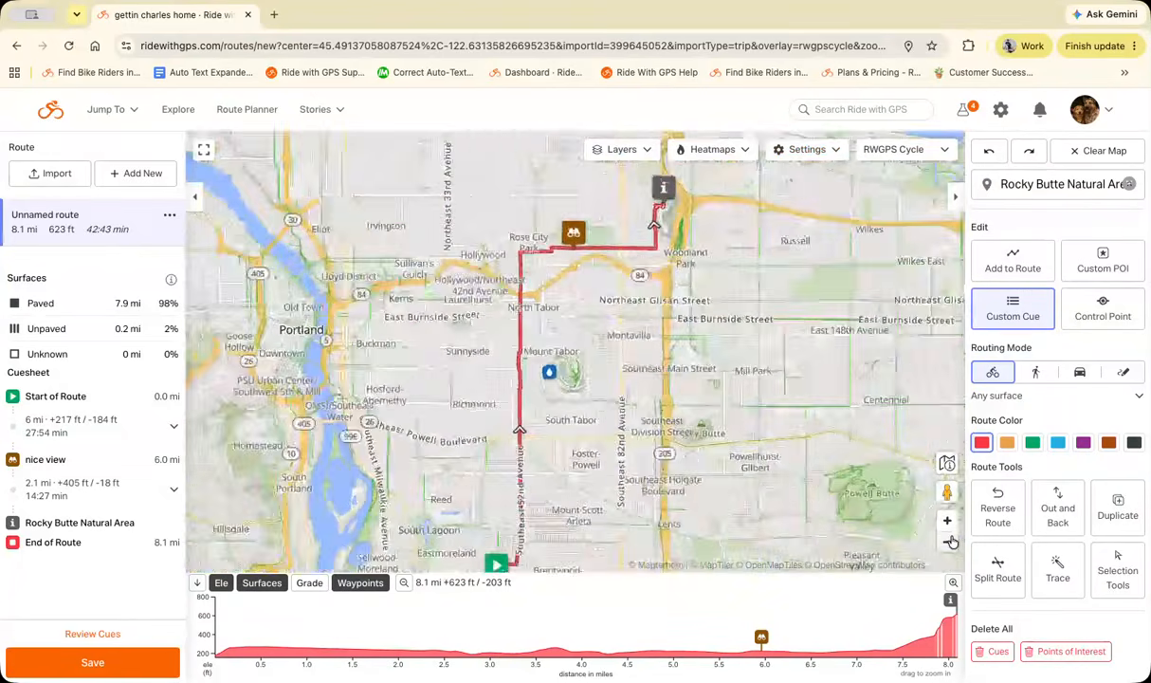
{"action": "left_click", "coordinate": [946, 542]}
{"action": "left_click_drag", "start_coordinate": [768, 515], "coordinate": [756, 494]}
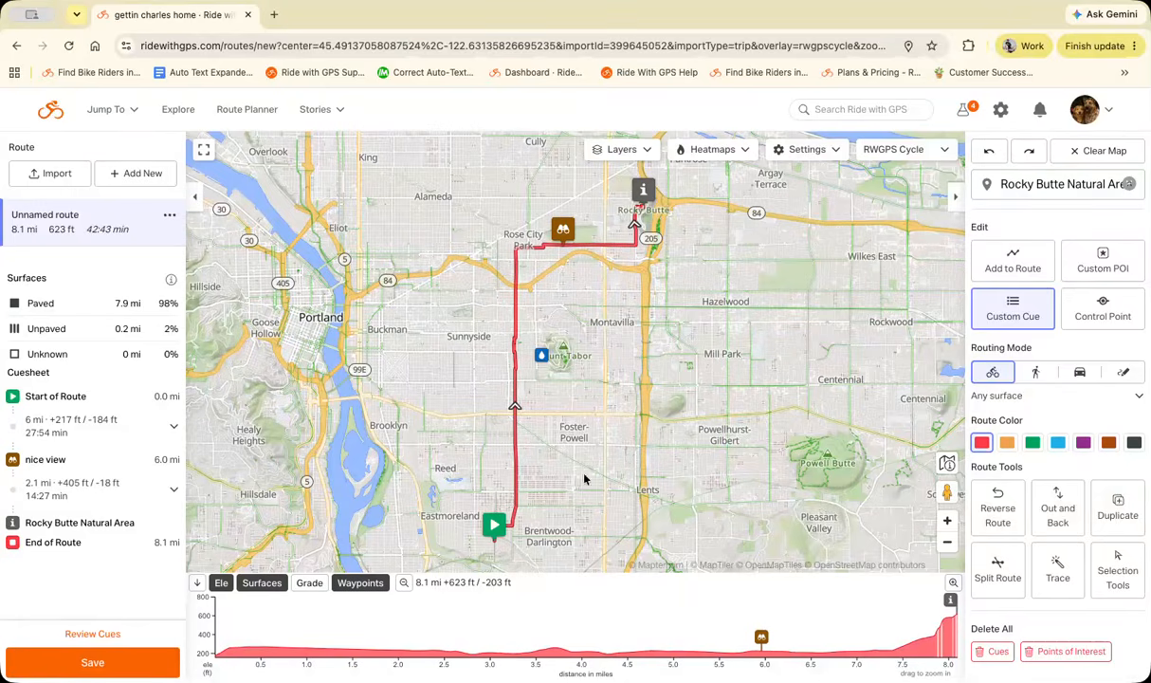
{"action": "left_click_drag", "start_coordinate": [615, 447], "coordinate": [595, 384]}
{"action": "left_click", "coordinate": [946, 542]}
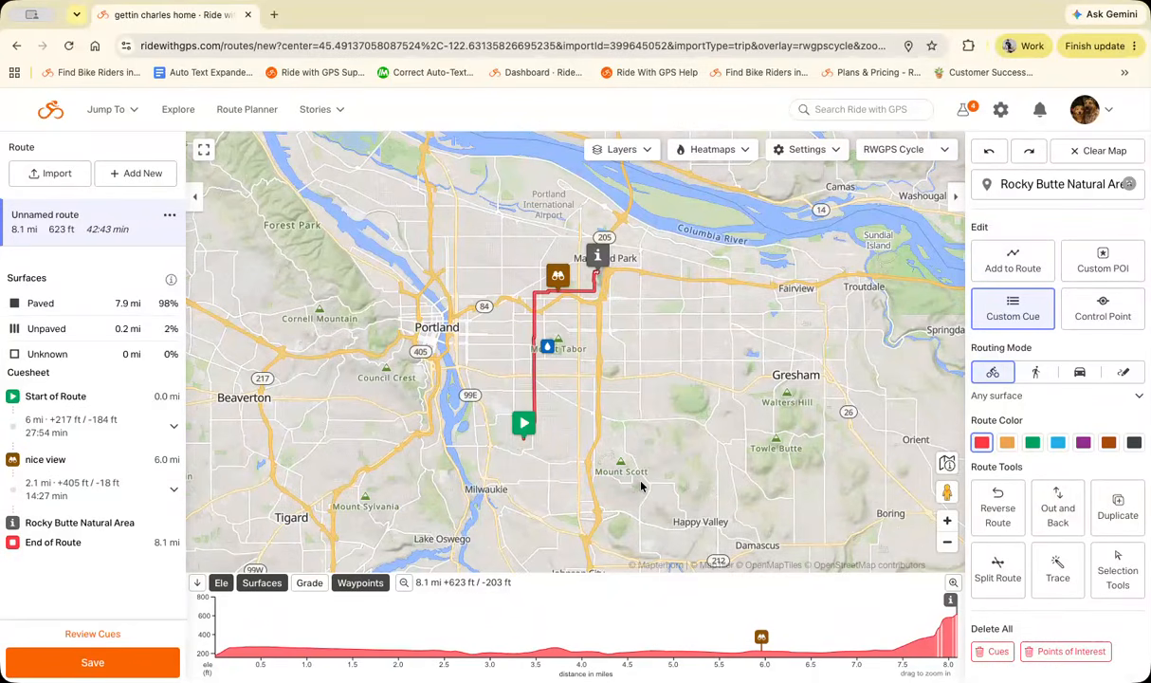
{"action": "left_click_drag", "start_coordinate": [616, 484], "coordinate": [591, 468]}
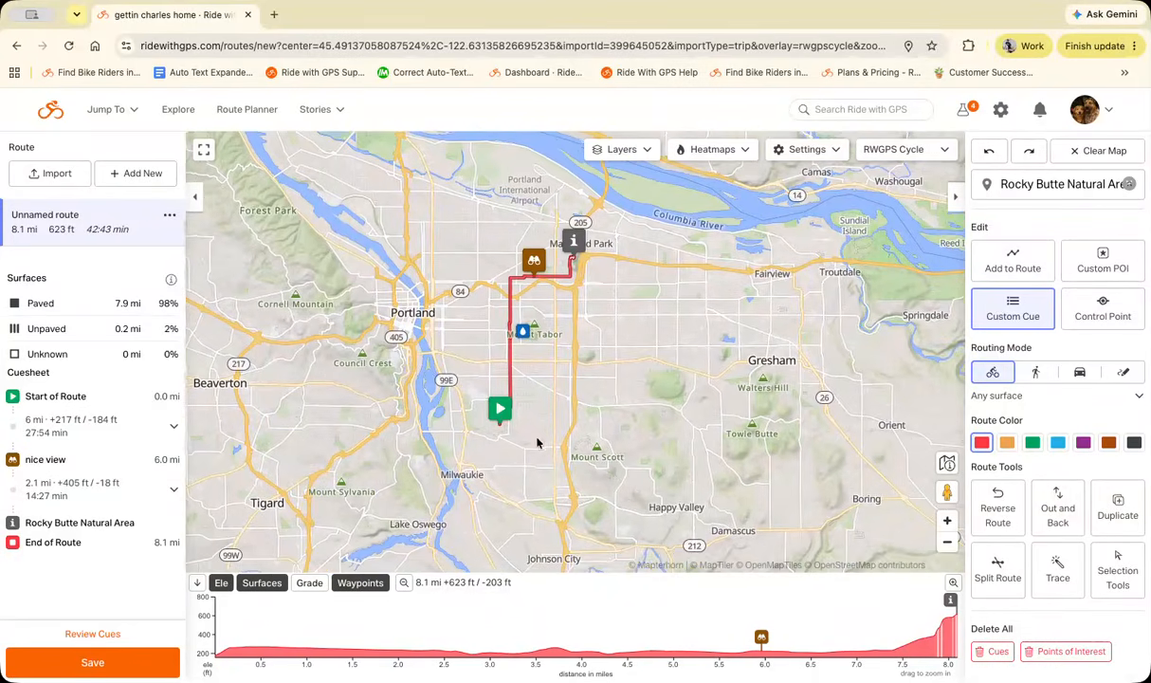
{"action": "left_click_drag", "start_coordinate": [500, 409], "coordinate": [594, 436]}
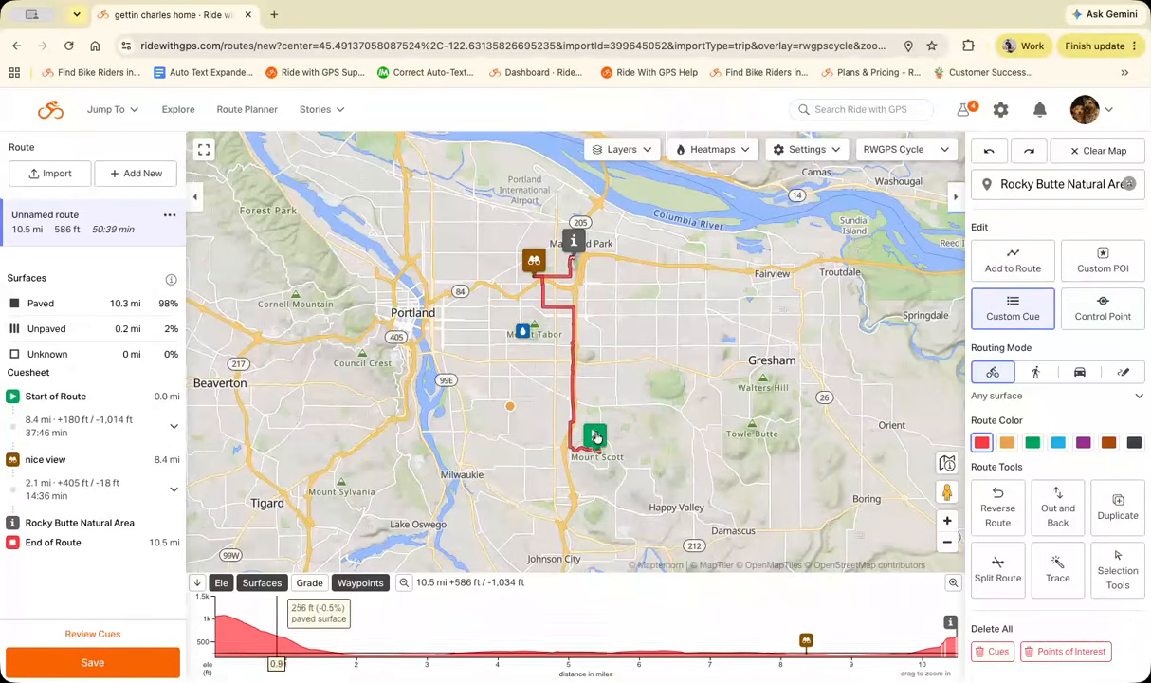
{"action": "left_click", "coordinate": [992, 155]}
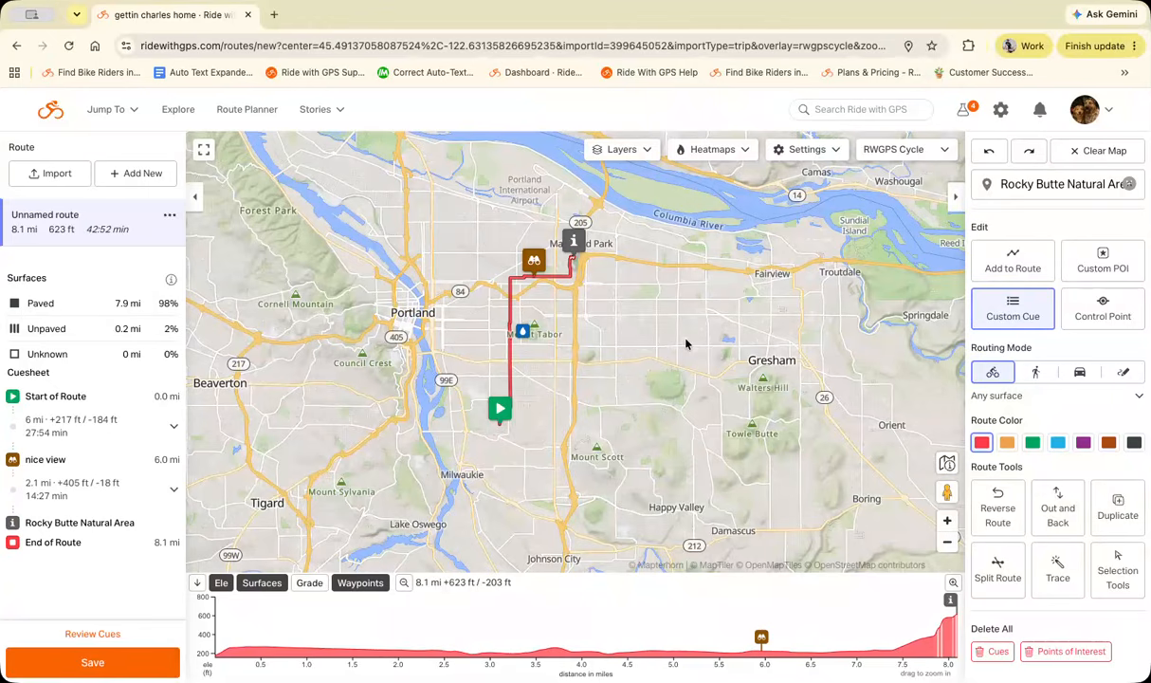
Add a control point on the route just after its start, at the bend leading toward Southeast 52nd Avenue.
{"action": "mouse_move", "coordinate": [550, 410]}
{"action": "left_mouse_down"}
{"action": "mouse_move", "coordinate": [588, 369]}
{"action": "mouse_move", "coordinate": [765, 506]}
{"action": "left_mouse_up"}
{"action": "double_click", "coordinate": [948, 521]}
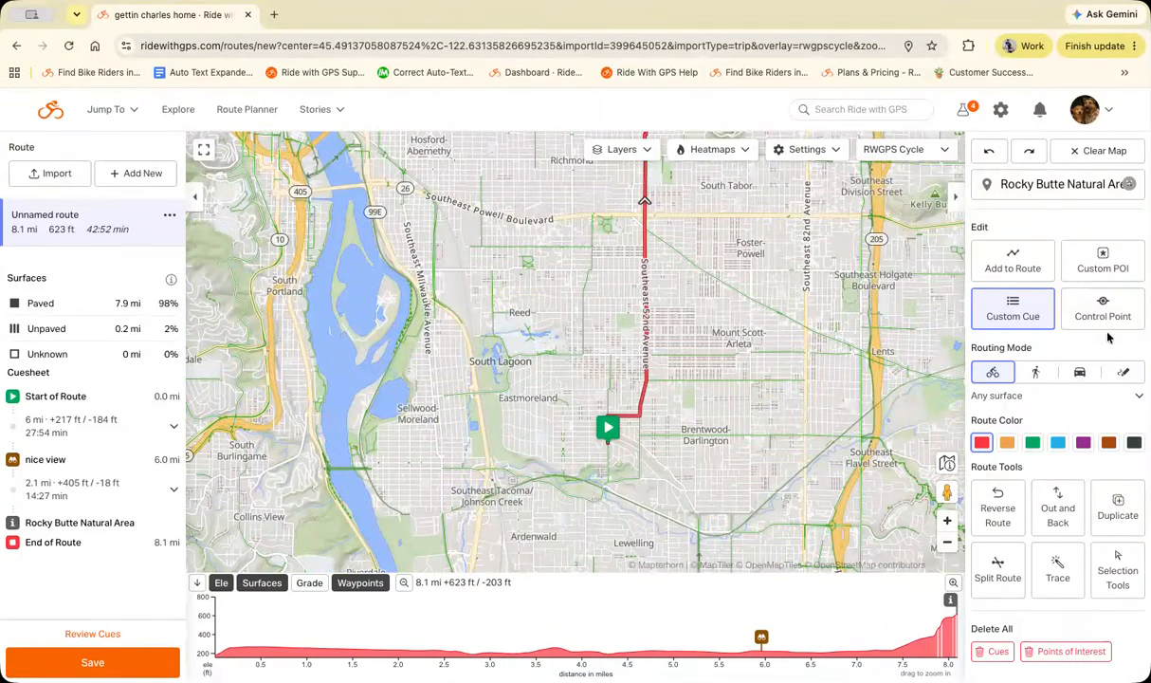
{"action": "left_click", "coordinate": [1114, 317]}
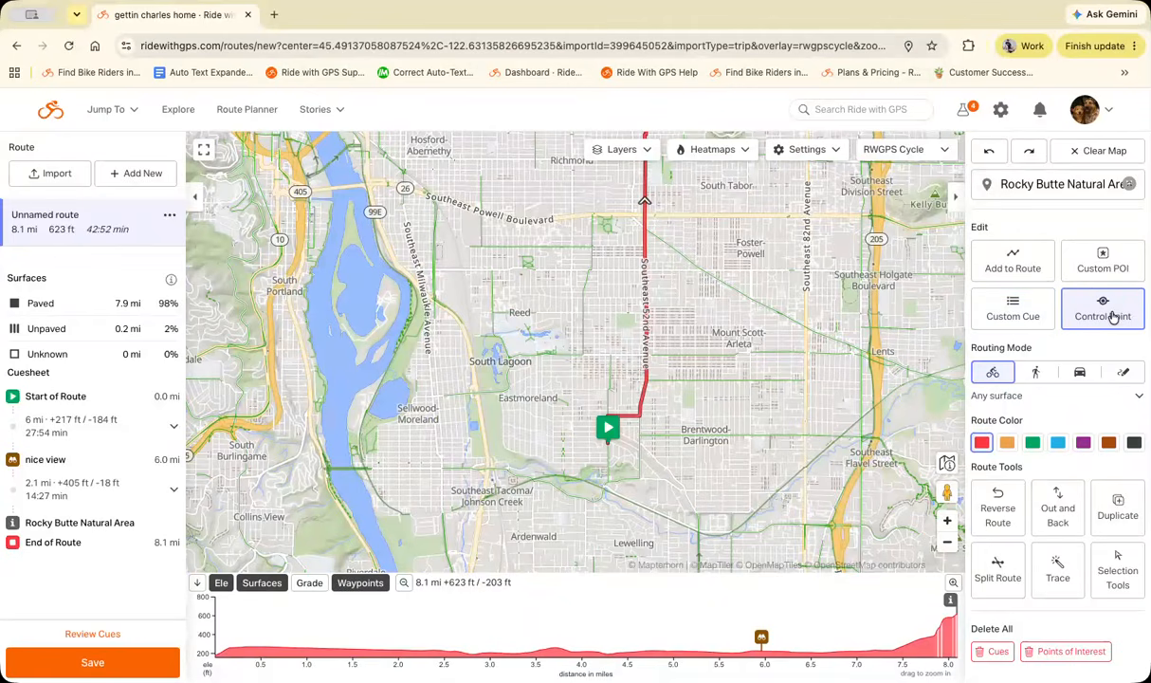
{"action": "left_click", "coordinate": [641, 410]}
{"action": "scroll", "coordinate": [854, 502], "scroll_direction": "down", "scroll_amount": 5}
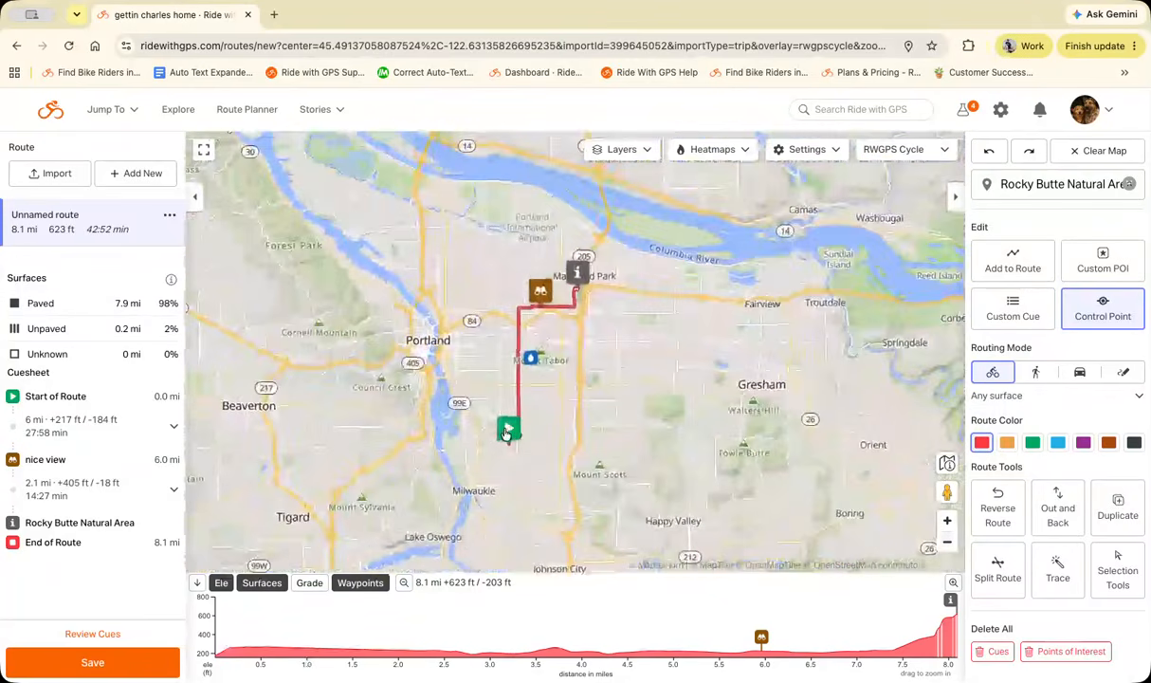
Move the route's start southeast to Mount Scott, and clear the map of the whole route.
{"action": "left_click_drag", "start_coordinate": [509, 429], "coordinate": [597, 462]}
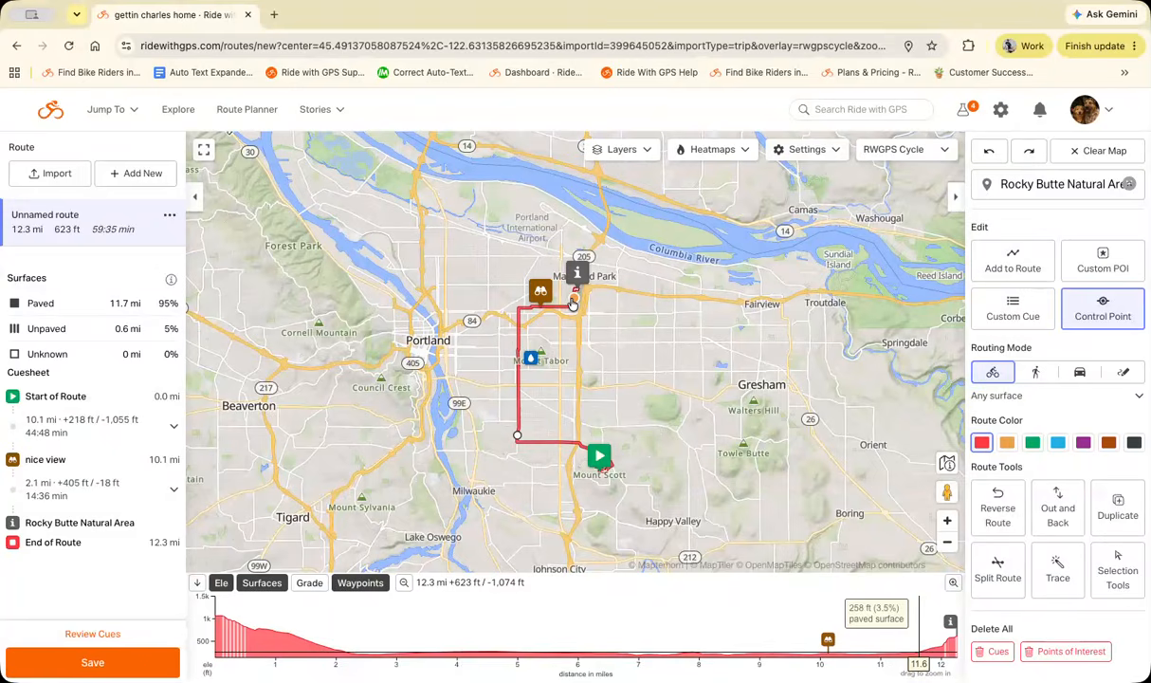
{"action": "left_click", "coordinate": [993, 259]}
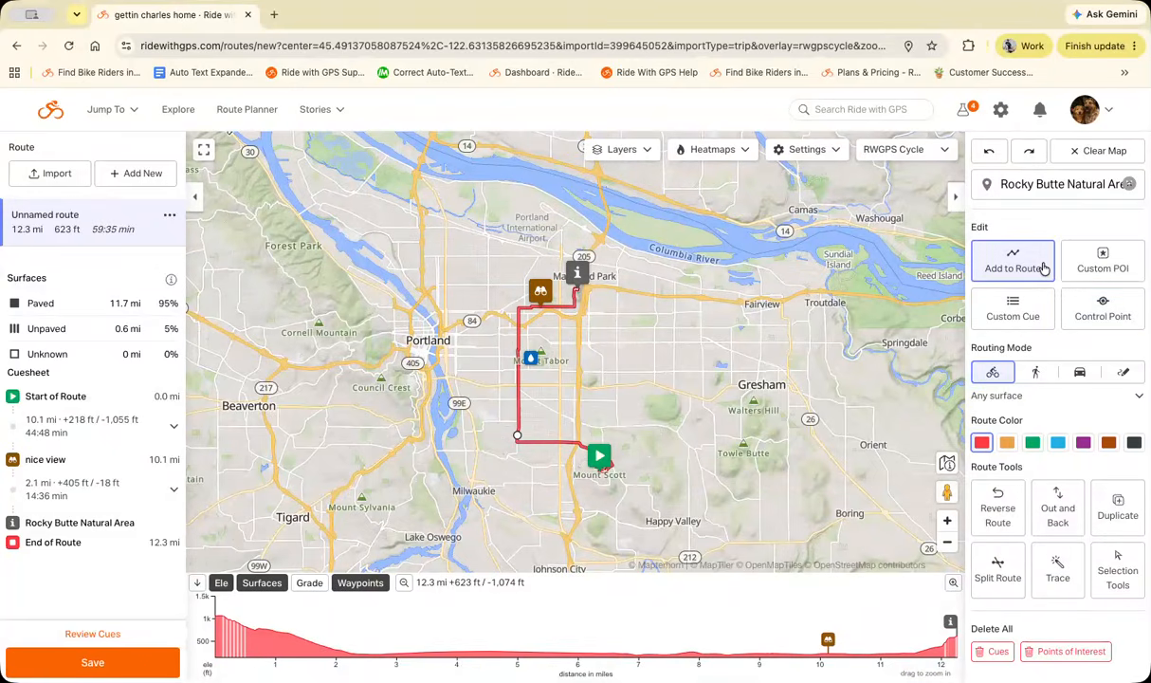
{"action": "left_click", "coordinate": [1089, 153]}
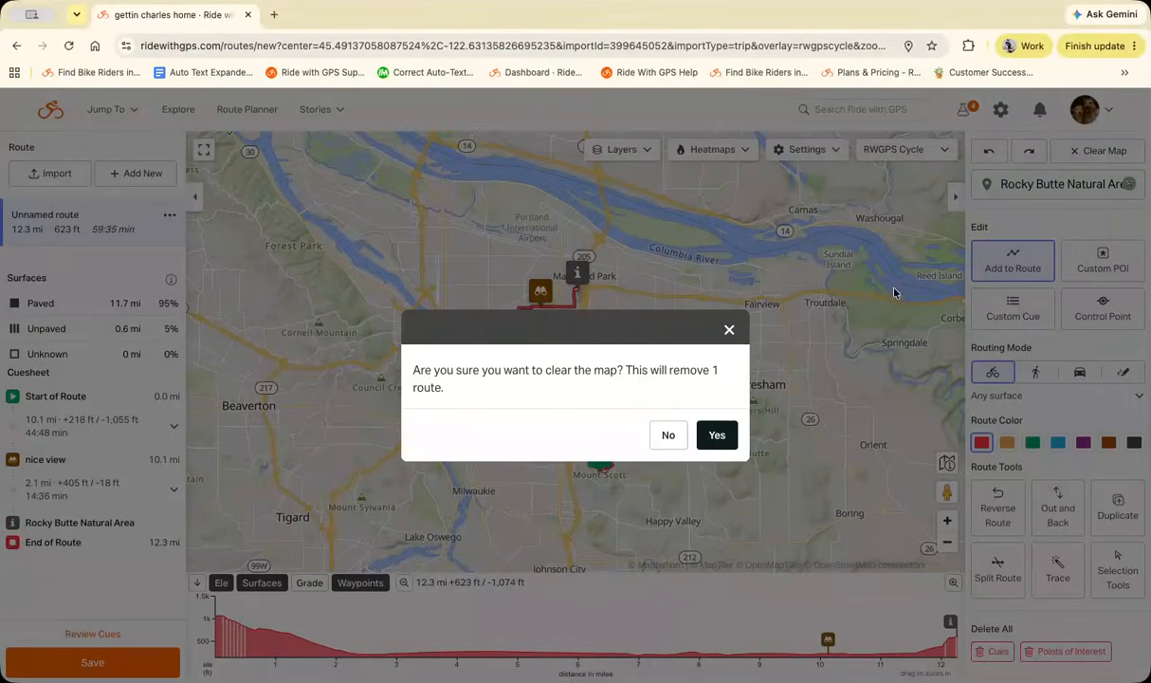
{"action": "left_click", "coordinate": [717, 435]}
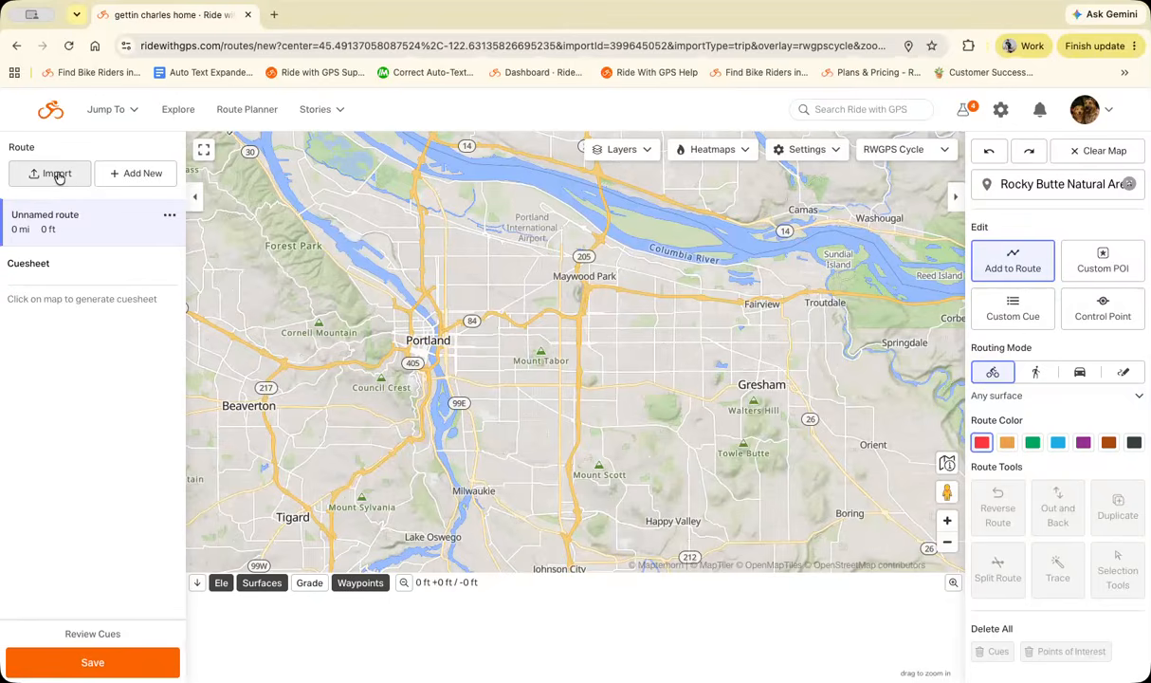
Search the own routes and activities for "klicki" and import Klickitat County Ramble (traced) into the planner.
{"action": "left_click", "coordinate": [71, 175]}
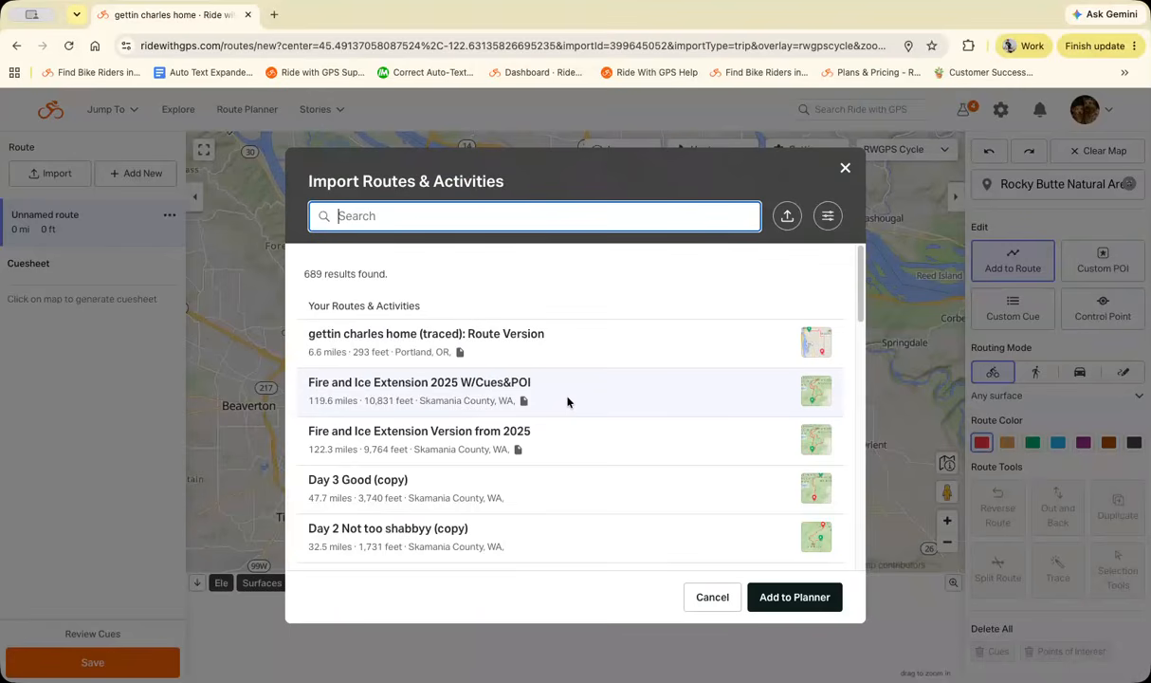
{"action": "type", "text": "klicki"}
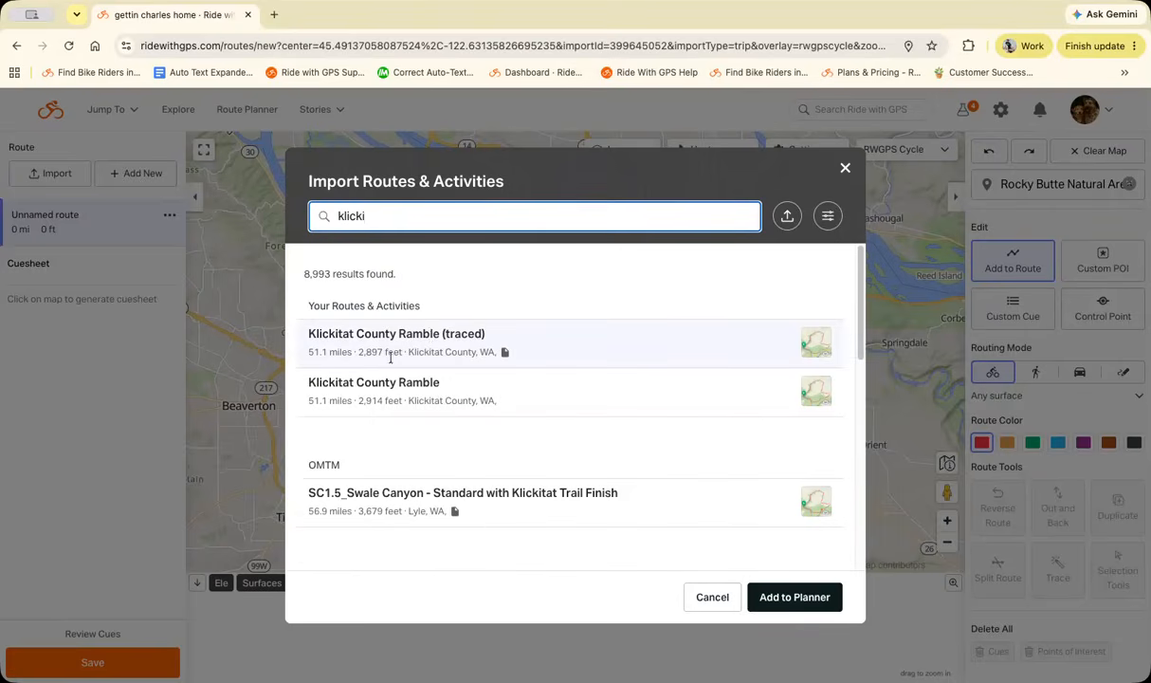
{"action": "left_click", "coordinate": [427, 336]}
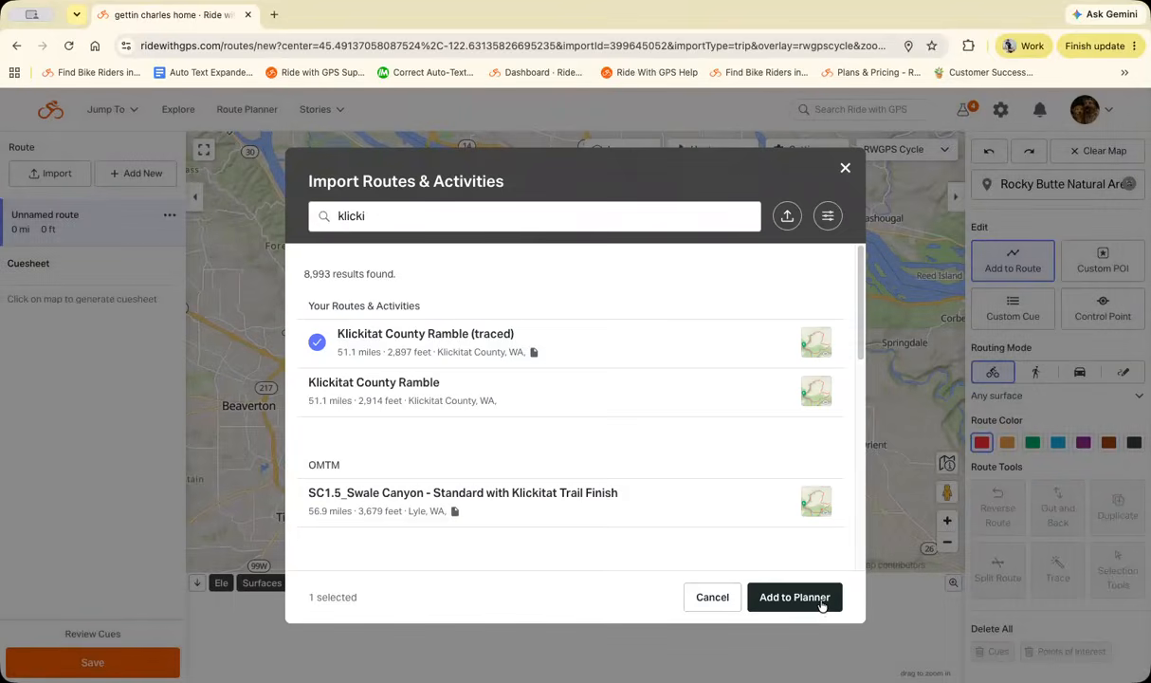
{"action": "left_click", "coordinate": [821, 607]}
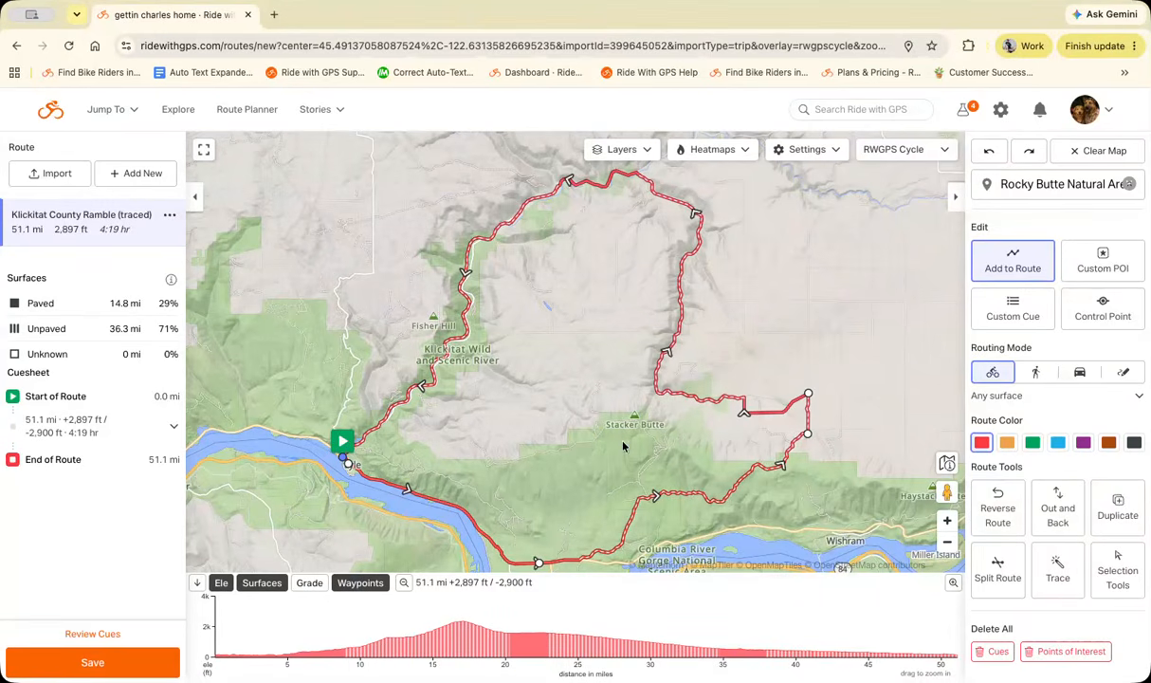
Make the point between the two control points on the loop's eastern edge the route start.
{"action": "right_click", "coordinate": [809, 417]}
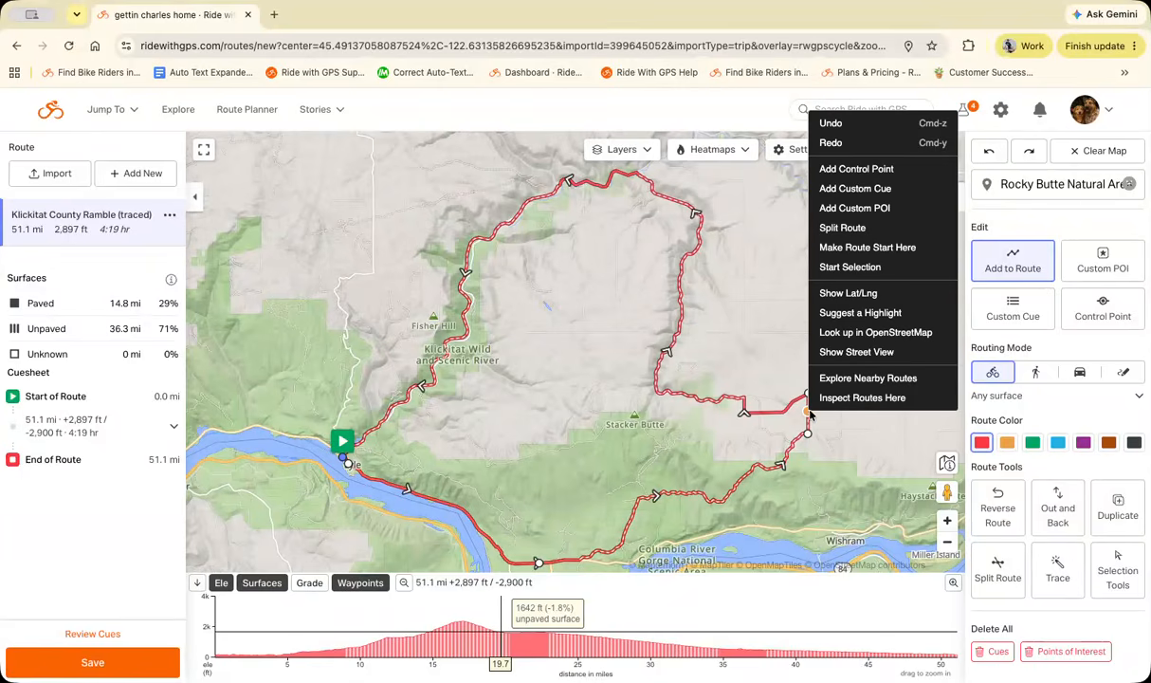
{"action": "left_click", "coordinate": [867, 247]}
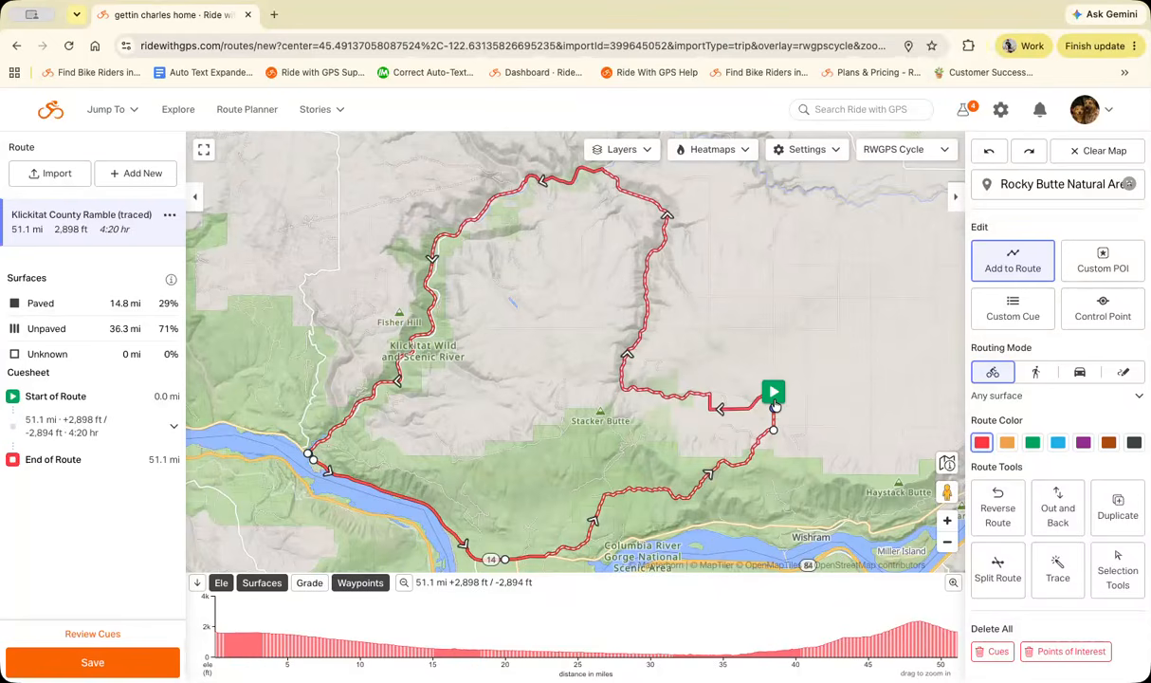
Move both the start and the end point of the route northeast to Centerville.
{"action": "double_click", "coordinate": [948, 521]}
{"action": "left_click_drag", "start_coordinate": [768, 476], "coordinate": [388, 467]}
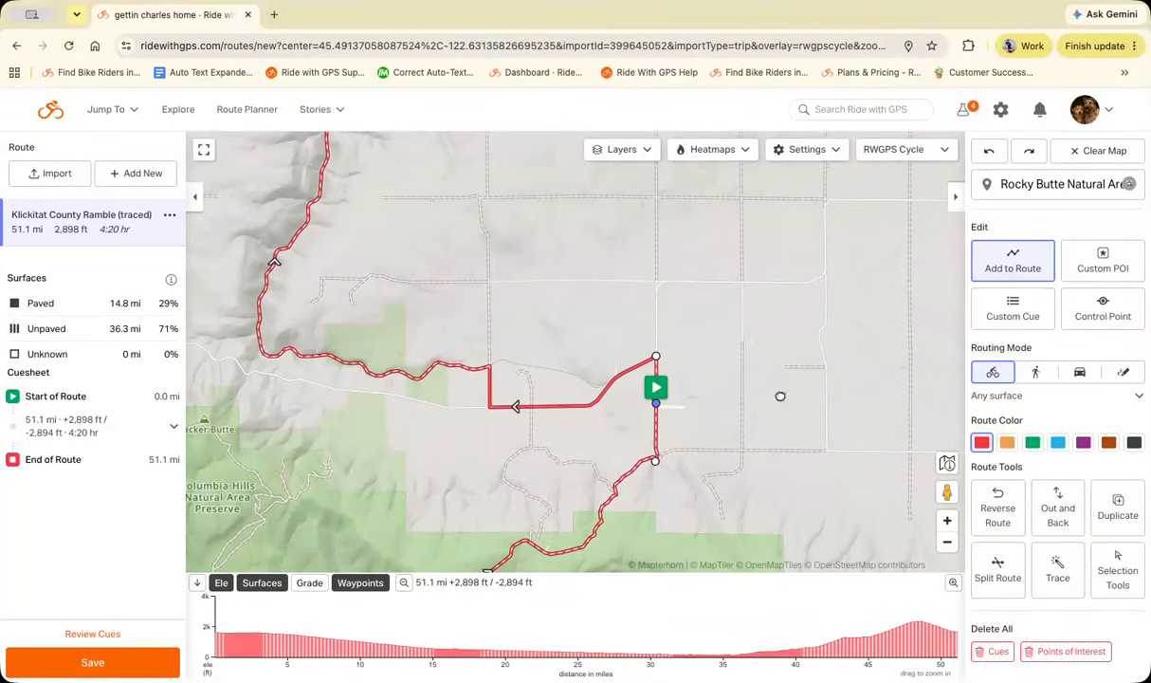
{"action": "left_click_drag", "start_coordinate": [796, 391], "coordinate": [604, 473]}
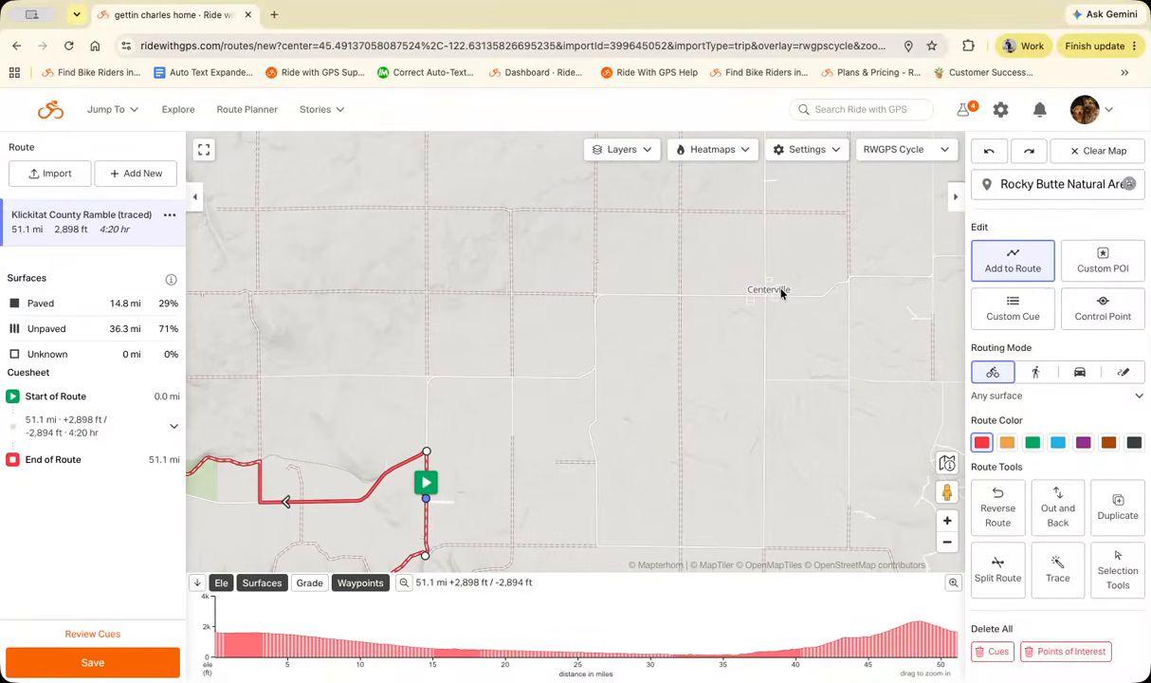
{"action": "mouse_move", "coordinate": [427, 485]}
{"action": "left_mouse_down"}
{"action": "mouse_move", "coordinate": [429, 471]}
{"action": "mouse_move", "coordinate": [598, 347]}
{"action": "mouse_move", "coordinate": [769, 279]}
{"action": "left_mouse_up"}
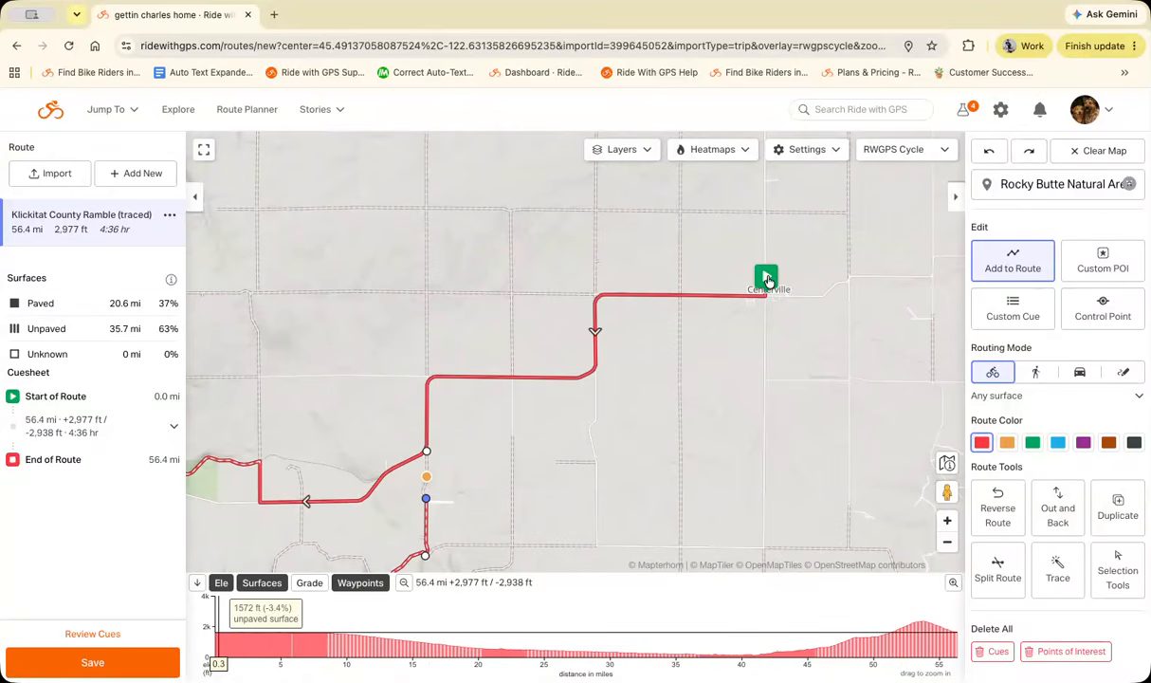
{"action": "left_click", "coordinate": [427, 501]}
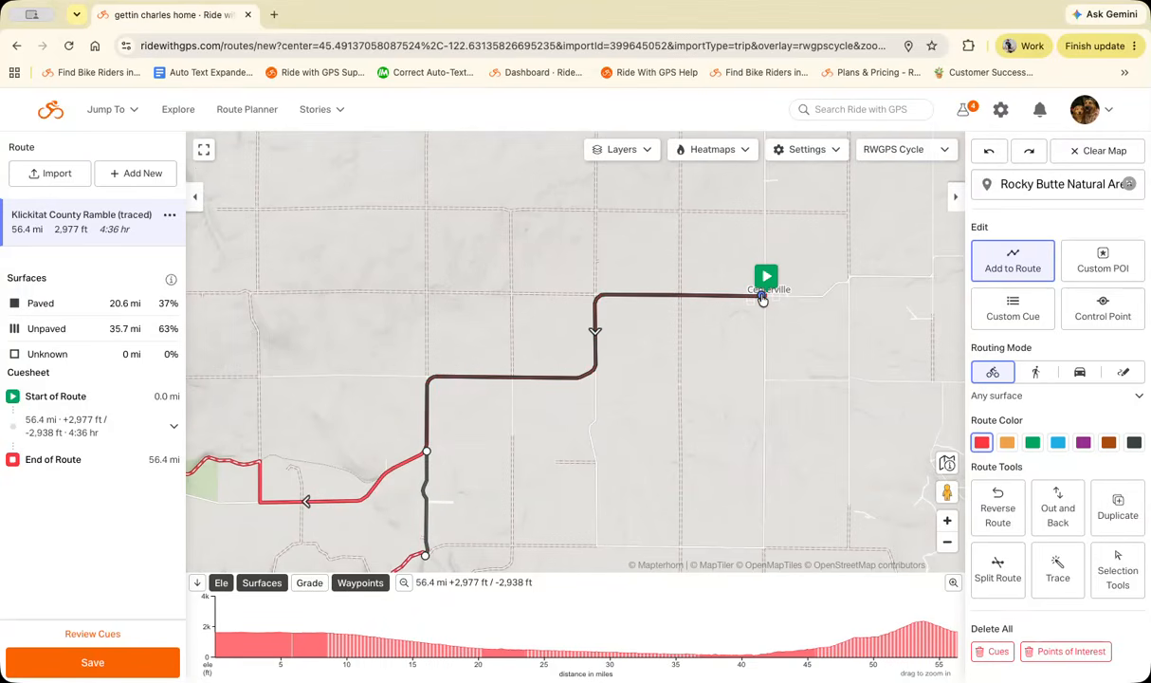
{"action": "left_click", "coordinate": [946, 543]}
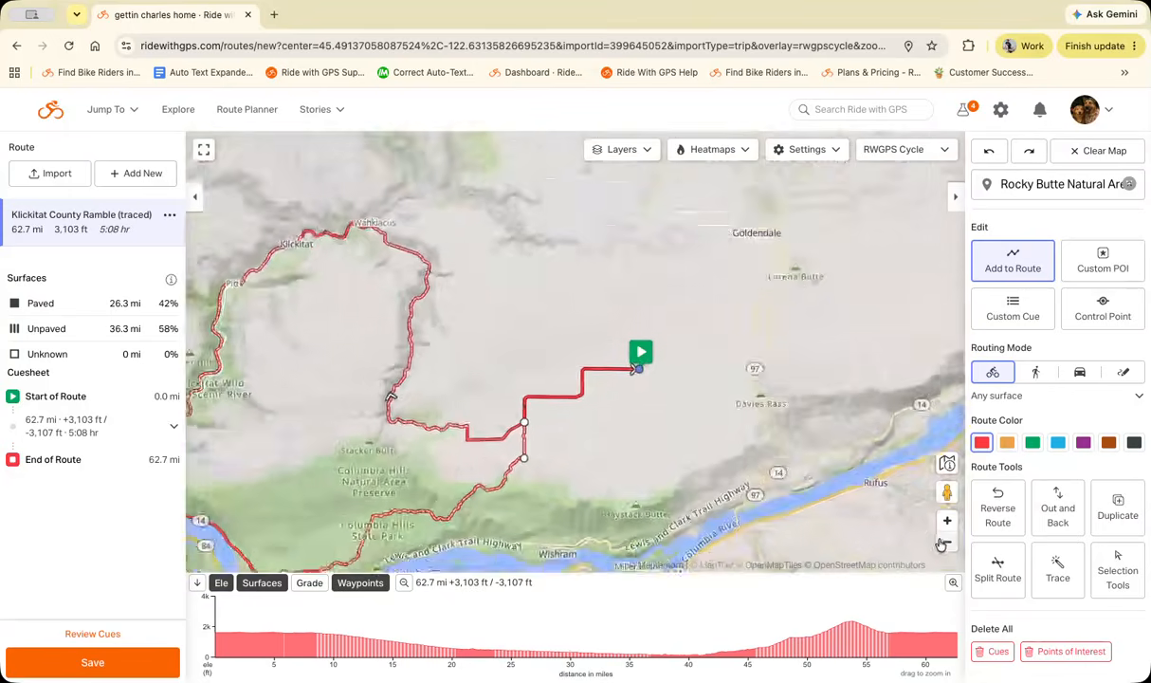
{"action": "left_click_drag", "start_coordinate": [740, 462], "coordinate": [909, 421]}
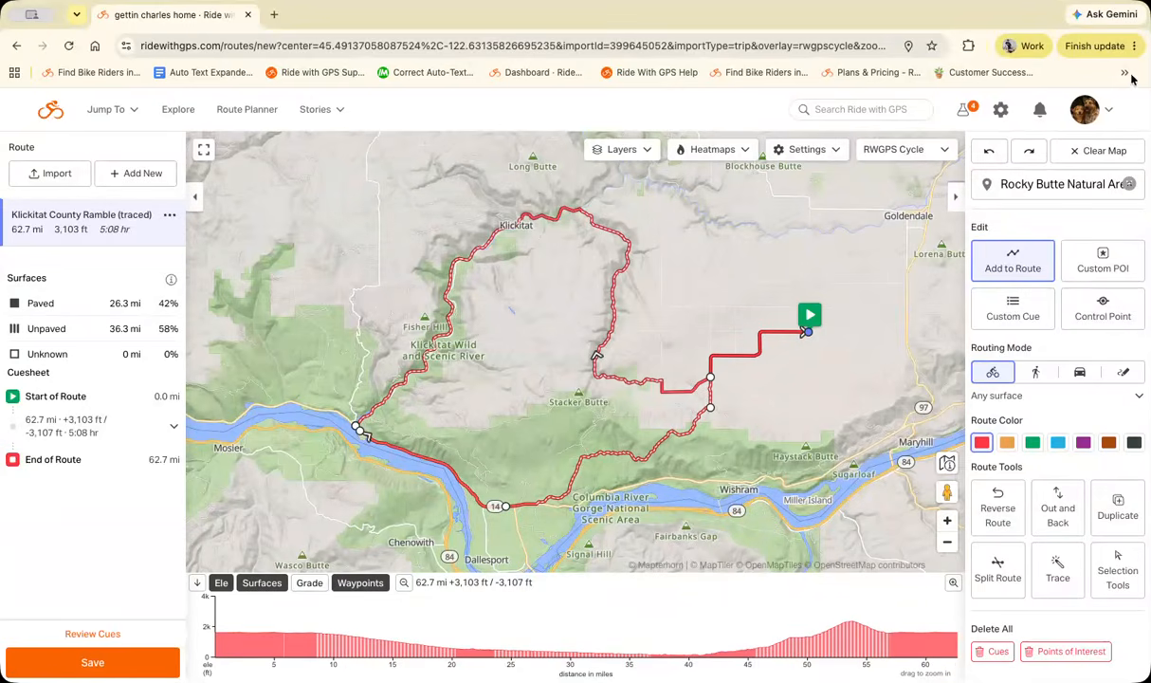
Undo both moves to Centerville and the change of the route's starting point.
{"action": "left_click", "coordinate": [994, 155]}
{"action": "left_click", "coordinate": [994, 155]}
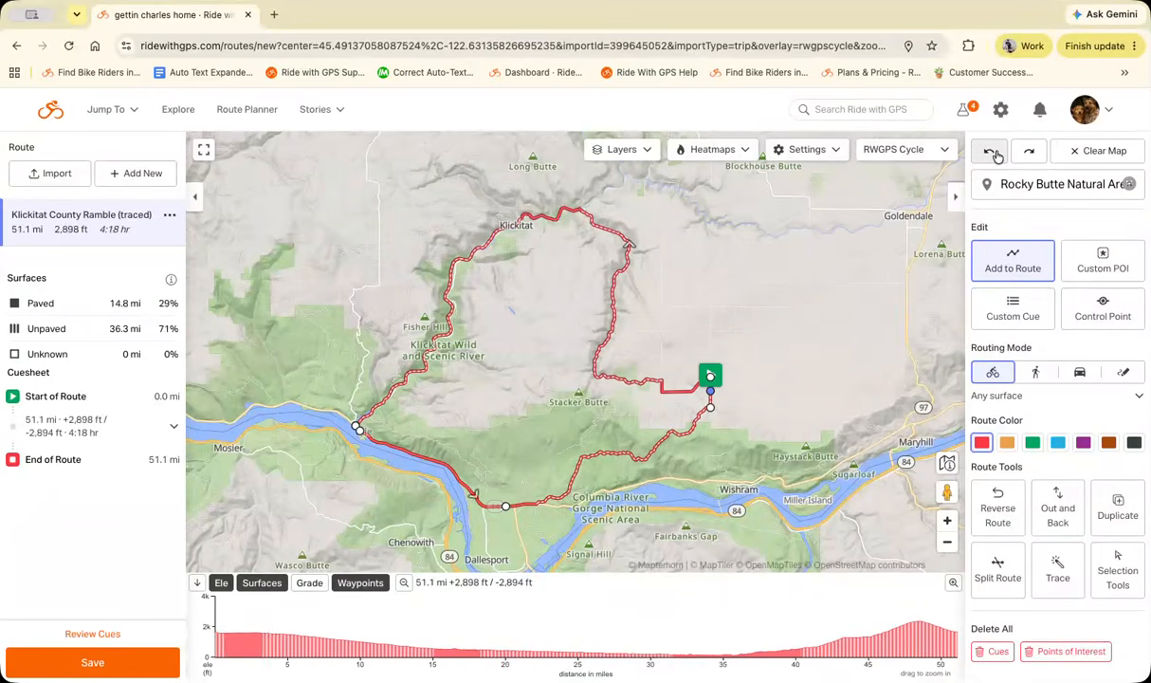
{"action": "left_click", "coordinate": [994, 155]}
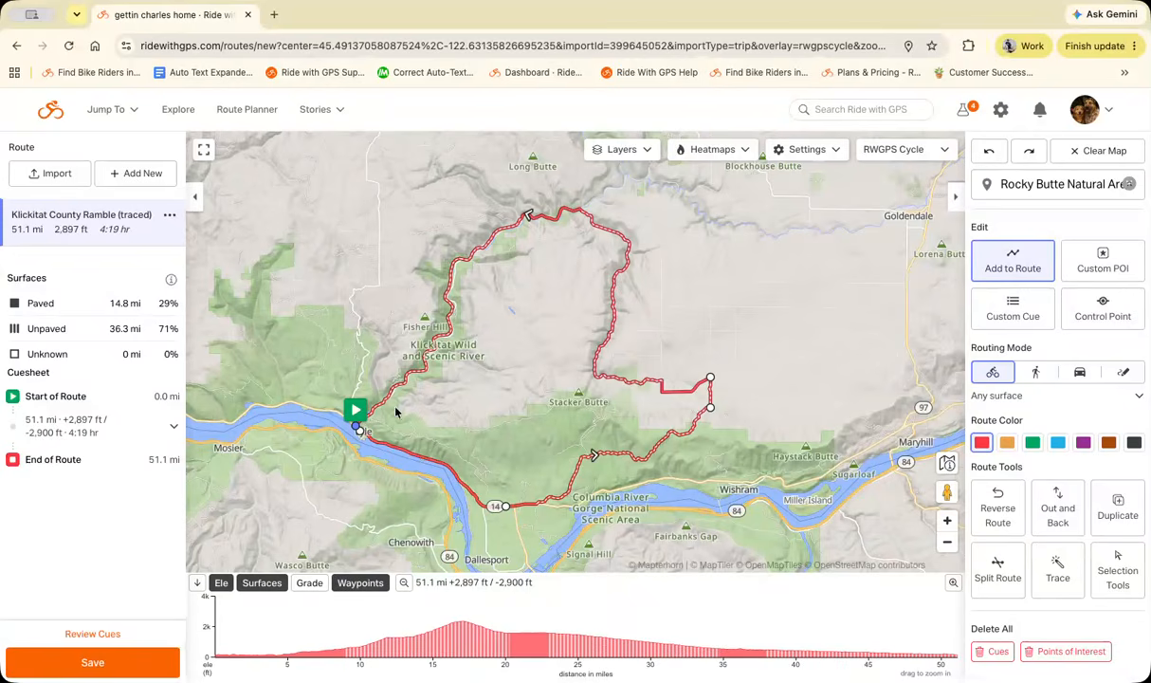
Select the stretch from about mile 20 to mile 35.5 on the elevation profile and delete it from the route.
{"action": "left_click_drag", "start_coordinate": [713, 374], "coordinate": [575, 406]}
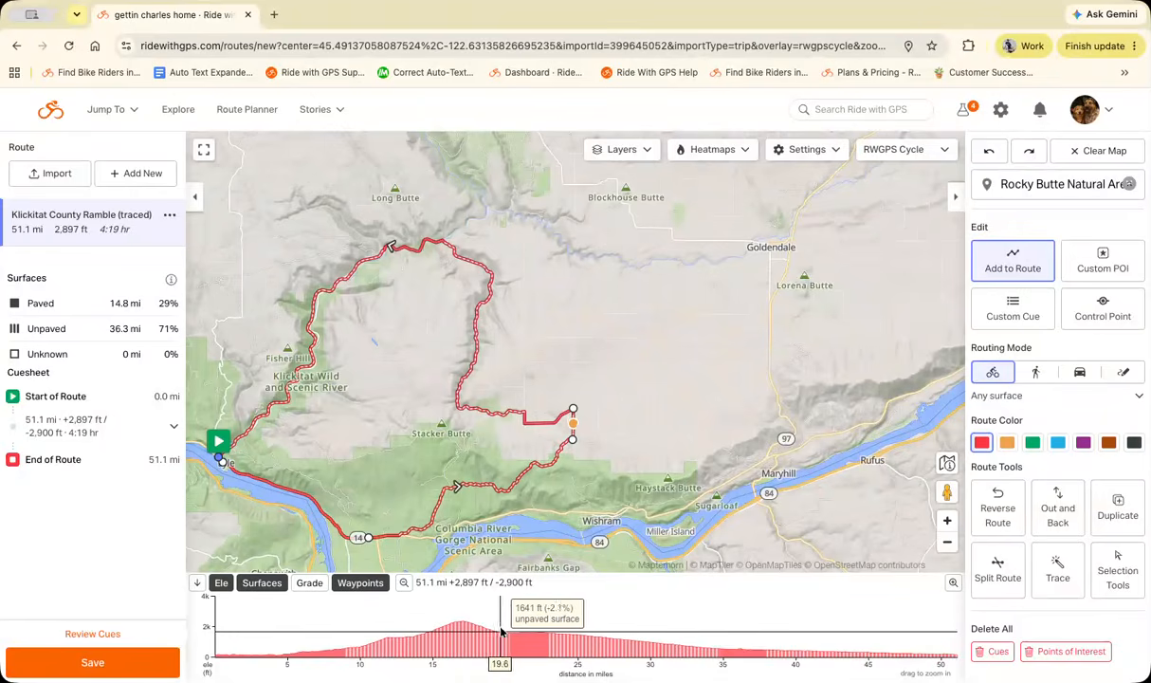
{"action": "left_click_drag", "start_coordinate": [502, 637], "coordinate": [732, 646]}
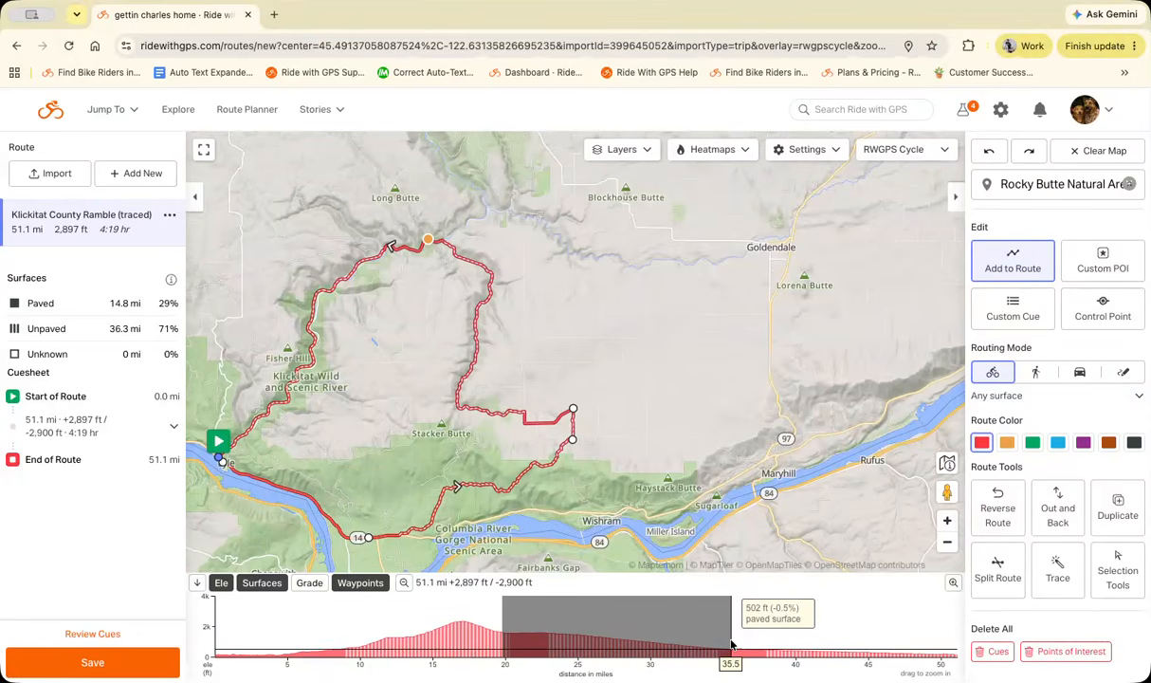
{"action": "left_click_drag", "start_coordinate": [732, 646], "coordinate": [731, 645]}
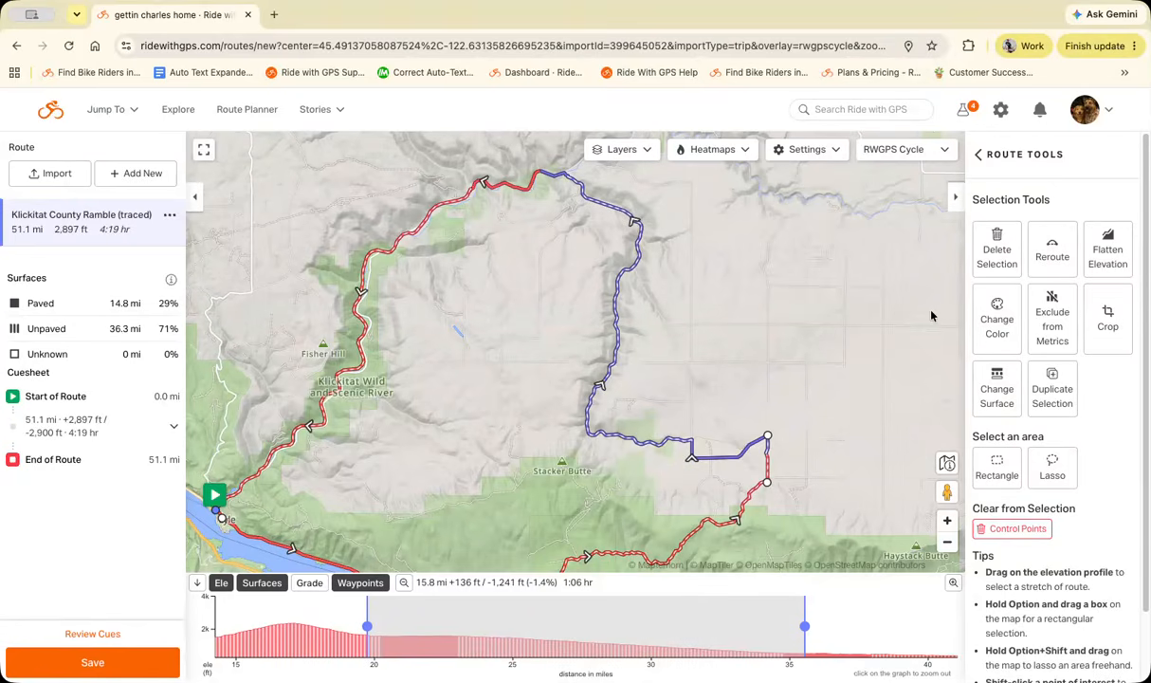
{"action": "left_click", "coordinate": [998, 256]}
{"action": "left_click", "coordinate": [947, 542]}
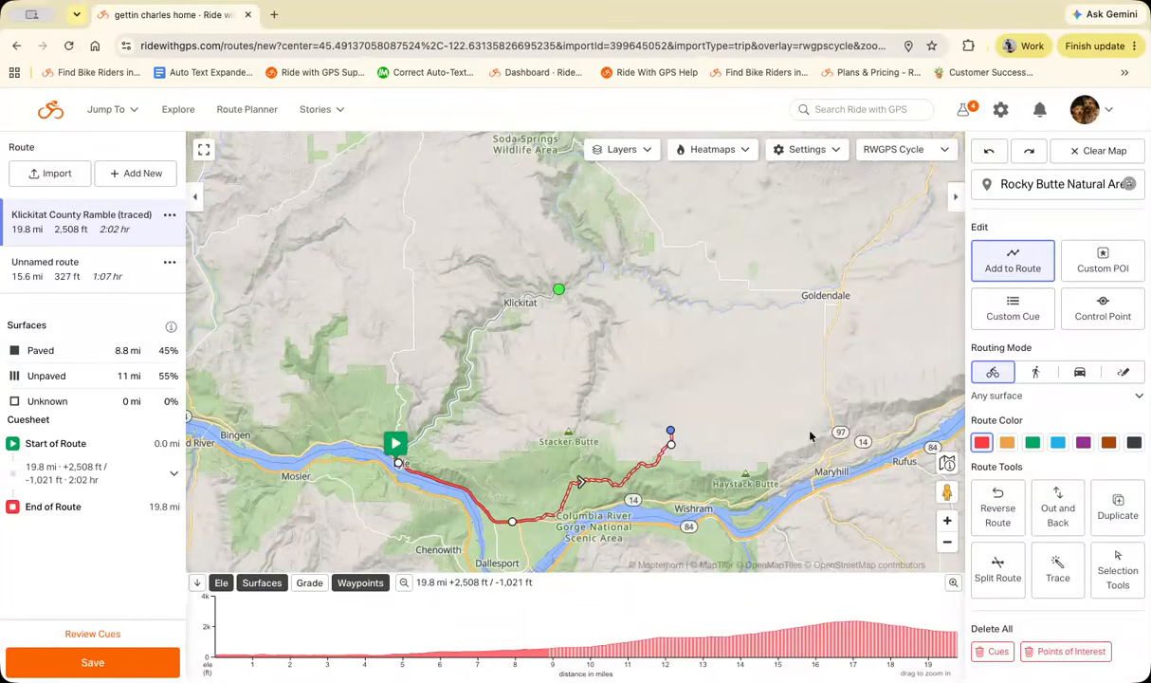
Extend the first route section north from the gap, zigzagging along the grid roads west of Centerville to about 26.7 miles.
{"action": "left_click_drag", "start_coordinate": [768, 413], "coordinate": [747, 441]}
{"action": "double_click", "coordinate": [946, 522]}
{"action": "left_click_drag", "start_coordinate": [854, 508], "coordinate": [758, 483]}
{"action": "left_click", "coordinate": [621, 399]}
{"action": "left_click_drag", "start_coordinate": [700, 383], "coordinate": [565, 377]}
{"action": "left_click", "coordinate": [656, 381]}
{"action": "left_click", "coordinate": [553, 372]}
{"action": "left_click_drag", "start_coordinate": [496, 360], "coordinate": [540, 395]}
{"action": "left_click", "coordinate": [493, 406]}
{"action": "left_click", "coordinate": [557, 371]}
{"action": "left_click_drag", "start_coordinate": [563, 337], "coordinate": [579, 367]}
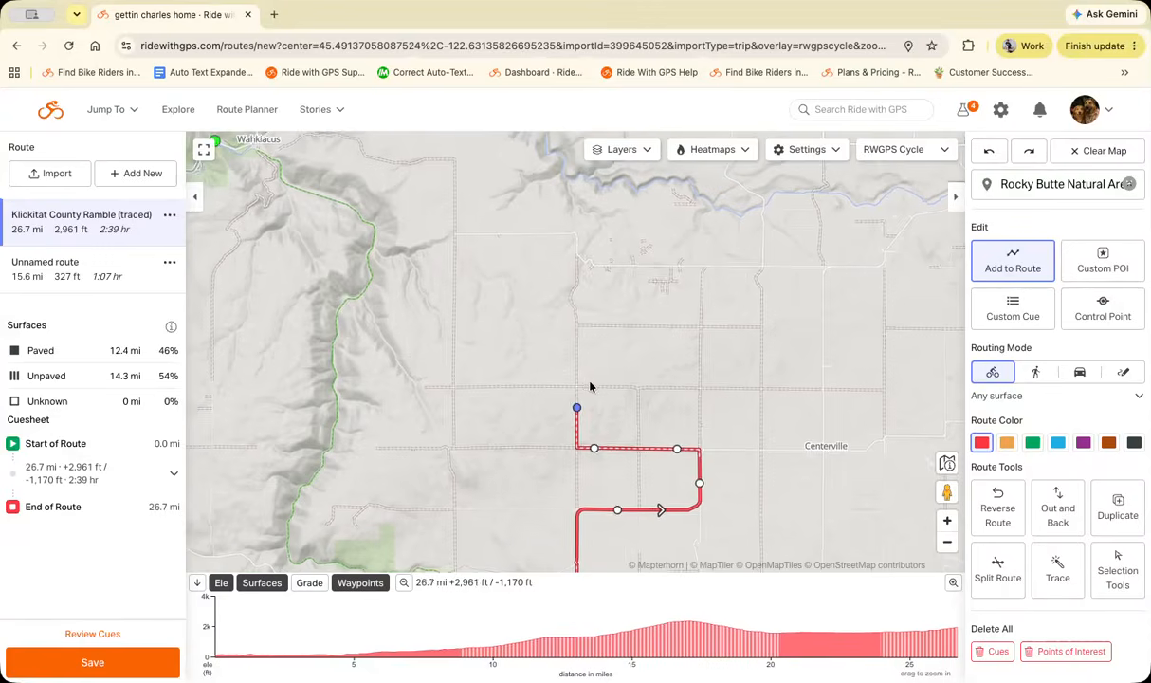
Continue the route east, north and back west along the grid roads northwest of Centerville to about 32.7 miles.
{"action": "left_click", "coordinate": [589, 386]}
{"action": "left_click_drag", "start_coordinate": [659, 394], "coordinate": [645, 418]}
{"action": "left_click", "coordinate": [650, 417]}
{"action": "left_click", "coordinate": [649, 416]}
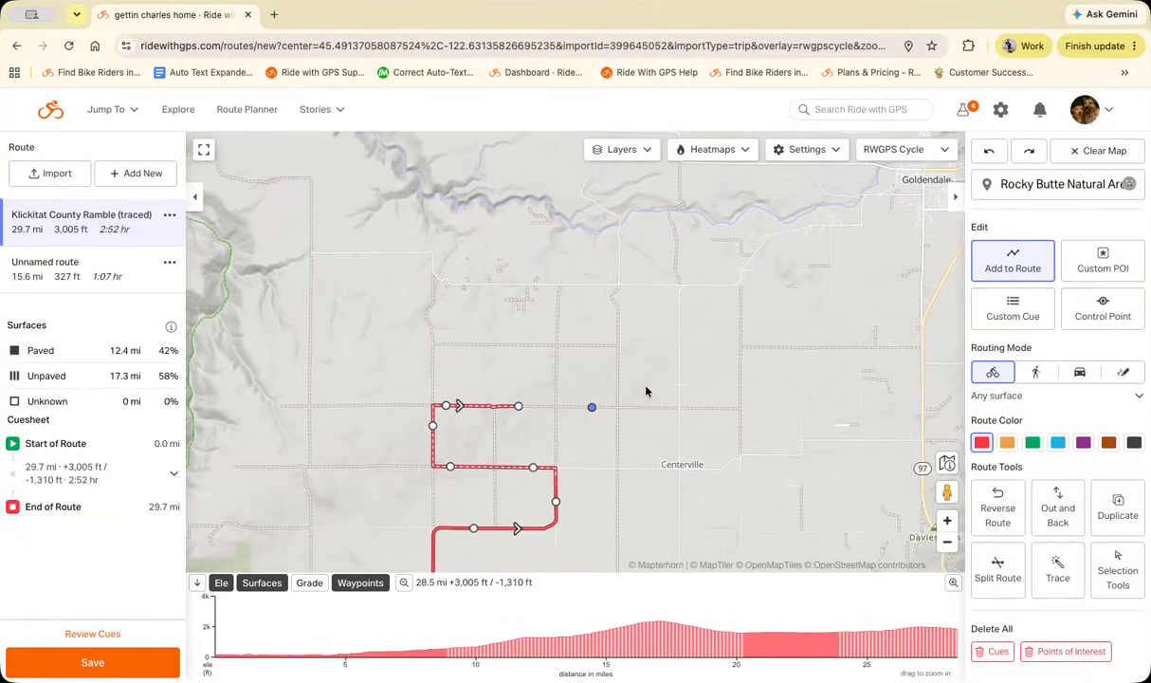
{"action": "left_click", "coordinate": [602, 375]}
{"action": "left_click", "coordinate": [560, 375]}
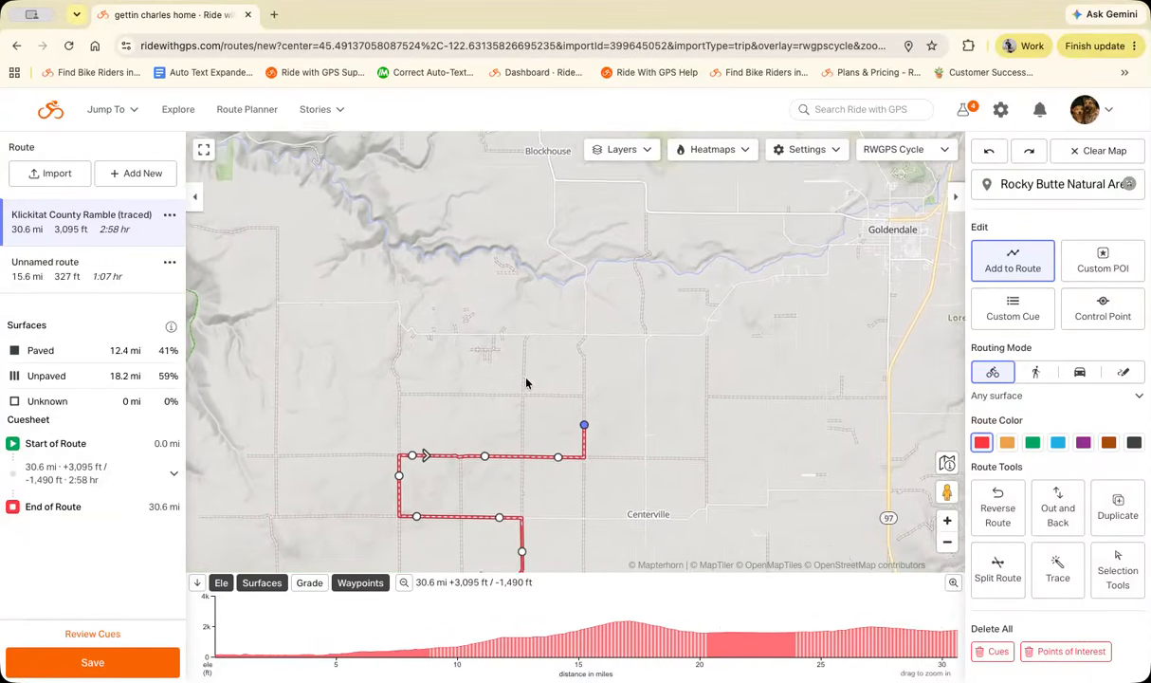
{"action": "left_click", "coordinate": [494, 411]}
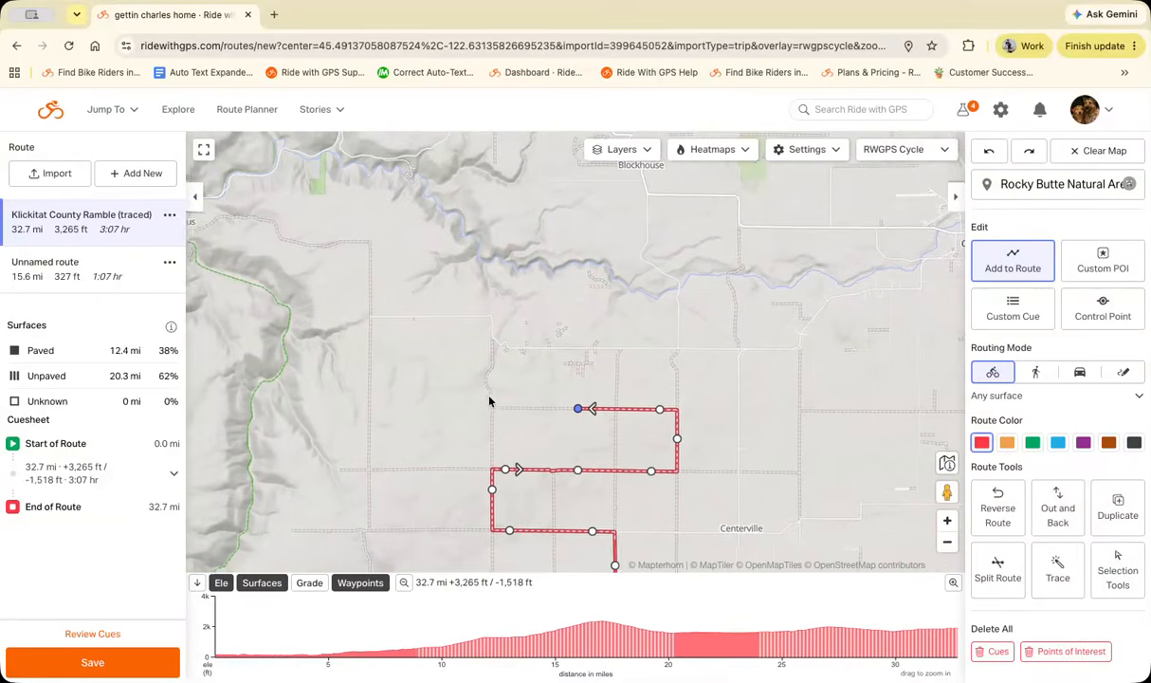
Extend the route northwest along the roads toward Wahkiacus to about 40.2 miles.
{"action": "left_click", "coordinate": [573, 368]}
{"action": "left_click", "coordinate": [519, 368]}
{"action": "left_click", "coordinate": [513, 376]}
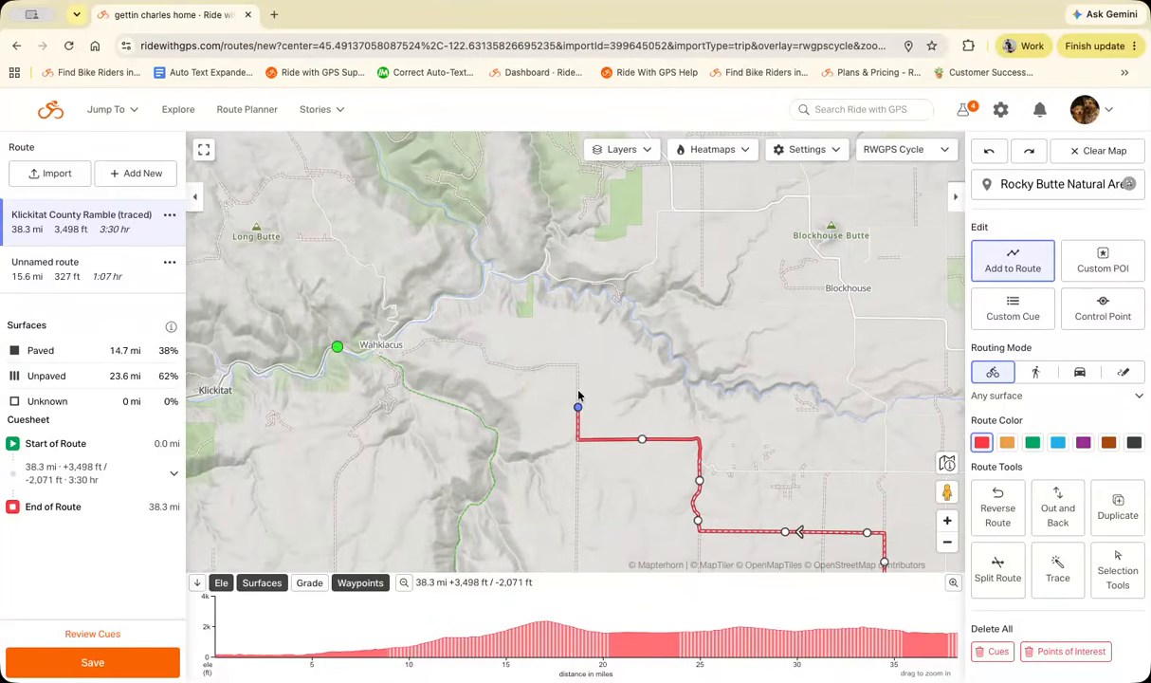
{"action": "left_click", "coordinate": [508, 375]}
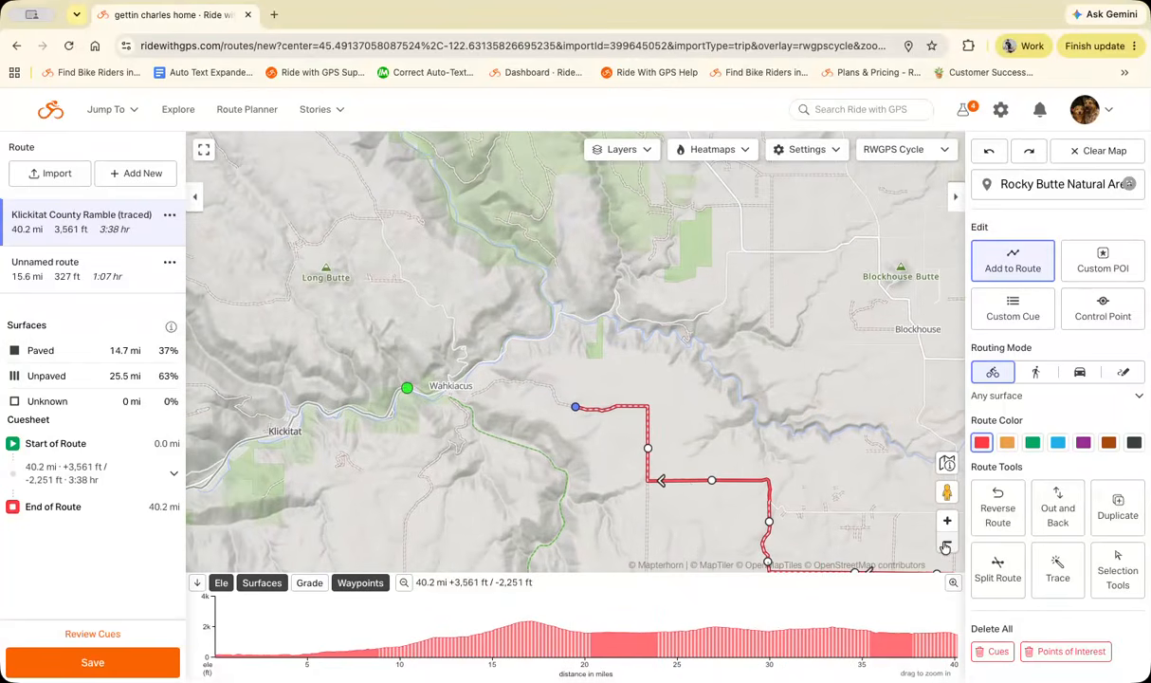
Connect the route's end to the start of the separate section near Wahkiacus, joining both into one loop.
{"action": "scroll", "coordinate": [574, 408], "scroll_direction": "down", "scroll_amount": 3}
{"action": "left_click_drag", "start_coordinate": [806, 521], "coordinate": [795, 362]}
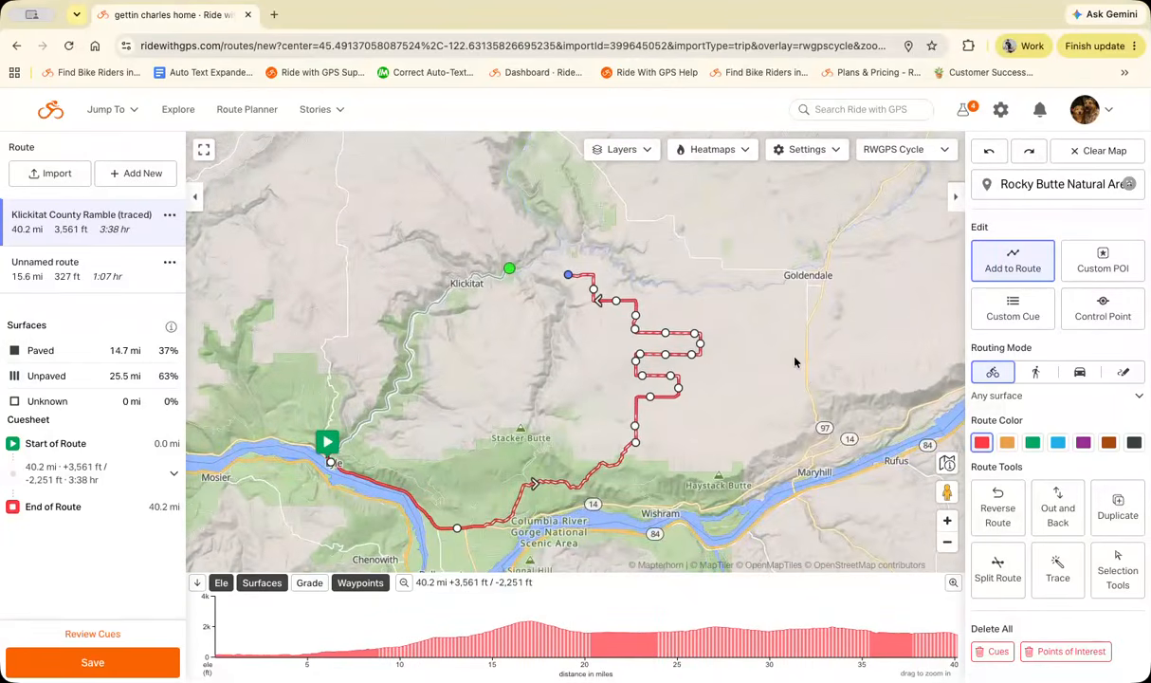
{"action": "left_click", "coordinate": [509, 272]}
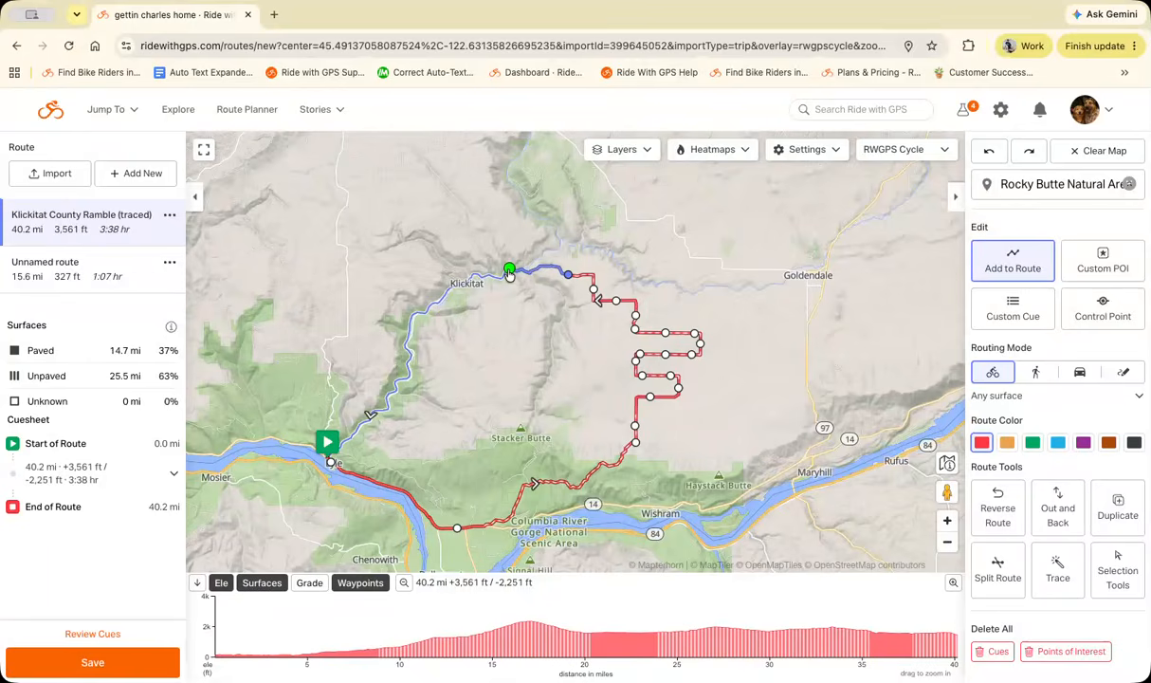
{"action": "left_click", "coordinate": [510, 271]}
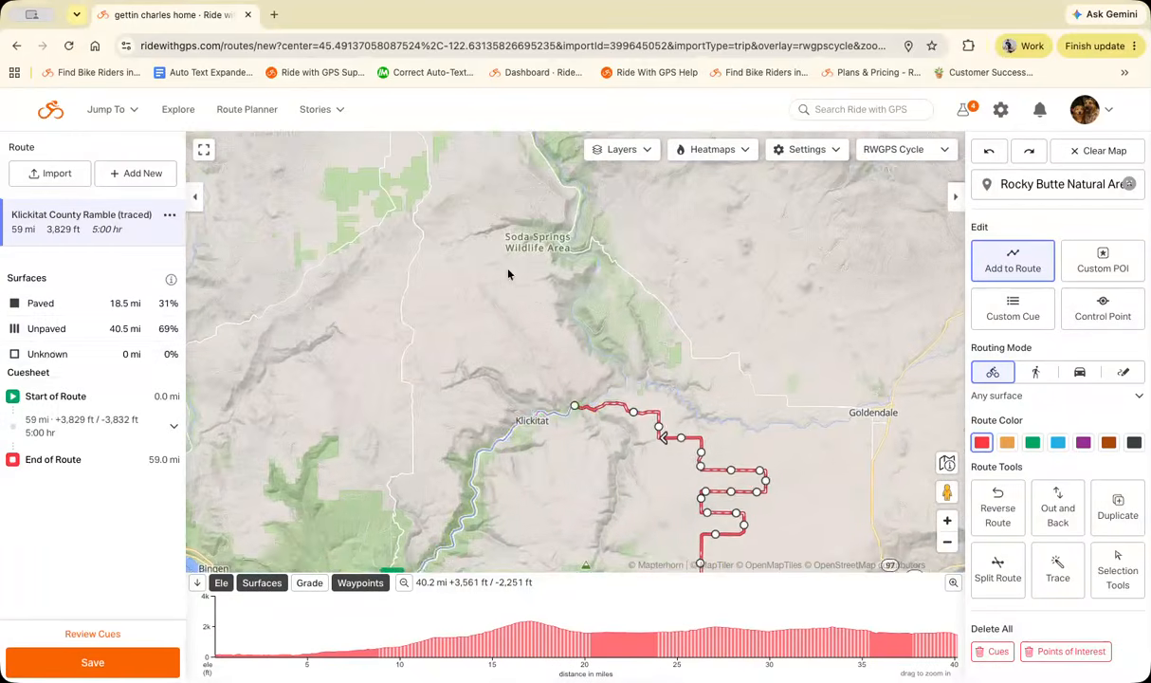
{"action": "mouse_move", "coordinate": [597, 480]}
{"action": "left_mouse_down"}
{"action": "mouse_move", "coordinate": [604, 266]}
{"action": "mouse_move", "coordinate": [610, 298]}
{"action": "left_mouse_up"}
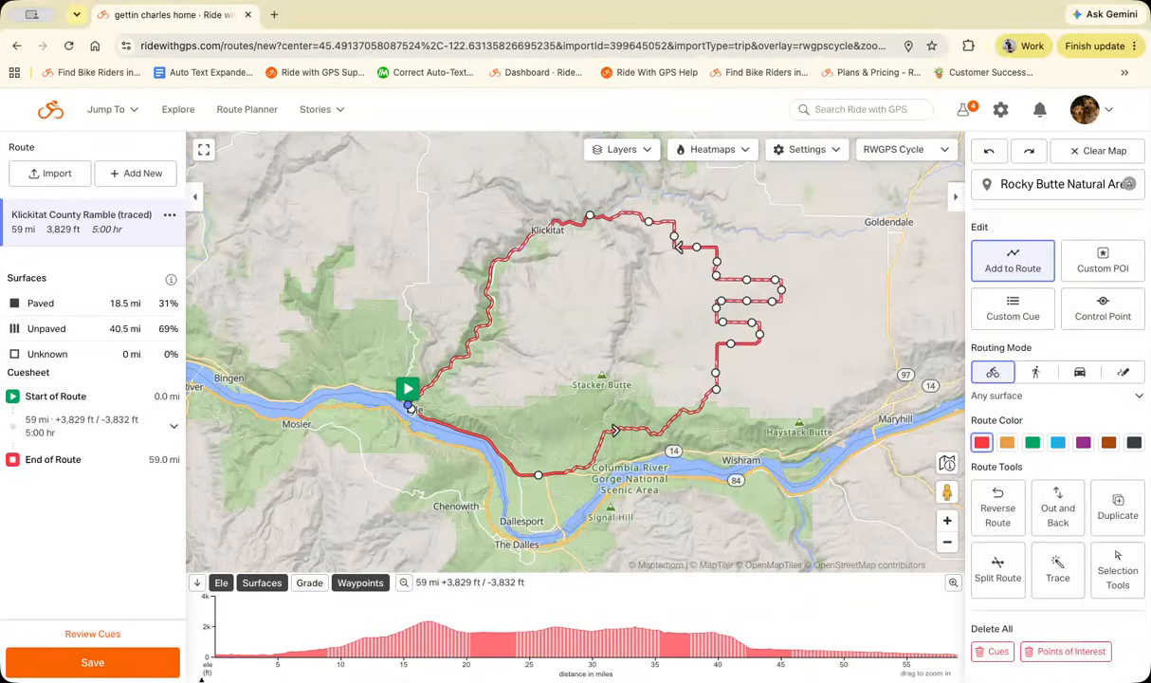
Split the Klickitat County Ramble loop at about the 20-mile mark.
{"action": "right_click", "coordinate": [466, 642]}
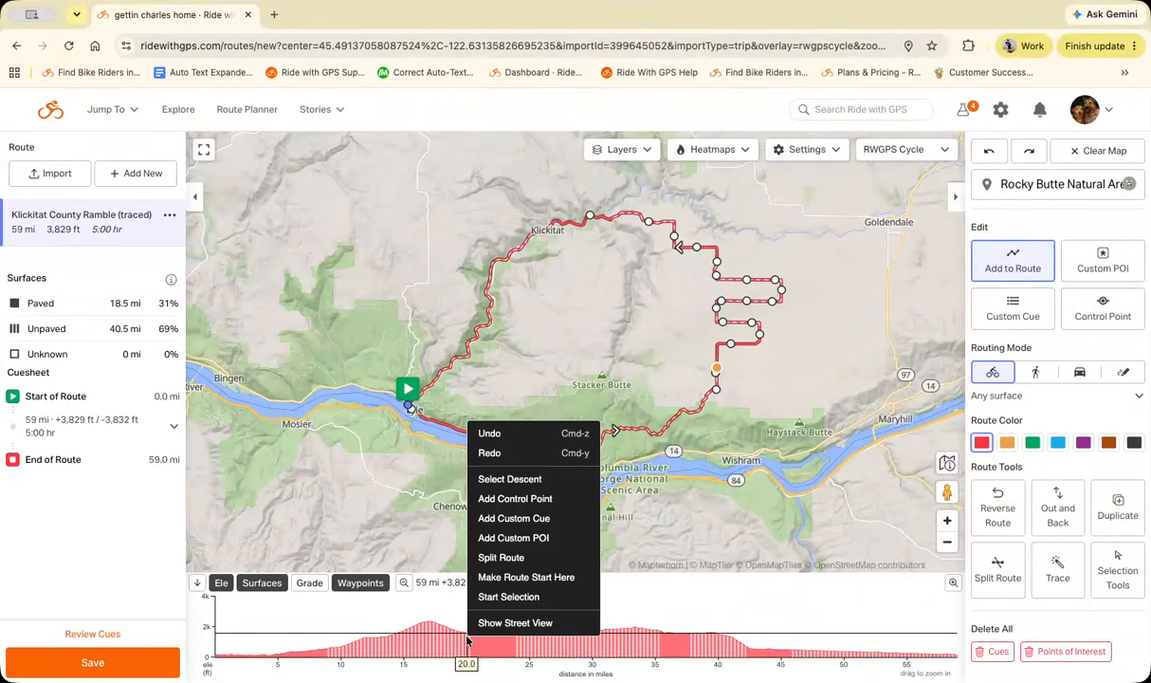
{"action": "left_click", "coordinate": [495, 559]}
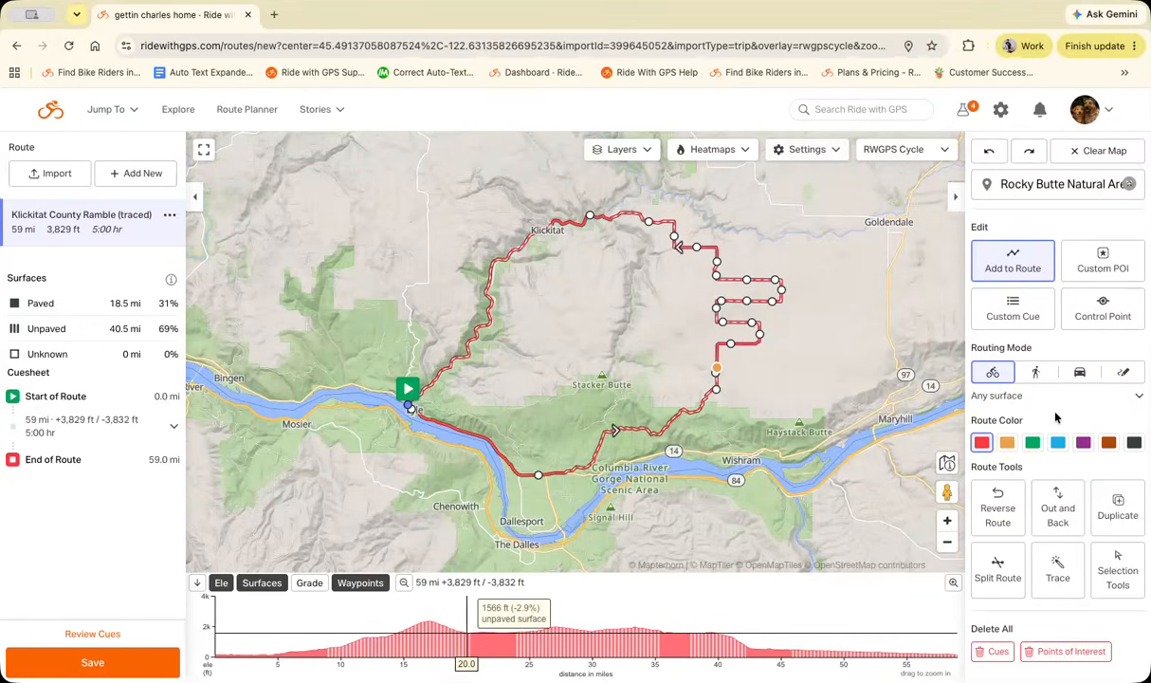
{"action": "left_click", "coordinate": [998, 572]}
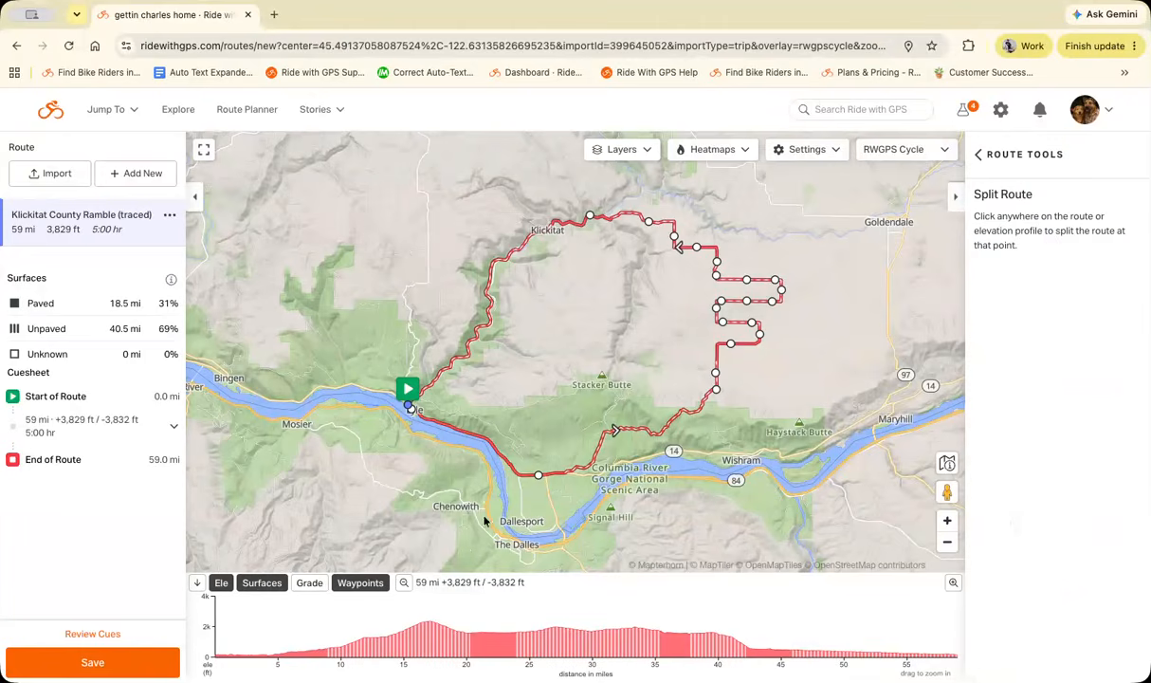
{"action": "left_click", "coordinate": [466, 647]}
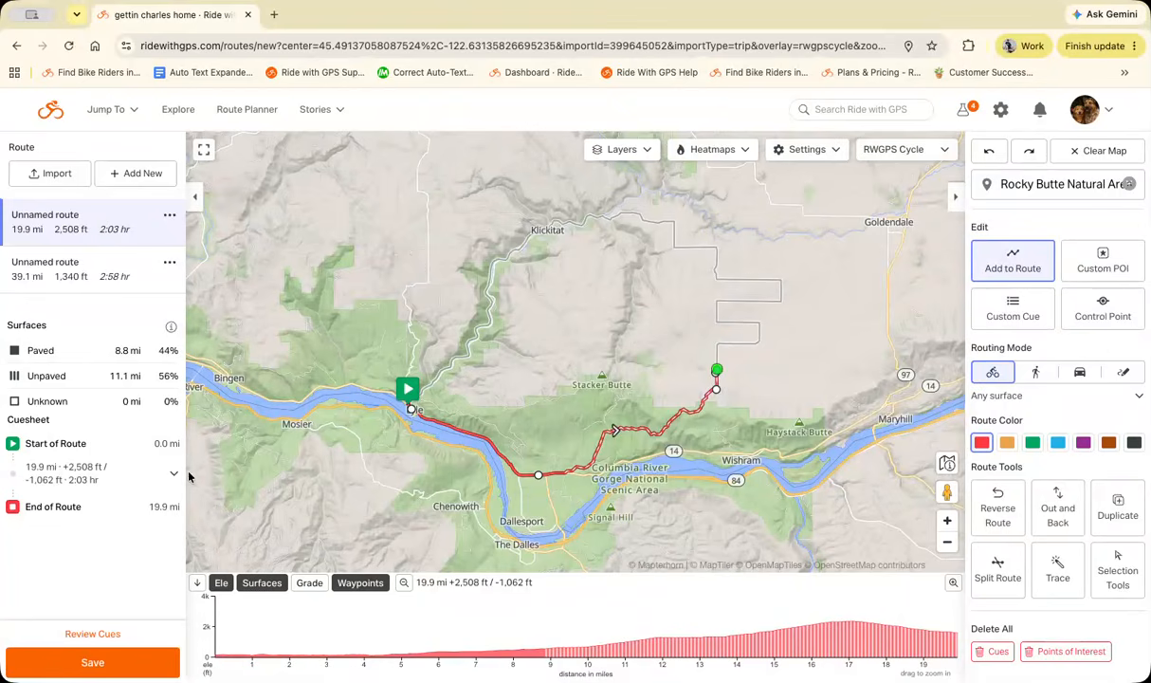
Save the first section of the split loop as a route titled "big trip day 1".
{"action": "left_click", "coordinate": [131, 661]}
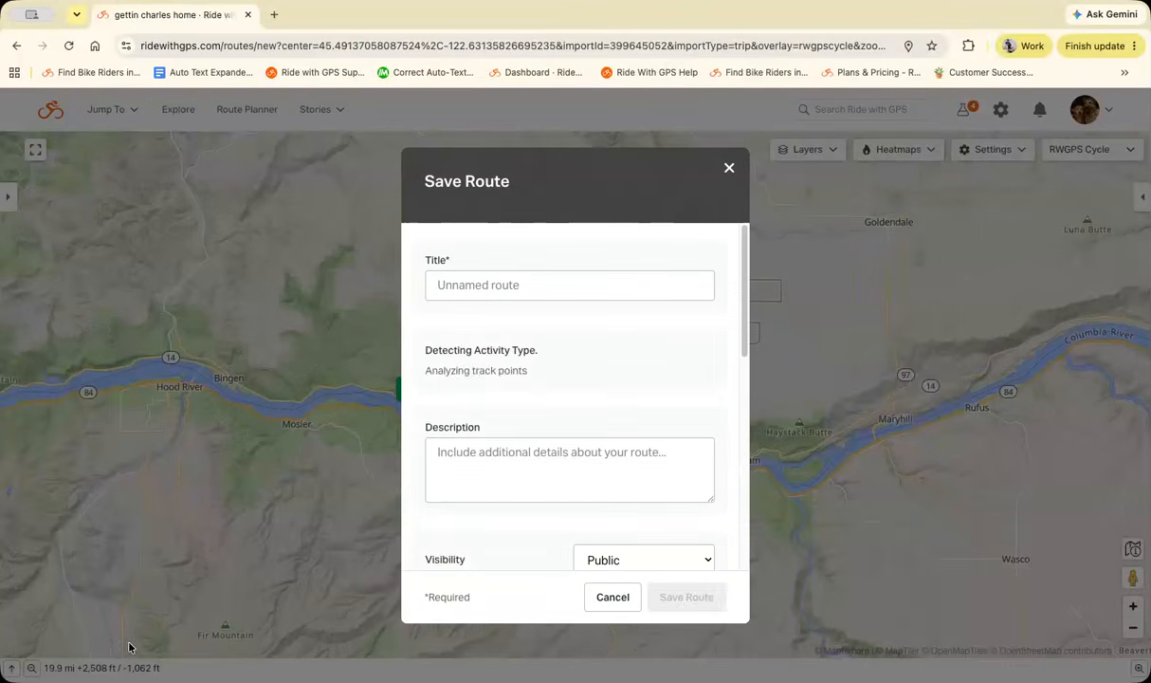
{"action": "type", "text": "big trip day 1"}
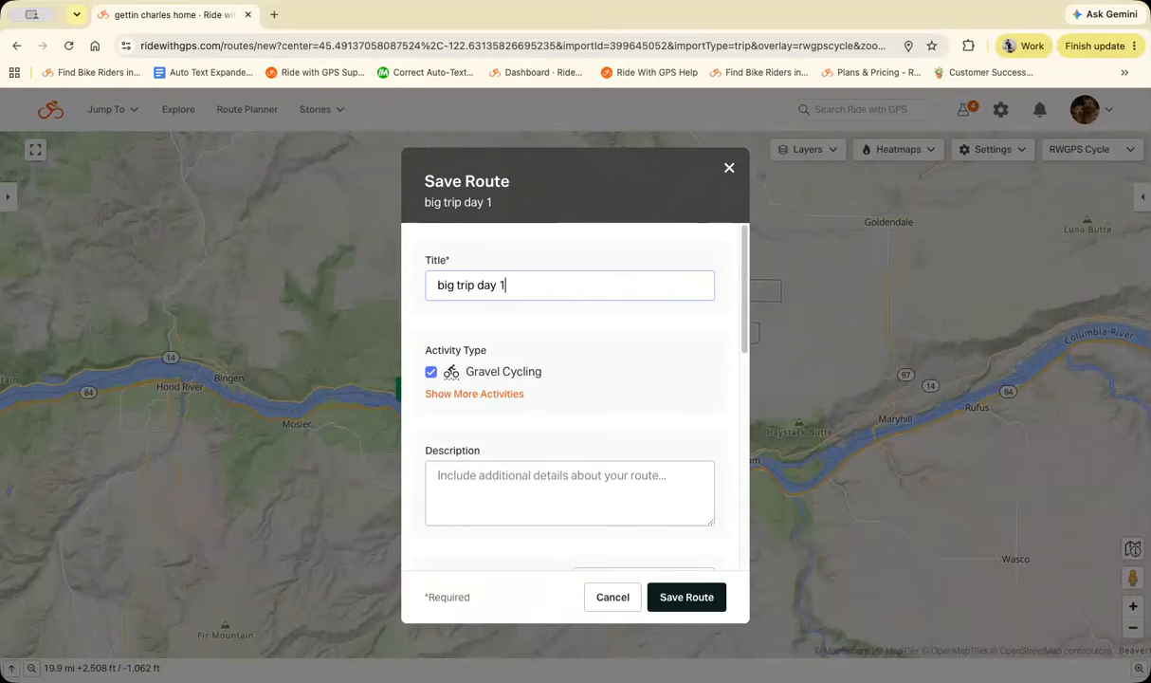
{"action": "left_click", "coordinate": [686, 596]}
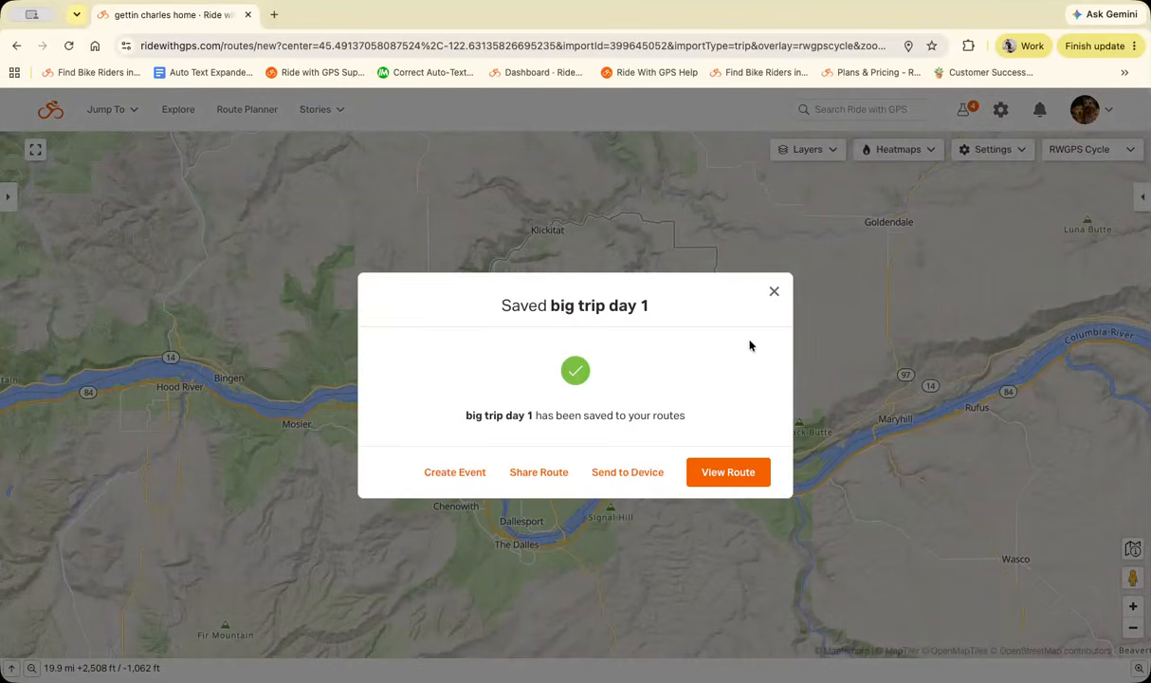
{"action": "left_click", "coordinate": [775, 294]}
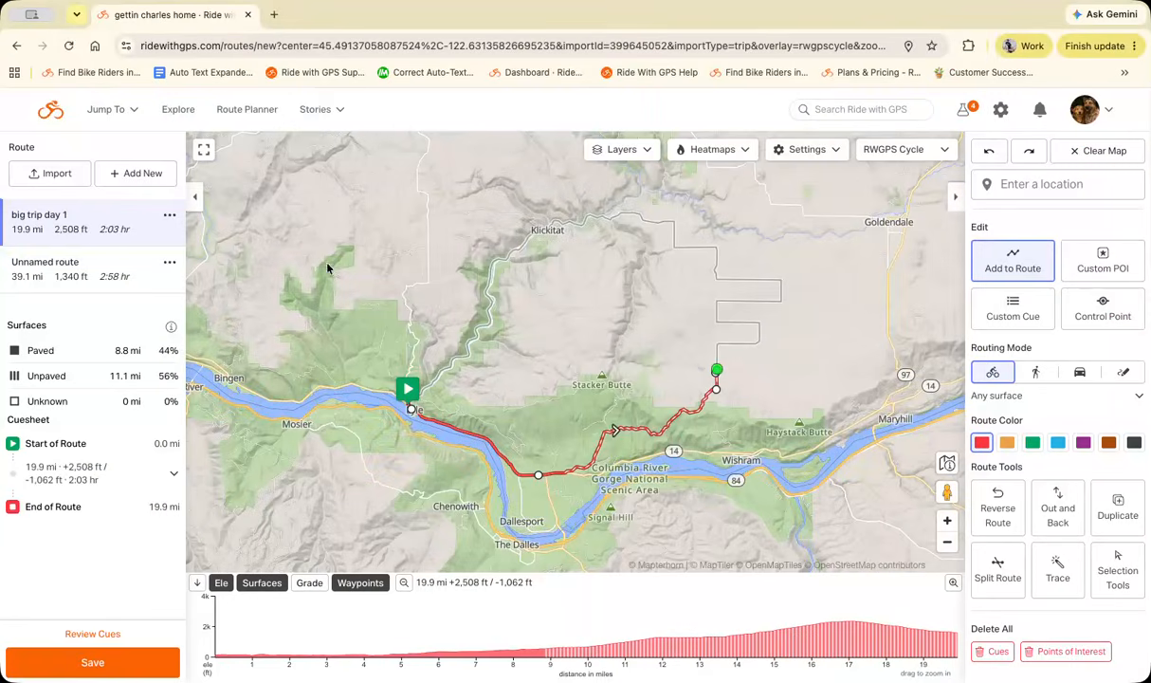
Select the remaining unnamed section and split it at its 20.0-mile mark.
{"action": "mouse_move", "coordinate": [76, 275]}
{"action": "left_click", "coordinate": [71, 270]}
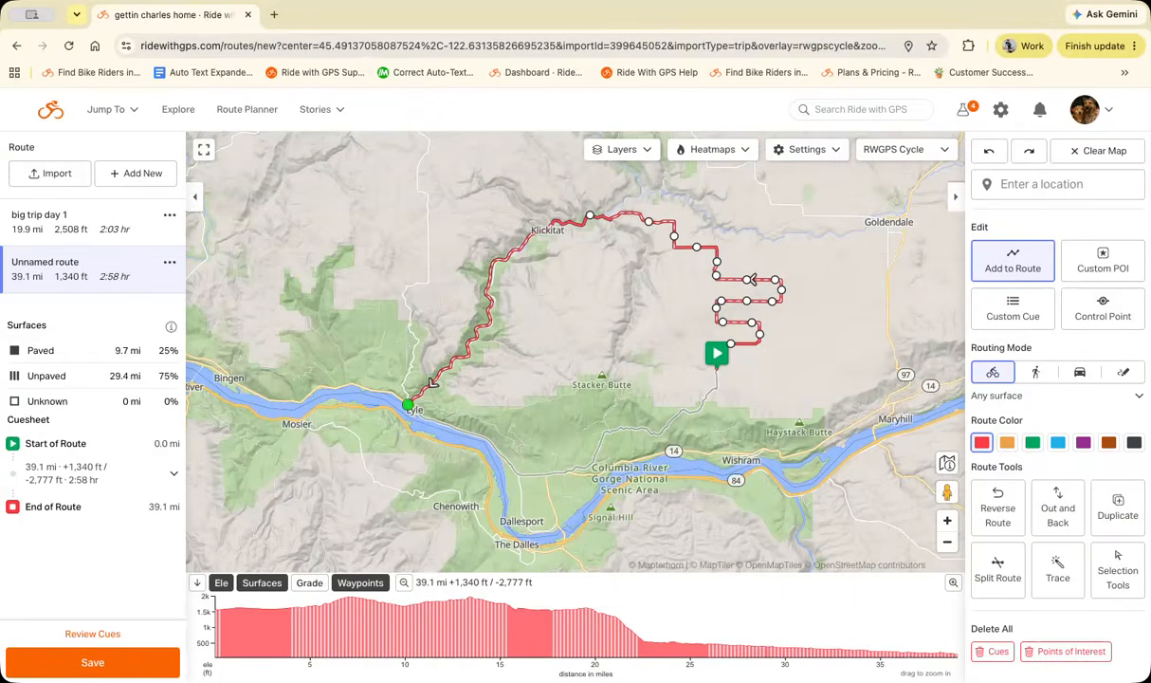
{"action": "right_click", "coordinate": [596, 648]}
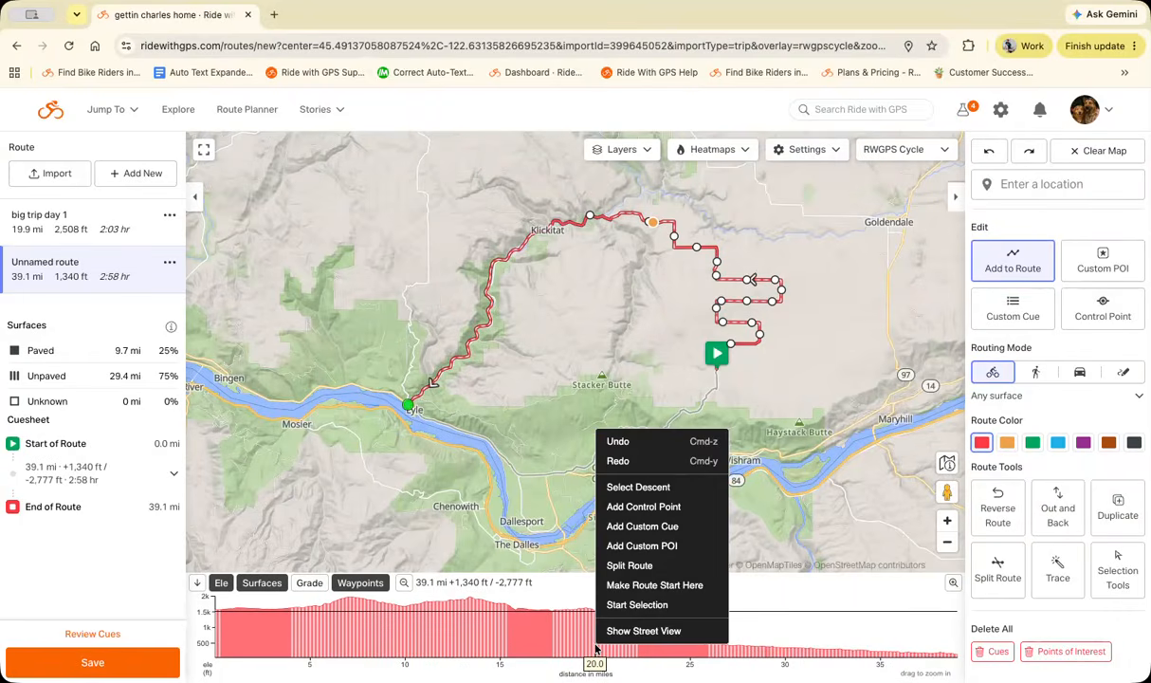
{"action": "left_click", "coordinate": [628, 565]}
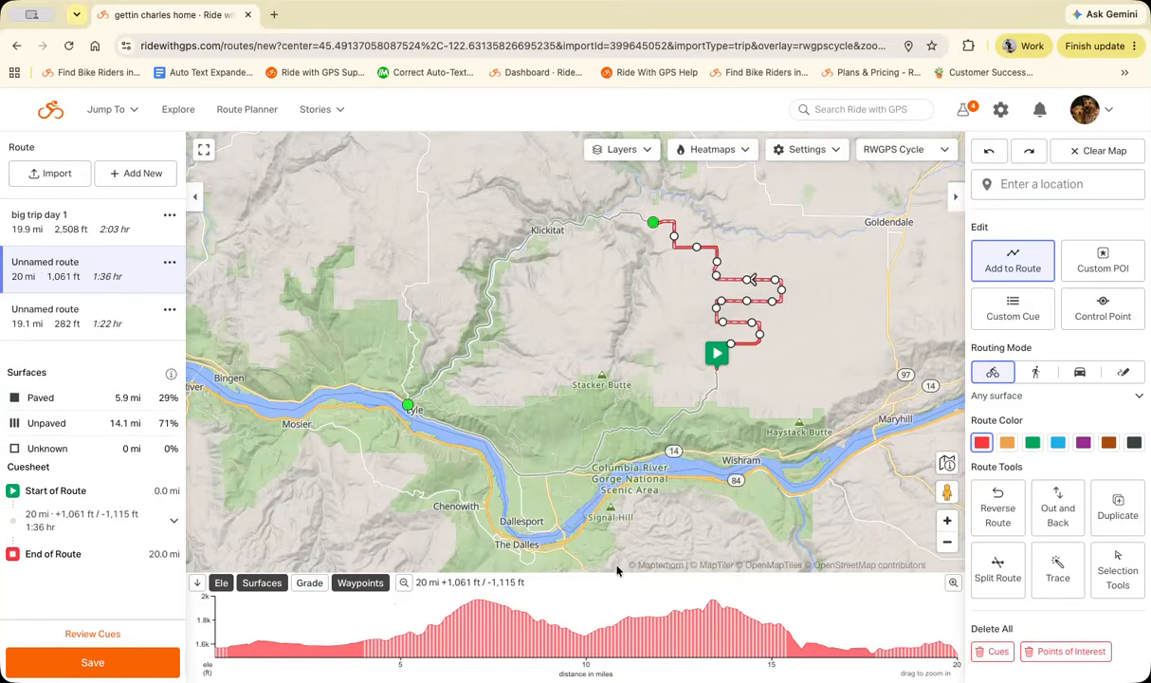
Save the middle section as a new route titled "Big trip day 2".
{"action": "left_click", "coordinate": [93, 663]}
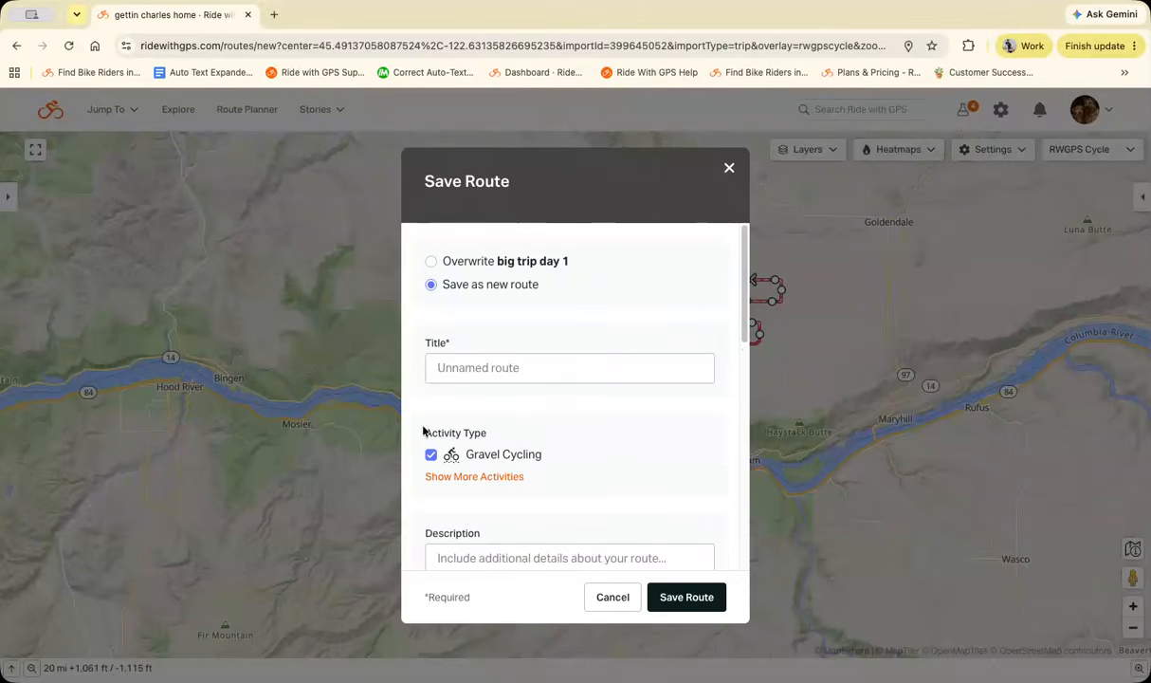
{"action": "type", "text": "Big t"}
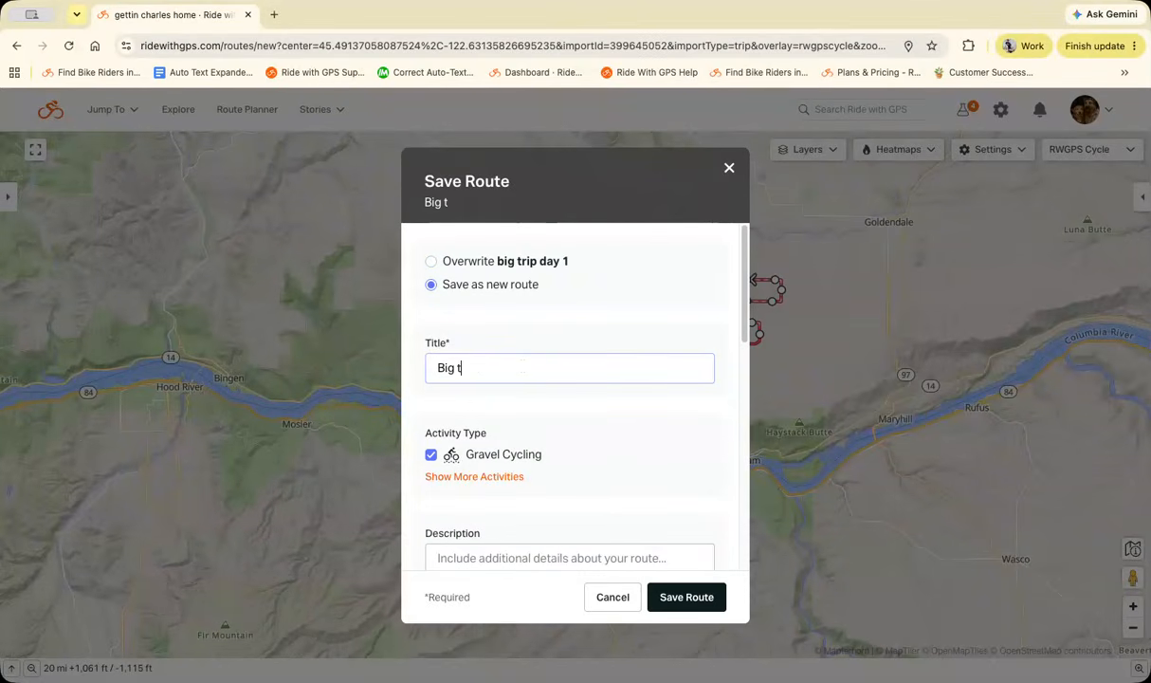
{"action": "type", "text": "rip day 2"}
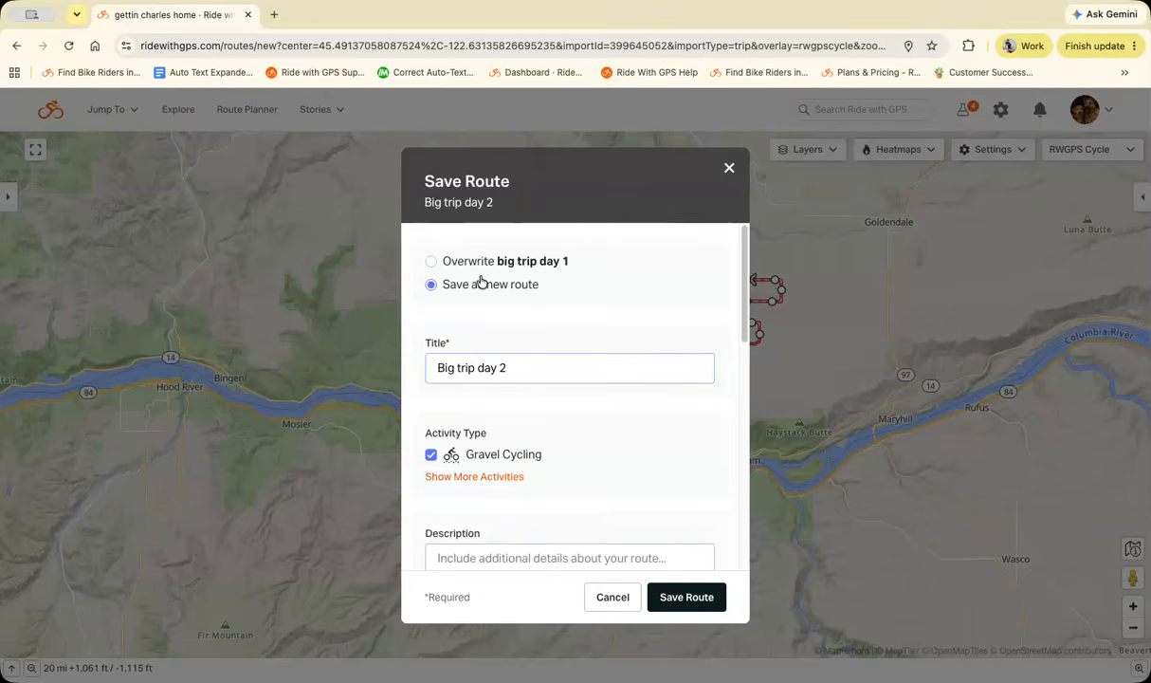
{"action": "left_click", "coordinate": [679, 601]}
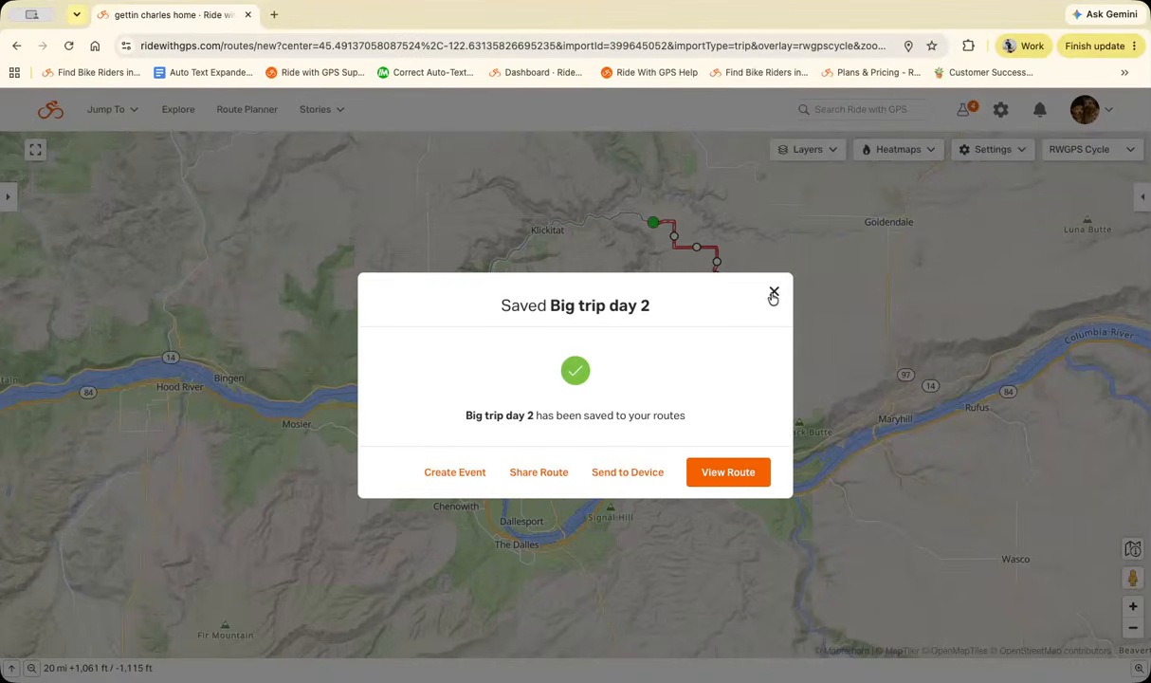
Select the last unnamed section and save it as a new route titled "Big trip day 3".
{"action": "mouse_move", "coordinate": [111, 300]}
{"action": "left_click", "coordinate": [82, 319]}
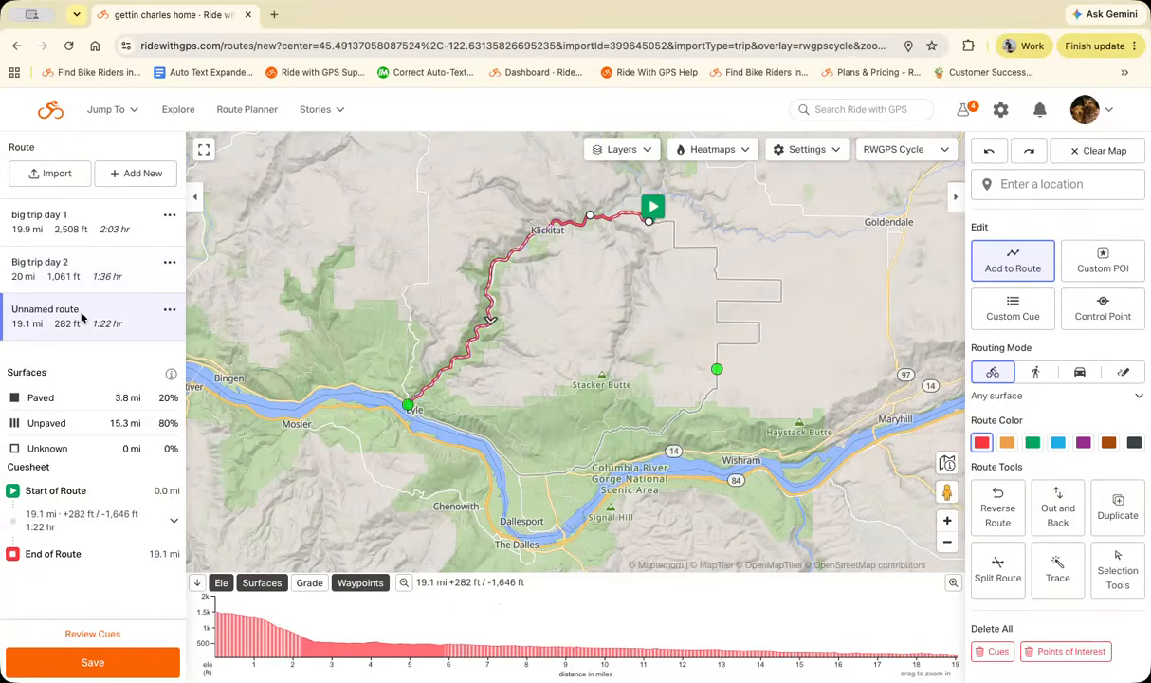
{"action": "left_click", "coordinate": [120, 664]}
{"action": "left_click", "coordinate": [475, 389]}
{"action": "type", "text": "Big trip day 3"}
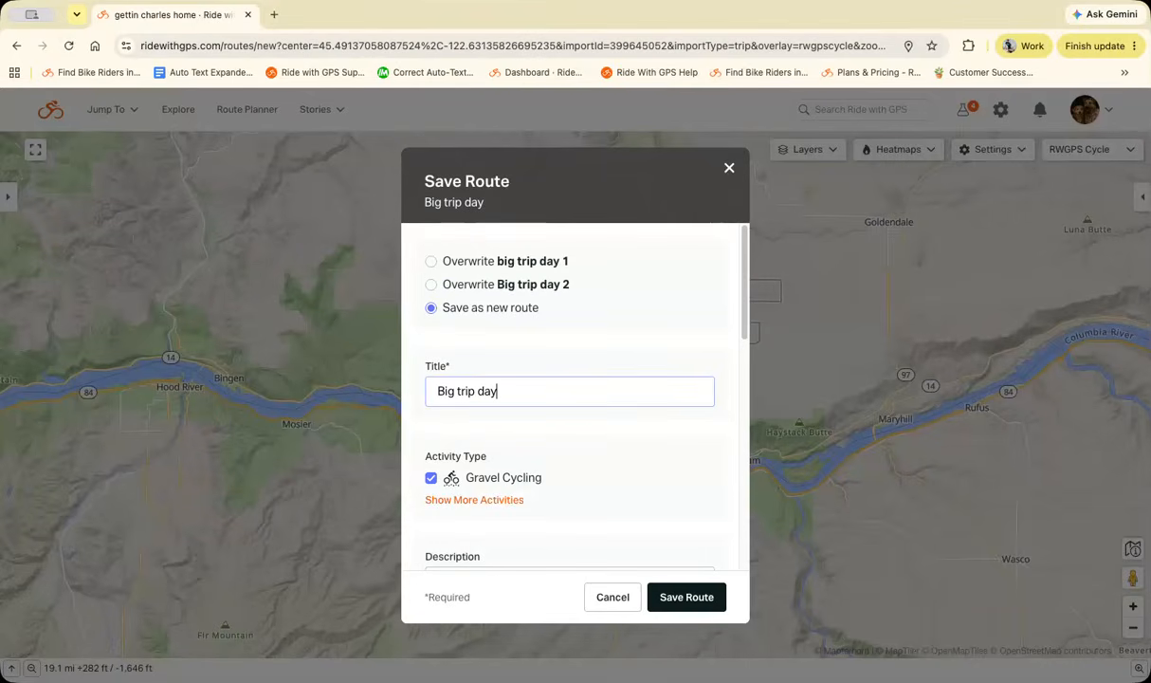
{"action": "key", "text": "Return"}
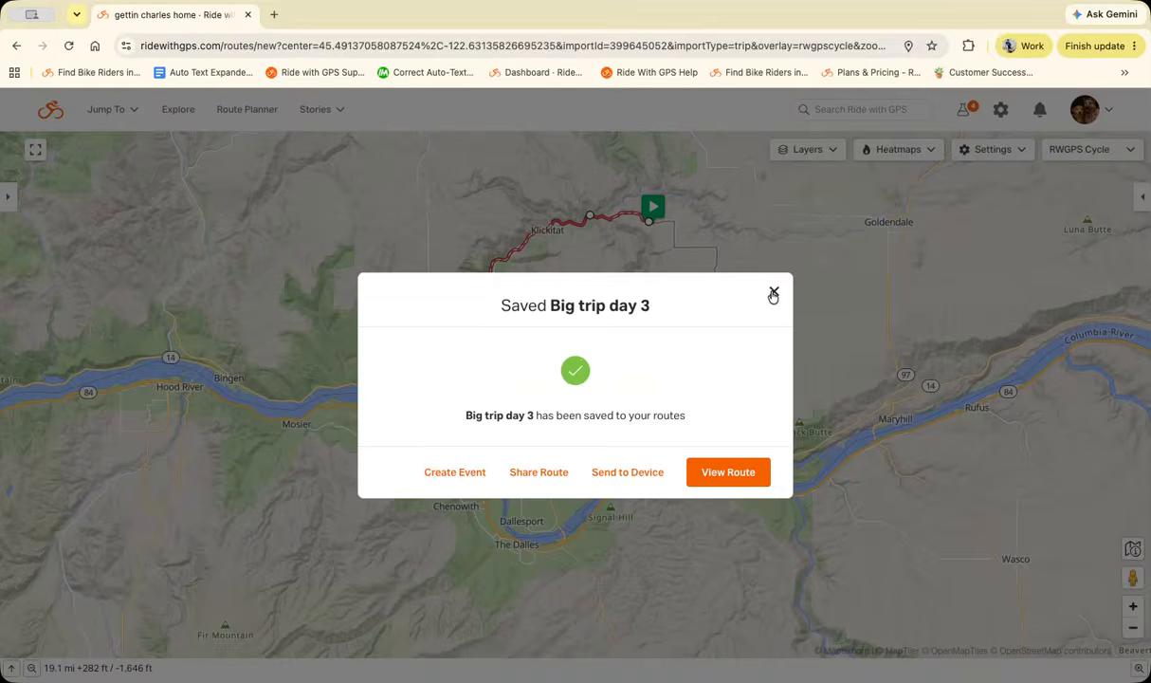
{"action": "left_click", "coordinate": [771, 293]}
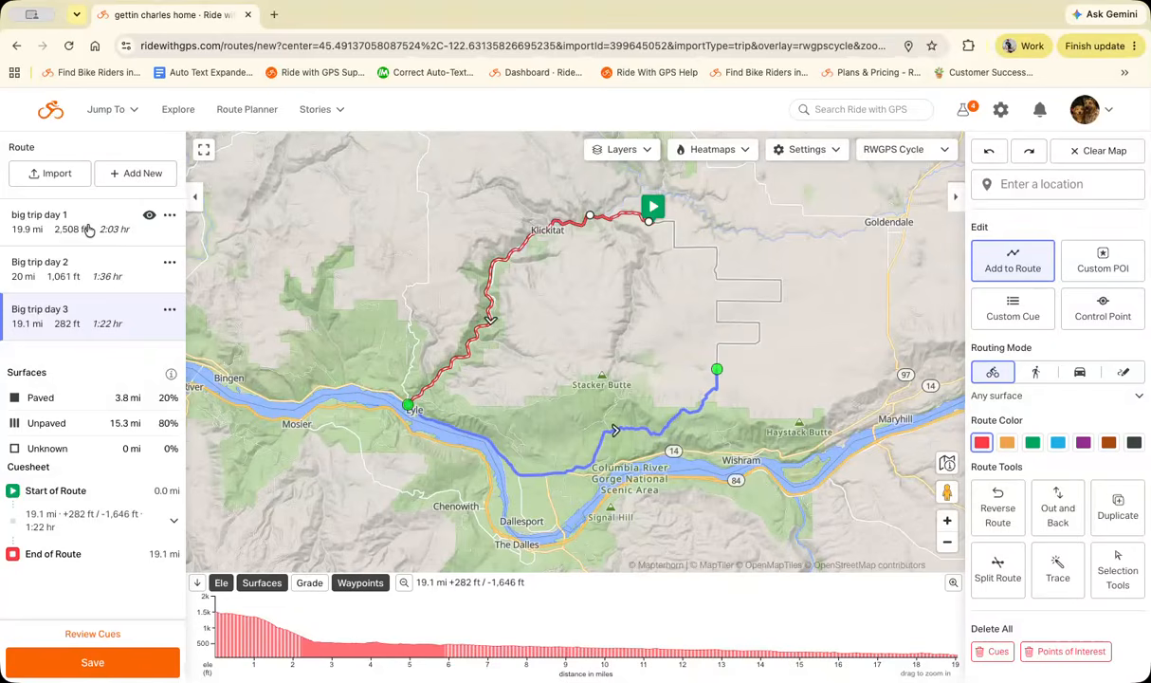
Select big trip day 1 and join the day 2 and day 3 sections onto its end to form one loop.
{"action": "mouse_move", "coordinate": [77, 222]}
{"action": "left_mouse_down"}
{"action": "mouse_move", "coordinate": [77, 338]}
{"action": "mouse_move", "coordinate": [75, 235]}
{"action": "mouse_move", "coordinate": [93, 220]}
{"action": "left_mouse_up"}
{"action": "left_click", "coordinate": [80, 214]}
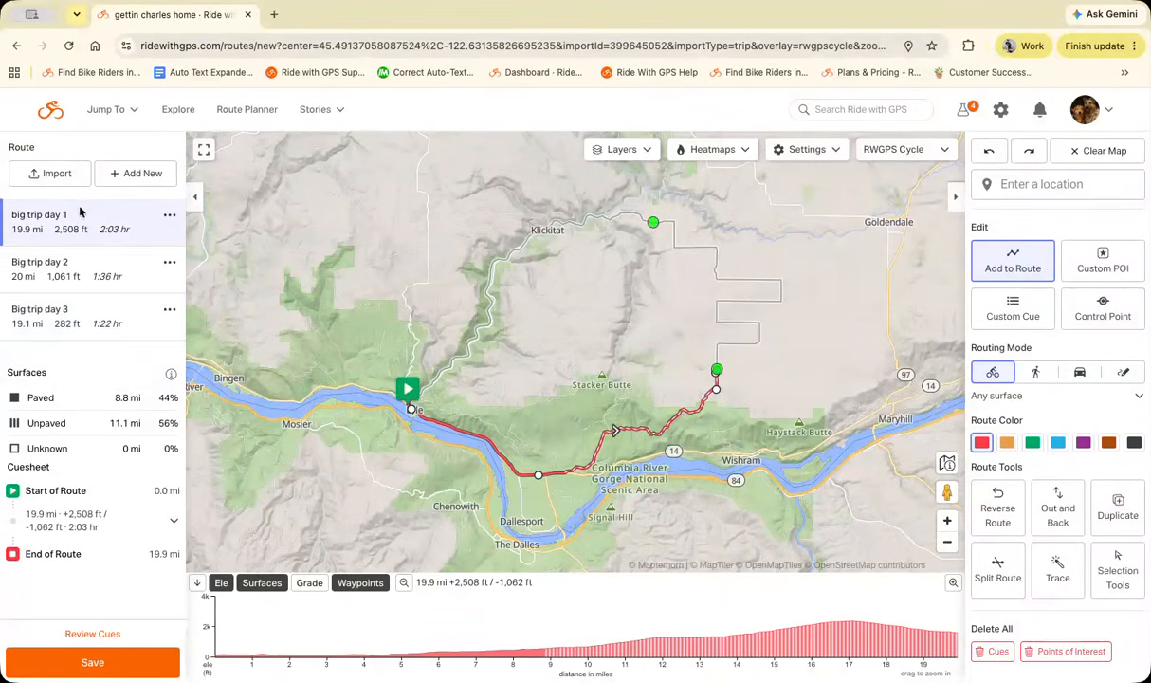
{"action": "left_click", "coordinate": [718, 372]}
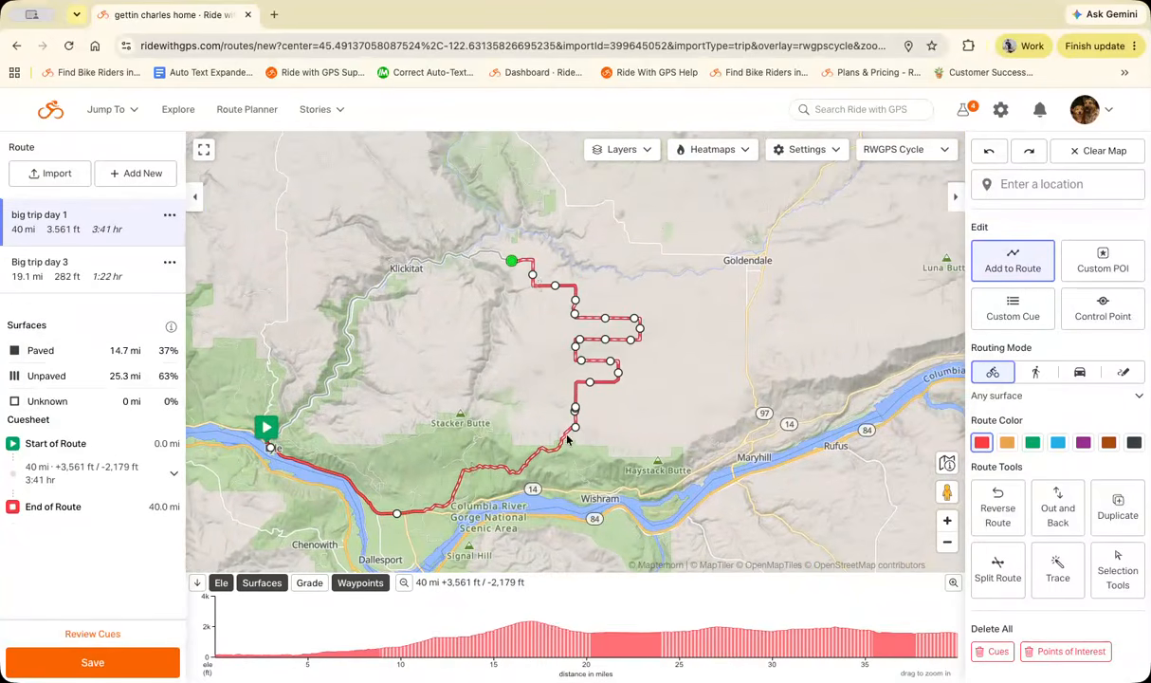
{"action": "left_click", "coordinate": [512, 264]}
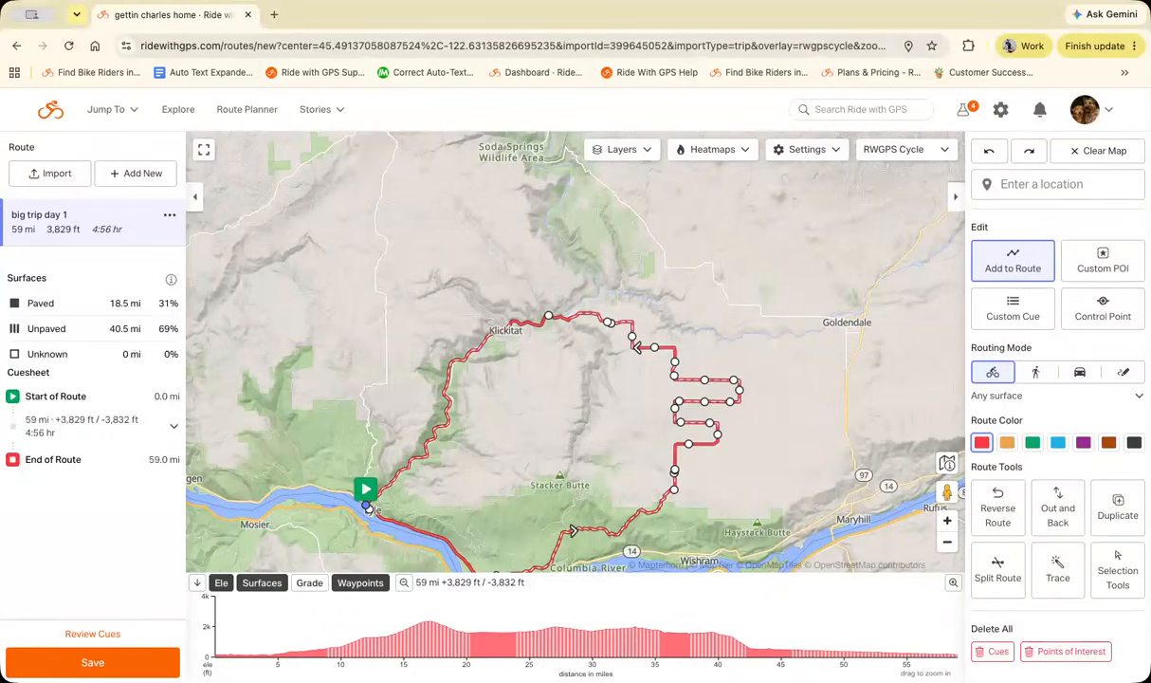
Clear the map of the joined loop route.
{"action": "left_click_drag", "start_coordinate": [841, 311], "coordinate": [838, 248]}
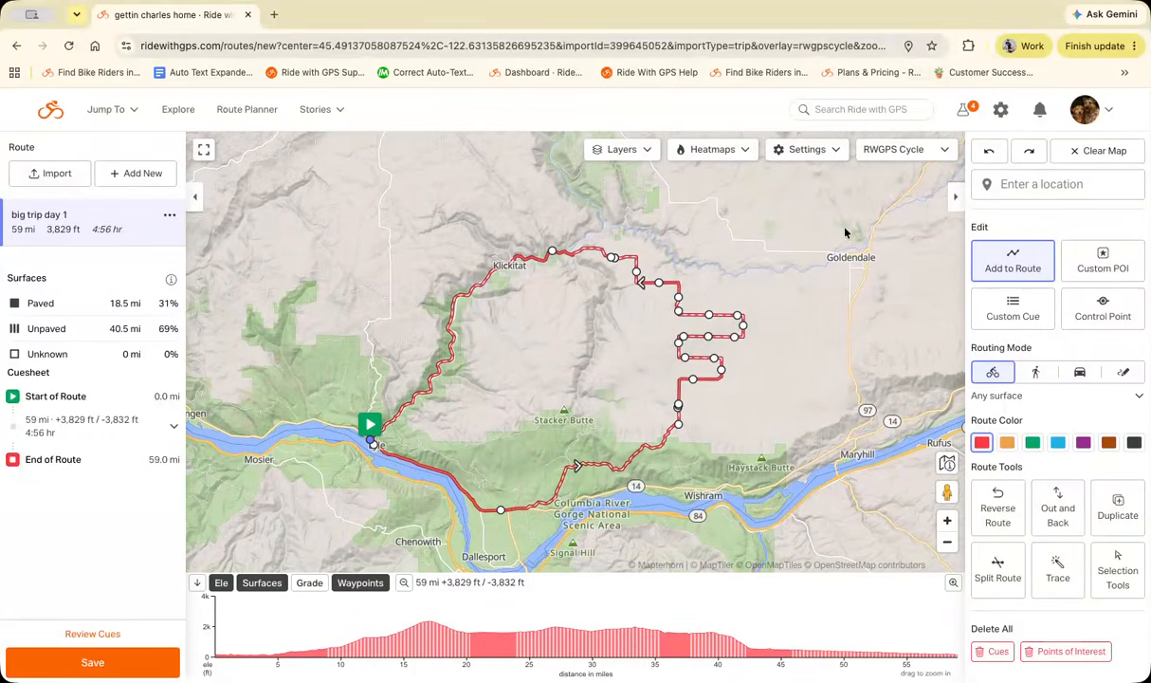
{"action": "left_click", "coordinate": [1069, 151]}
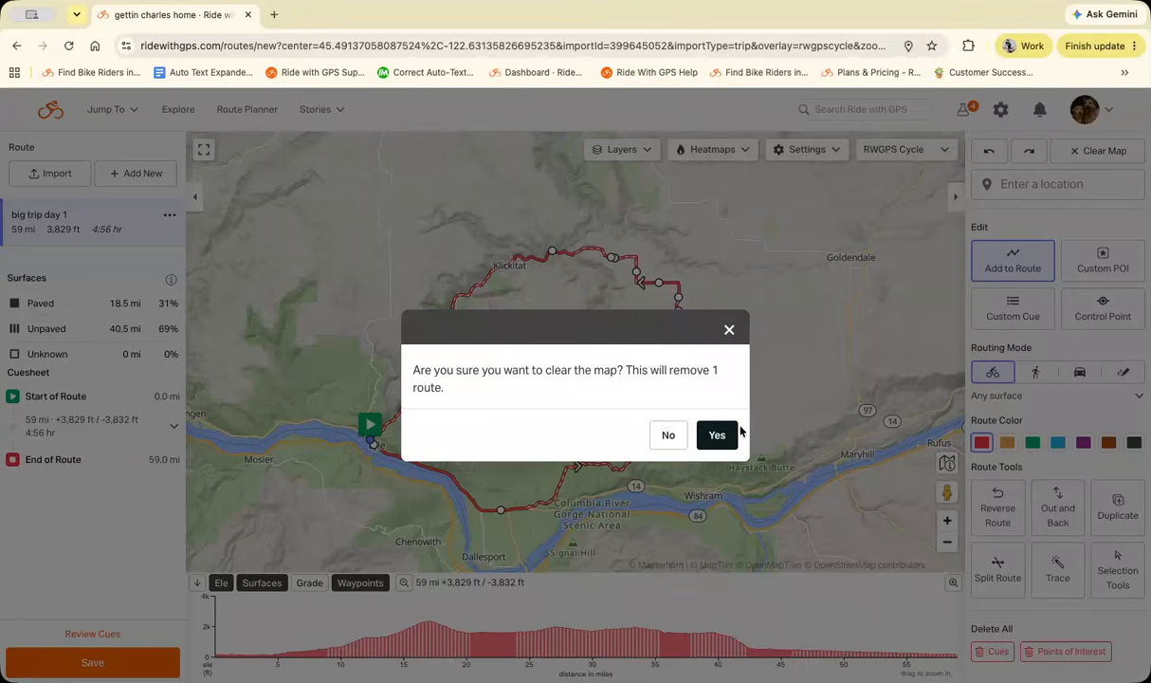
{"action": "left_click", "coordinate": [718, 436]}
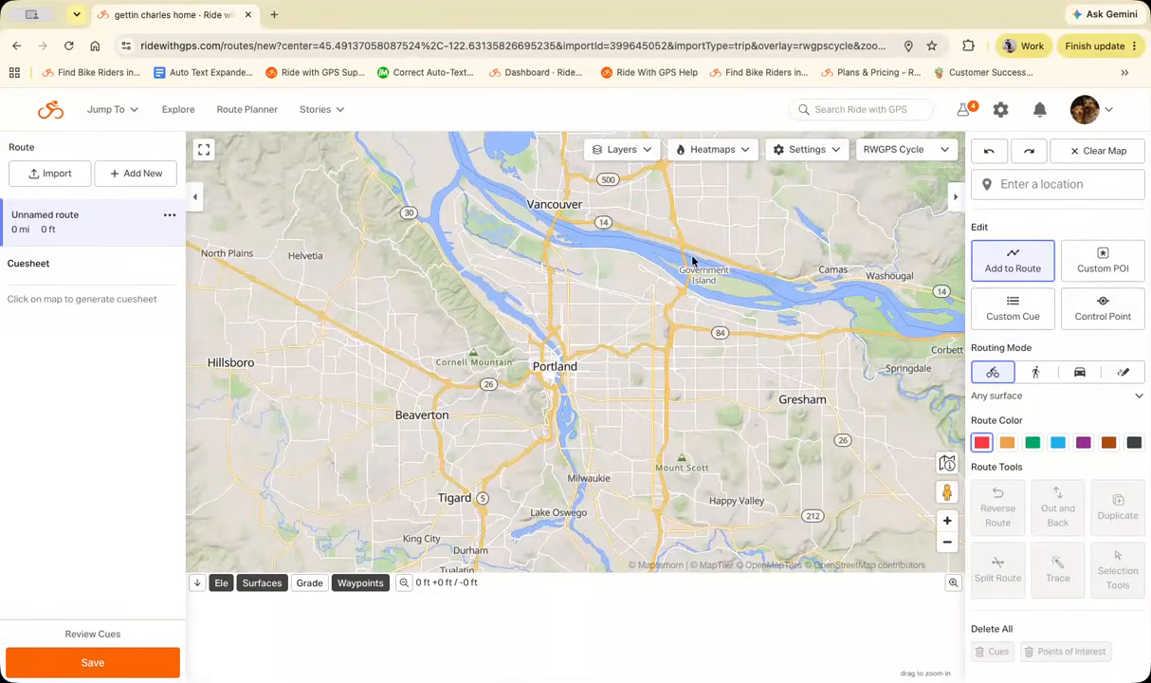
Turn on the Highlights layer to show community points of interest on the map.
{"action": "left_click", "coordinate": [641, 153]}
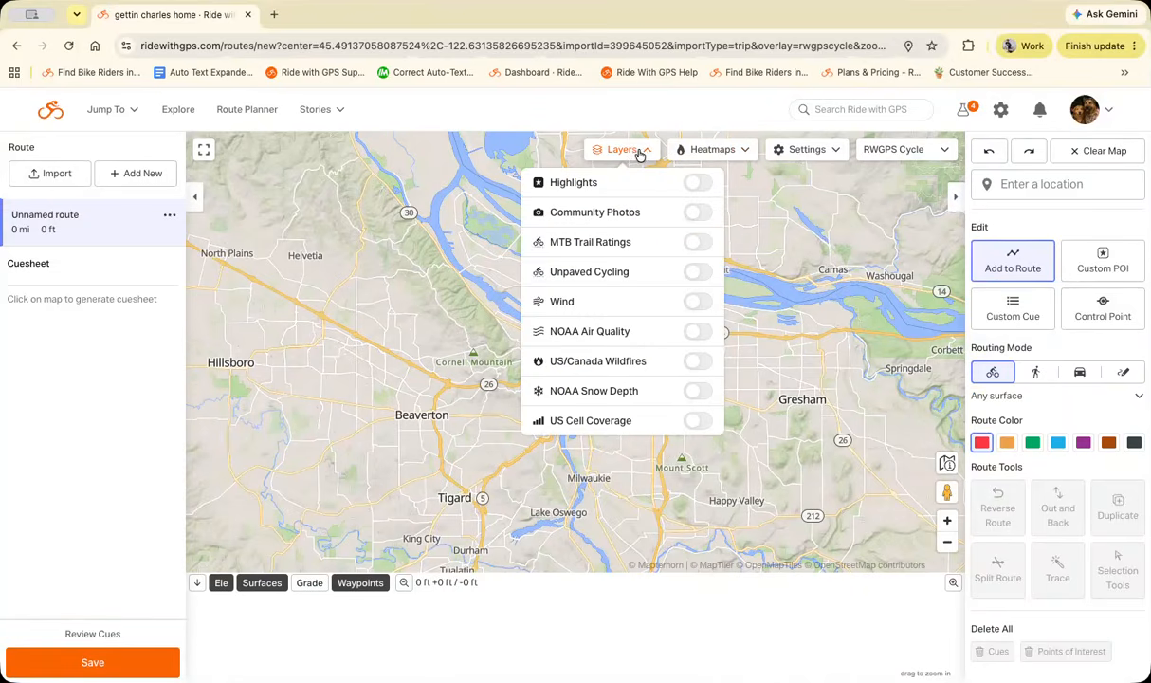
{"action": "left_click", "coordinate": [695, 183]}
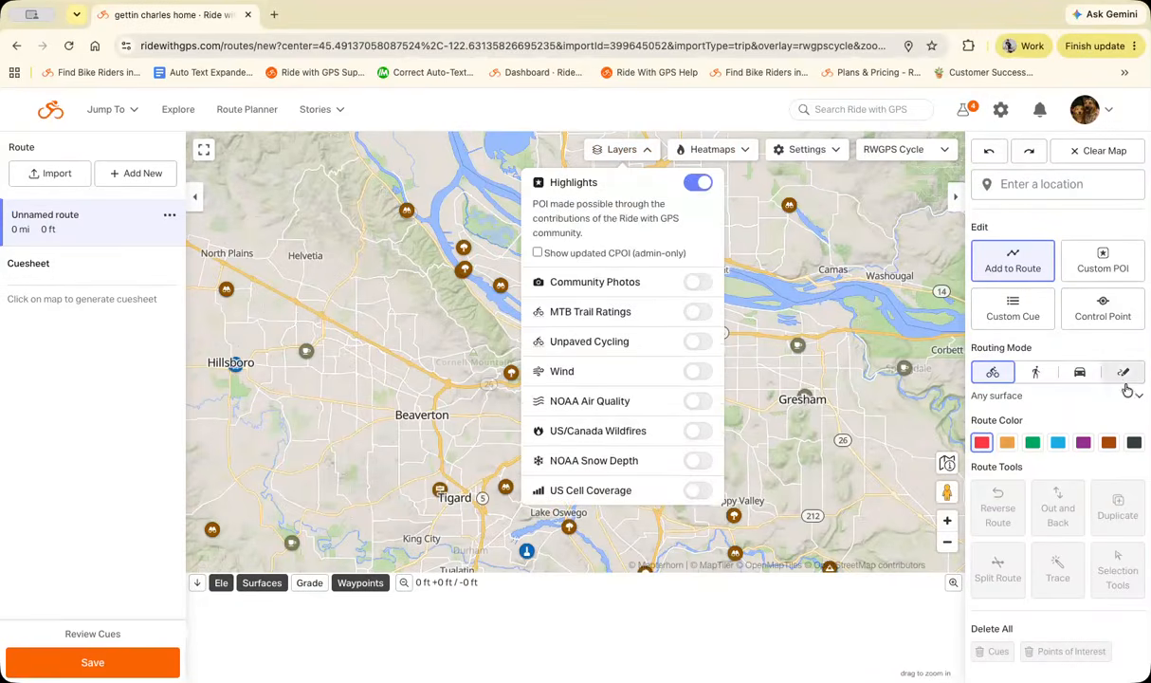
Browse the highlights around Portland and open the details of the Stumptown Coffee highlight.
{"action": "left_click_drag", "start_coordinate": [802, 433], "coordinate": [780, 388]}
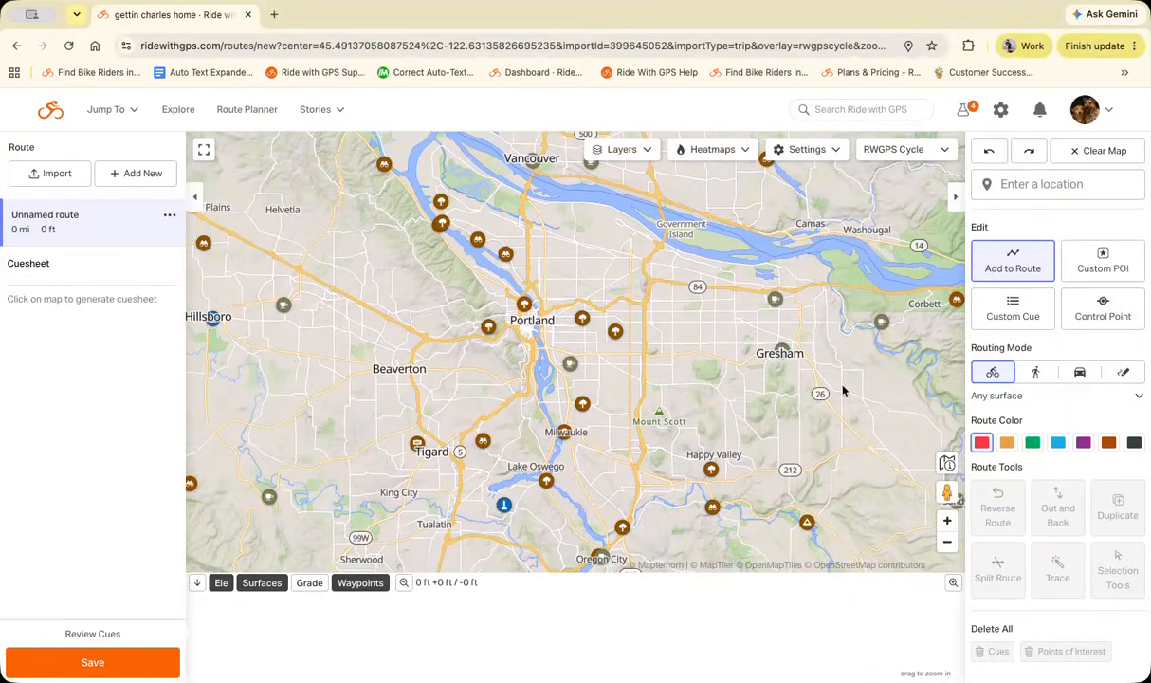
{"action": "scroll", "coordinate": [654, 374], "scroll_direction": "up", "scroll_amount": 3}
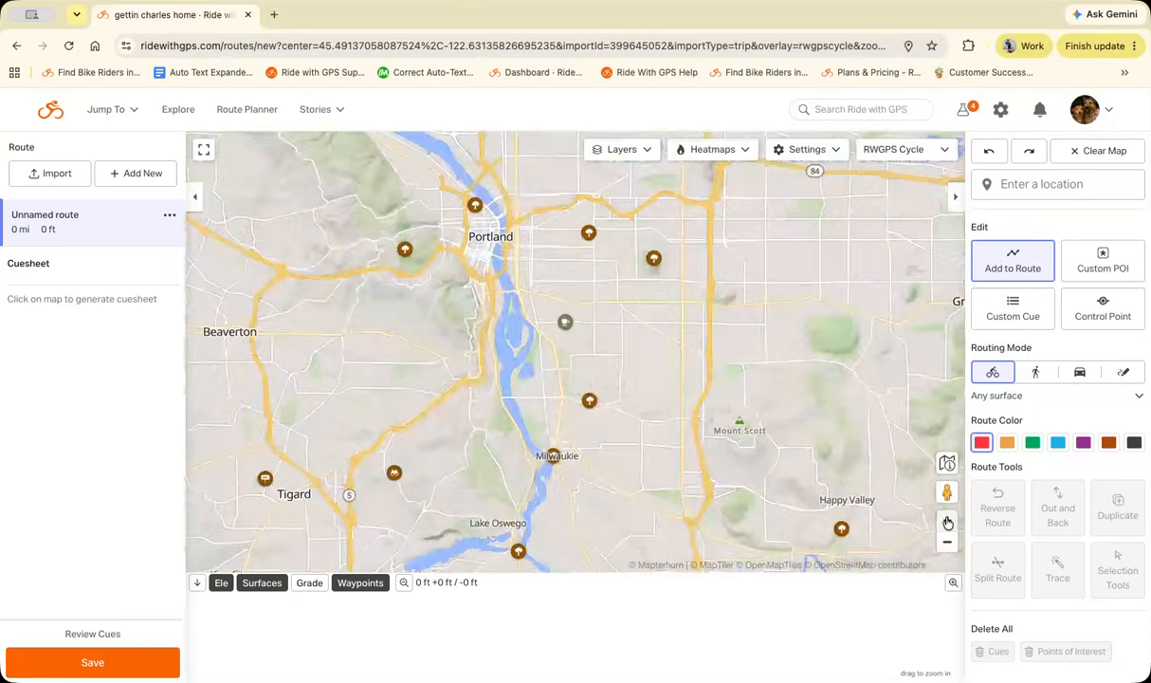
{"action": "left_click_drag", "start_coordinate": [783, 426], "coordinate": [797, 447]}
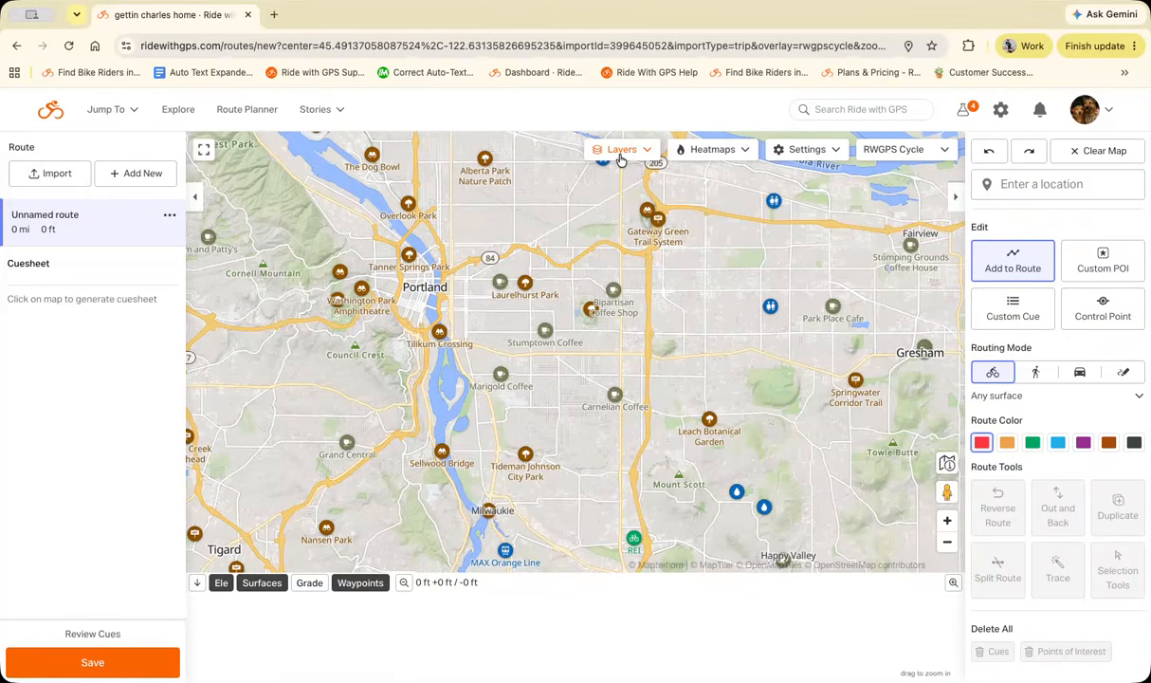
{"action": "left_click_drag", "start_coordinate": [683, 298], "coordinate": [672, 352]}
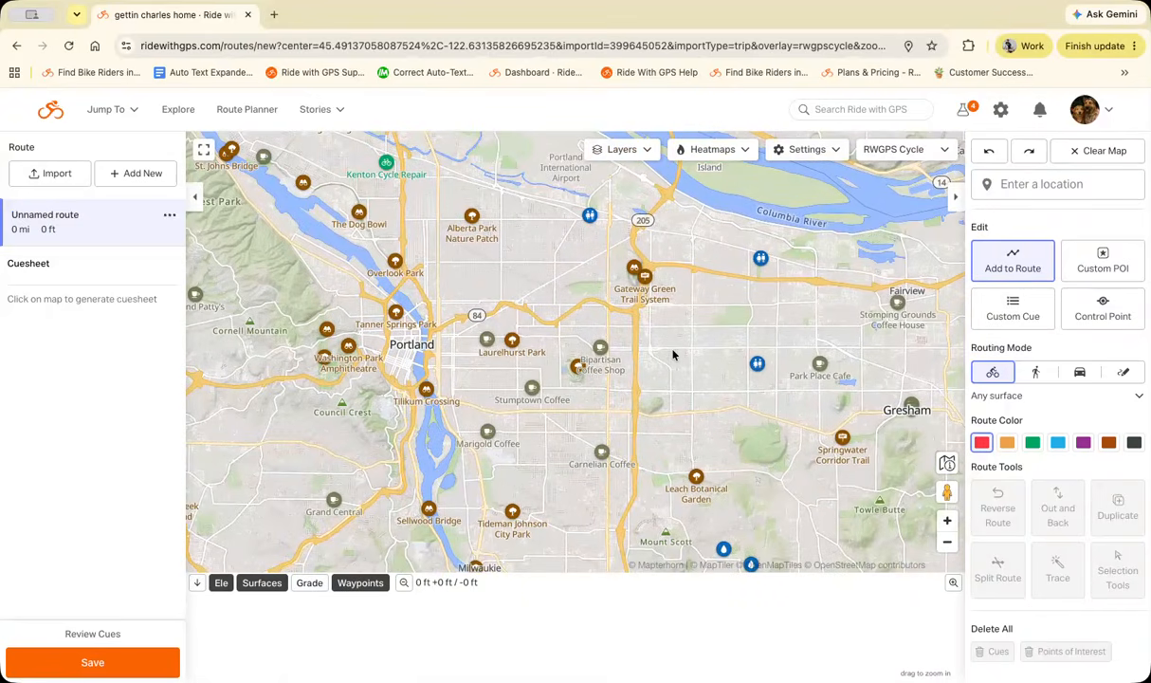
{"action": "left_click_drag", "start_coordinate": [666, 457], "coordinate": [701, 447]}
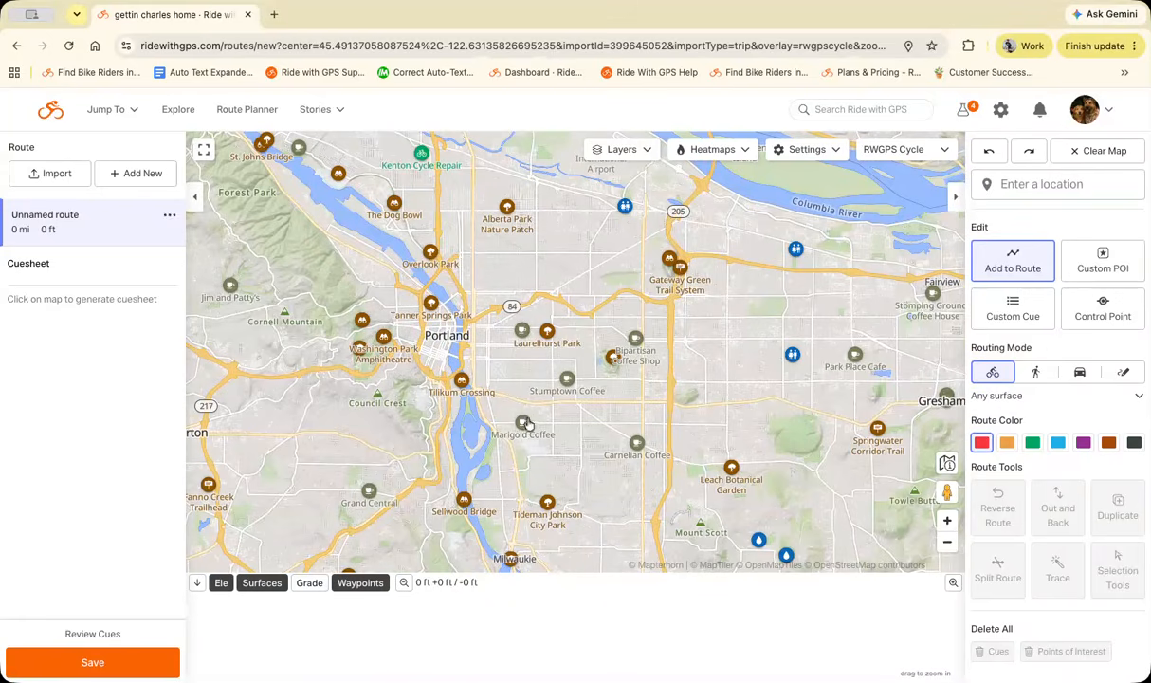
{"action": "left_click_drag", "start_coordinate": [585, 527], "coordinate": [626, 459]}
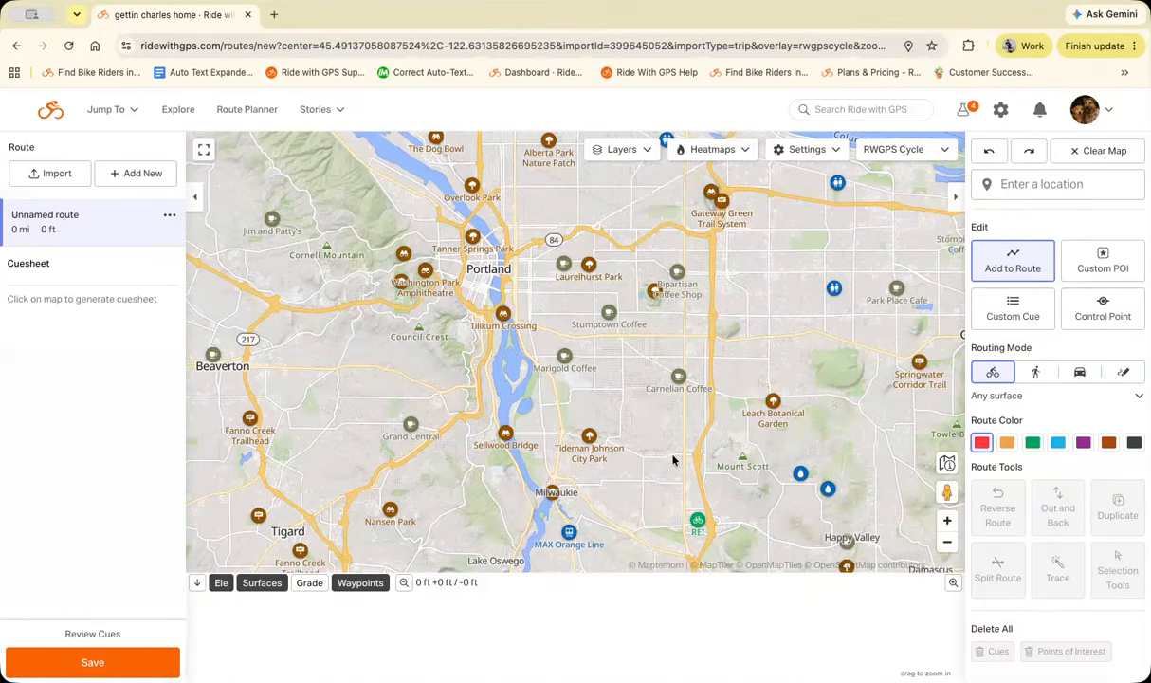
{"action": "left_click_drag", "start_coordinate": [641, 420], "coordinate": [619, 497]}
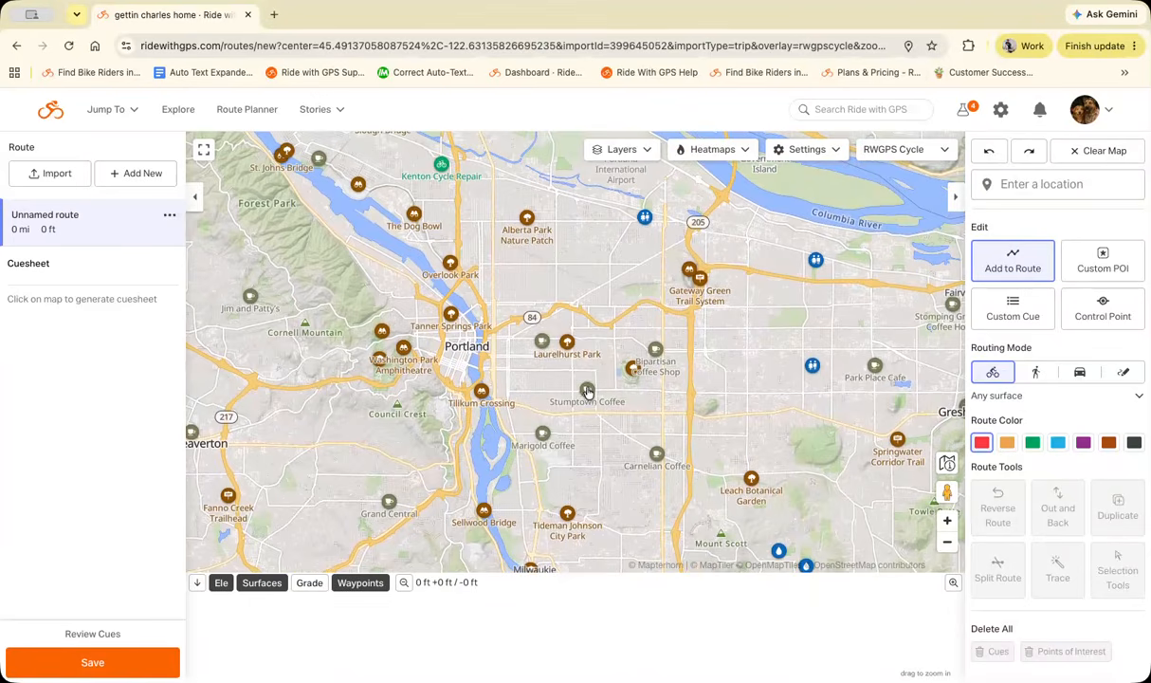
{"action": "left_click", "coordinate": [587, 393]}
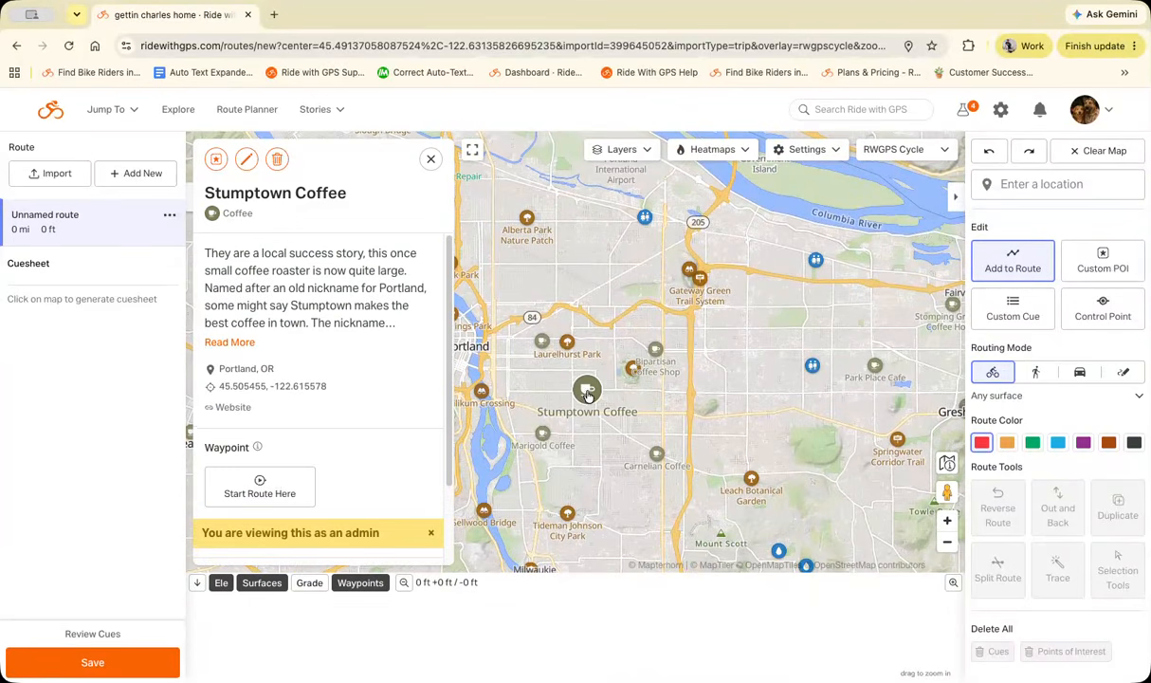
Add the Stumptown Coffee highlight to the route as a custom POI and turn off the Highlights layer.
{"action": "left_click", "coordinate": [215, 162]}
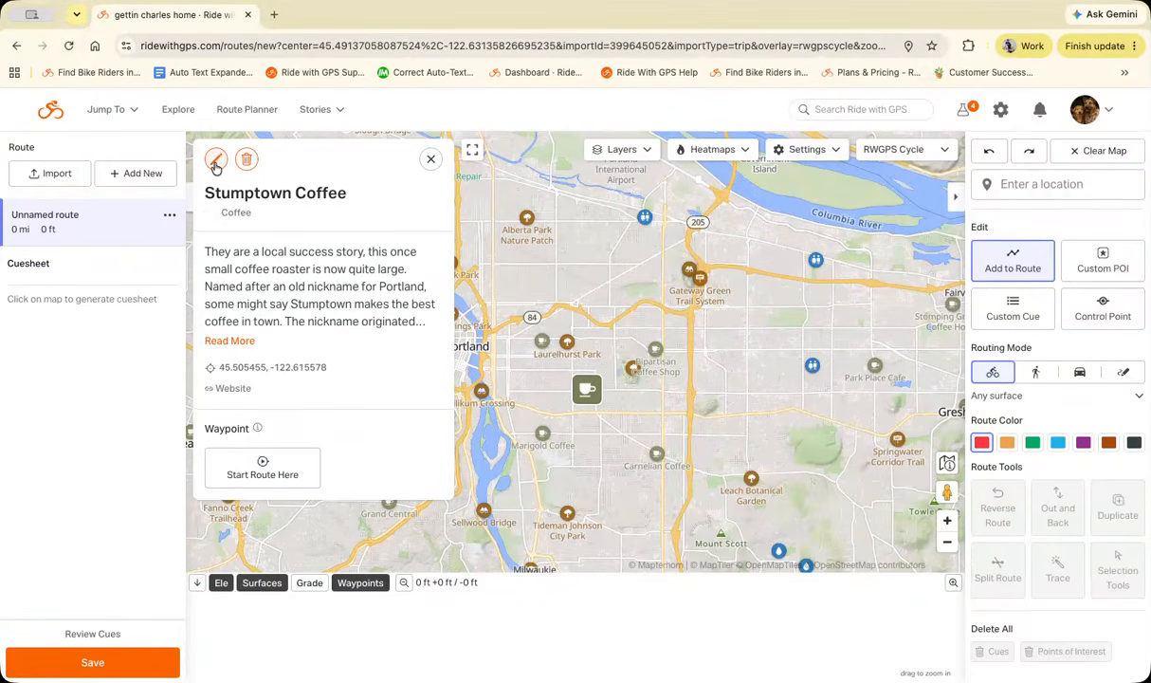
{"action": "left_click", "coordinate": [432, 162]}
{"action": "left_click", "coordinate": [617, 147]}
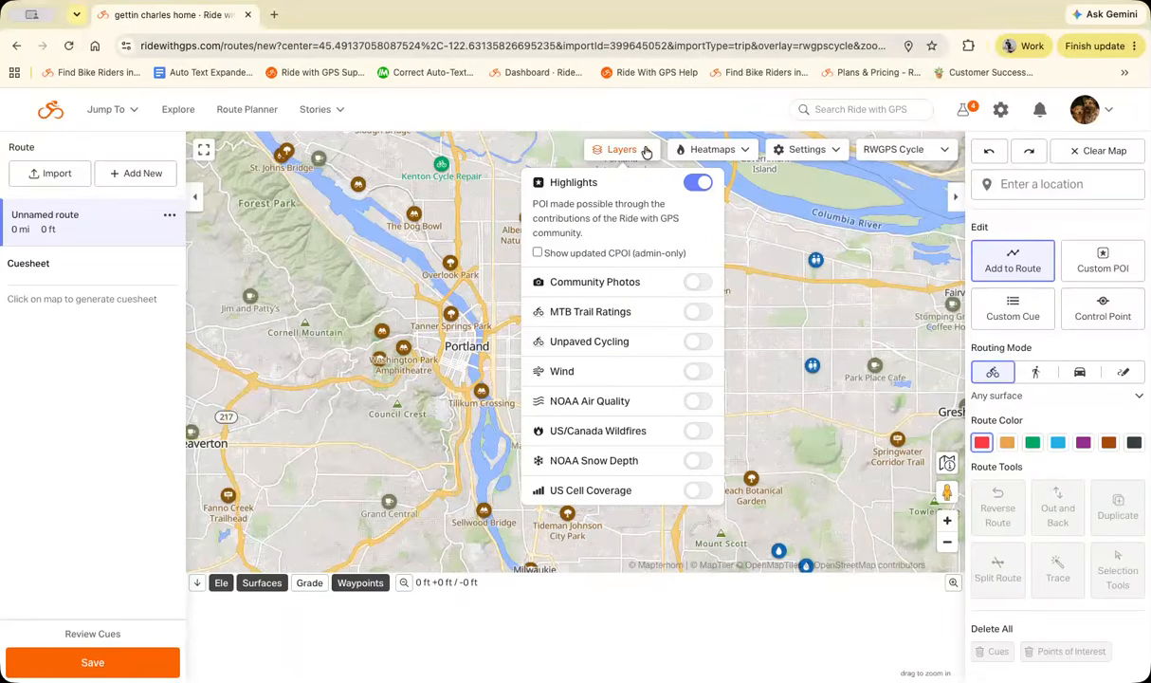
{"action": "left_click", "coordinate": [692, 185]}
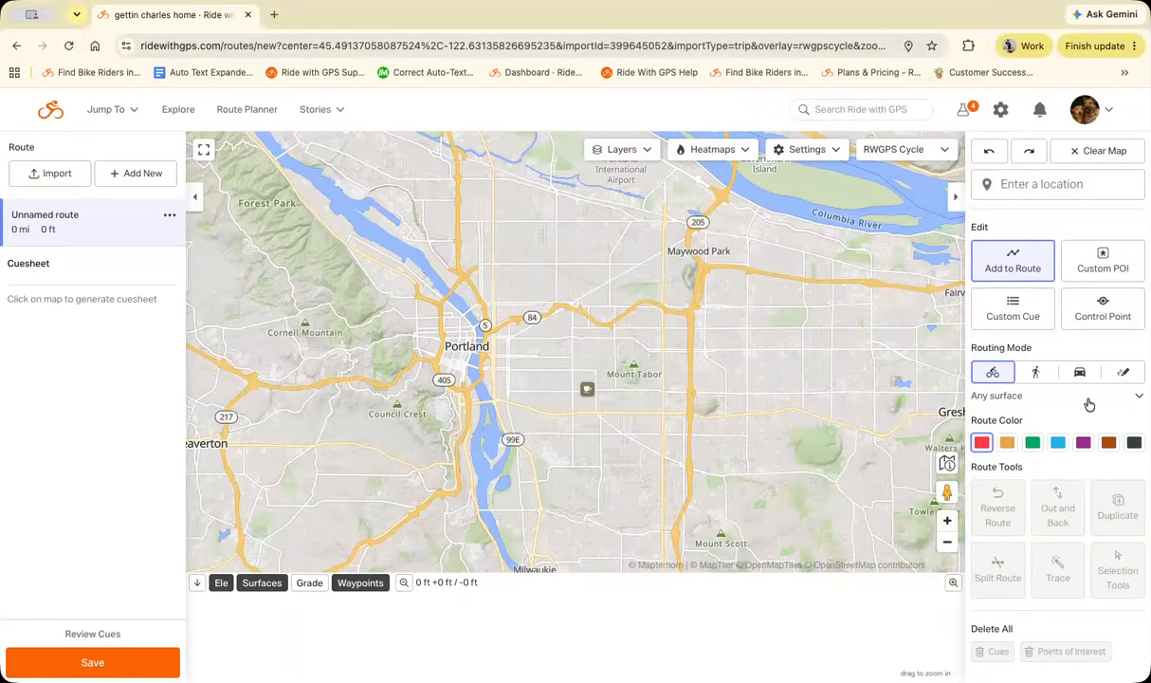
{"action": "left_click", "coordinate": [1083, 396]}
{"action": "mouse_move", "coordinate": [588, 390]}
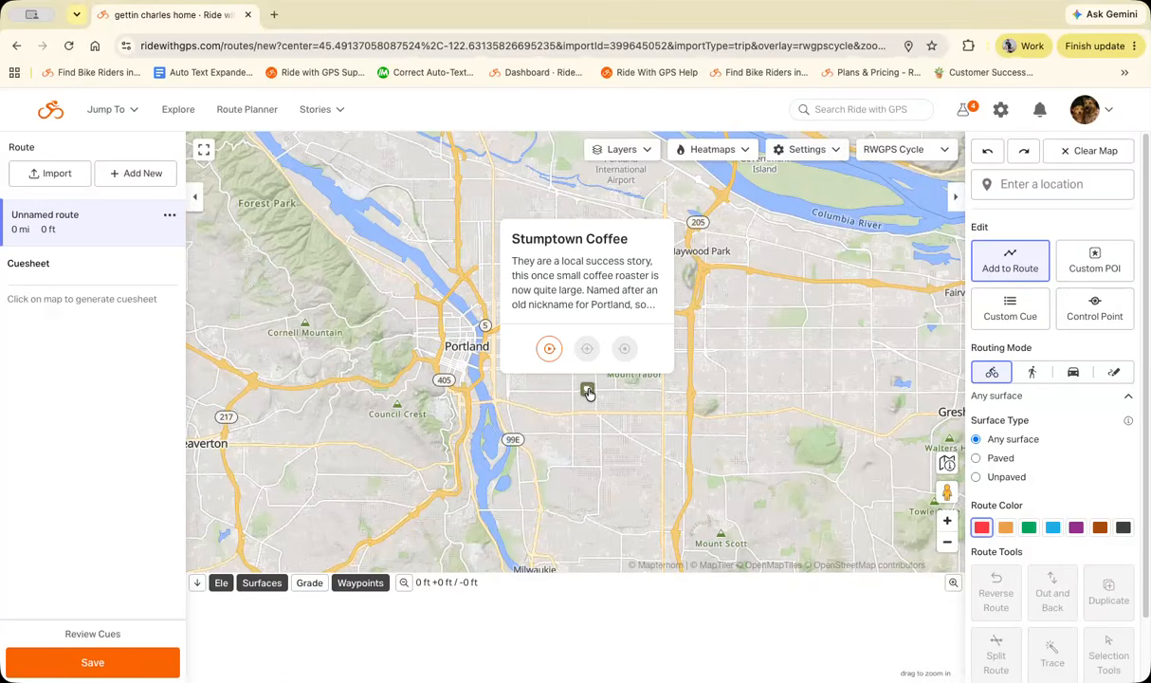
Start a custom POI east of Mount Tabor, toggle its contribution to the Highlights layer, and discard it.
{"action": "left_click_drag", "start_coordinate": [761, 380], "coordinate": [689, 380]}
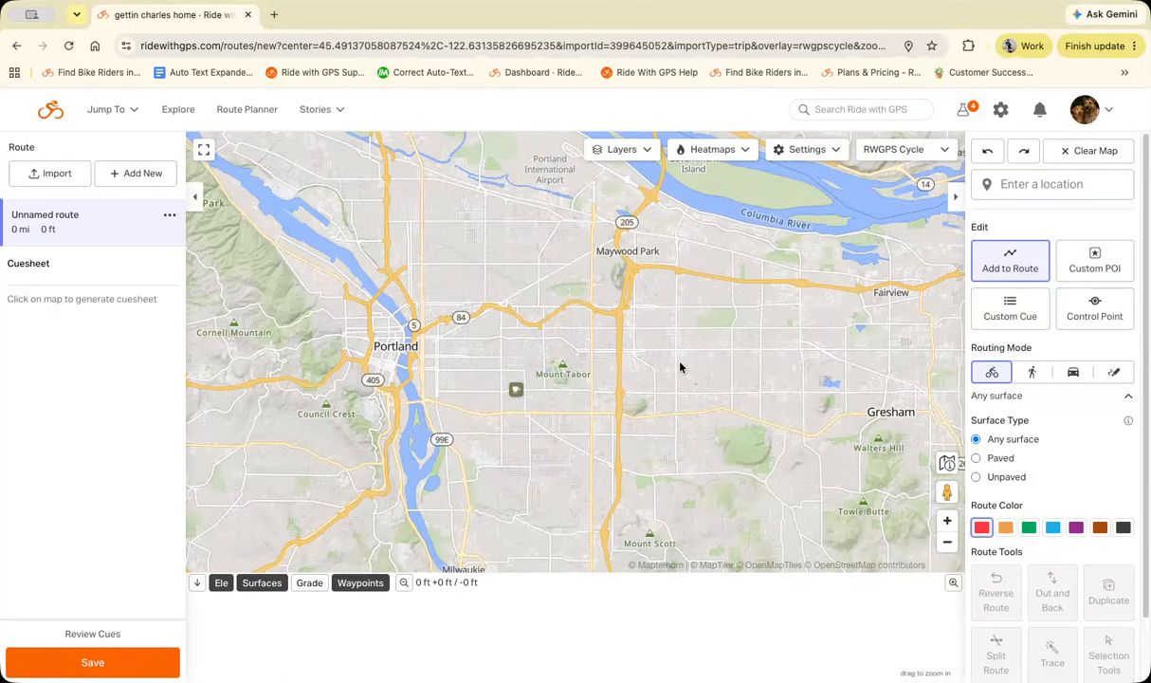
{"action": "left_click", "coordinate": [1106, 273]}
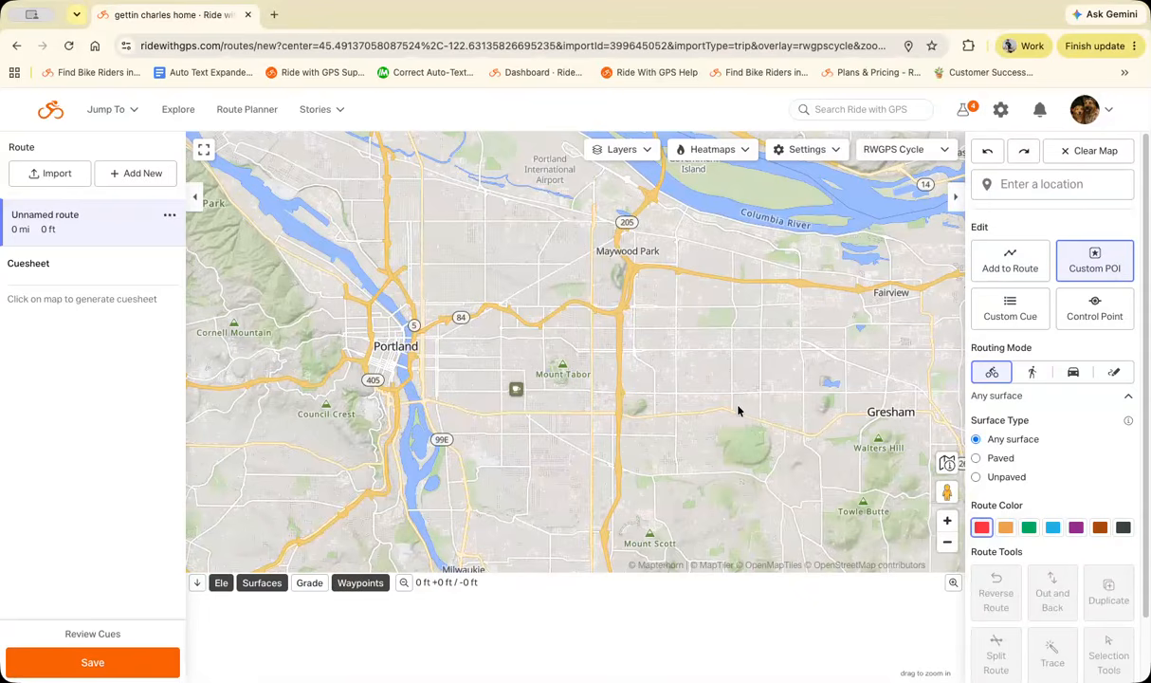
{"action": "left_click", "coordinate": [690, 363]}
{"action": "scroll", "coordinate": [305, 286], "scroll_direction": "down", "scroll_amount": 1}
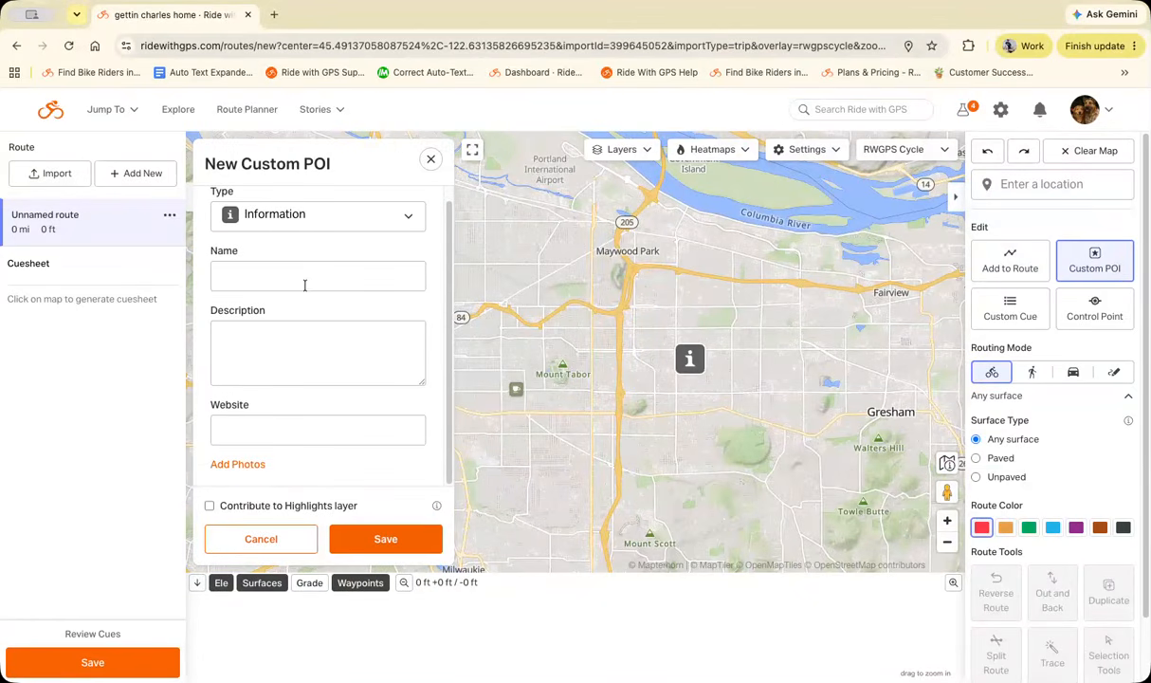
{"action": "left_click", "coordinate": [210, 505]}
{"action": "left_click", "coordinate": [212, 507]}
{"action": "left_click", "coordinate": [431, 160]}
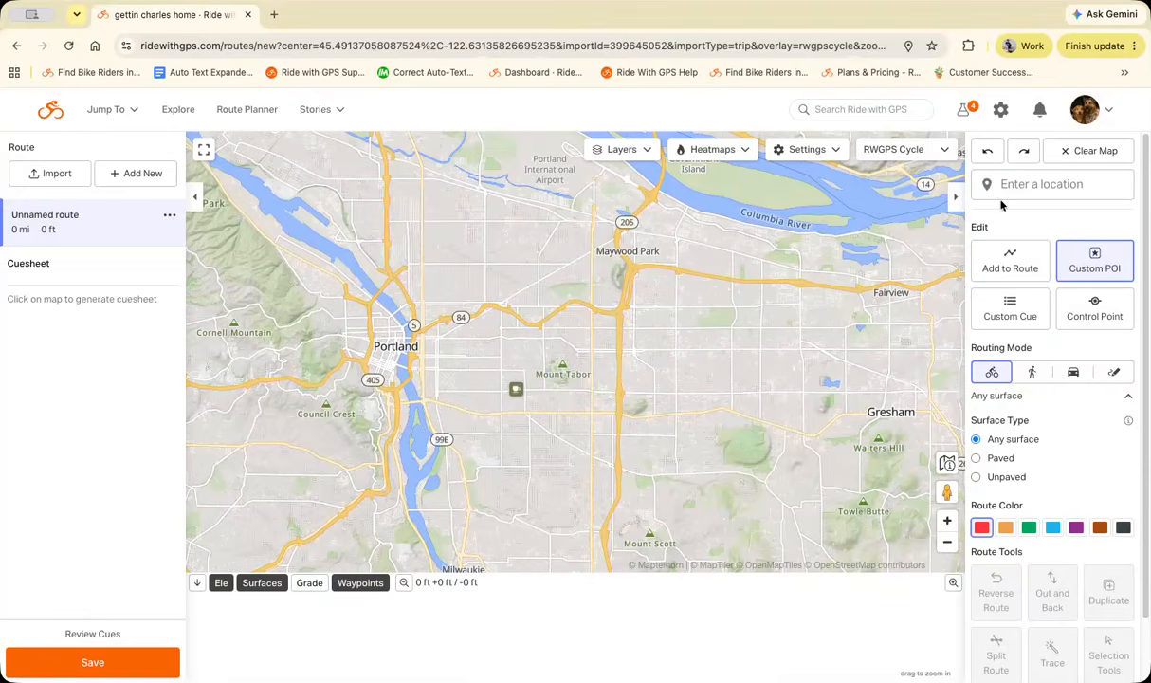
Clear the map of the Stumptown Coffee POI.
{"action": "left_click", "coordinate": [1074, 161]}
{"action": "left_click", "coordinate": [715, 435]}
Turn on the Community Photos layer over central Portland.
{"action": "scroll", "coordinate": [796, 455], "scroll_direction": "up", "scroll_amount": 3}
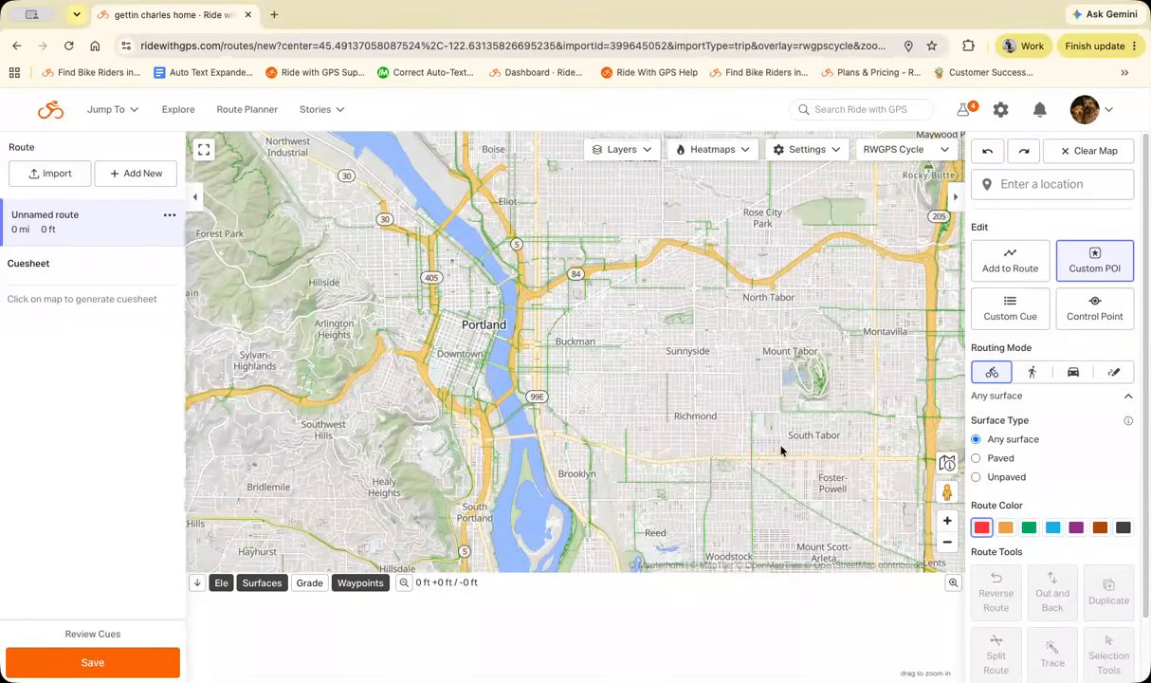
{"action": "left_click", "coordinate": [648, 154]}
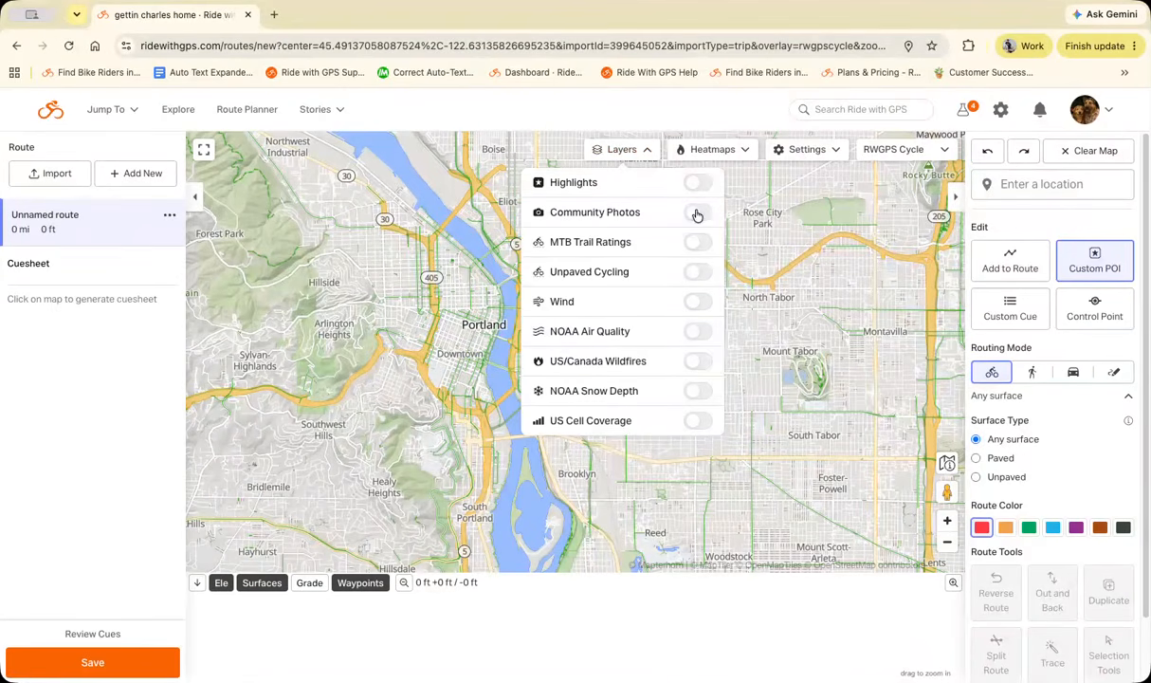
{"action": "left_click", "coordinate": [697, 214]}
{"action": "left_click", "coordinate": [982, 529]}
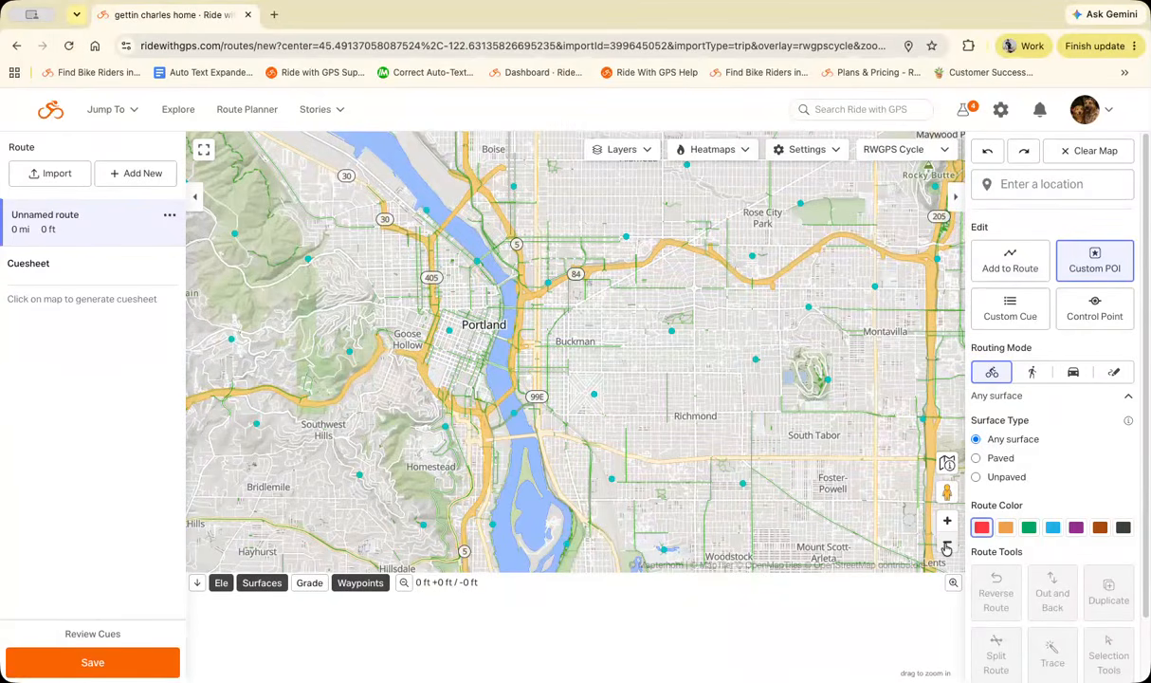
Examine the community photo locations from Portland out to the Columbia River Gorge and the hills around Grassy Knoll.
{"action": "left_click", "coordinate": [946, 541]}
{"action": "left_click", "coordinate": [947, 542]}
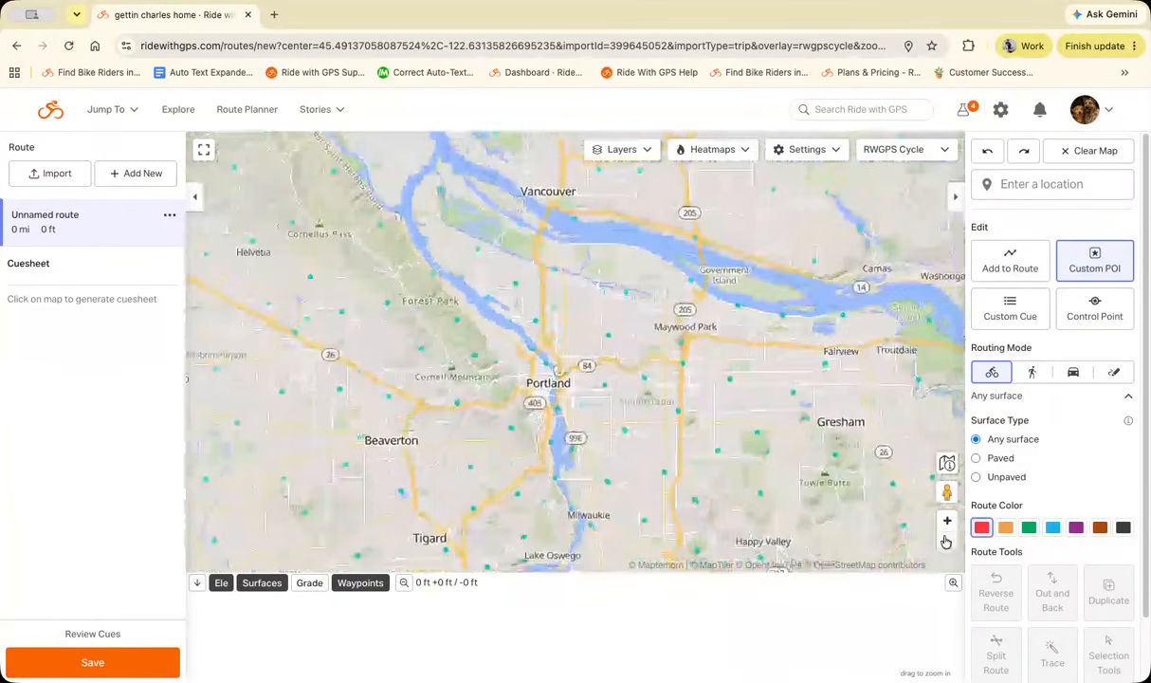
{"action": "left_click_drag", "start_coordinate": [860, 369], "coordinate": [607, 375]}
{"action": "left_click_drag", "start_coordinate": [886, 334], "coordinate": [645, 514]}
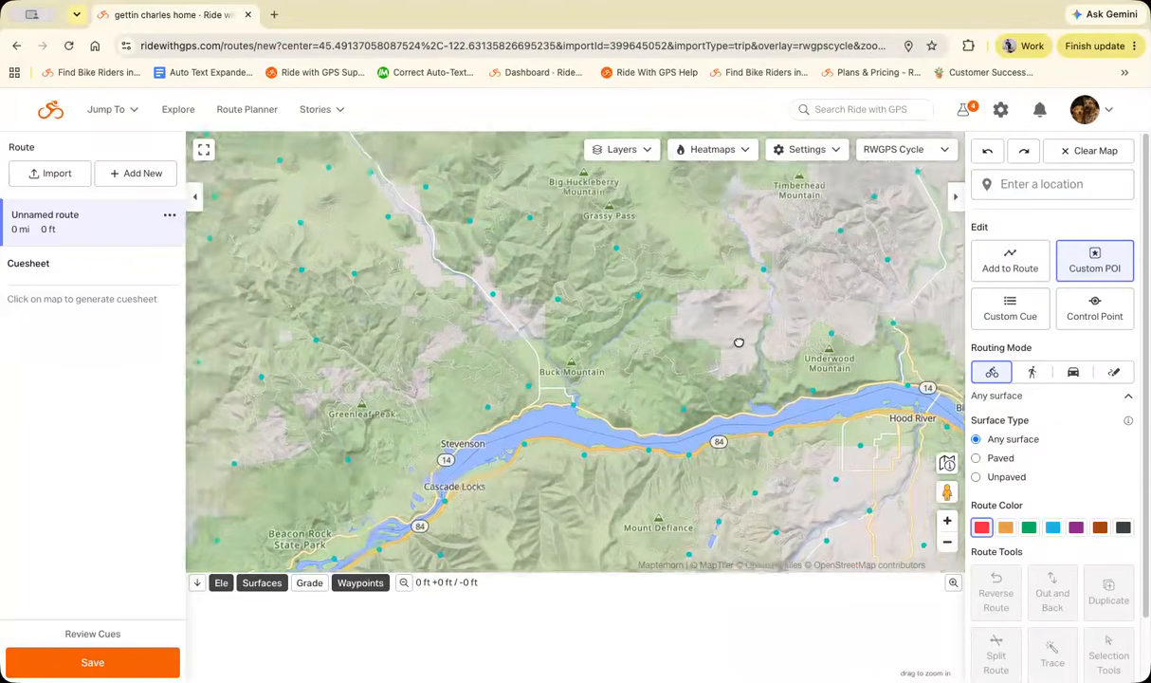
{"action": "left_click_drag", "start_coordinate": [764, 344], "coordinate": [398, 393]}
{"action": "scroll", "coordinate": [690, 466], "scroll_direction": "down", "scroll_amount": 3}
{"action": "left_click_drag", "start_coordinate": [705, 525], "coordinate": [902, 439]}
{"action": "scroll", "coordinate": [791, 451], "scroll_direction": "up", "scroll_amount": 3}
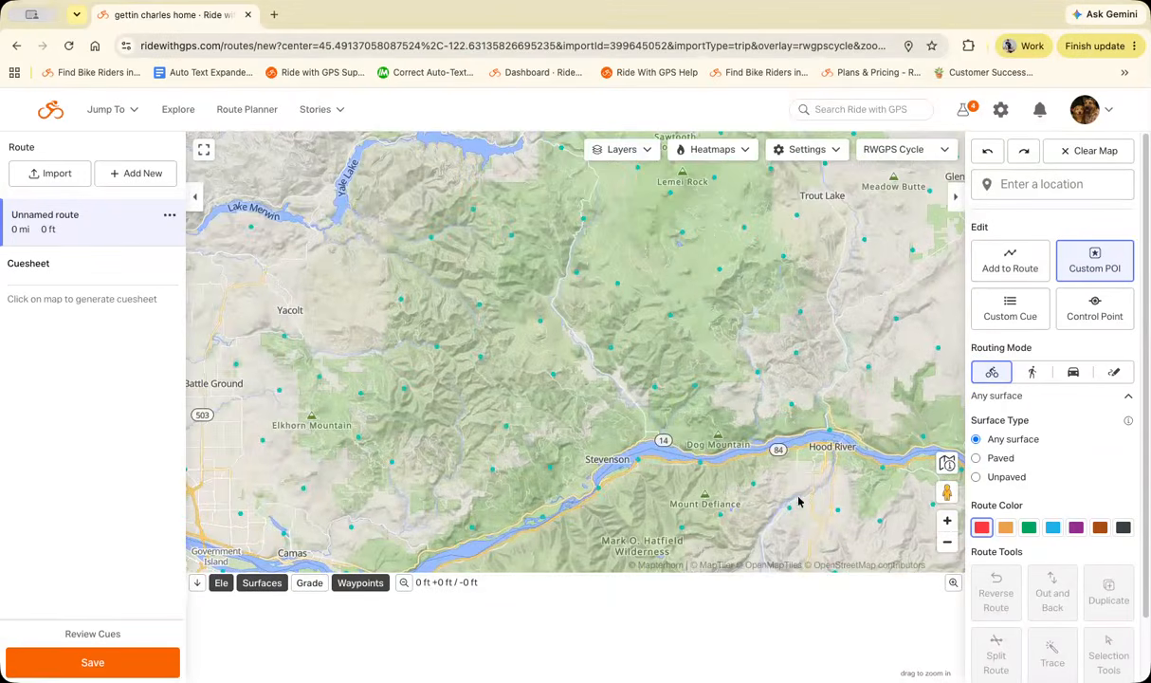
{"action": "scroll", "coordinate": [731, 440], "scroll_direction": "up", "scroll_amount": 3}
{"action": "left_click_drag", "start_coordinate": [731, 440], "coordinate": [532, 463]}
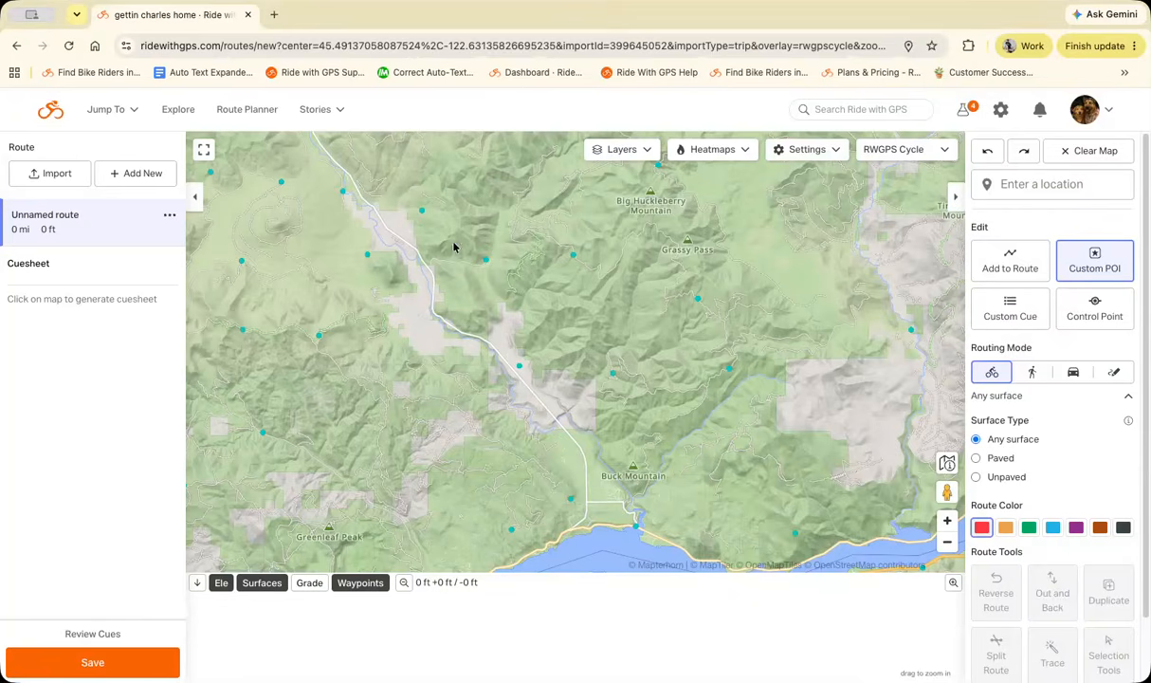
{"action": "left_click_drag", "start_coordinate": [811, 441], "coordinate": [784, 493]}
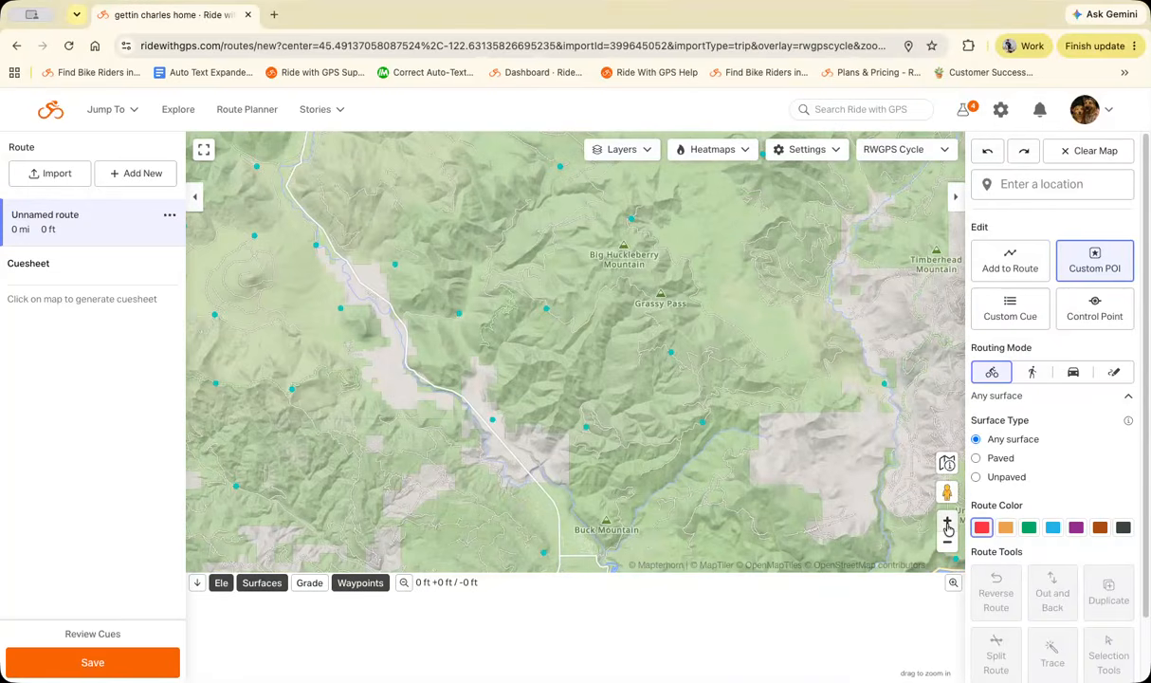
{"action": "left_click", "coordinate": [948, 522]}
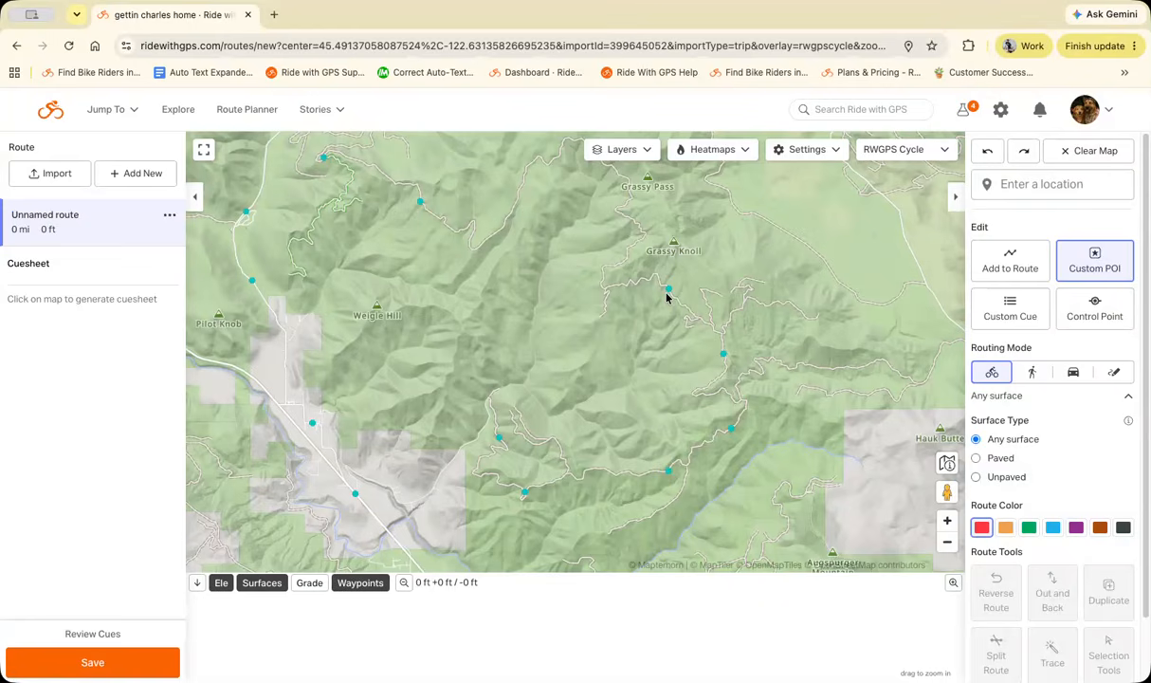
Open the community photos at the point just below Grassy Knoll, browse through them, view one fullscreen, and close them.
{"action": "mouse_move", "coordinate": [669, 292]}
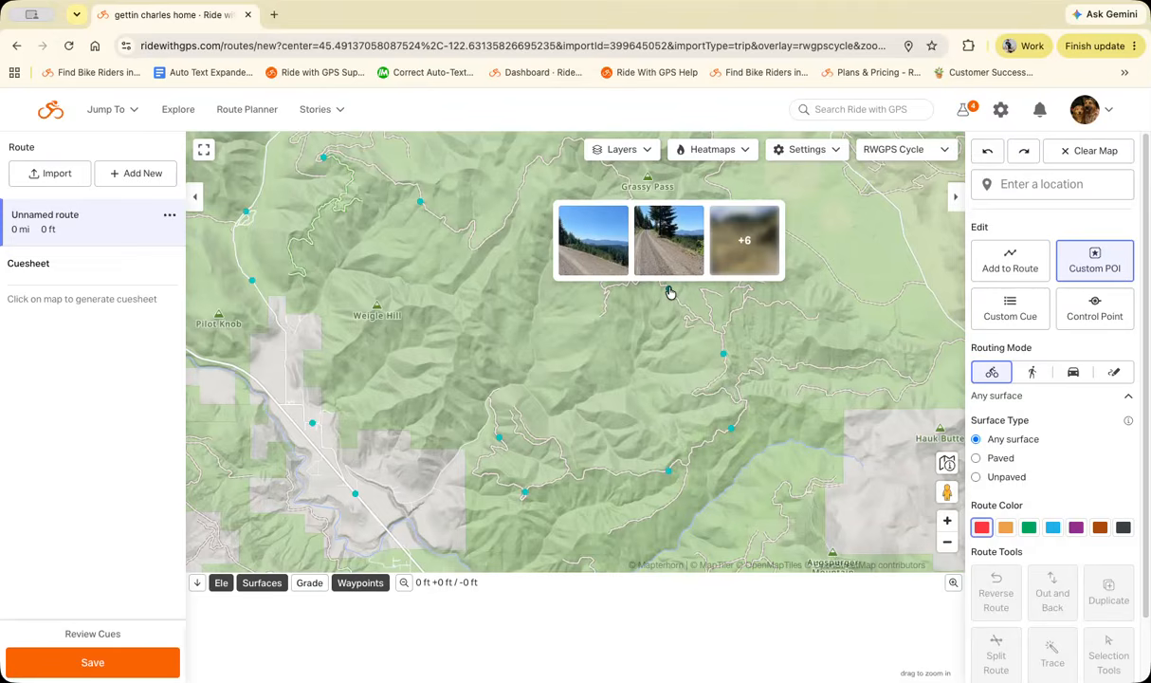
{"action": "left_click", "coordinate": [670, 292]}
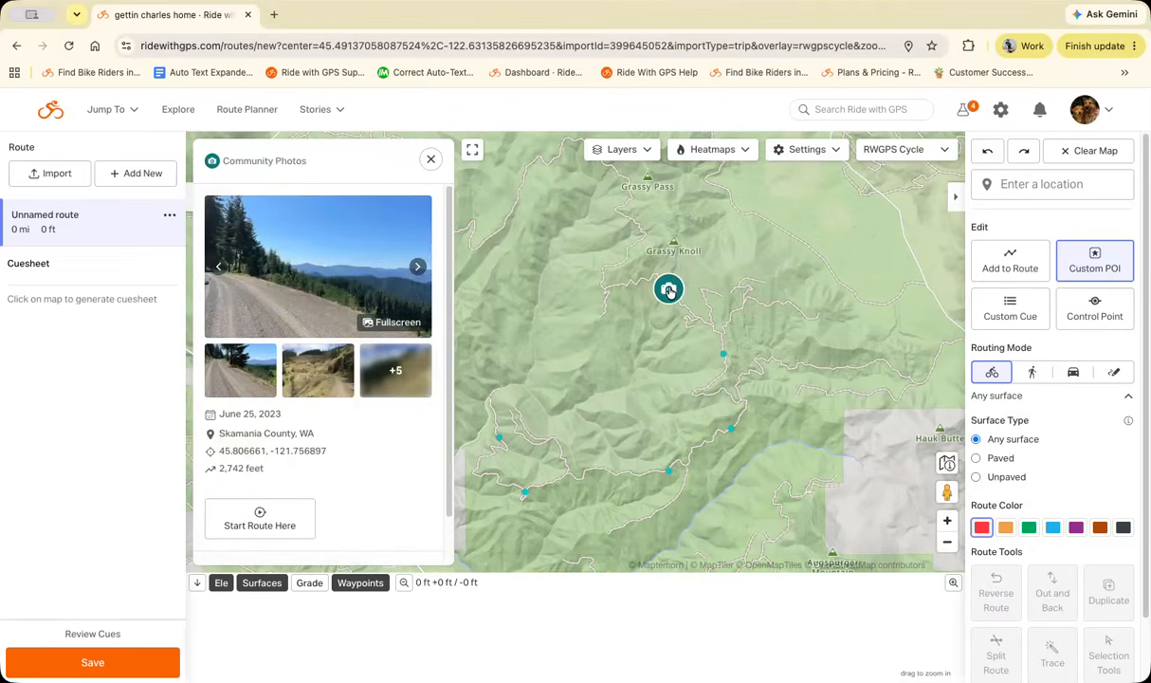
{"action": "left_click", "coordinate": [415, 270]}
{"action": "left_click", "coordinate": [415, 270]}
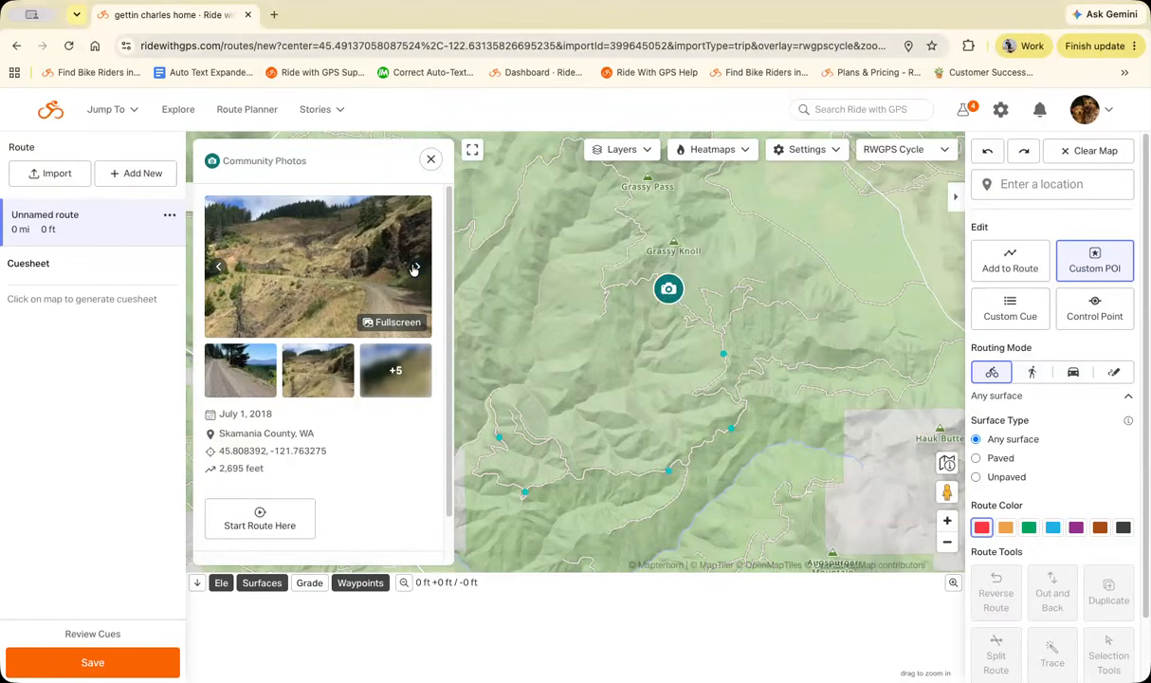
{"action": "left_click", "coordinate": [415, 270]}
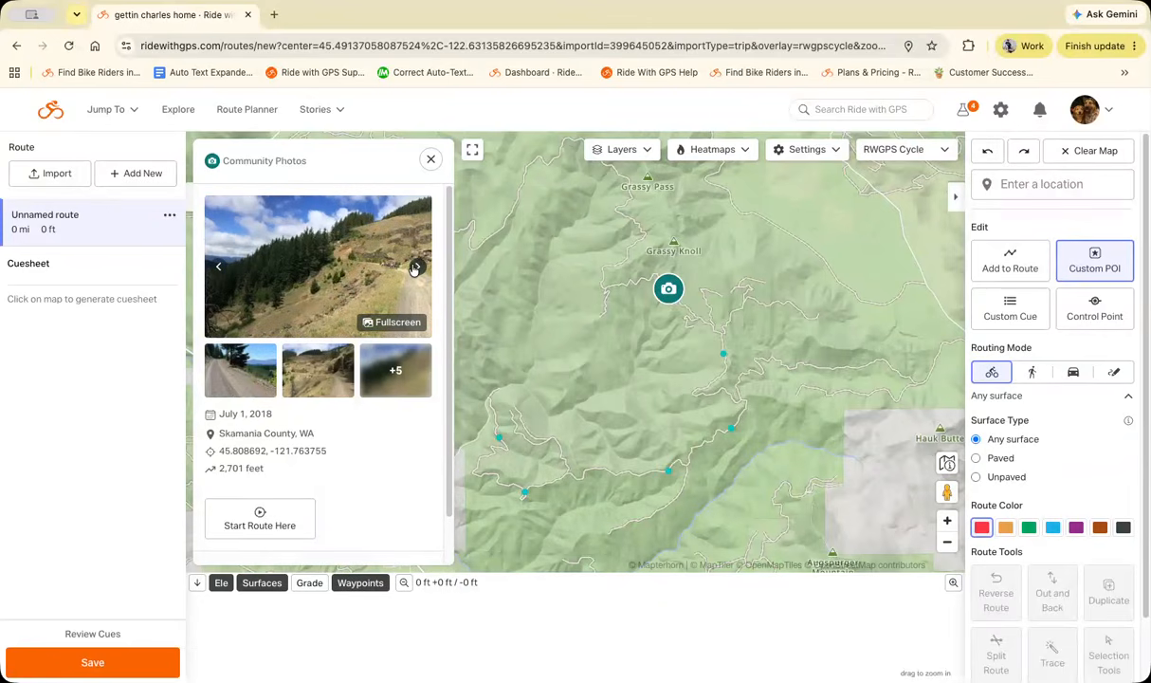
{"action": "left_click", "coordinate": [414, 270]}
{"action": "left_click", "coordinate": [218, 267]}
{"action": "left_click", "coordinate": [417, 265]}
{"action": "left_click", "coordinate": [301, 293]}
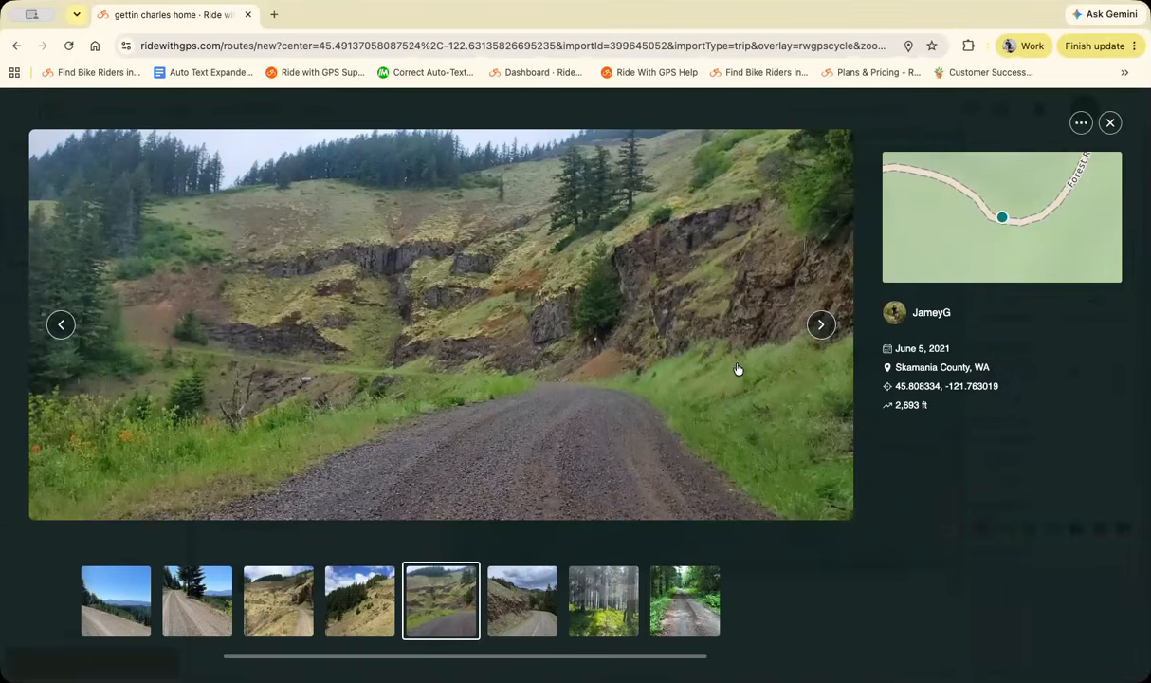
{"action": "left_click", "coordinate": [1110, 124]}
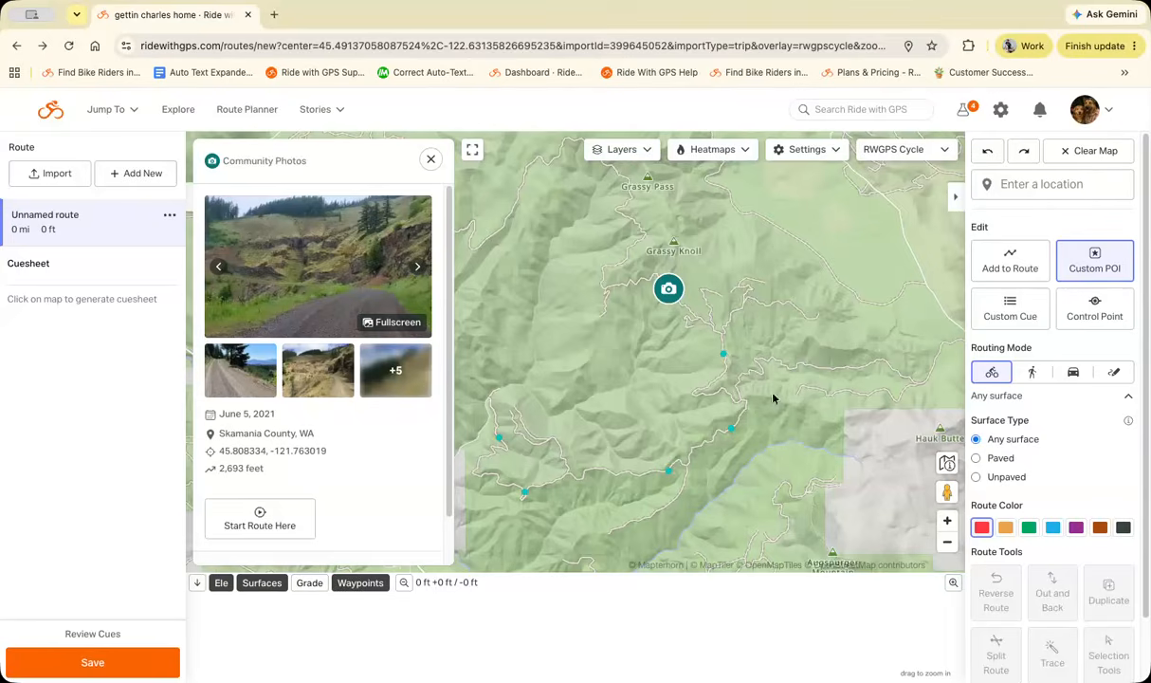
{"action": "left_click", "coordinate": [818, 410]}
Replace the Community Photos layer with the MTB Trail Ratings layer and collapse the surface type options.
{"action": "left_click_drag", "start_coordinate": [520, 414], "coordinate": [645, 409]}
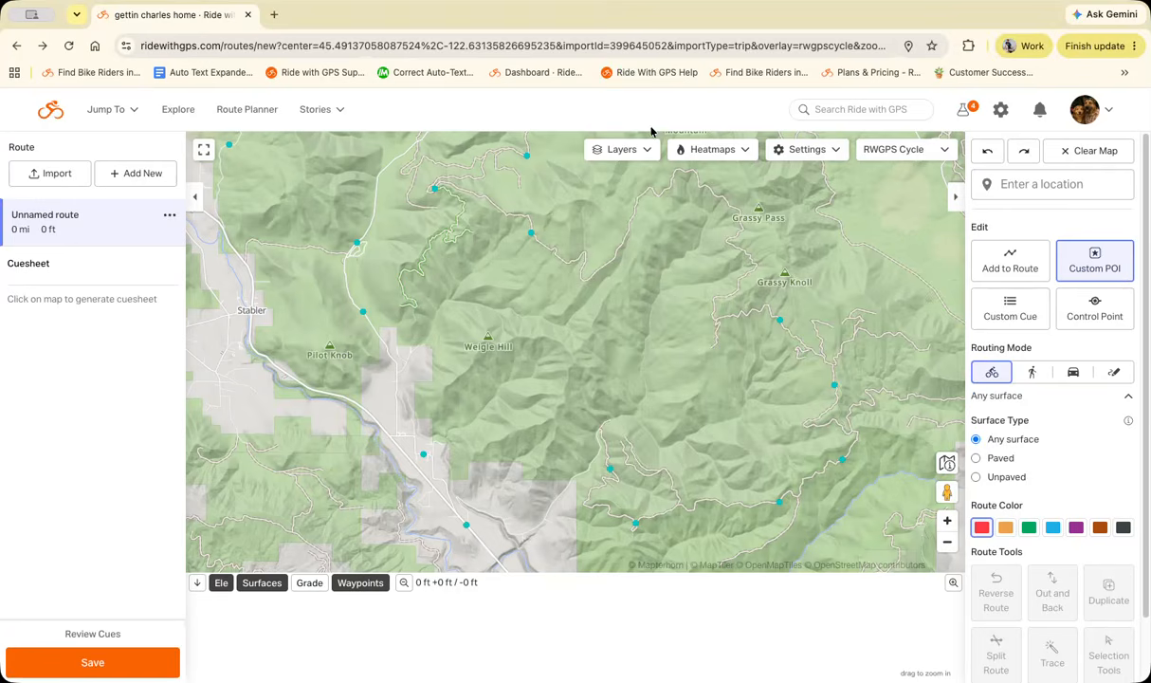
{"action": "left_click", "coordinate": [618, 149]}
{"action": "left_click", "coordinate": [697, 212]}
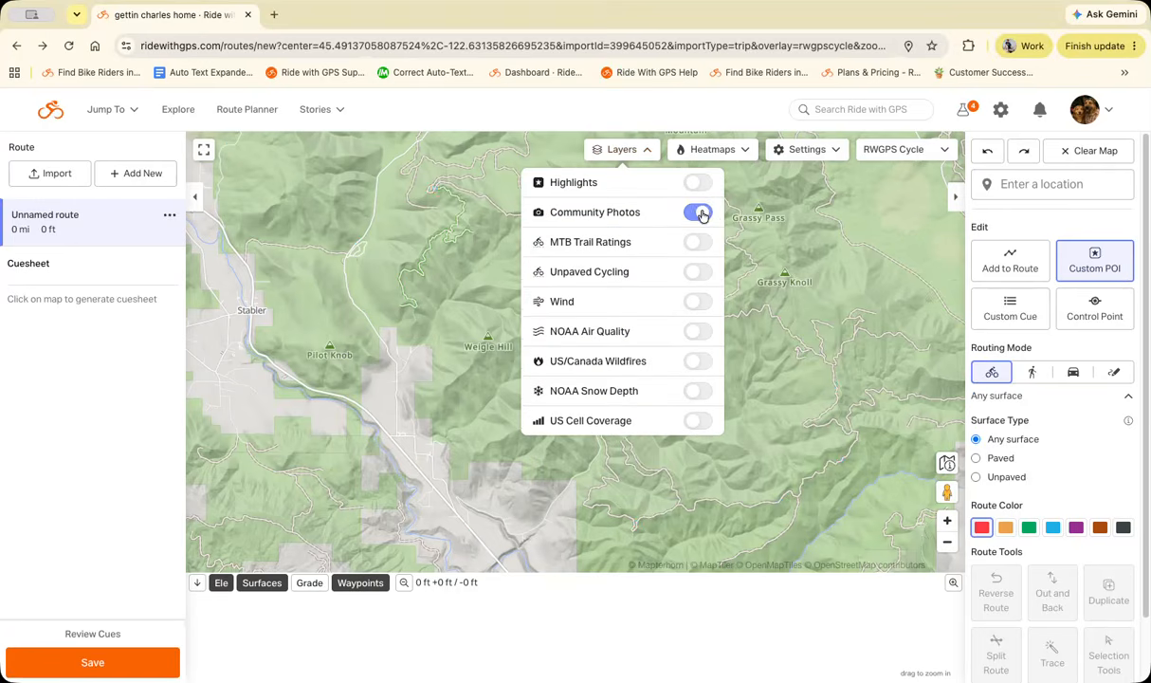
{"action": "left_click", "coordinate": [697, 243]}
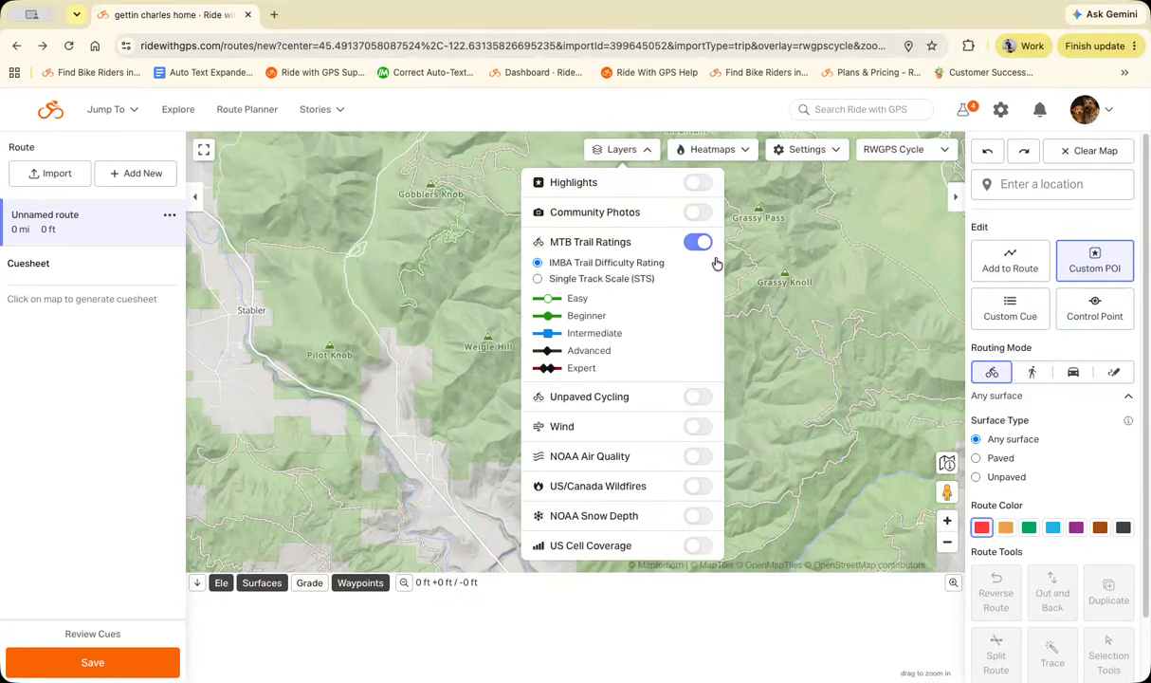
{"action": "left_click", "coordinate": [1129, 396]}
Examine the rated mountain bike trails southwest of Hood River, near Wygant Peak.
{"action": "scroll", "coordinate": [898, 526], "scroll_direction": "down", "scroll_amount": 5}
{"action": "scroll", "coordinate": [901, 531], "scroll_direction": "down", "scroll_amount": 3}
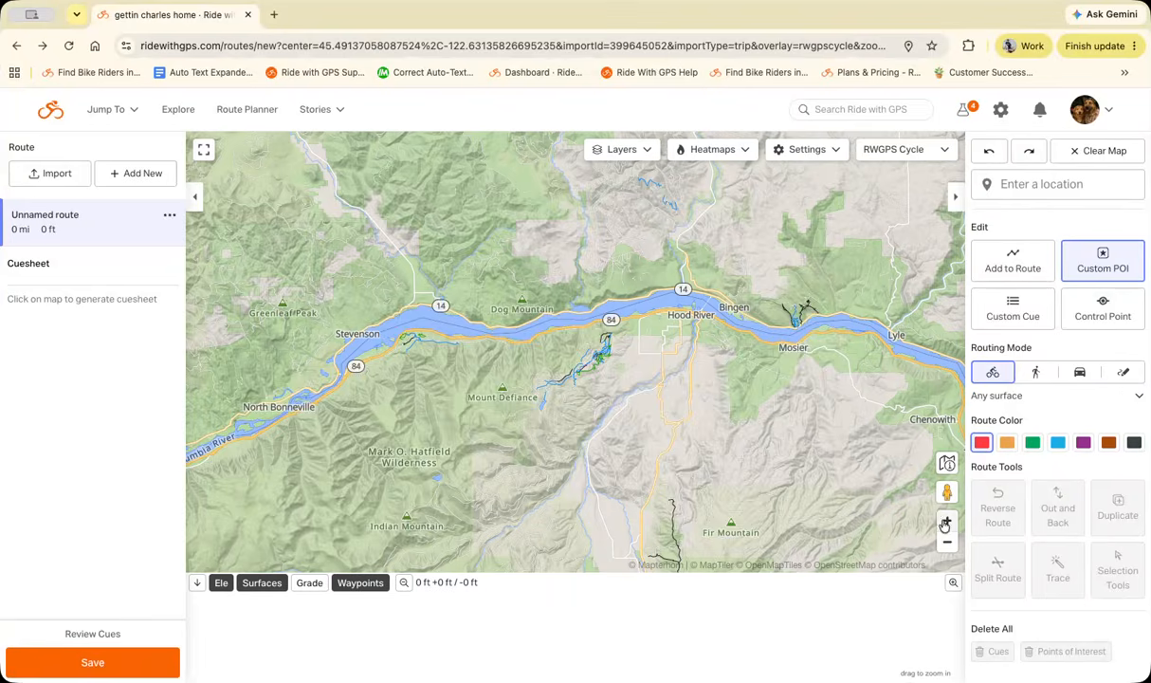
{"action": "left_click", "coordinate": [946, 520]}
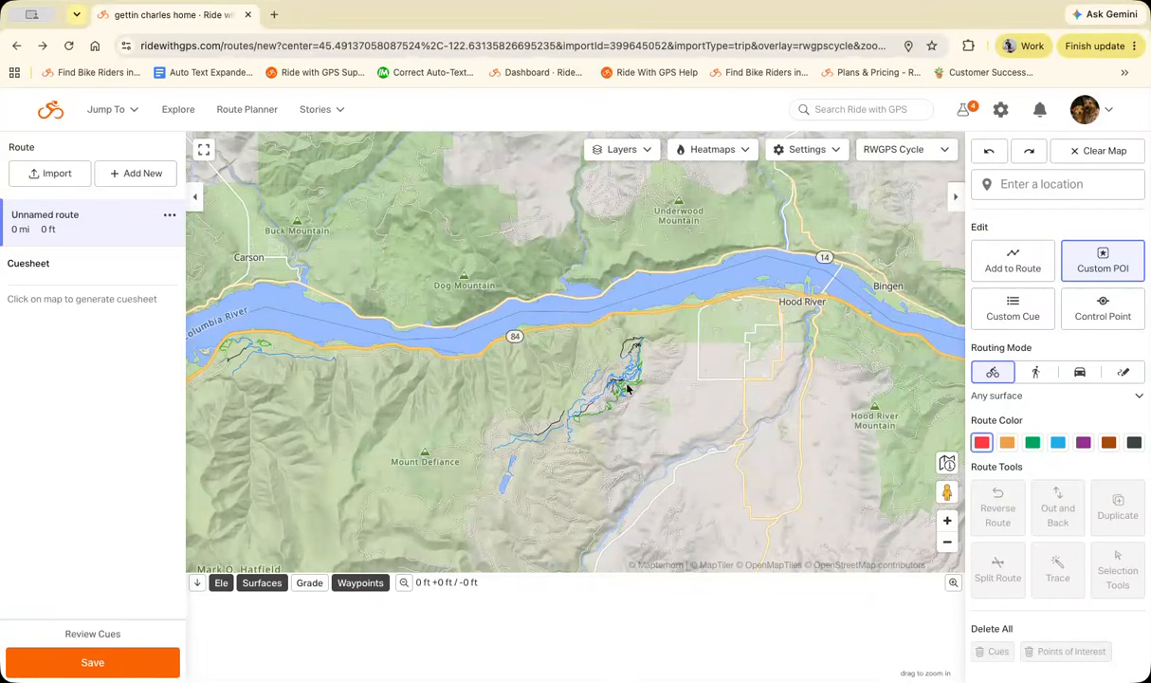
{"action": "left_click", "coordinate": [946, 519]}
{"action": "left_click", "coordinate": [946, 519]}
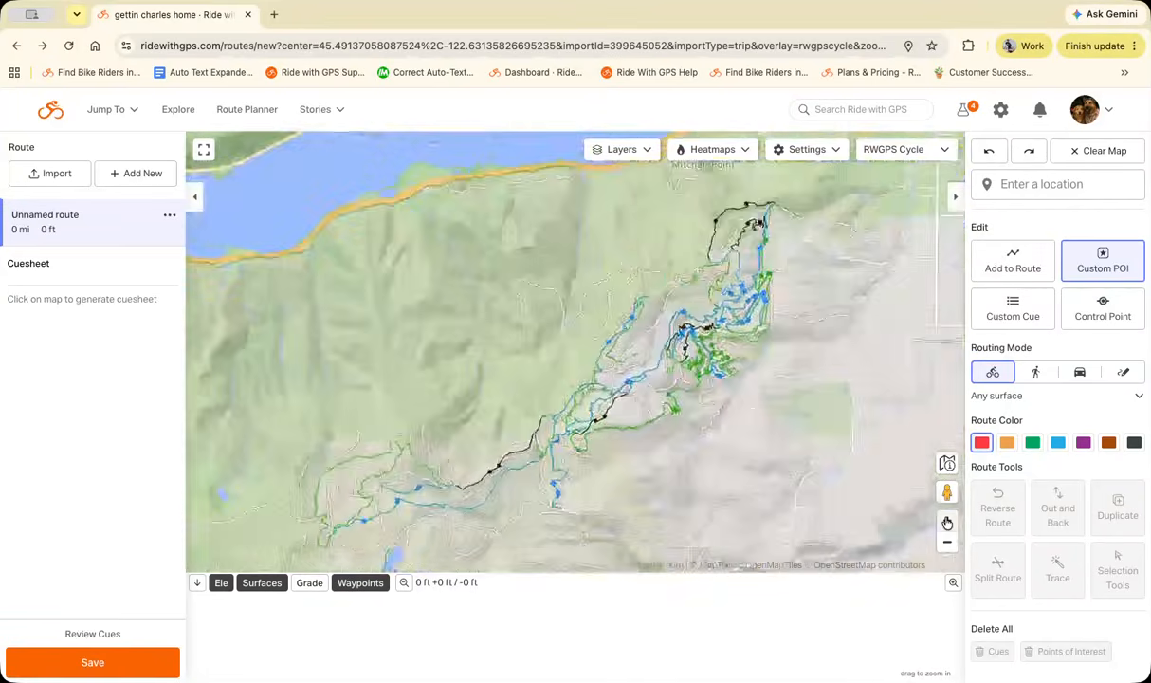
{"action": "left_click", "coordinate": [946, 520]}
{"action": "left_click_drag", "start_coordinate": [887, 479], "coordinate": [632, 576]}
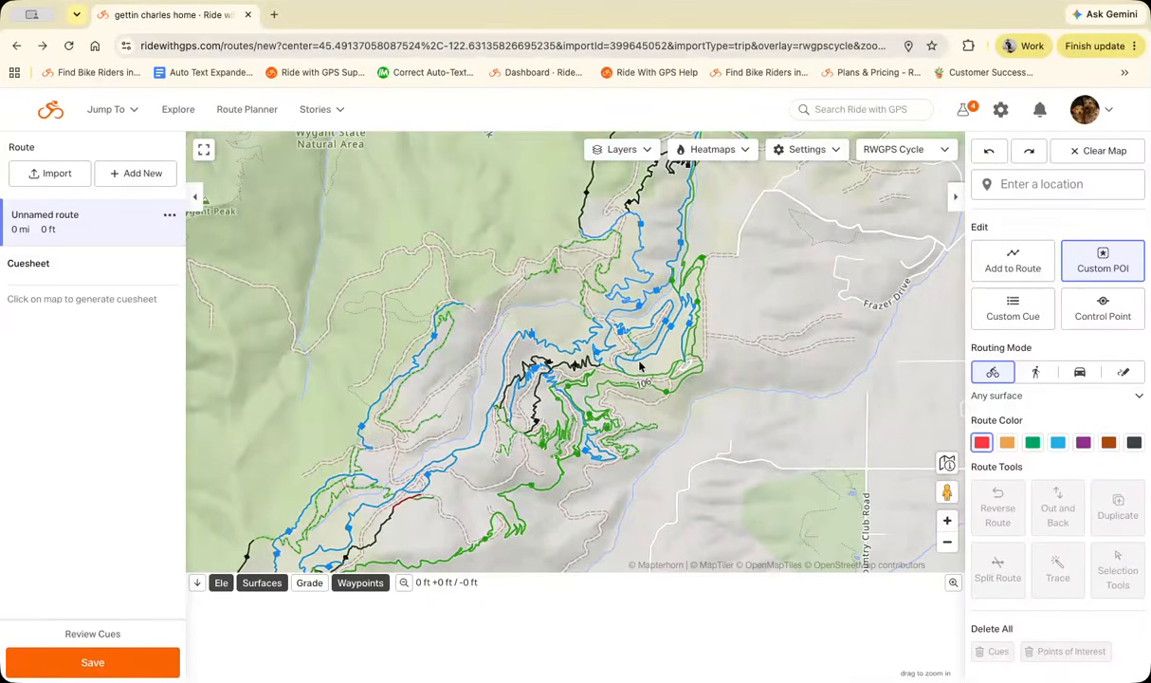
{"action": "left_click_drag", "start_coordinate": [663, 469], "coordinate": [763, 479]}
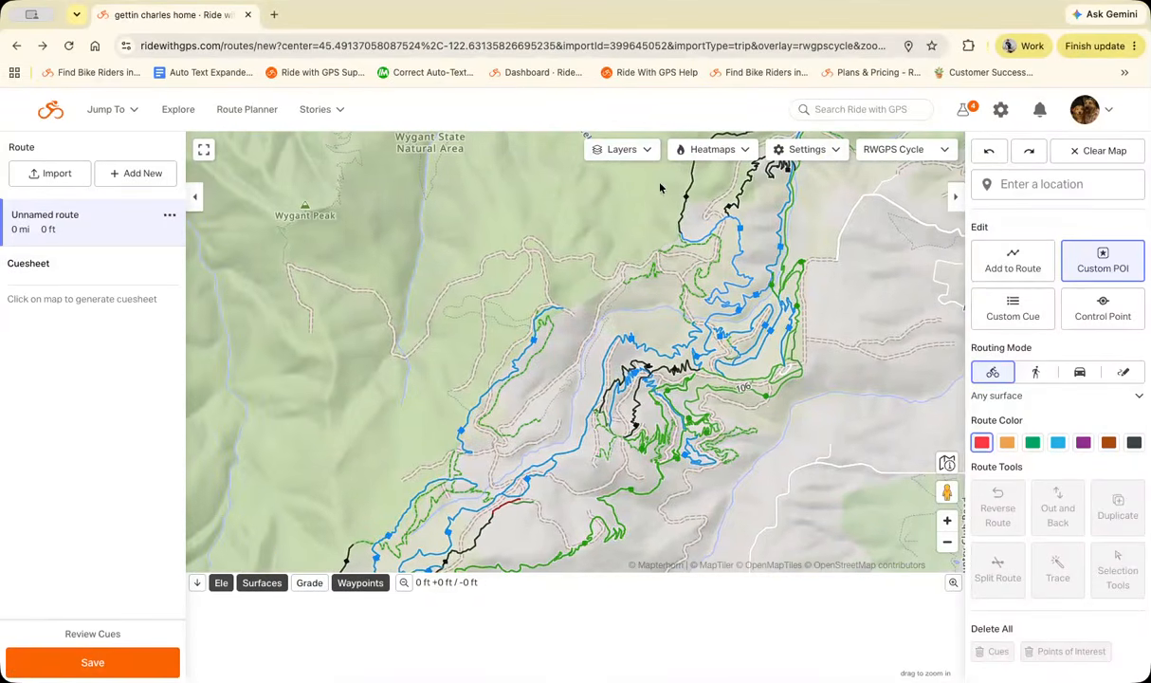
Turn off the MTB Trail Ratings layer.
{"action": "left_click", "coordinate": [626, 148]}
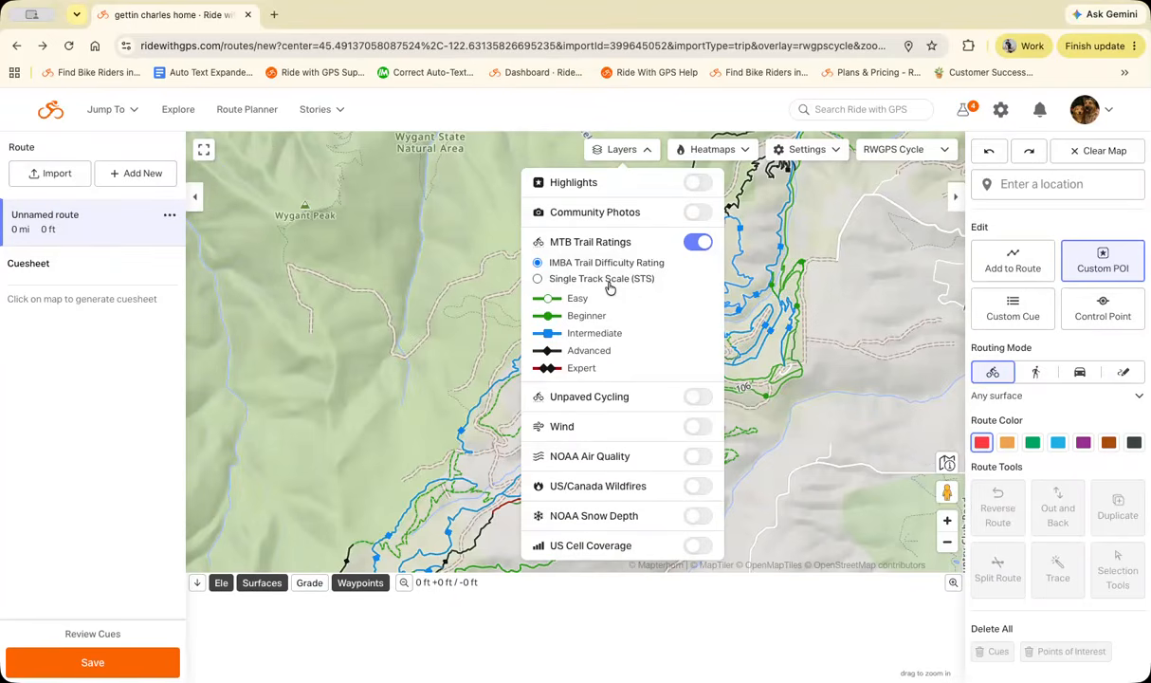
{"action": "left_click", "coordinate": [661, 238]}
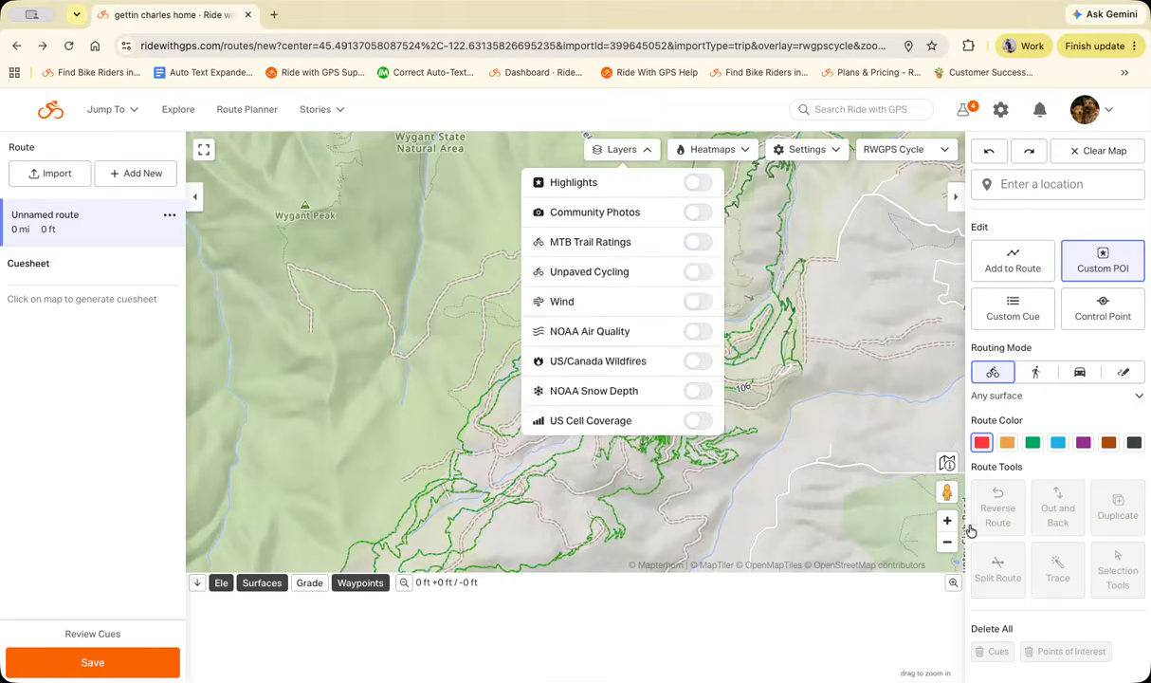
Show the Unpaved Cycling layer and view the unpaved roads and trails southwest of Hood River, around Mount Defiance.
{"action": "left_click", "coordinate": [948, 542]}
{"action": "left_click", "coordinate": [947, 542]}
{"action": "left_click", "coordinate": [634, 164]}
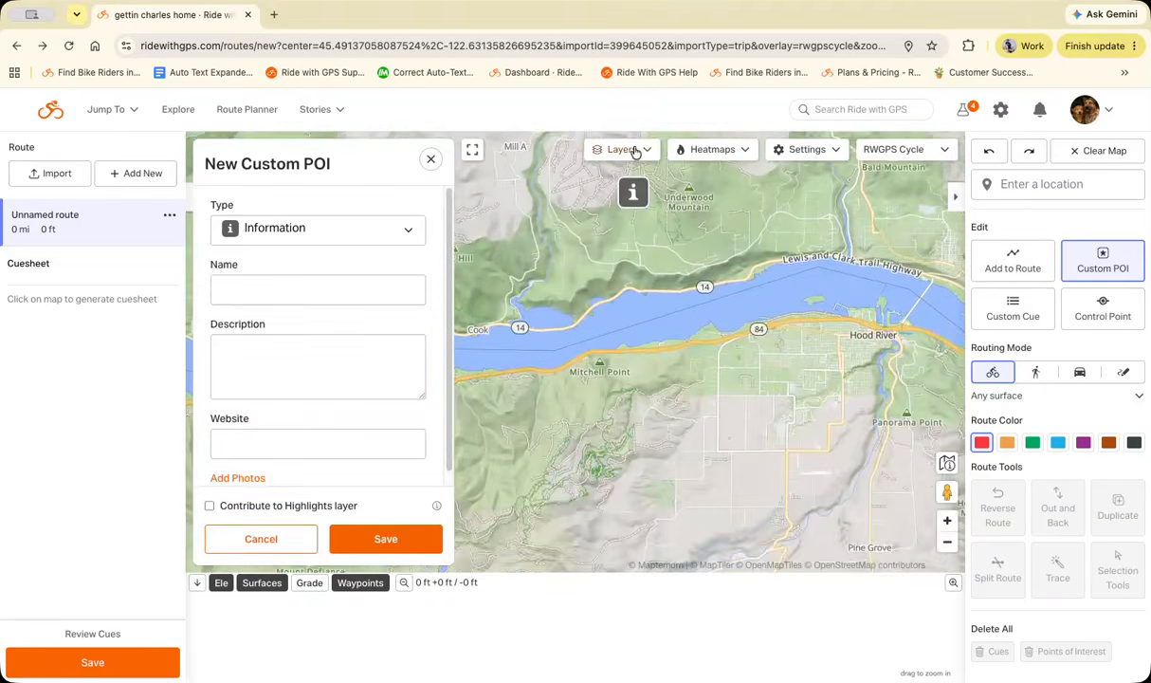
{"action": "left_click", "coordinate": [432, 161]}
{"action": "left_click", "coordinate": [621, 152]}
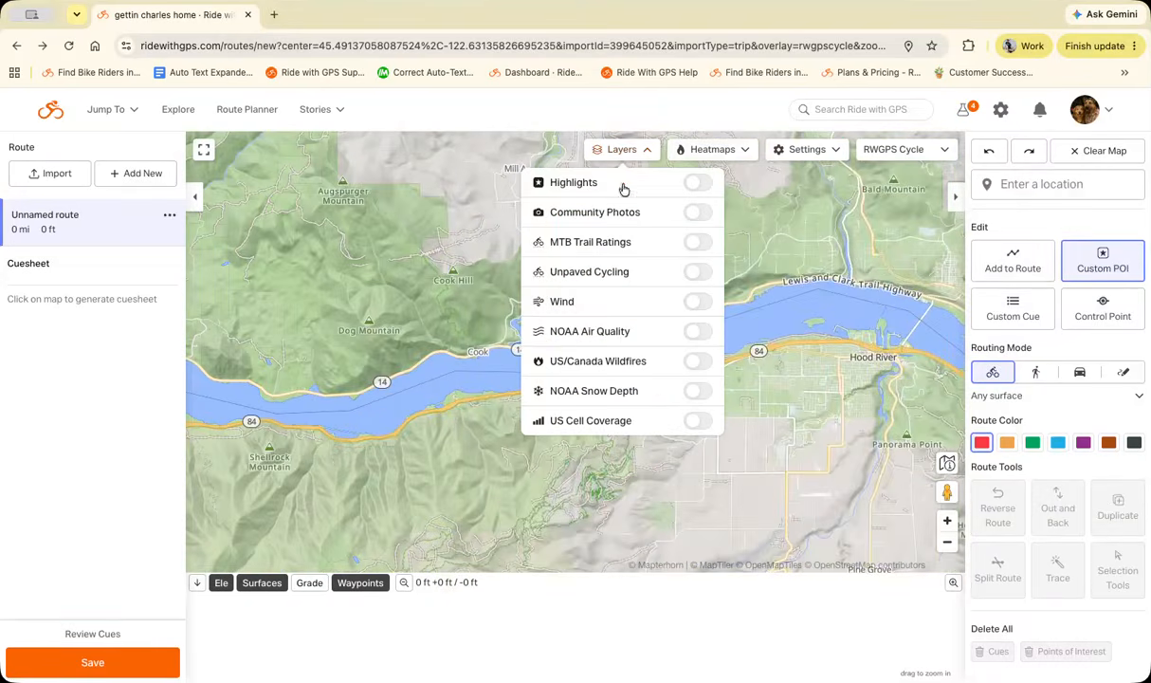
{"action": "left_click", "coordinate": [695, 274]}
{"action": "left_click_drag", "start_coordinate": [859, 526], "coordinate": [826, 380]}
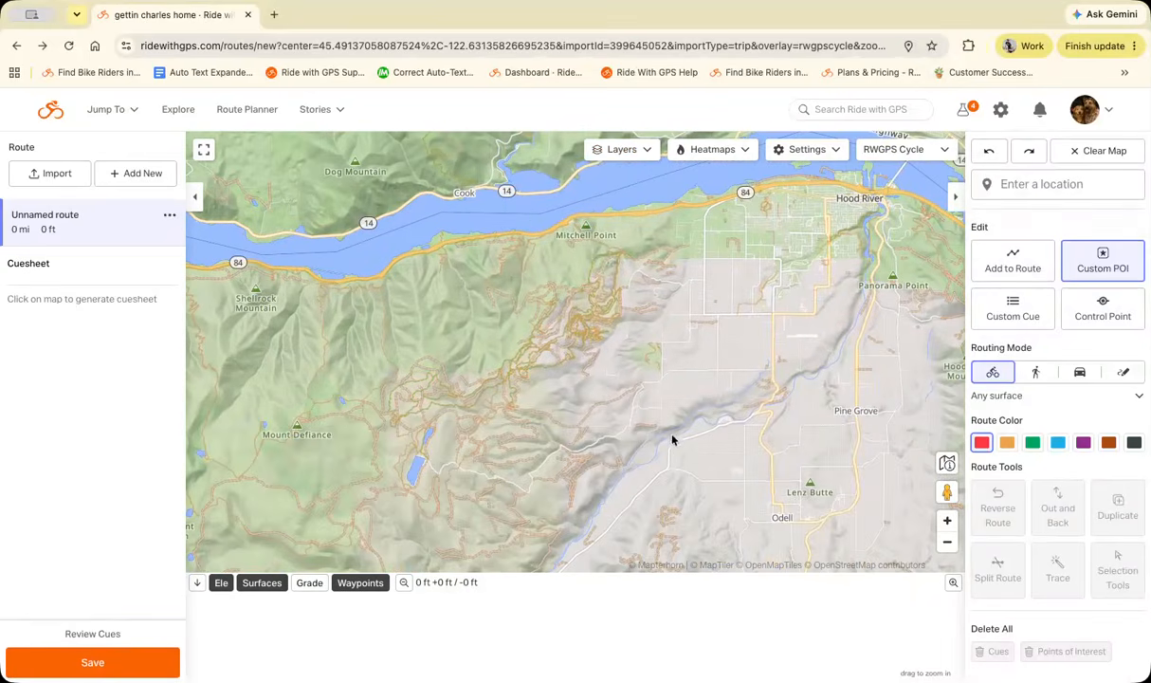
{"action": "left_click_drag", "start_coordinate": [670, 435], "coordinate": [816, 349]}
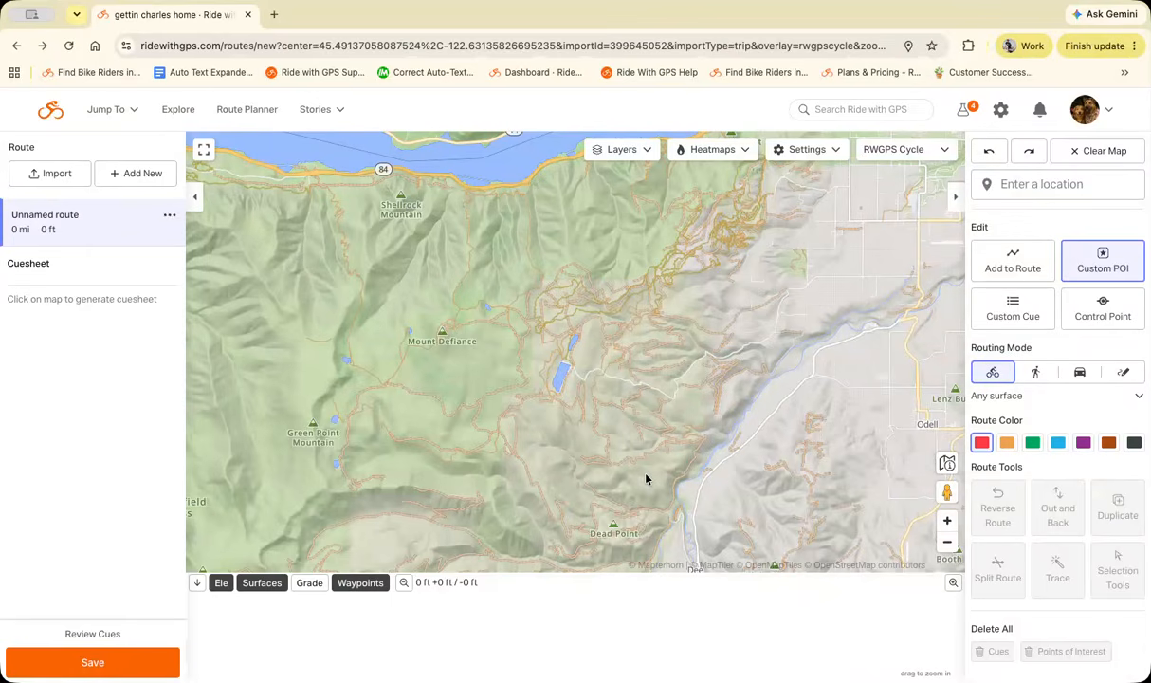
Replace the Unpaved Cycling layer with the Wind layer showing speed and direction, with the forecast time set to Wed 3 PM.
{"action": "left_click", "coordinate": [618, 149]}
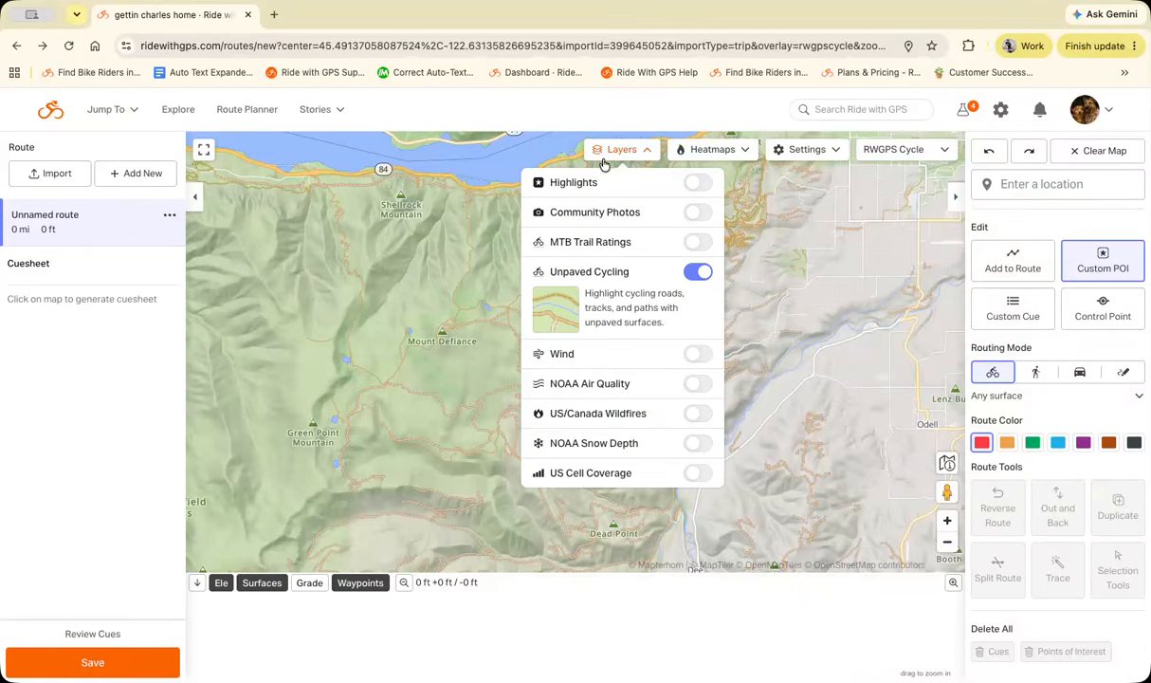
{"action": "left_click", "coordinate": [691, 272]}
{"action": "left_click", "coordinate": [687, 272]}
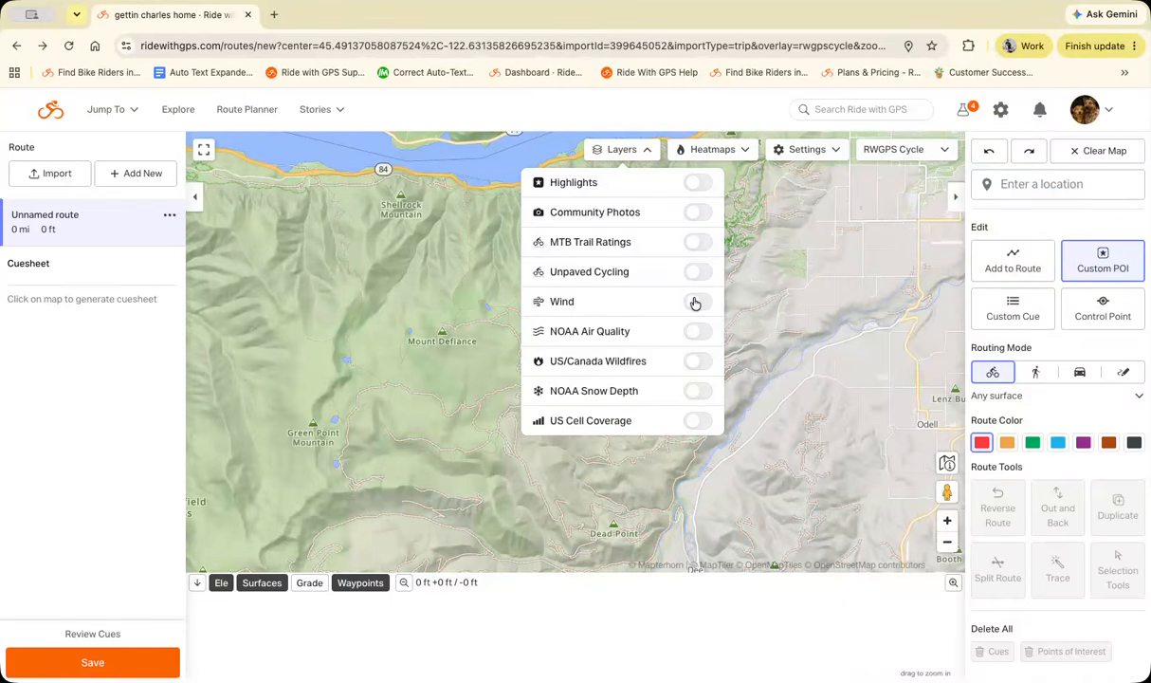
{"action": "left_click", "coordinate": [695, 302]}
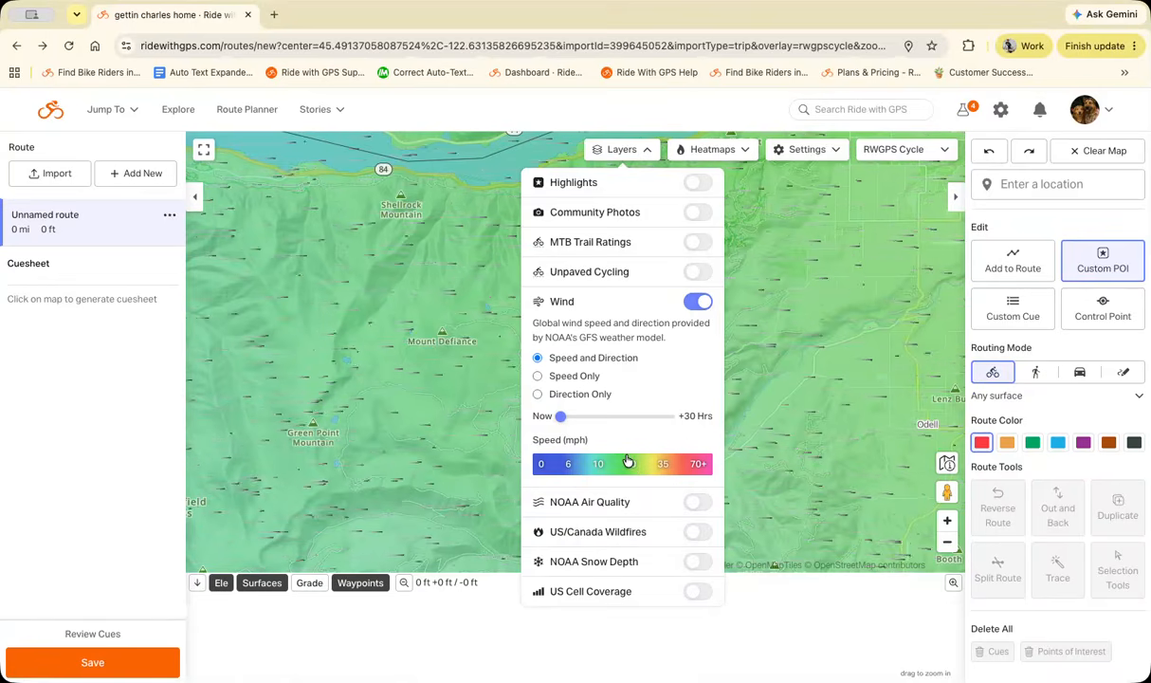
{"action": "left_click_drag", "start_coordinate": [562, 416], "coordinate": [650, 418]}
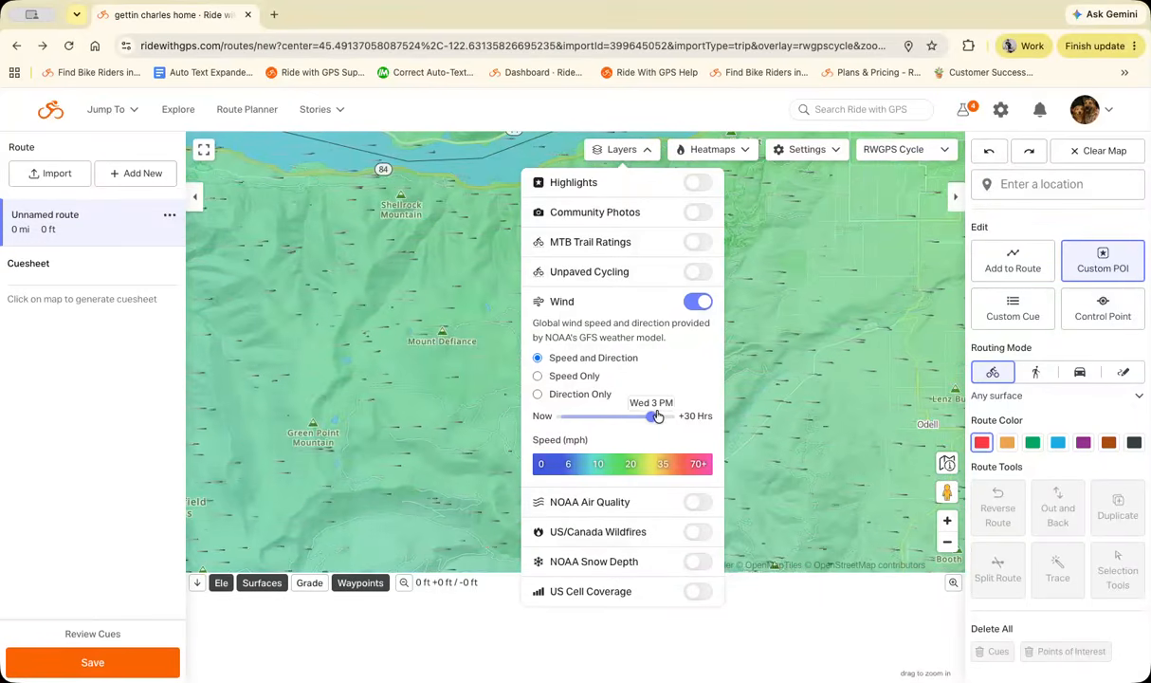
Replace the Wind layer with the NOAA Air Quality layer and view the air quality around Portland.
{"action": "left_click", "coordinate": [697, 301]}
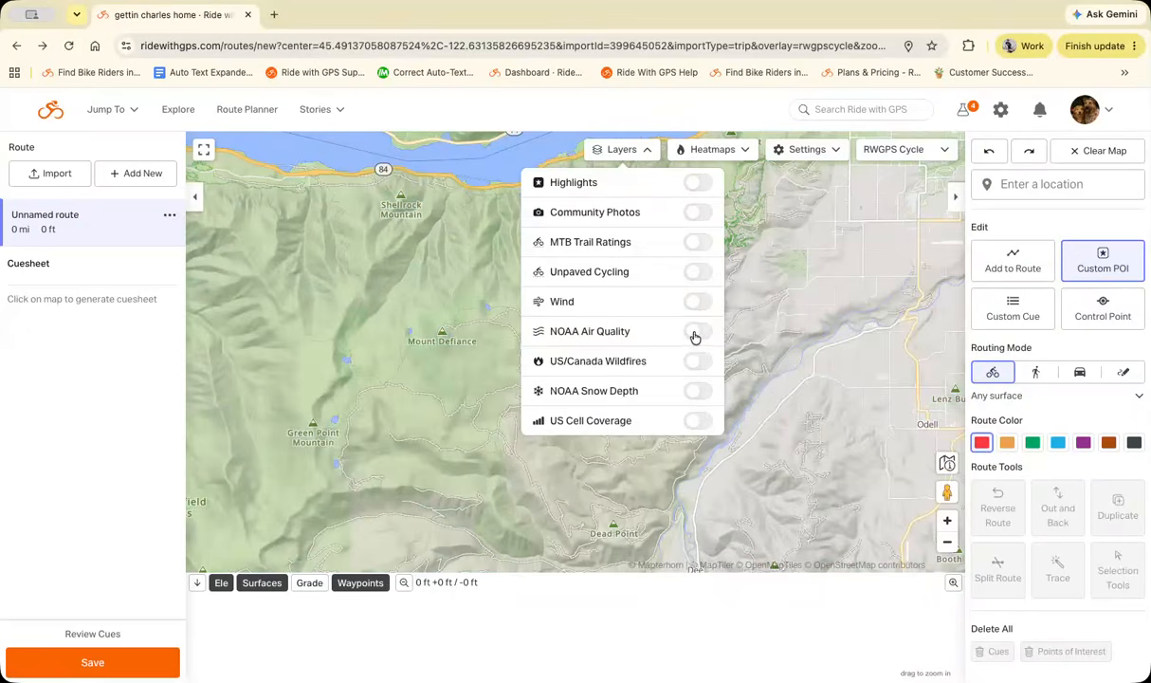
{"action": "left_click", "coordinate": [693, 331]}
{"action": "left_click", "coordinate": [1046, 470]}
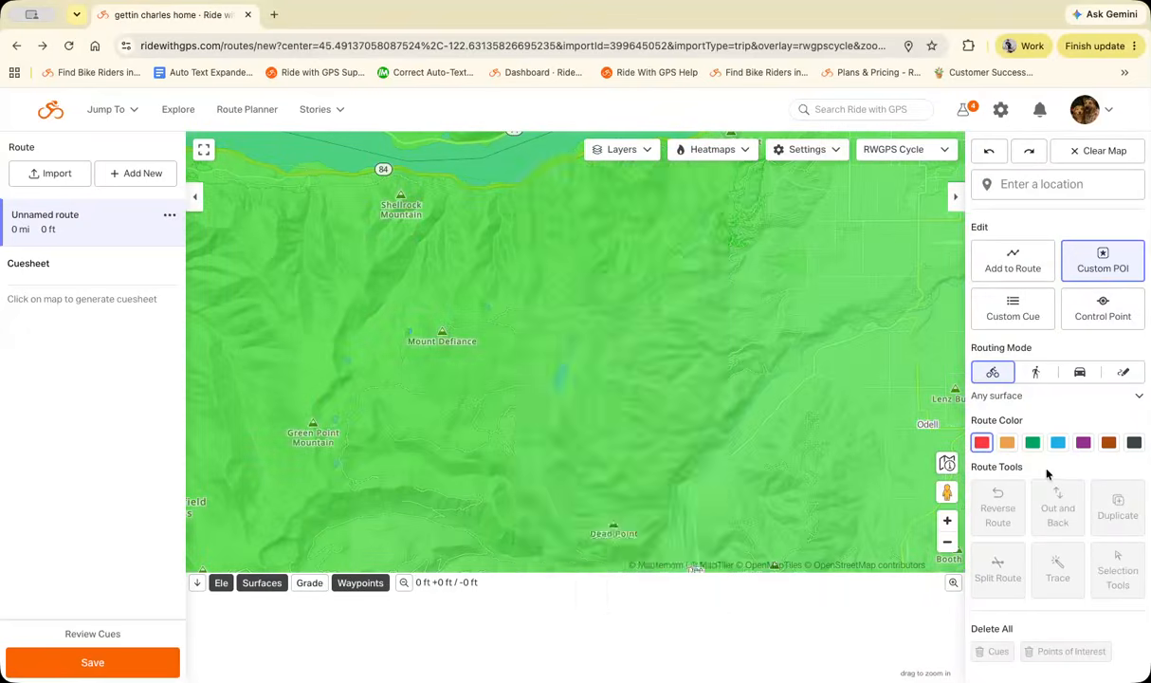
{"action": "double_click", "coordinate": [945, 544]}
{"action": "left_click_drag", "start_coordinate": [561, 465], "coordinate": [896, 306]}
{"action": "left_click_drag", "start_coordinate": [800, 391], "coordinate": [749, 473]}
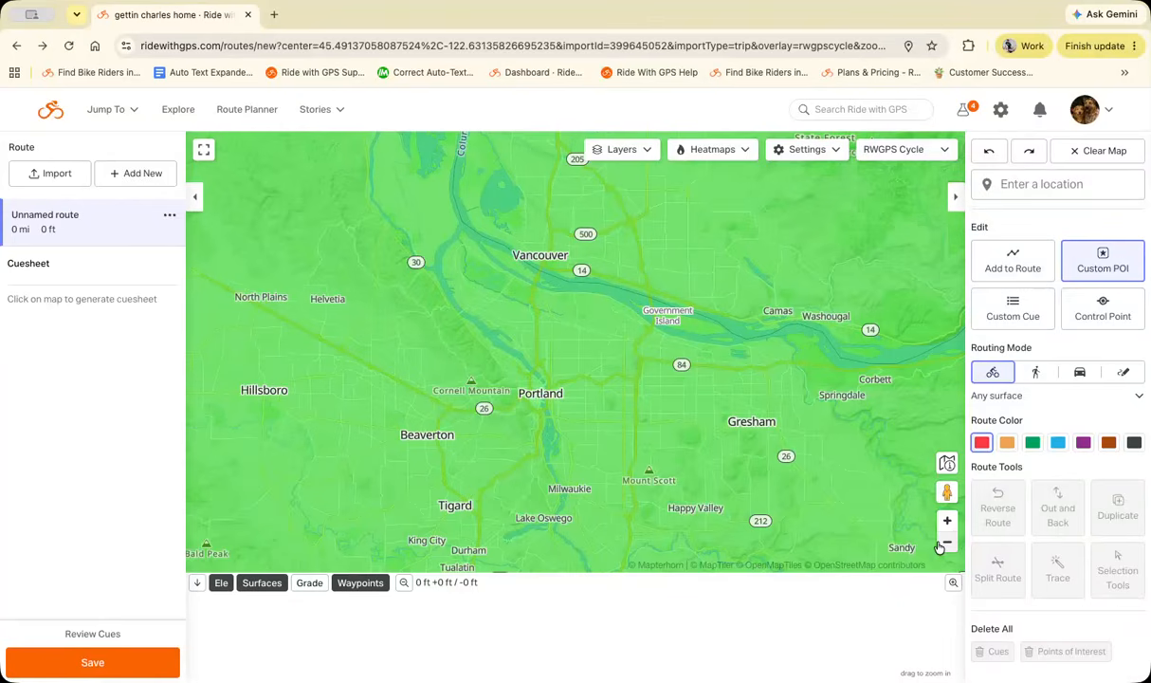
Replace the NOAA Air Quality layer with the US/Canada Wildfires layer and view the fires across northern Oregon and southern Washington.
{"action": "left_click", "coordinate": [622, 150]}
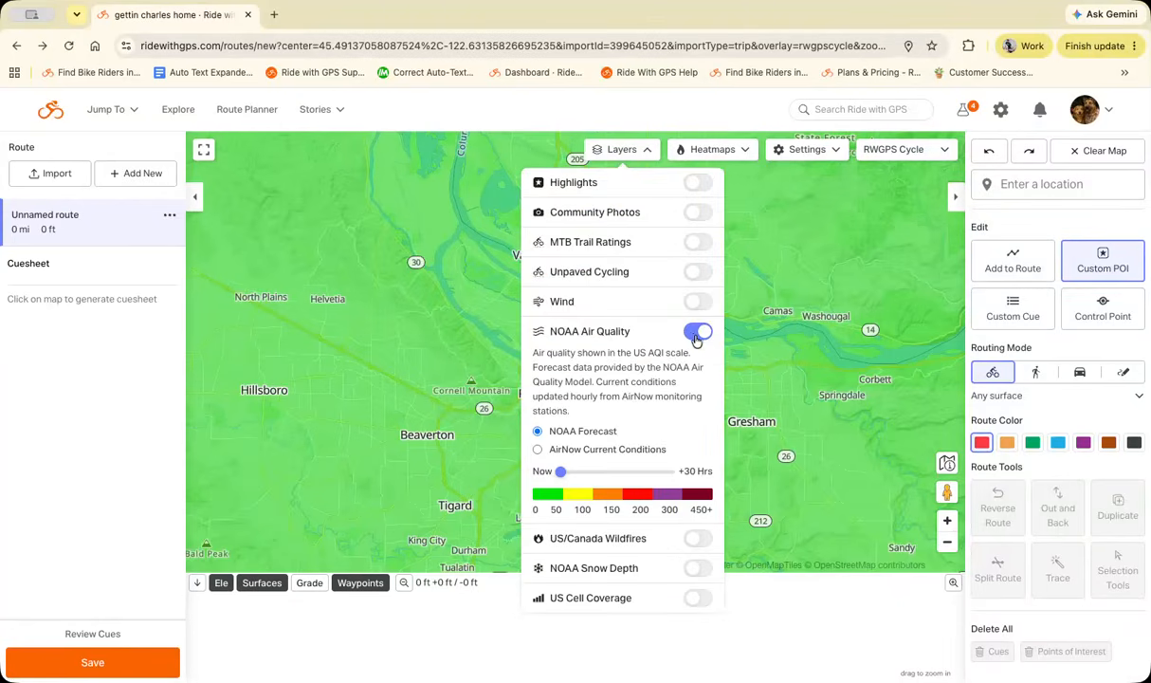
{"action": "left_click", "coordinate": [697, 333]}
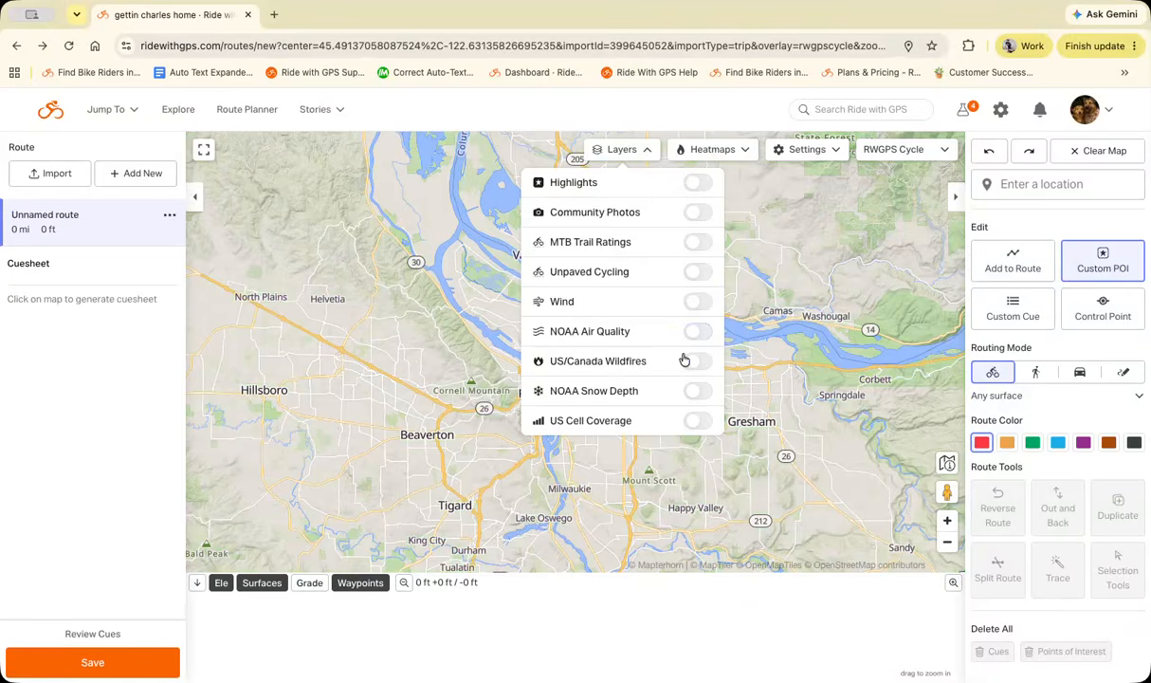
{"action": "left_click", "coordinate": [694, 364]}
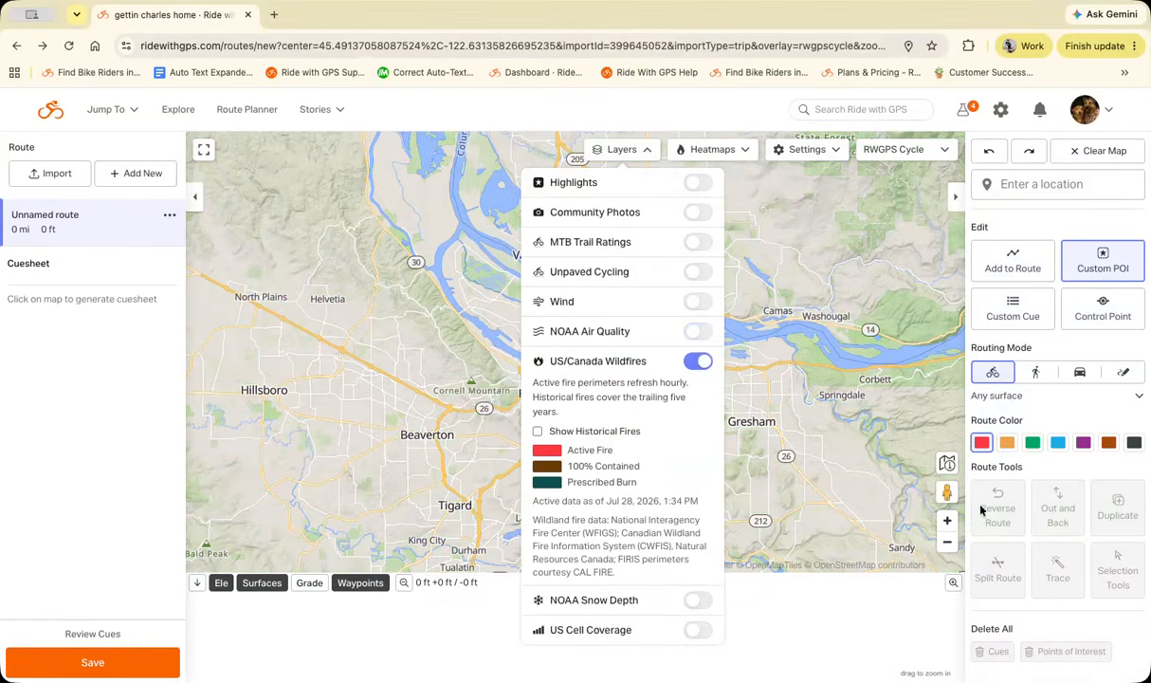
{"action": "left_click", "coordinate": [1055, 463]}
{"action": "scroll", "coordinate": [882, 550], "scroll_direction": "down", "scroll_amount": 6}
{"action": "left_click_drag", "start_coordinate": [756, 510], "coordinate": [548, 428]}
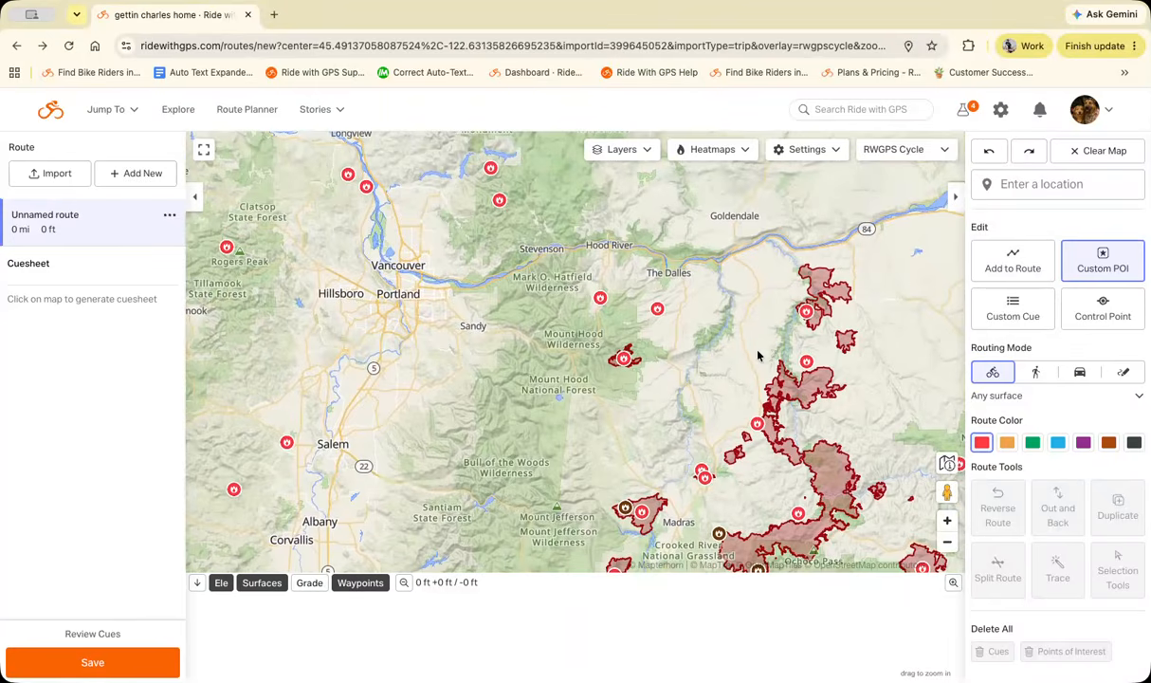
{"action": "left_click_drag", "start_coordinate": [616, 447], "coordinate": [730, 451]}
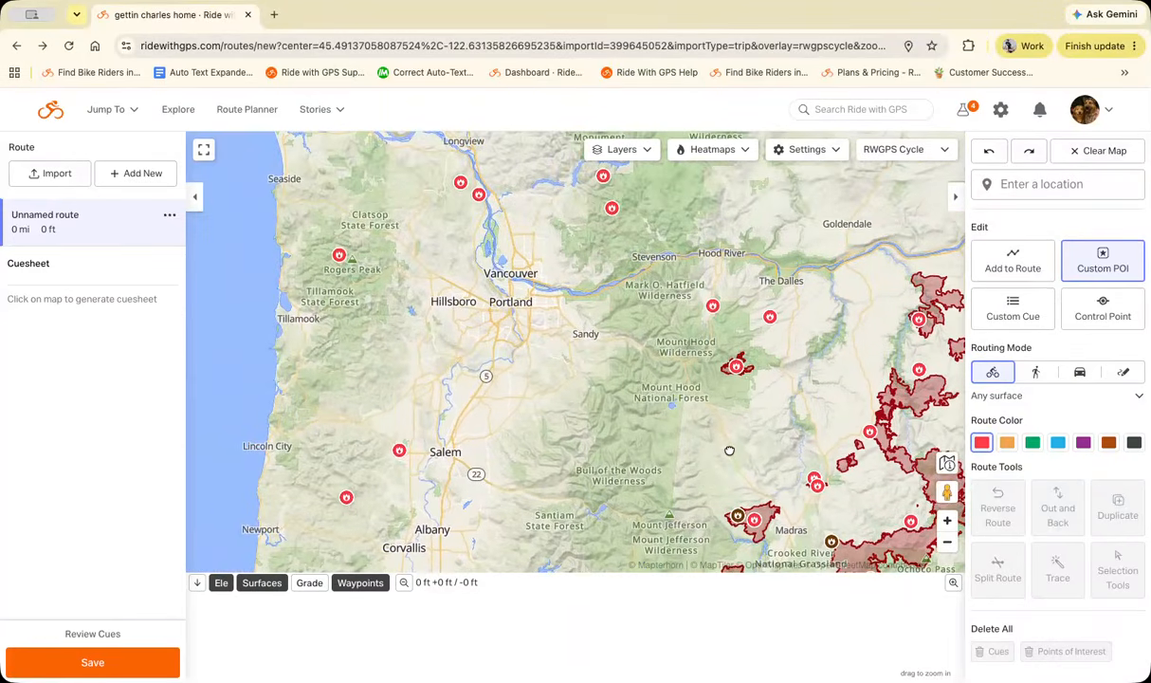
{"action": "left_click_drag", "start_coordinate": [729, 452], "coordinate": [793, 500]}
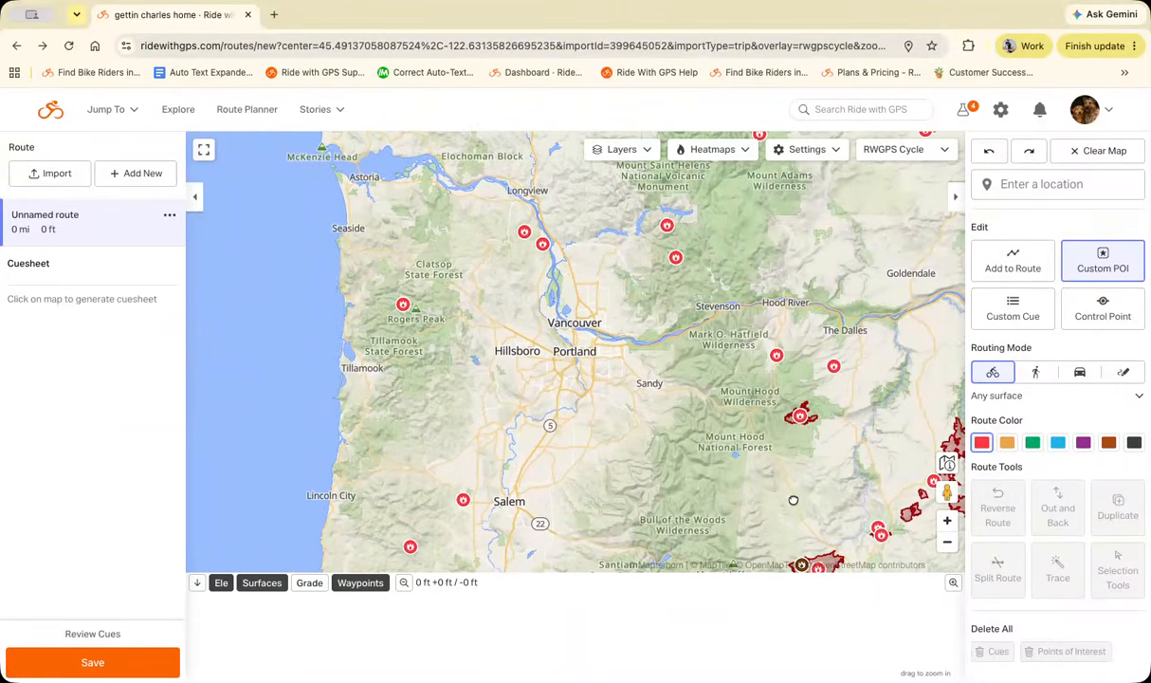
Replace the US/Canada Wildfires layer with the NOAA Snow Depth layer and view the snow on Mount Adams.
{"action": "left_click", "coordinate": [612, 151]}
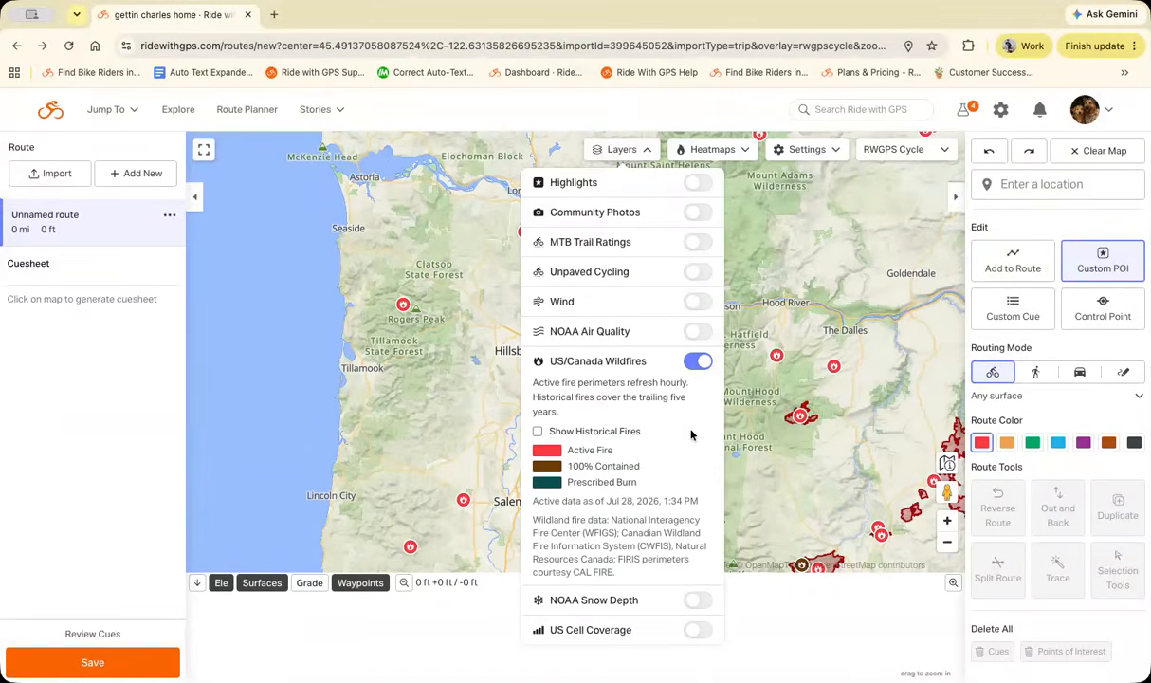
{"action": "left_click", "coordinate": [696, 364]}
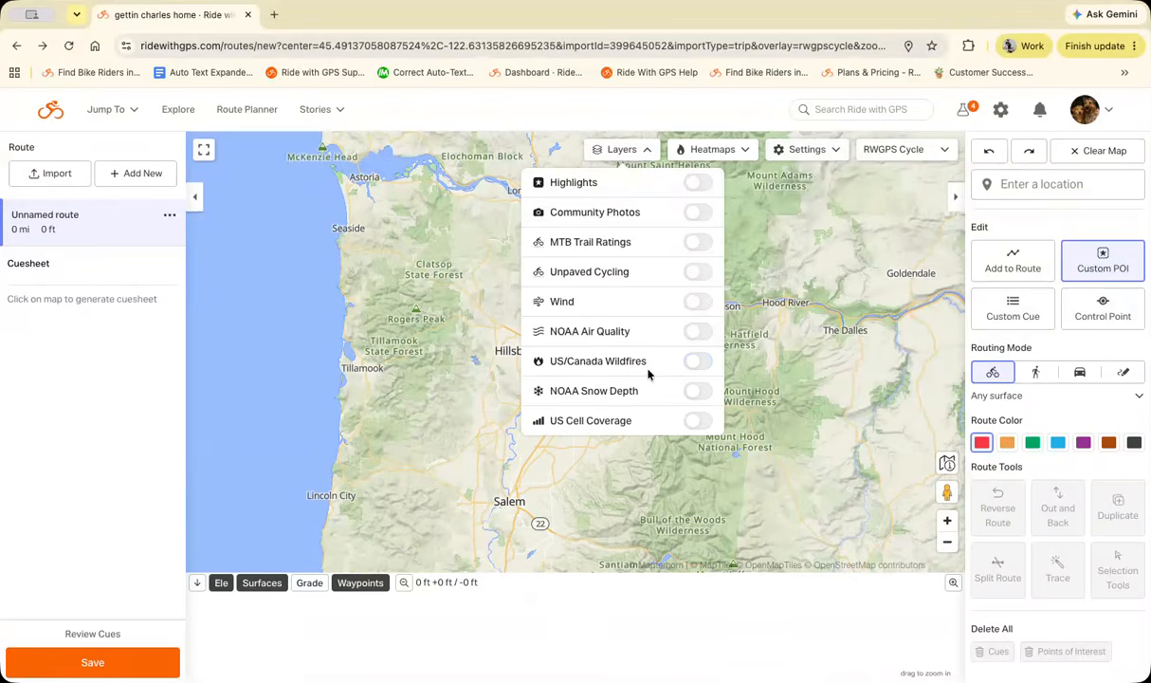
{"action": "left_click", "coordinate": [698, 393]}
{"action": "left_click", "coordinate": [1070, 471]}
{"action": "left_click_drag", "start_coordinate": [856, 330], "coordinate": [692, 564]}
{"action": "scroll", "coordinate": [627, 411], "scroll_direction": "up", "scroll_amount": 5}
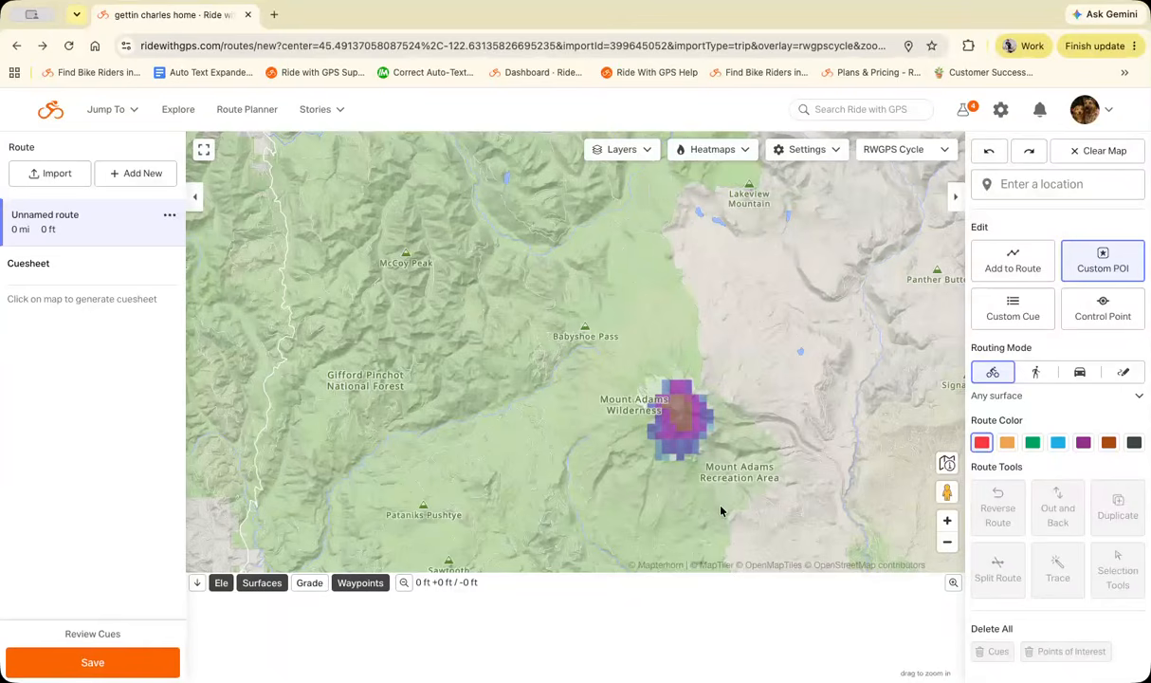
Replace the NOAA Snow Depth layer with the US Cell Coverage layer and view the coverage around Portland and Mount Hood.
{"action": "left_click", "coordinate": [622, 149]}
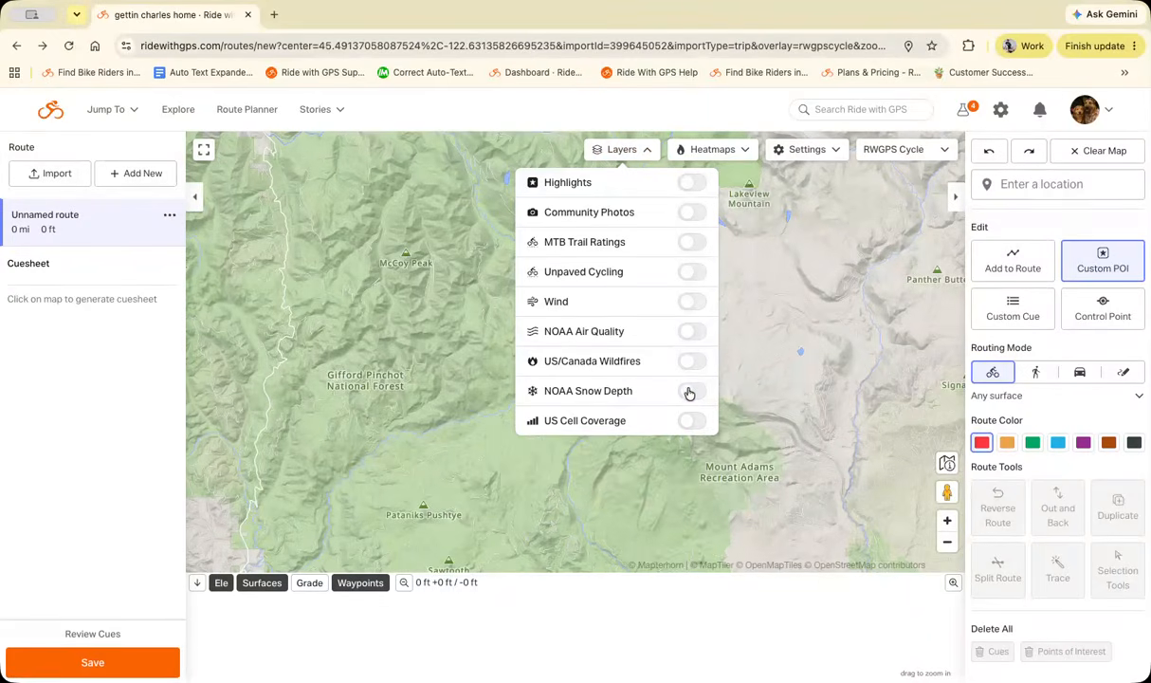
{"action": "left_click", "coordinate": [693, 421]}
{"action": "left_click", "coordinate": [951, 543]}
{"action": "left_click", "coordinate": [951, 543]}
{"action": "left_click_drag", "start_coordinate": [780, 510], "coordinate": [698, 283]}
{"action": "left_click_drag", "start_coordinate": [633, 477], "coordinate": [792, 282]}
{"action": "left_click_drag", "start_coordinate": [722, 503], "coordinate": [712, 555]}
{"action": "left_click_drag", "start_coordinate": [699, 332], "coordinate": [671, 481]}
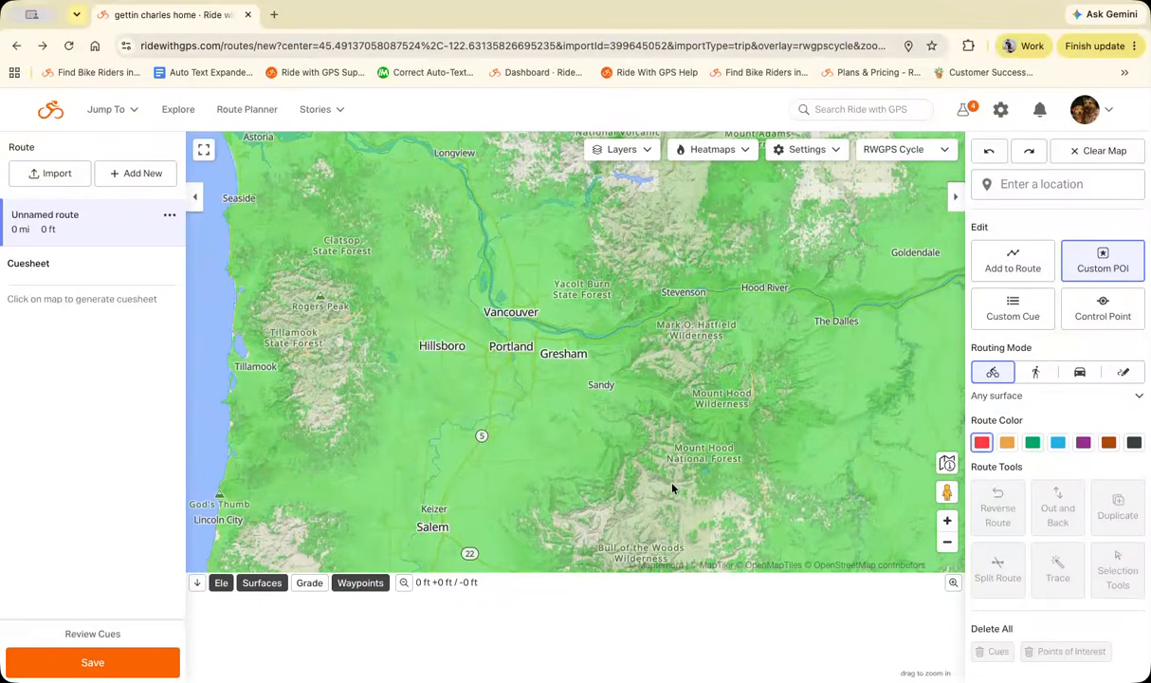
{"action": "left_click", "coordinate": [946, 519]}
{"action": "left_click_drag", "start_coordinate": [612, 377], "coordinate": [612, 445]}
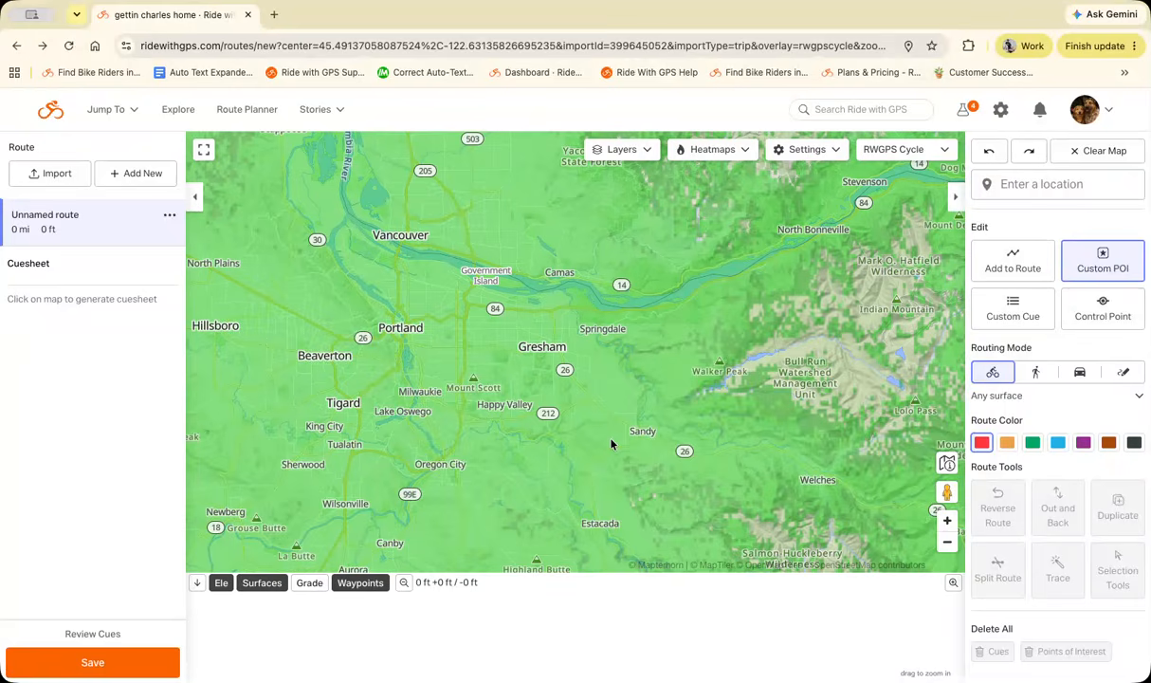
Turn off the US Cell Coverage layer and close the list of map layers.
{"action": "left_click", "coordinate": [614, 151]}
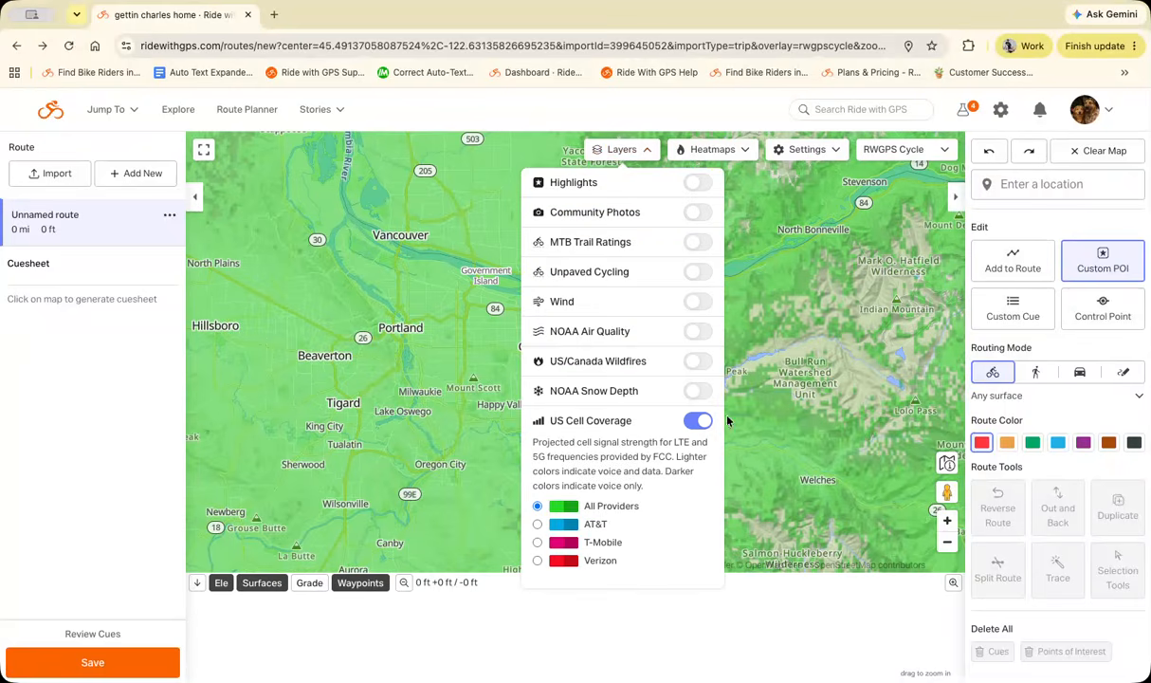
{"action": "left_click", "coordinate": [667, 417]}
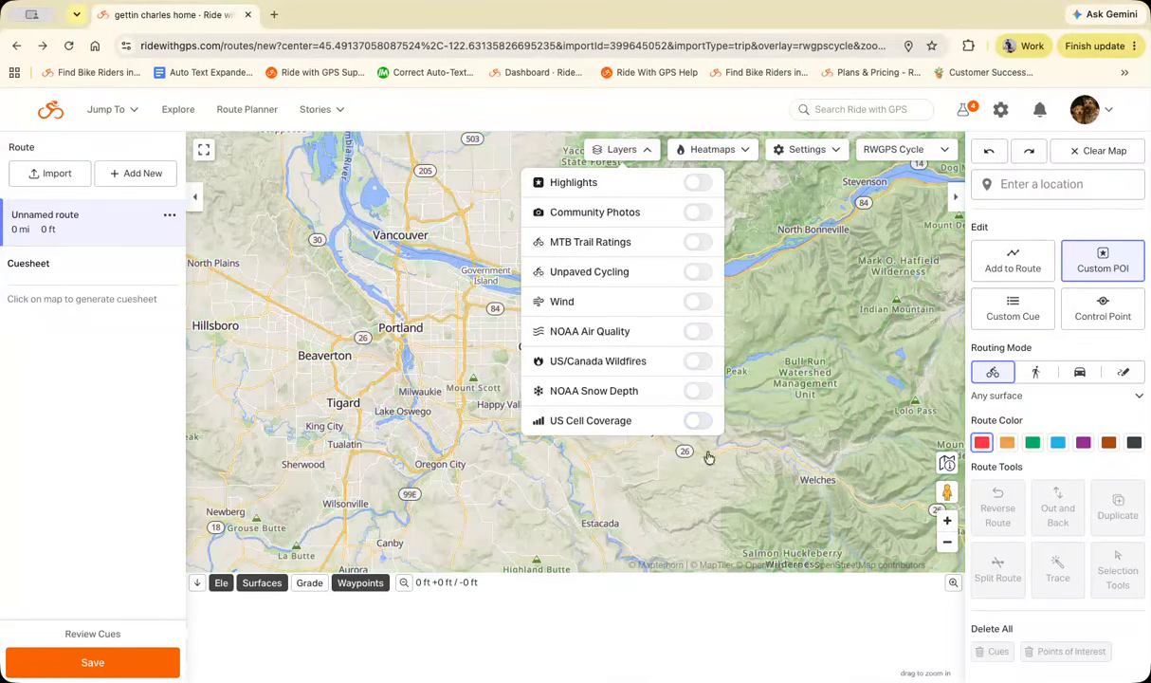
{"action": "left_click", "coordinate": [557, 100]}
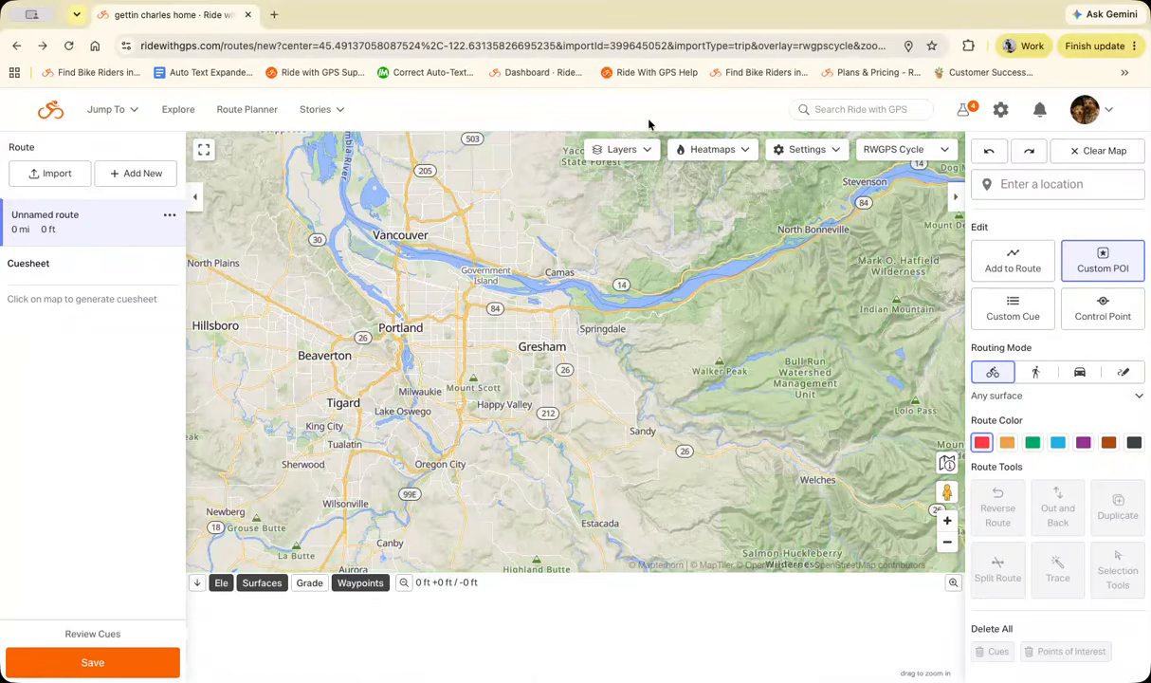